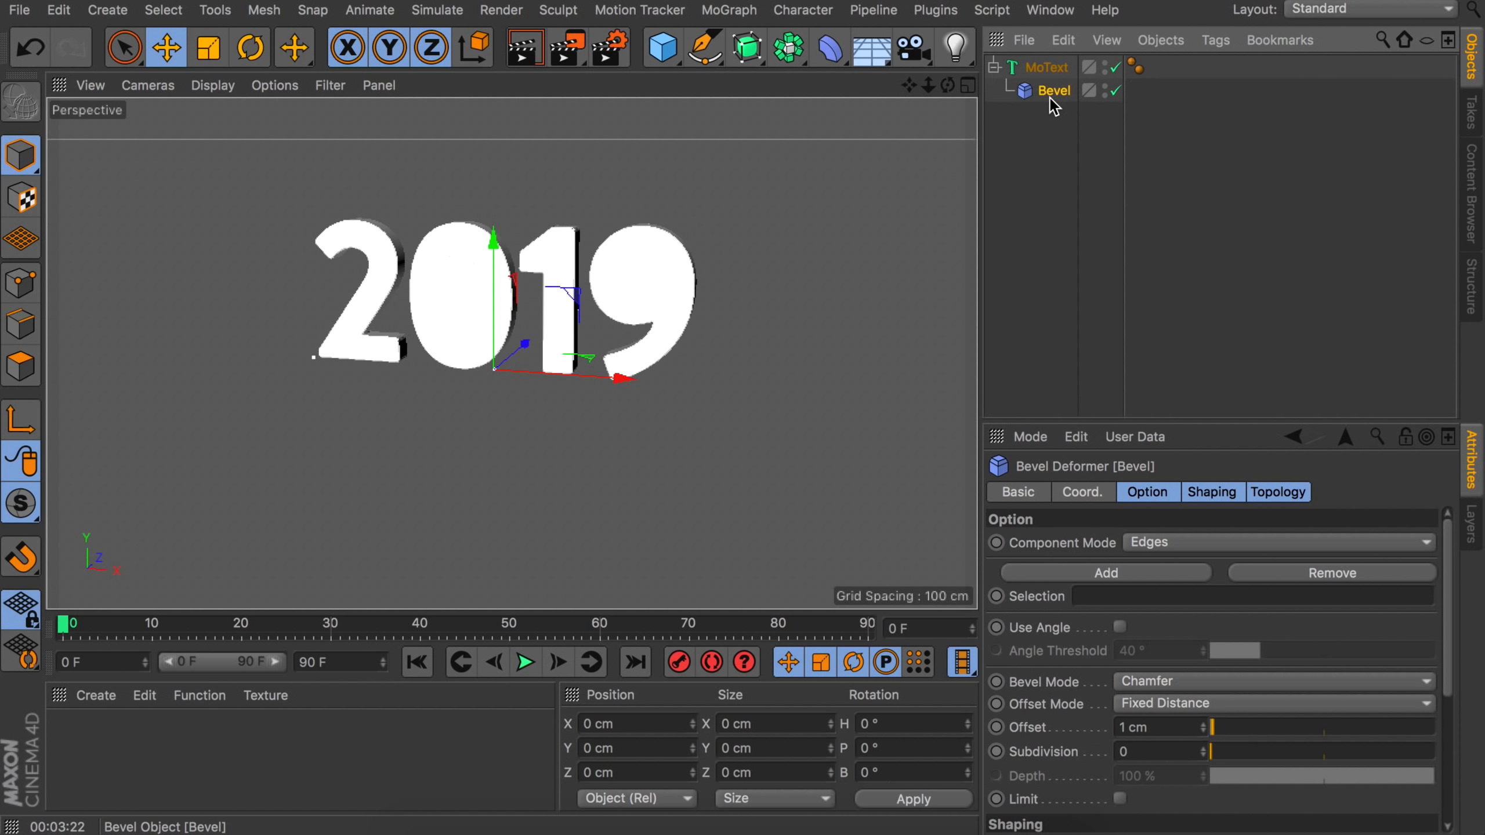
Try turning off Create Single Object in the MoText caps and examine the bevelled edges of the 9.
scroll(742, 176, up, 5)
alt+drag(633, 216, 812, 169)
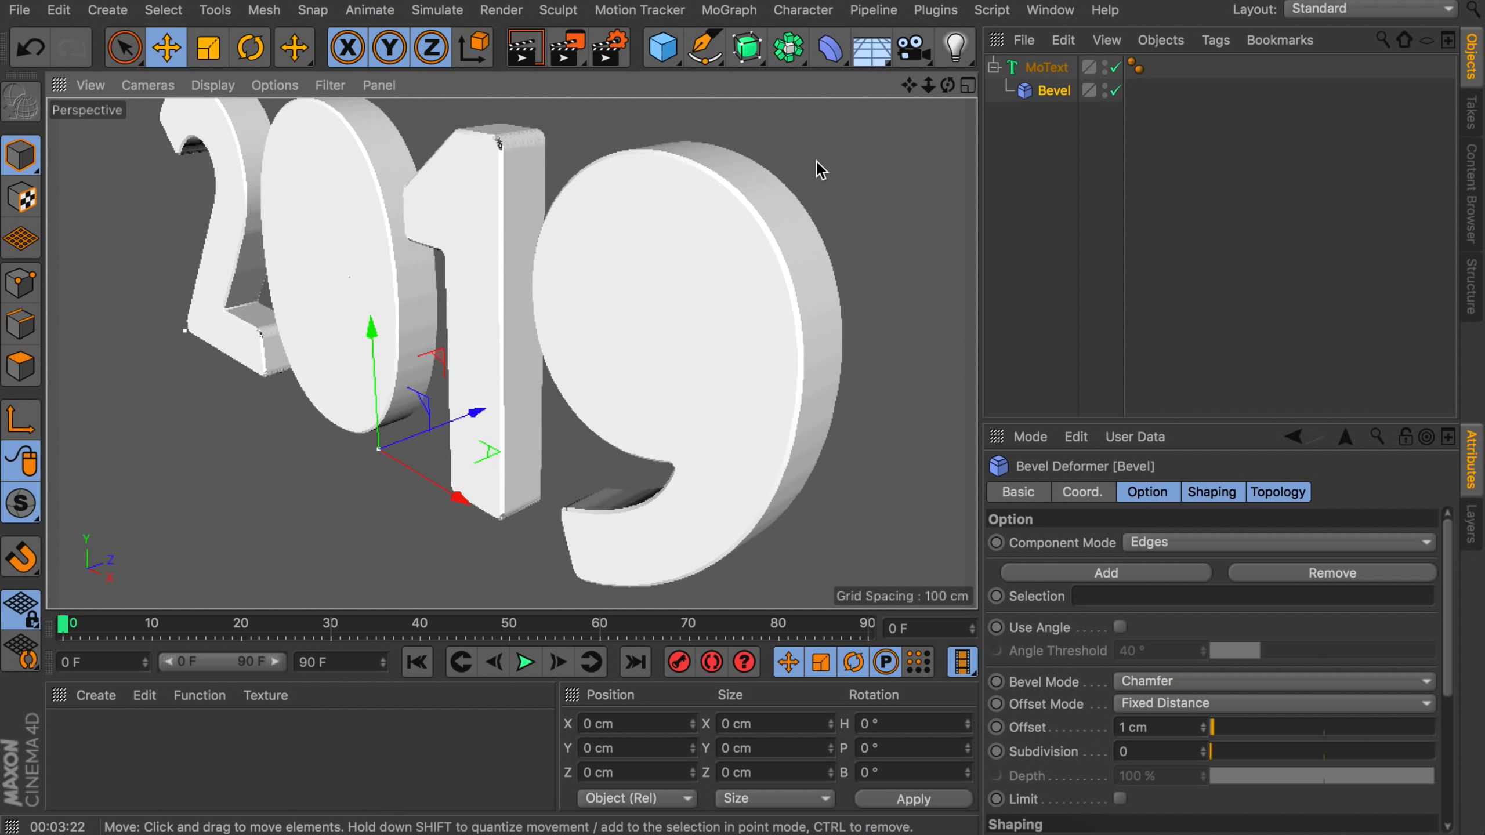
click(1047, 67)
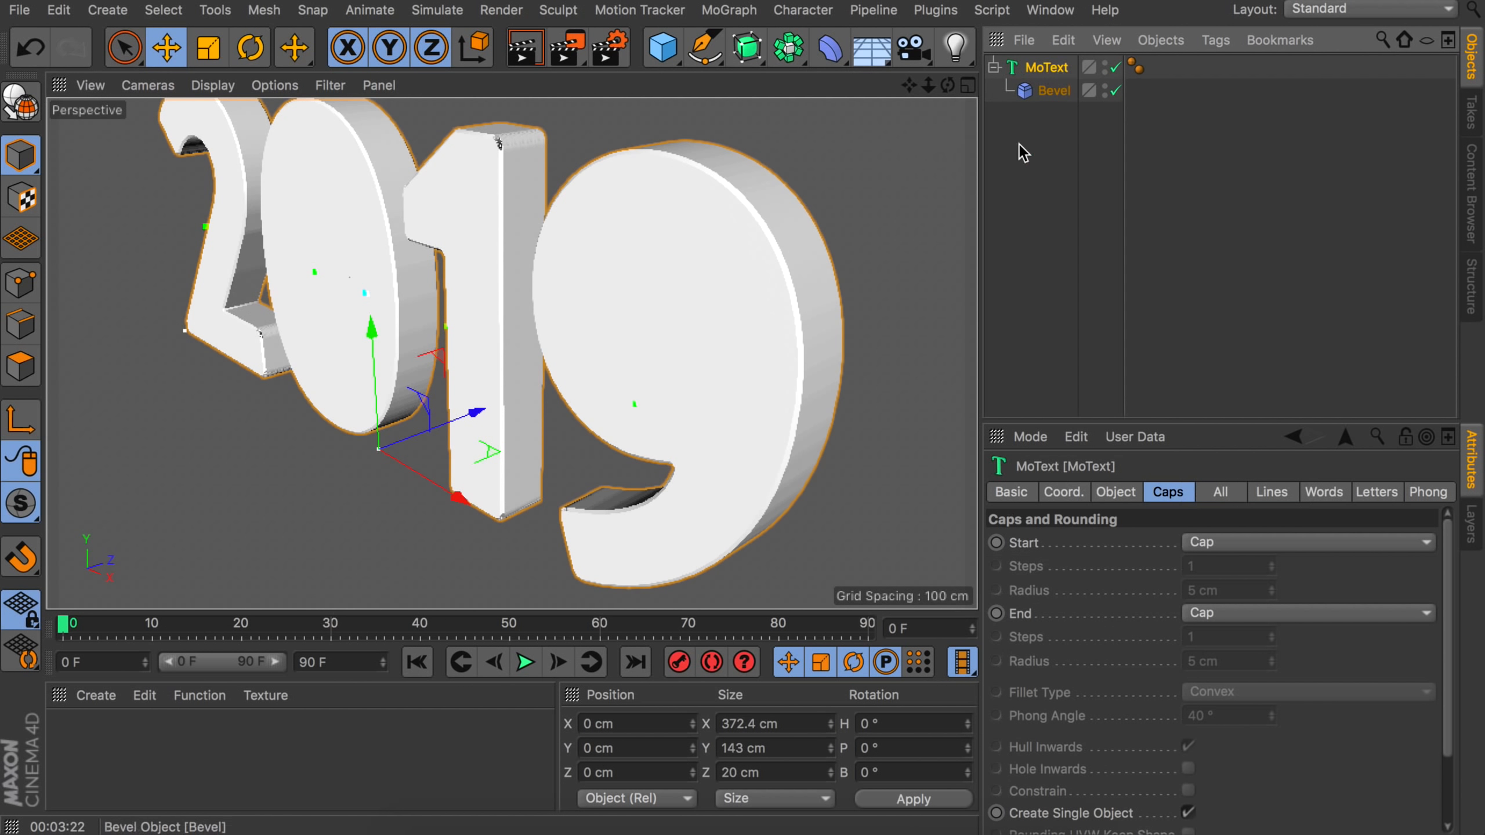
click(1188, 812)
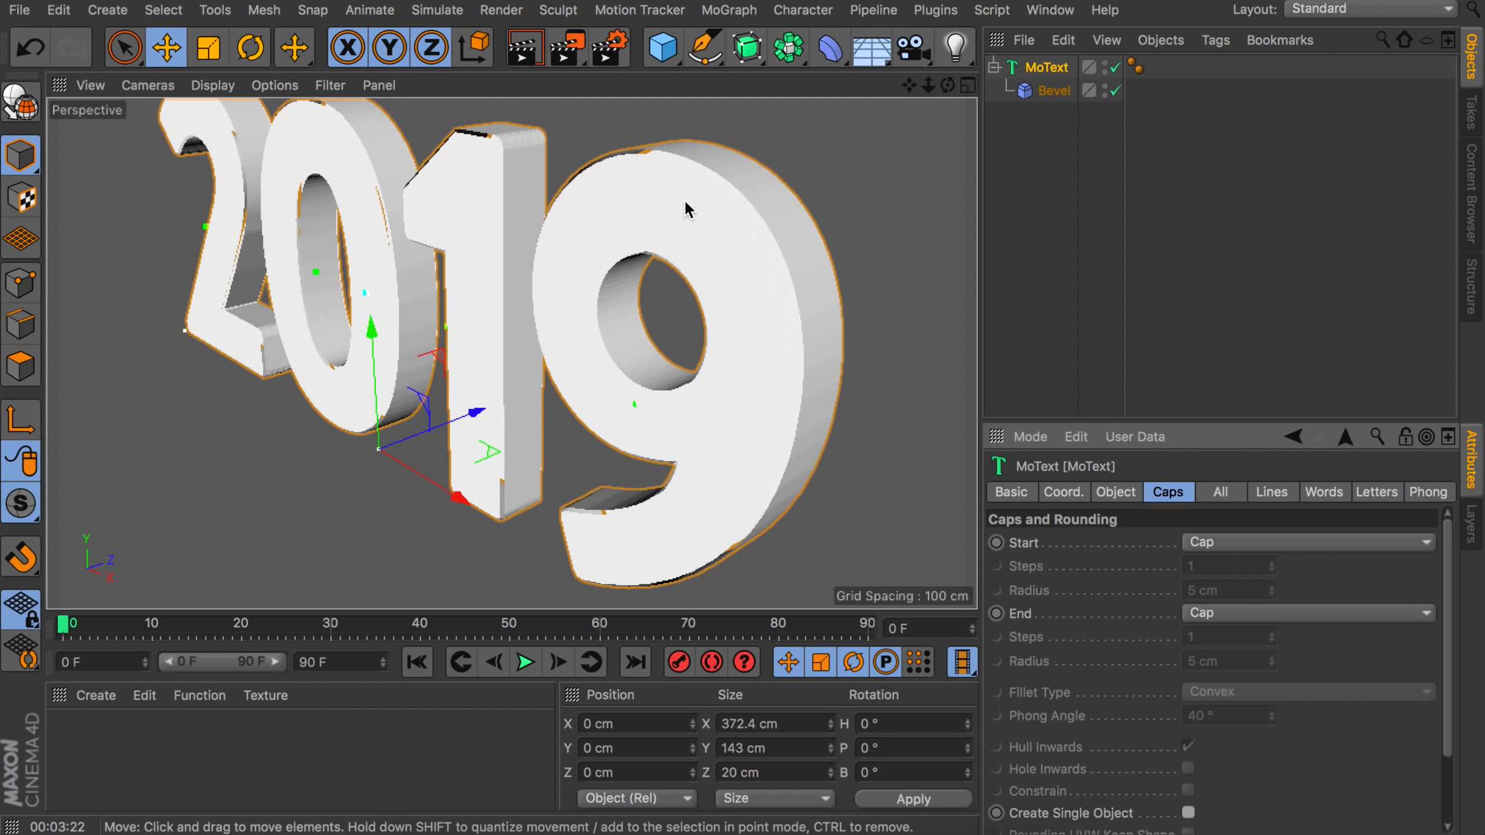
scroll(655, 154, up, 5)
alt+drag(653, 149, 644, 183)
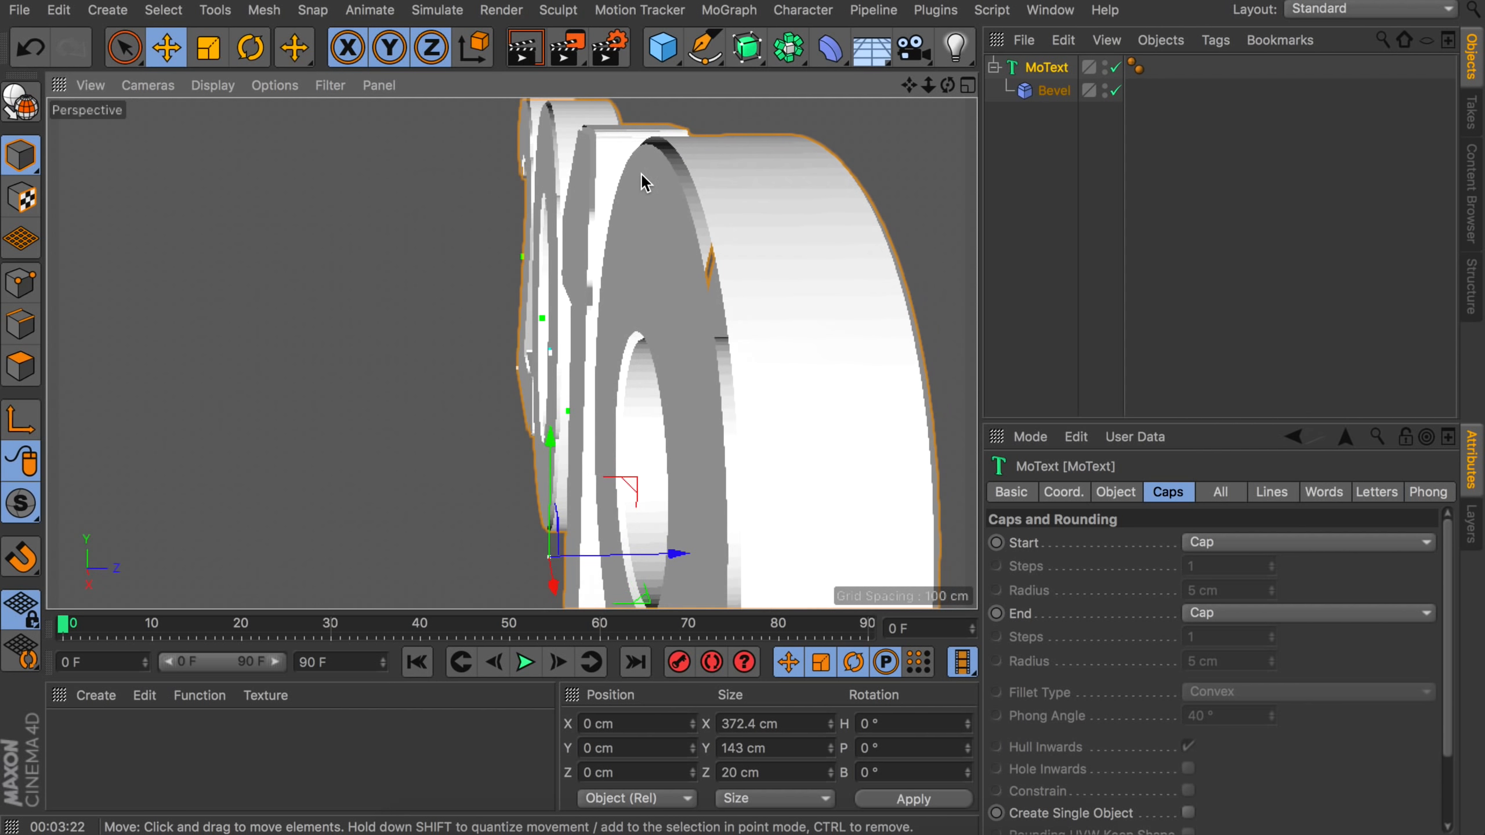
alt+drag(655, 264, 633, 256)
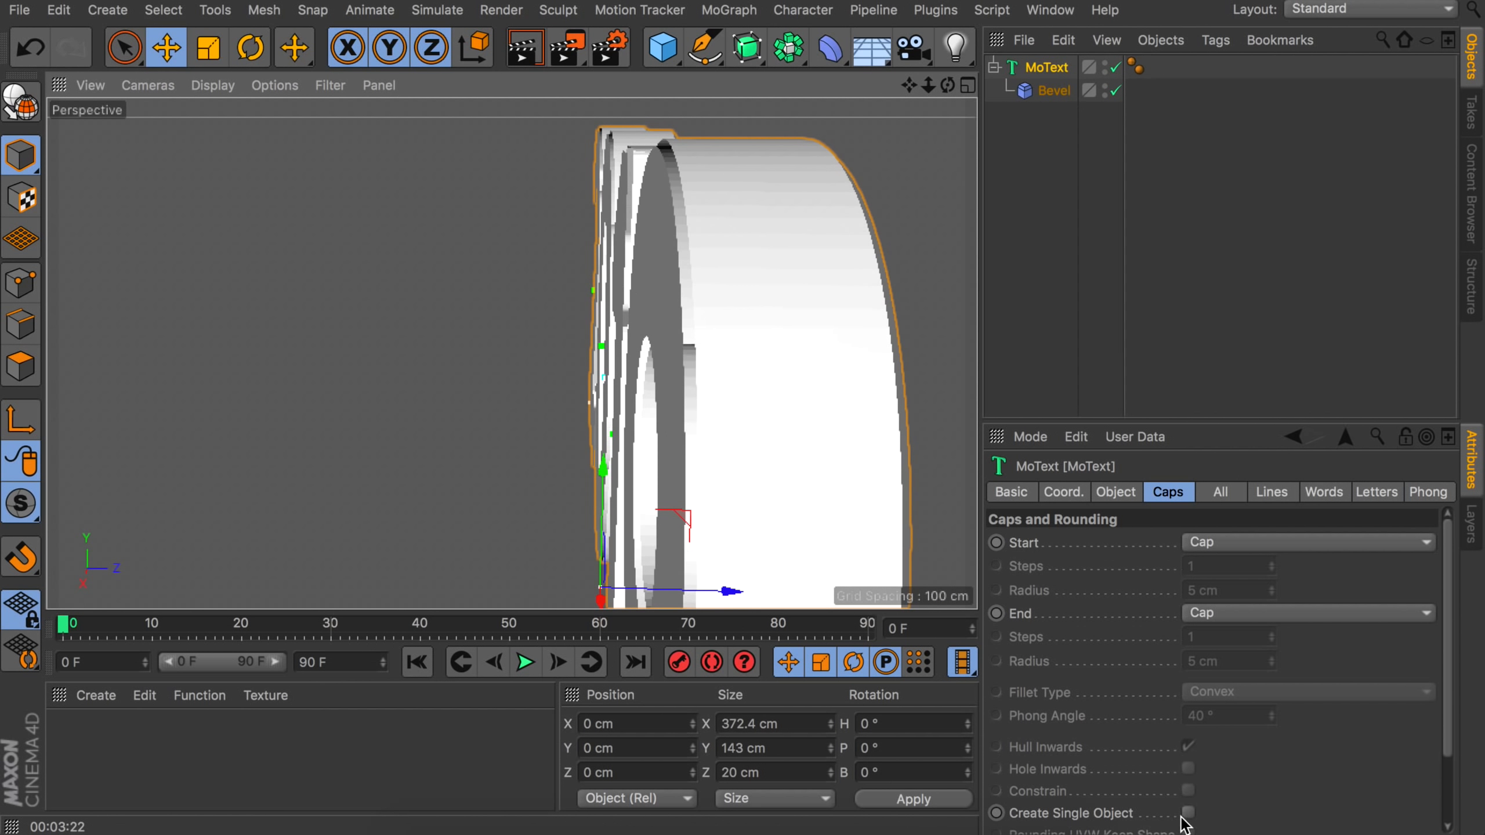
Enable Use Angle on the Bevel deformer of the 2019 text.
click(1048, 91)
scroll(557, 270, up, 5)
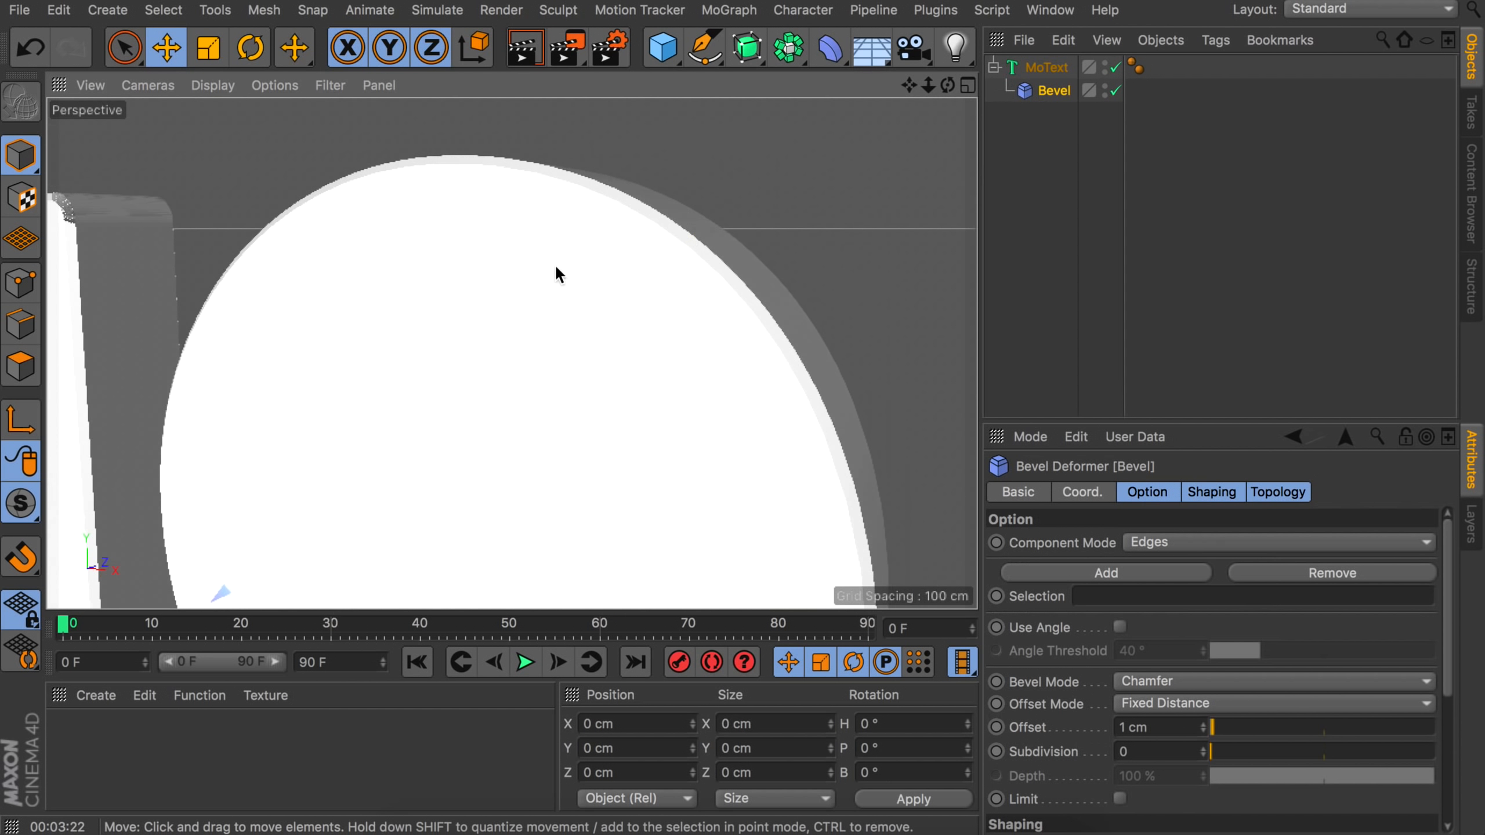
scroll(556, 270, down, 5)
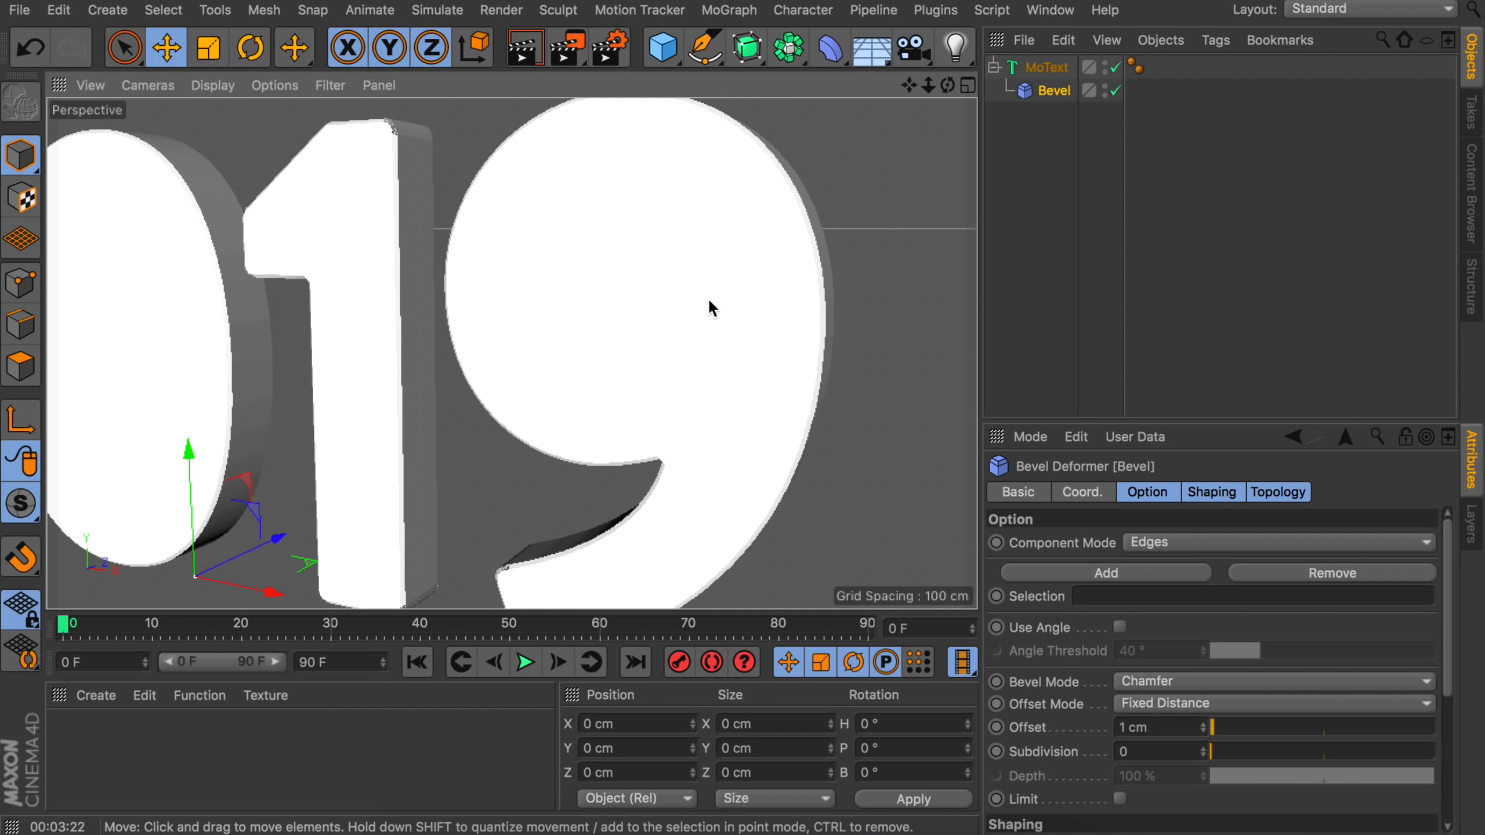
click(1119, 627)
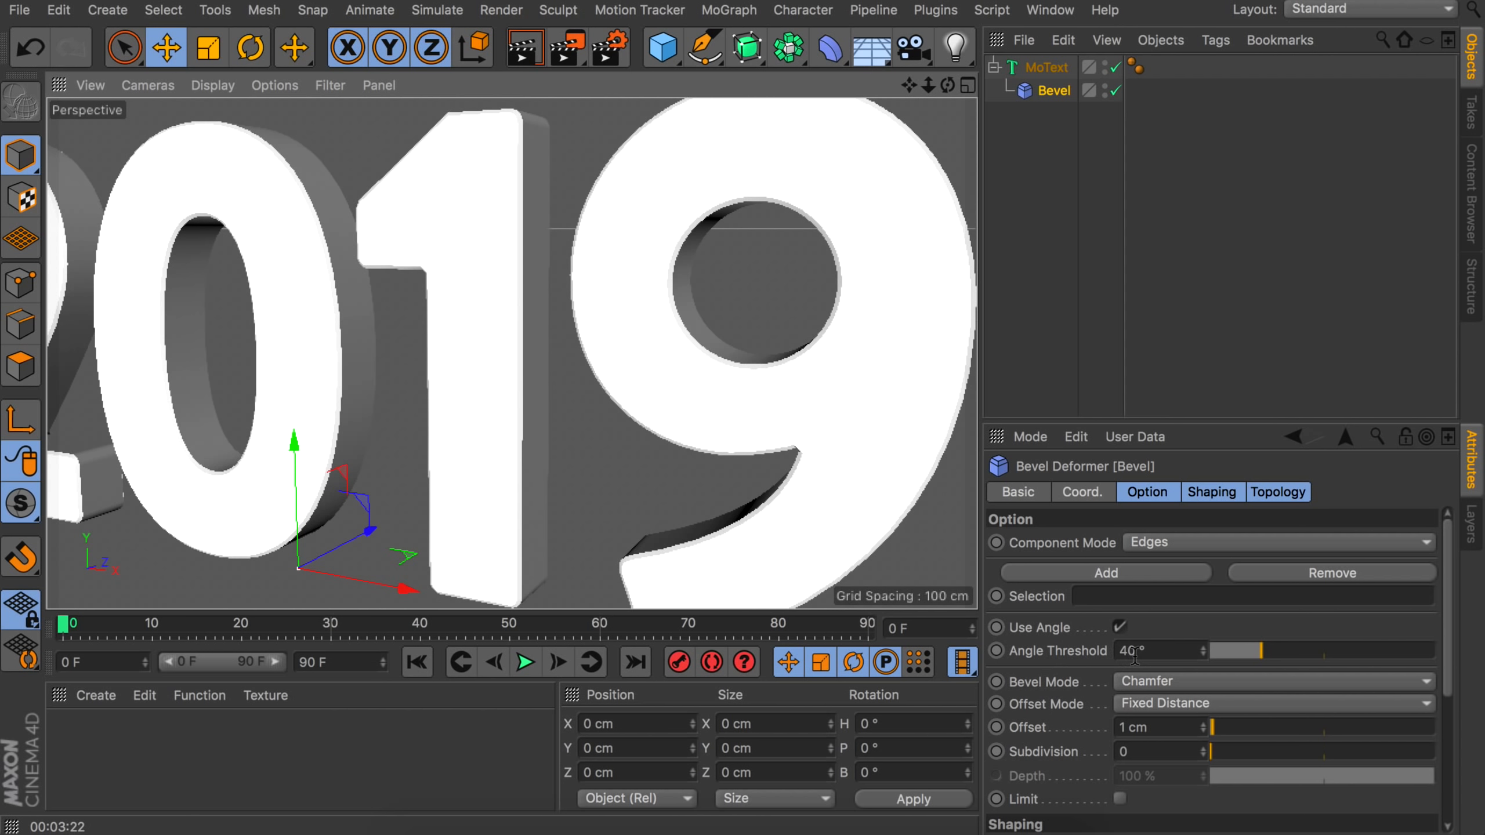
scroll(713, 275, down, 3)
alt+drag(644, 214, 639, 294)
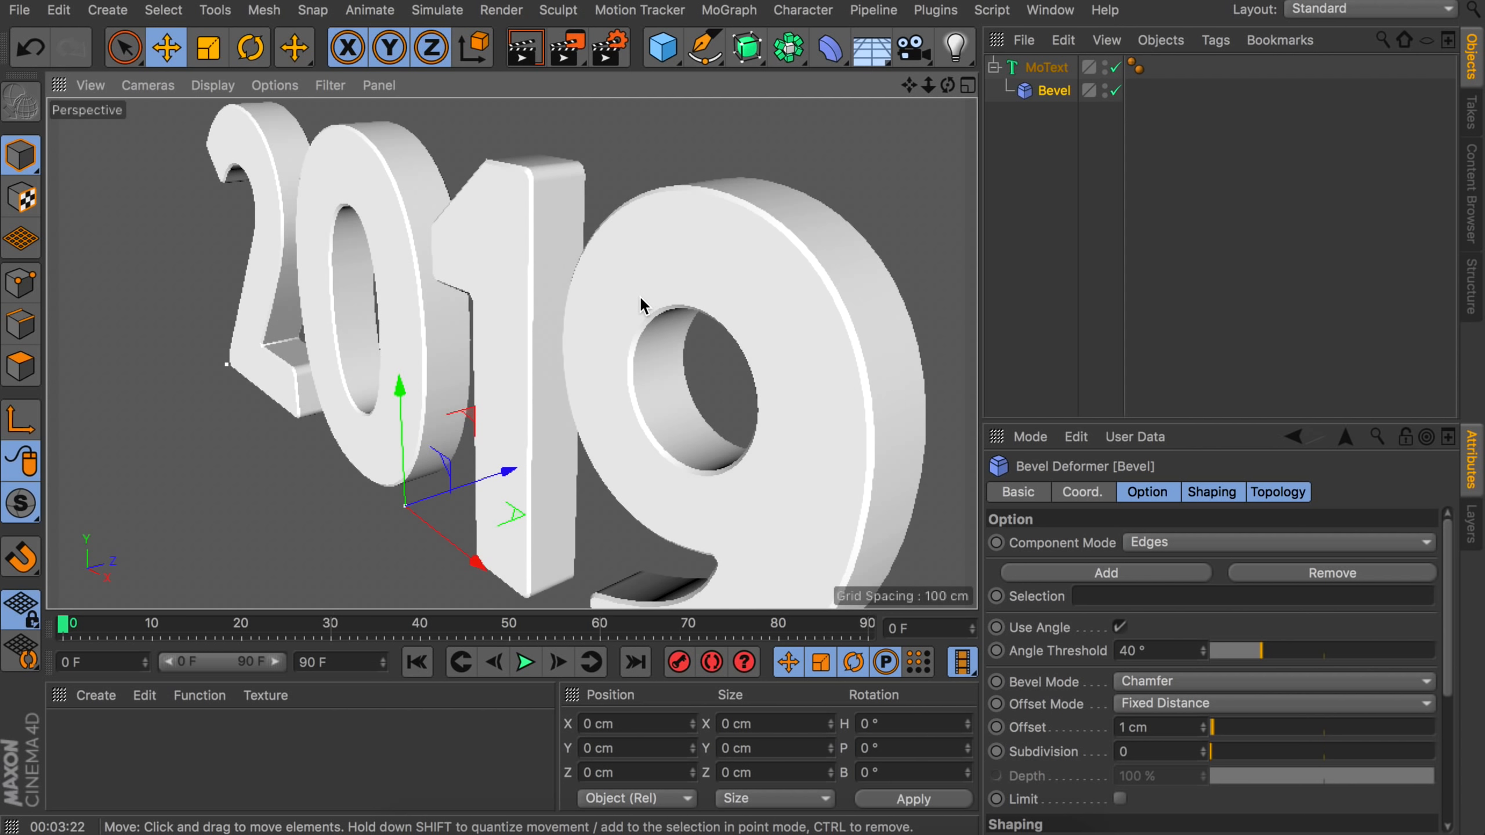
Set the Bevel deformer's offset to 2 cm and subdivision to 3, and turn on Limit.
click(1204, 725)
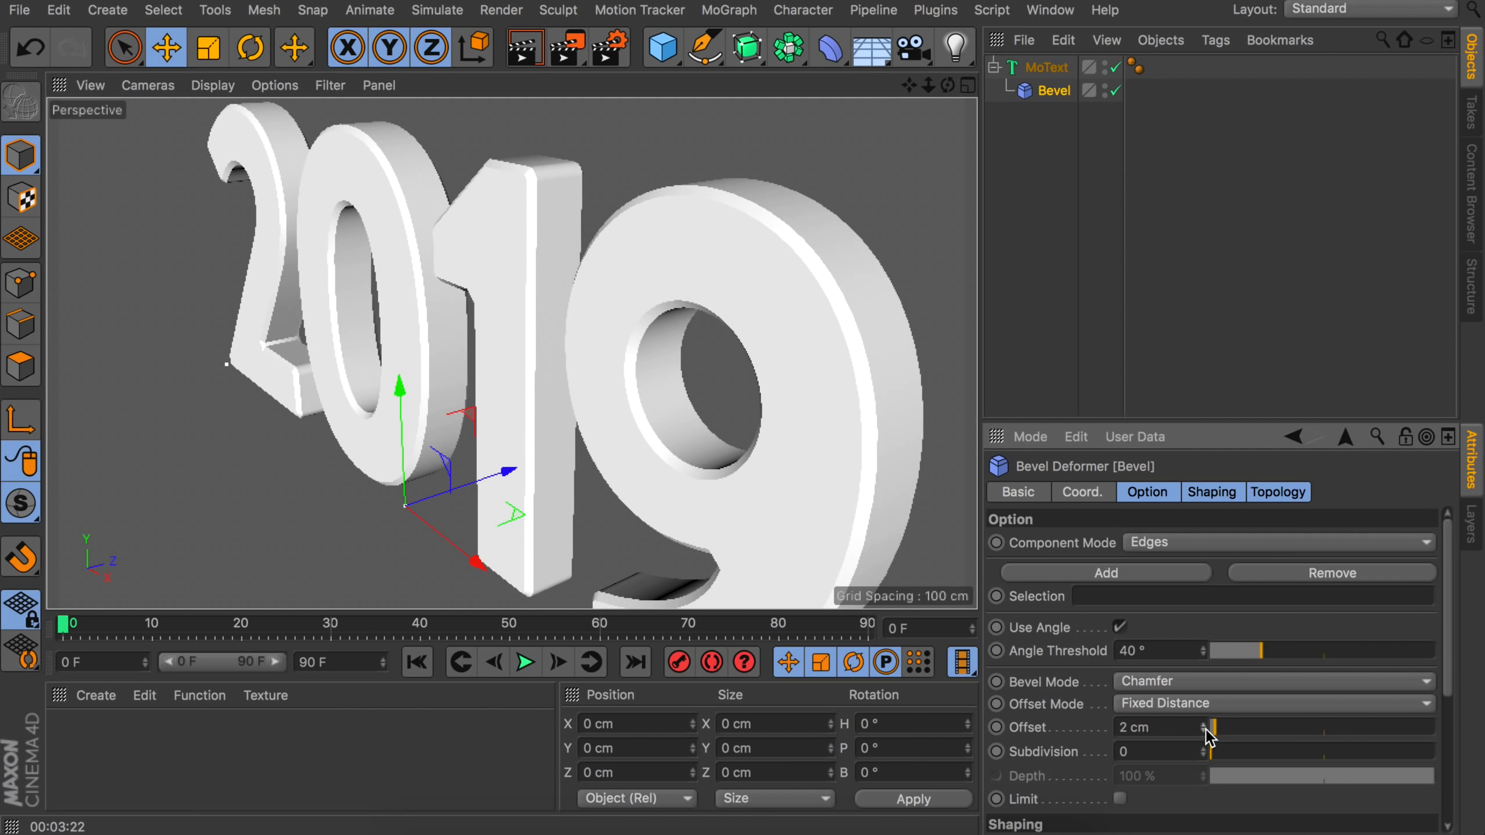
click(1204, 750)
click(1204, 750)
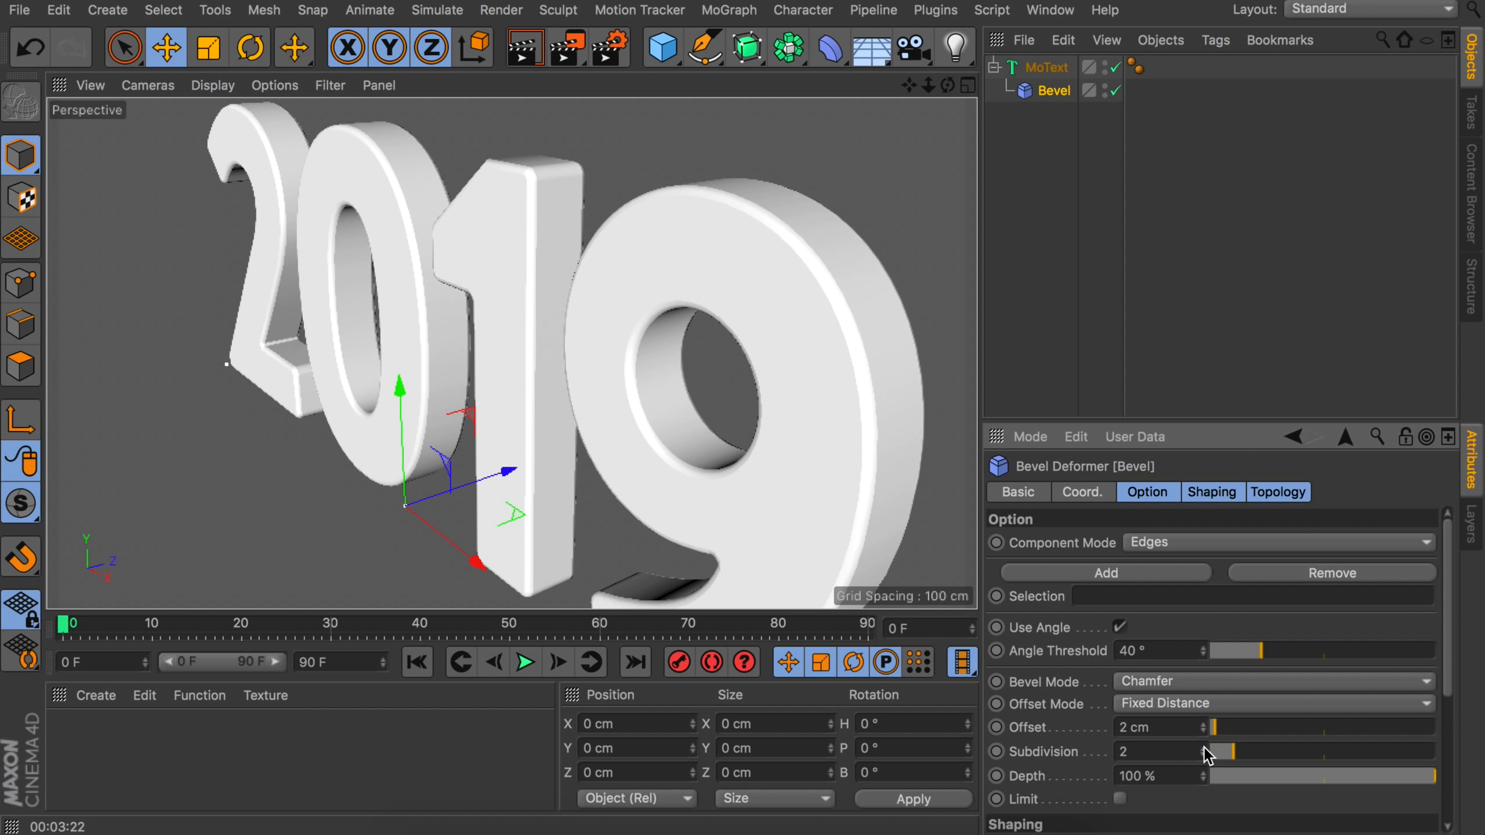
click(1204, 750)
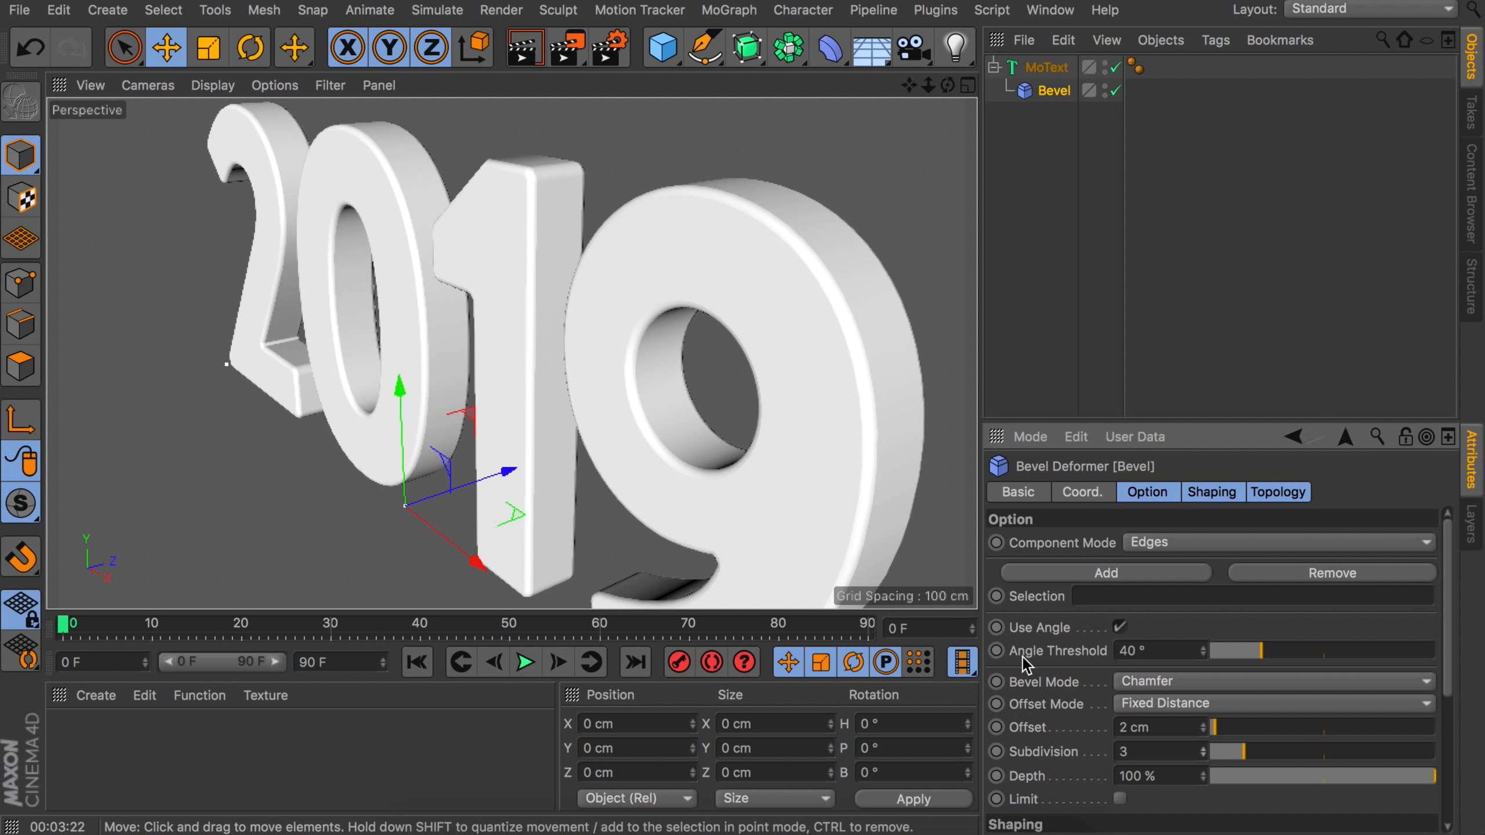
click(1118, 799)
alt+drag(738, 308, 835, 262)
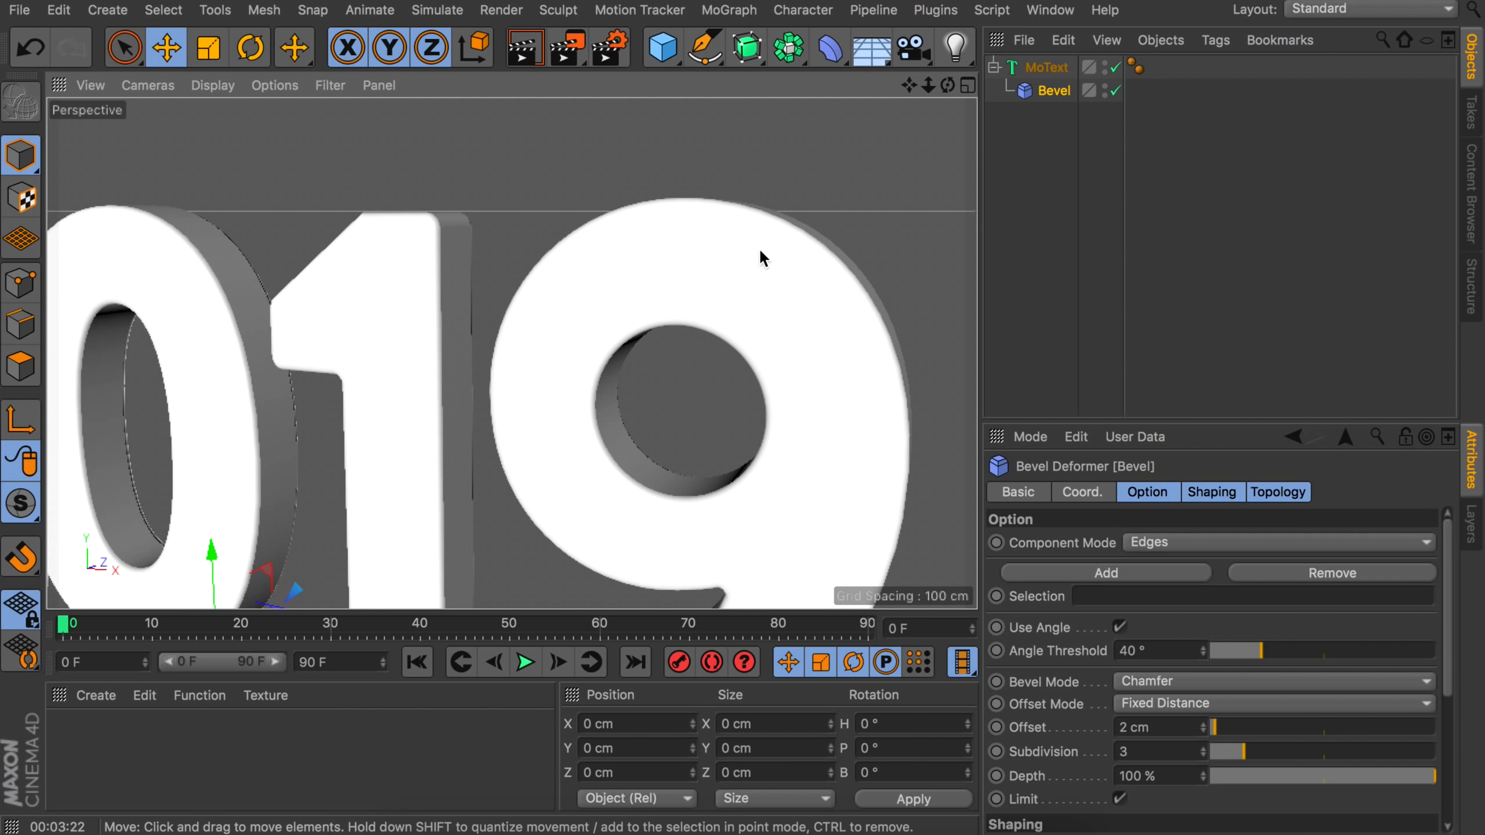
Add a Plain effector to the scene.
scroll(759, 251, down, 5)
alt+drag(708, 343, 771, 317)
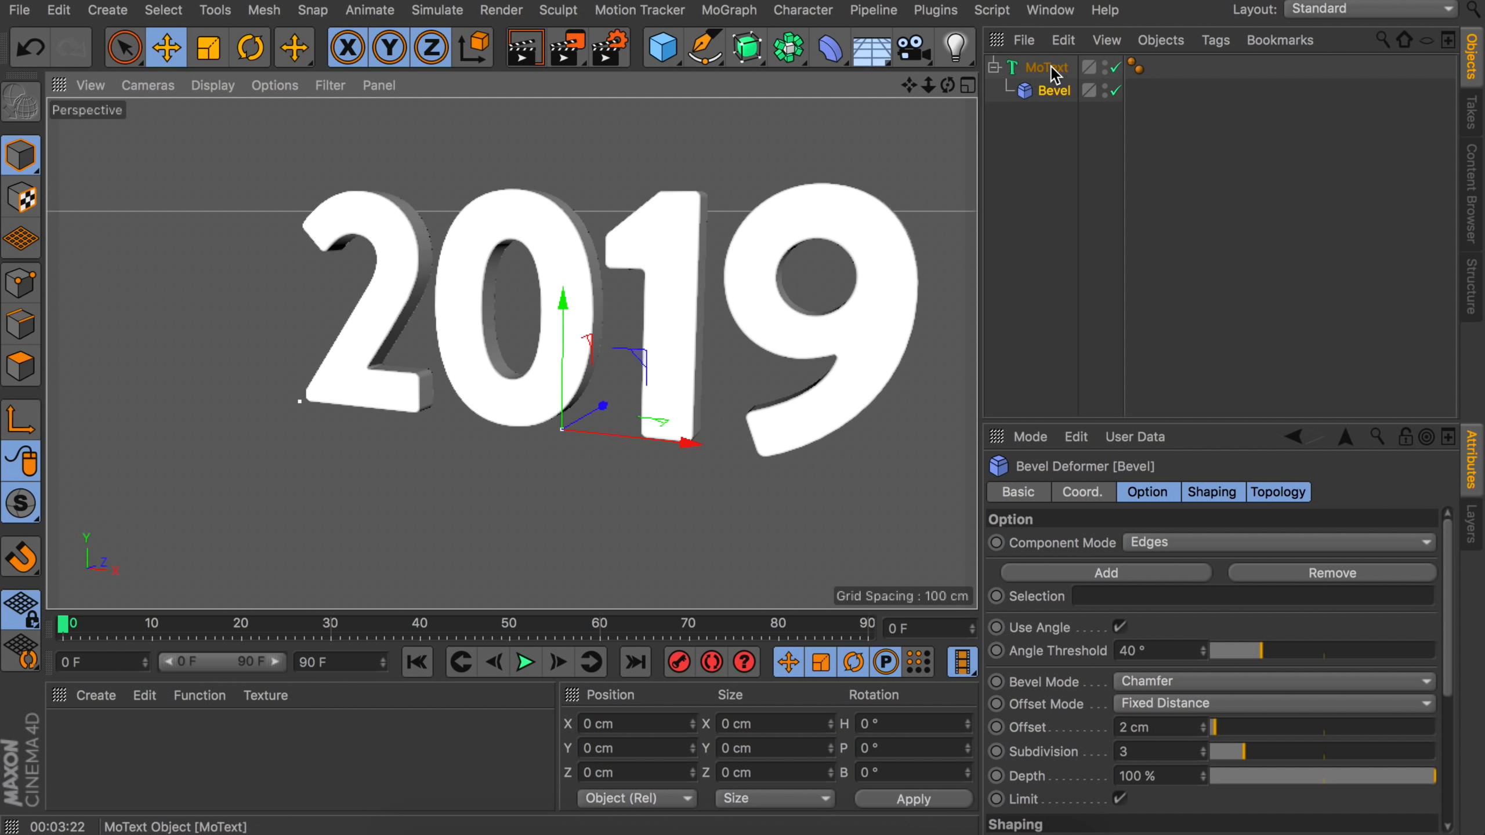
click(750, 11)
mouse_move(758, 49)
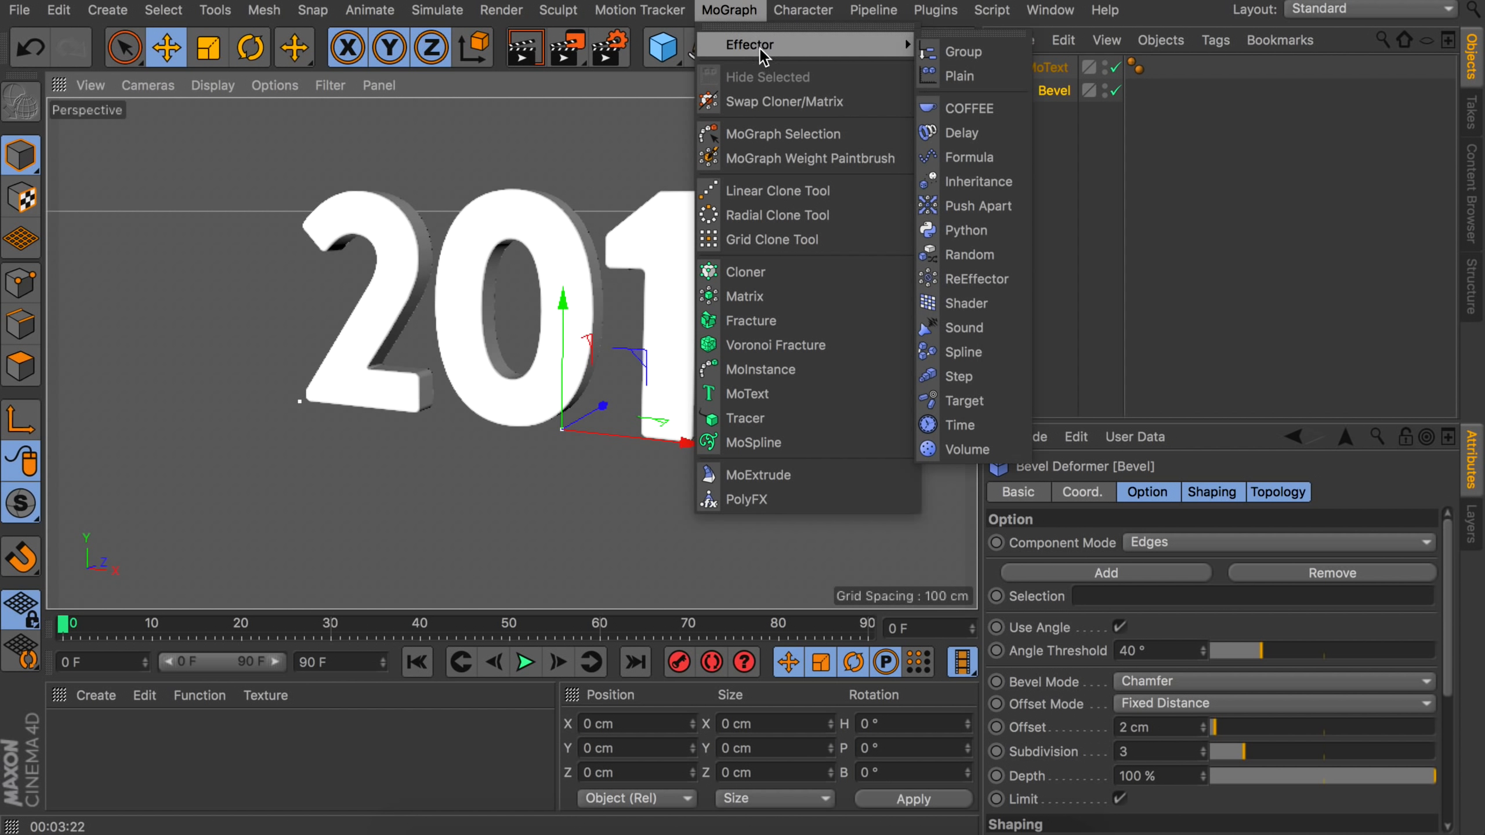
click(984, 73)
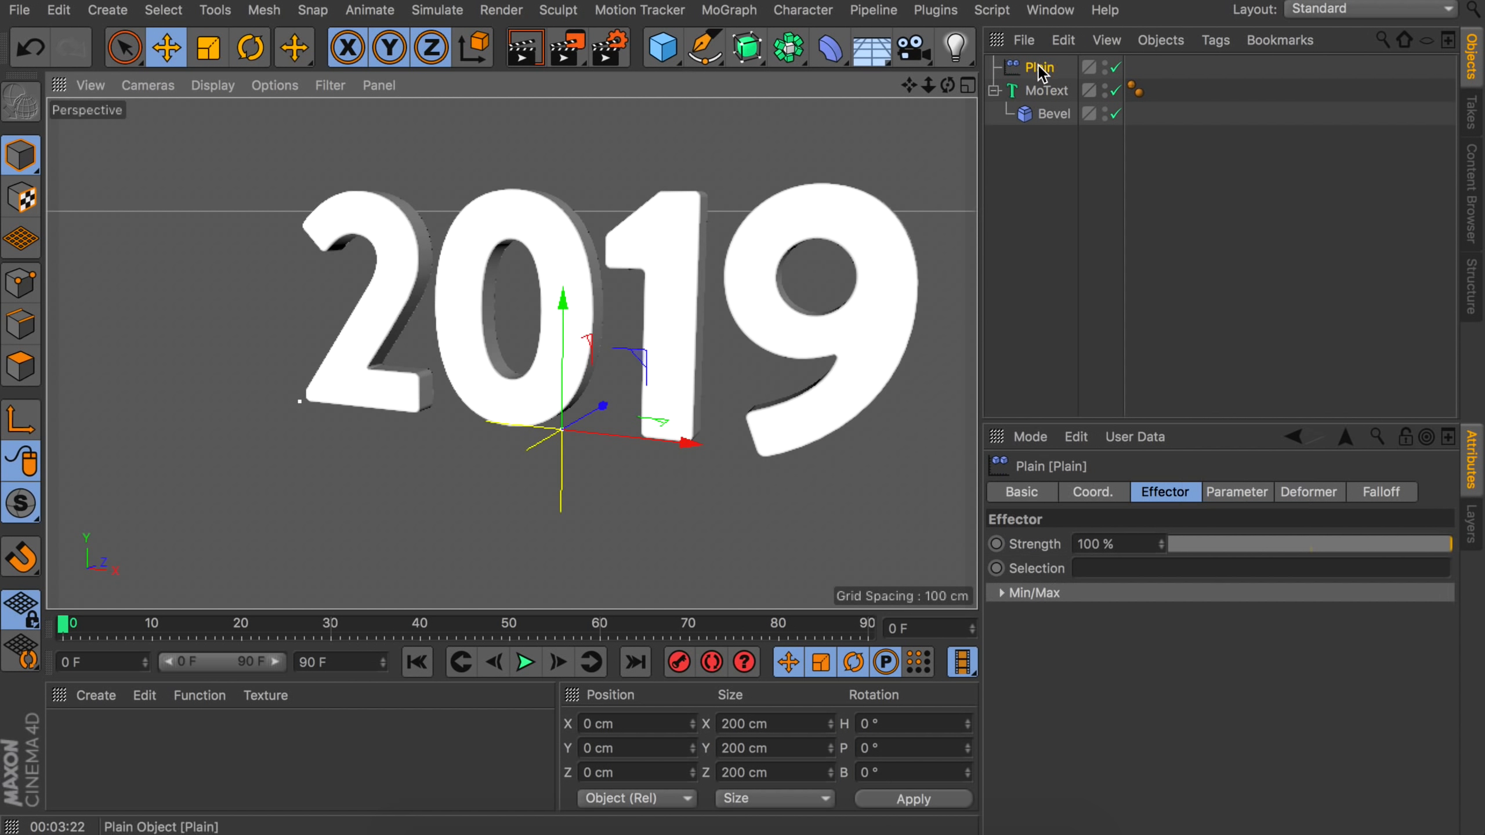
Set the Plain effector's falloff shape to Linear.
alt+drag(644, 381, 543, 394)
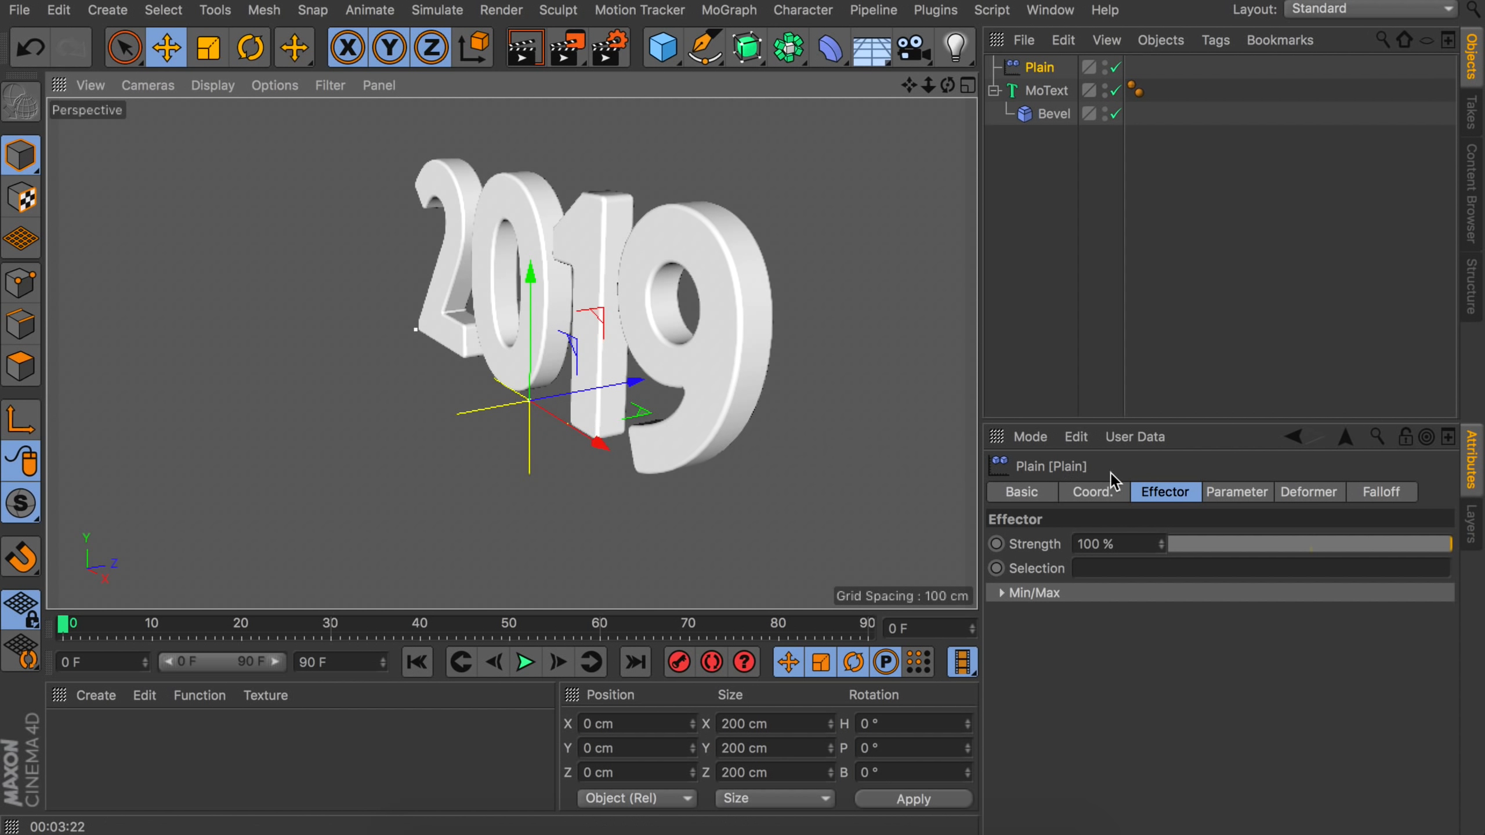
click(1395, 493)
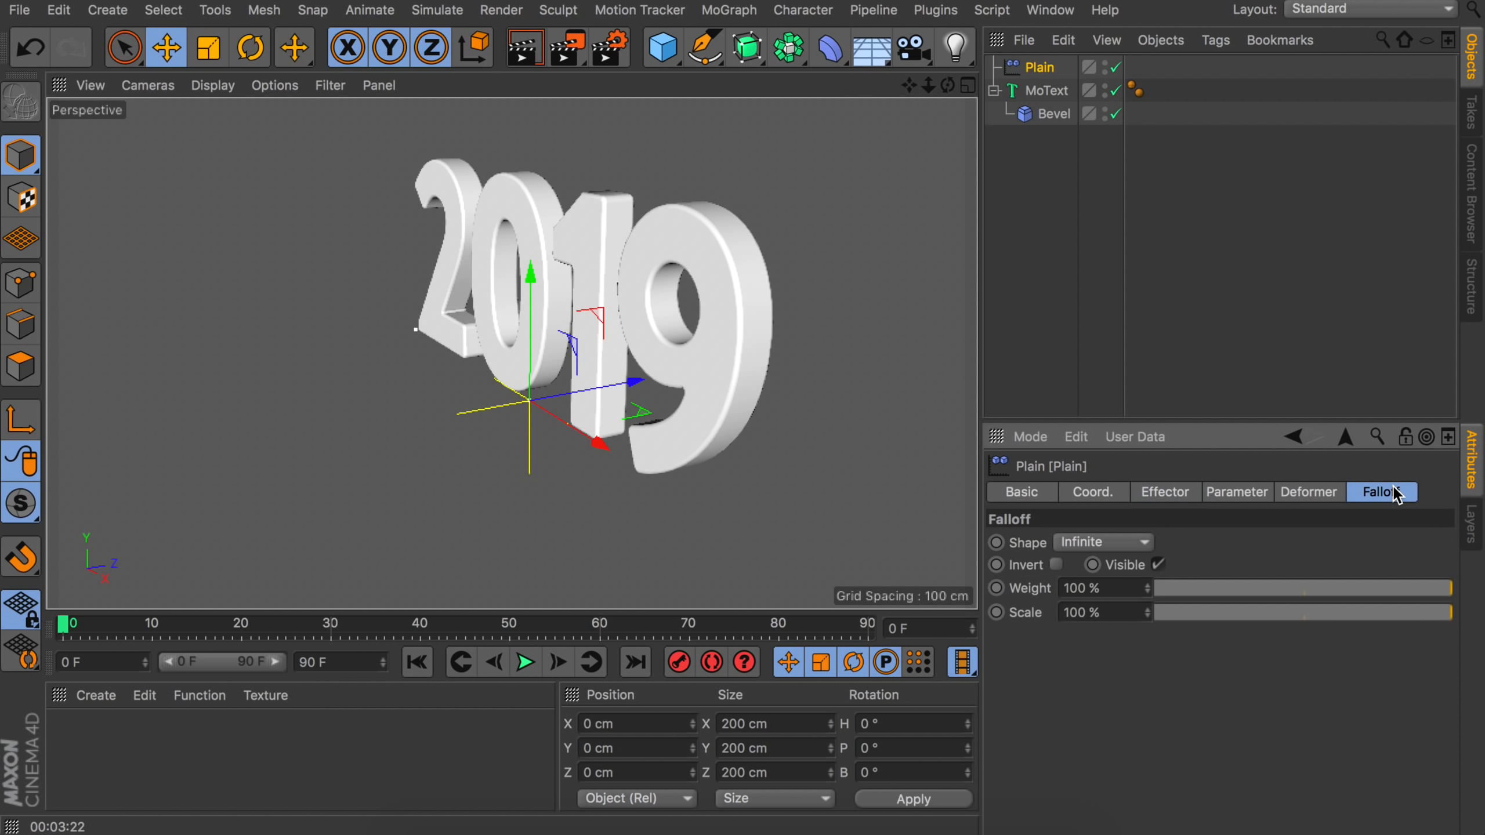
click(1068, 542)
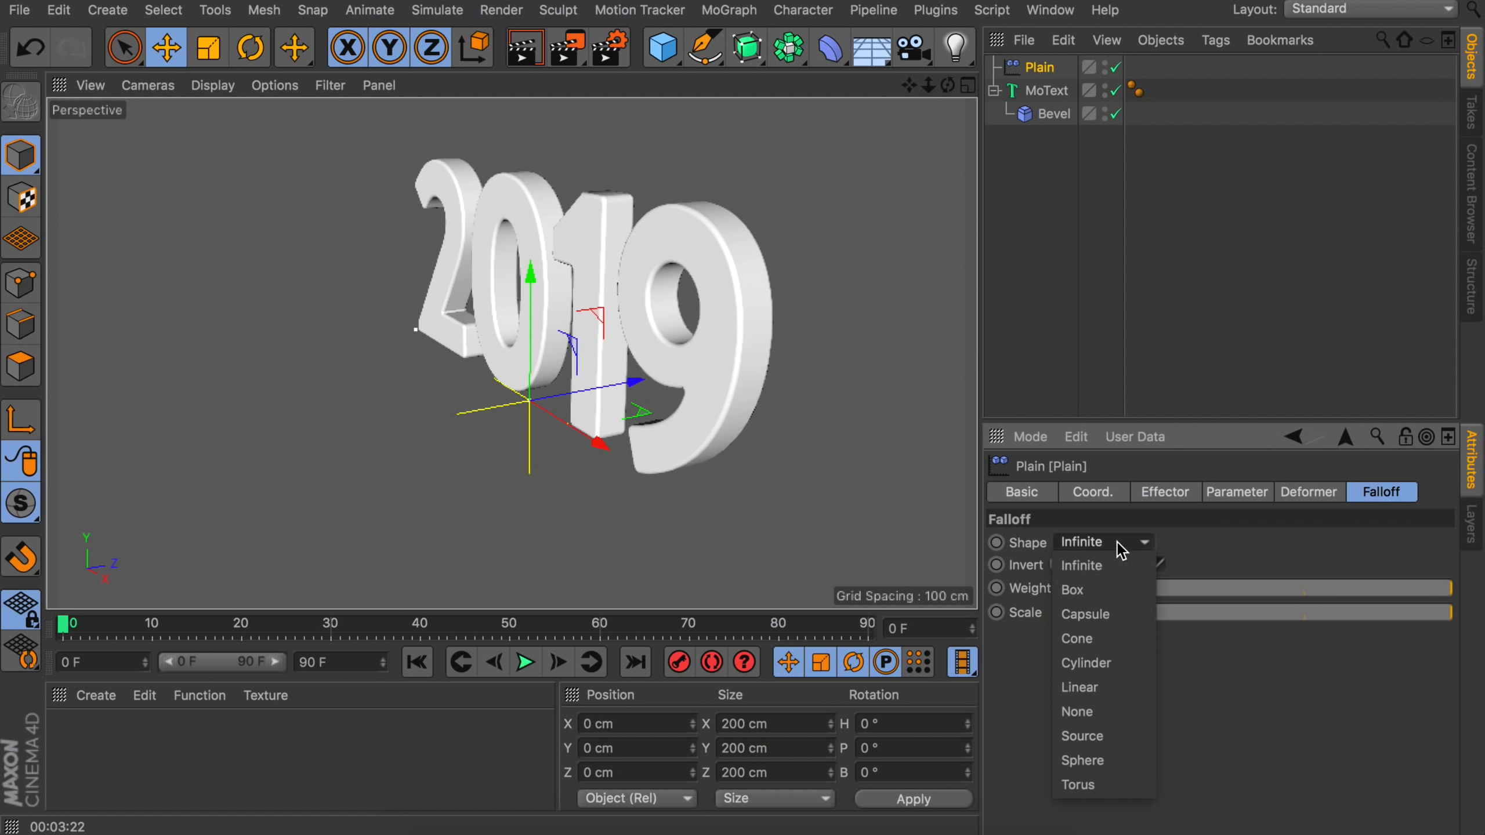
click(1088, 689)
Rotate the Plain effector to a heading of -90° so its falloff runs along the text.
alt+drag(633, 379, 475, 320)
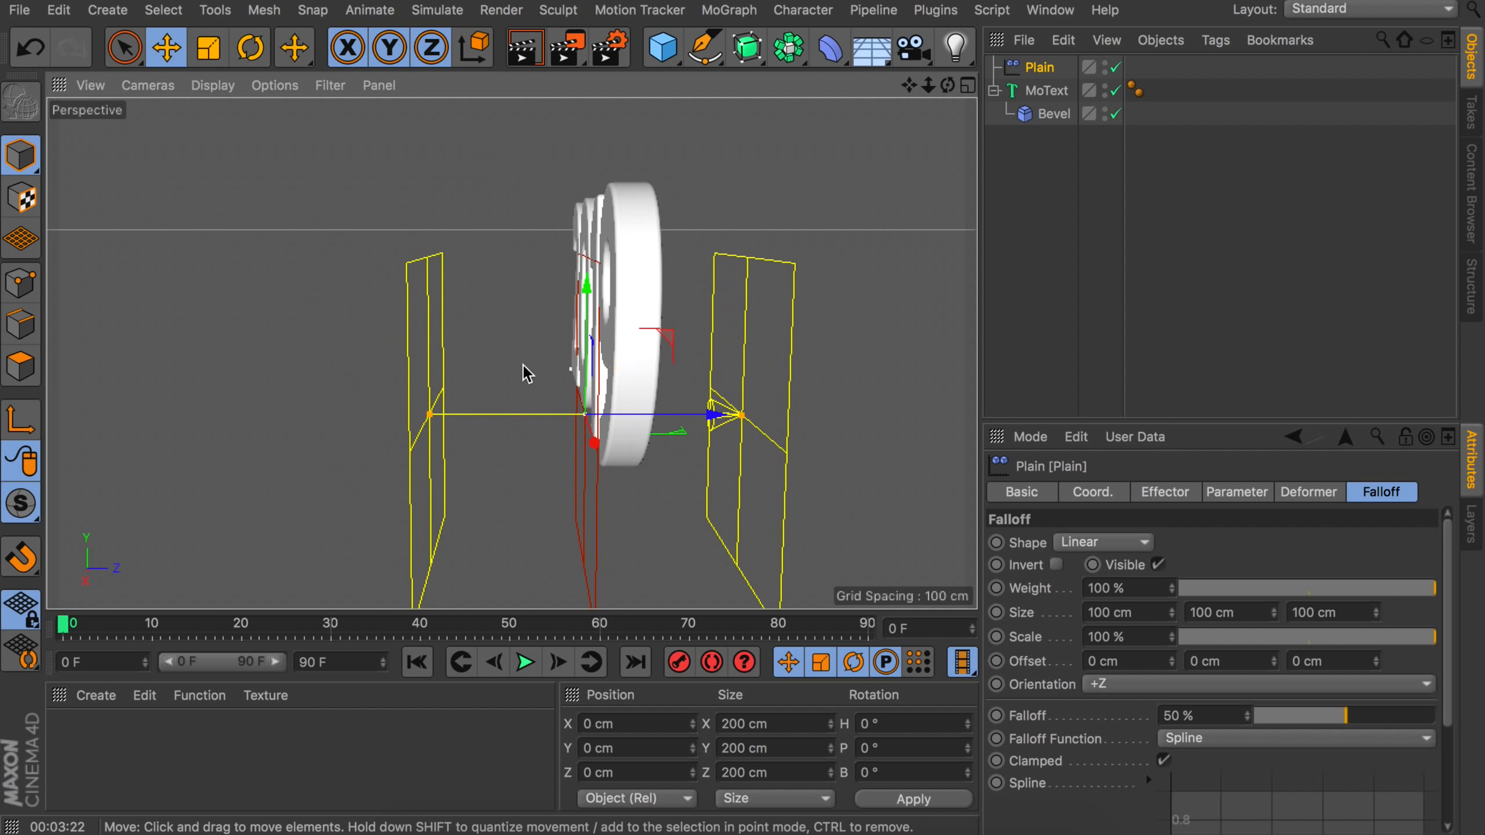
alt+drag(606, 394, 673, 413)
key(r)
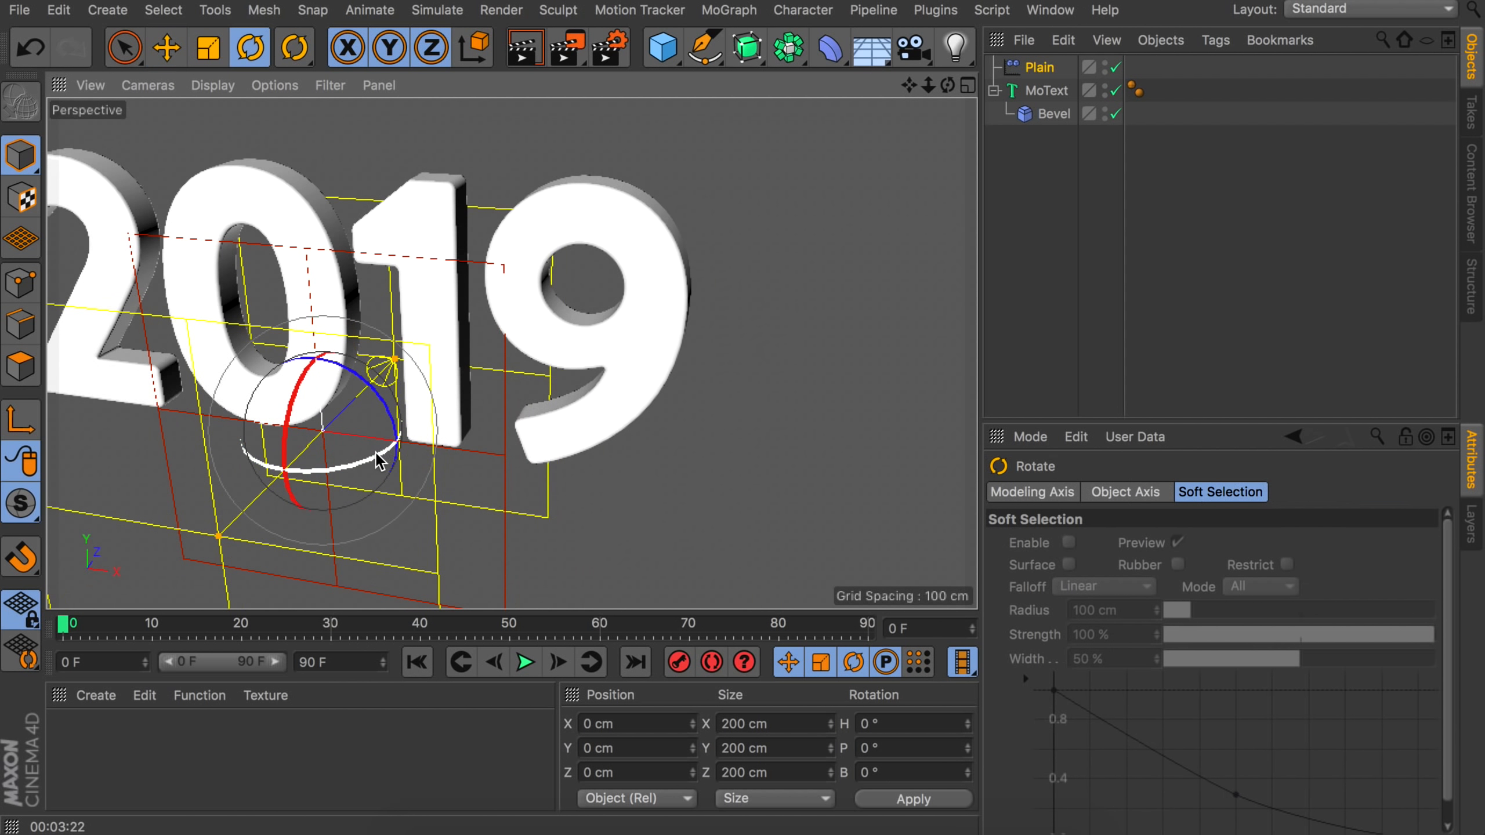
drag(386, 454, 504, 454)
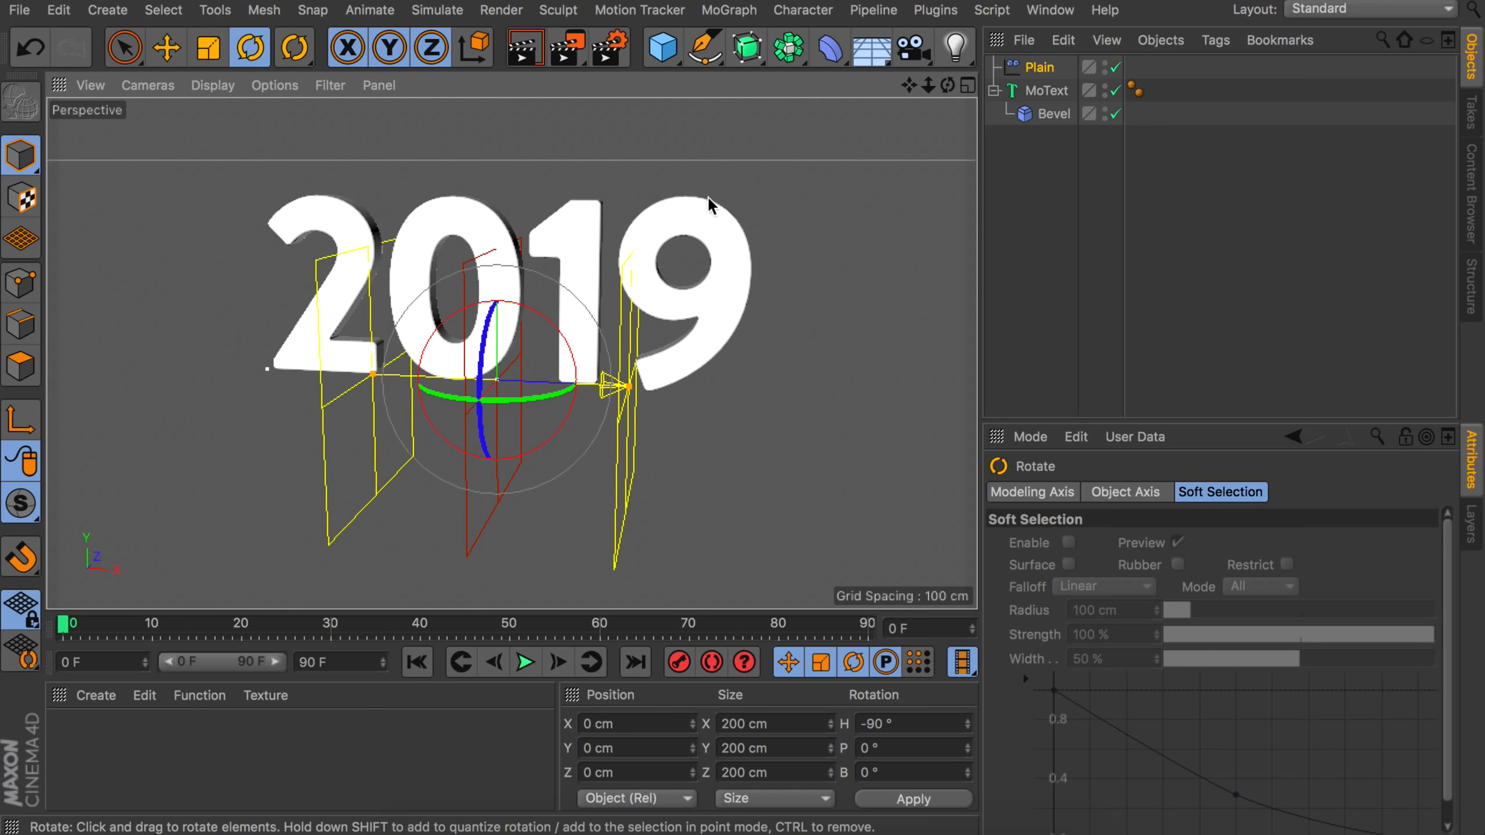
key(e)
mouse_move(560, 387)
mouse_down()
mouse_move(427, 391)
mouse_move(537, 371)
mouse_up()
key(ctrl+z)
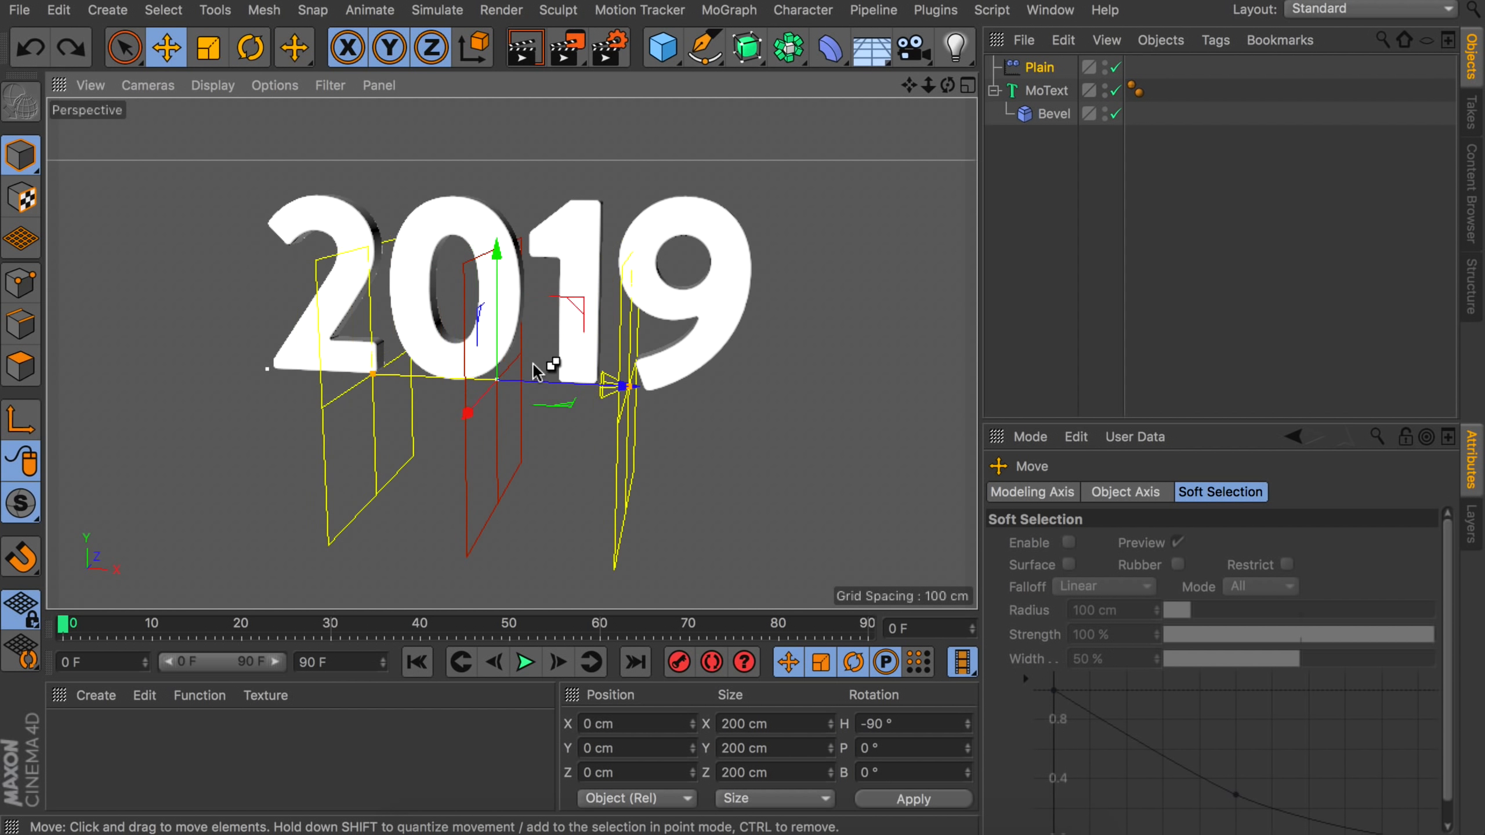
Assign the Plain effector to the Letters effects of the MoText object.
click(1049, 93)
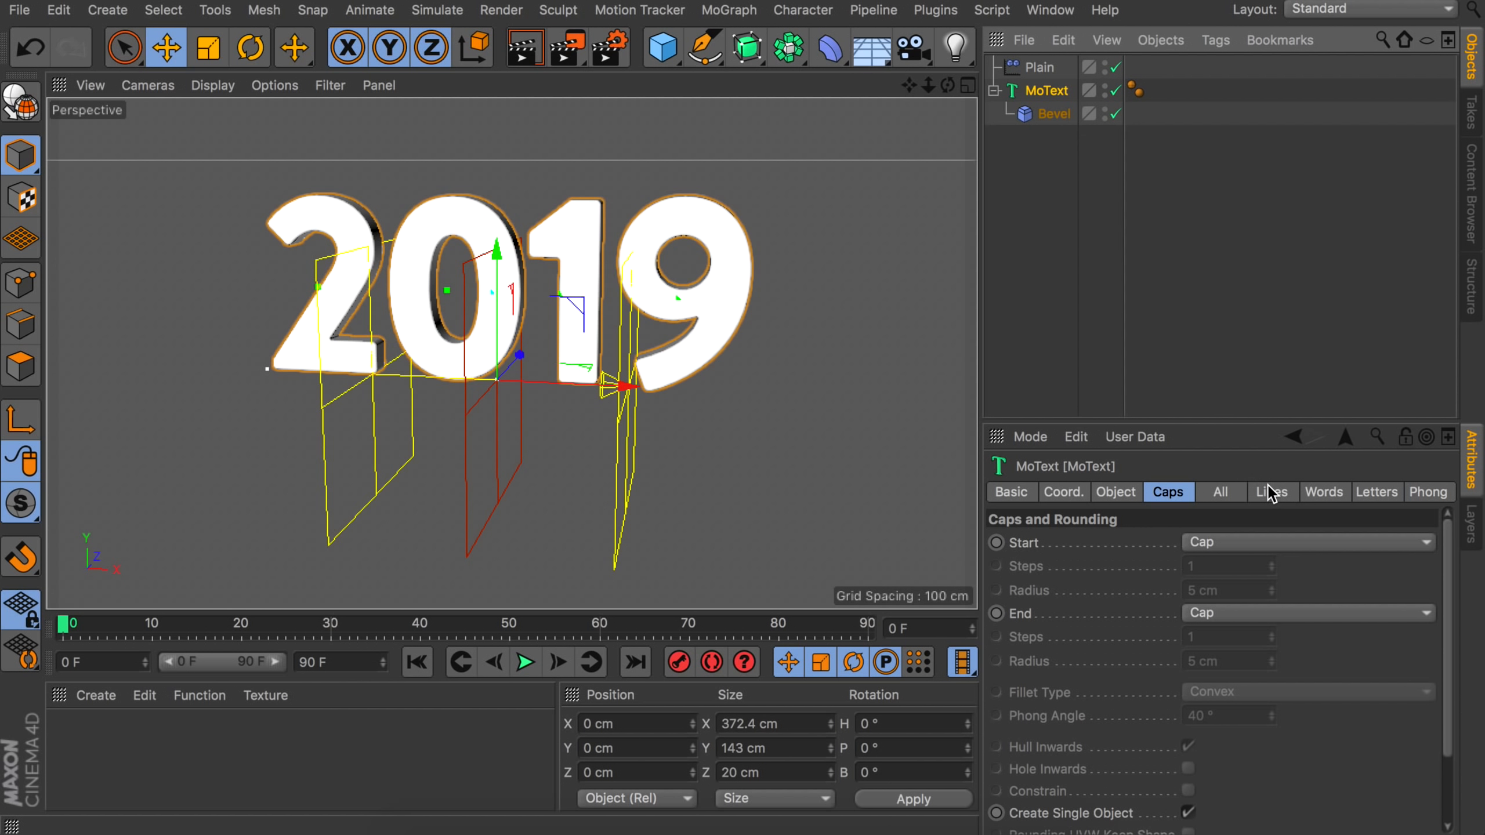
click(1369, 495)
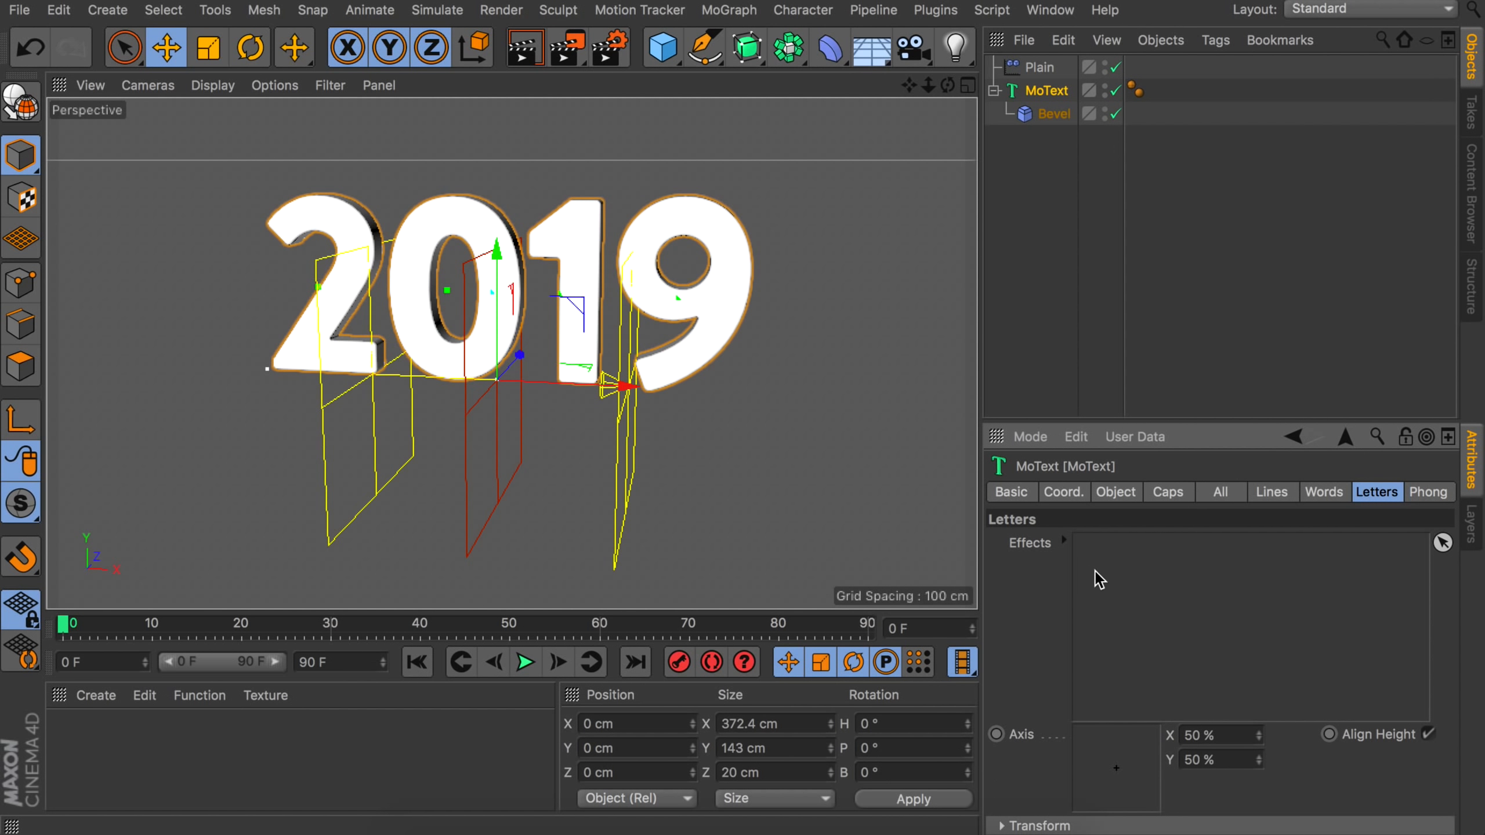
drag(1040, 66, 1114, 581)
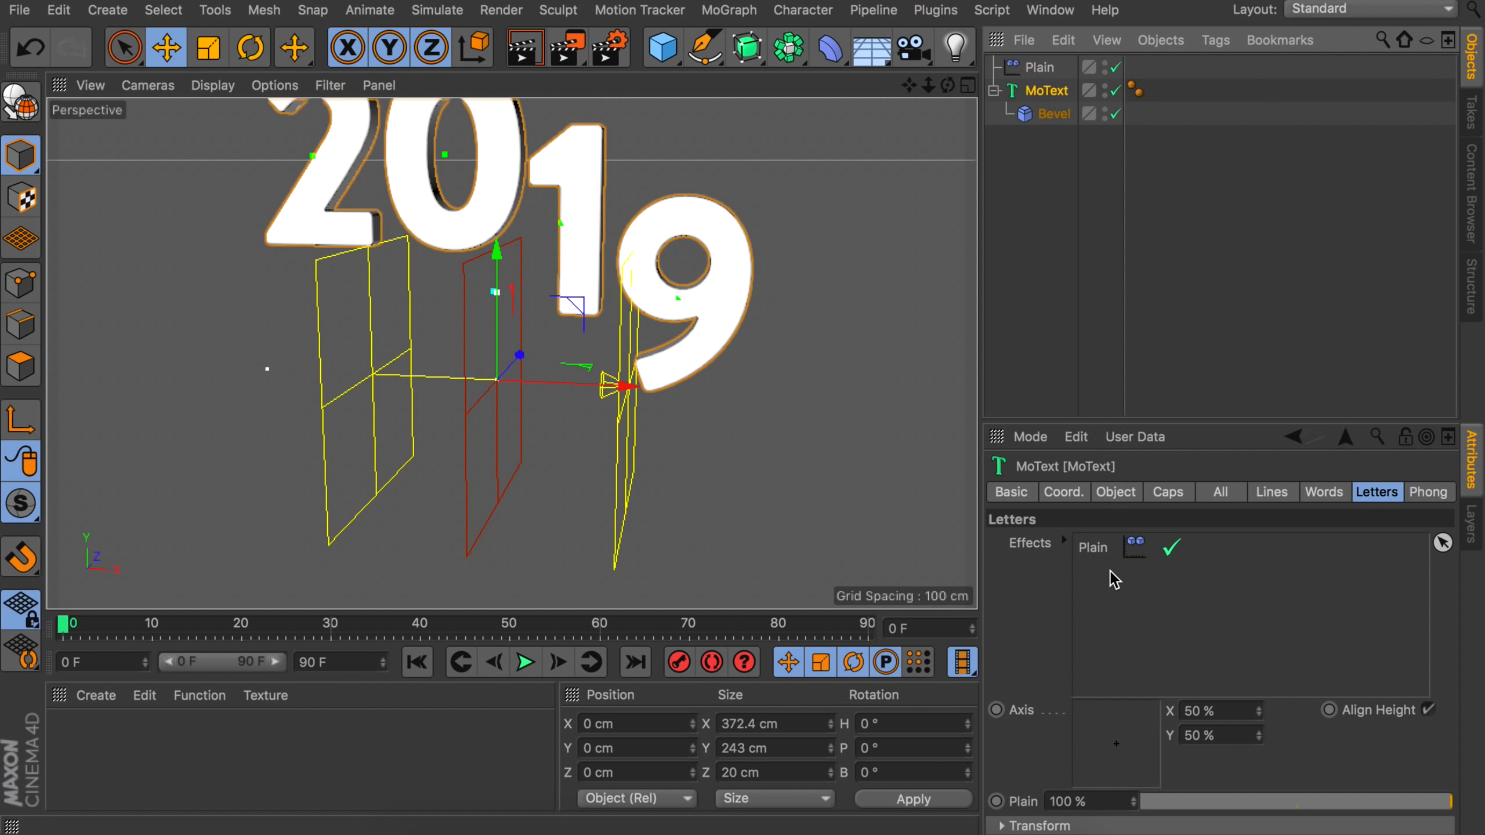
Move the Plain effector before the first digit to about X -278 cm and invert its falloff.
alt+middle_drag(573, 261, 654, 274)
click(1040, 68)
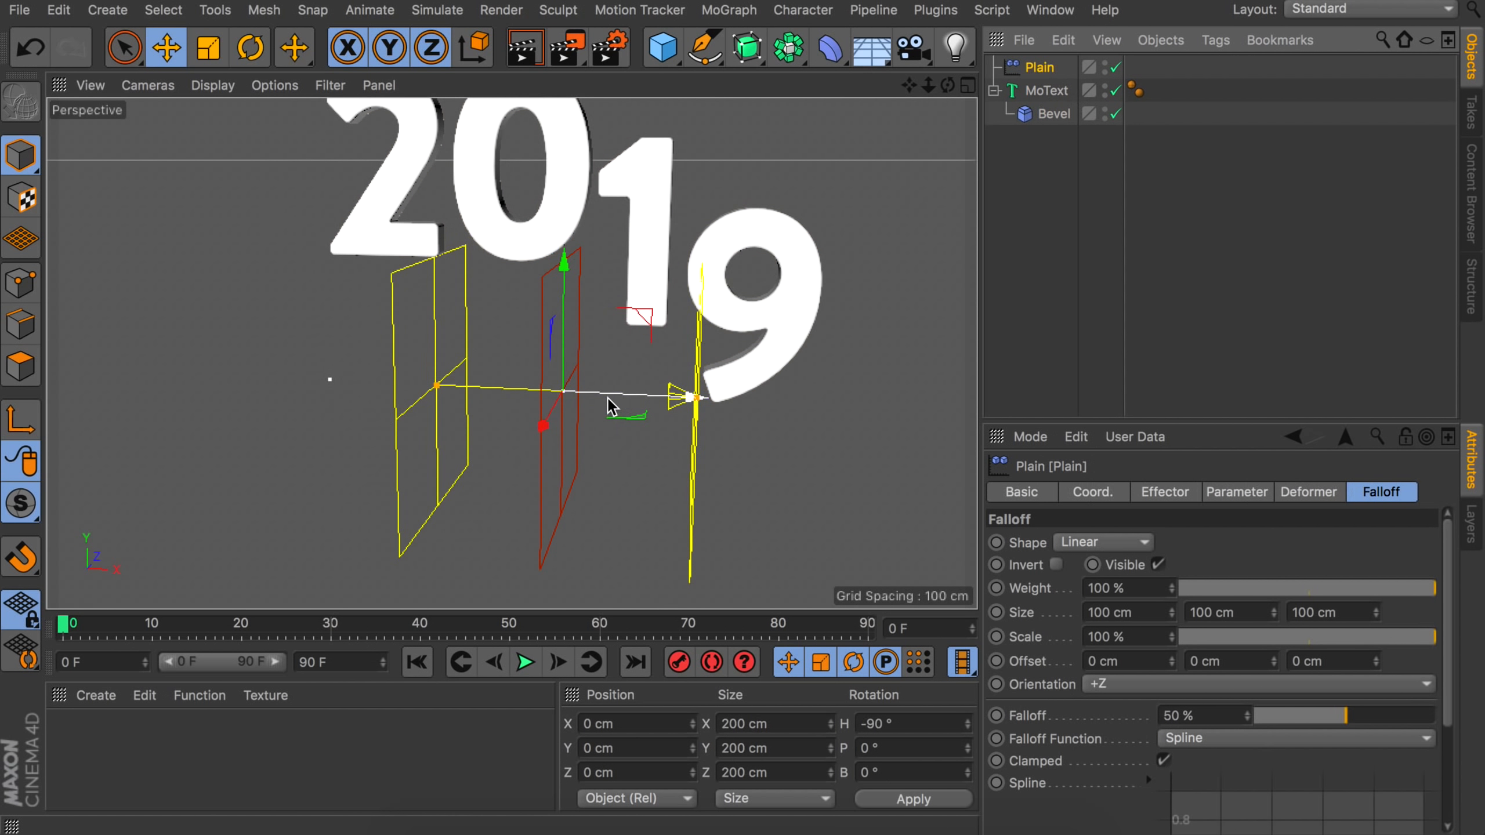
drag(606, 408, 292, 393)
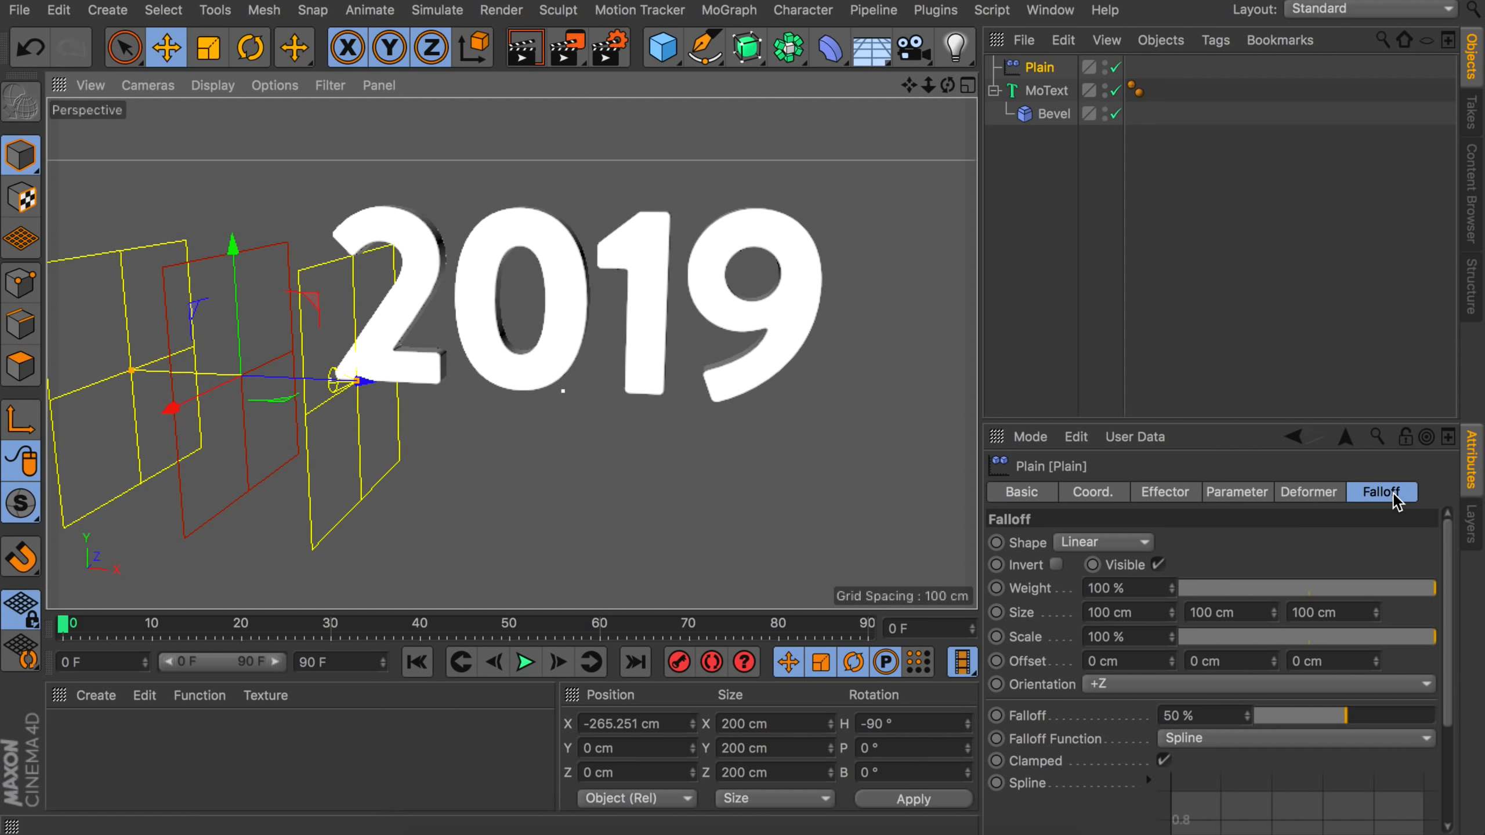
click(1055, 564)
drag(282, 388, 231, 406)
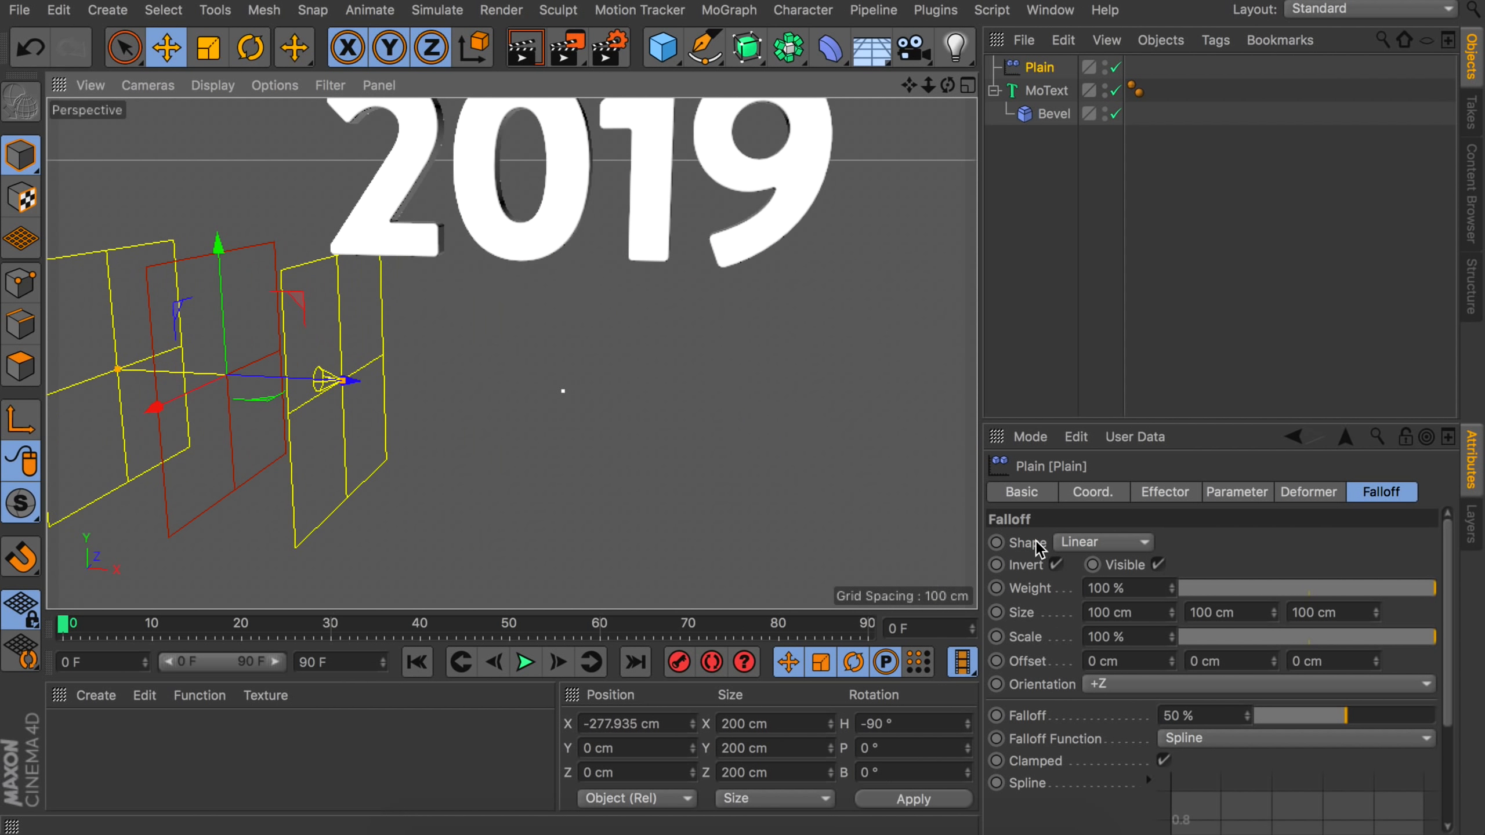
Set the Plain effector's P.Y to 200 cm and enable its rotation with R.P at -90°.
click(1229, 493)
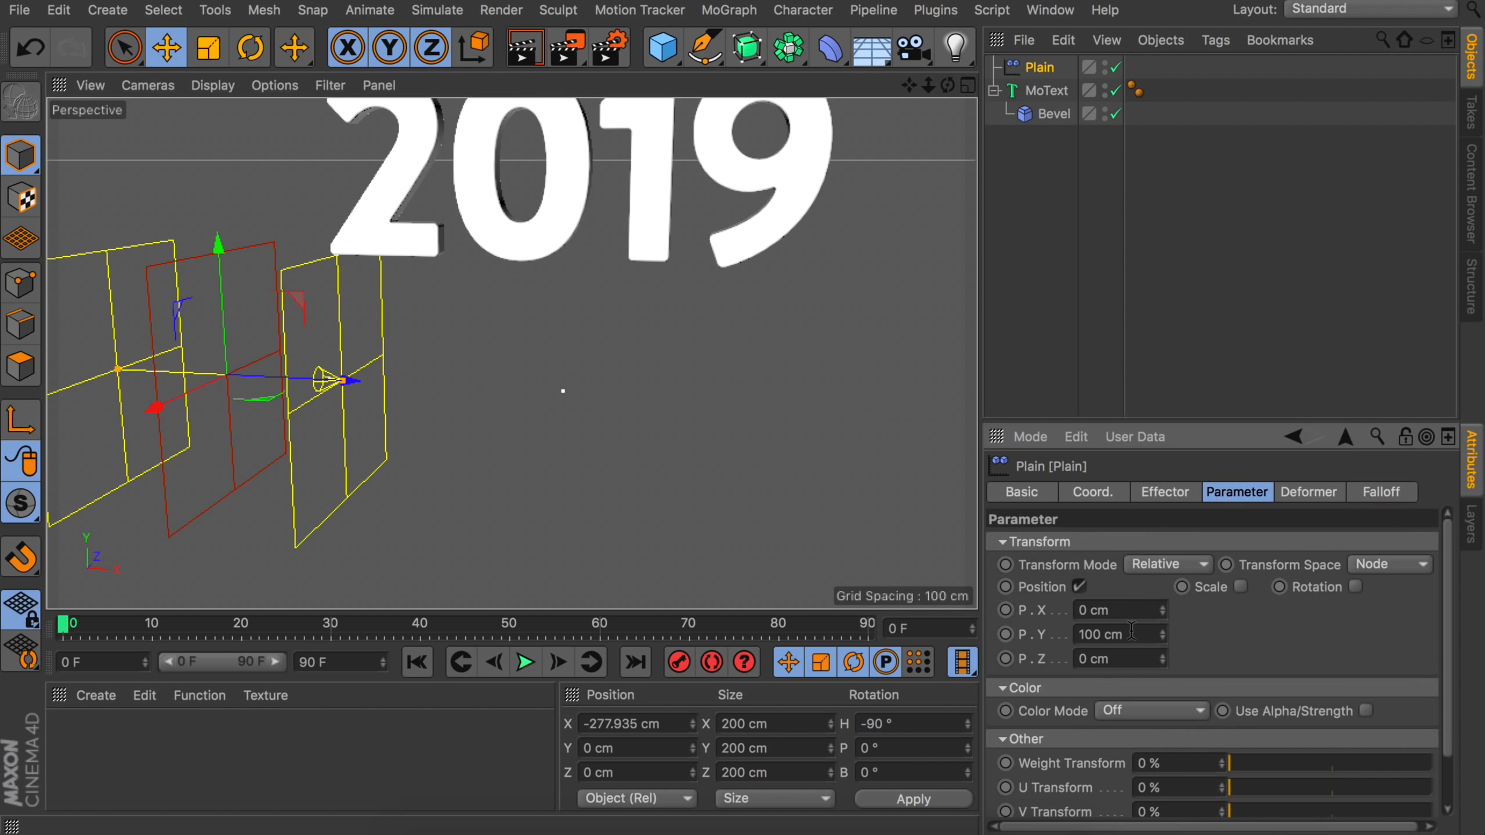
double_click(1131, 631)
text(20)
click(1355, 588)
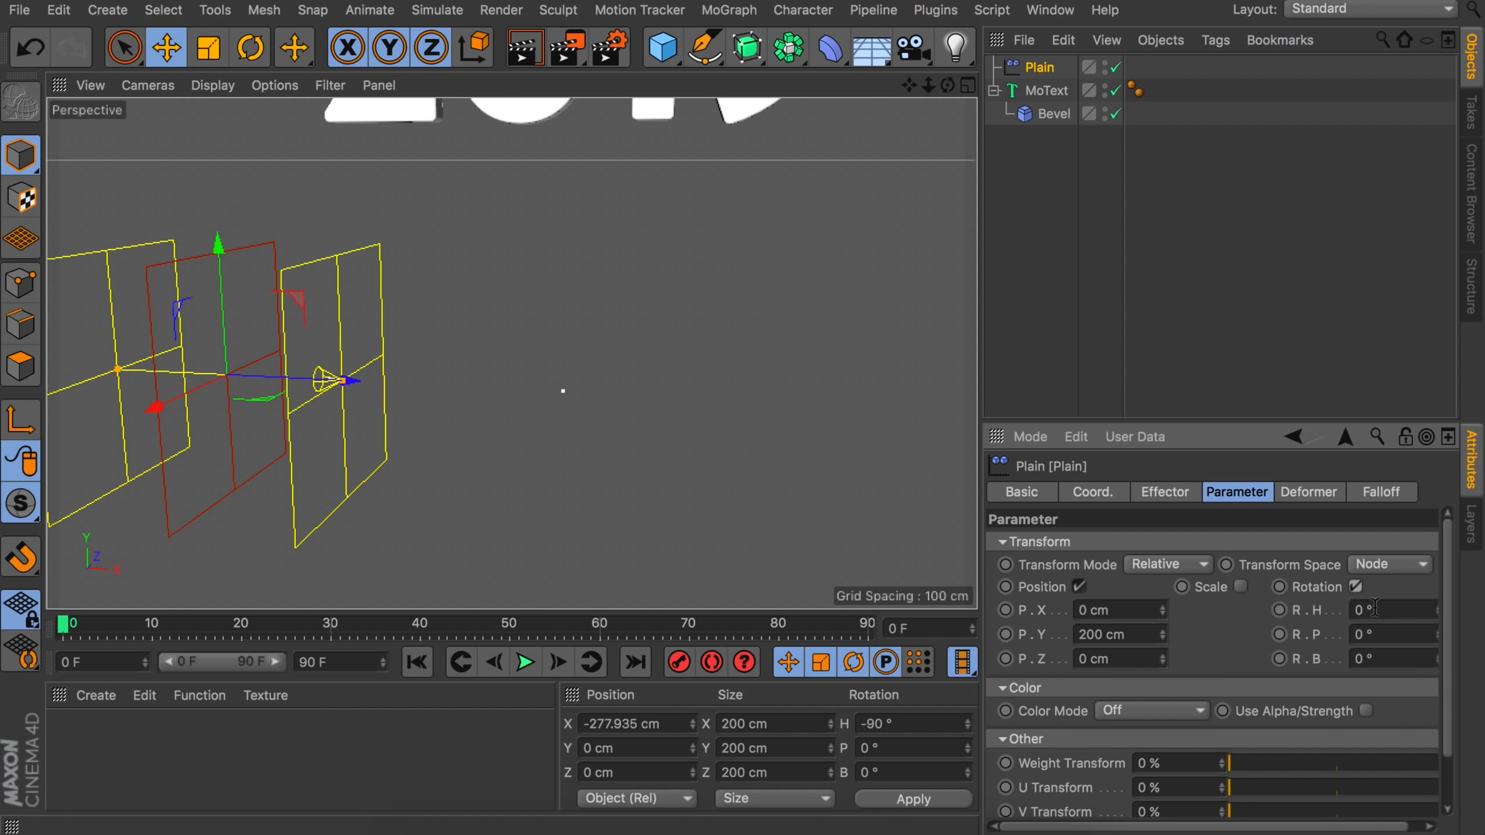
click(1384, 637)
key(Return)
Adjust the Plain effector to about X -276 cm and record its position keyframe at frame 0.
alt+drag(627, 346, 602, 349)
alt+middle_drag(603, 348, 605, 410)
click(71, 627)
drag(323, 434, 199, 404)
click(63, 625)
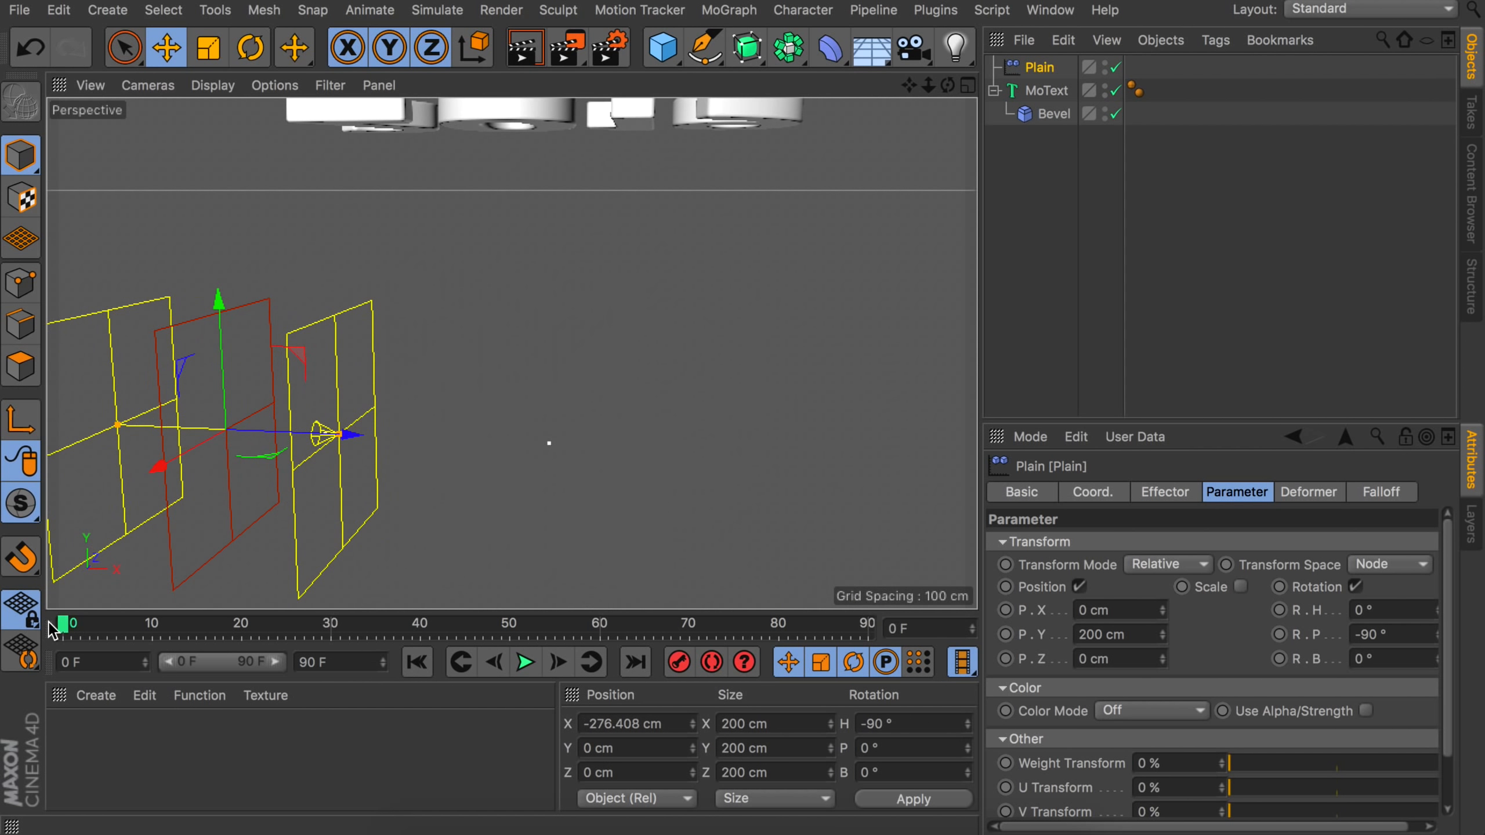
click(680, 665)
At frame 80, move the Plain effector past the text to about X 200 cm and record a keyframe.
drag(65, 631, 778, 620)
drag(292, 434, 865, 433)
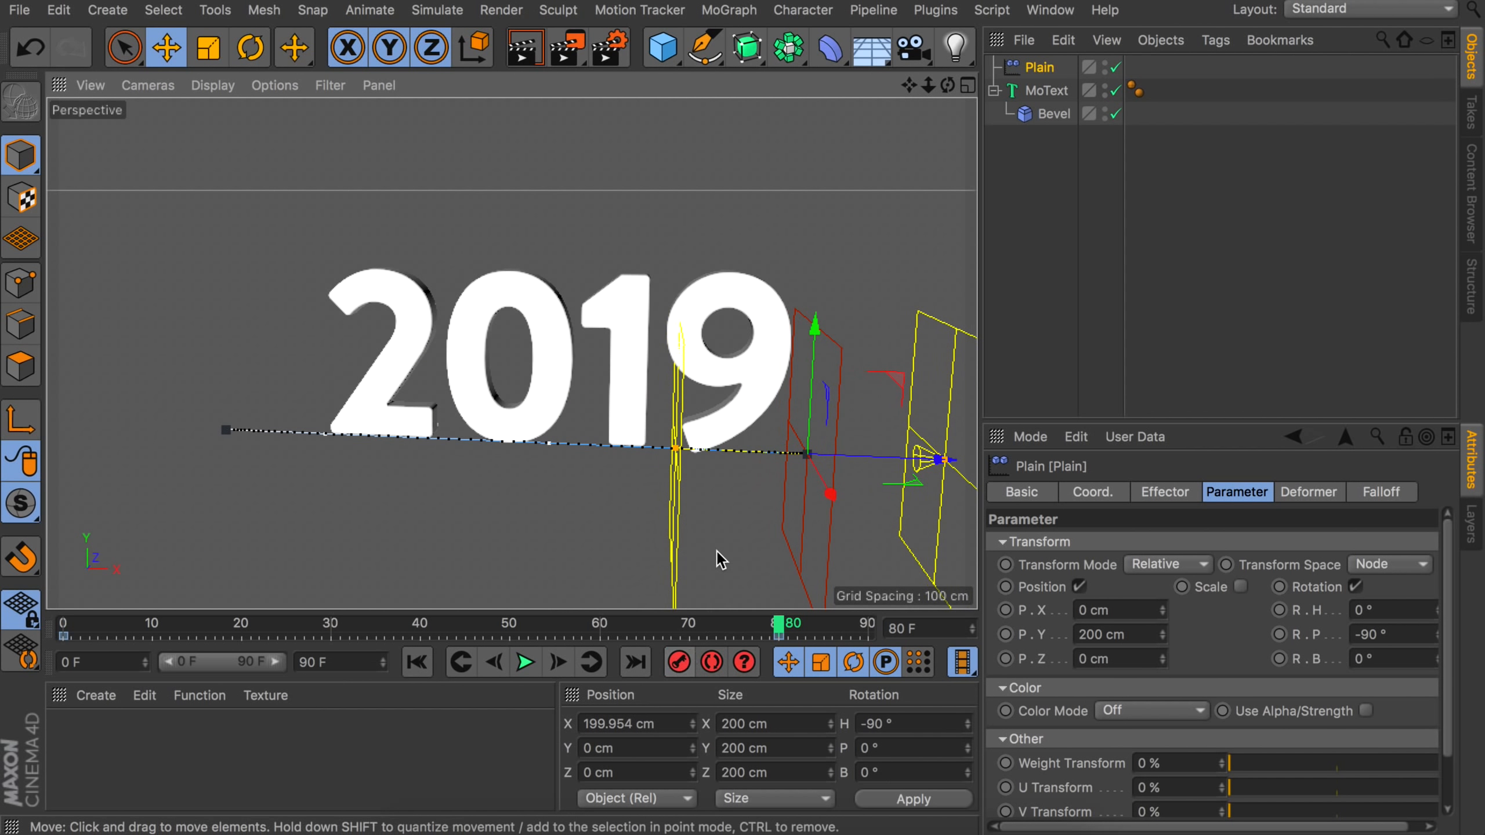
Deselect everything and play the animation to preview the digits' motion.
click(1039, 319)
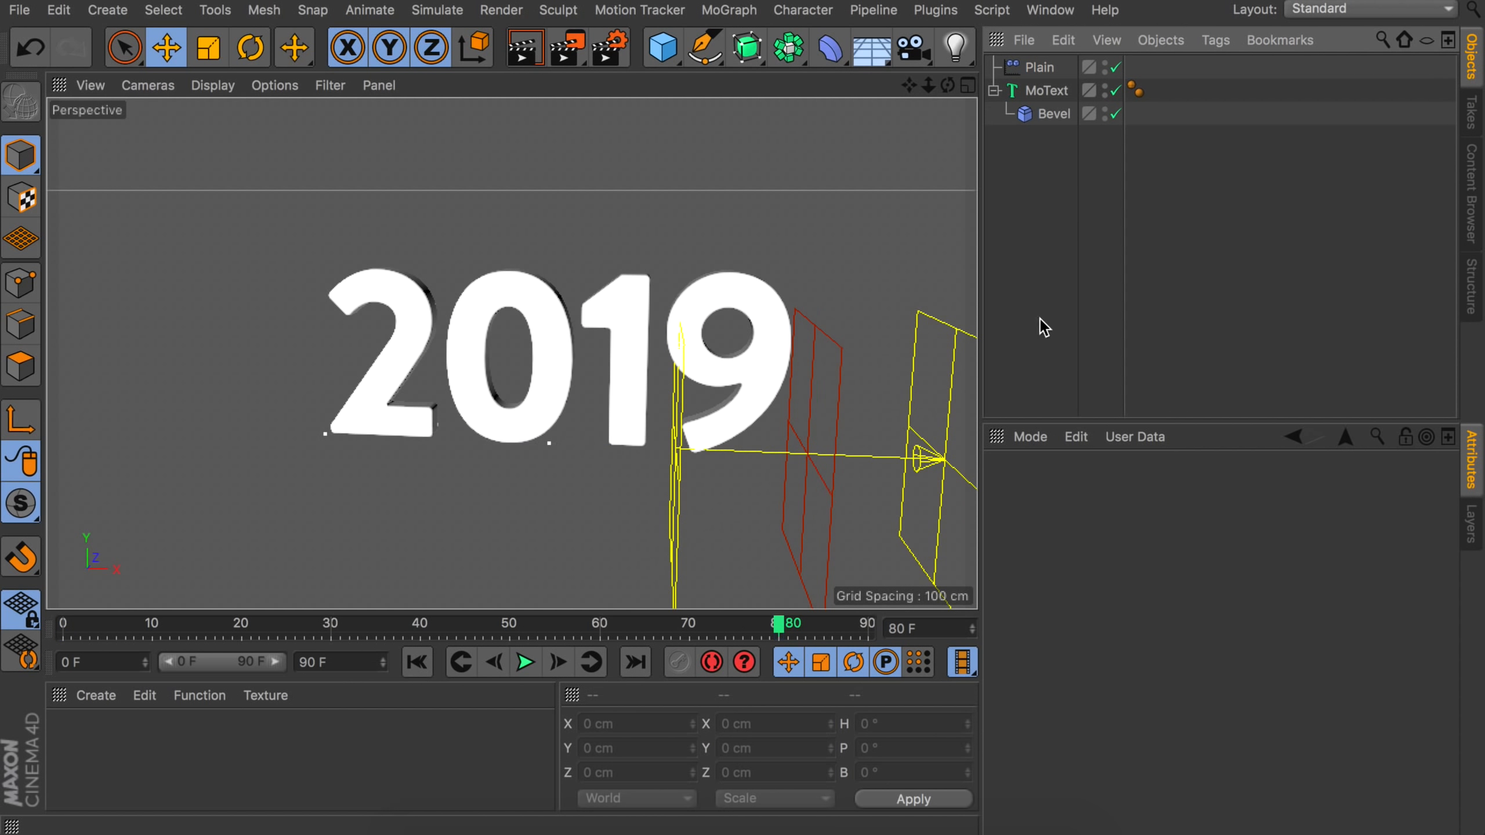
click(524, 667)
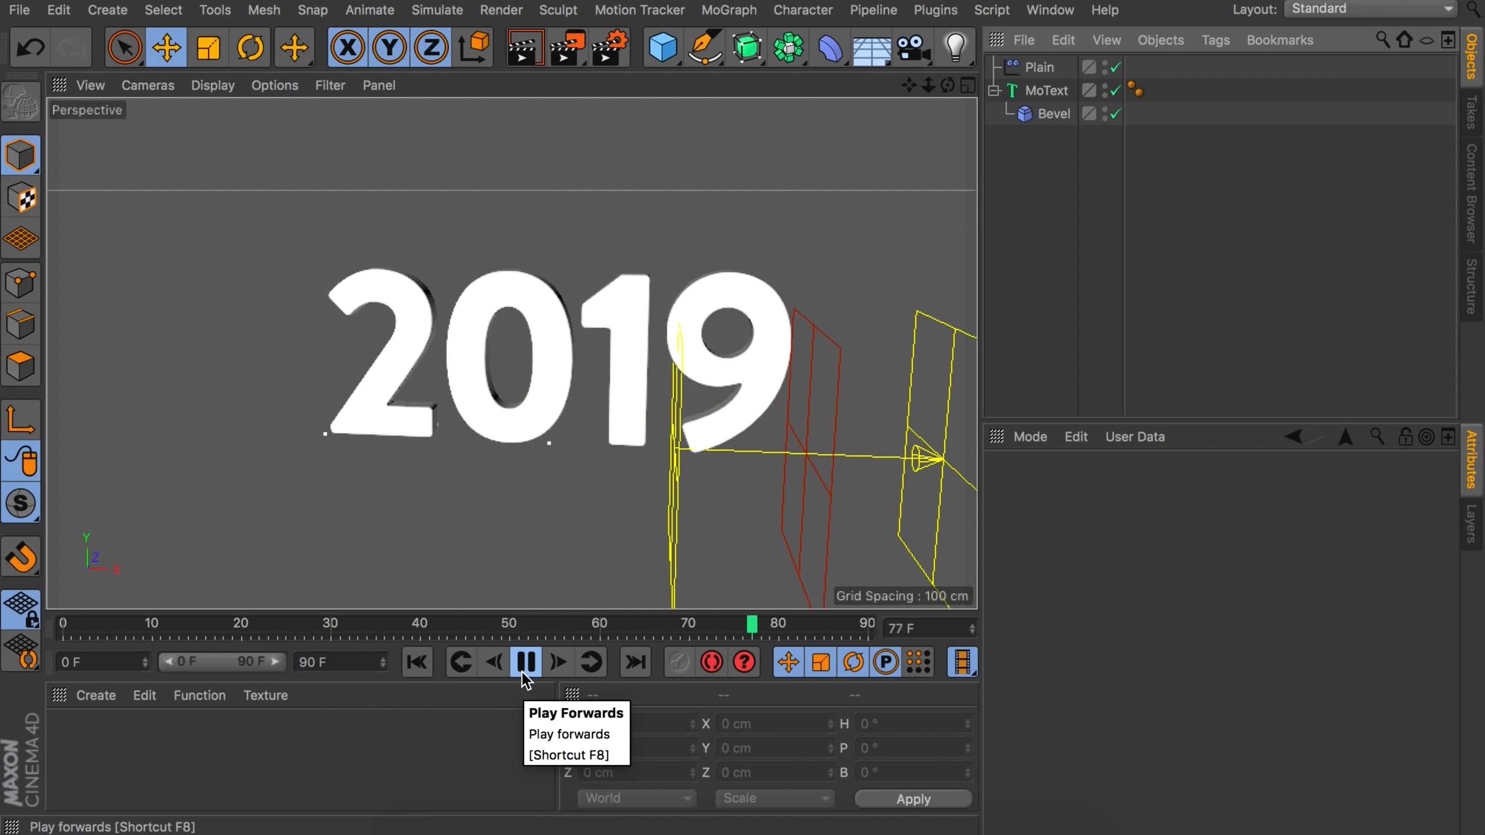
Add a Delay effector to the scene and set its strength to 75%.
click(725, 10)
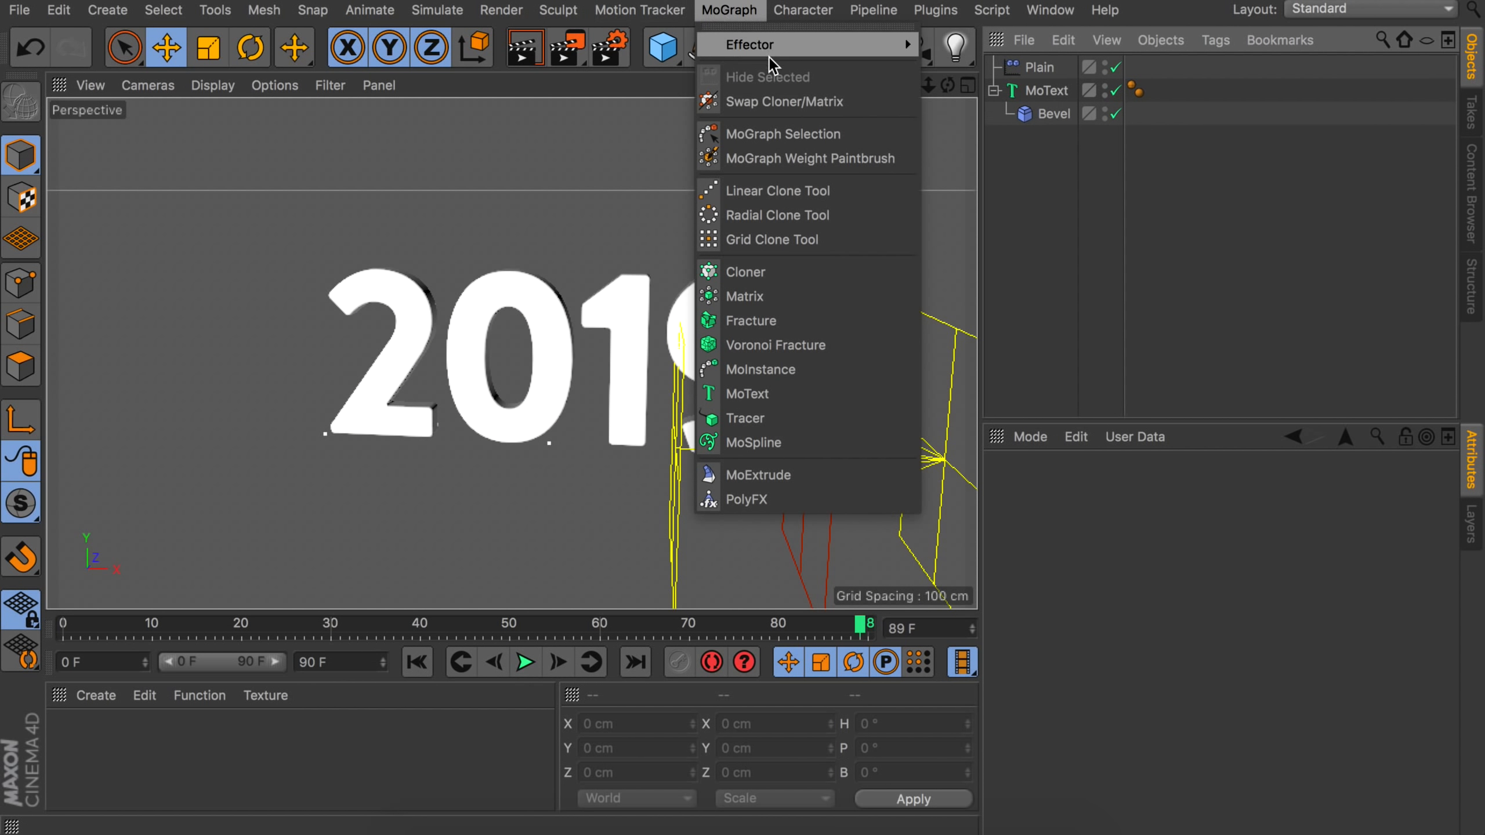
mouse_move(770, 55)
click(970, 133)
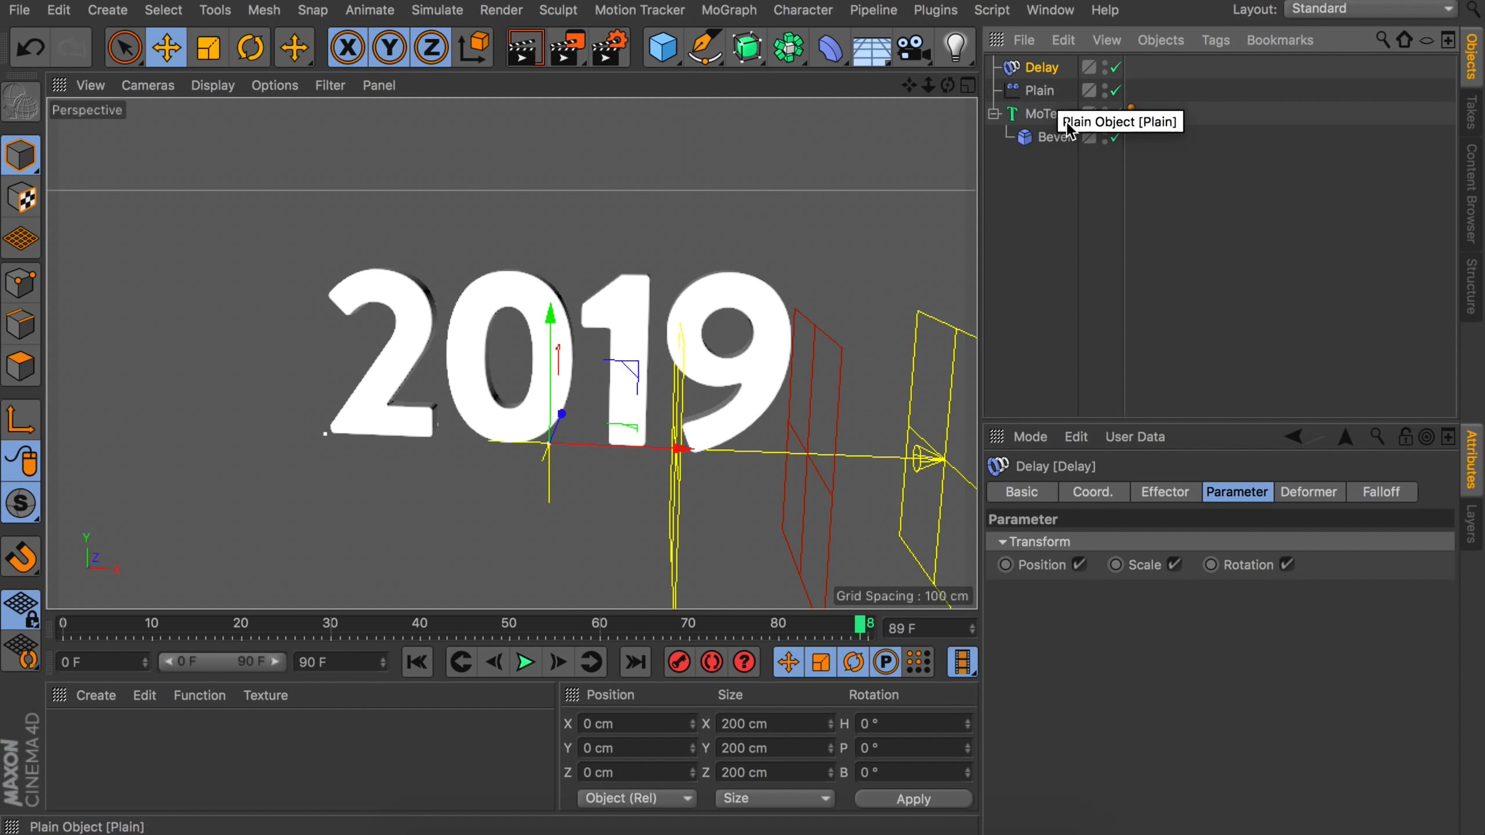
click(1163, 486)
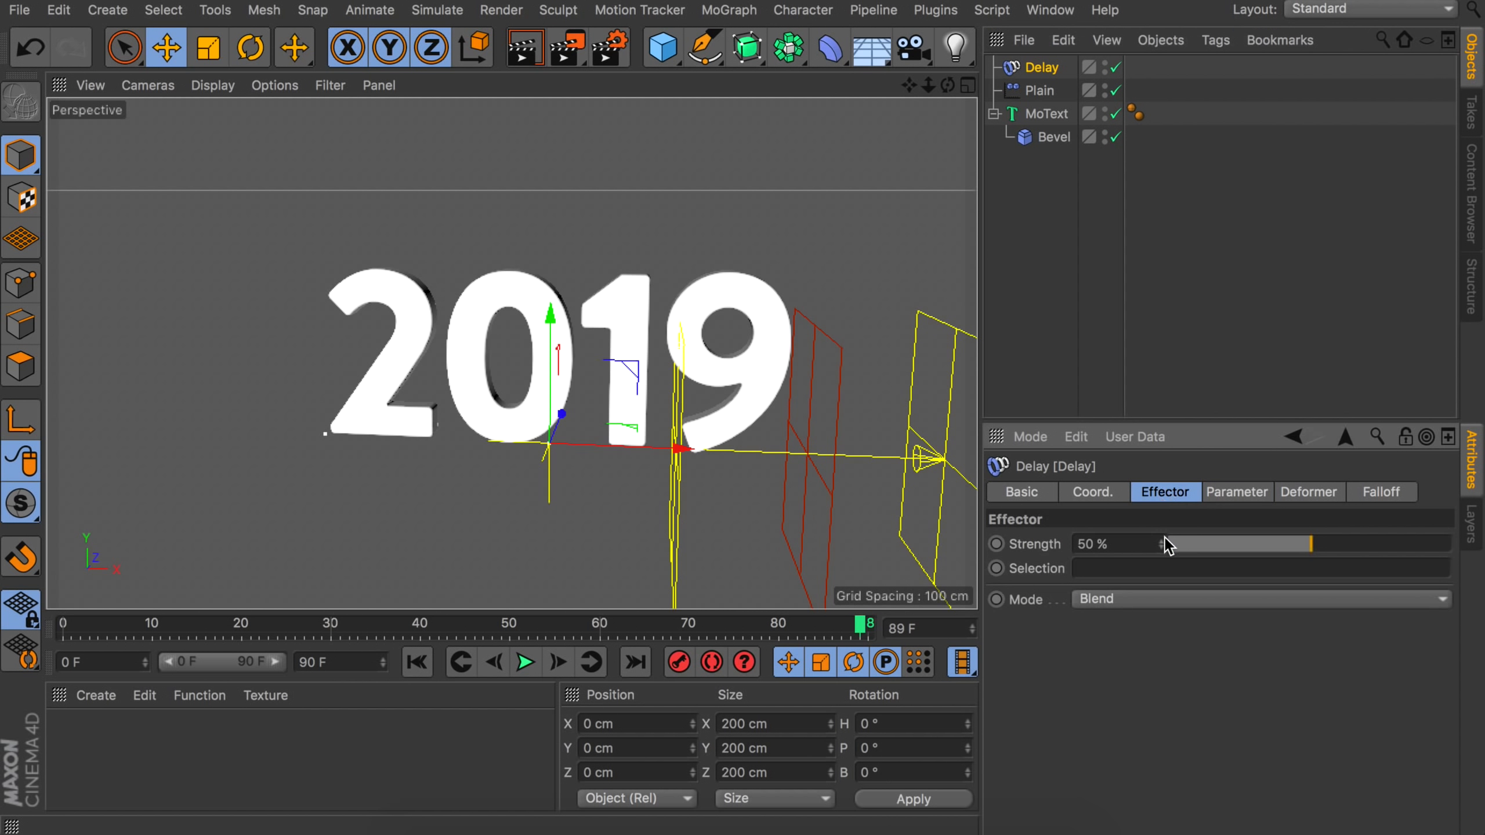
double_click(1115, 543)
text(75)
key(Return)
Play the animation to preview the delayed digit motion, stop it and deselect the Delay effector.
click(525, 662)
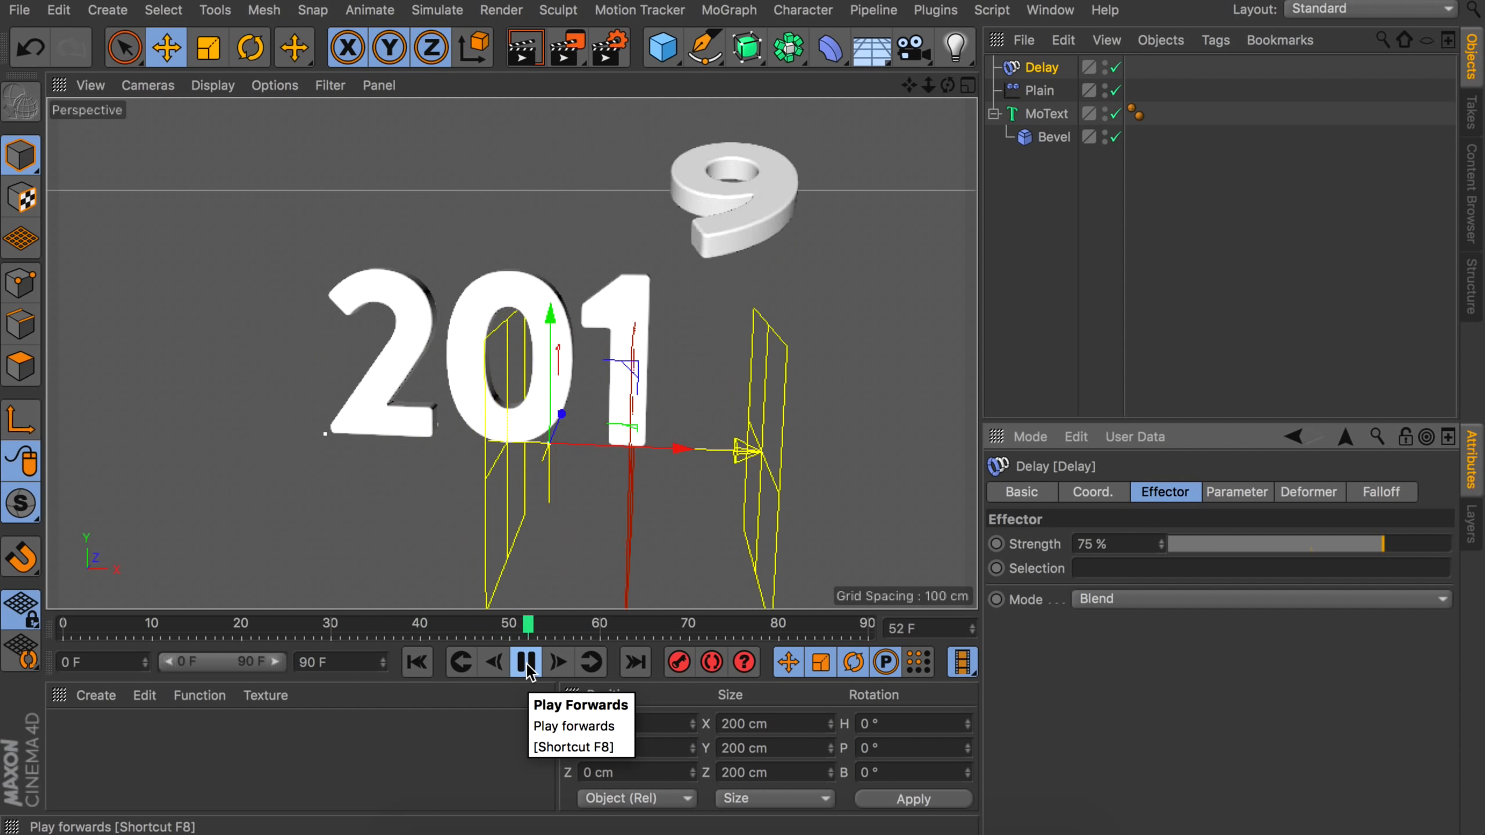
click(526, 663)
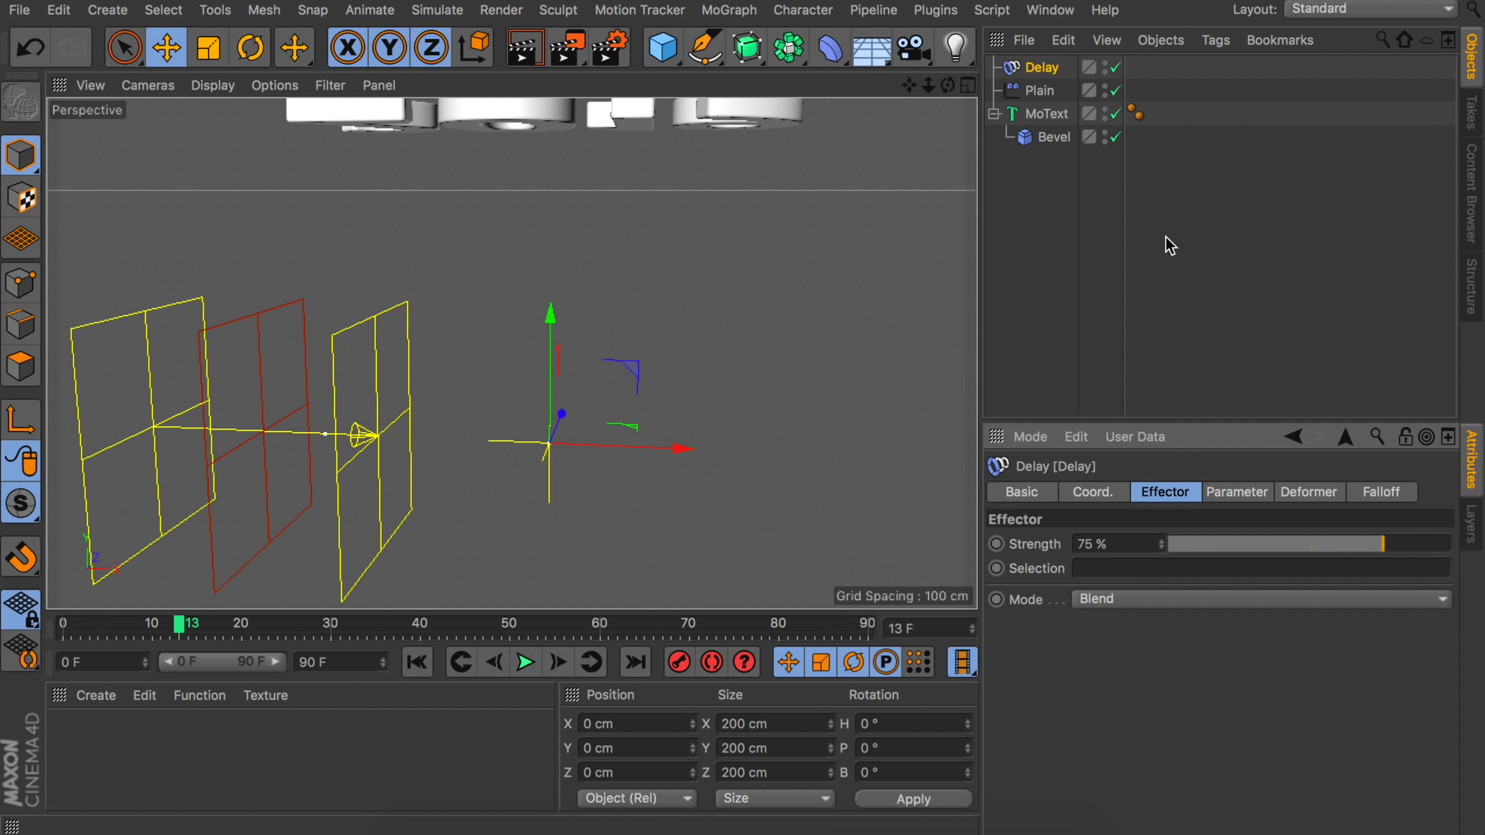
click(1165, 237)
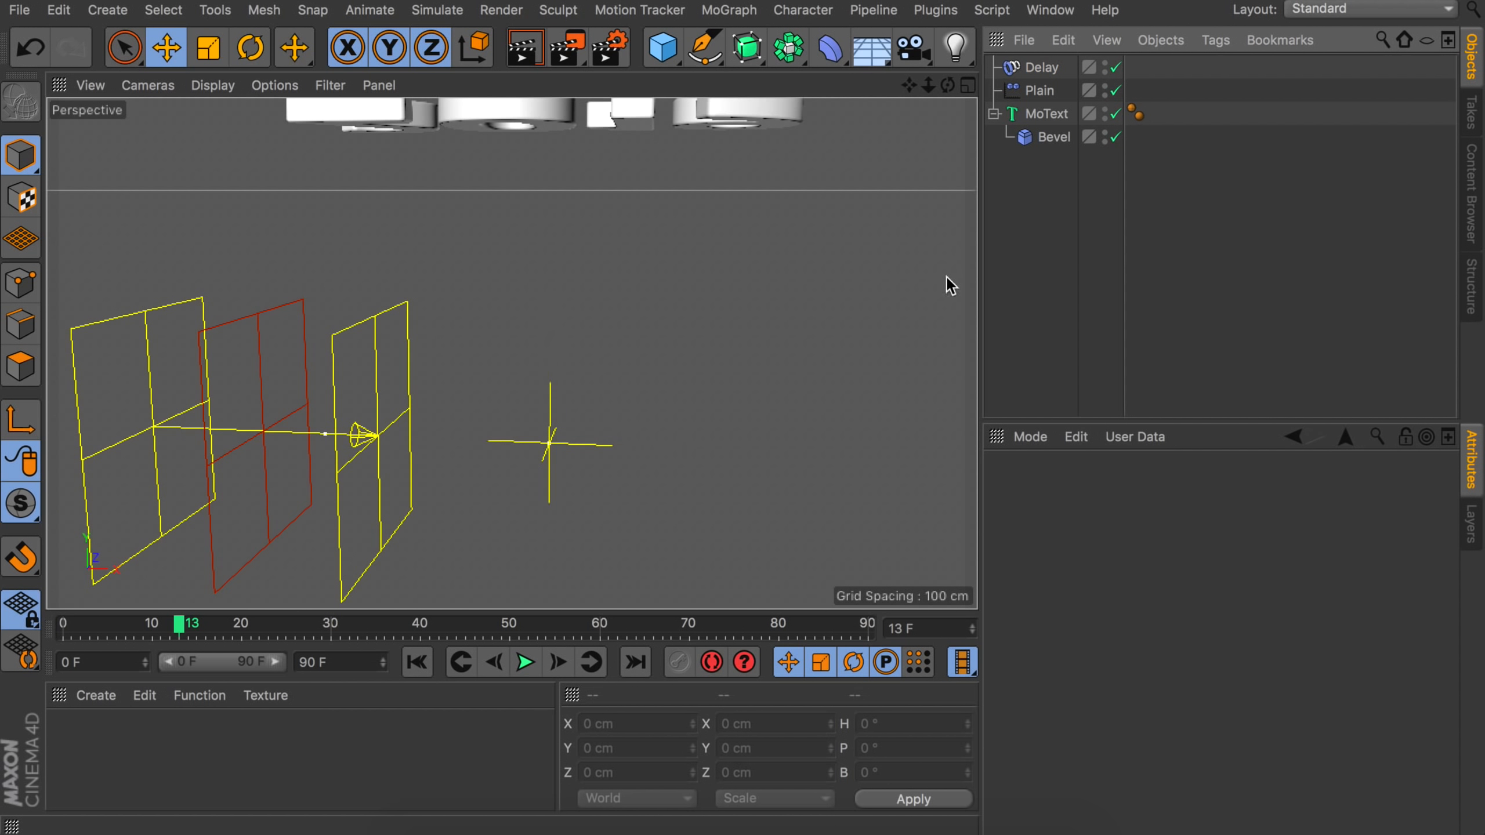
At frame 90, add a Plane primitive as a floor with width and height of 1200 cm.
click(869, 624)
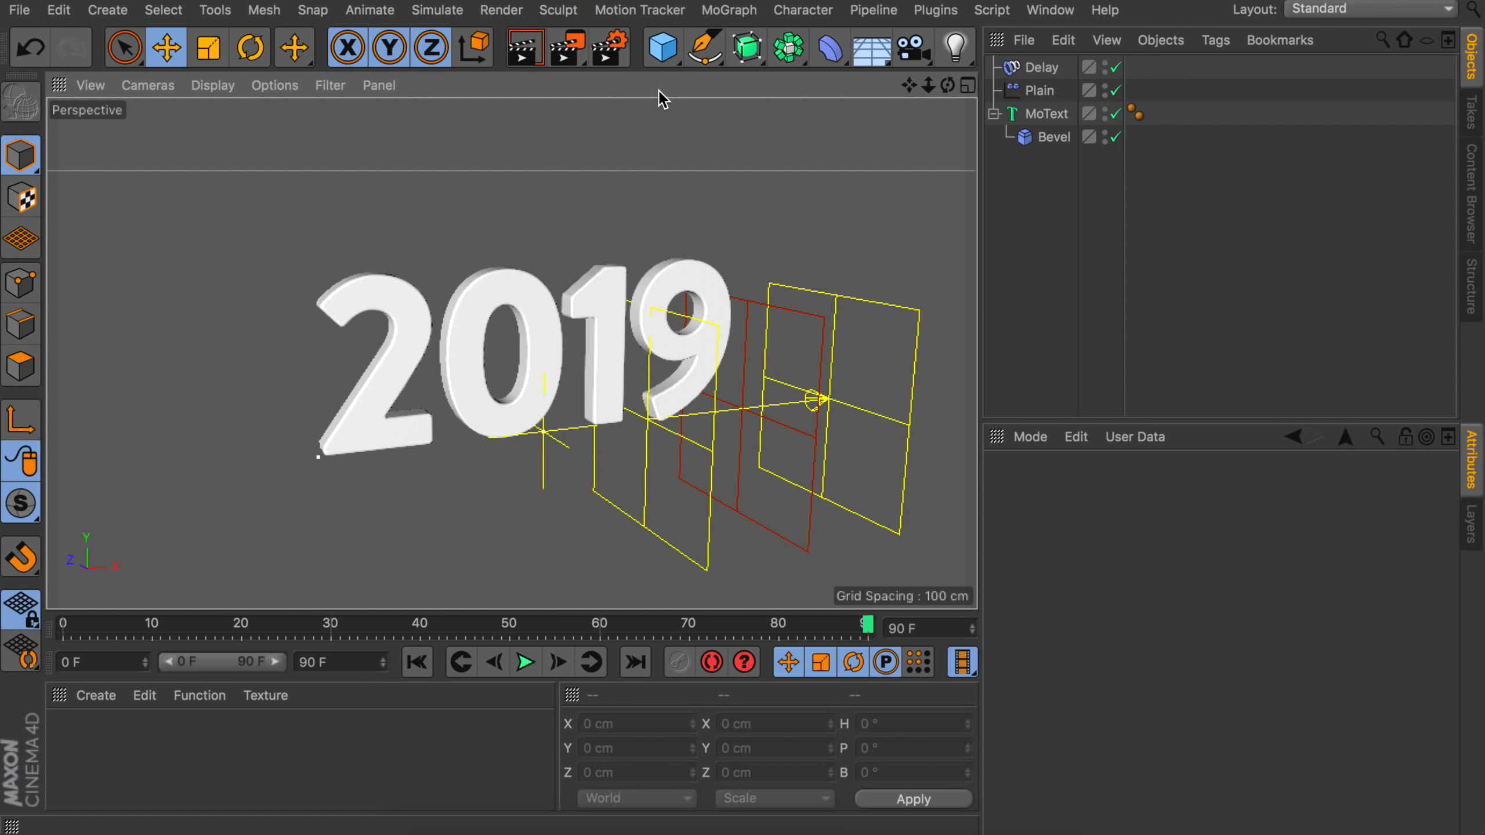
click(663, 47)
click(849, 123)
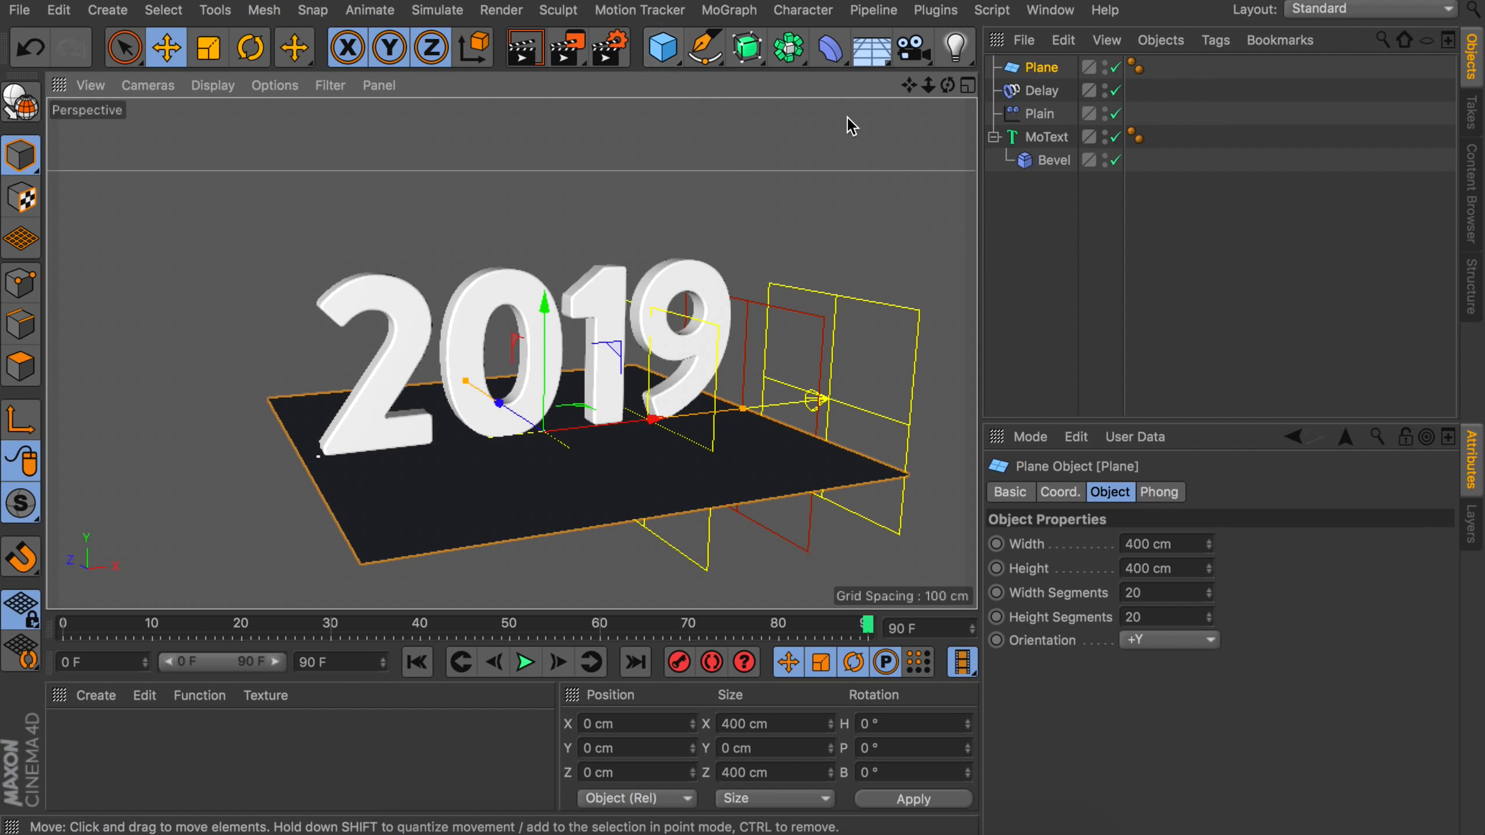
click(1184, 543)
text(1200)
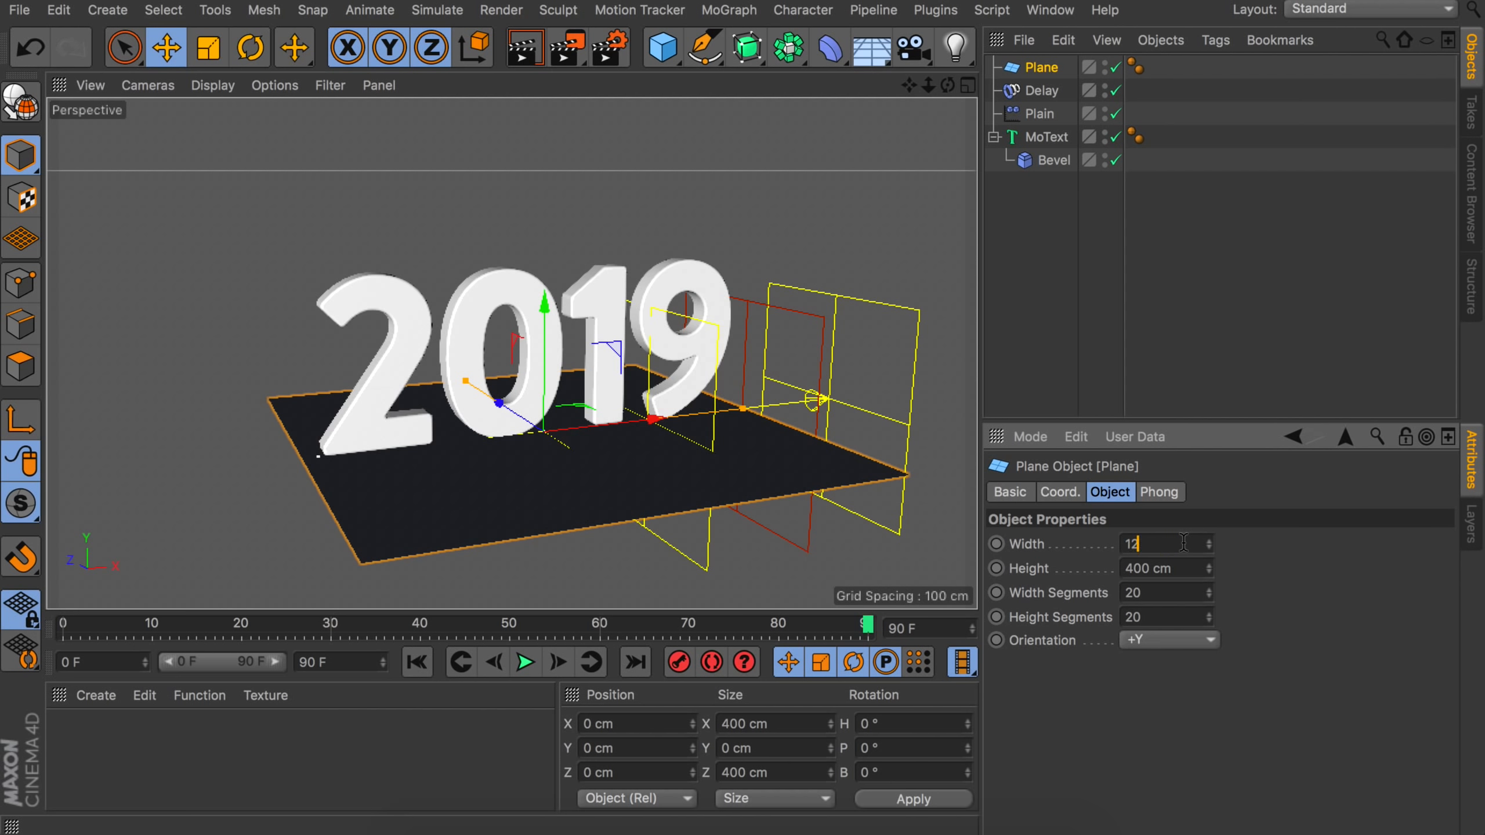
key(Tab)
text(1200)
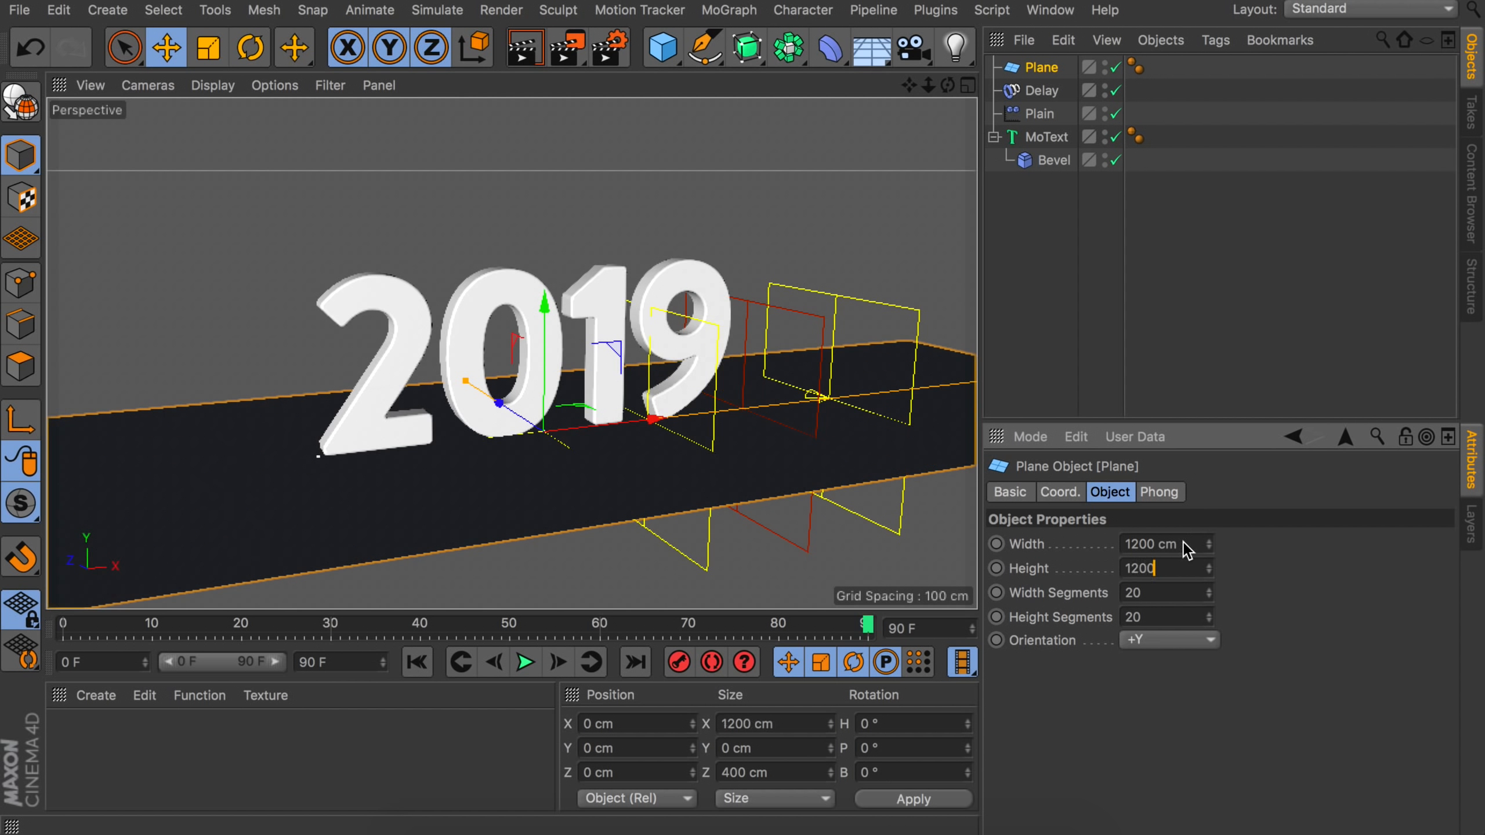
key(Return)
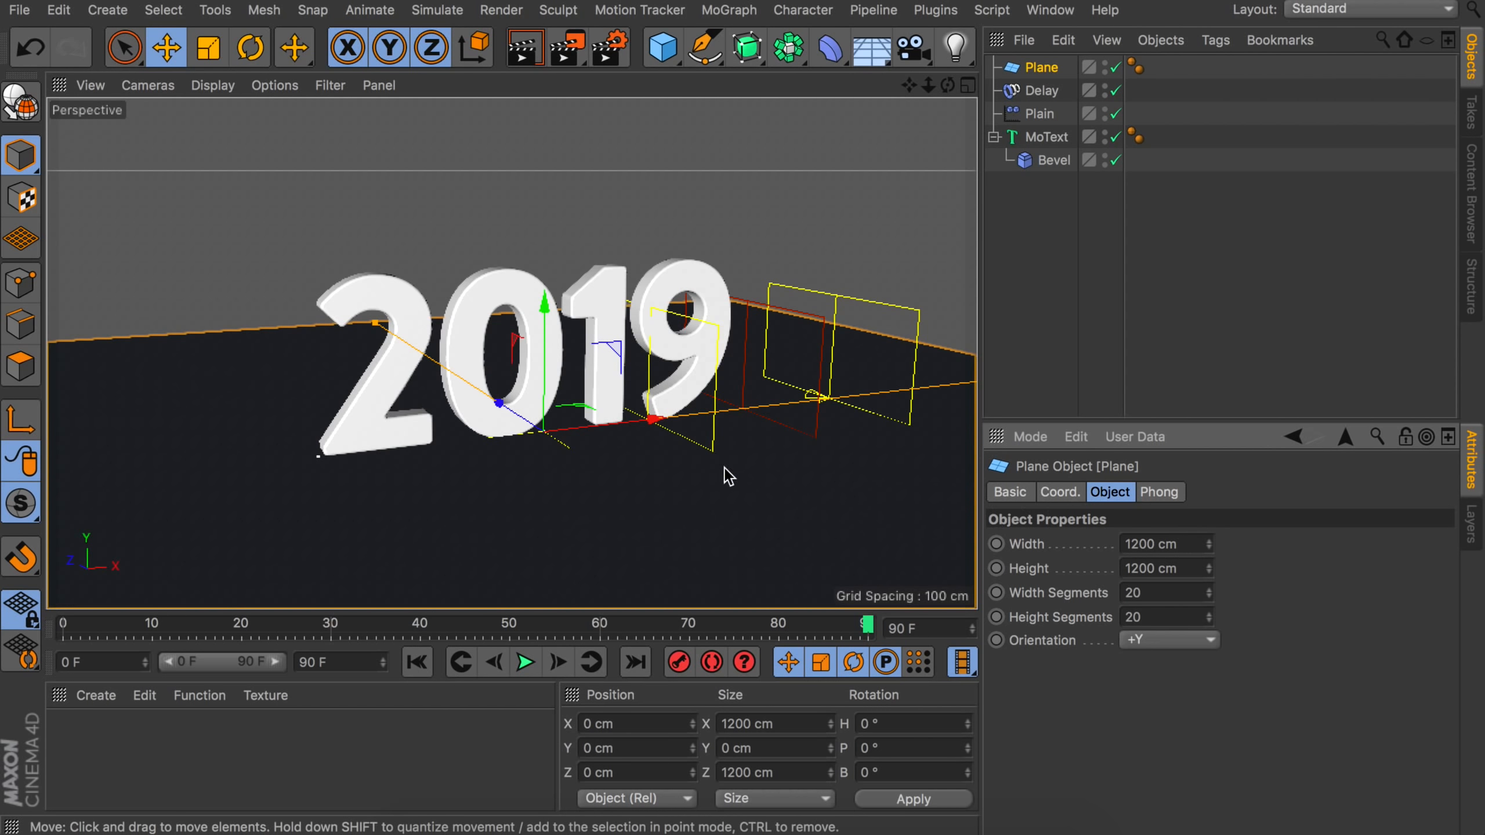
Set the plane's width and height segments to 80 and display the mesh lines in the viewport.
alt+drag(678, 421, 672, 458)
alt+right_drag(672, 457, 620, 300)
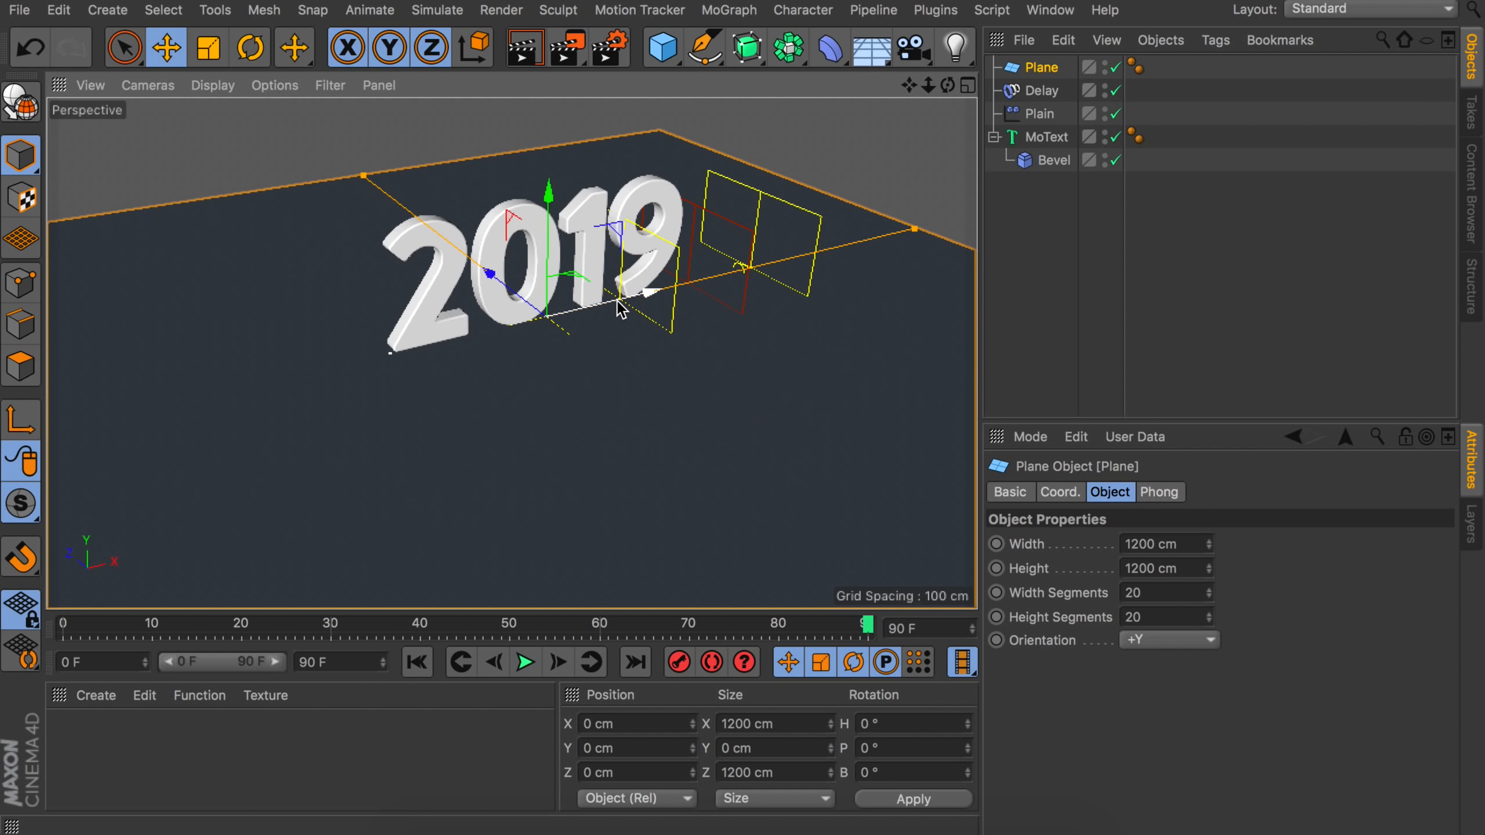
click(1150, 592)
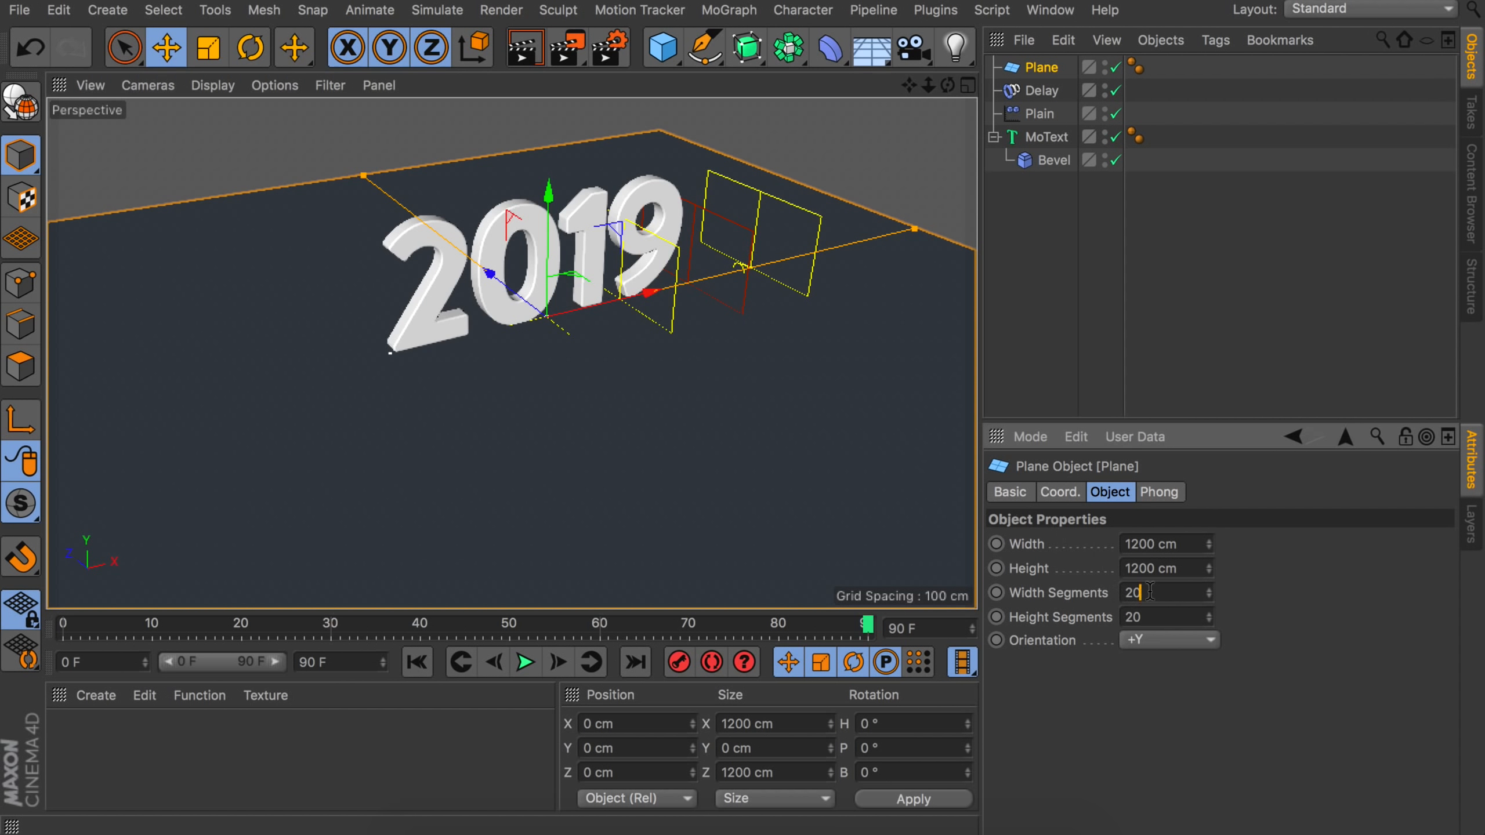
text(80)
key(Tab)
text(80)
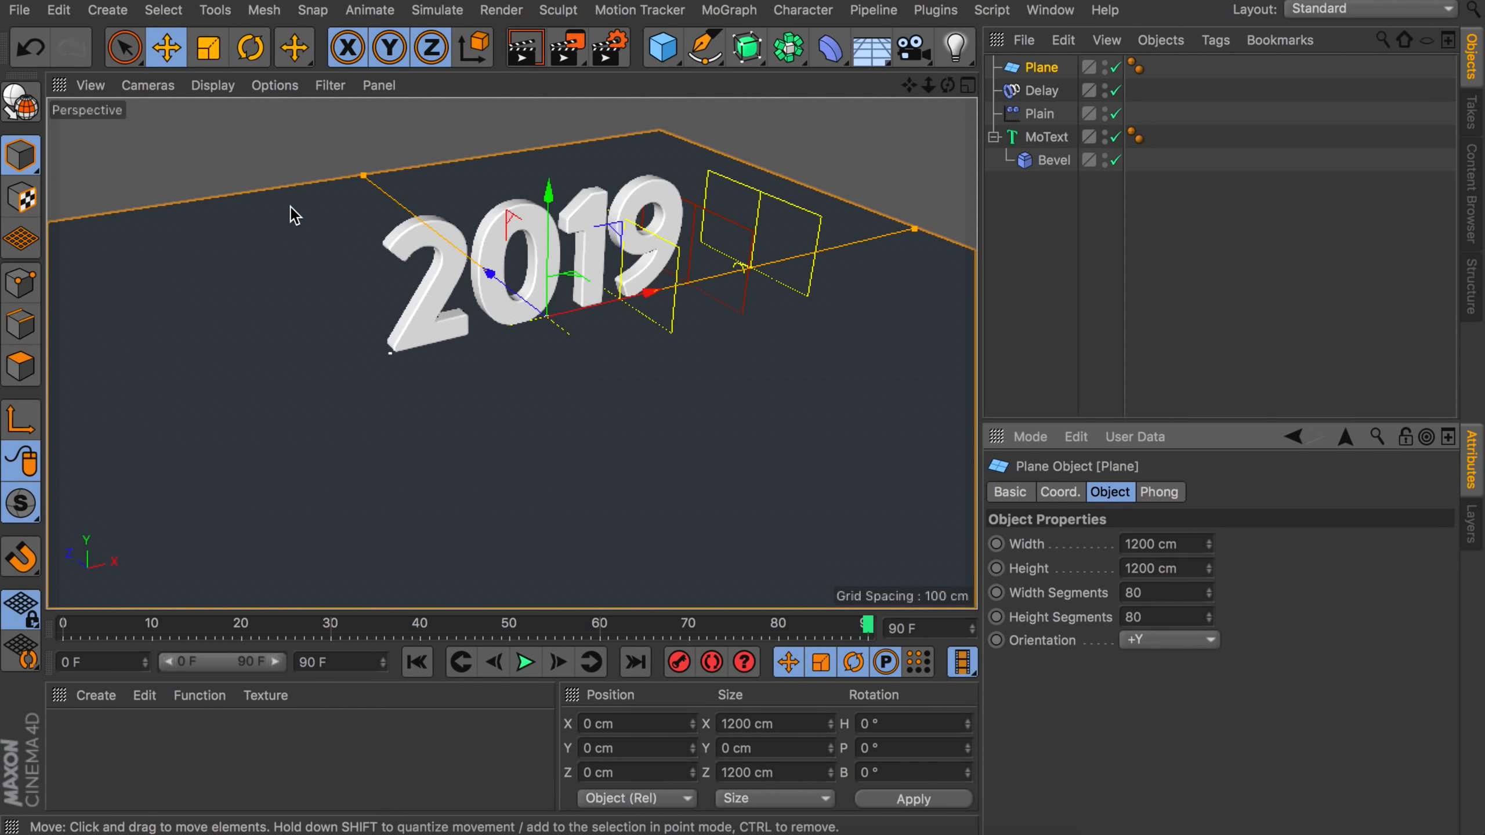
click(213, 85)
click(232, 143)
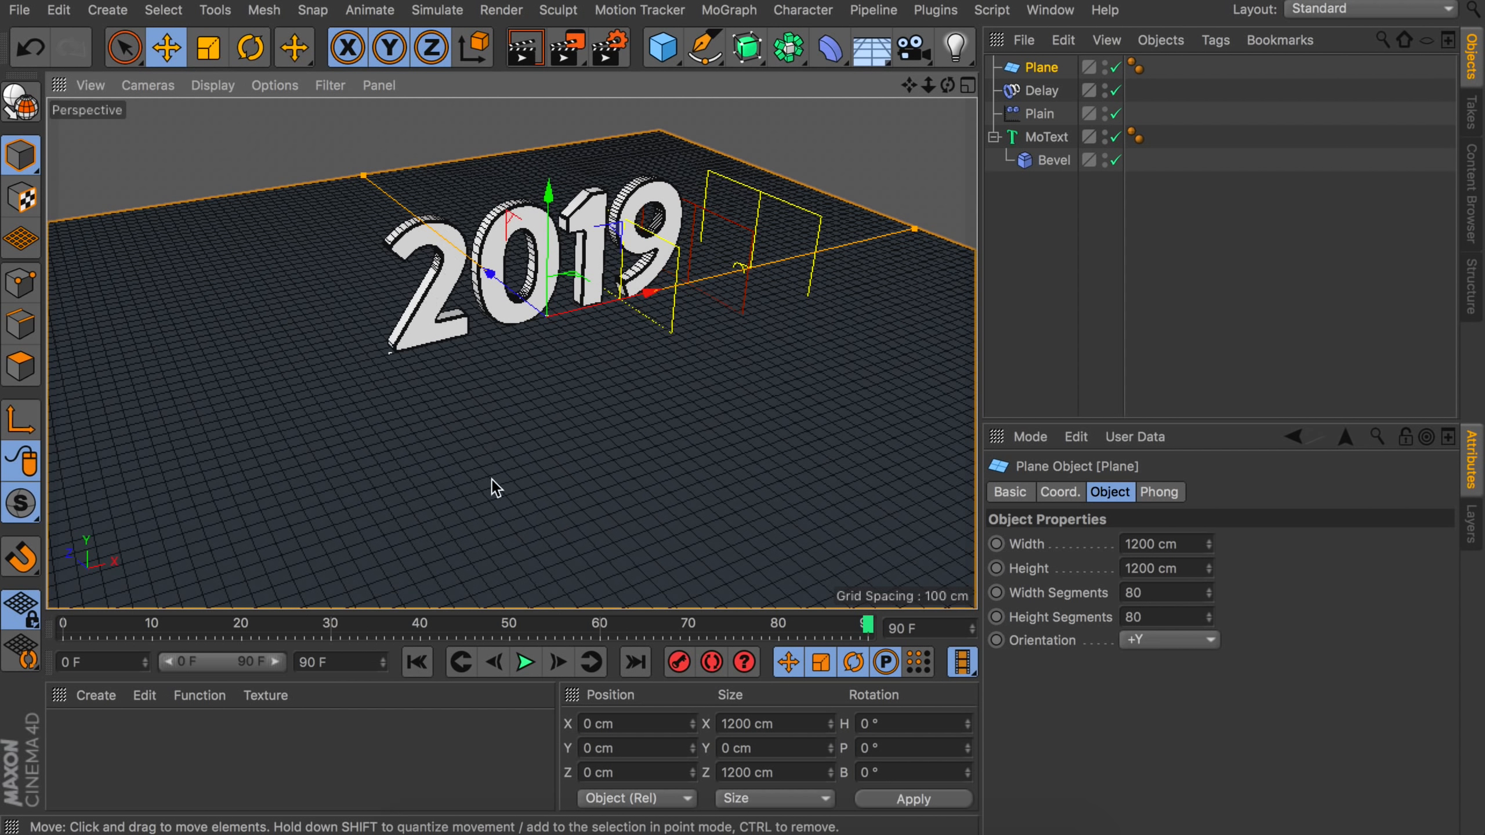
Raise the plane to Y 10 cm so the digits' bases sink into it.
alt+drag(481, 394, 559, 321)
scroll(555, 312, up, 5)
alt+drag(534, 256, 565, 256)
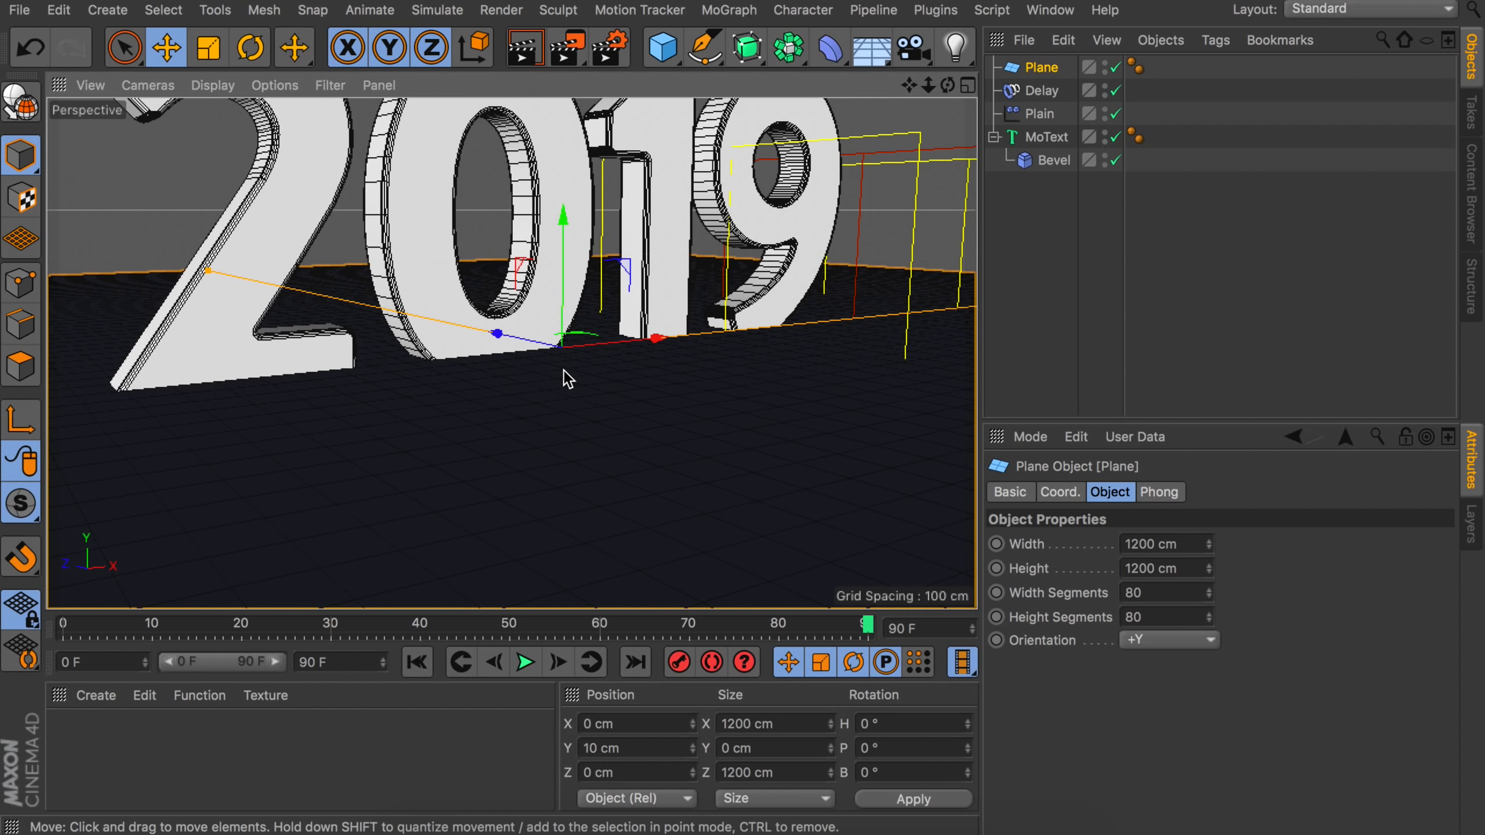
alt+drag(344, 367, 434, 404)
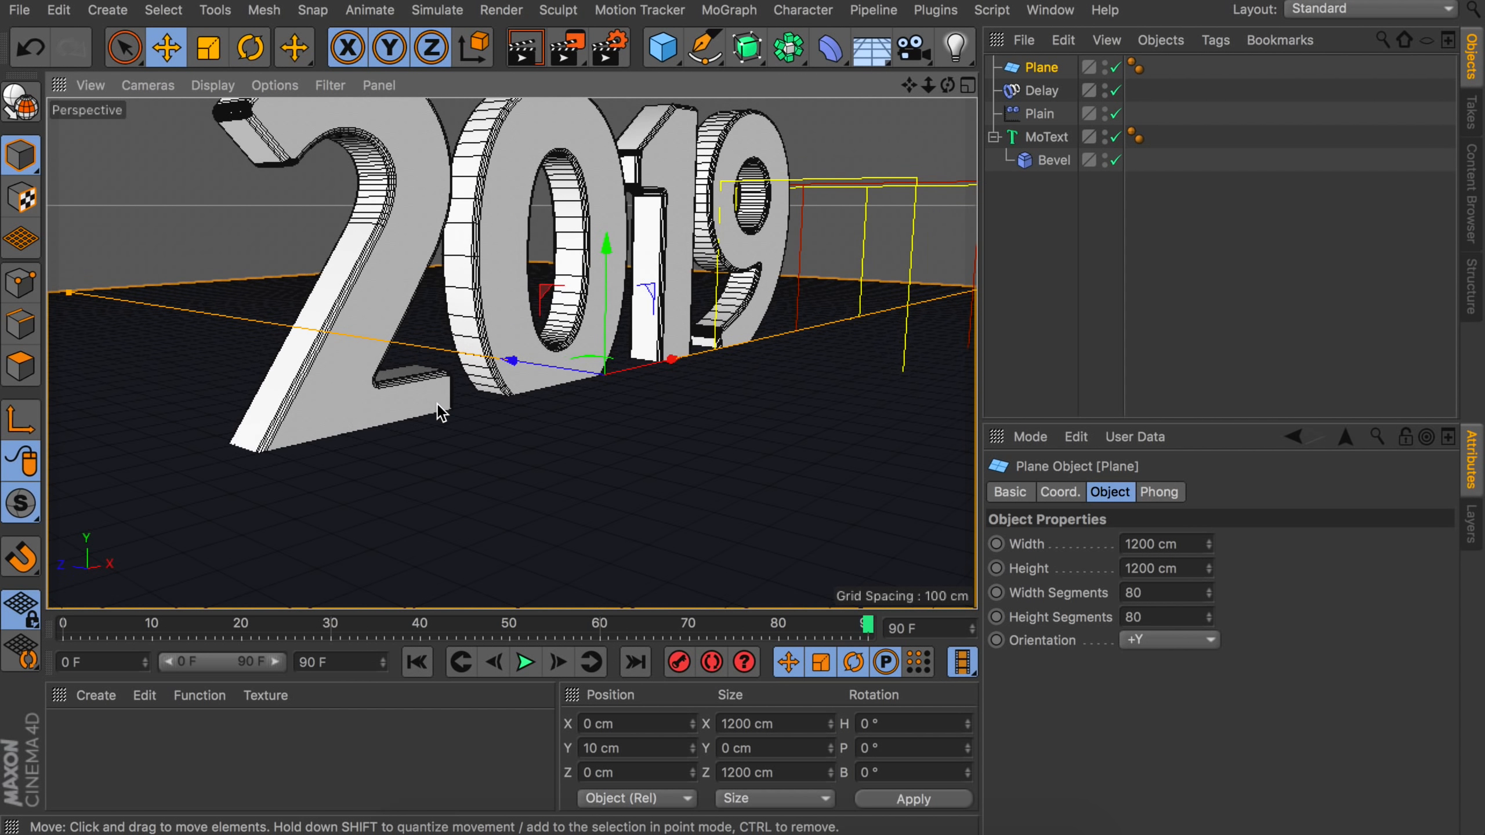
alt+drag(556, 412, 483, 411)
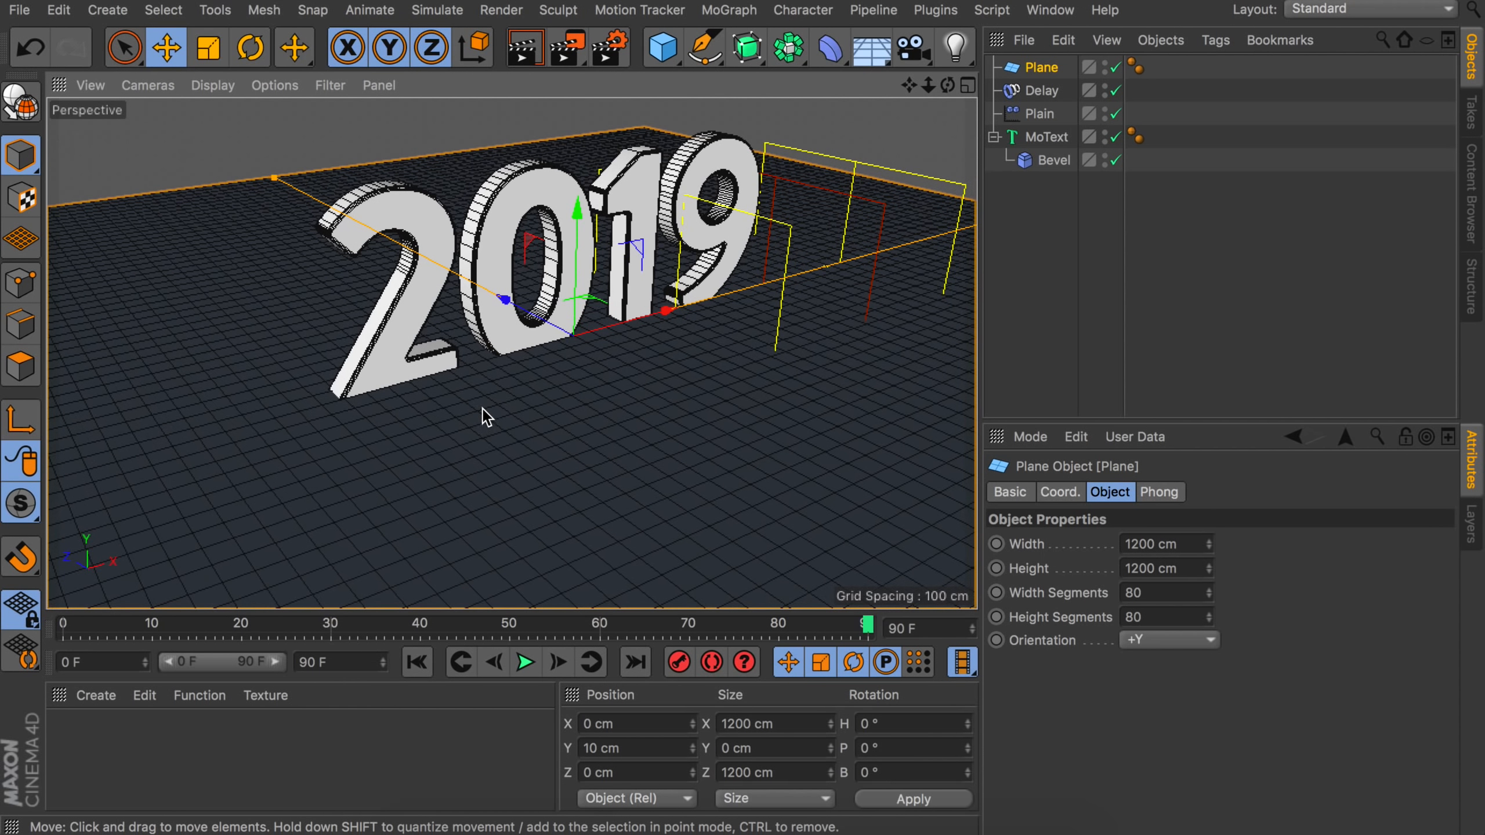
Add a Displacer deformer and make it a child of the Plane.
click(831, 47)
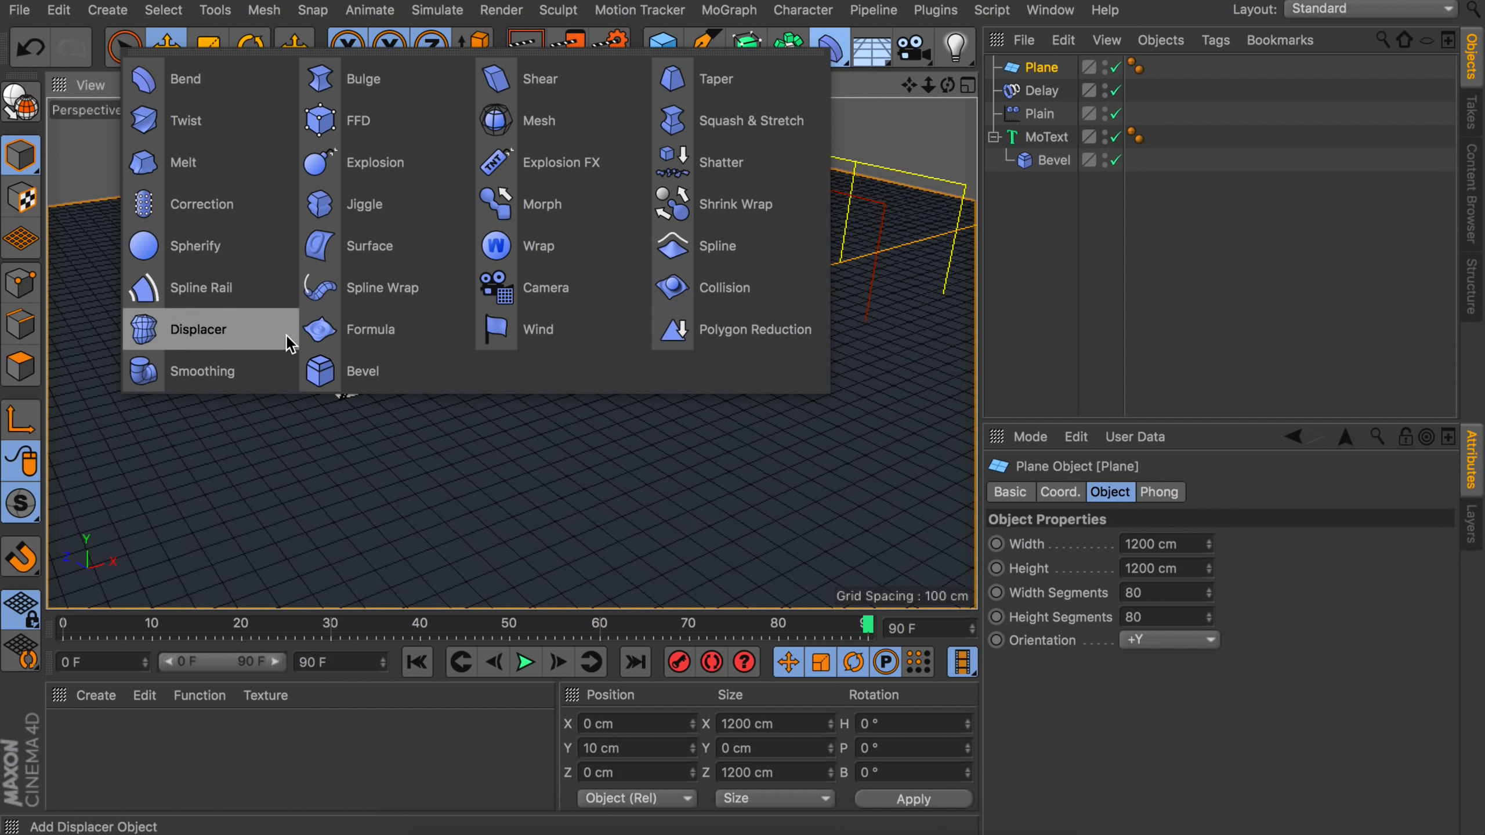
click(233, 329)
drag(1042, 90, 1042, 91)
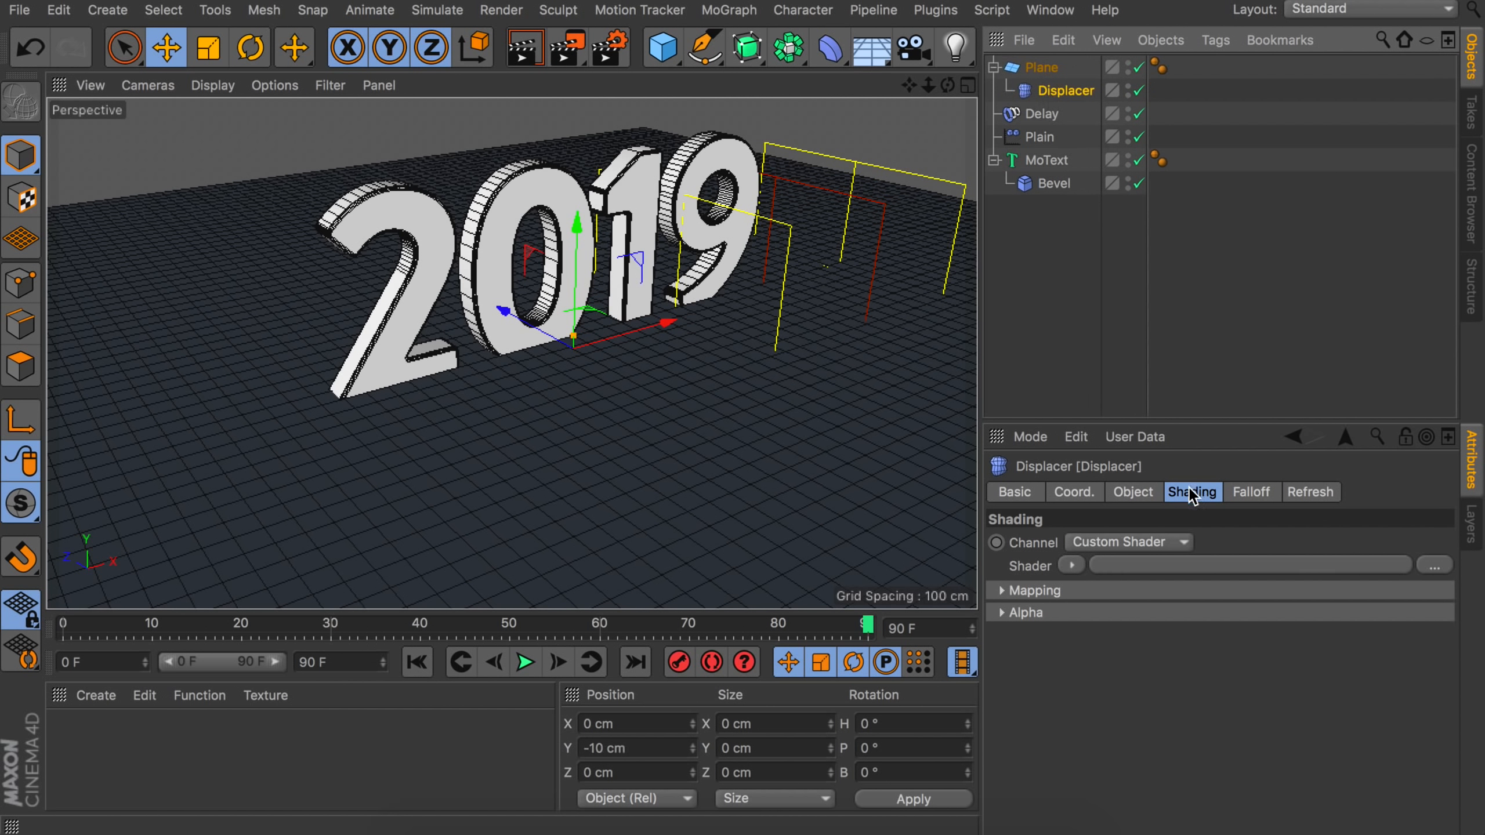
Assign a Noise shader to the Displacer and inspect the displaced floor up close with its object properties open.
click(1078, 563)
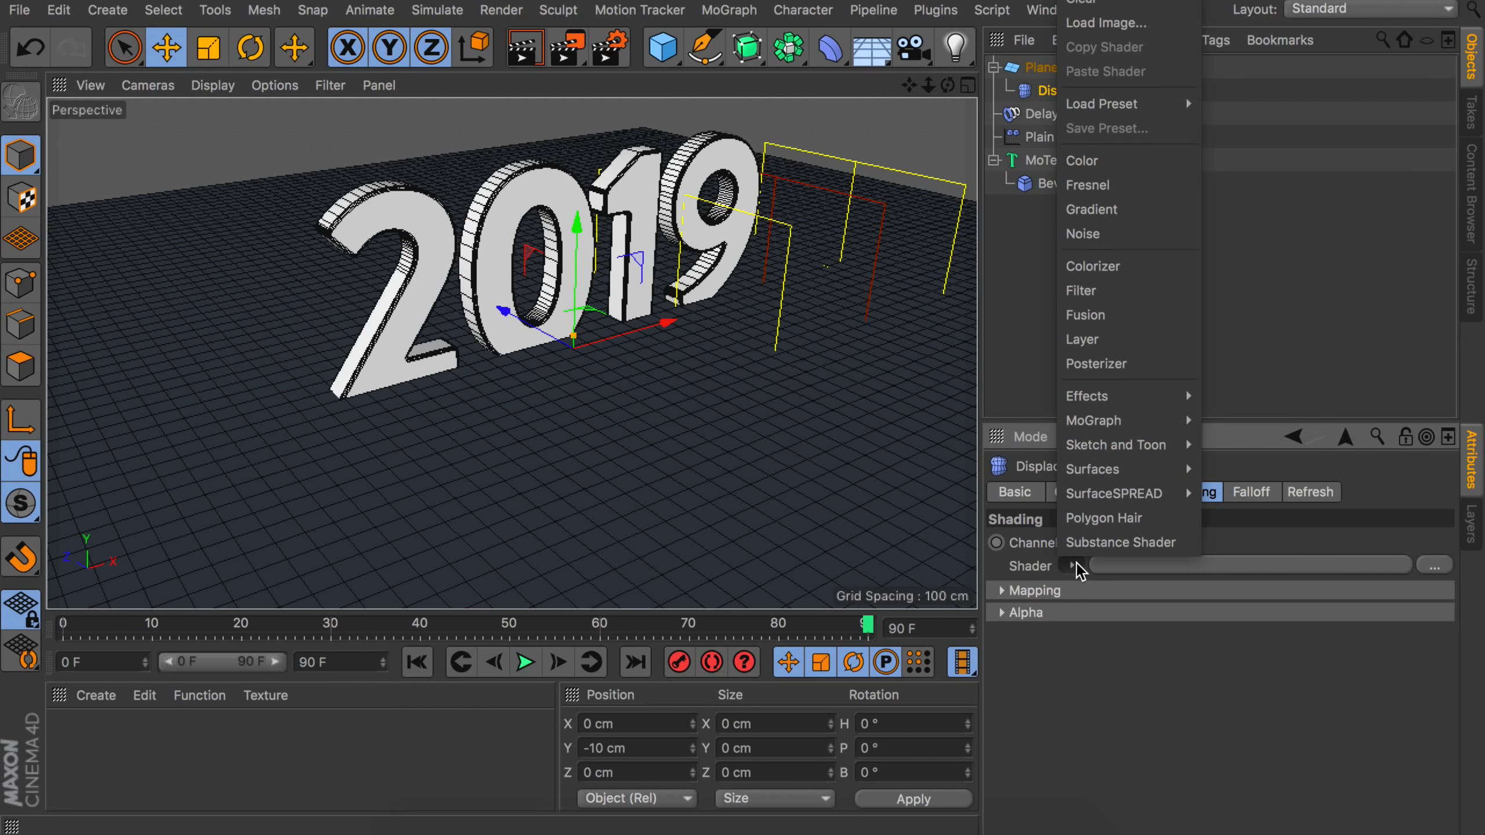
click(1081, 238)
click(1147, 497)
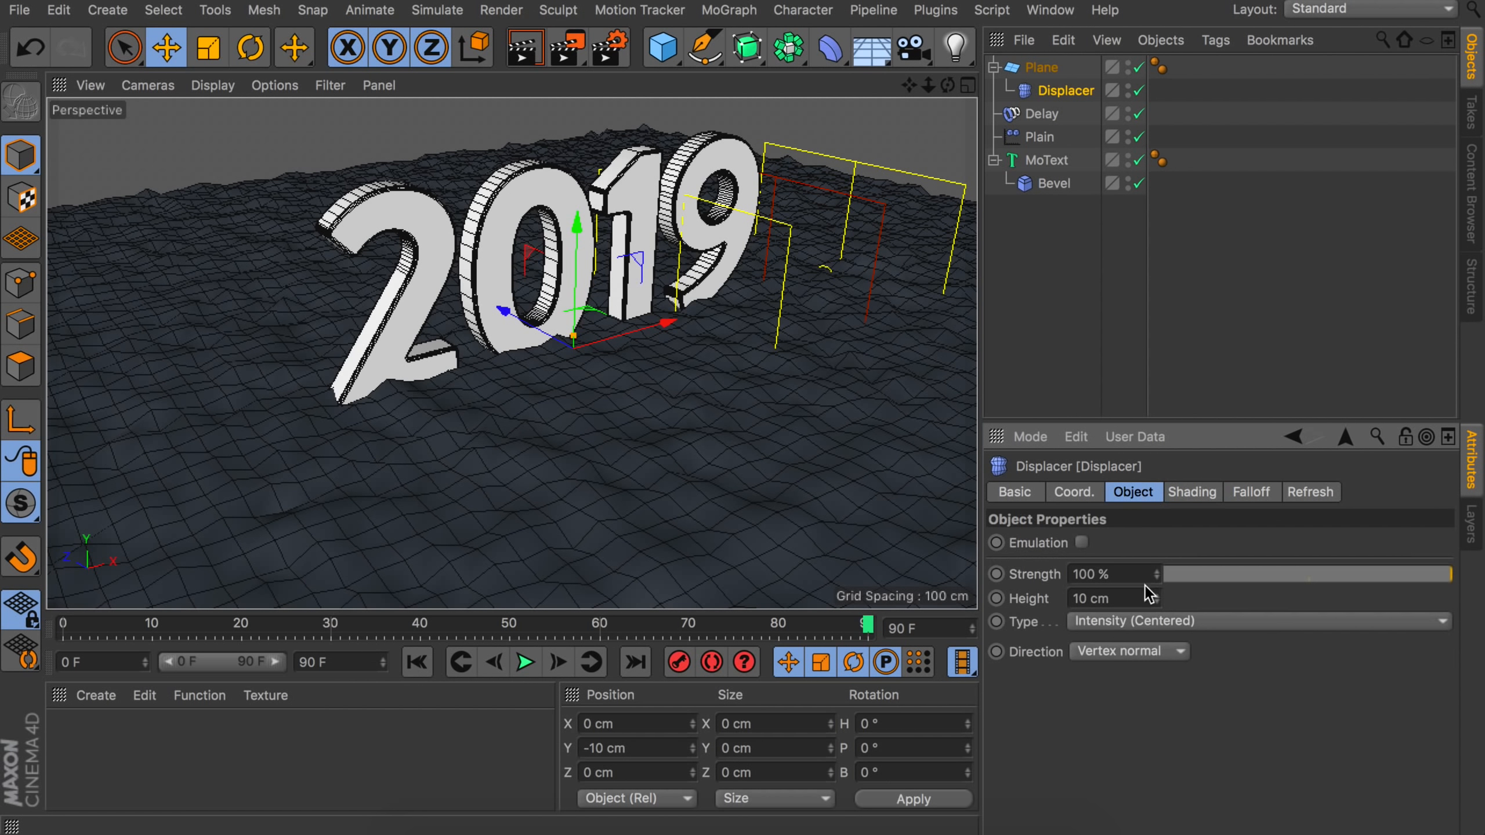
mouse_move(734, 465)
alt+mouse_down()
mouse_move(822, 425)
mouse_move(757, 447)
alt+mouse_up()
alt+right_drag(530, 477, 599, 386)
alt+drag(619, 446, 722, 435)
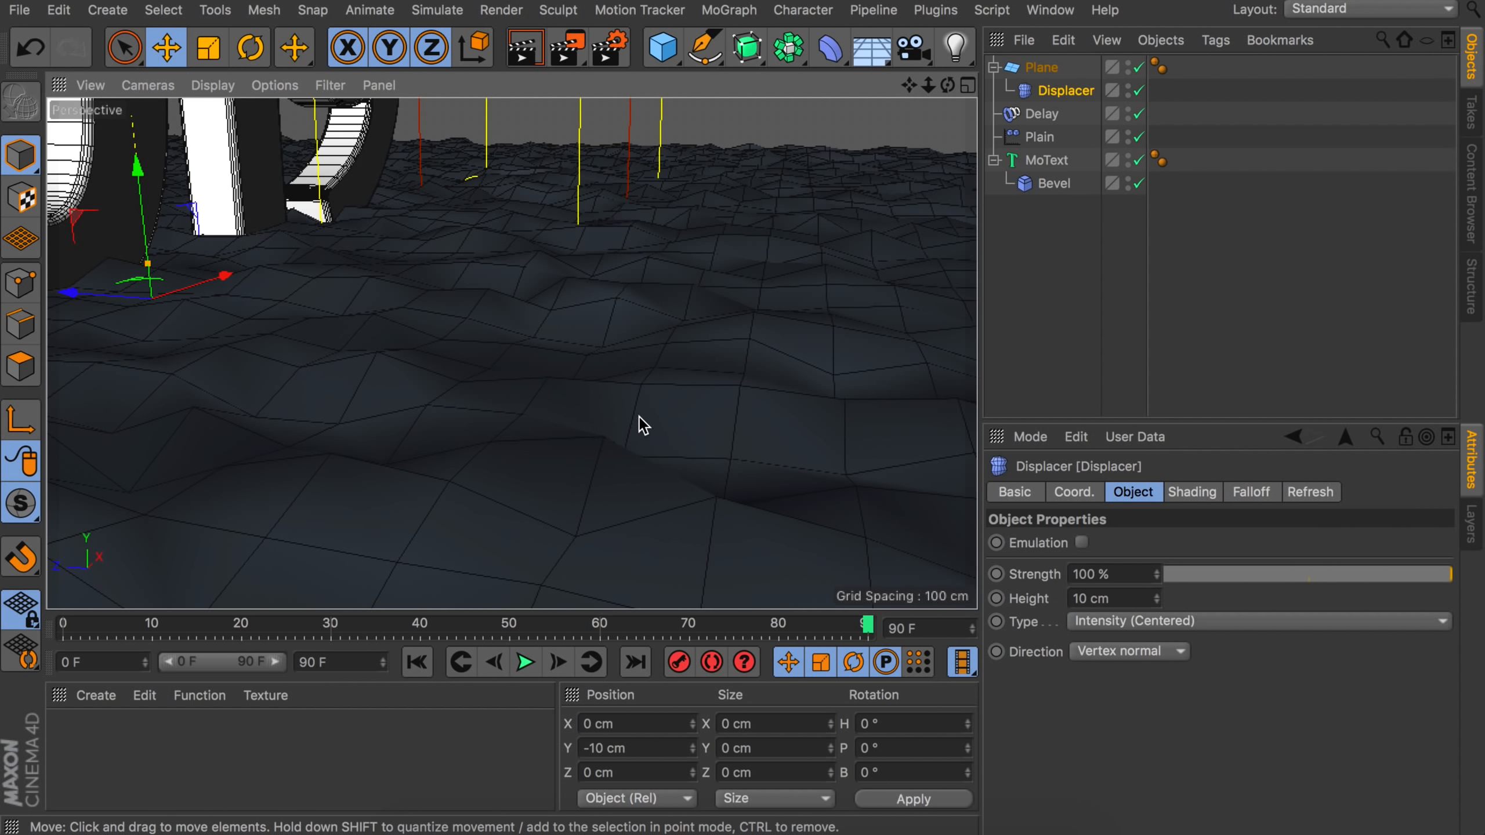
Add a Smoothing deformer under the Plane and order the Displacer above it.
drag(830, 48, 211, 368)
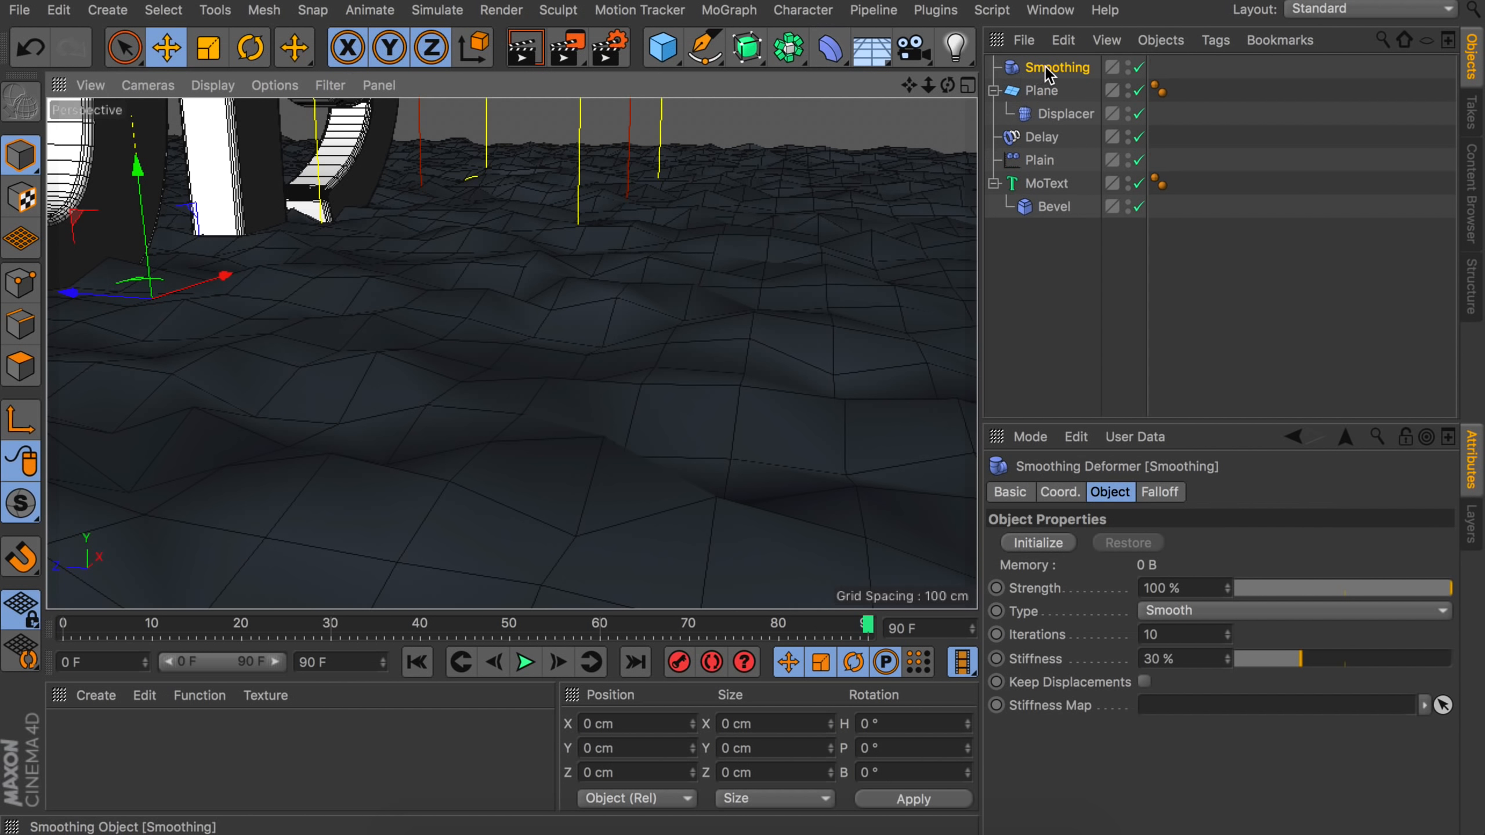
drag(1051, 72, 1053, 100)
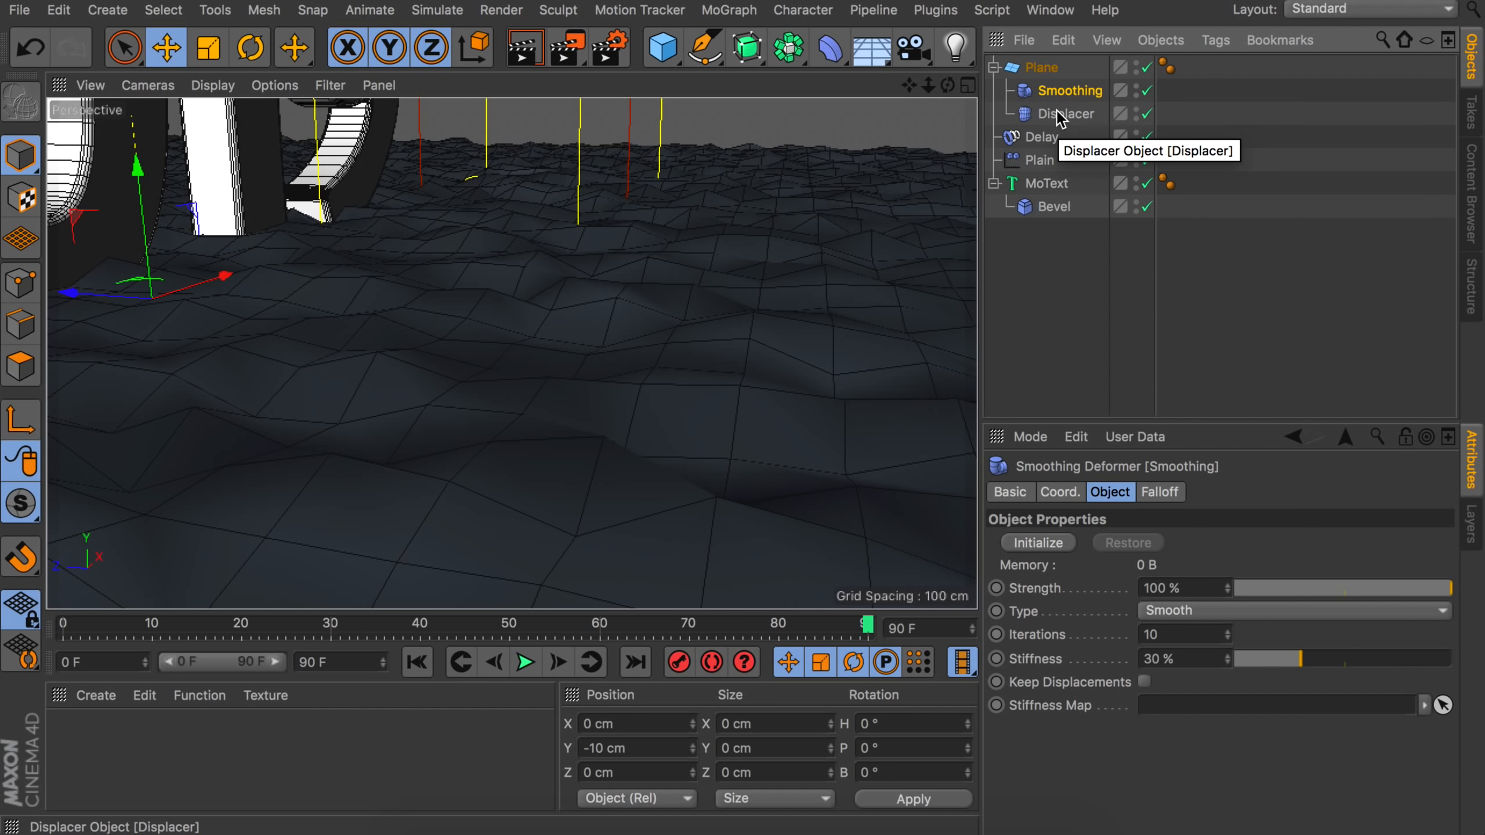
drag(1058, 113, 1060, 80)
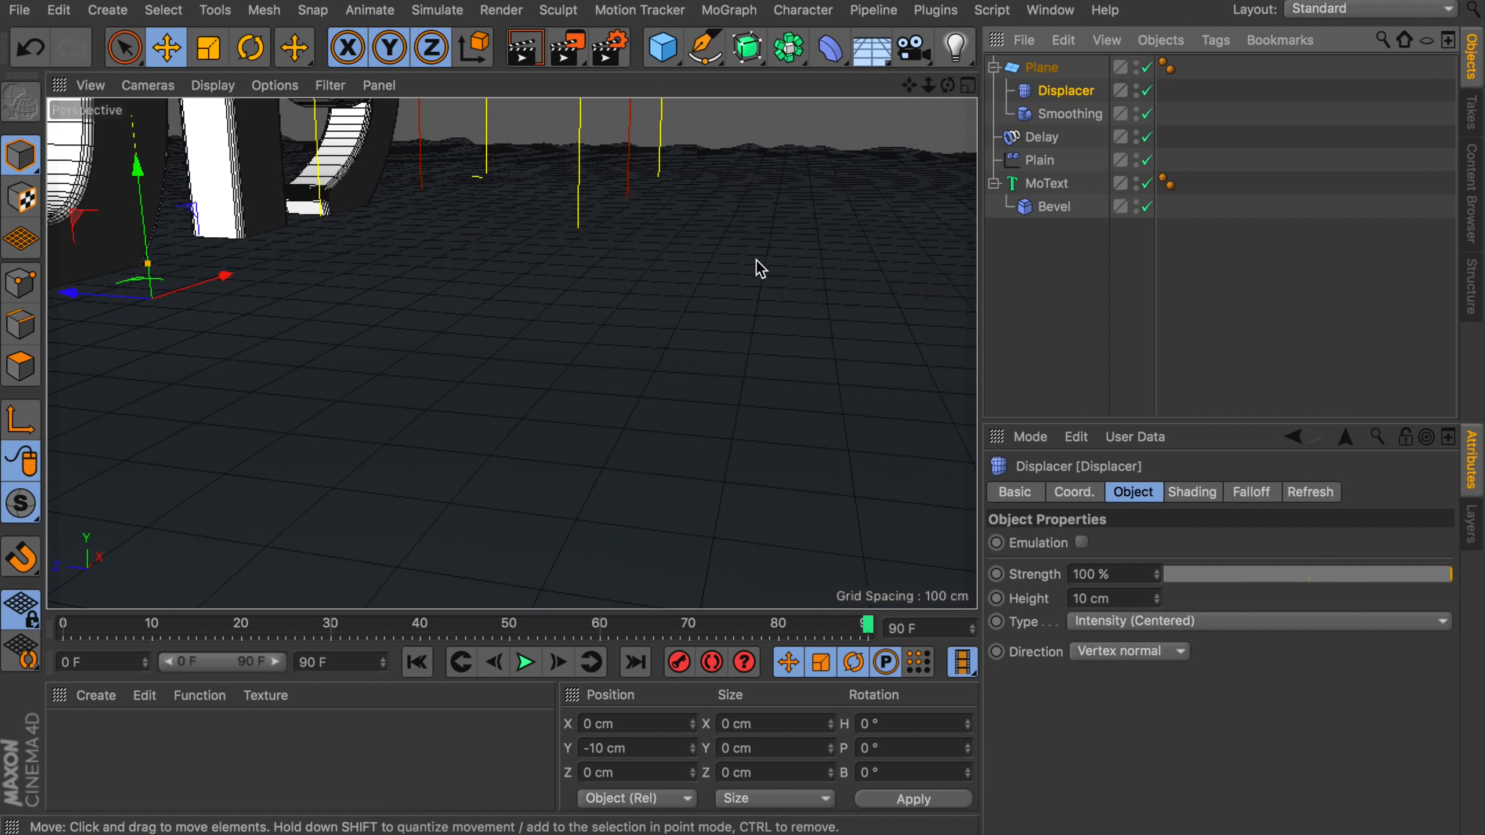
Set the Smoothing deformer's strength to 20%.
alt+drag(757, 259, 599, 238)
scroll(598, 238, down, 5)
alt+middle_drag(587, 296, 584, 362)
alt+drag(584, 361, 605, 413)
scroll(606, 413, down, 4)
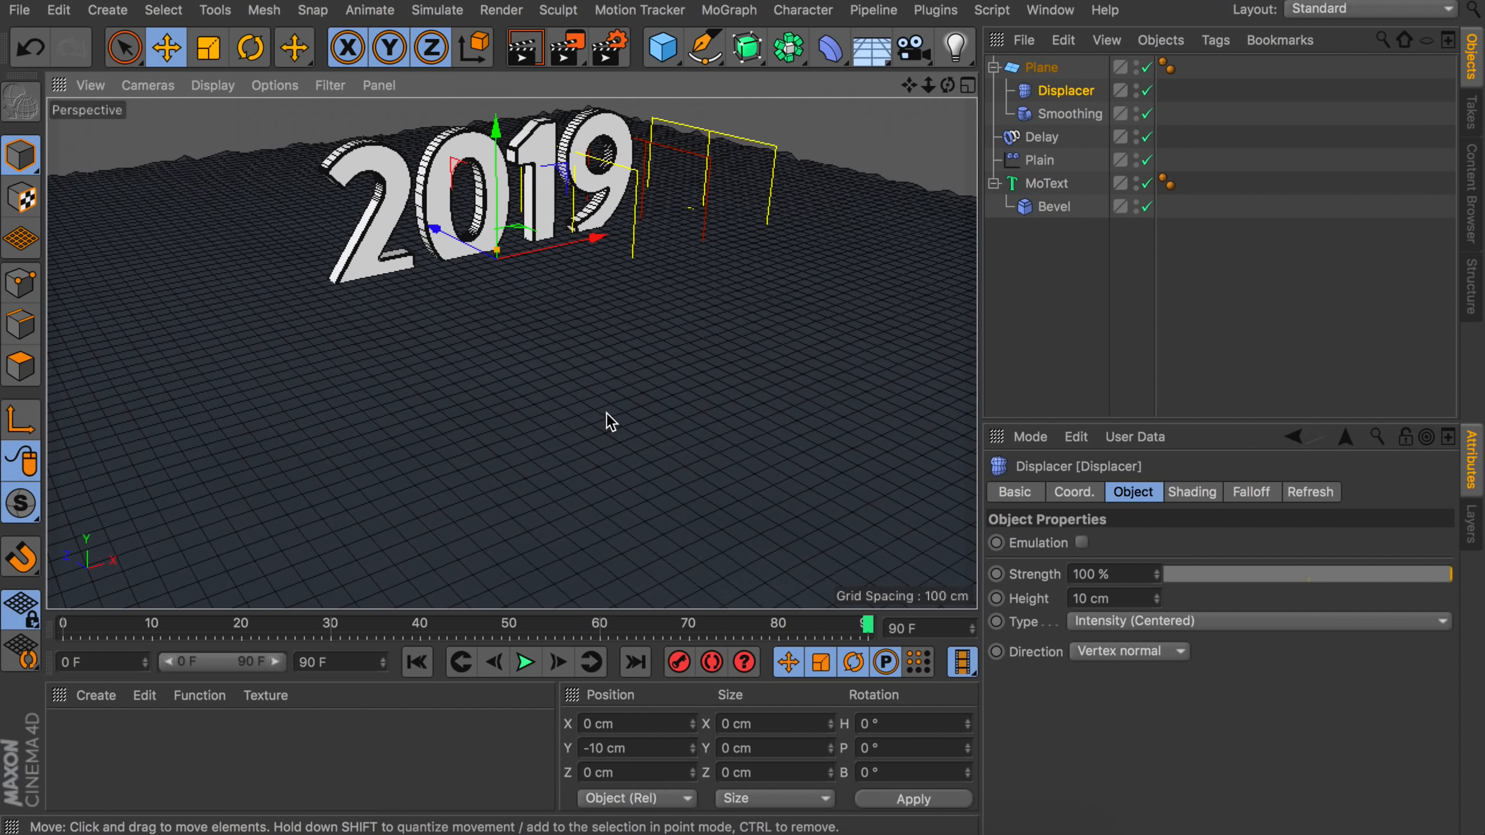
click(1059, 115)
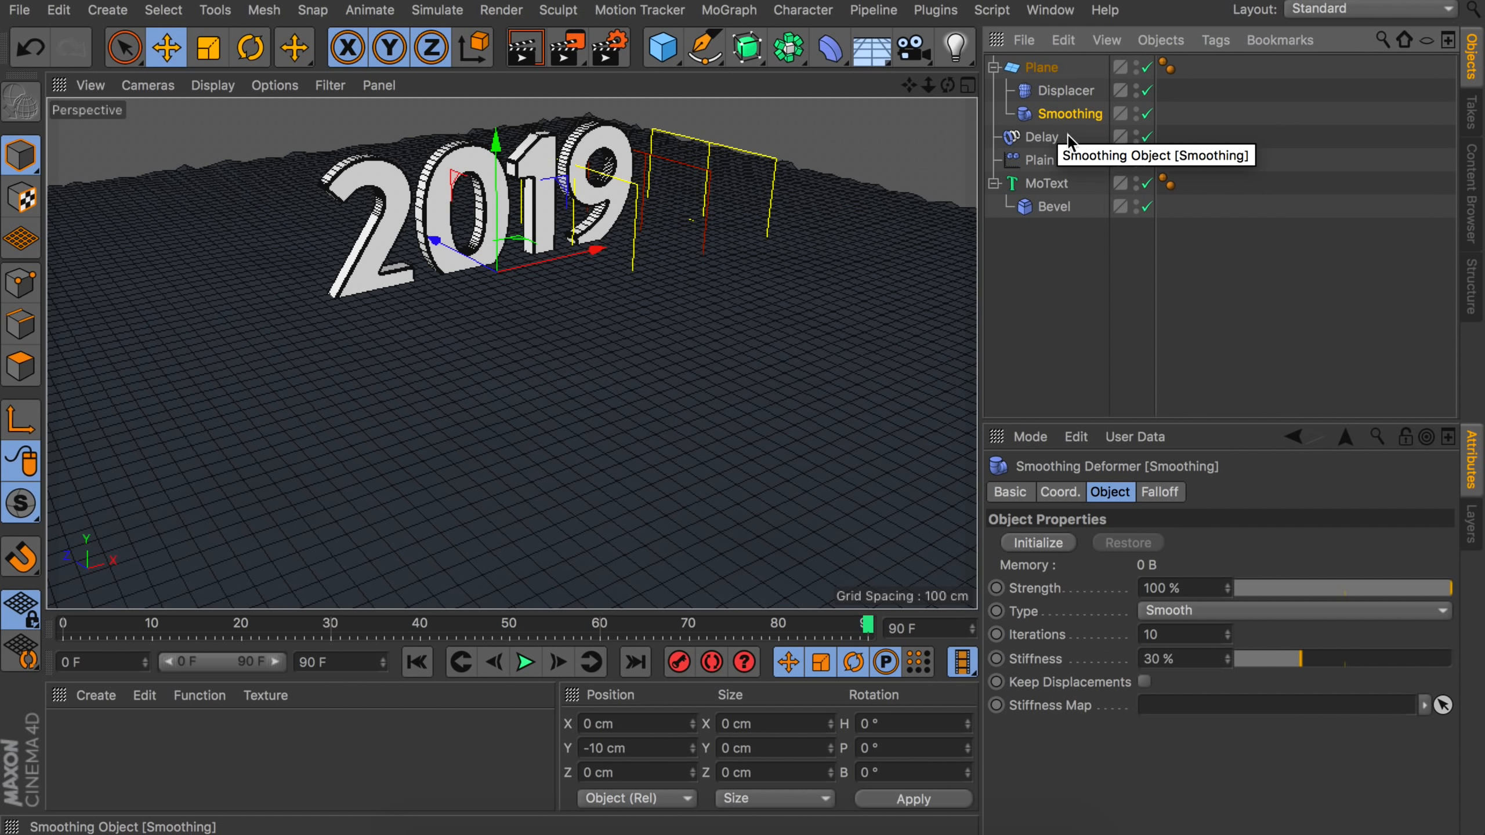
click(1180, 587)
text(20)
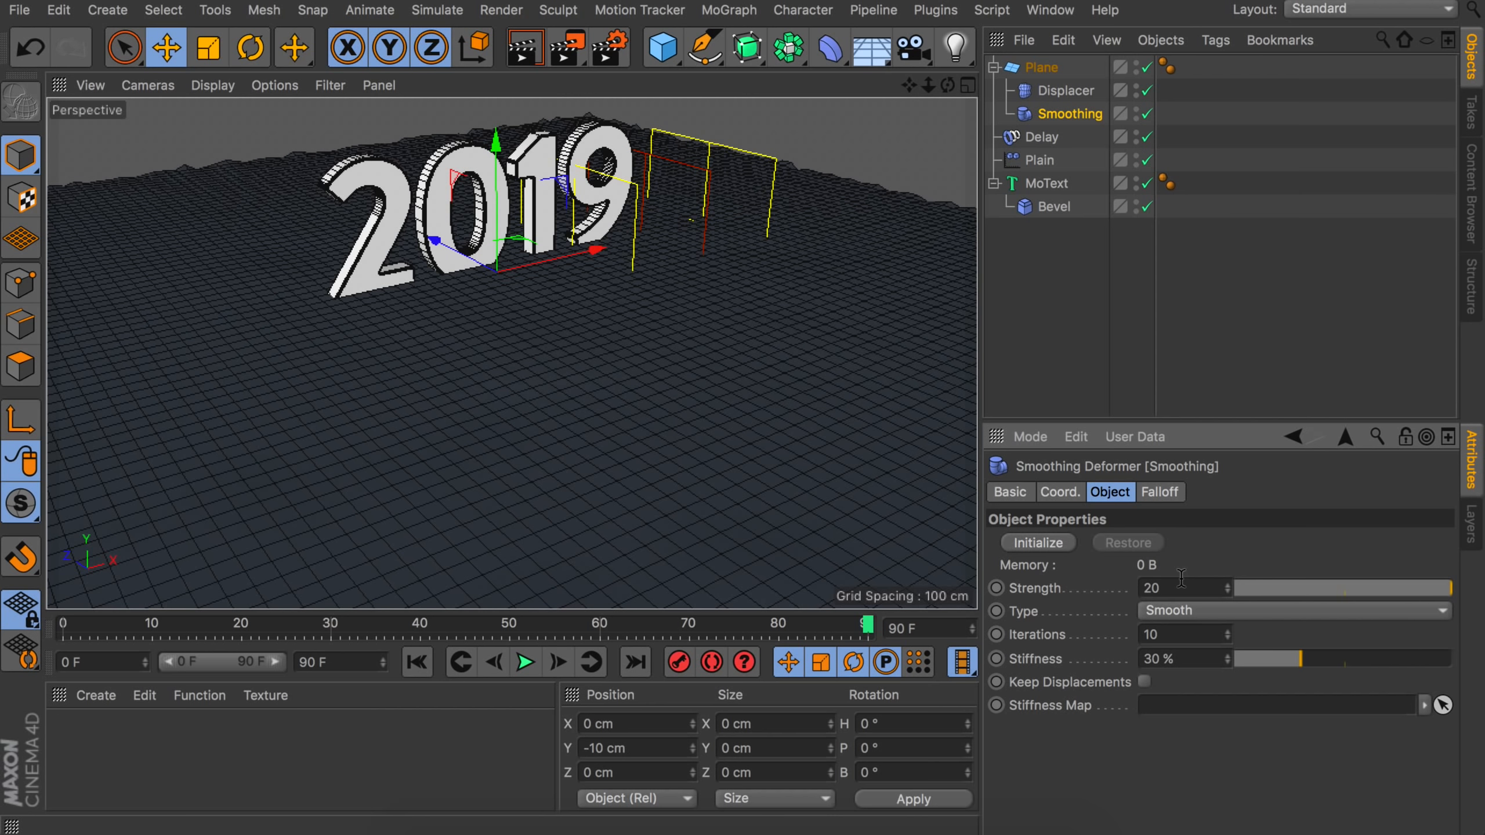
key(Return)
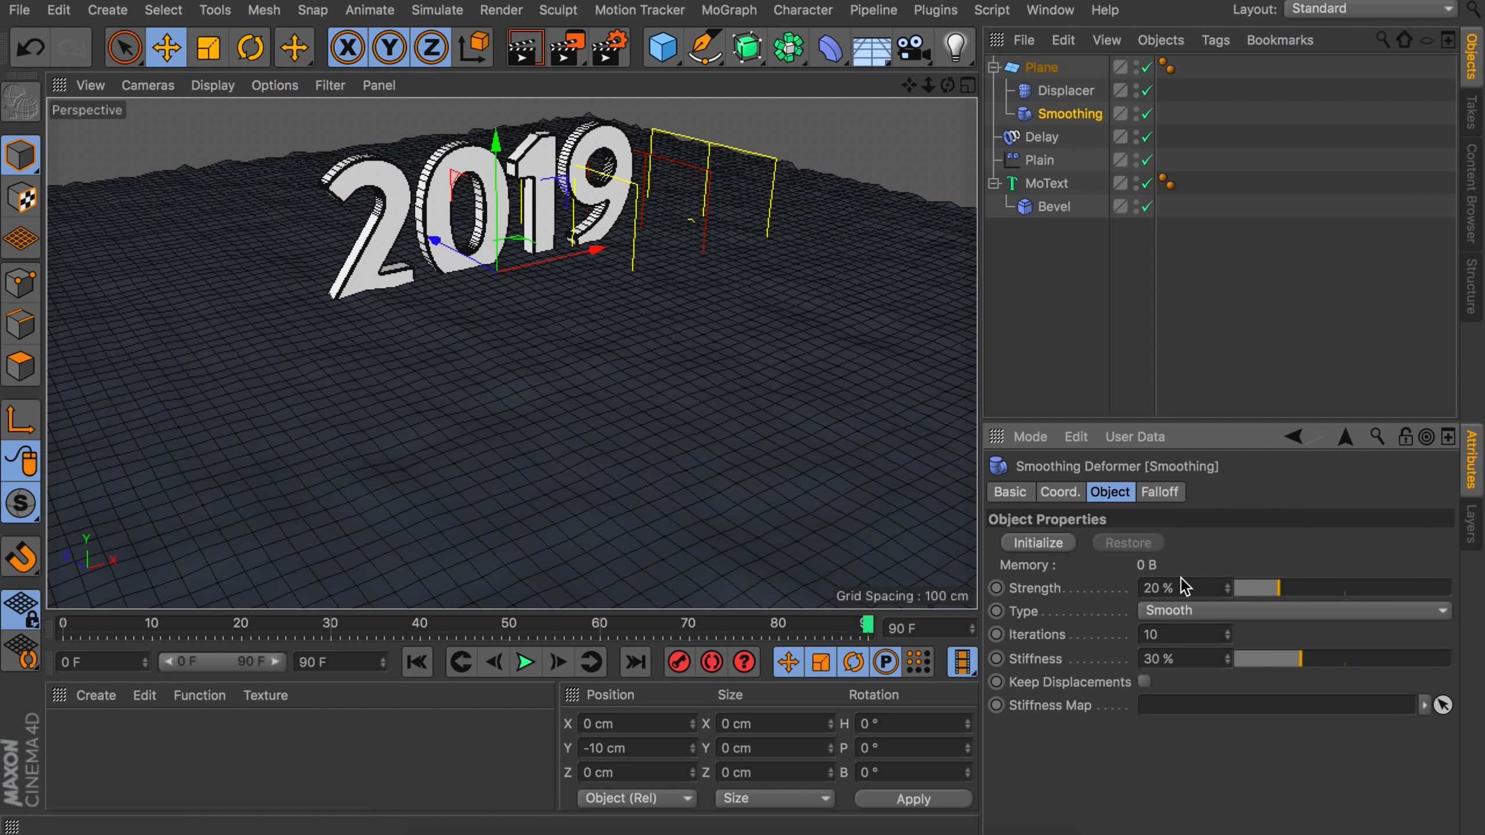
Add a Collision deformer and make it a child of the Plane, above the Displacer.
scroll(598, 279, up, 3)
alt+middle_drag(591, 279, 581, 321)
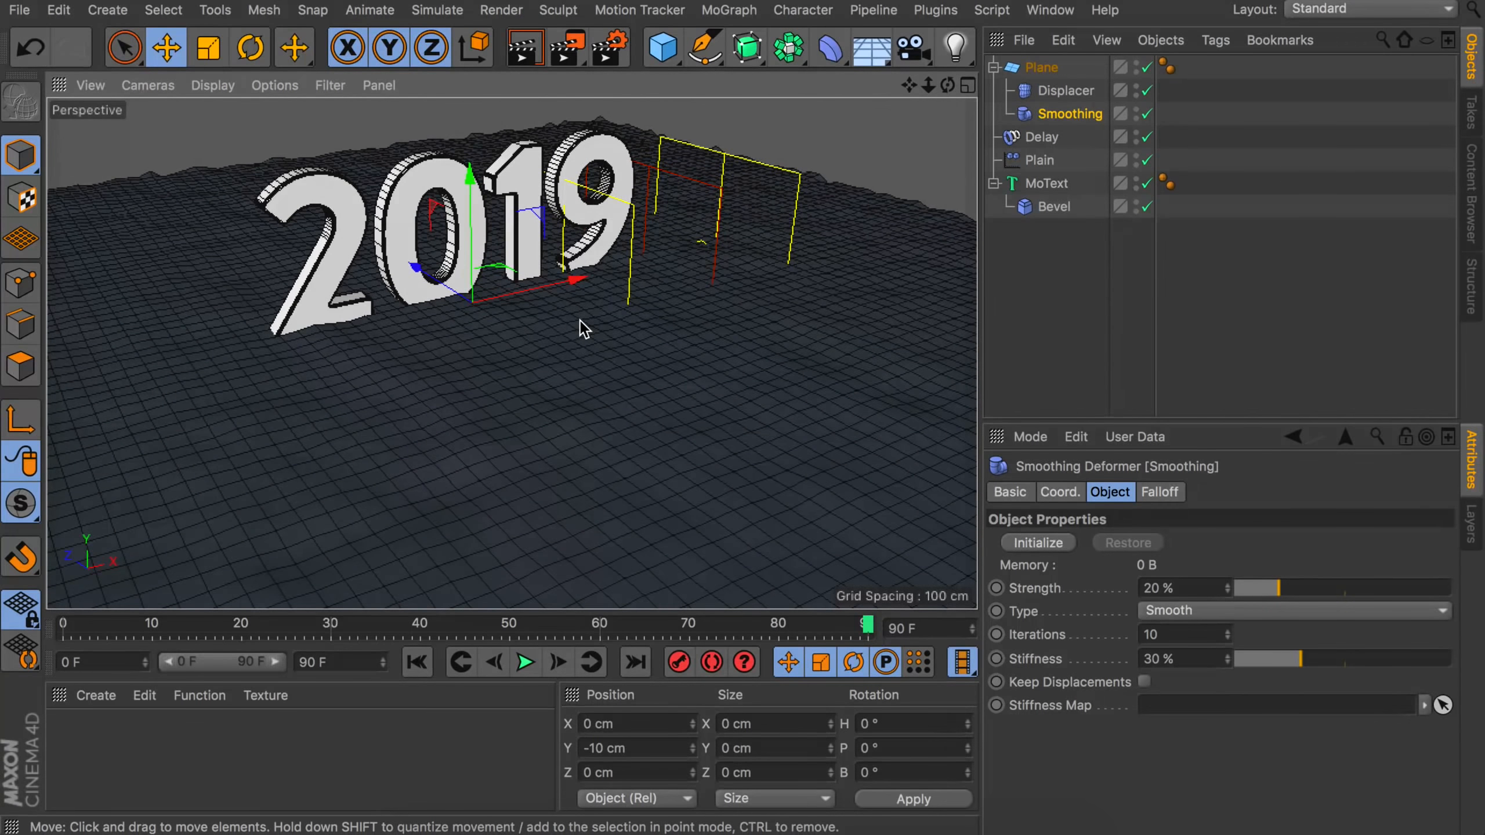
scroll(359, 320, up, 10)
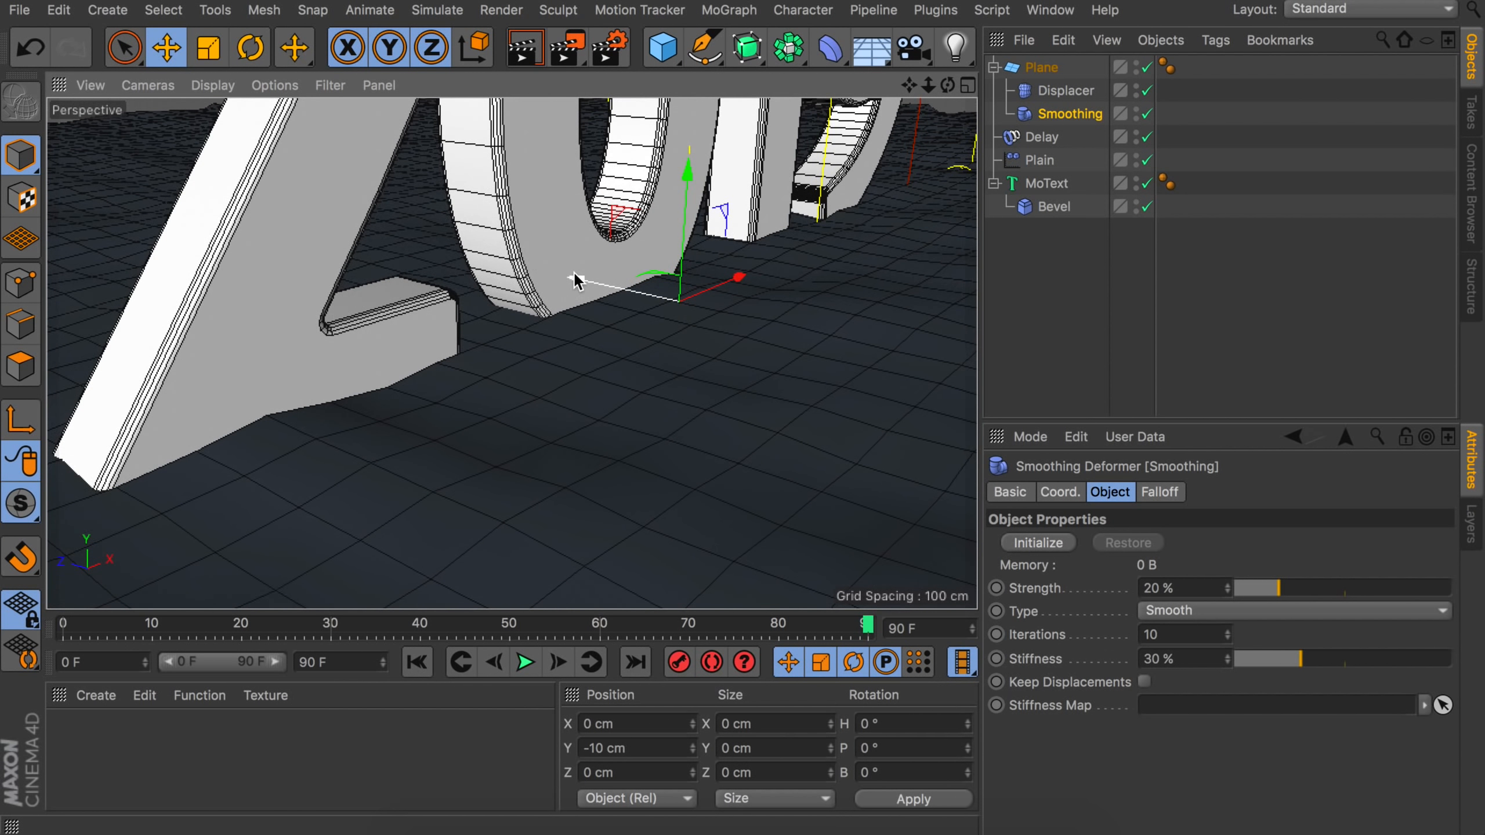
click(825, 49)
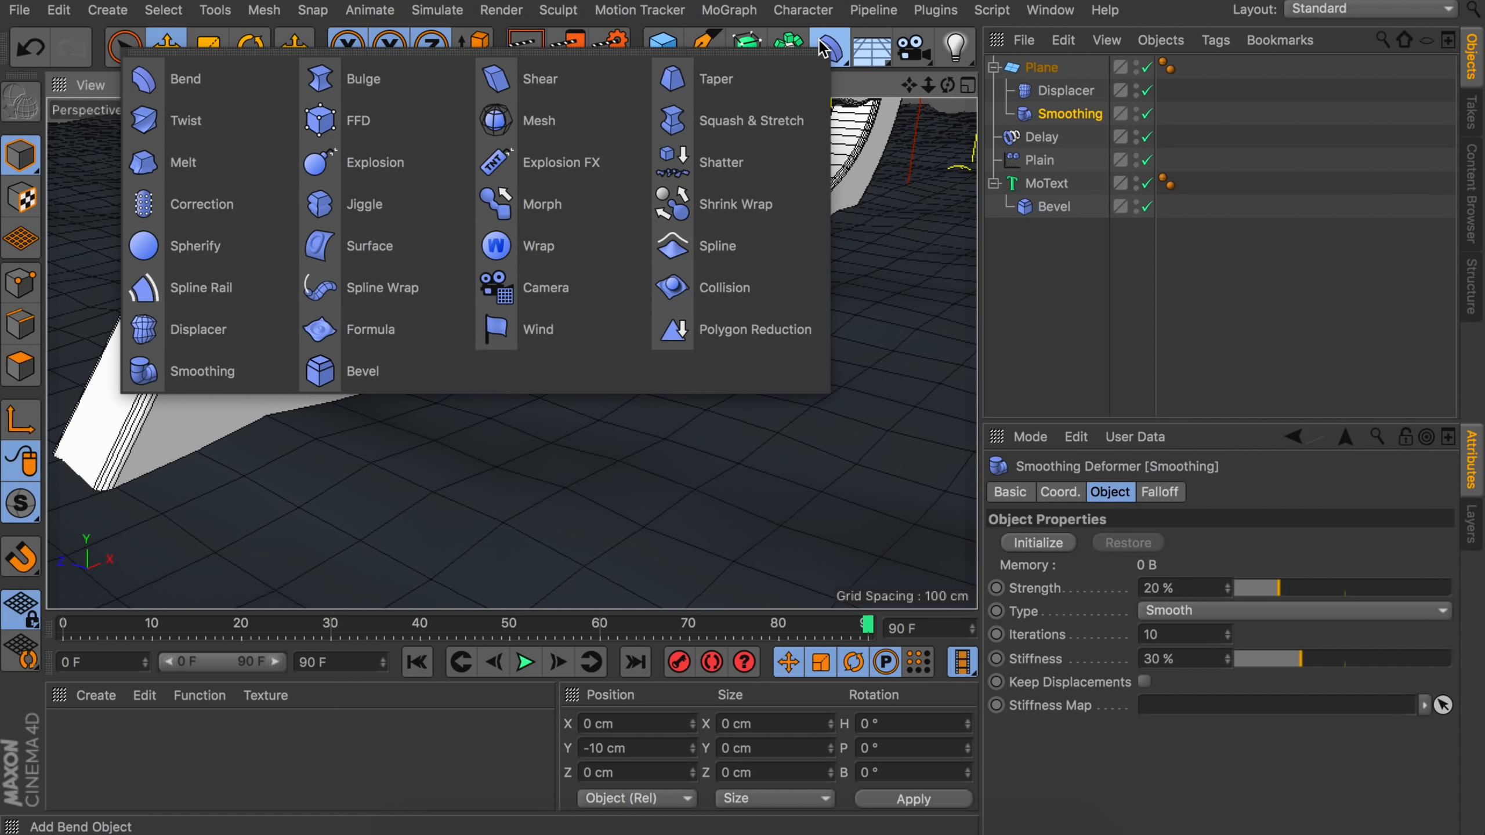
click(760, 301)
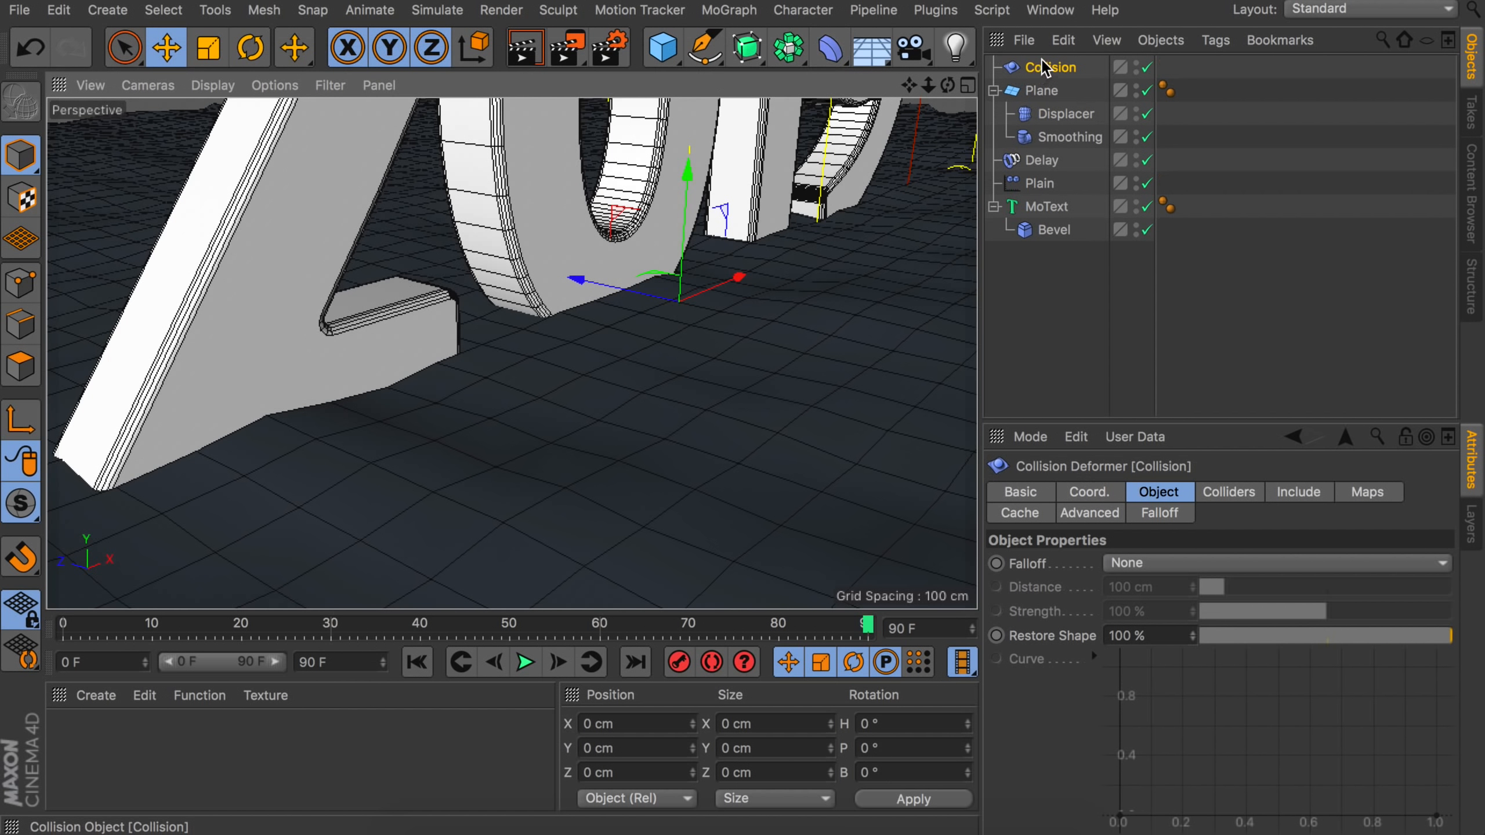
drag(1042, 64, 1052, 101)
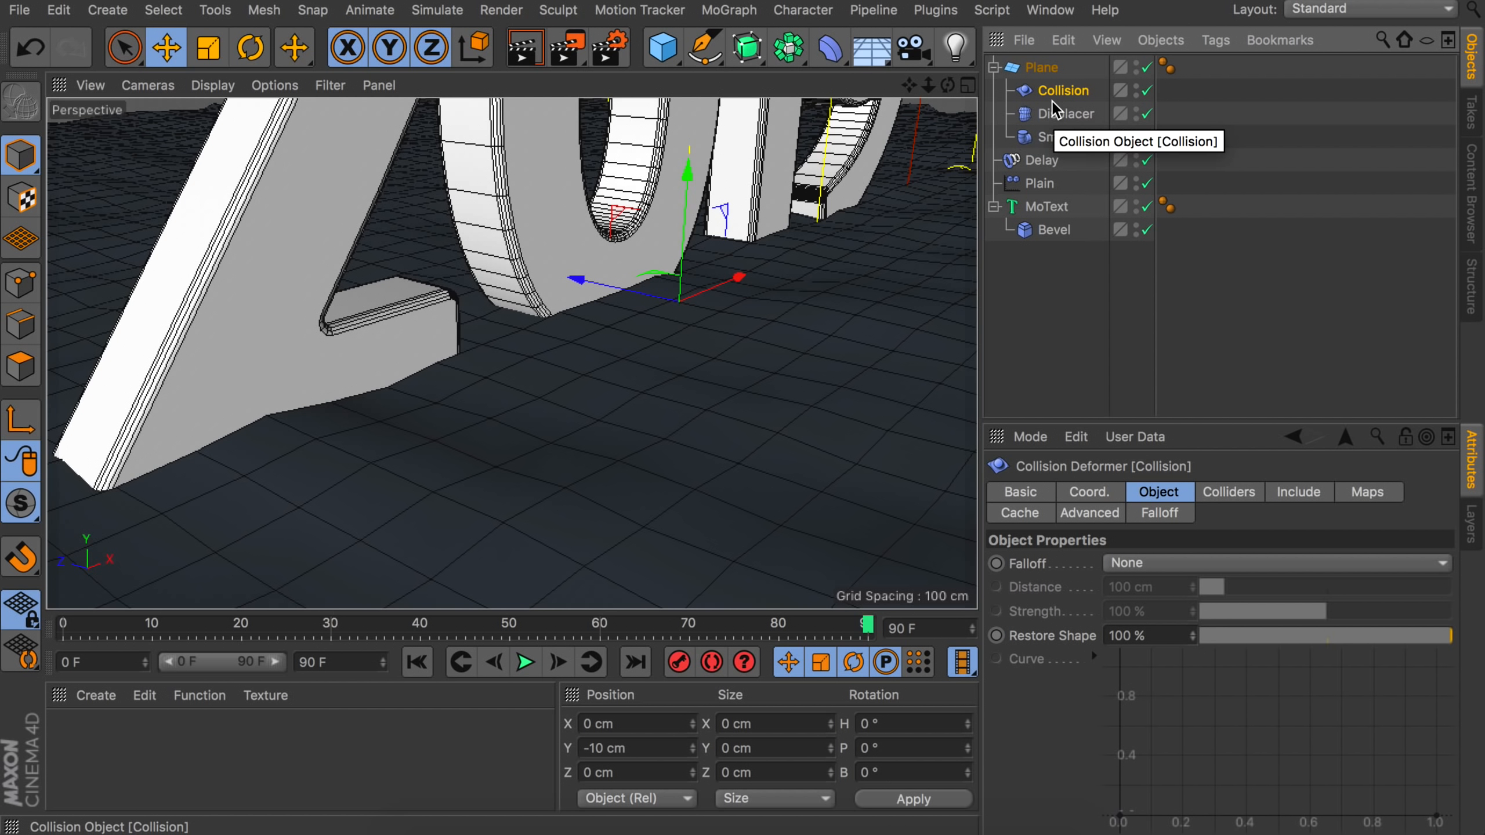
Add the MoText object to the Collision deformer's colliders and view where the digits meet the floor.
click(1224, 493)
drag(1047, 206, 1140, 632)
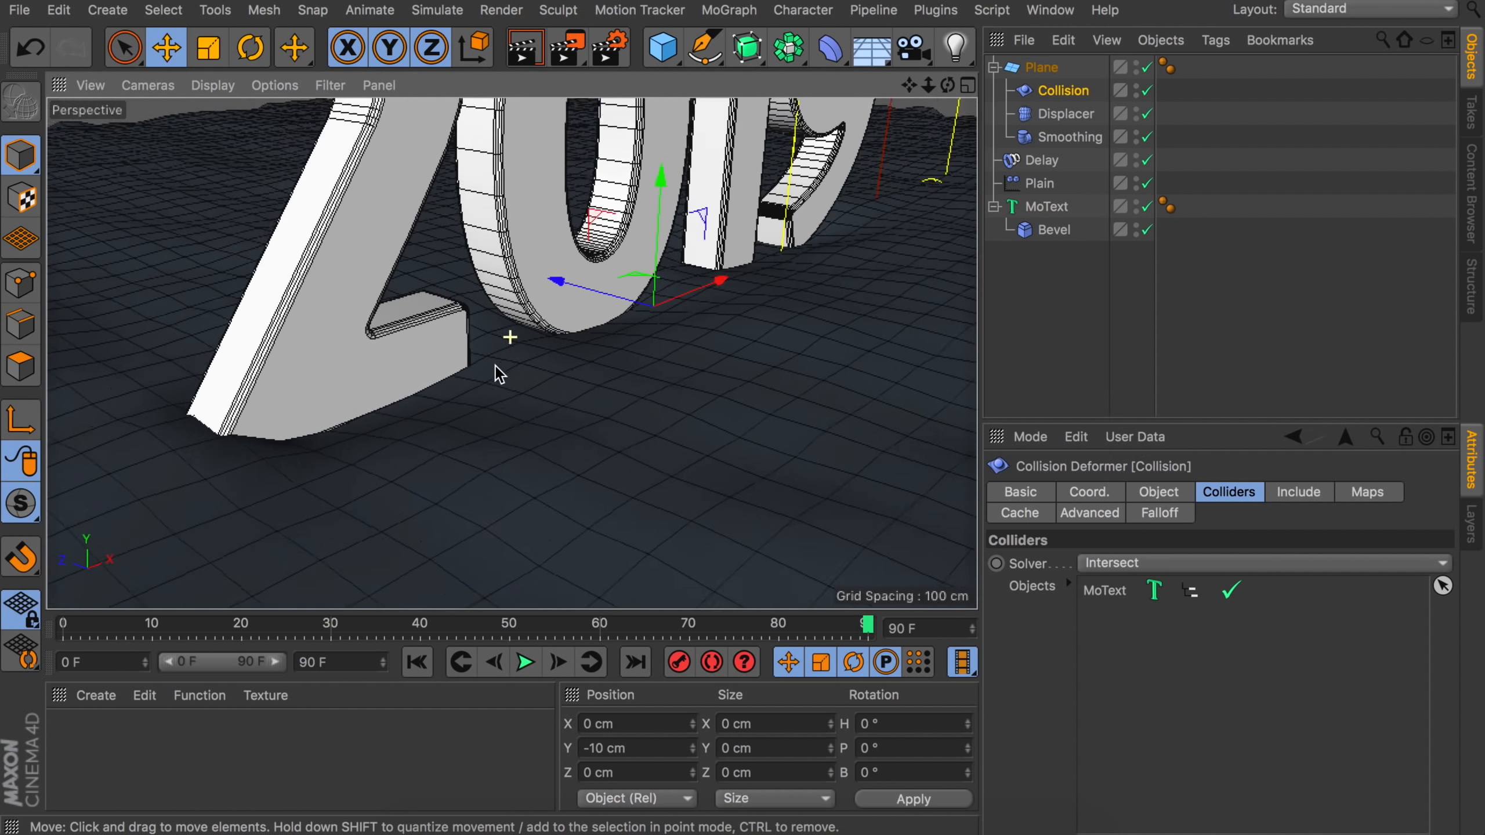
alt+drag(495, 365, 485, 397)
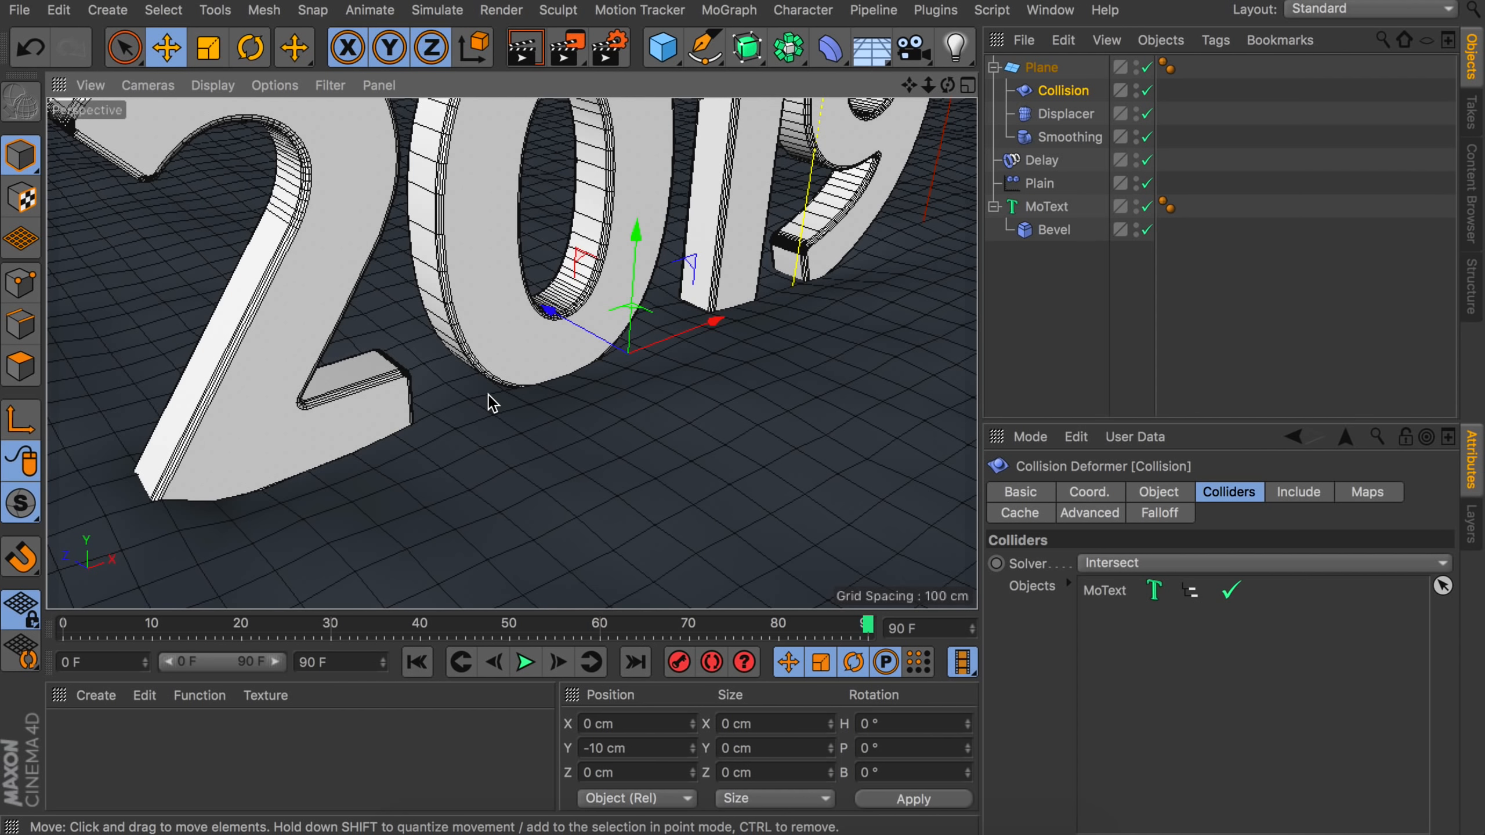
Set the Collision deformer's advanced Size to 0 cm, Stretch to 1, Relax to 2 and Stiffness to 5%.
click(1101, 515)
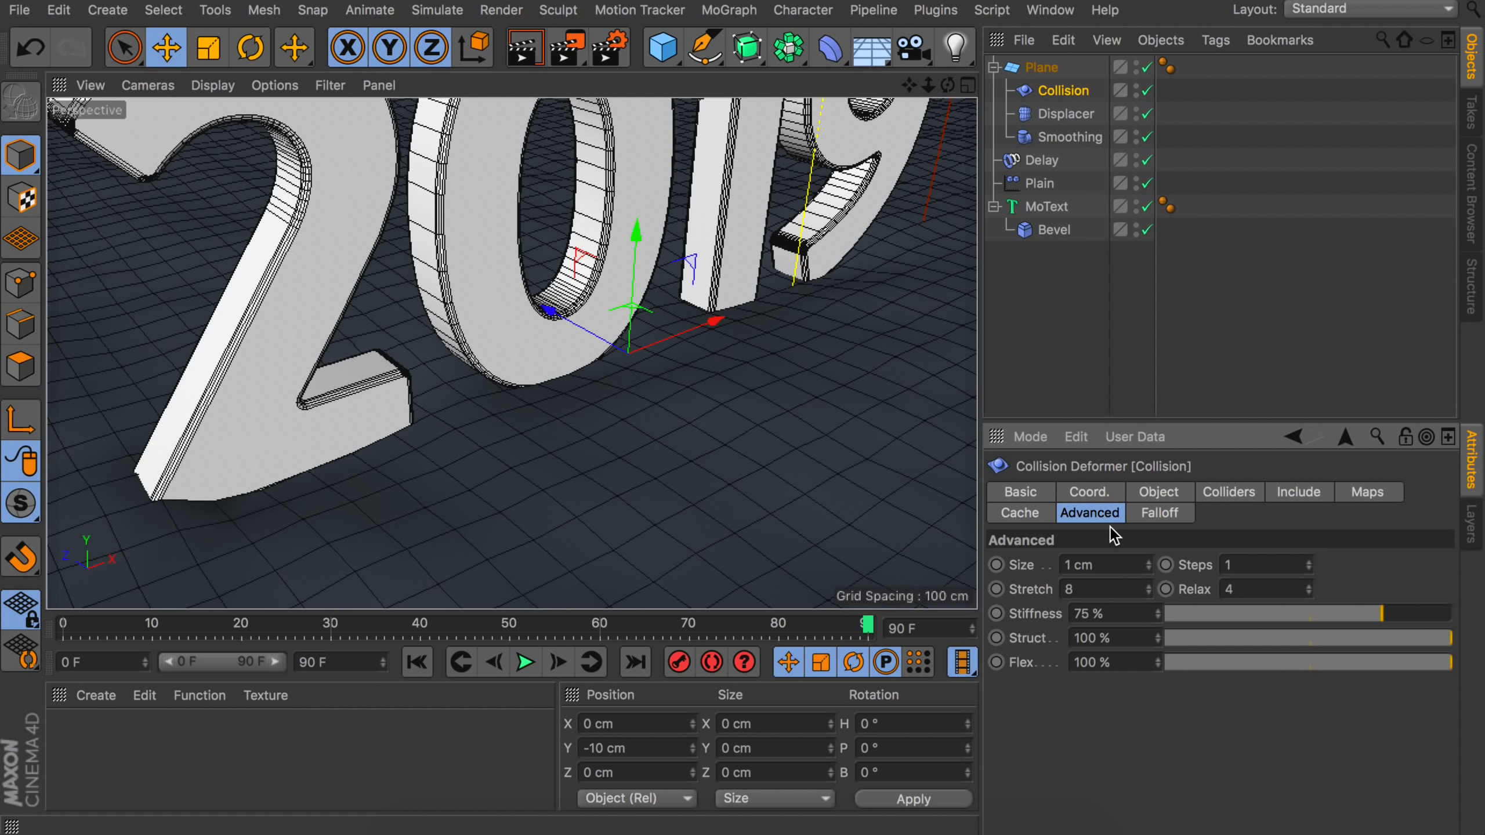
click(1095, 572)
click(1108, 587)
text(1)
key(Return)
click(1228, 588)
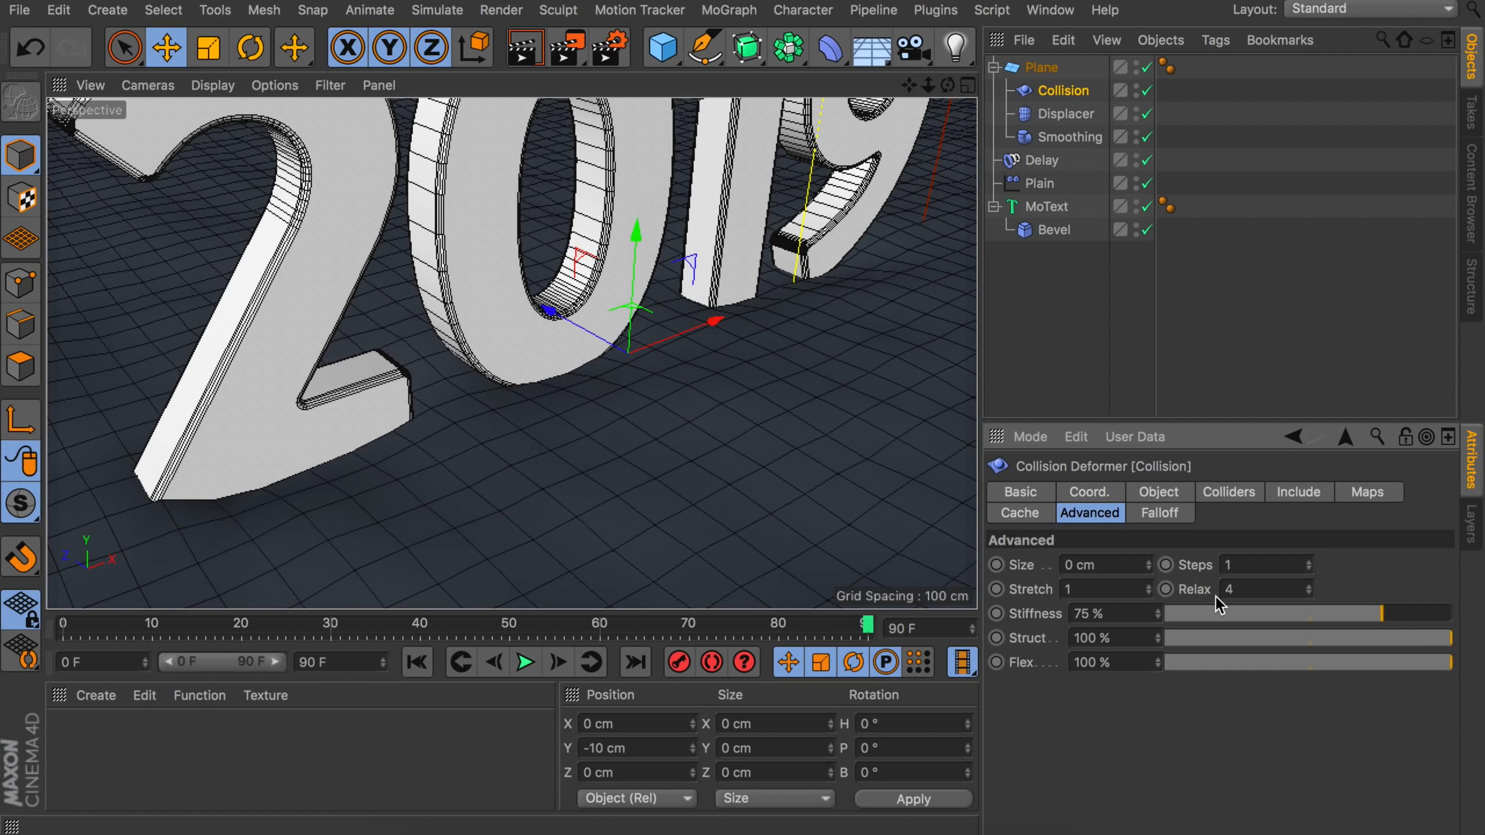
text(2)
key(Return)
drag(1186, 613, 1181, 613)
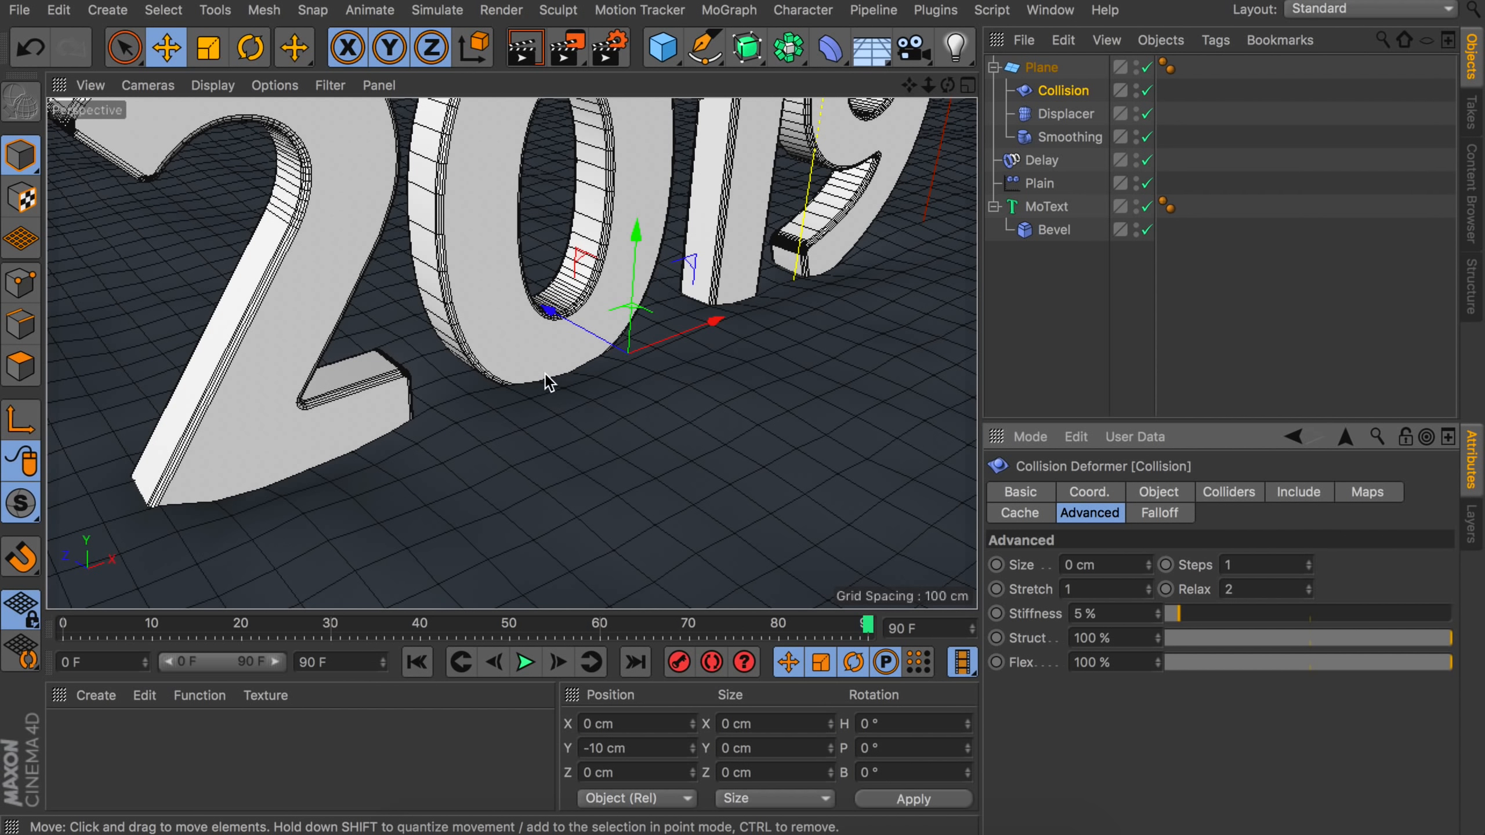
Play the animation from the first frame and examine up close how the digits land on the floor.
scroll(569, 392, down, 8)
alt+drag(564, 410, 561, 351)
alt+middle_drag(561, 351, 494, 403)
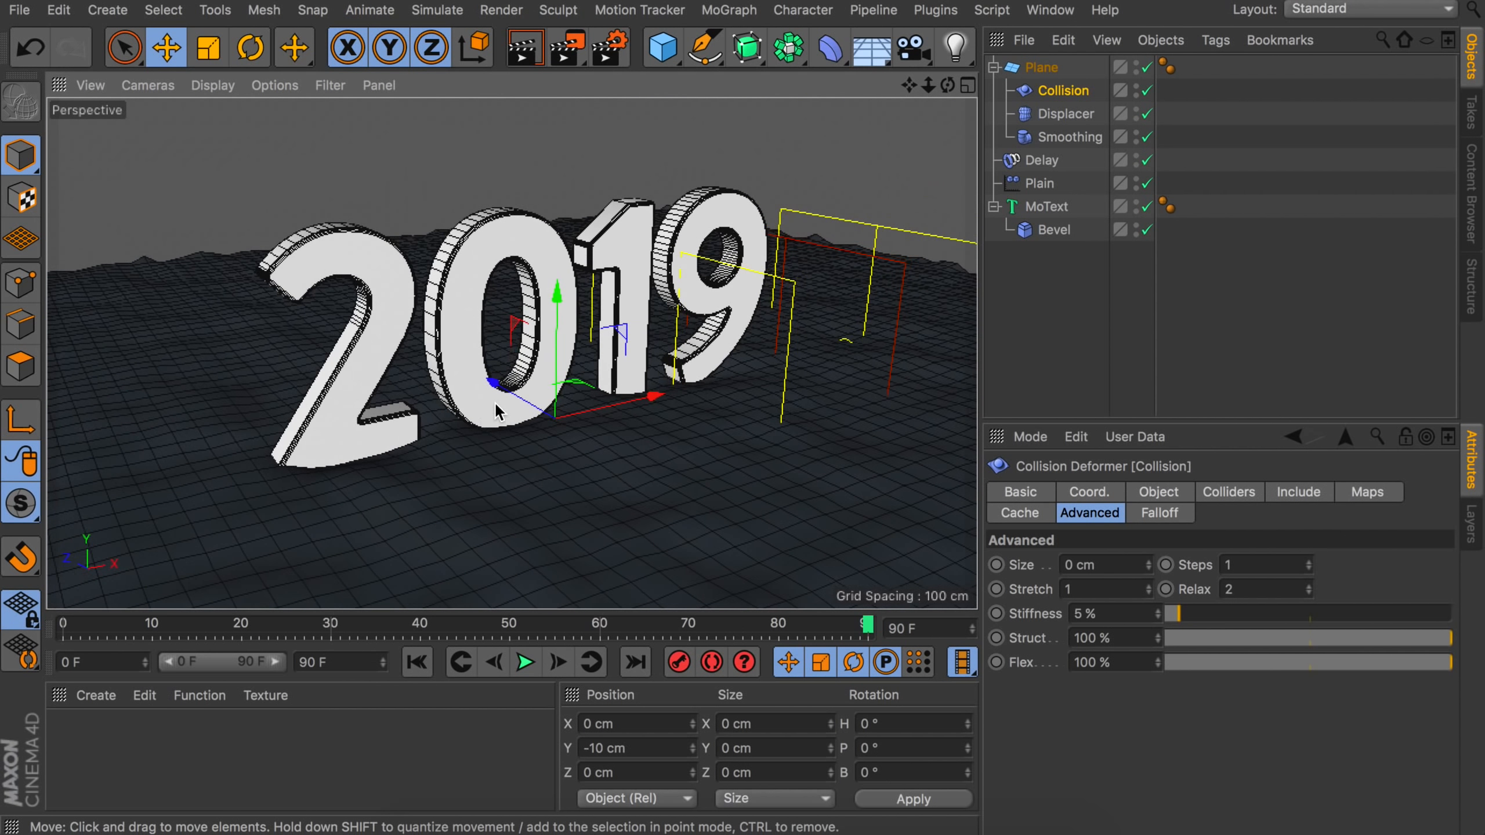
click(416, 660)
click(525, 664)
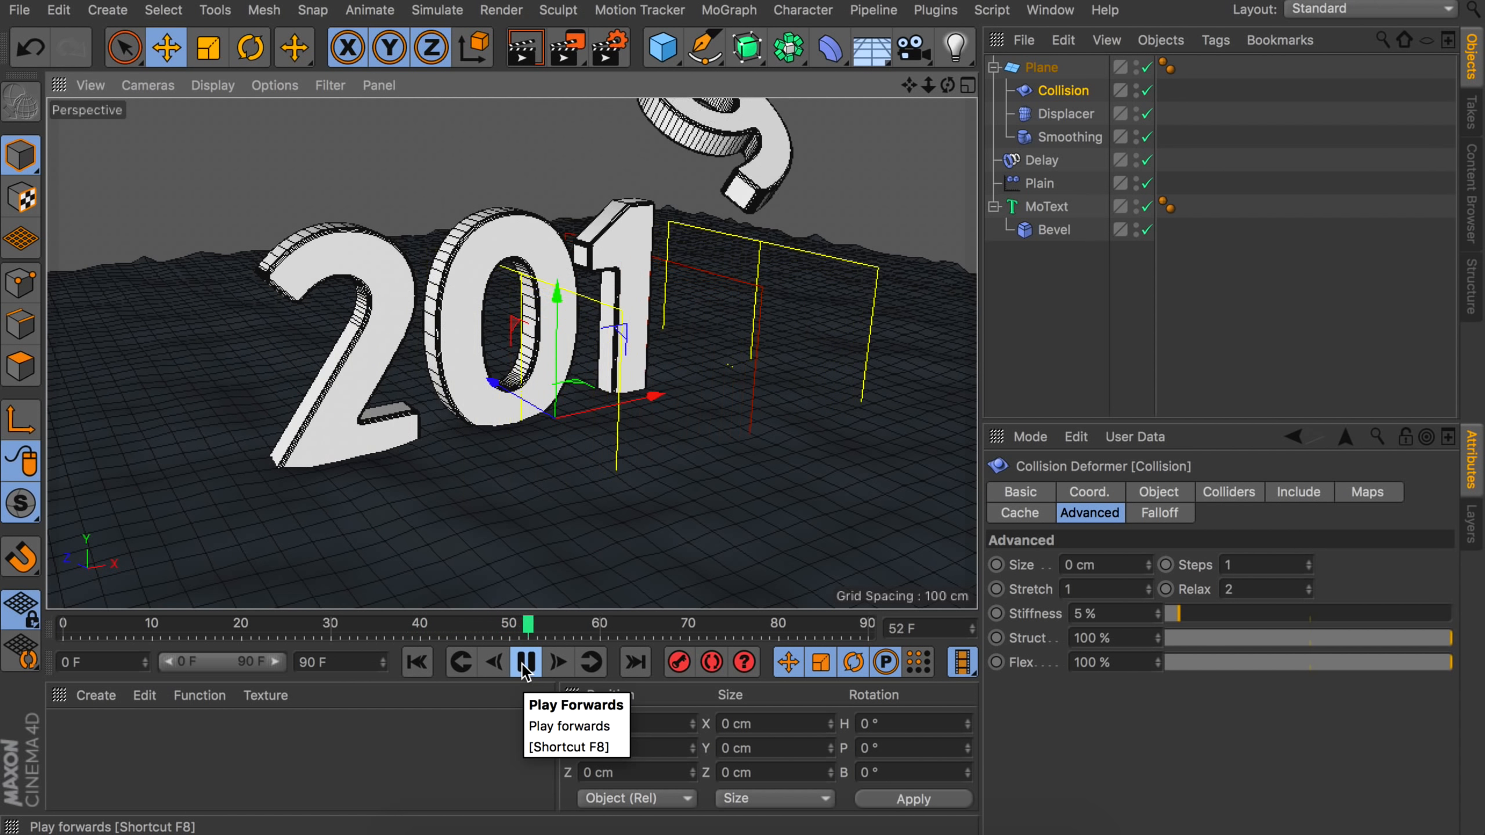
click(525, 663)
scroll(424, 407, up, 3)
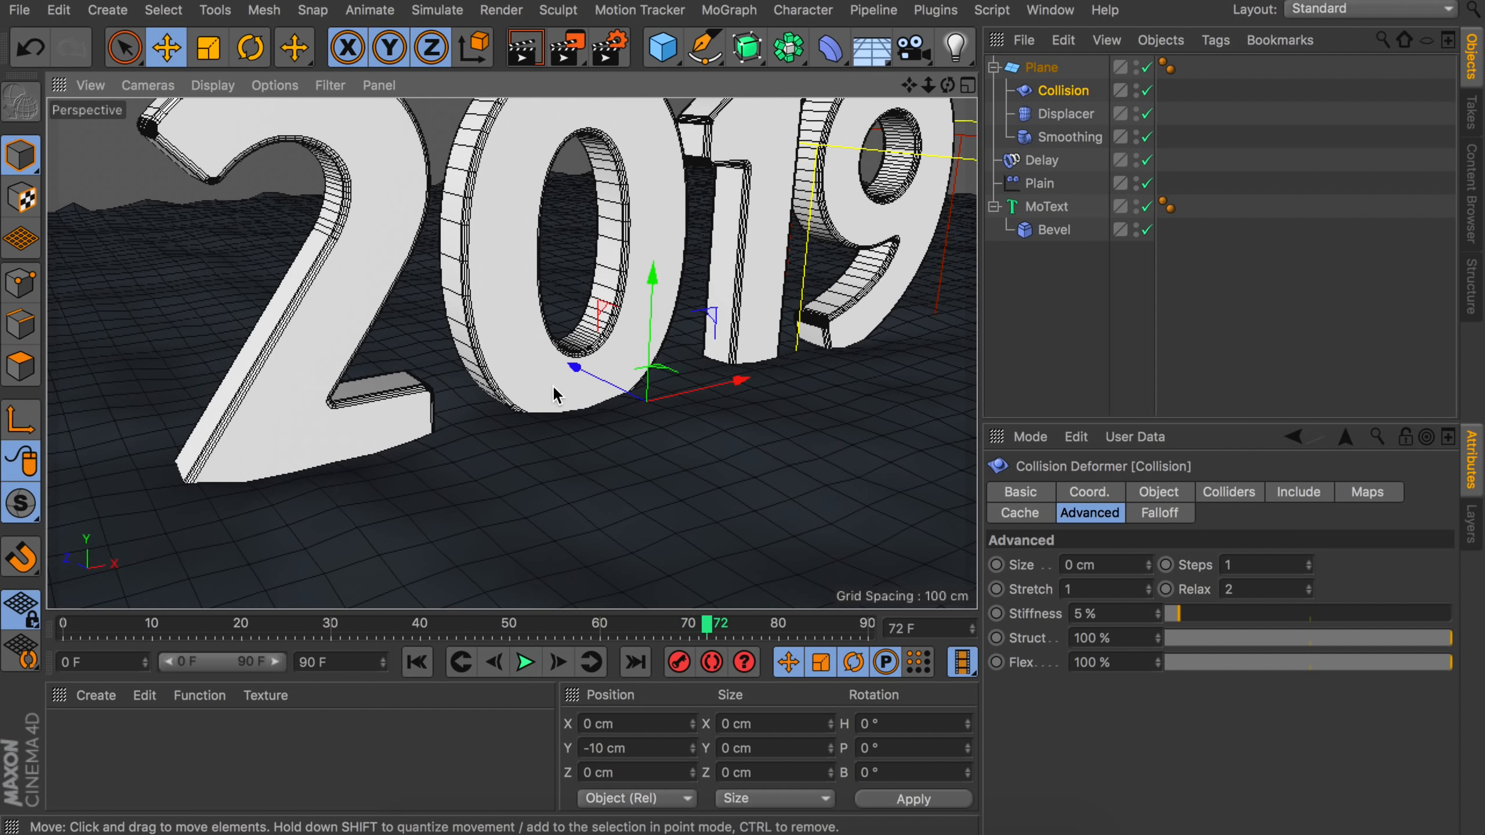
Set the Collision deformer's Restore Shape to 0% and replay the animation from the start to check the floor.
click(1160, 493)
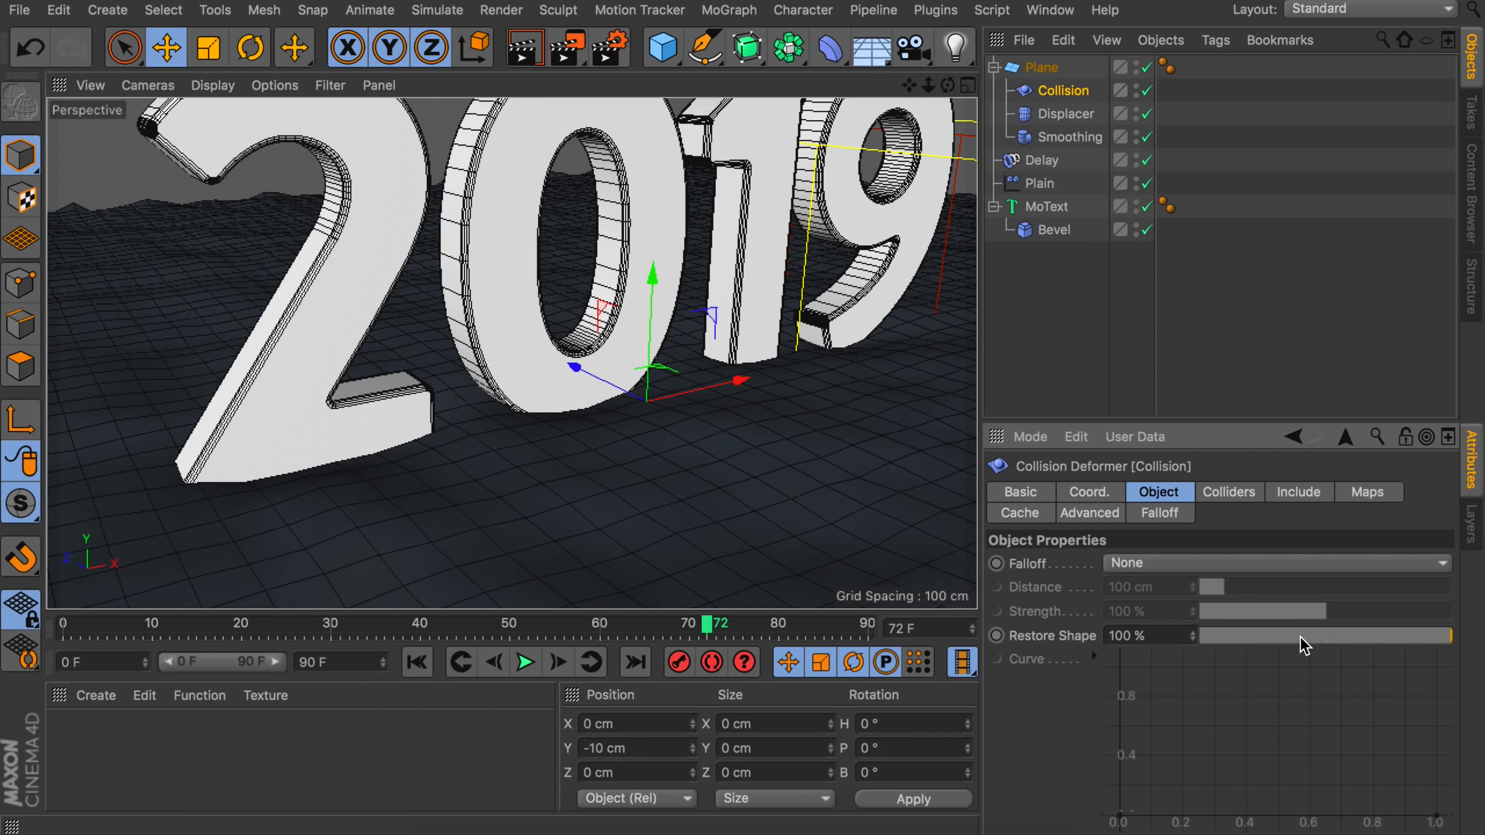
drag(1303, 644, 1168, 643)
click(418, 663)
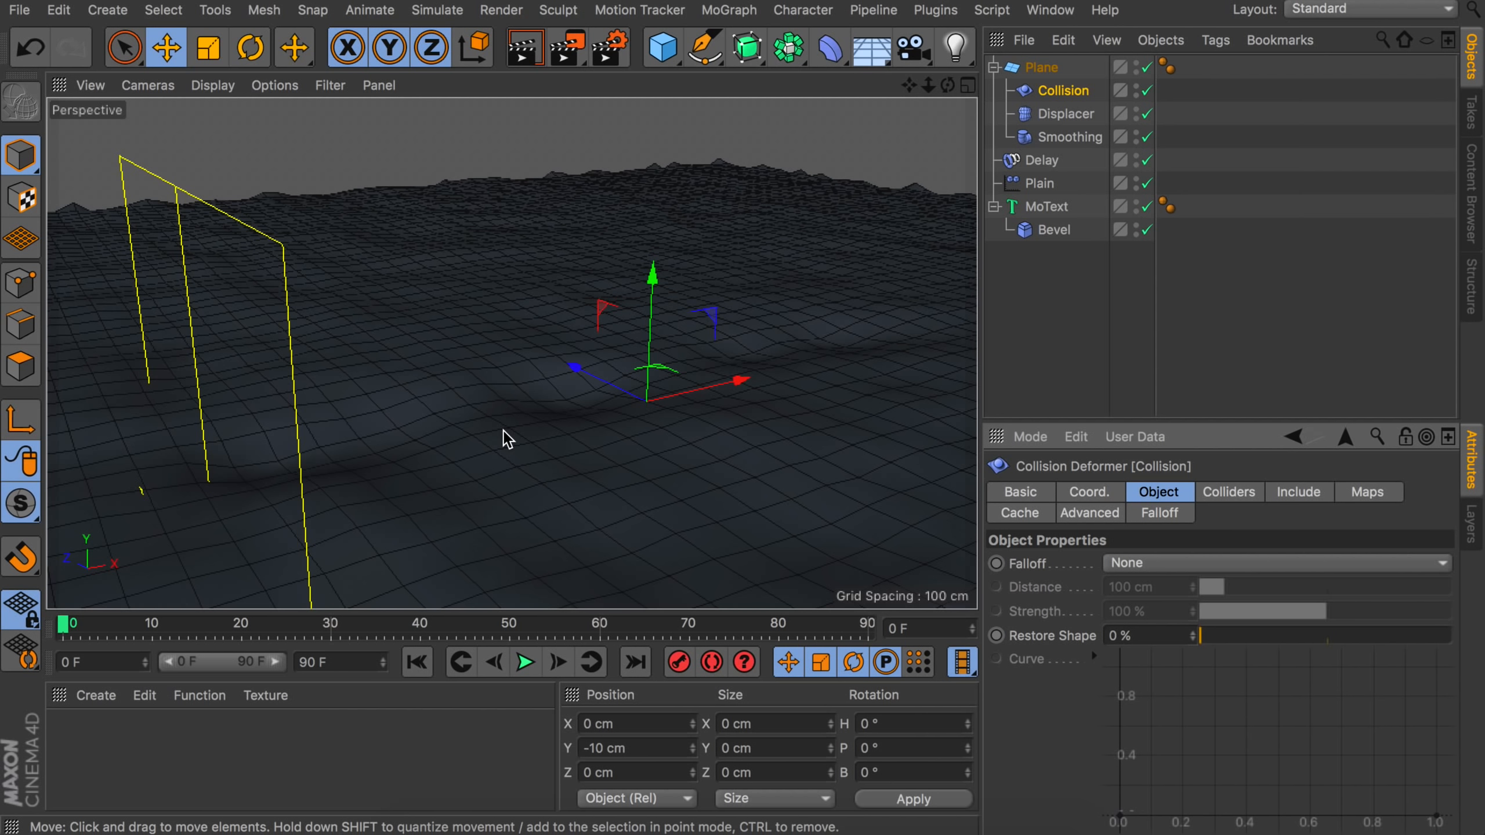
alt+drag(497, 424, 514, 465)
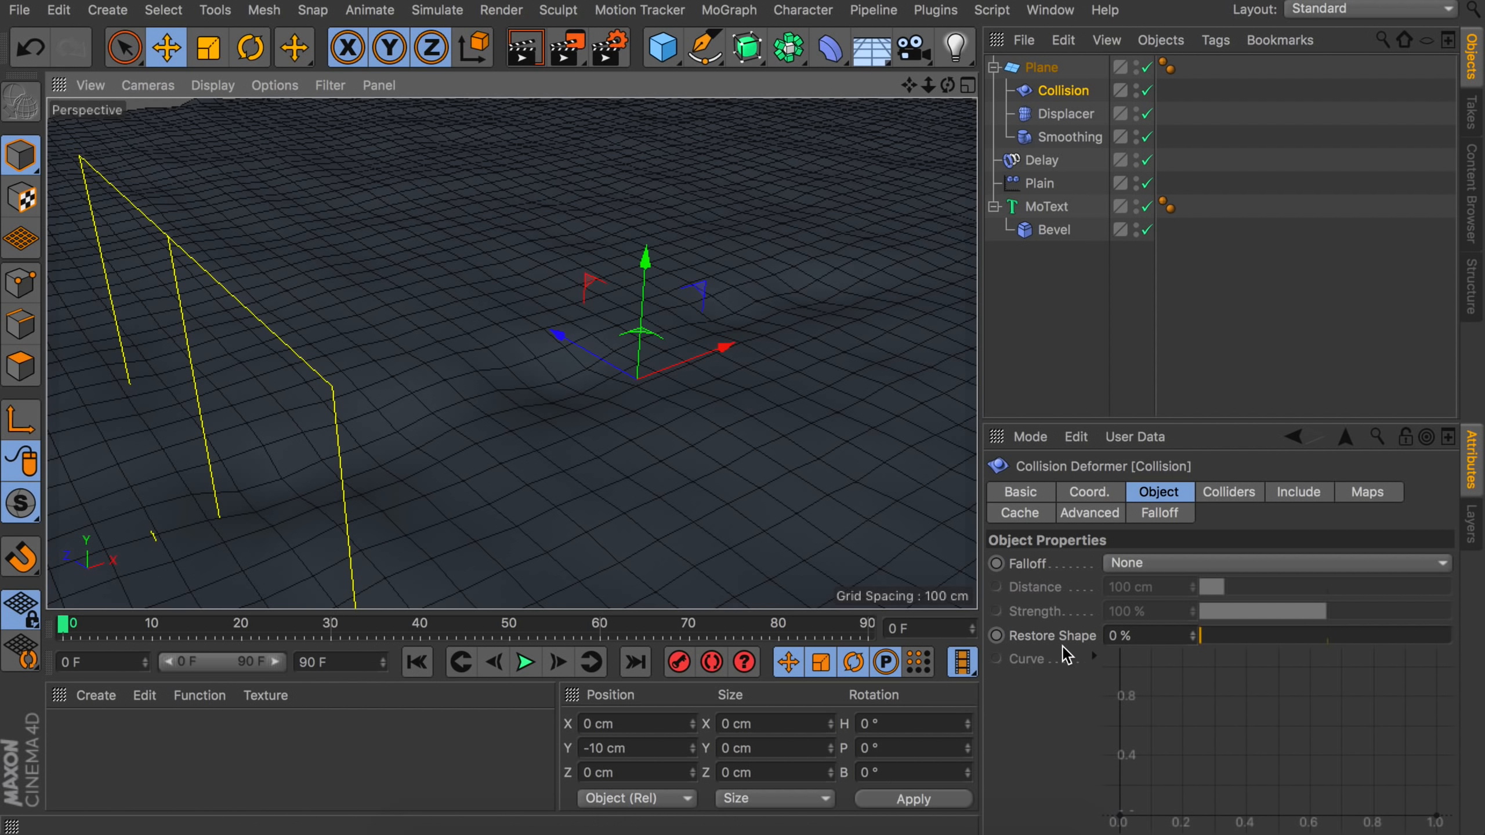
click(525, 666)
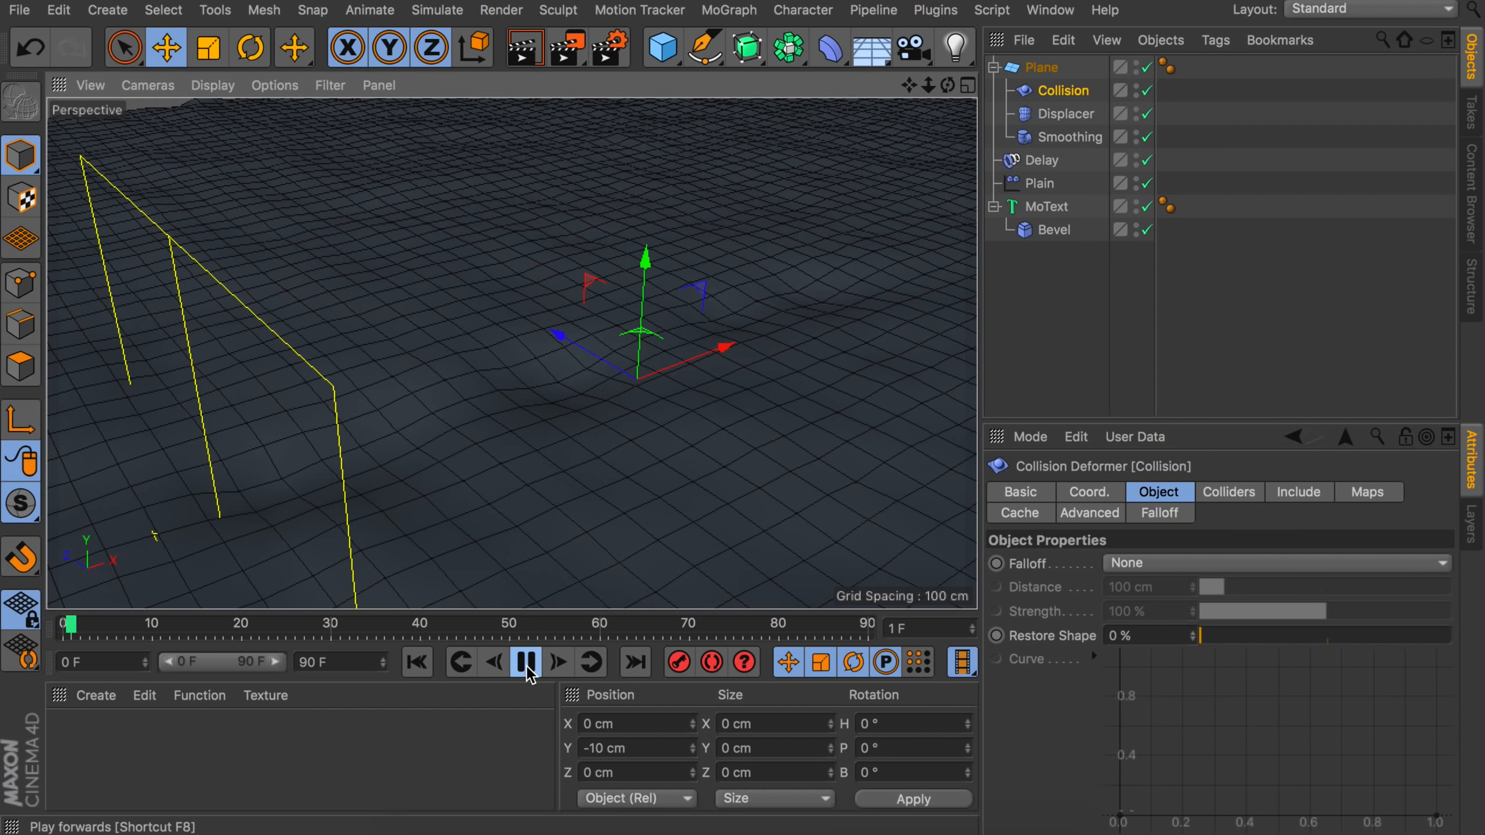
click(527, 666)
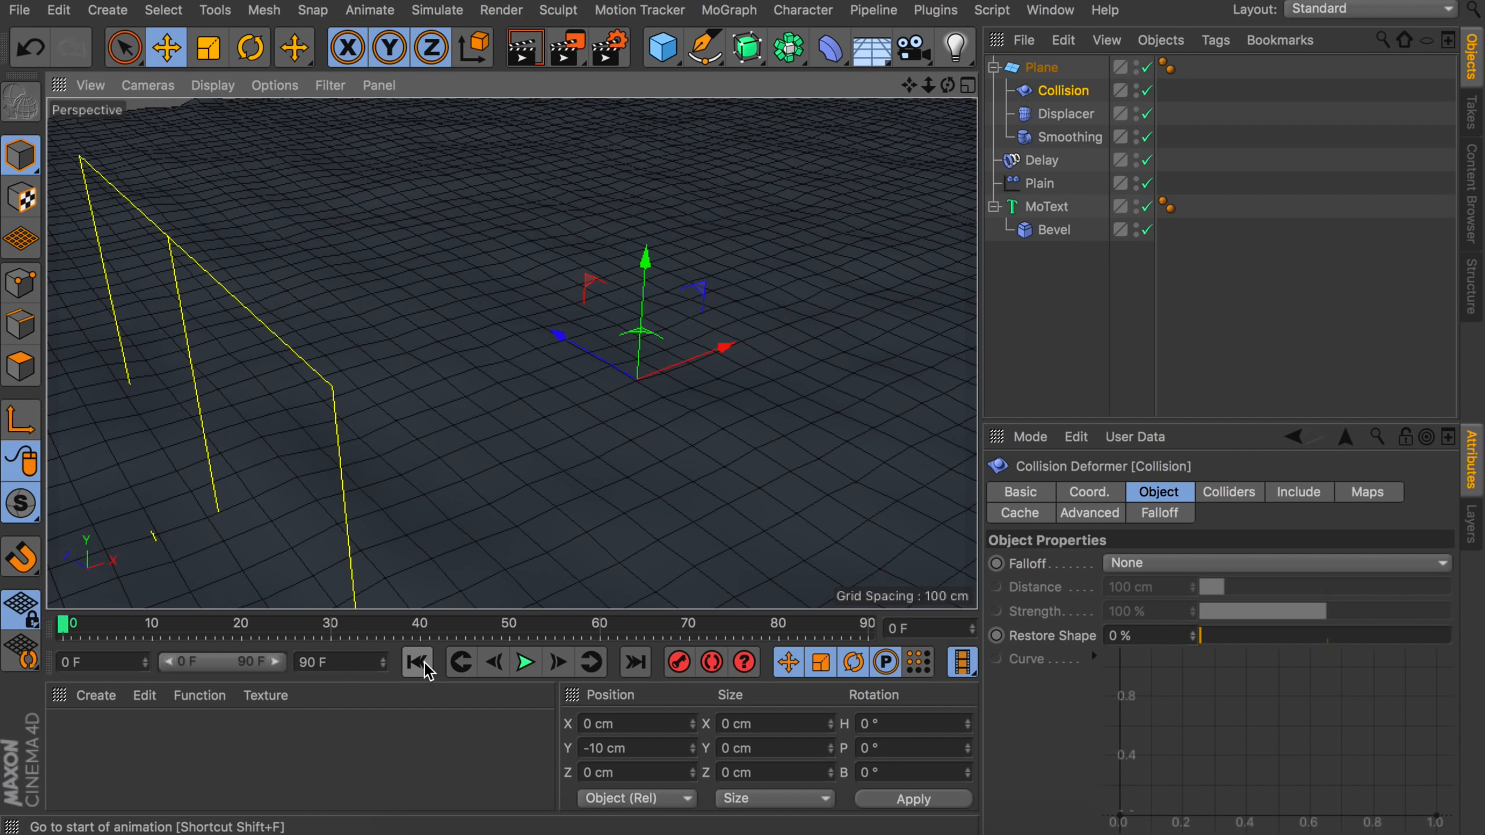
click(524, 662)
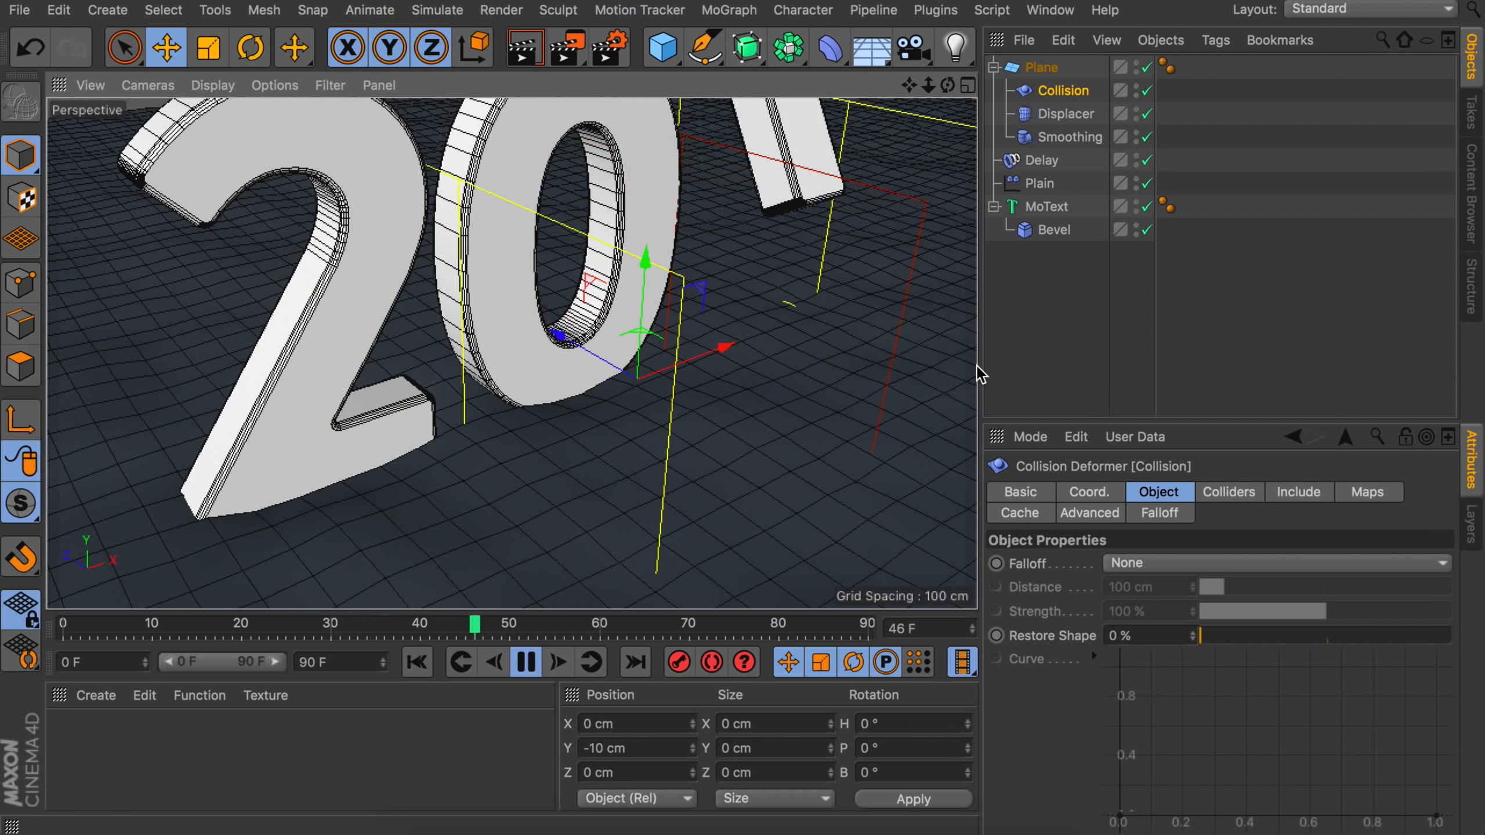
click(525, 663)
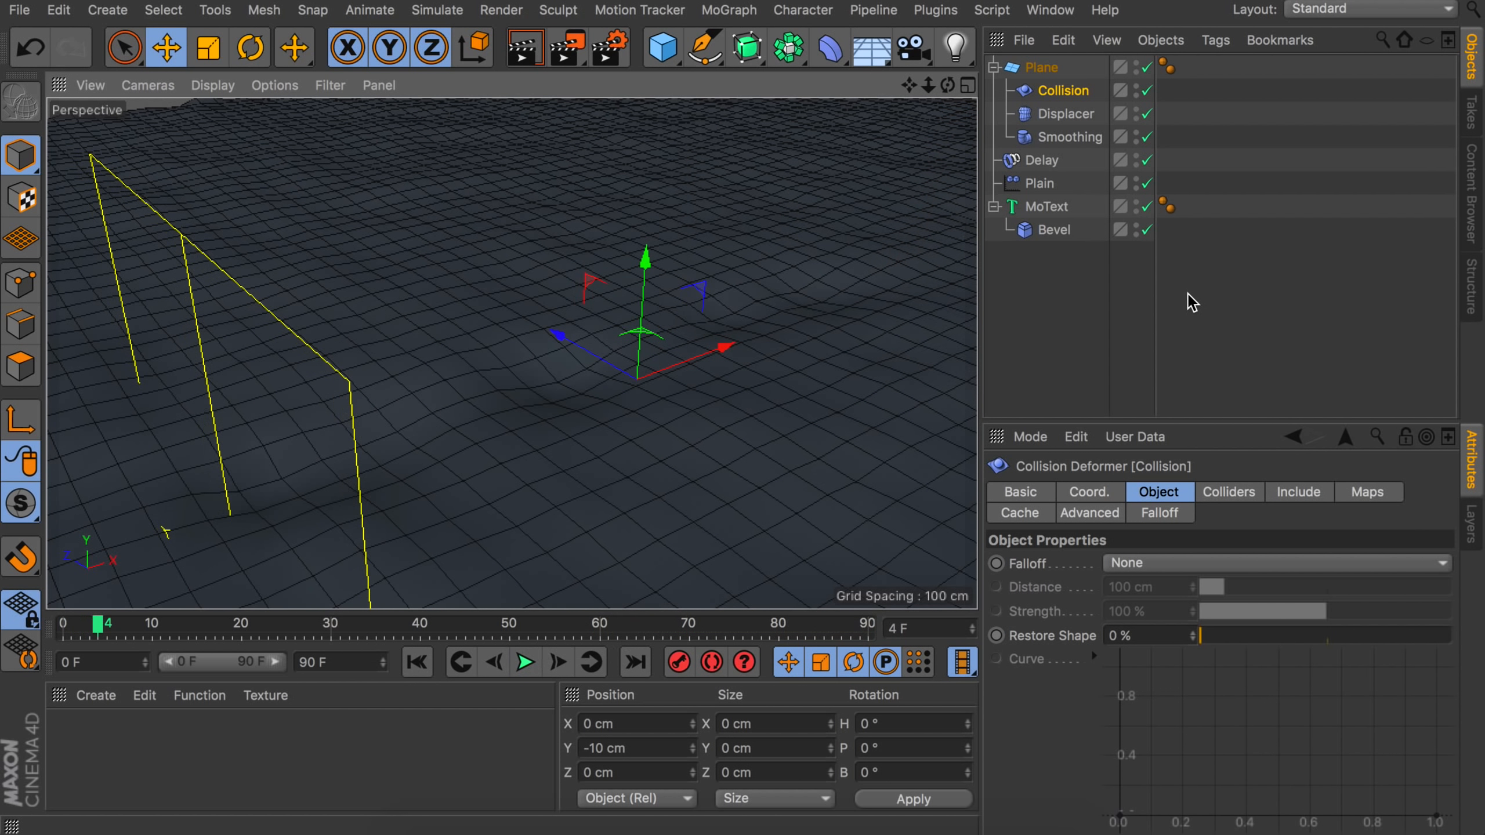
Delete the existing Delay effector from the scene.
click(1045, 161)
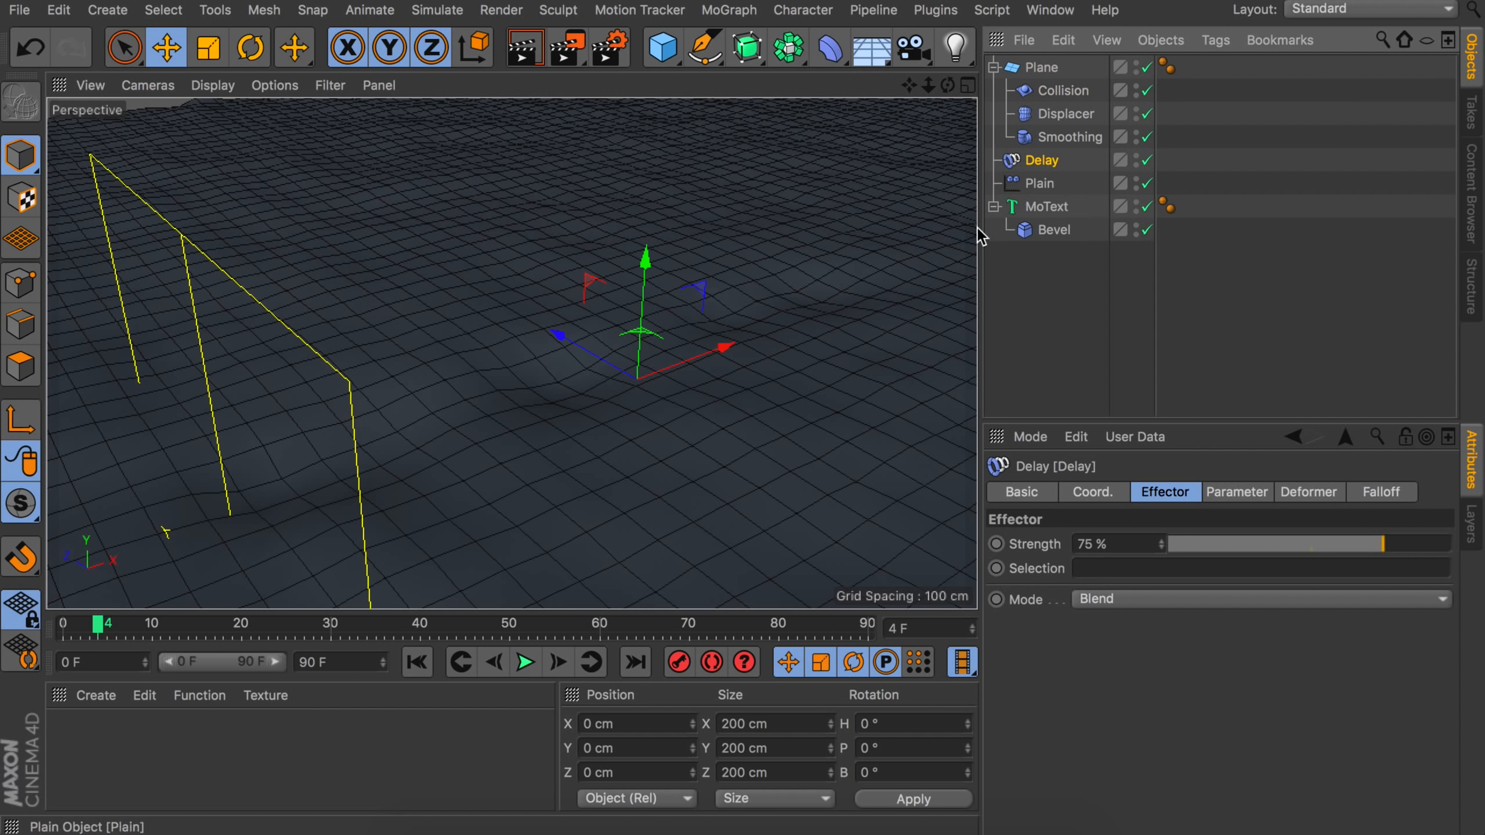
scroll(702, 359, down, 3)
mouse_move(689, 426)
alt+mouse_down()
mouse_move(688, 393)
mouse_move(629, 406)
mouse_move(683, 402)
alt+mouse_up()
key(Delete)
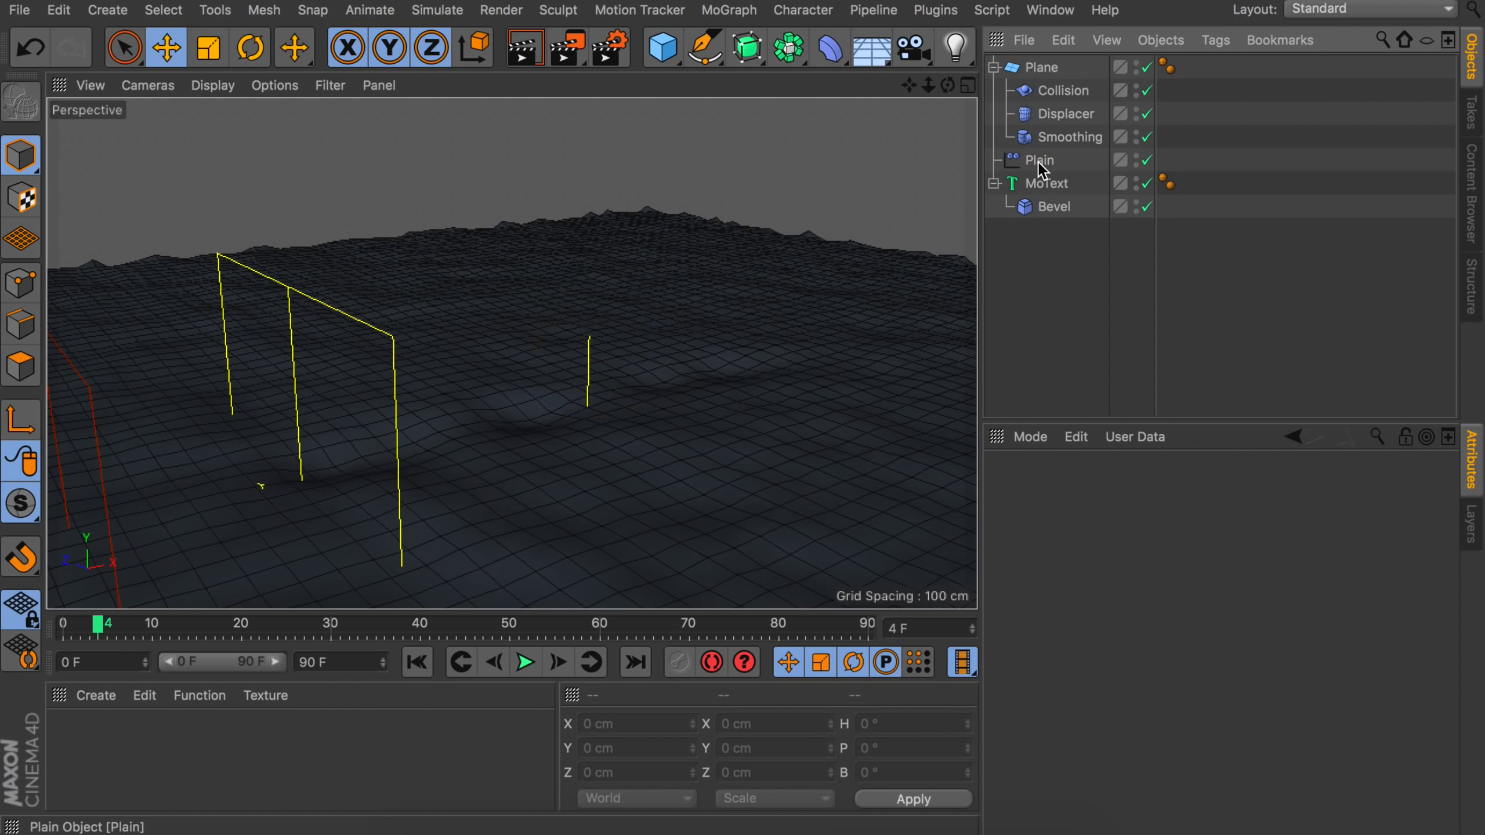
Add a new Delay effector in Blend mode and set its strength to 76%.
click(1040, 164)
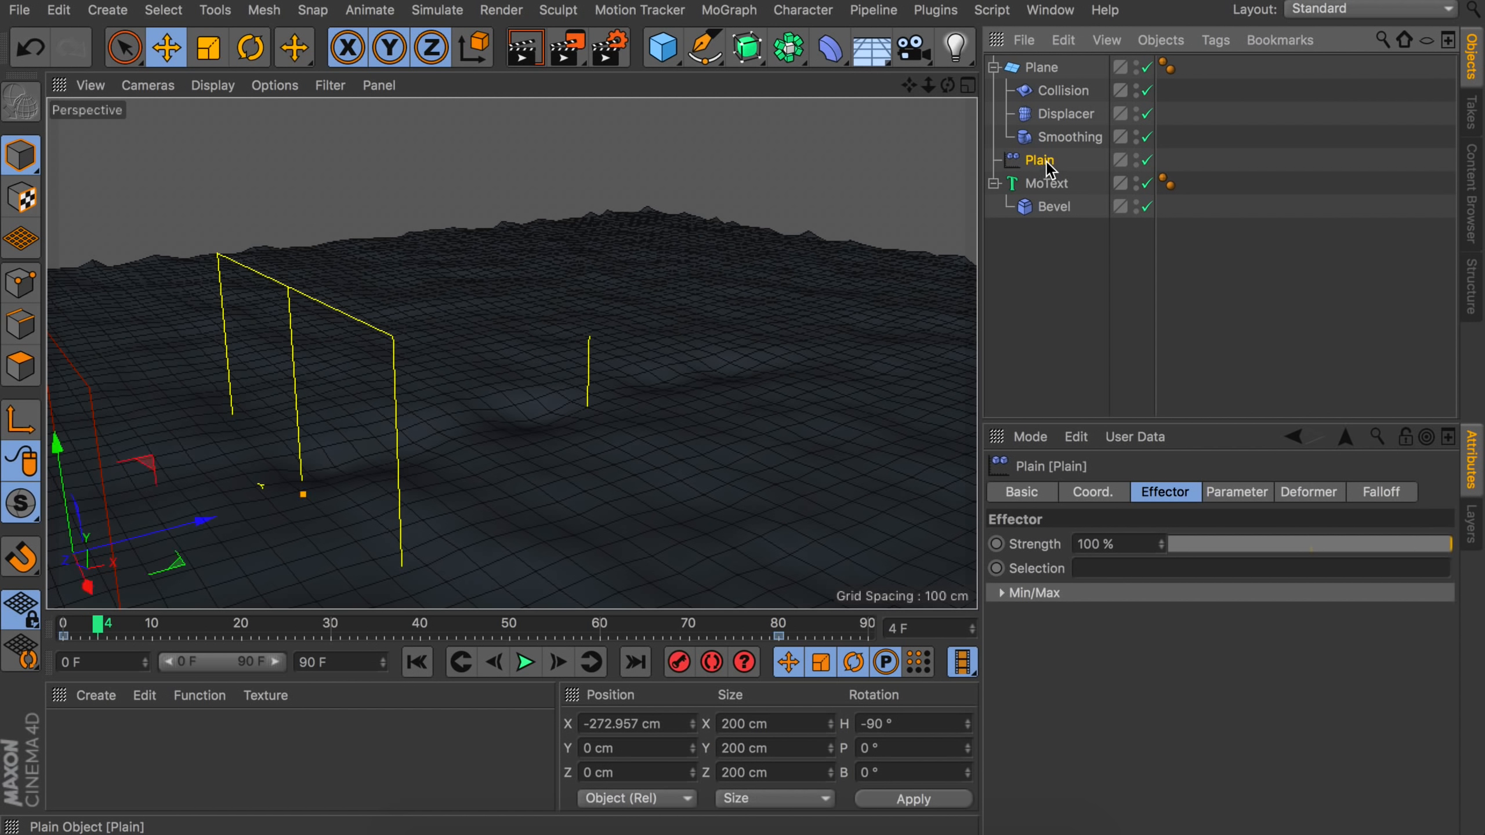
click(729, 10)
mouse_move(763, 47)
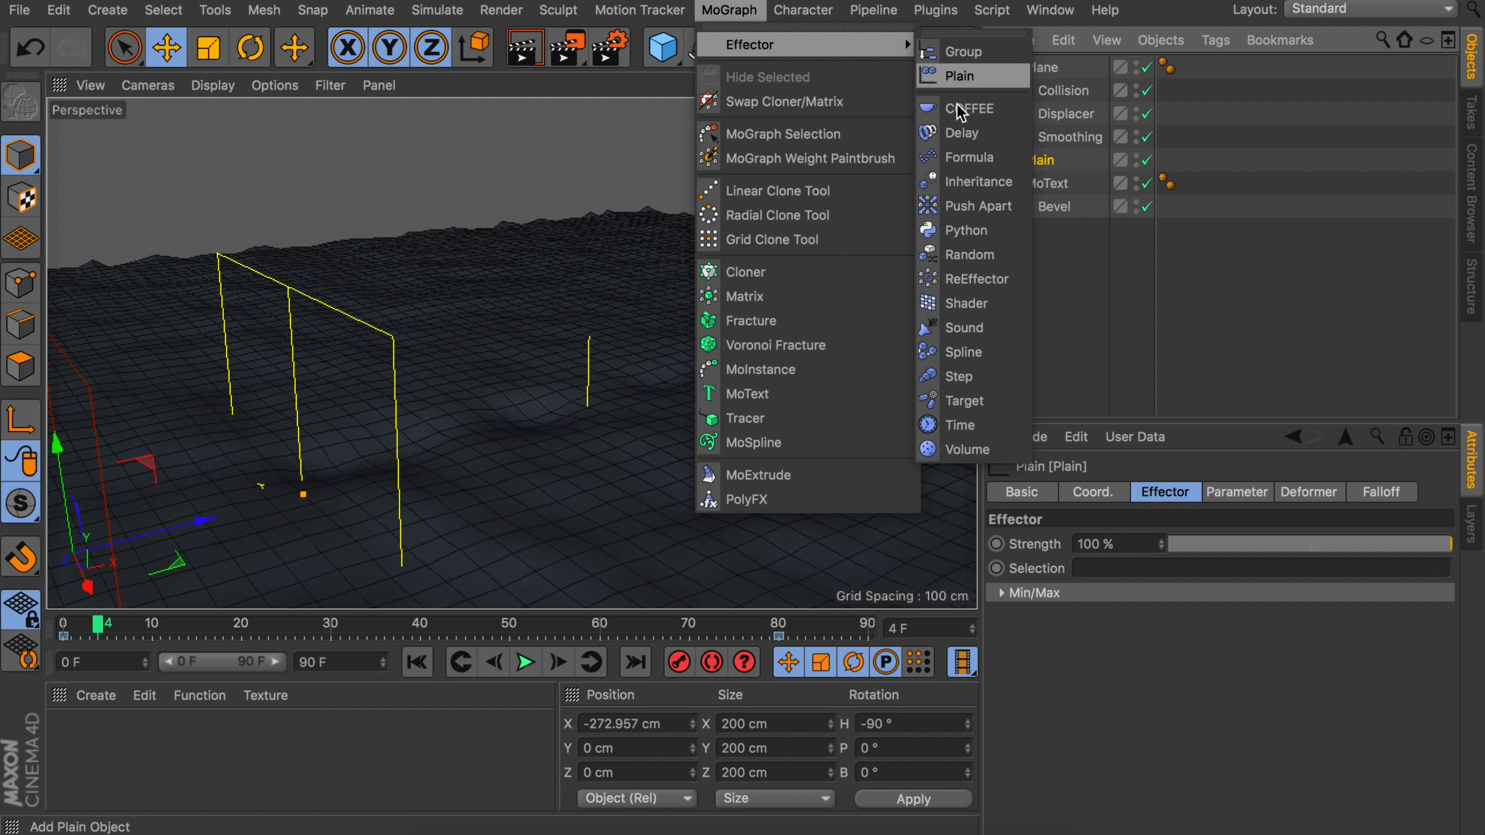
click(962, 132)
drag(1313, 545, 1386, 548)
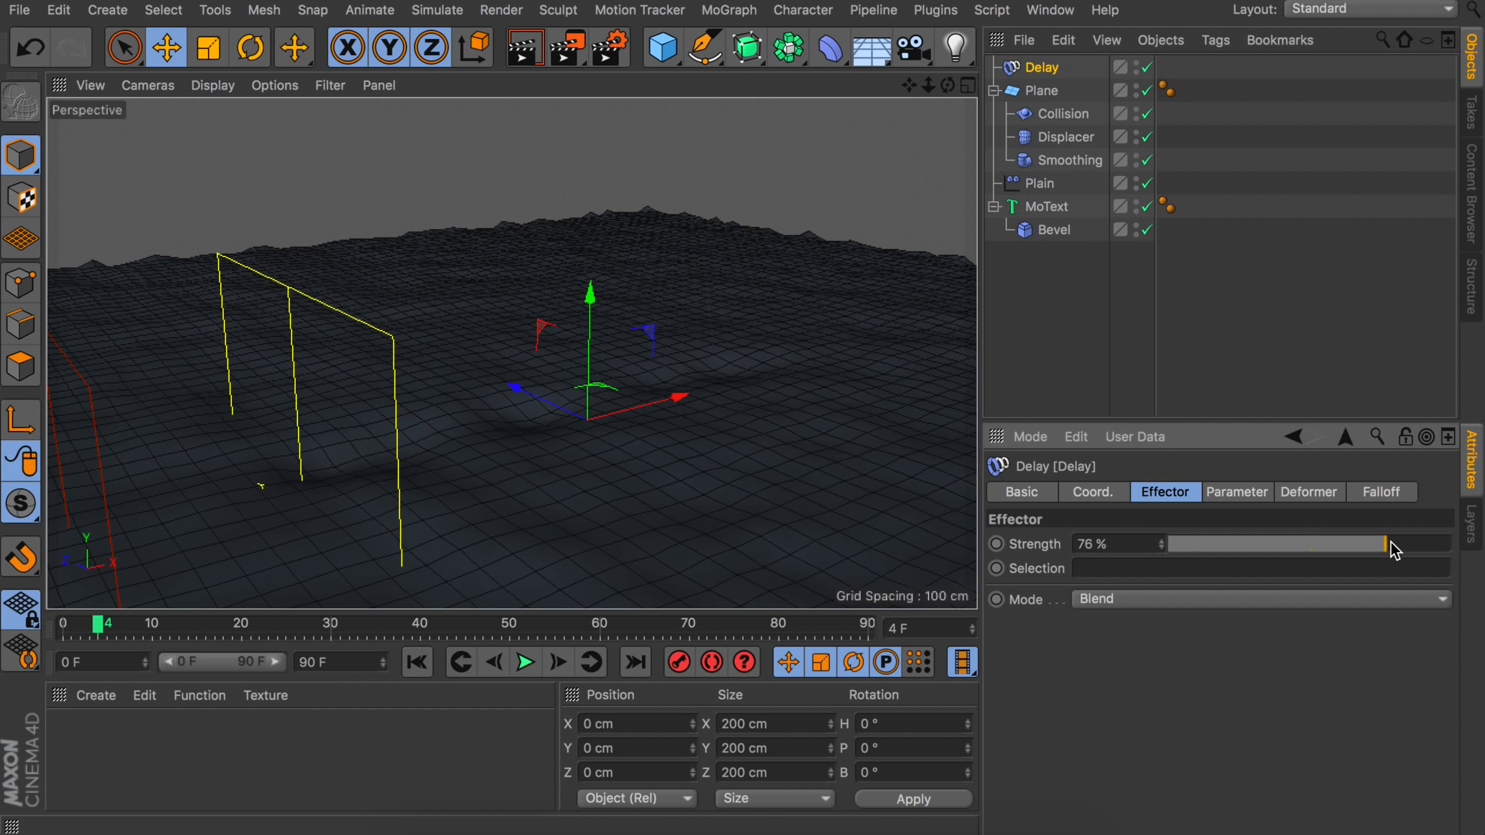
Play the animation from the start to check the digits' motion with the new Delay effector in the scene.
click(418, 667)
click(525, 665)
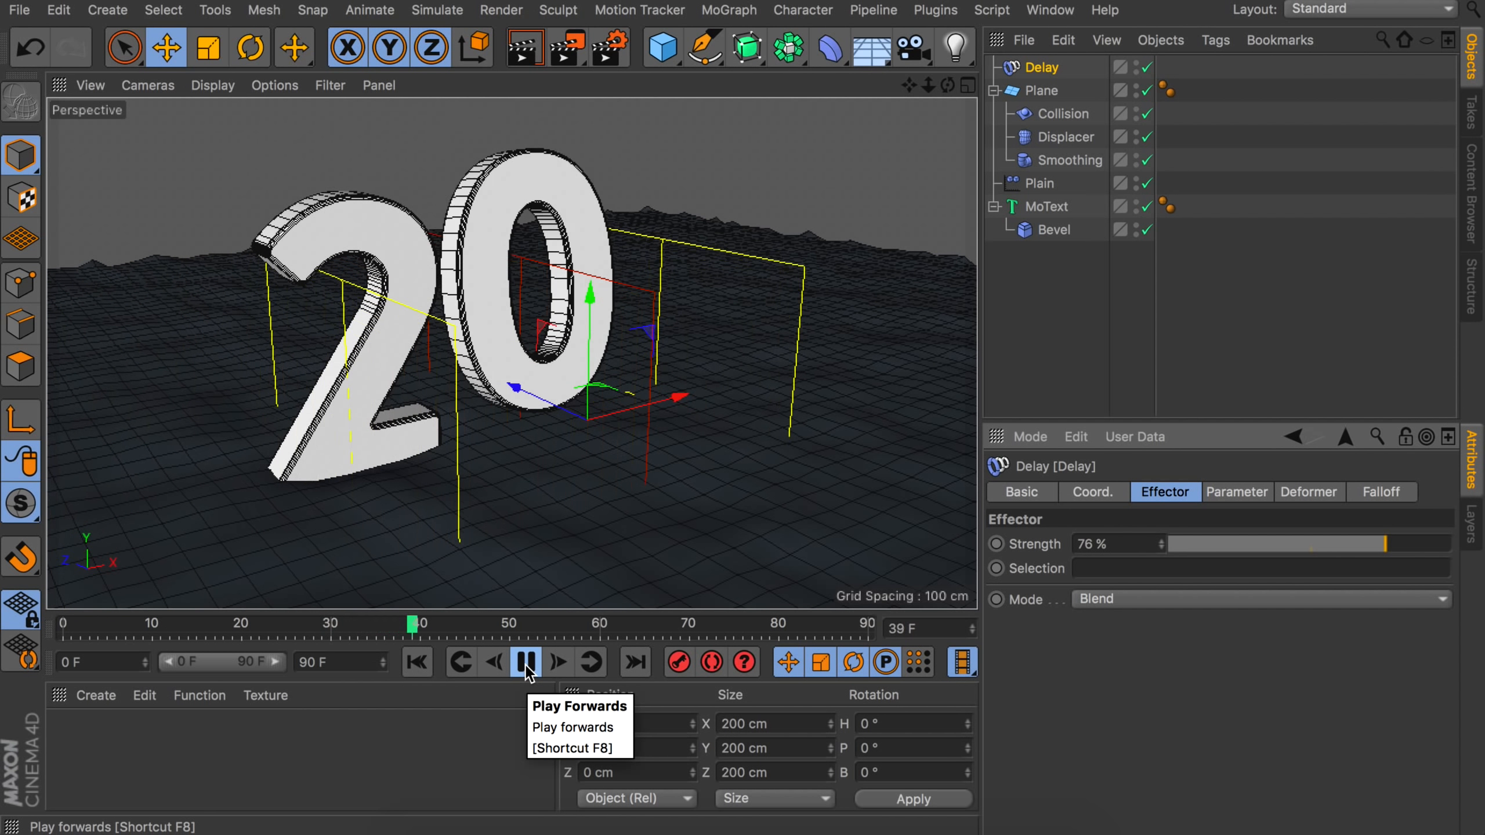
click(525, 665)
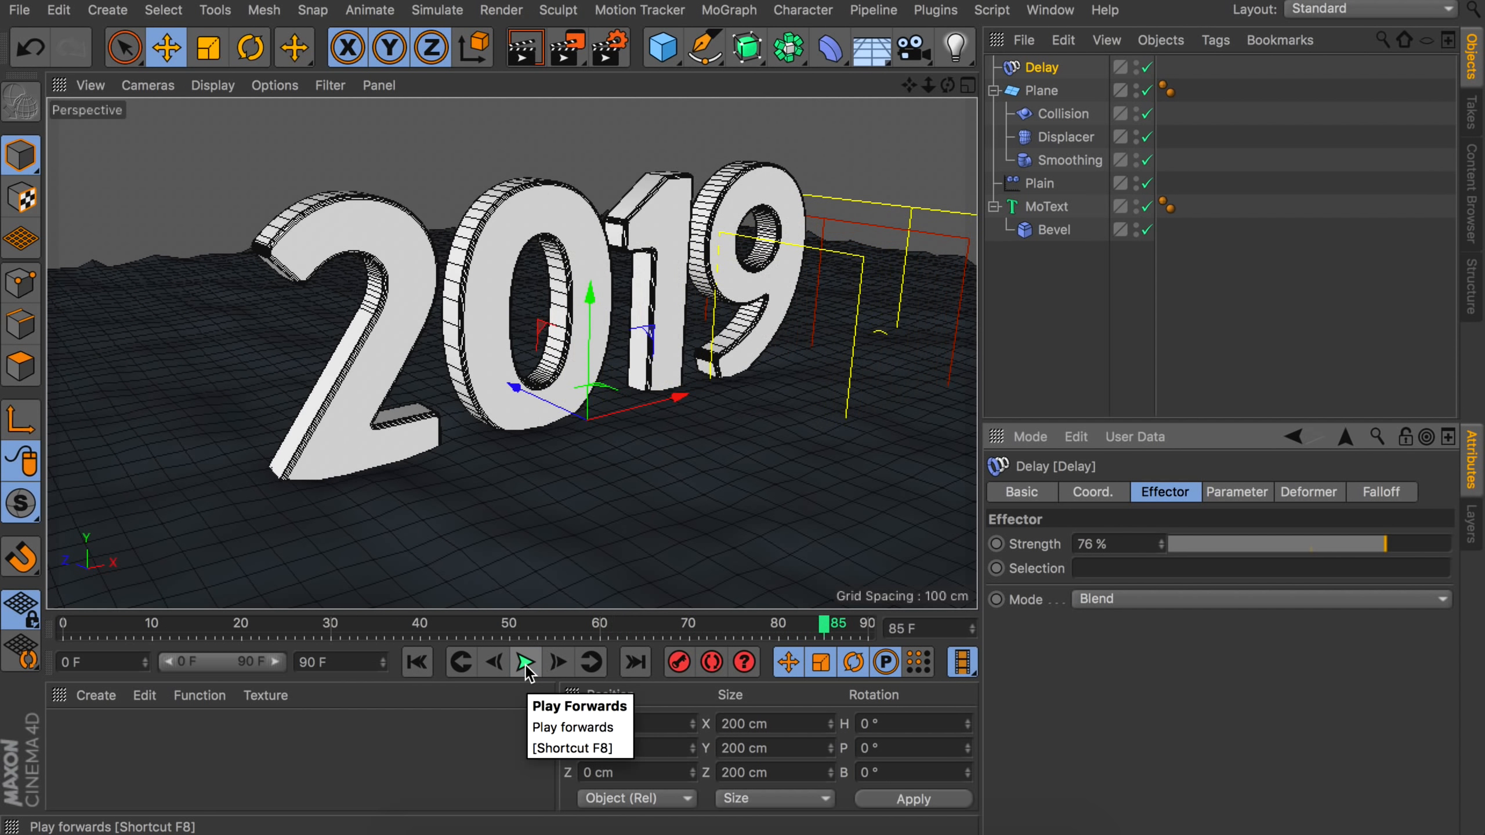
Add the Delay effector to the MoText's letter effects, below Plain.
click(1045, 207)
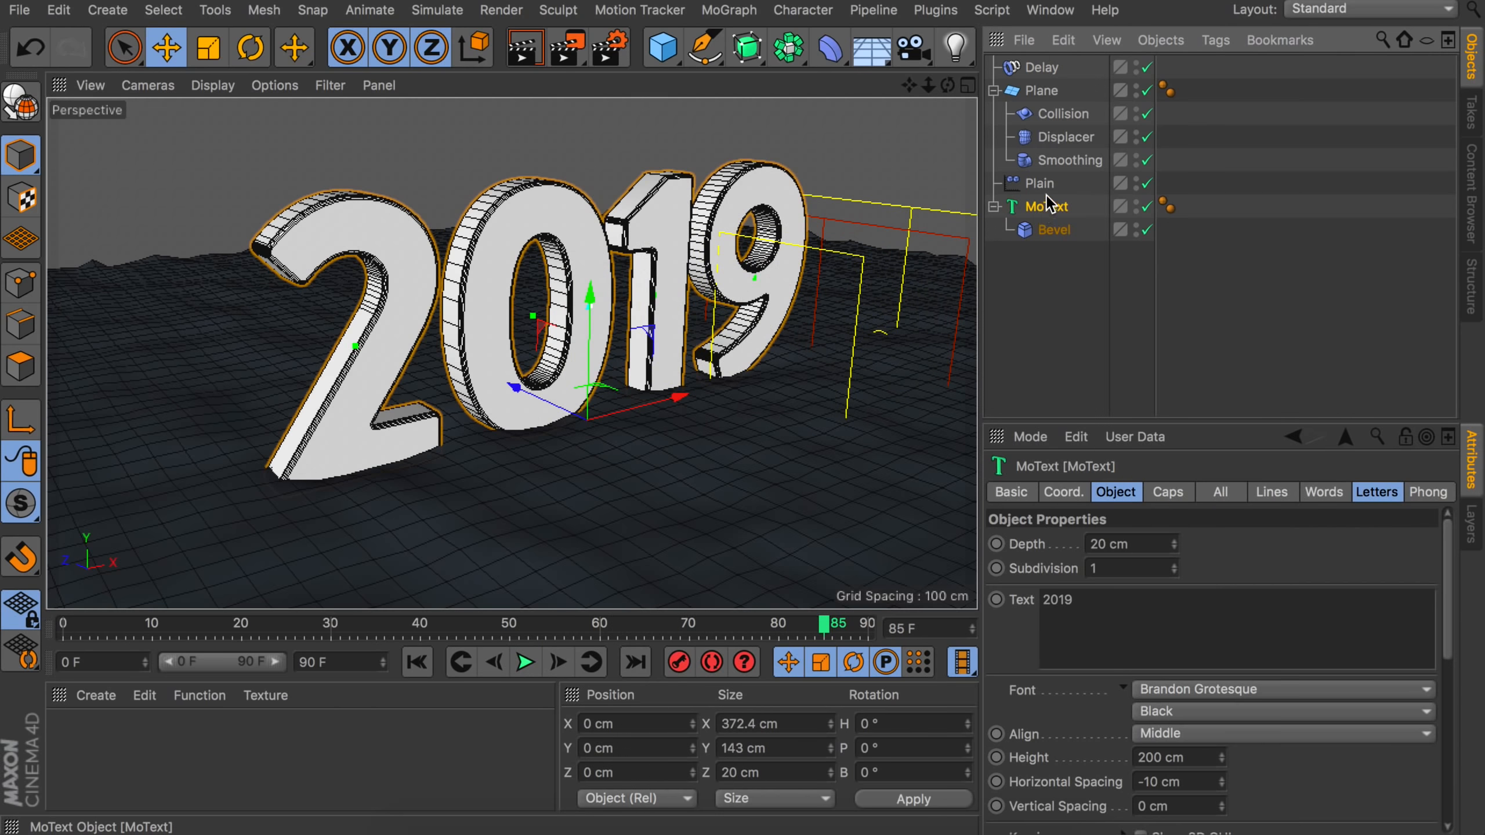
click(1378, 492)
drag(1042, 67, 1140, 579)
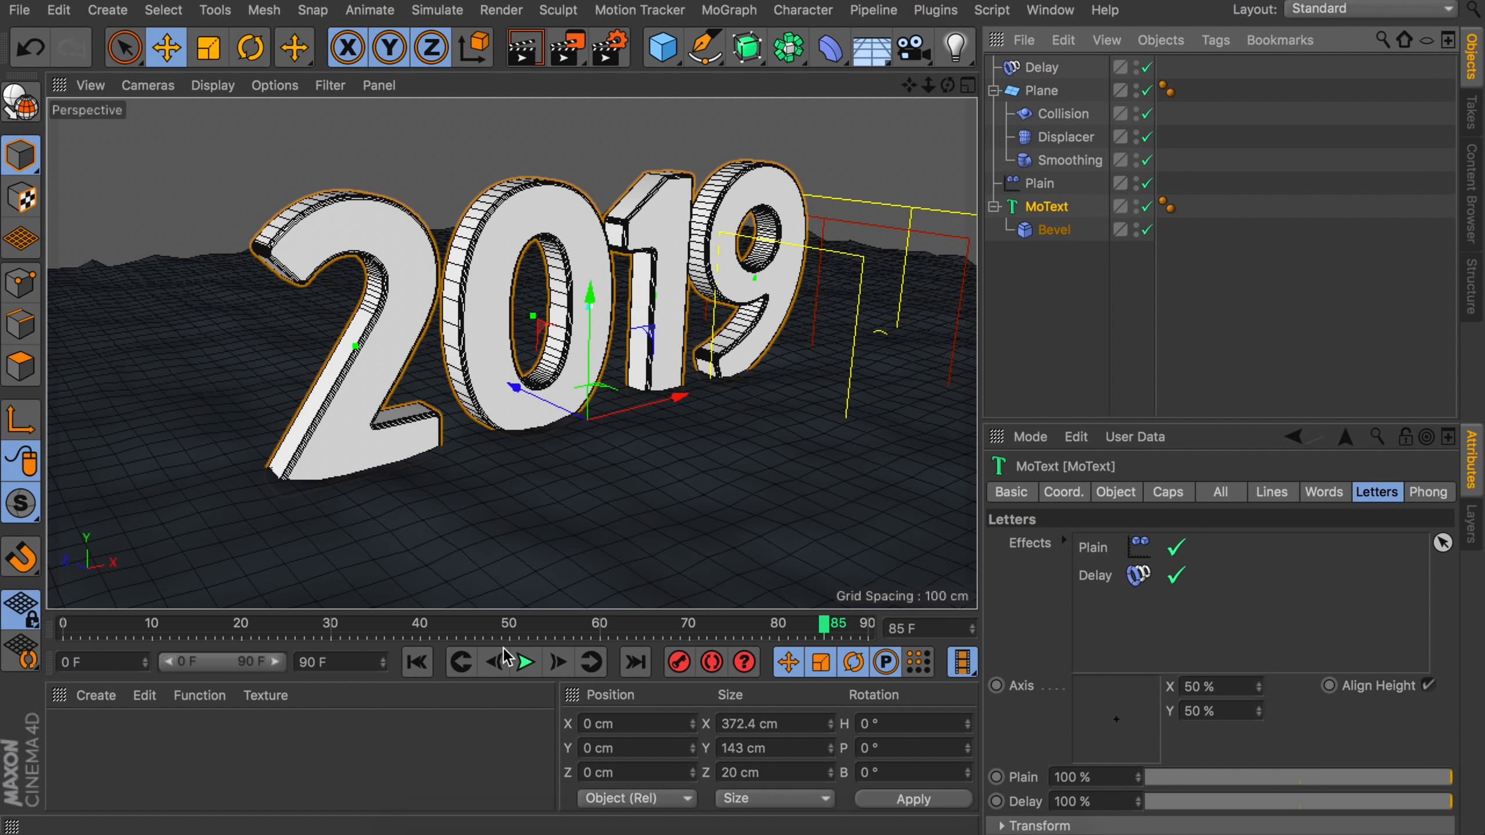
Replay the animation from the first frame to check the delayed landing of the digits.
click(525, 664)
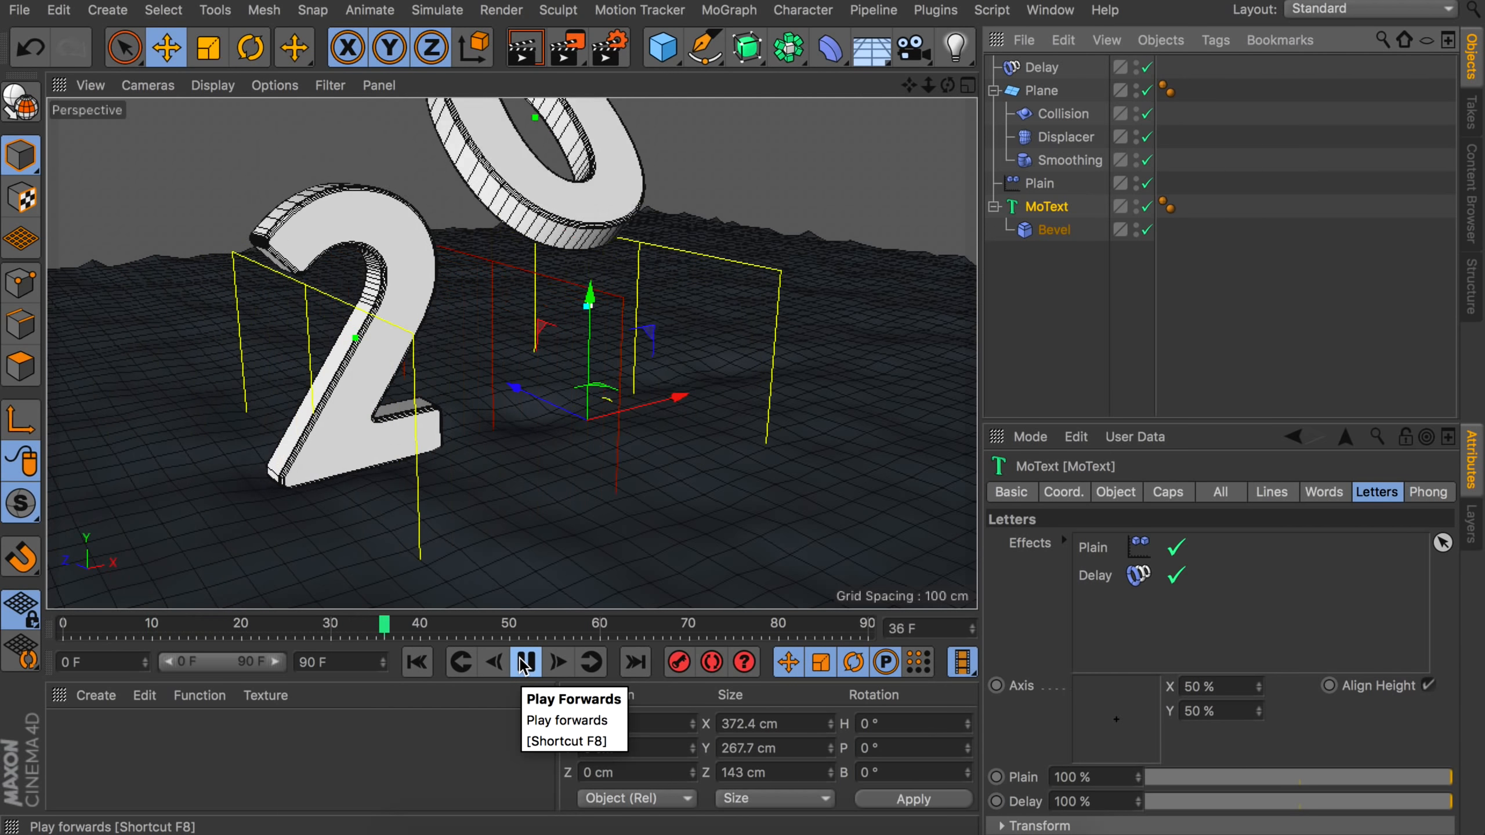
click(416, 665)
click(413, 664)
click(519, 659)
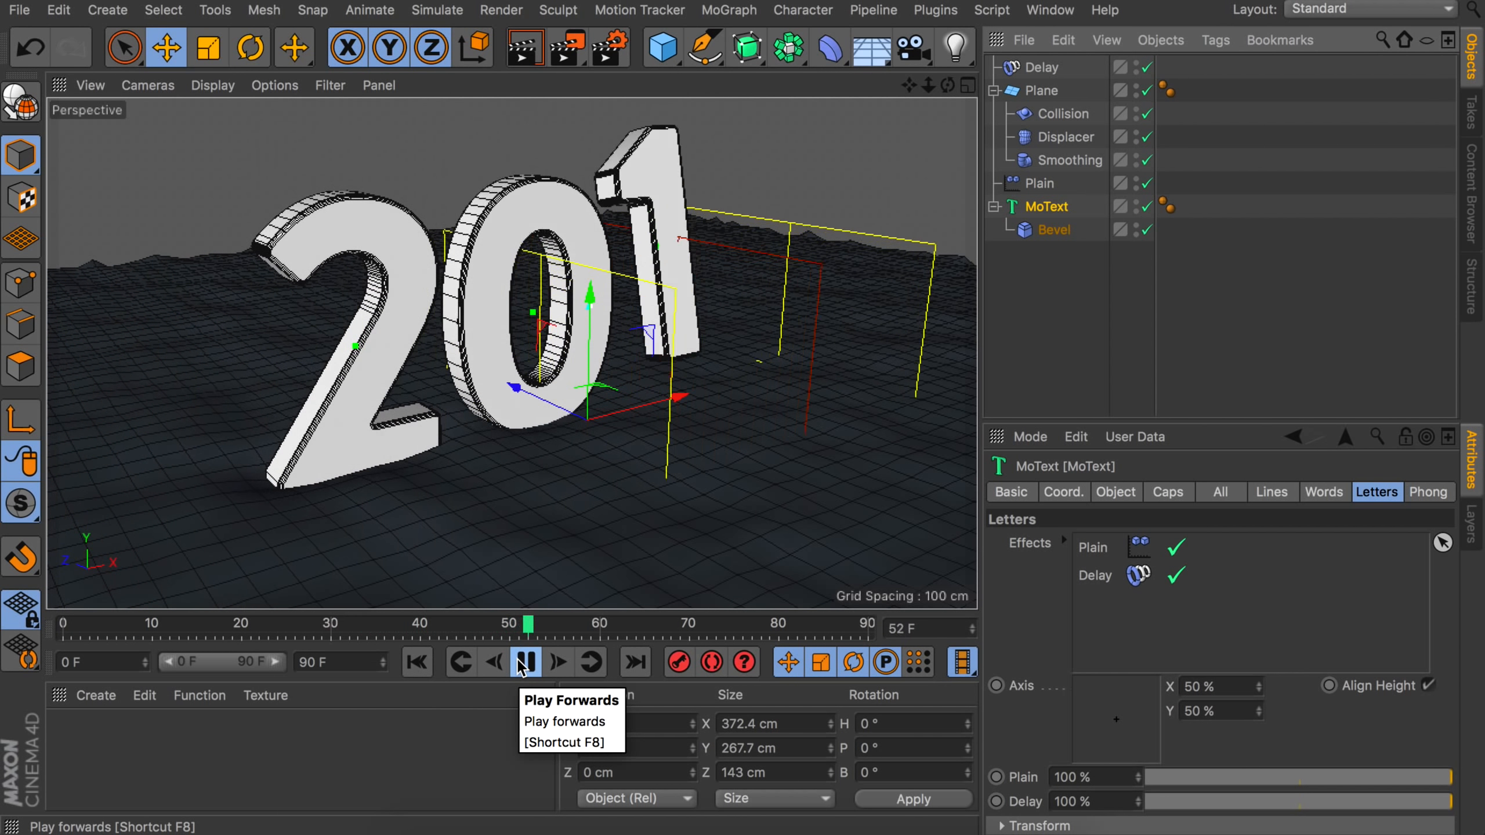
click(522, 665)
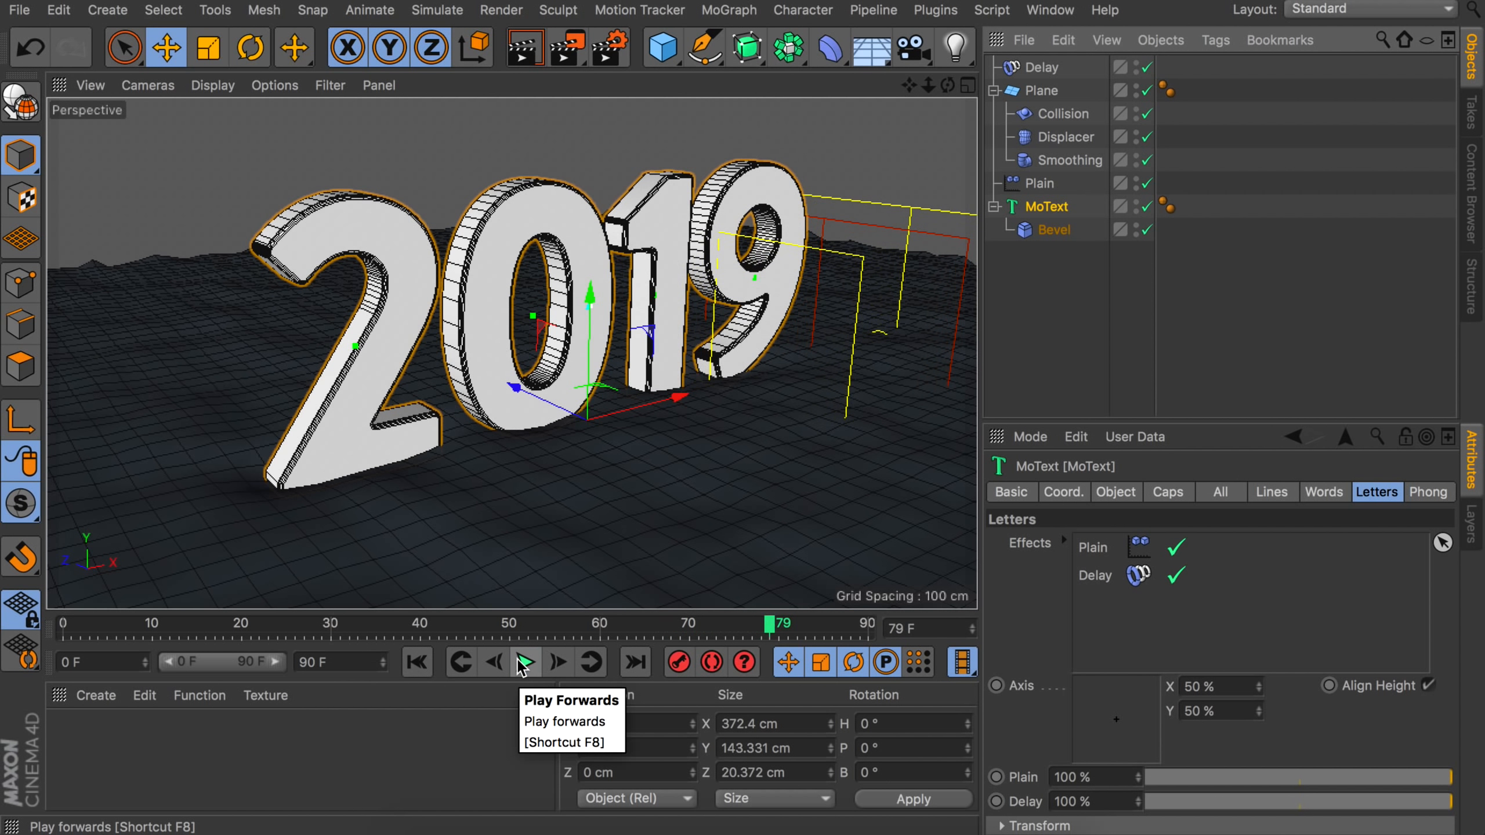
Deselect all objects, create a new material and open it for editing.
click(1057, 328)
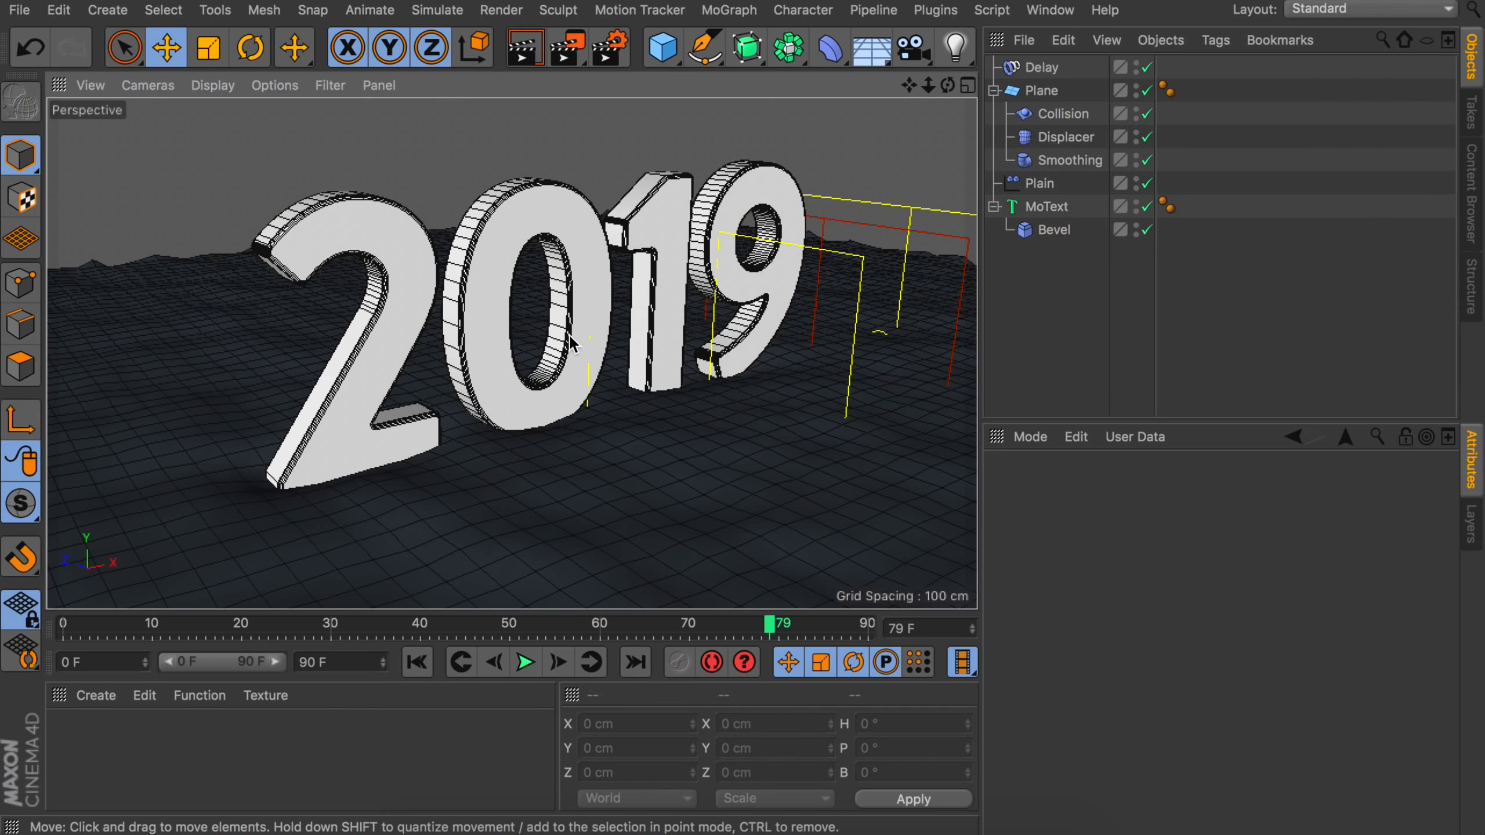
alt+middle_drag(731, 460, 567, 373)
alt+drag(567, 373, 571, 387)
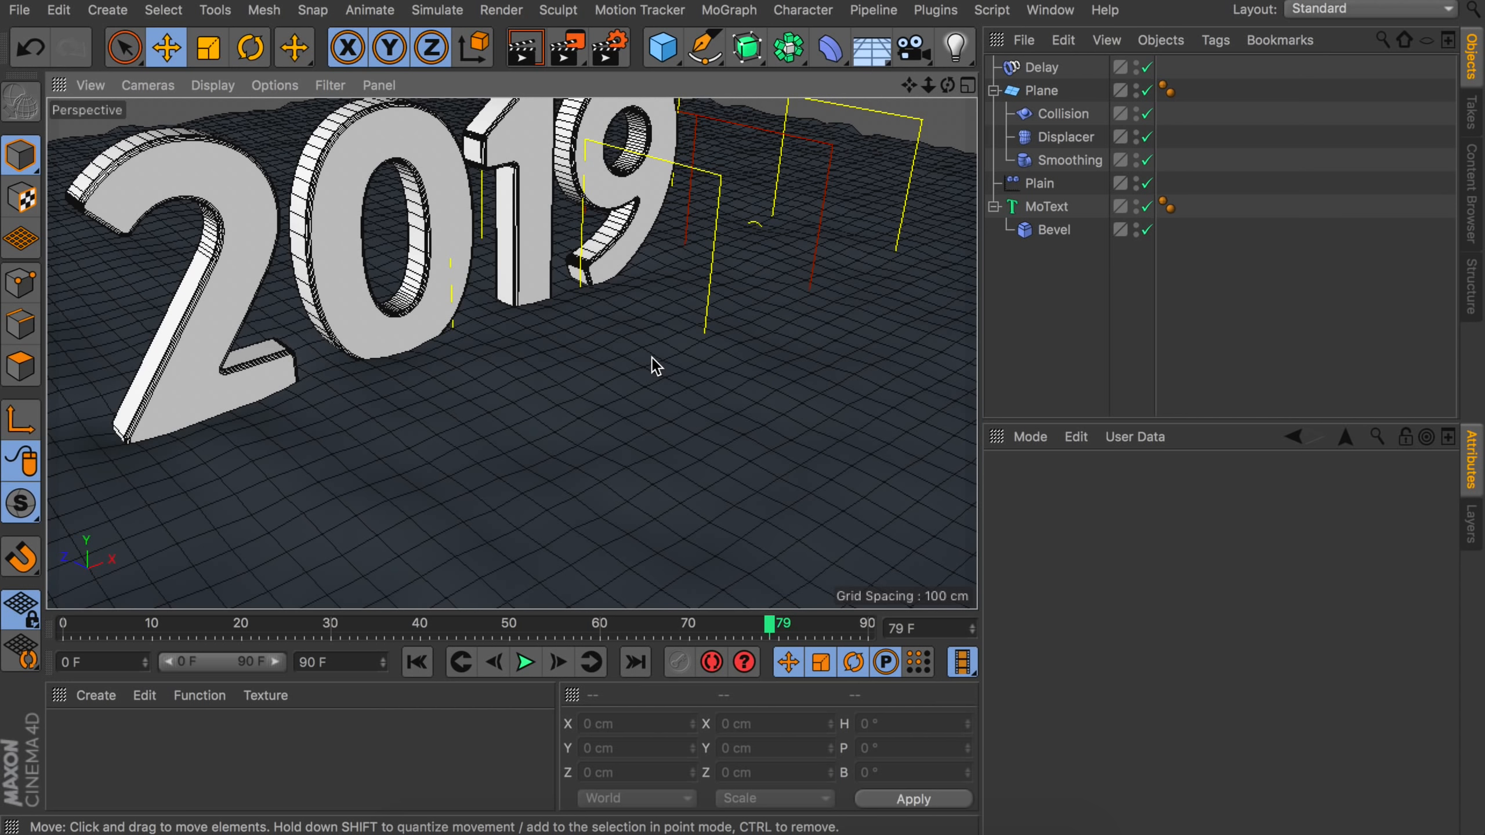
double_click(374, 736)
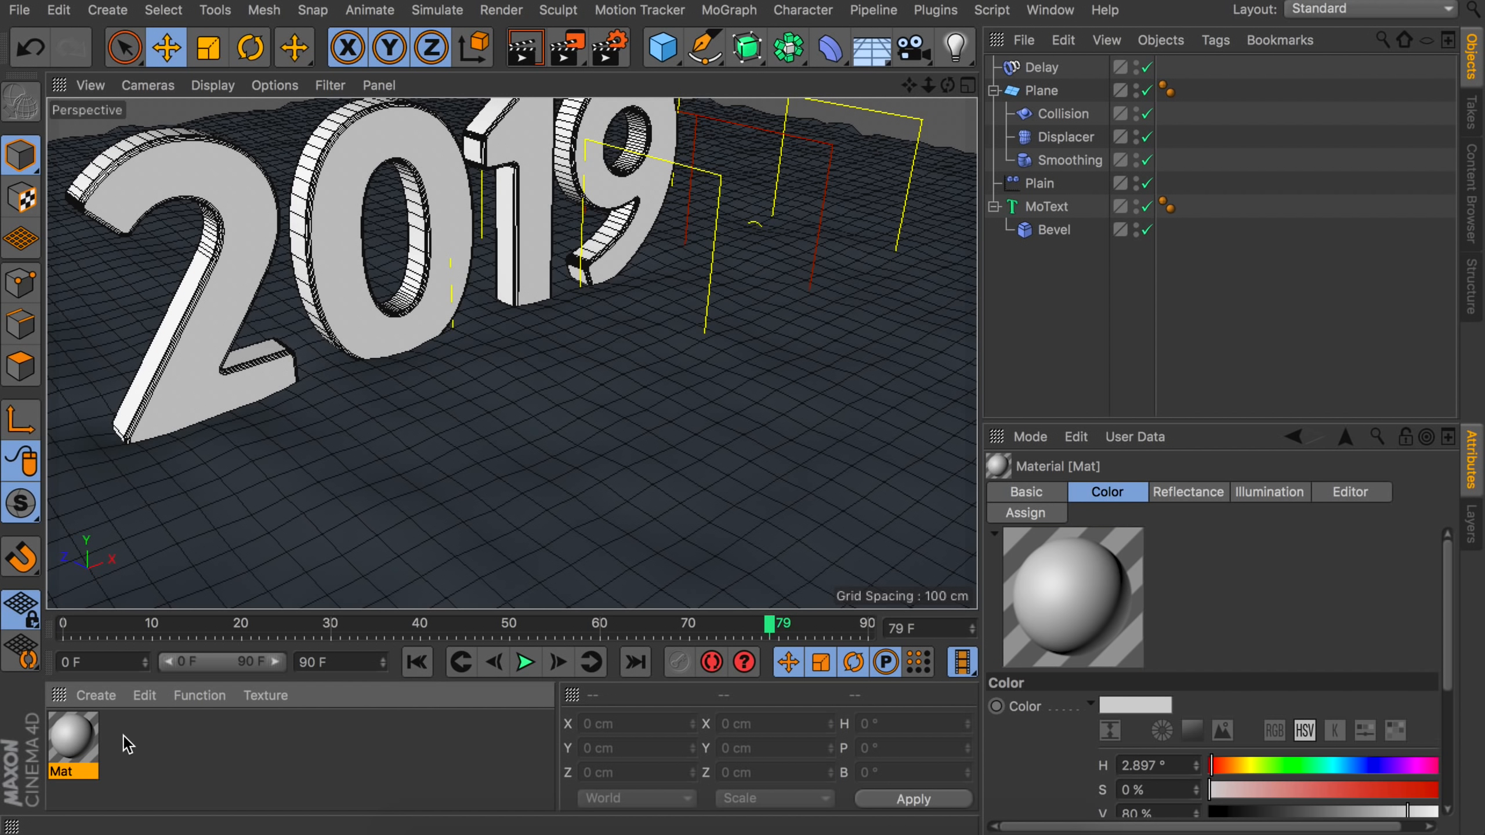
double_click(73, 738)
Set the new material's color to hue 193°, saturation 5% and value 97%.
click(386, 303)
click(724, 198)
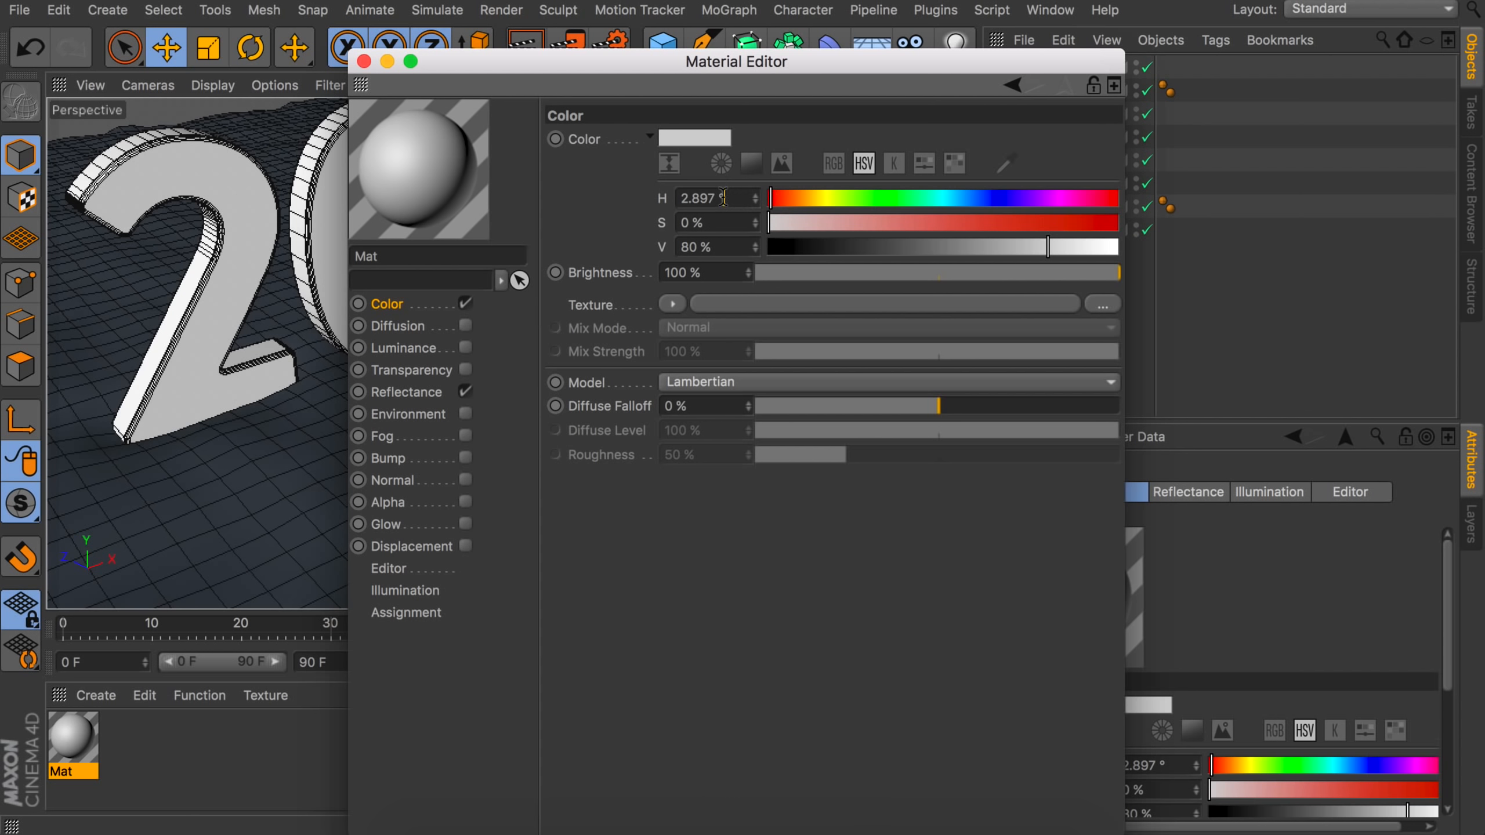
text(193)
key(Tab)
text(5)
key(Tab)
text(9)
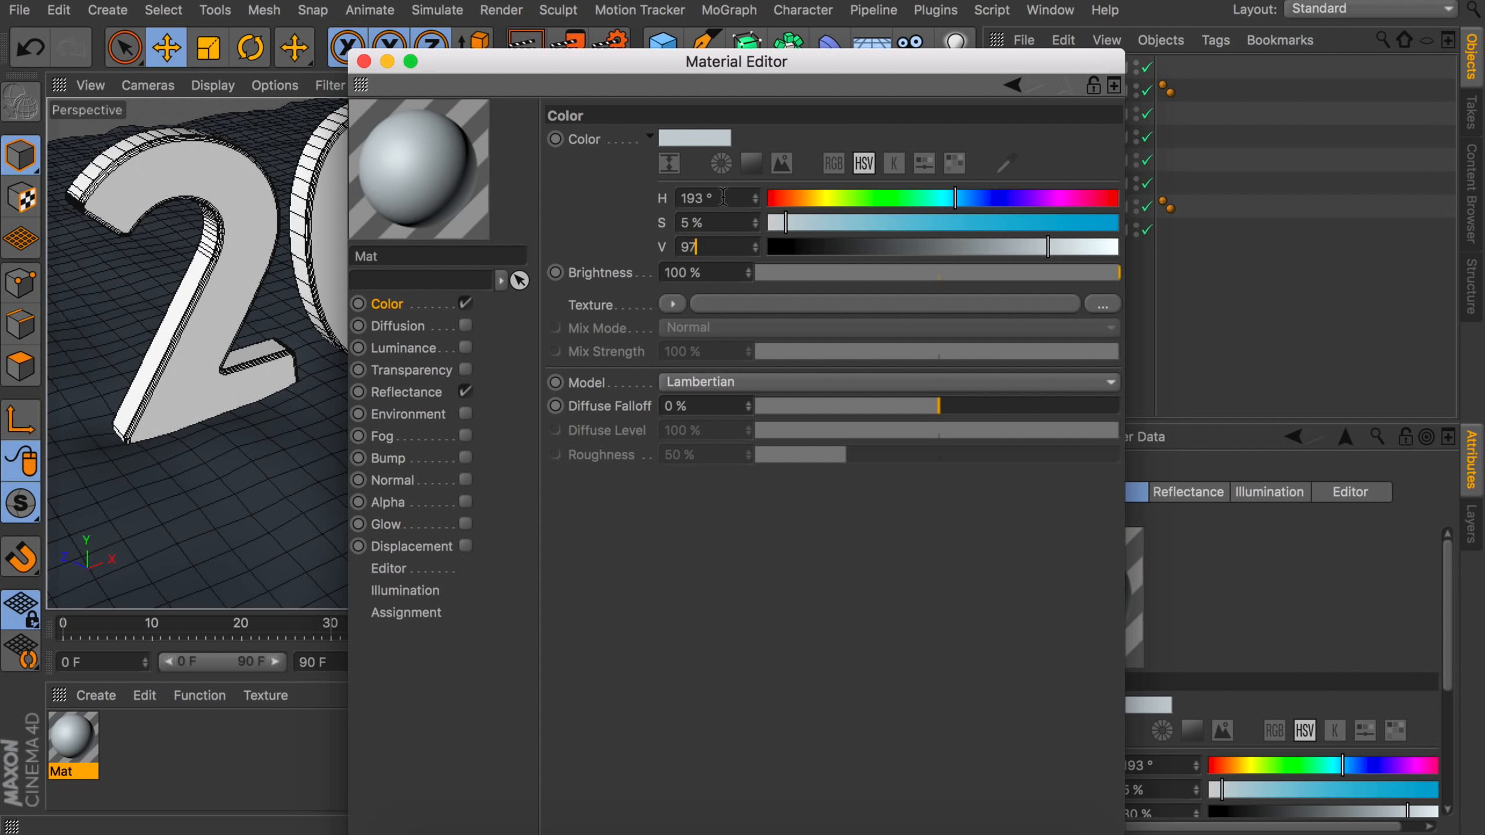
text(7)
key(Return)
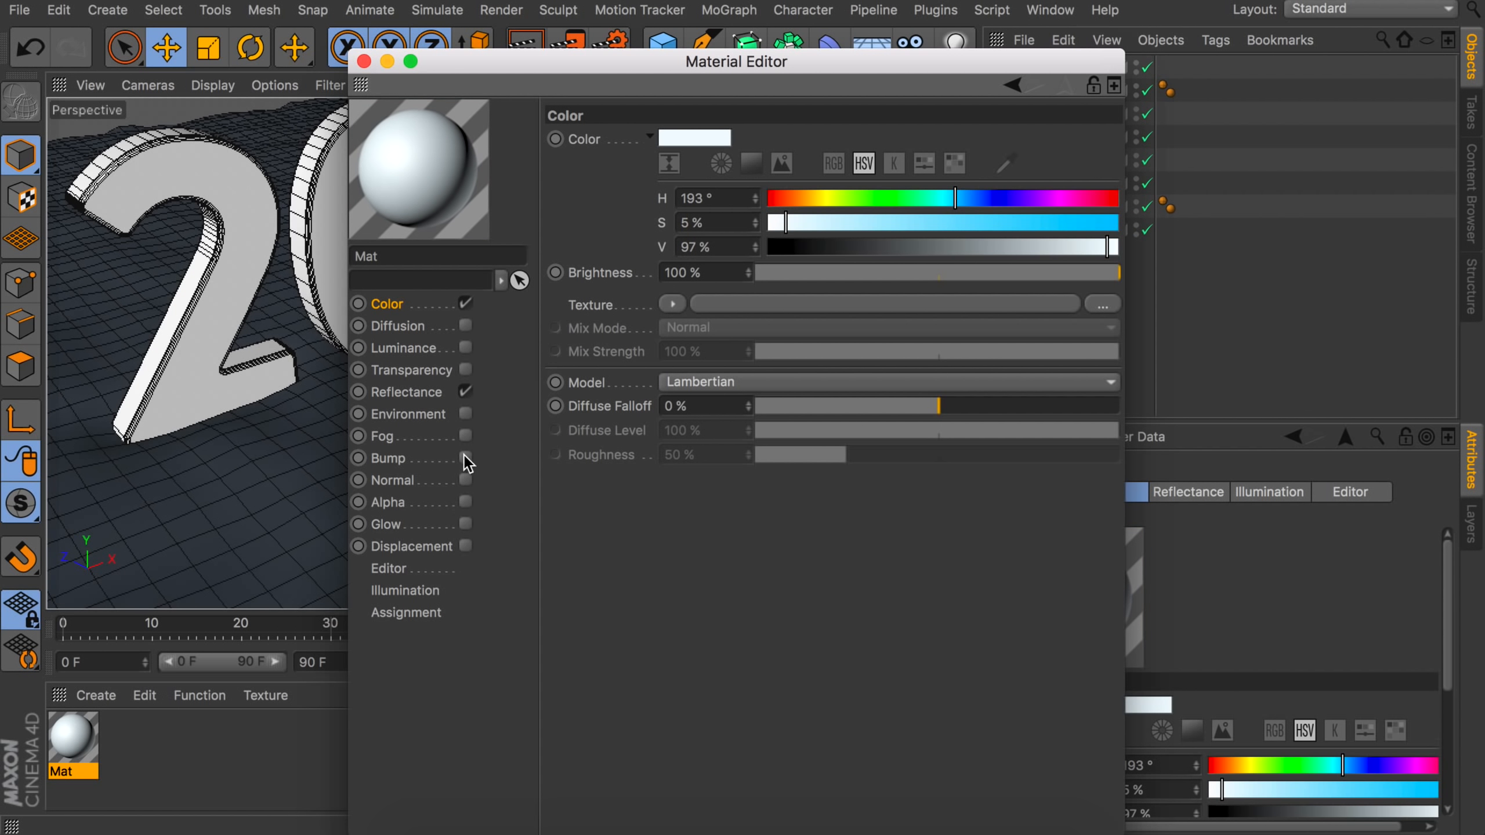
Enable the material's Displacement channel and load a Noise shader as its texture.
click(465, 546)
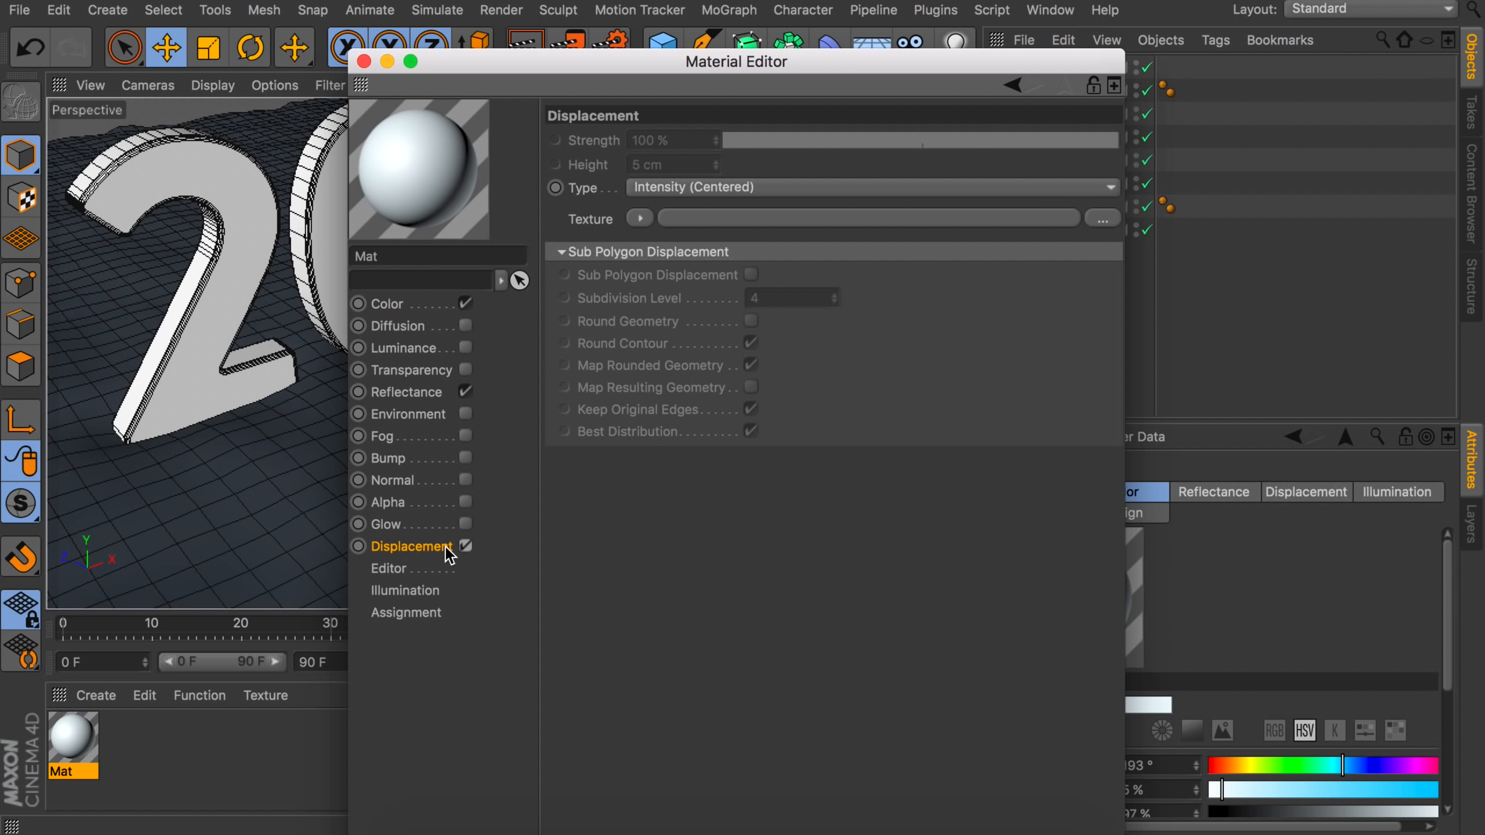
click(641, 218)
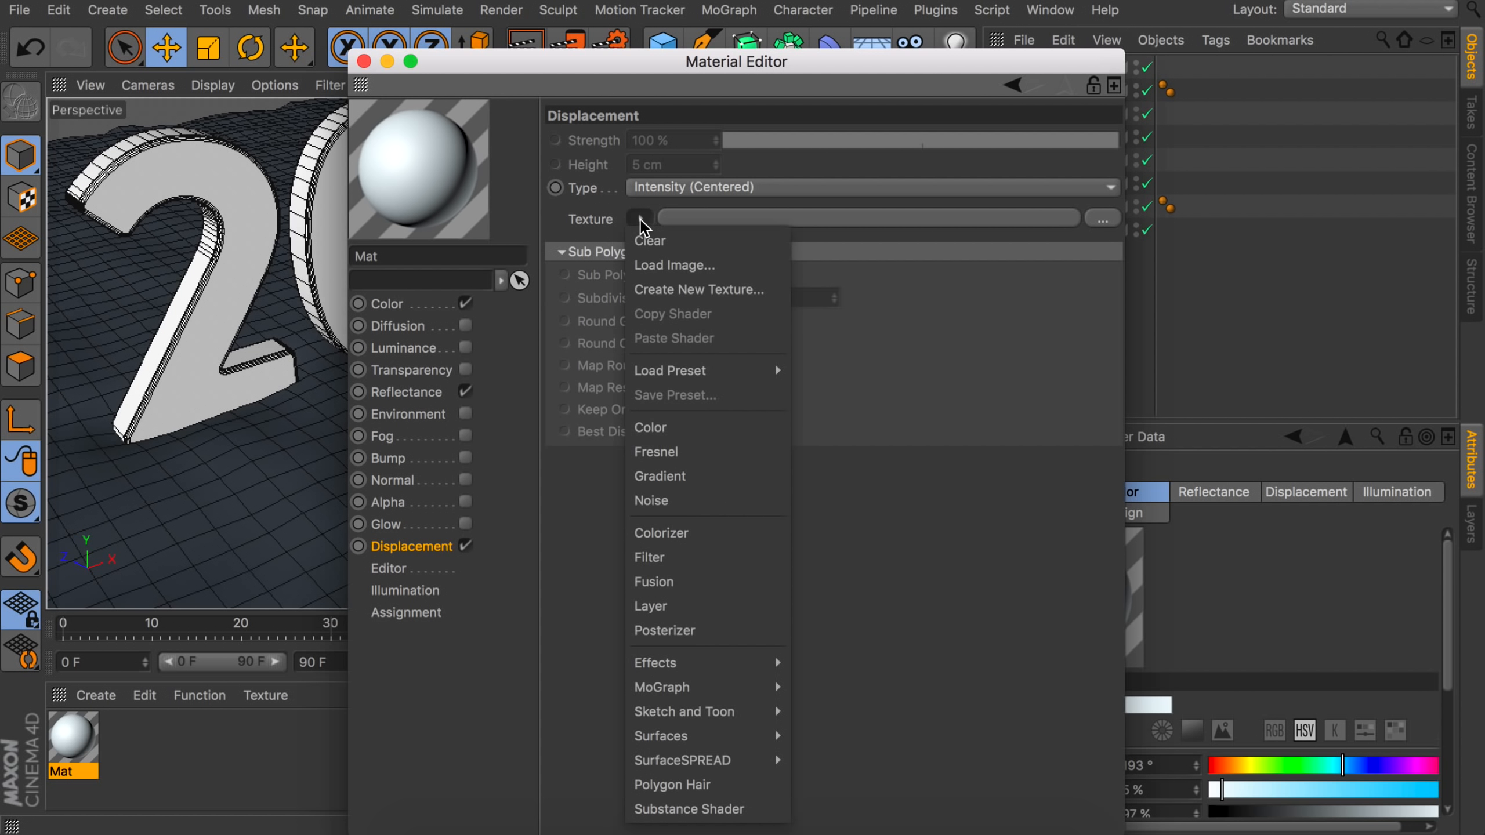
click(679, 503)
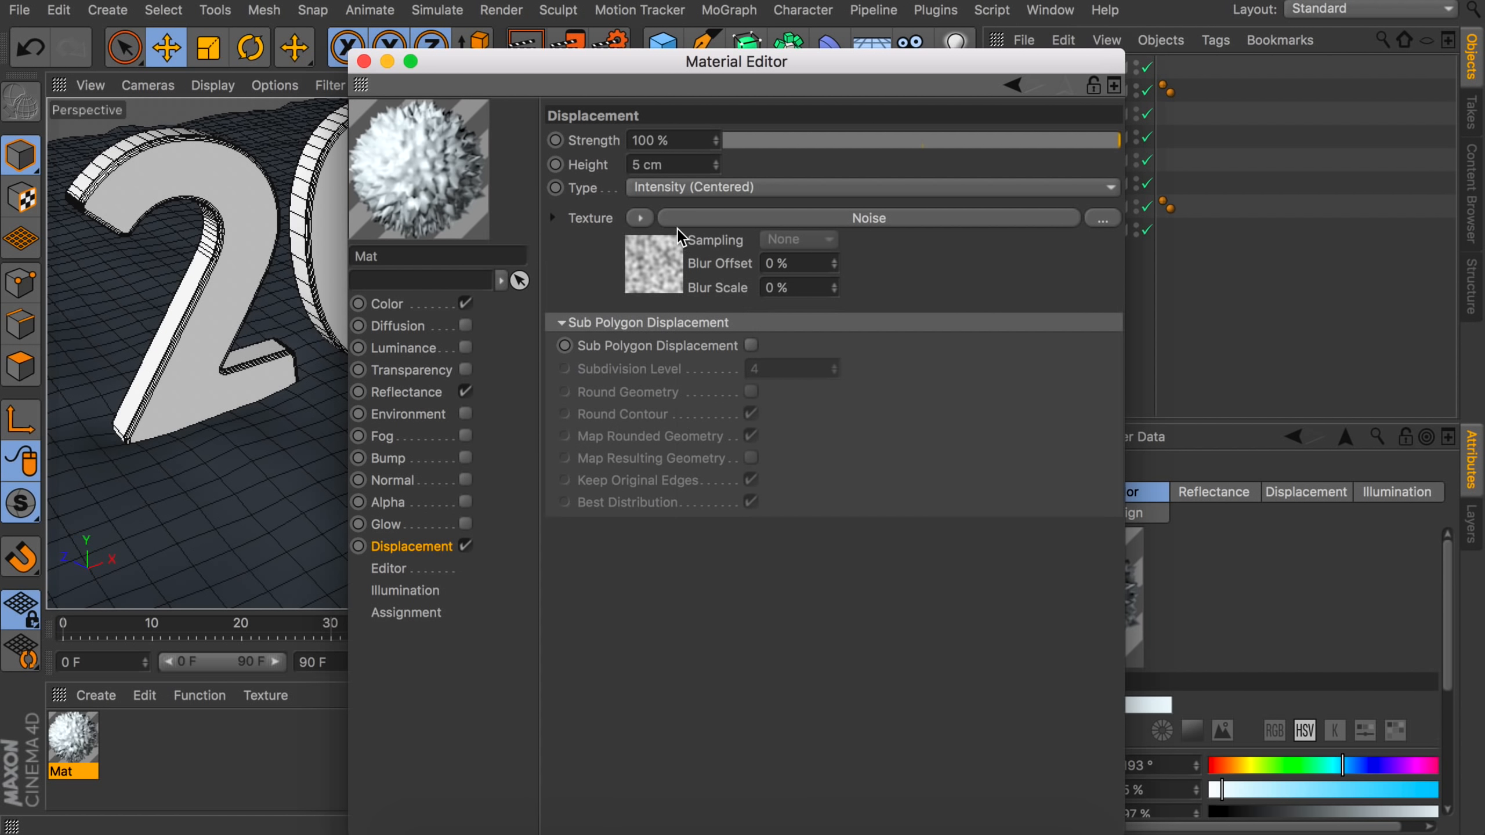
Change the displacement noise type to Luka and lower its High Clip to 40%.
click(667, 260)
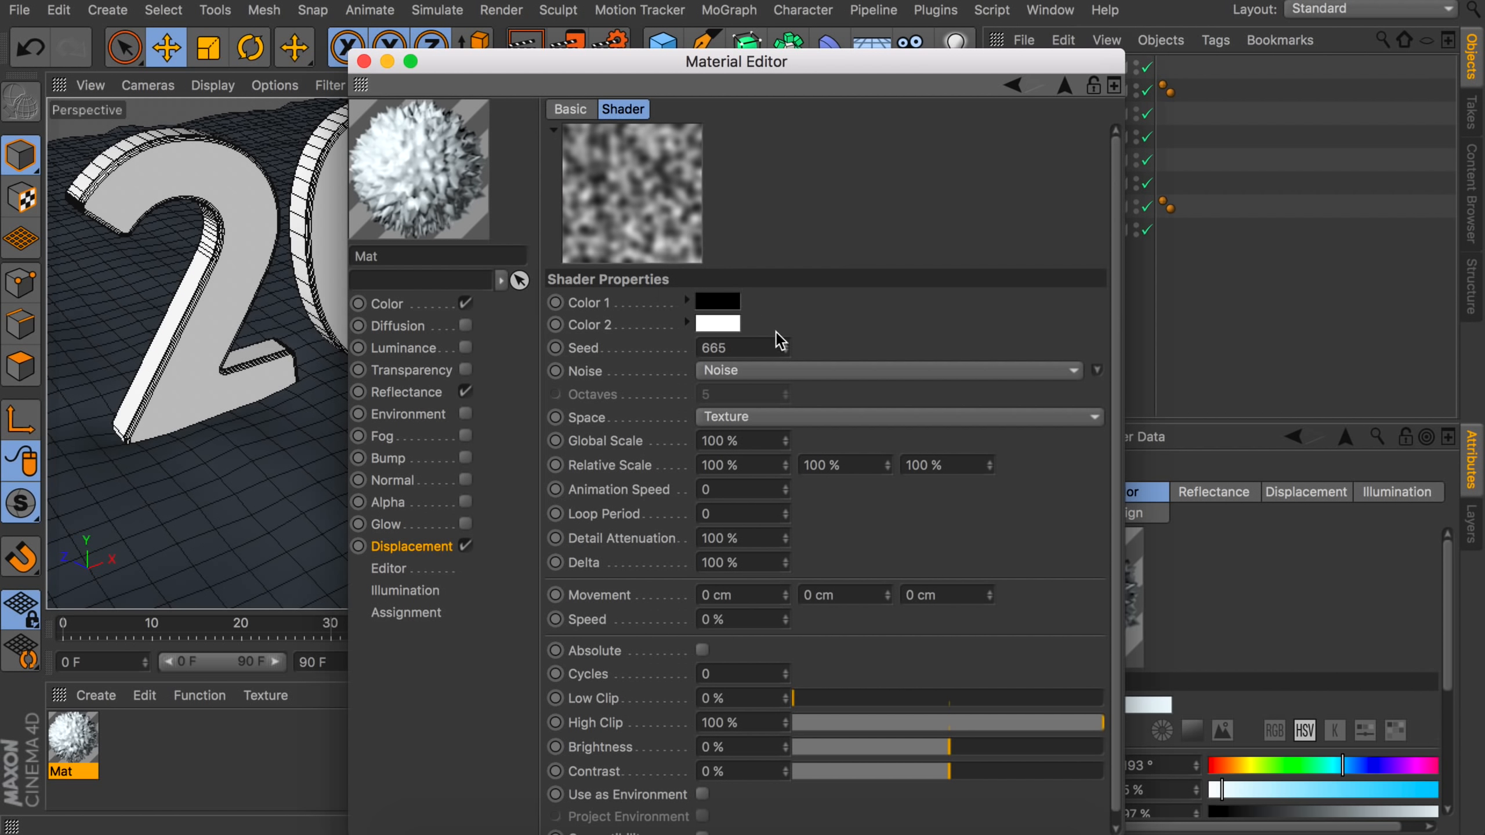
click(1098, 371)
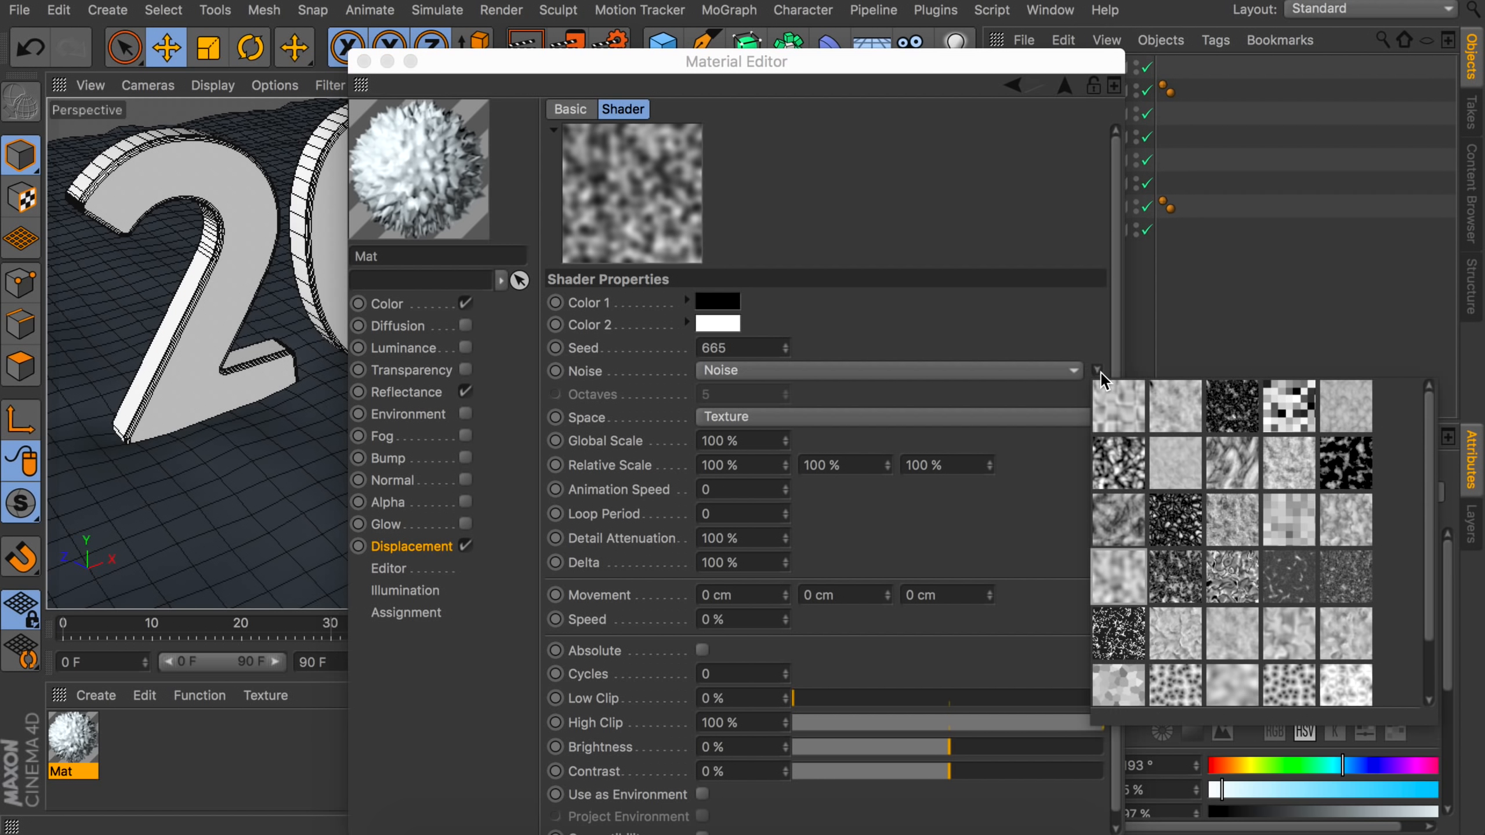
click(1240, 523)
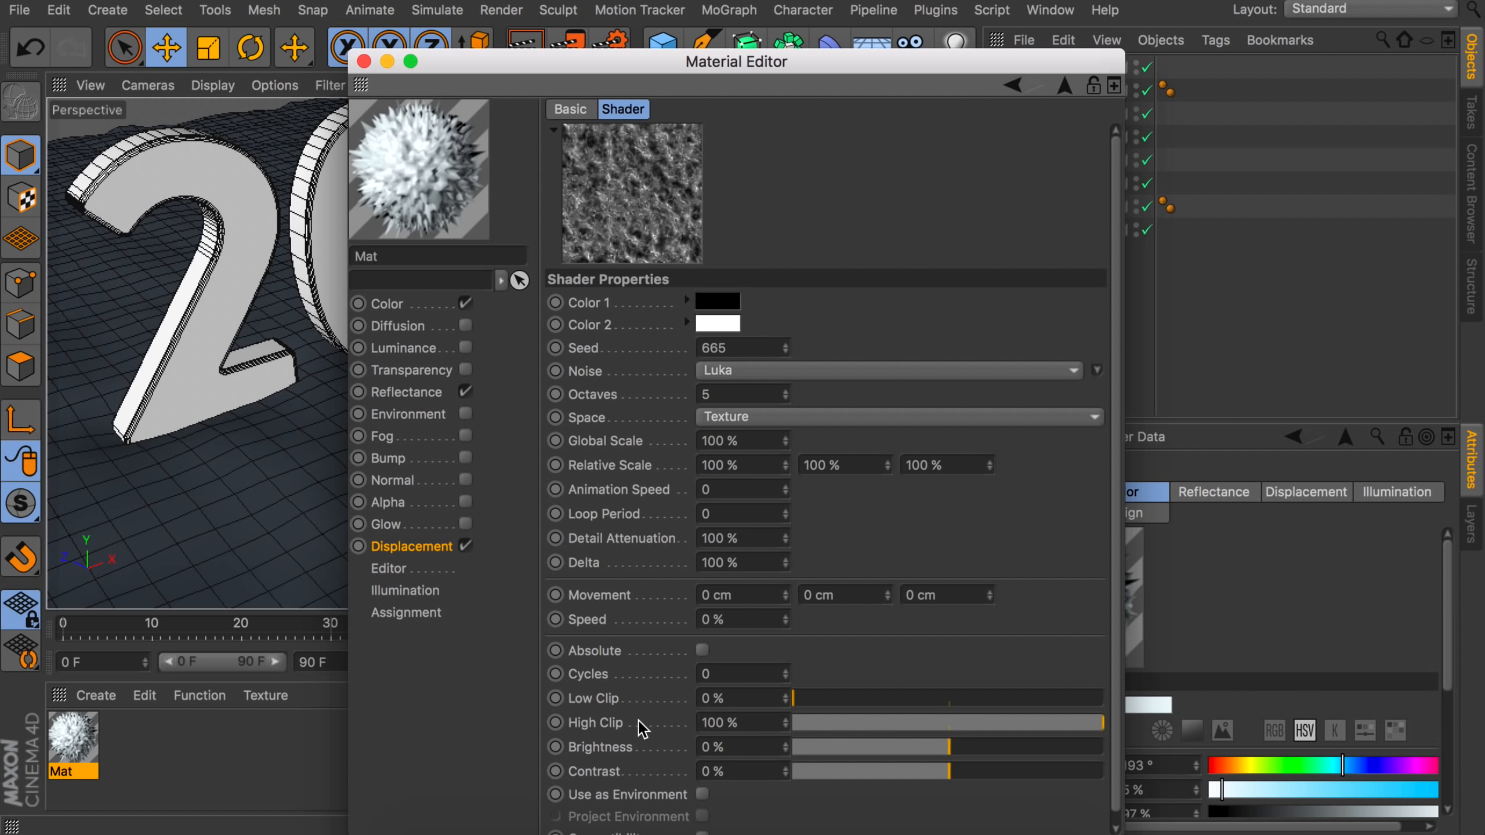
drag(1059, 730, 919, 733)
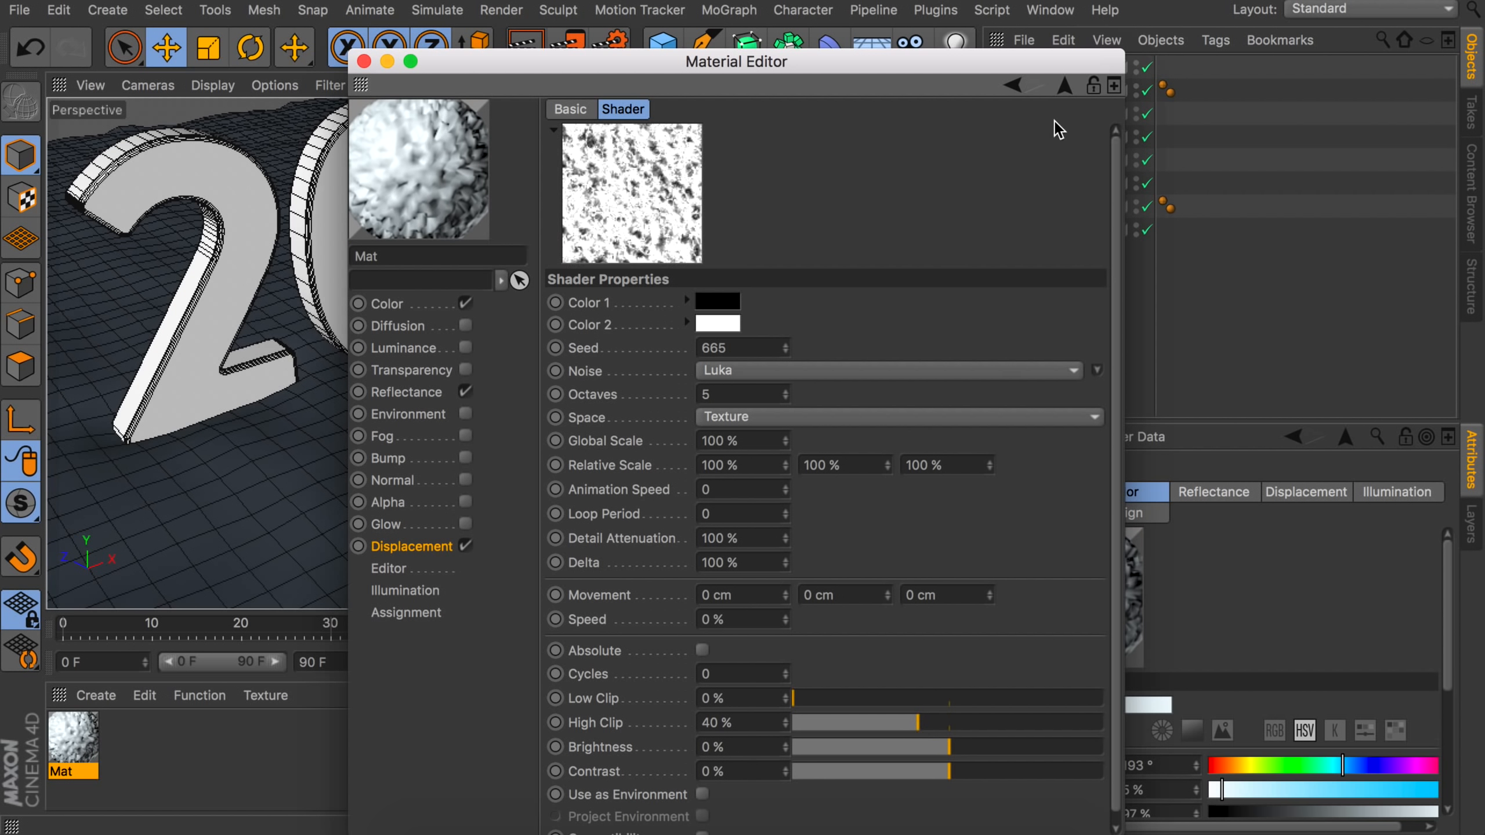
click(1061, 87)
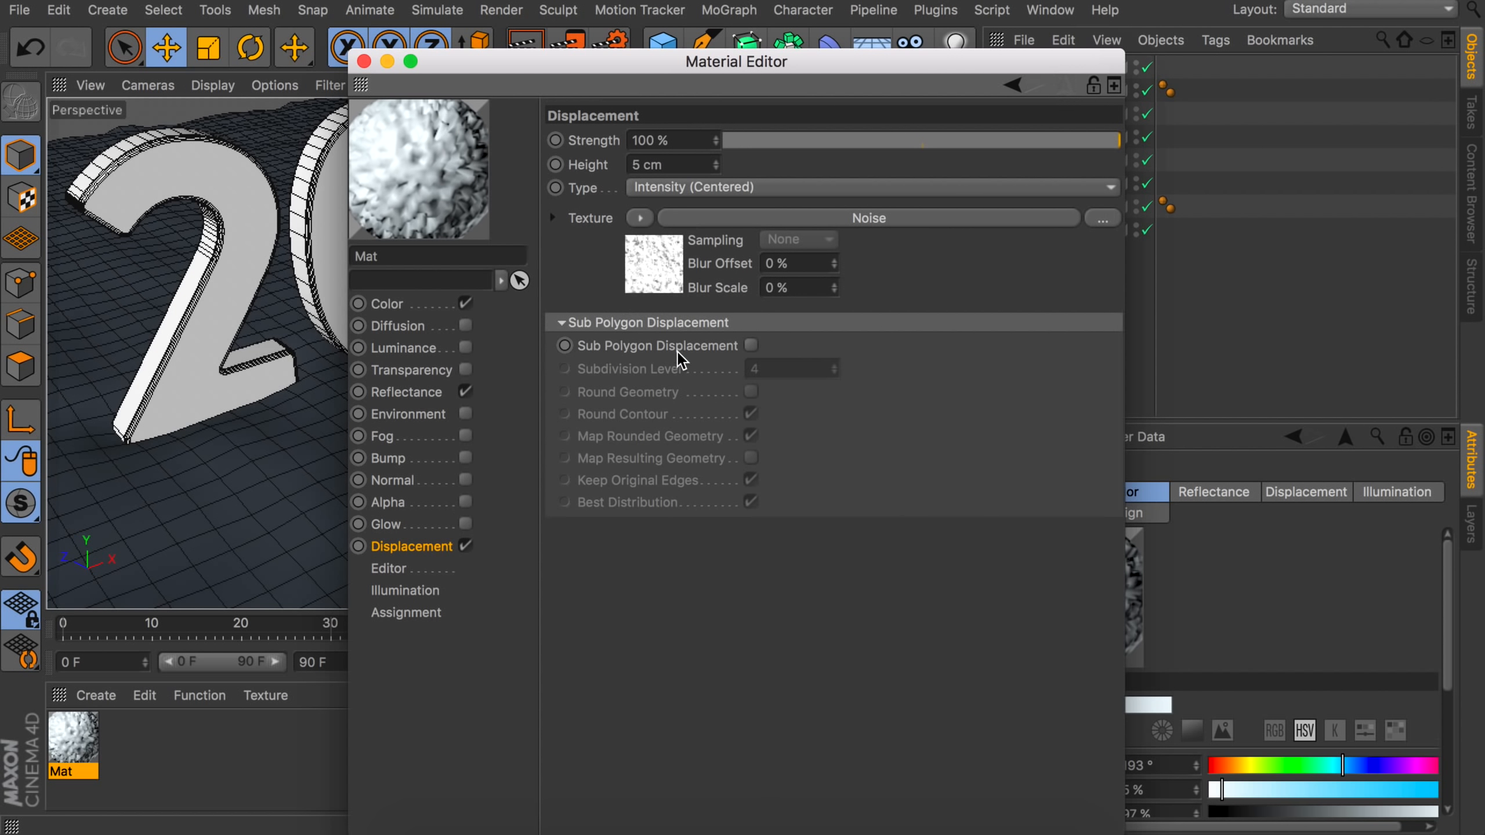
Enable Sub Polygon Displacement for the material with a subdivision level of 2.
click(751, 346)
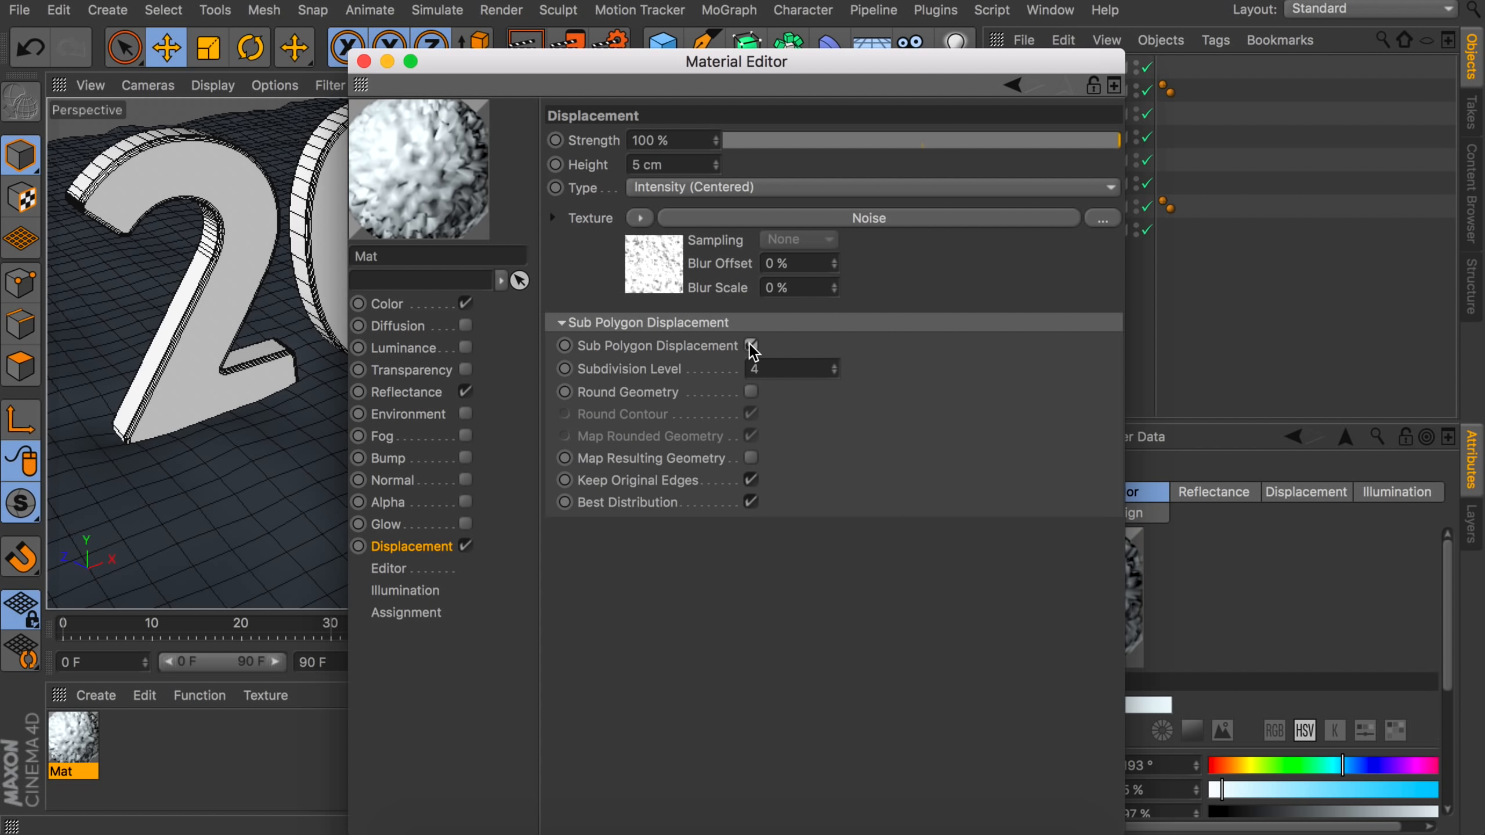
drag(543, 61, 696, 19)
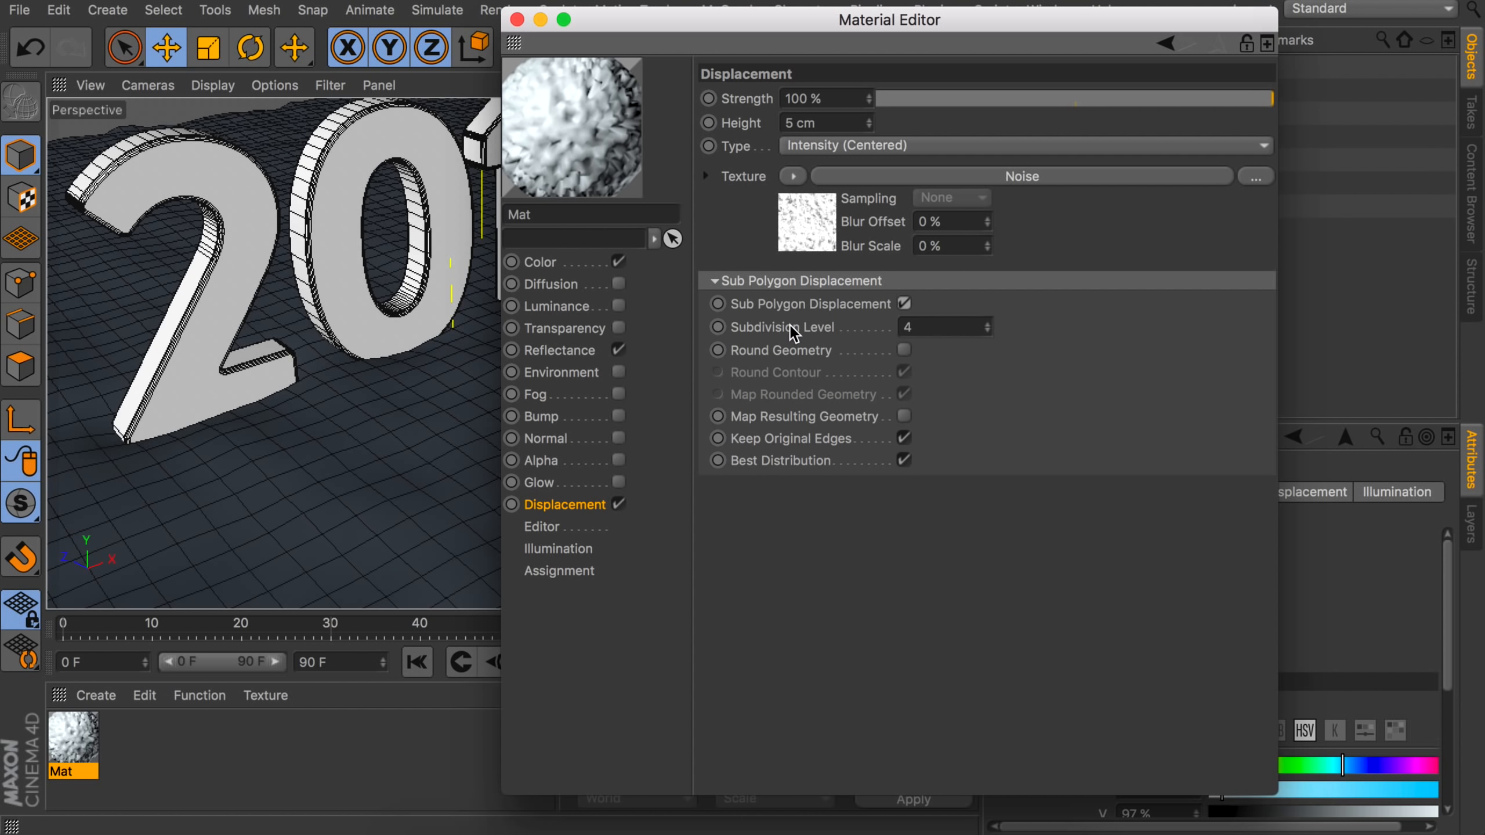
click(919, 329)
key(BackSpace)
text(2)
key(Return)
Set the displacement height to 1 cm and its strength to 50%.
double_click(816, 124)
text(1)
key(Return)
double_click(824, 99)
text(50)
key(Return)
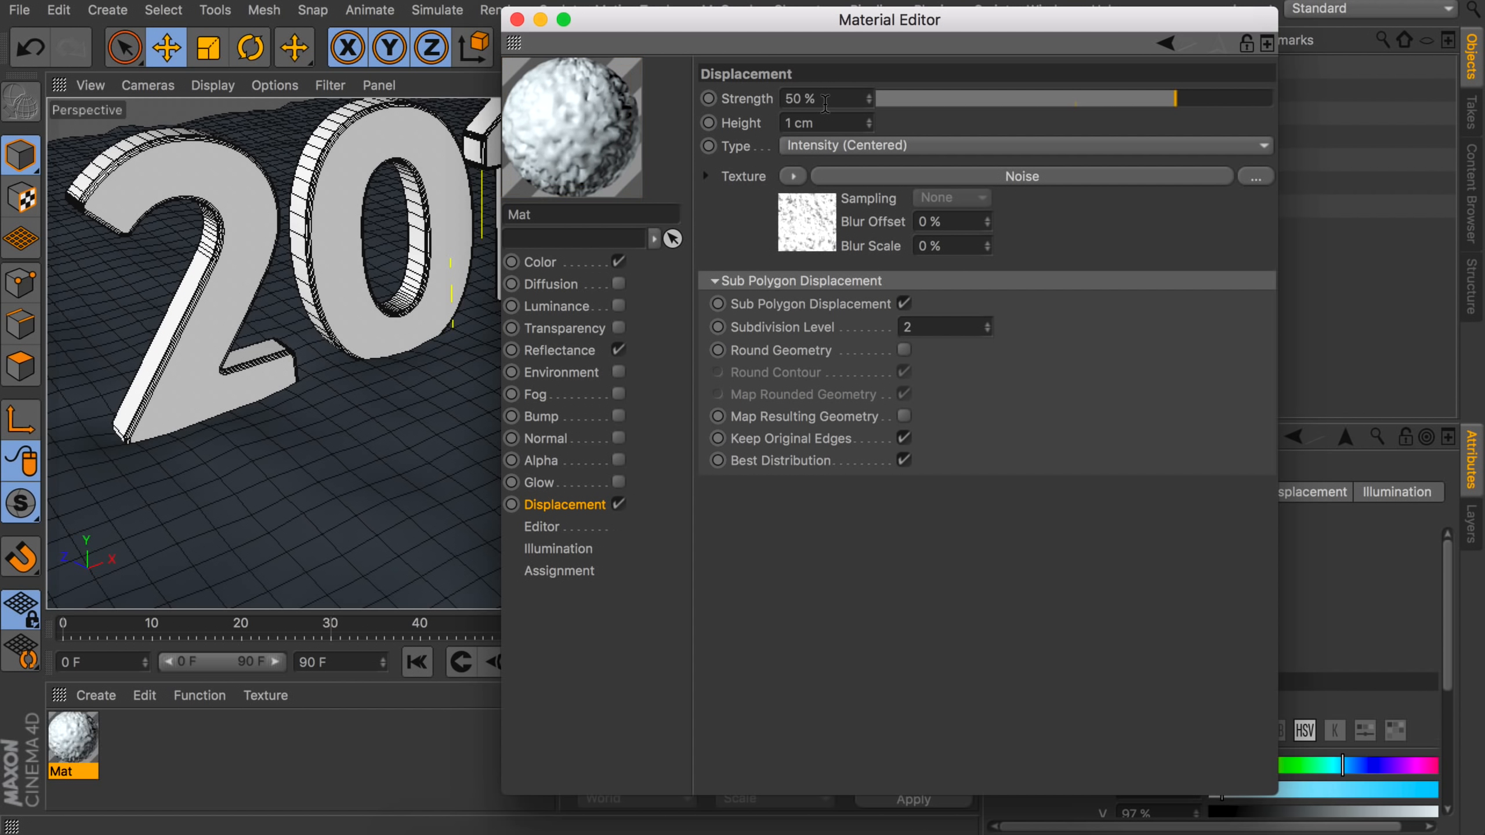
Close the material settings, assign Mat to the Plane and render the perspective view to check the floor.
click(517, 19)
drag(617, 386, 679, 353)
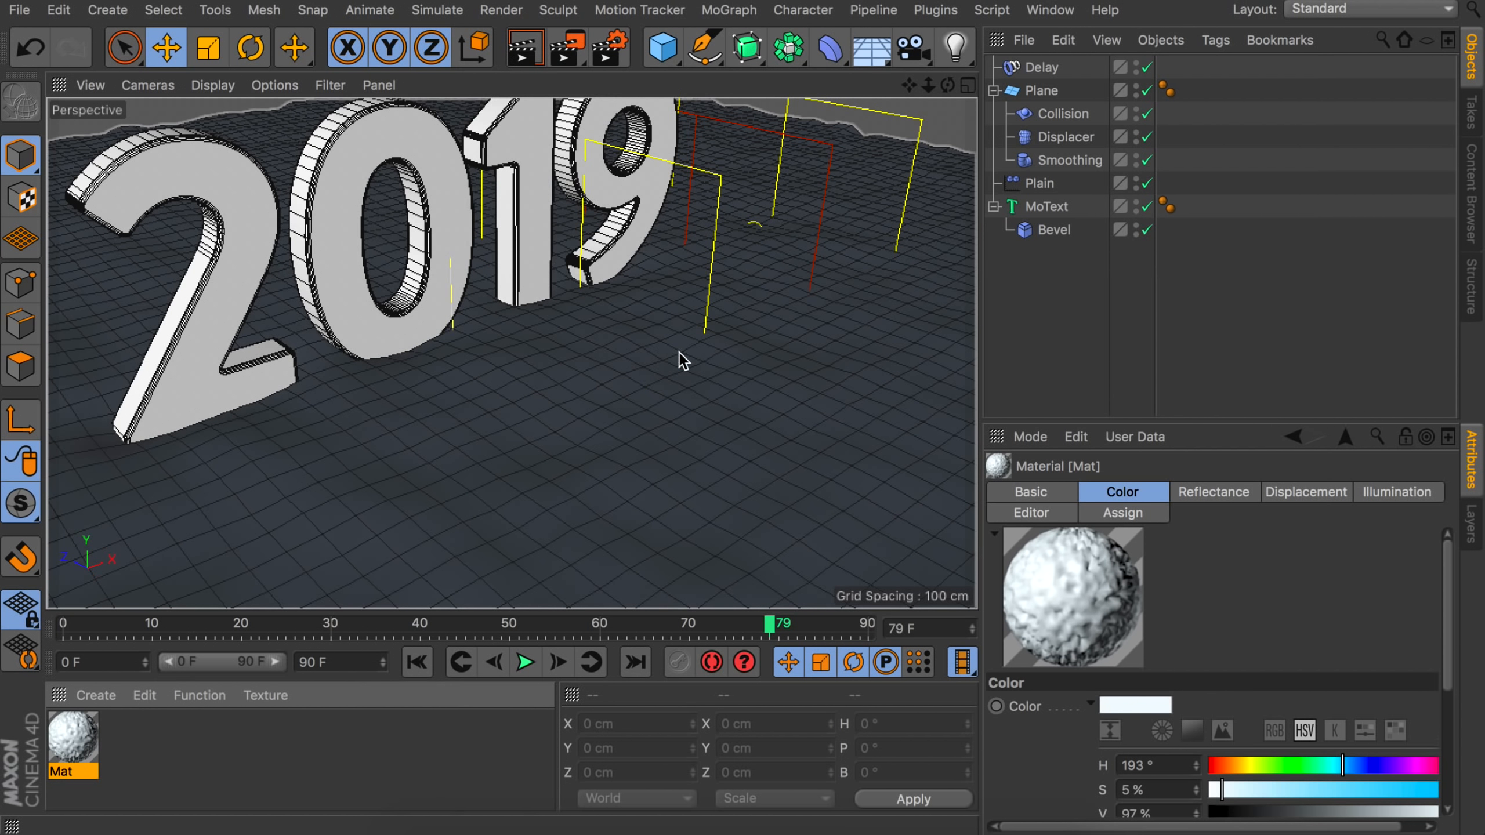
key(ctrl+r)
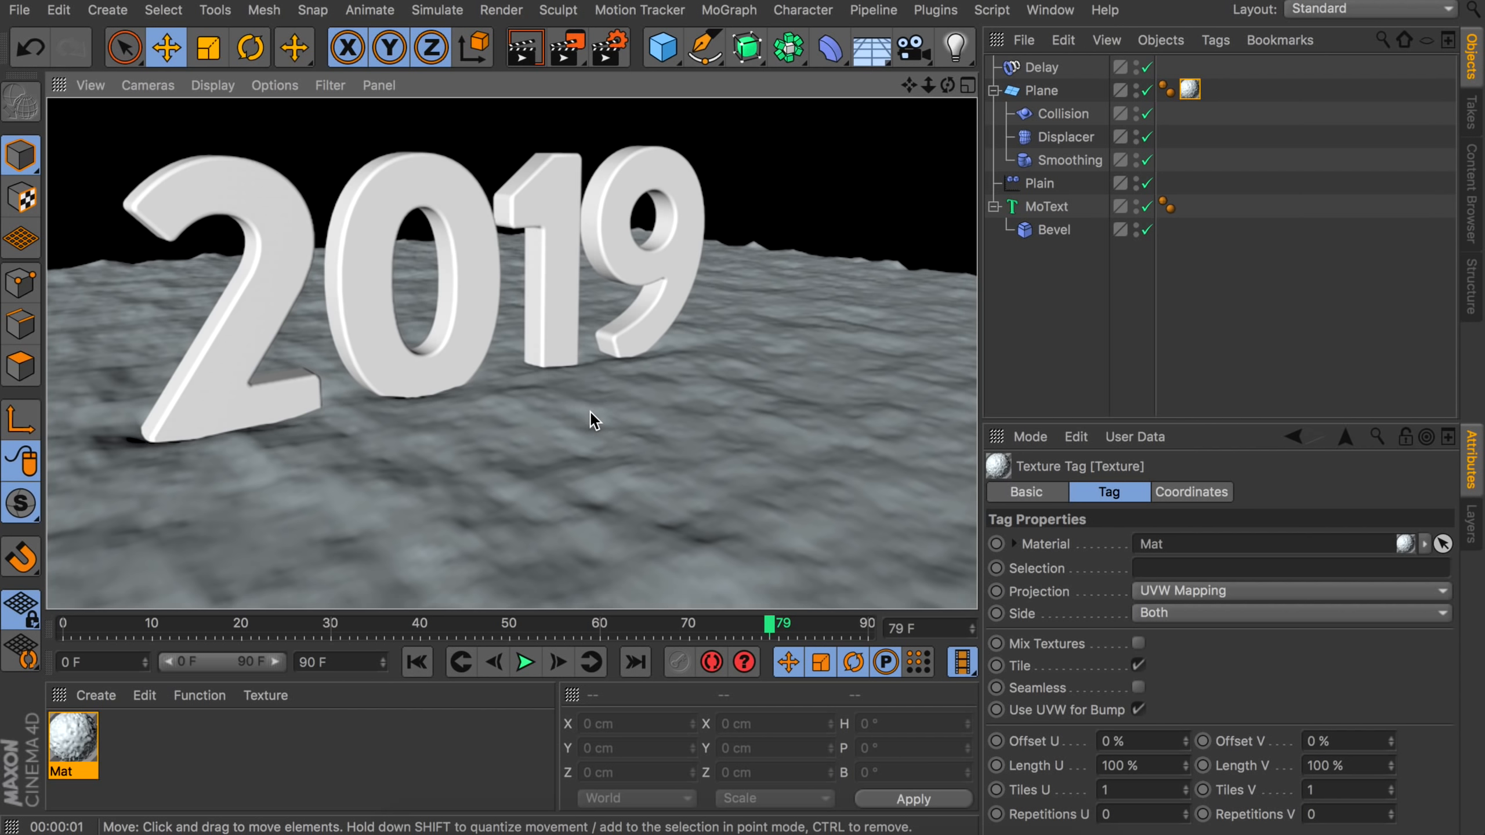
Create a second material and open its color channel for editing.
double_click(326, 732)
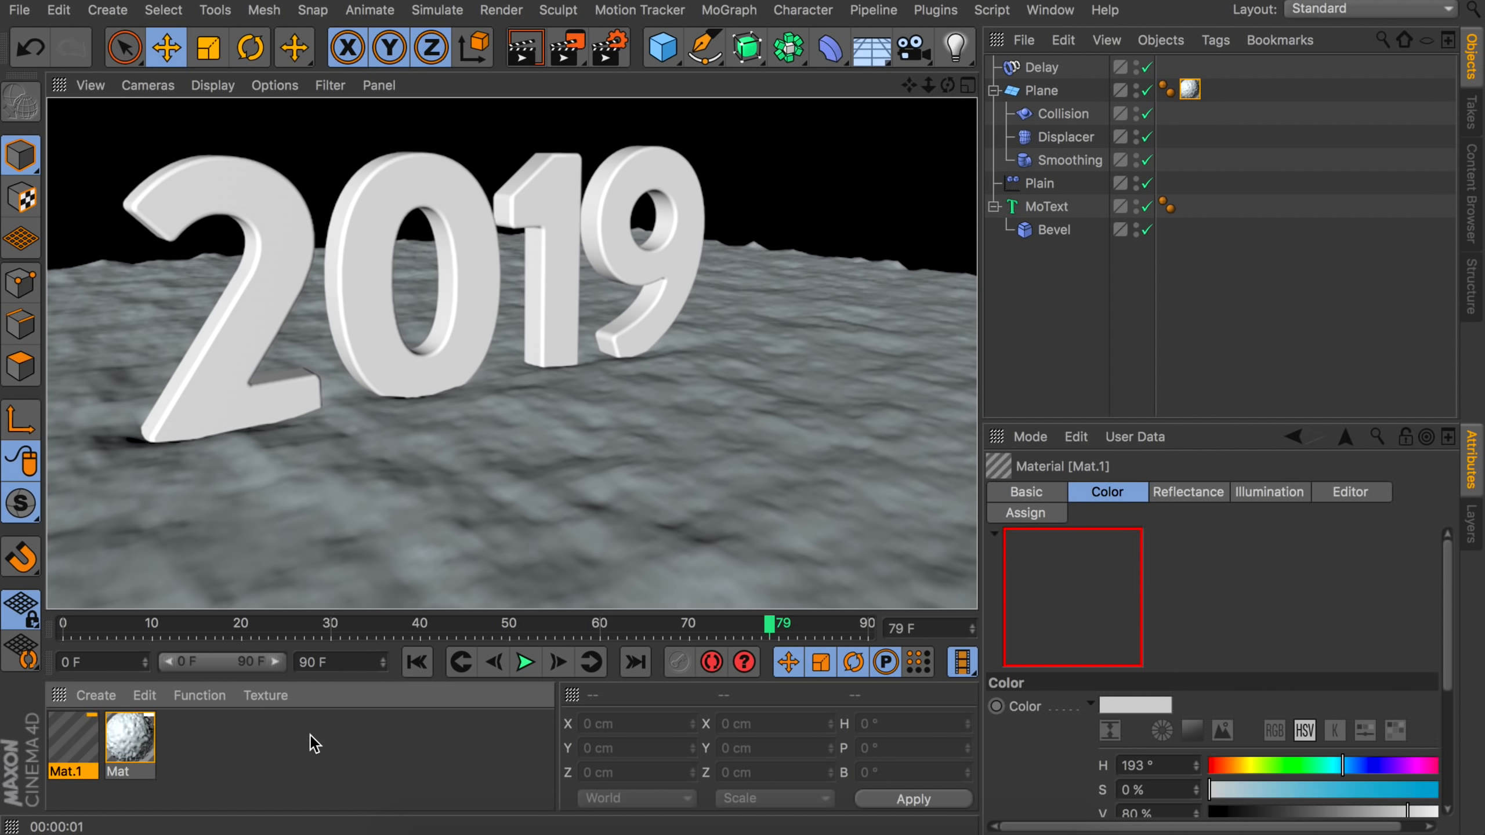
double_click(79, 734)
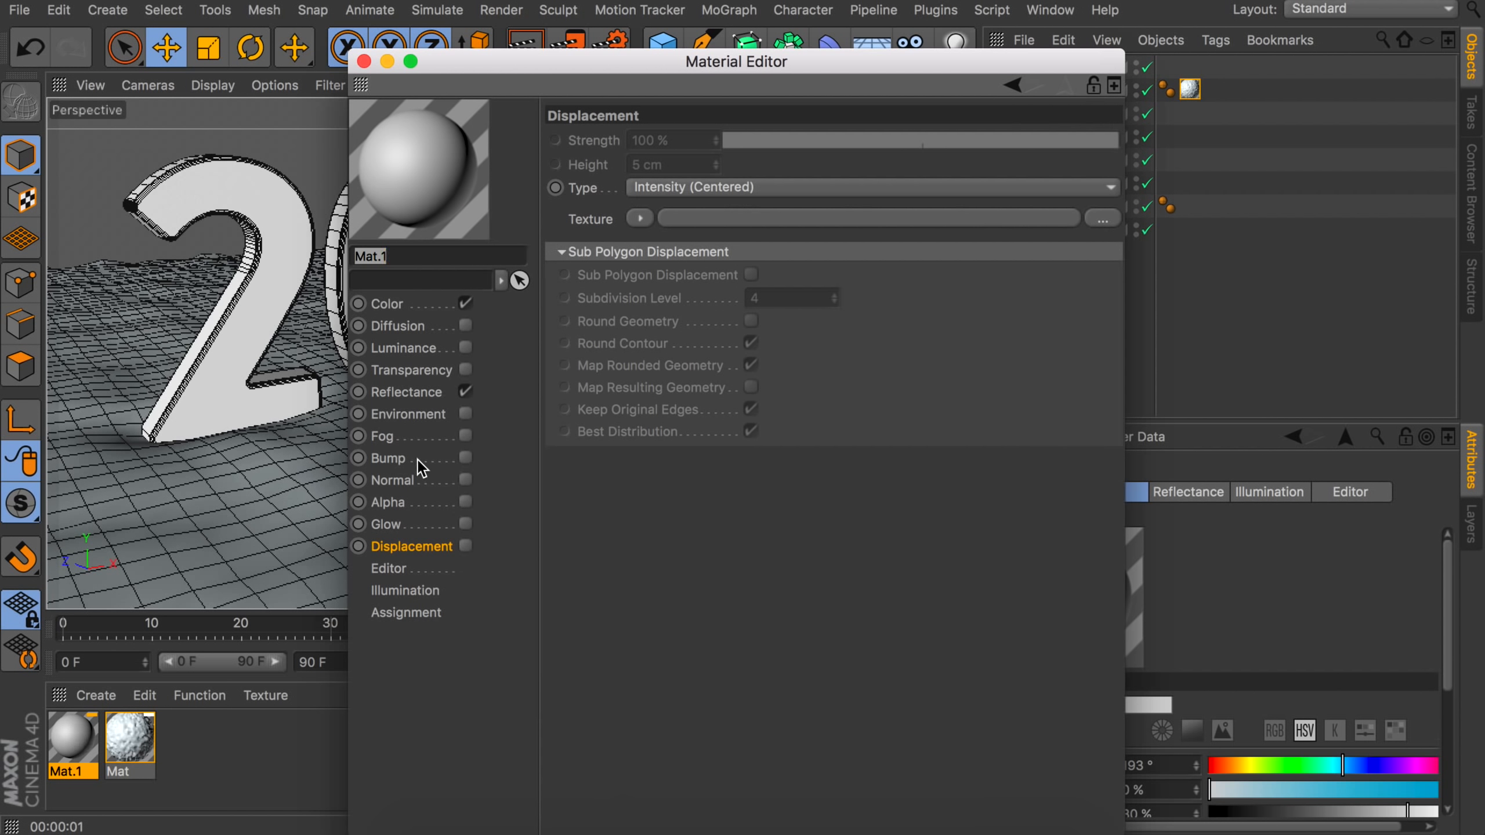
click(387, 304)
Set the color of Mat.1 to hue 0°, saturation 88% and value 67%.
drag(794, 198, 769, 198)
double_click(707, 197)
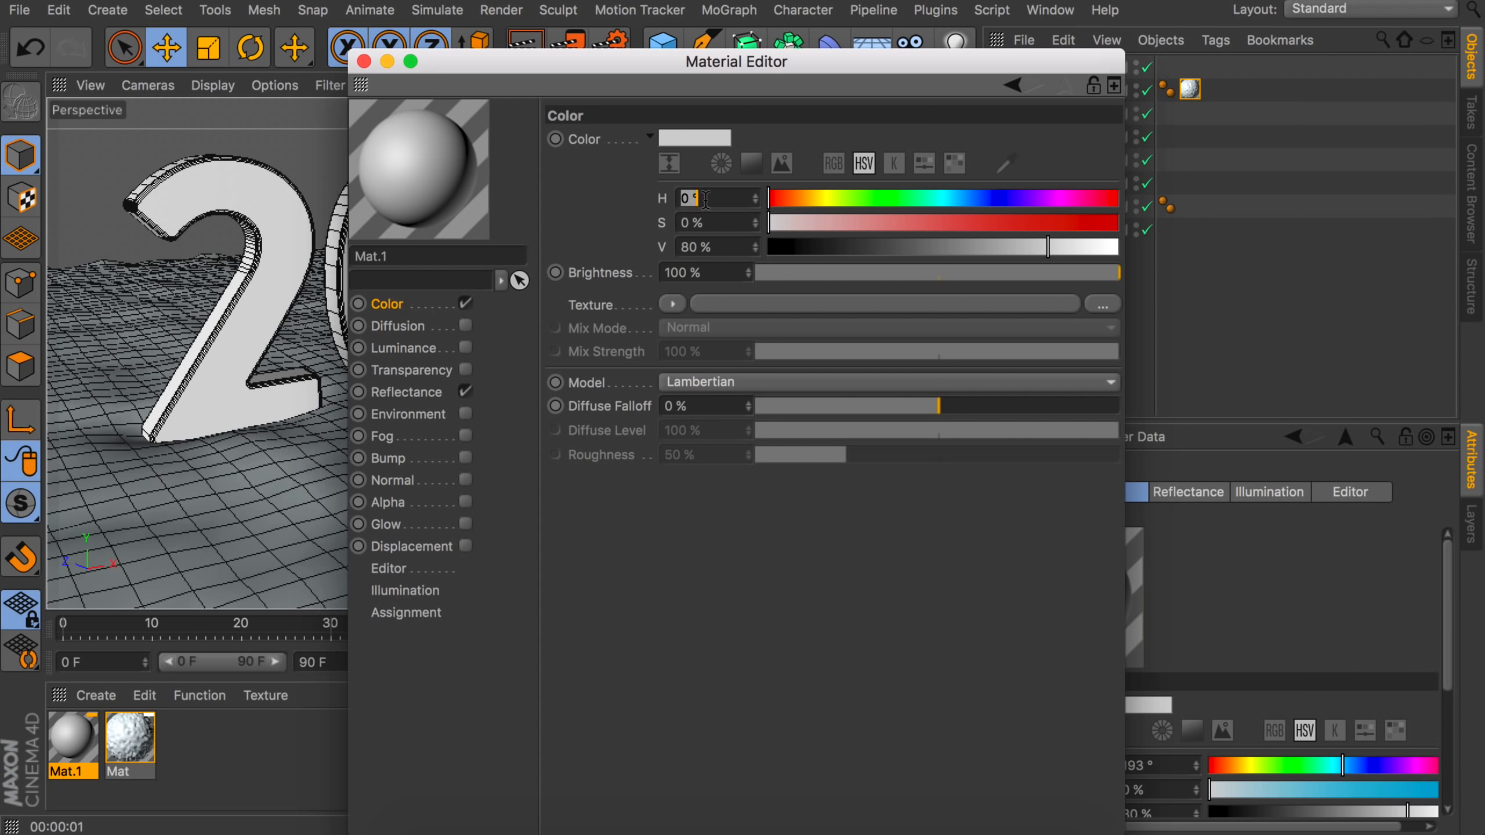
key(Tab)
text(88)
key(Tab)
text(97)
key(Return)
double_click(690, 247)
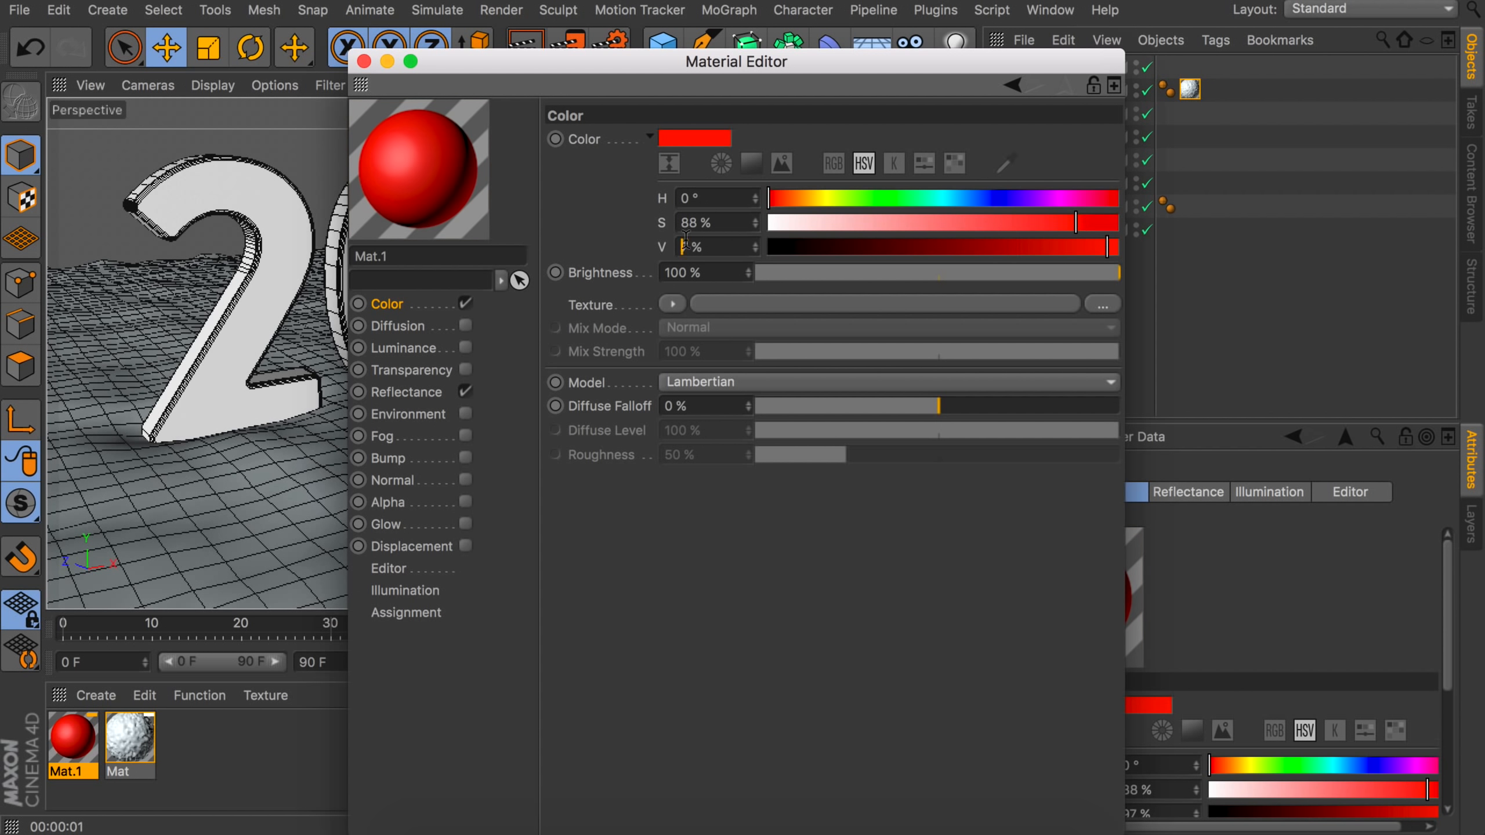
text(67)
key(Return)
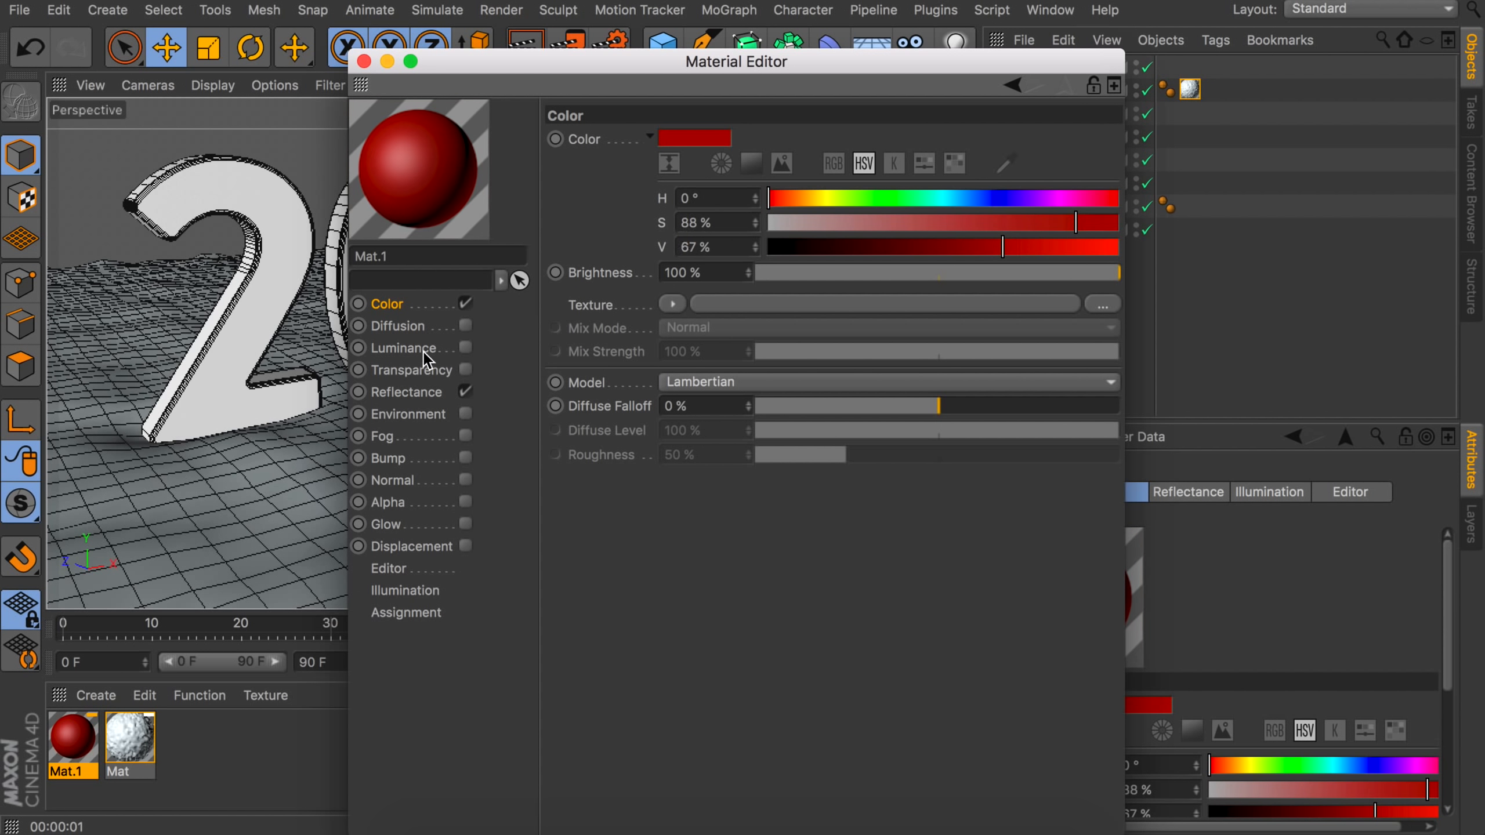
Enable Luminance on the red material with saturation 100%, value 78% and brightness 70%.
click(466, 347)
double_click(725, 222)
text(100)
key(Tab)
text(78)
key(Return)
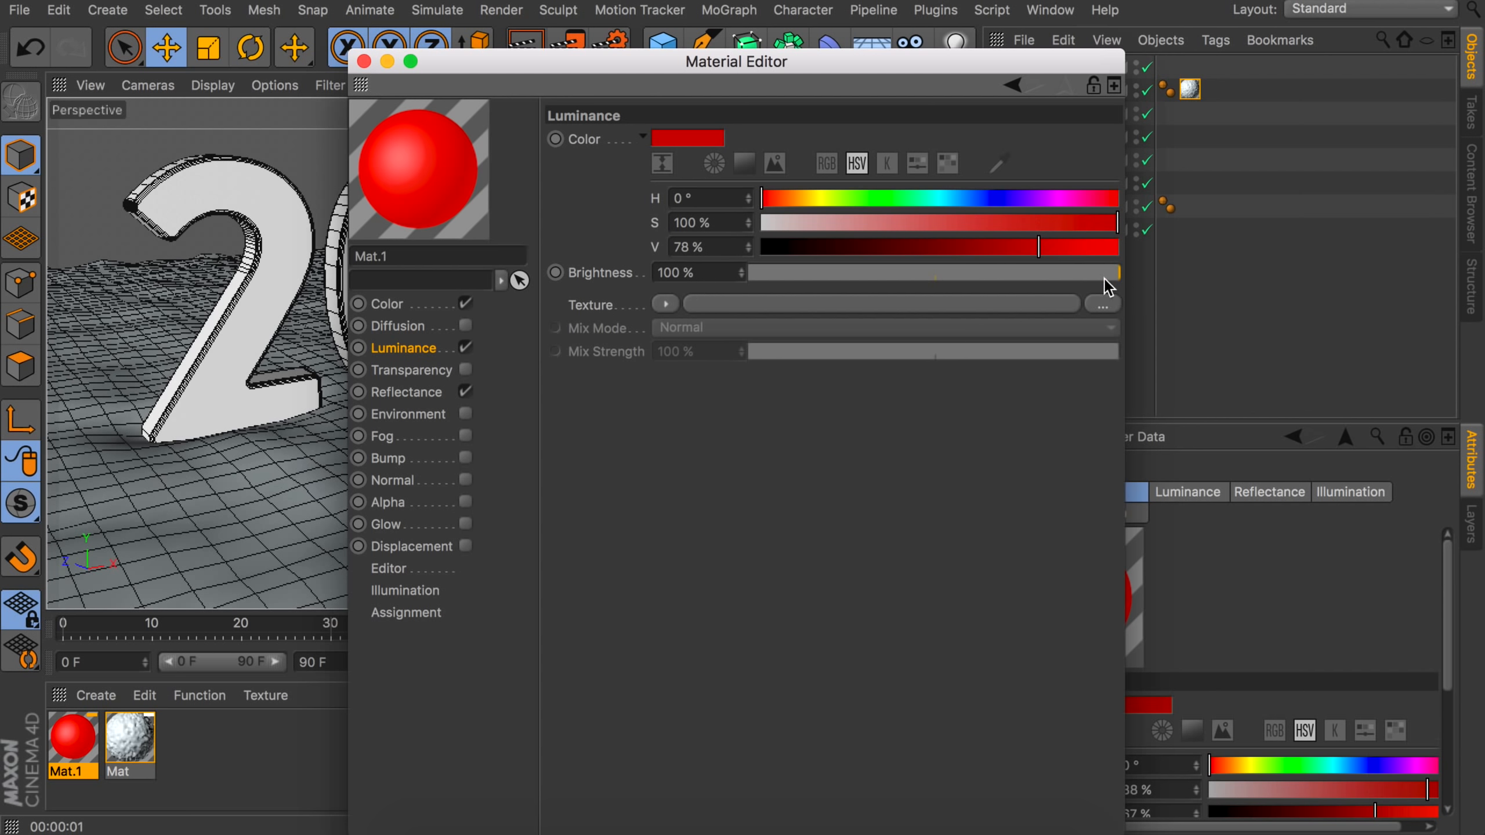
drag(1109, 283, 1009, 282)
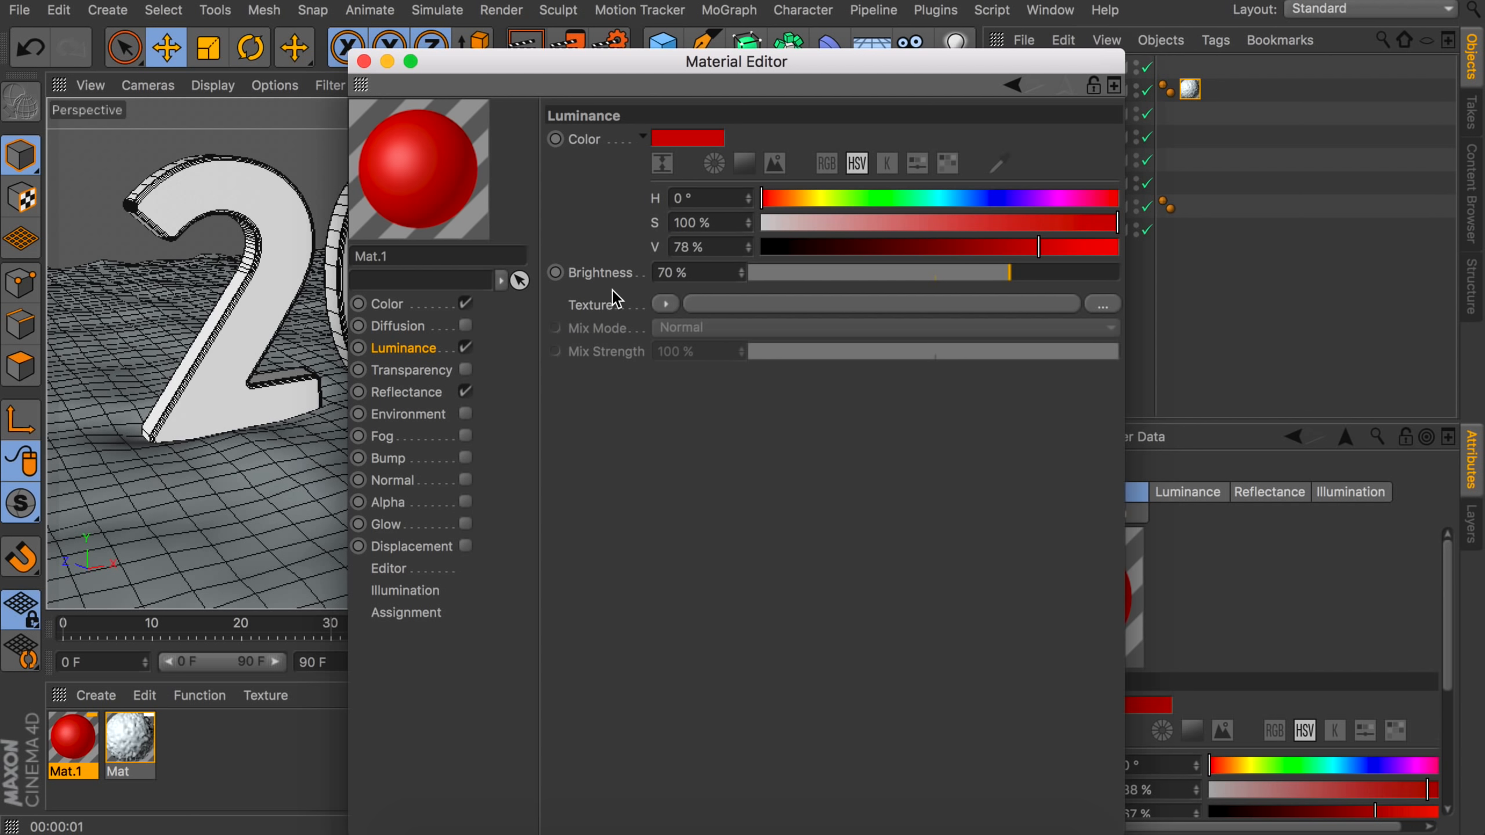
Load a Layer shader as the luminance texture and add an Ambient Occlusion effect layer to it.
click(664, 305)
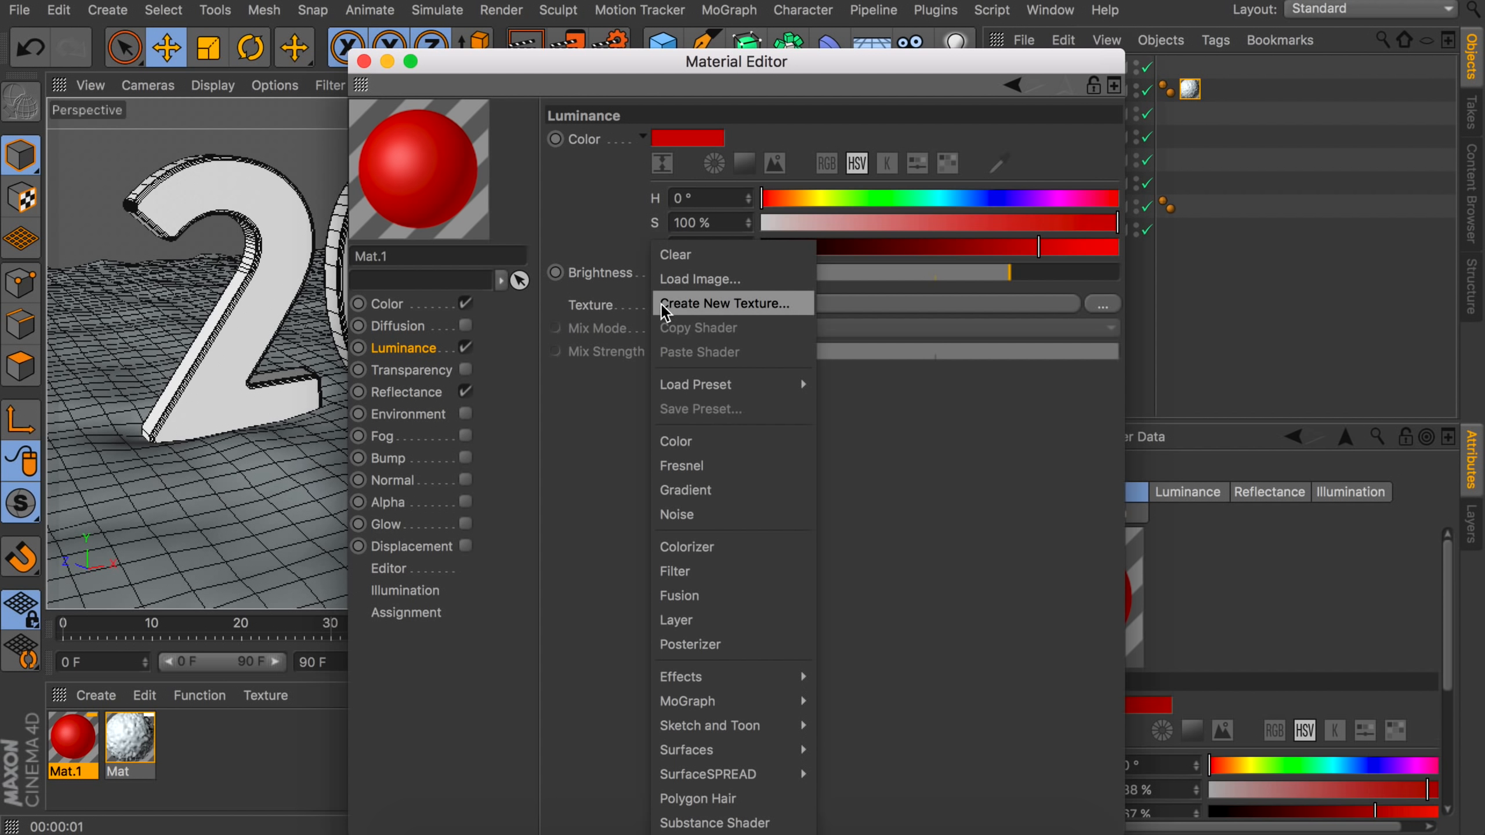
click(685, 621)
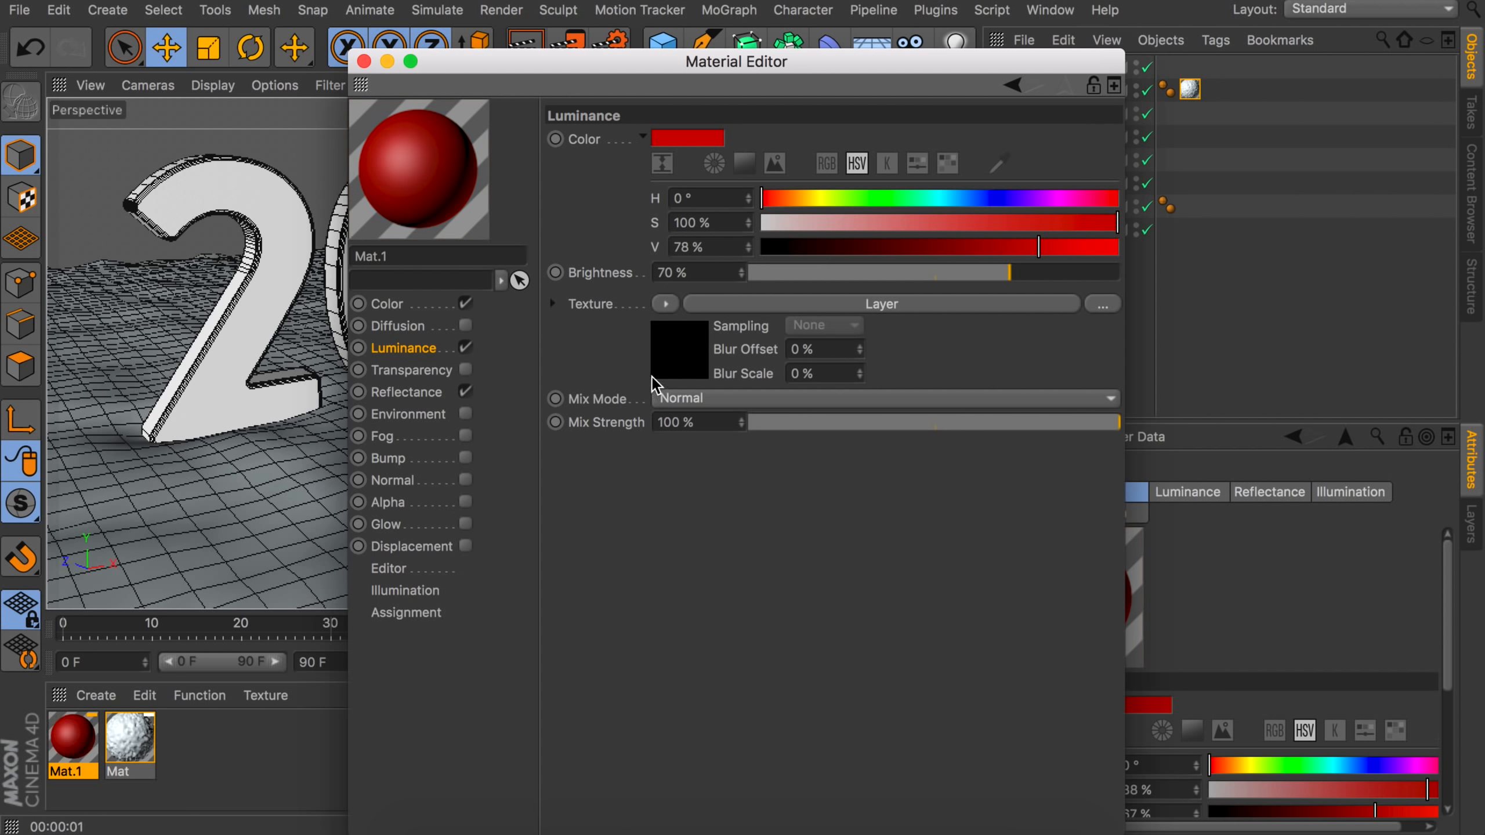
click(665, 351)
click(664, 325)
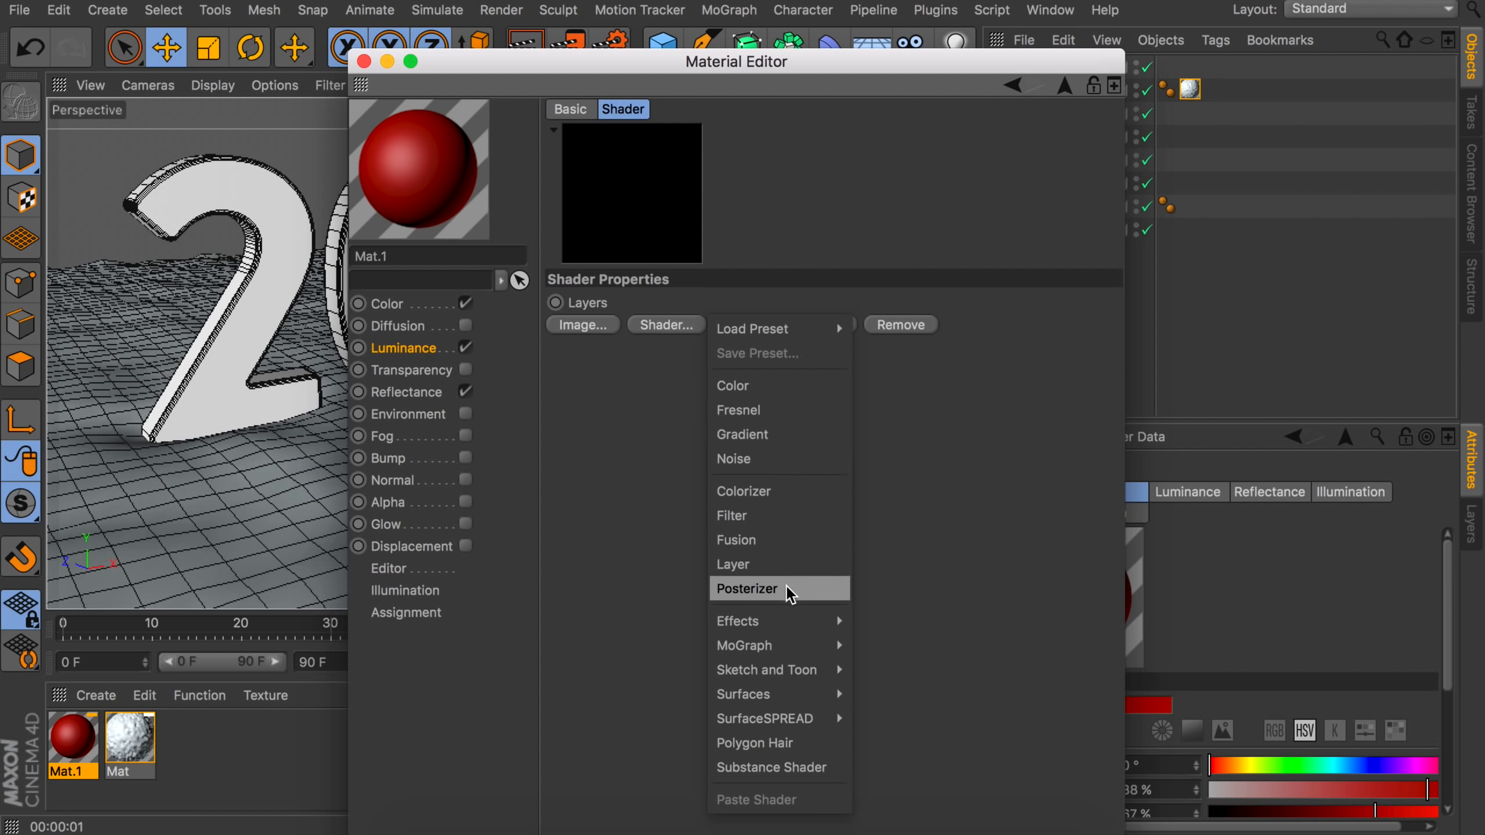
mouse_move(754, 620)
click(912, 337)
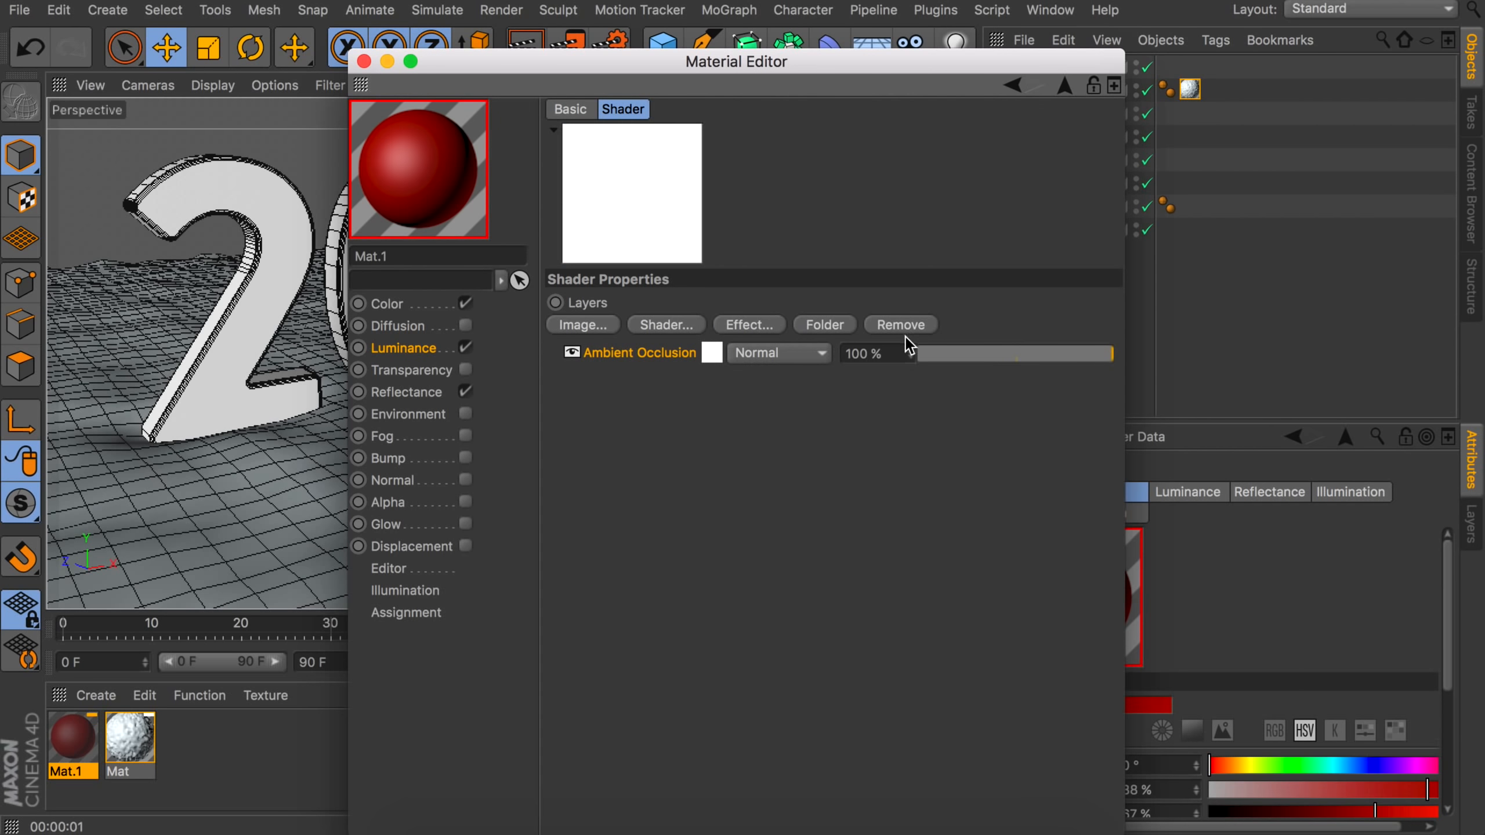
In the Ambient Occlusion gradient, change the black starting knot to white and move it to about 5%, with the gradient's details expanded.
click(711, 354)
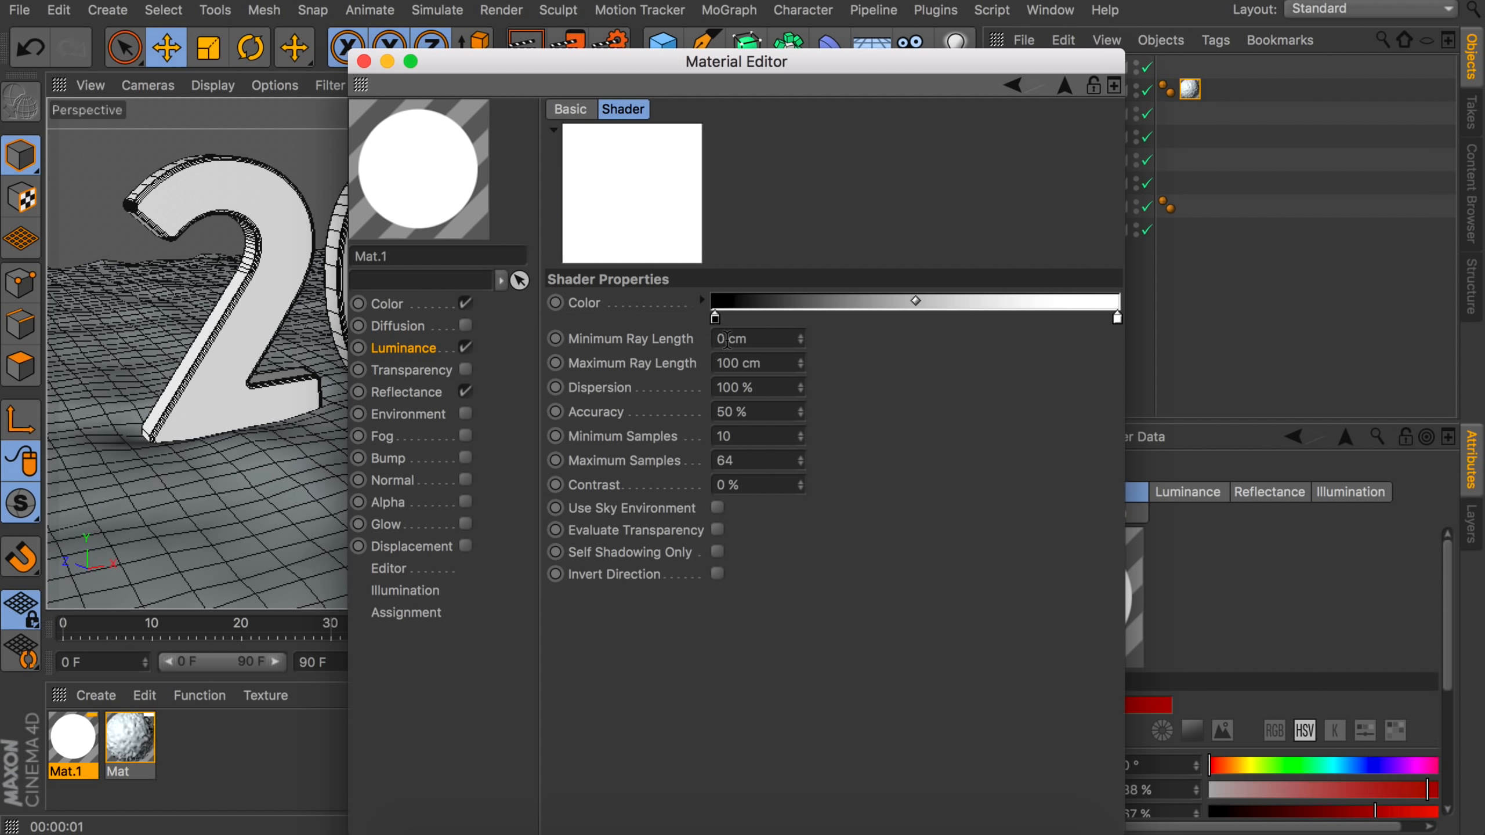
double_click(715, 320)
drag(825, 369, 899, 374)
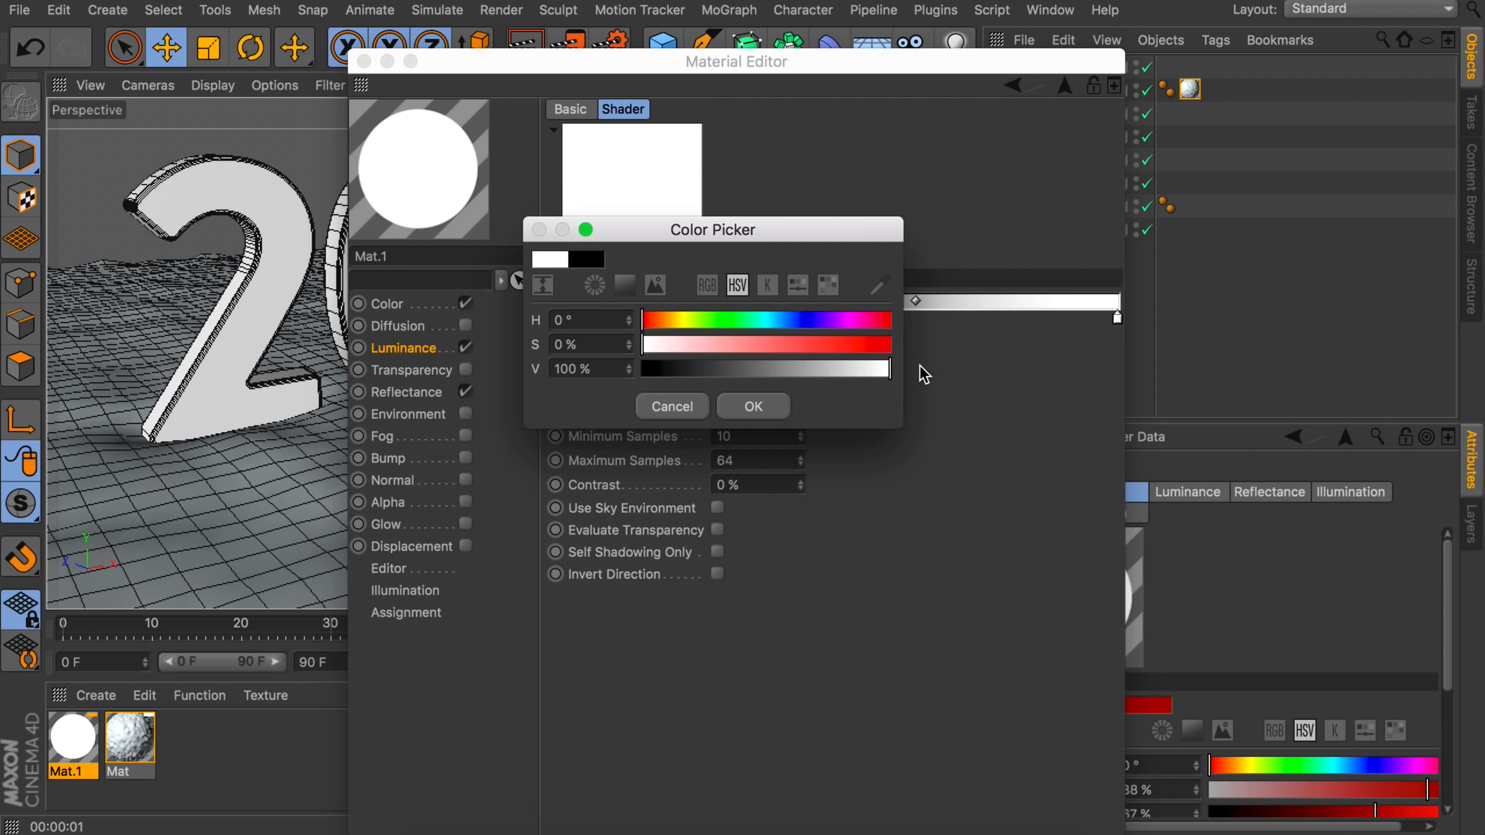
click(780, 405)
drag(715, 320, 734, 319)
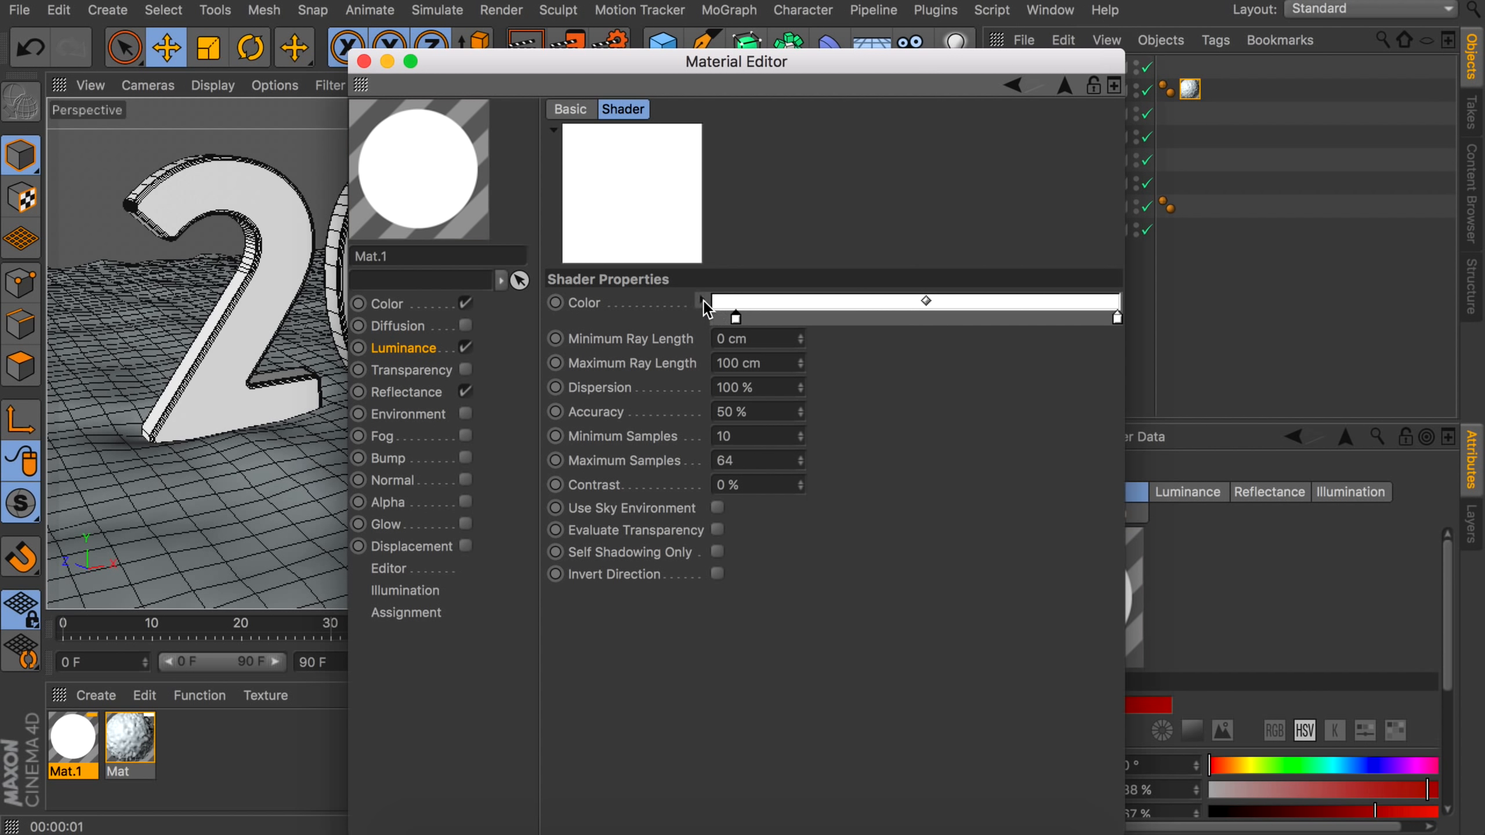
click(702, 301)
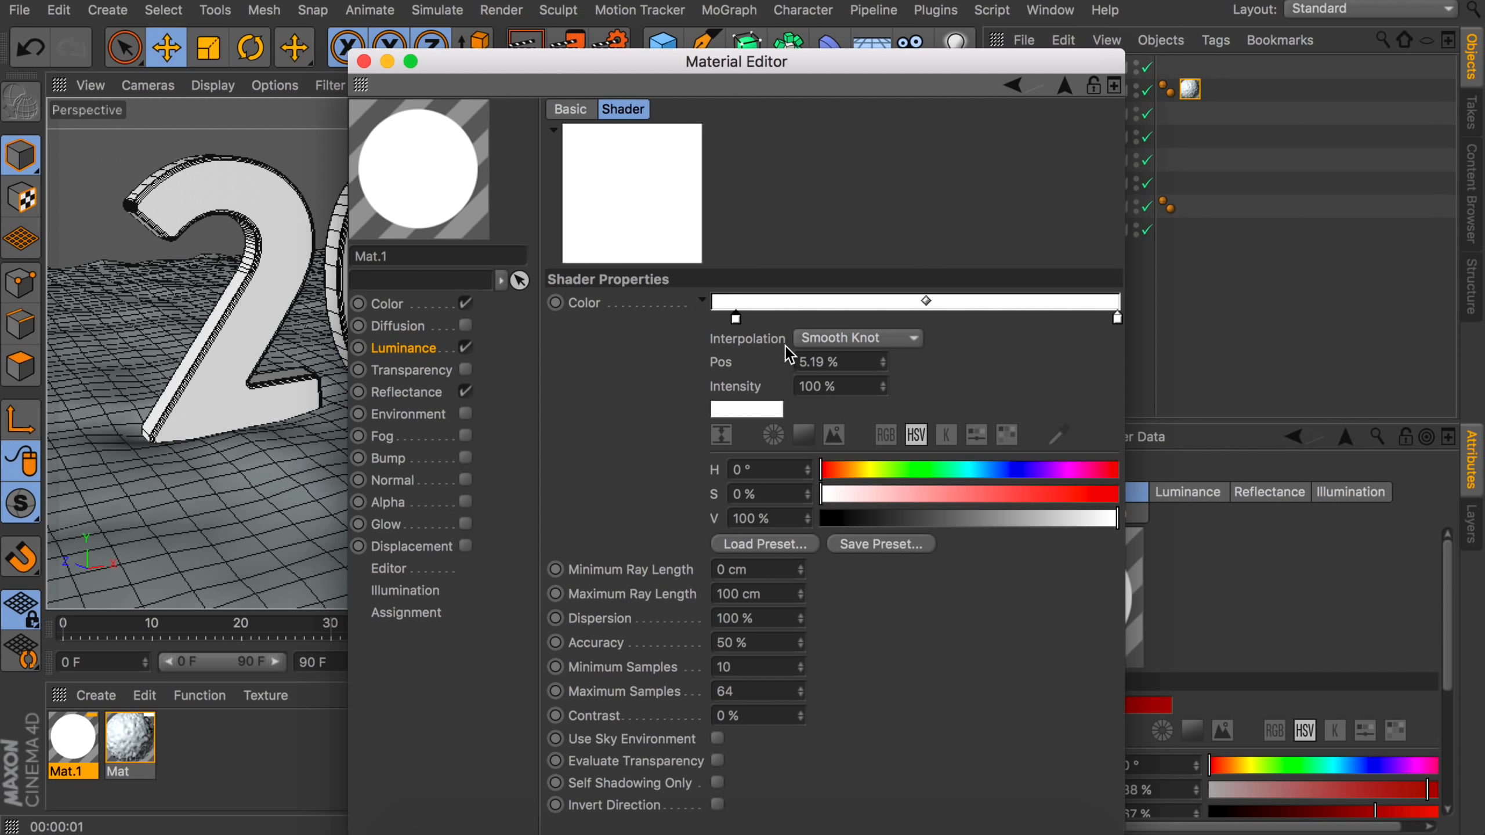
Add a black knot at about 20% of the Ambient Occlusion gradient and remove the white end knot.
double_click(815, 317)
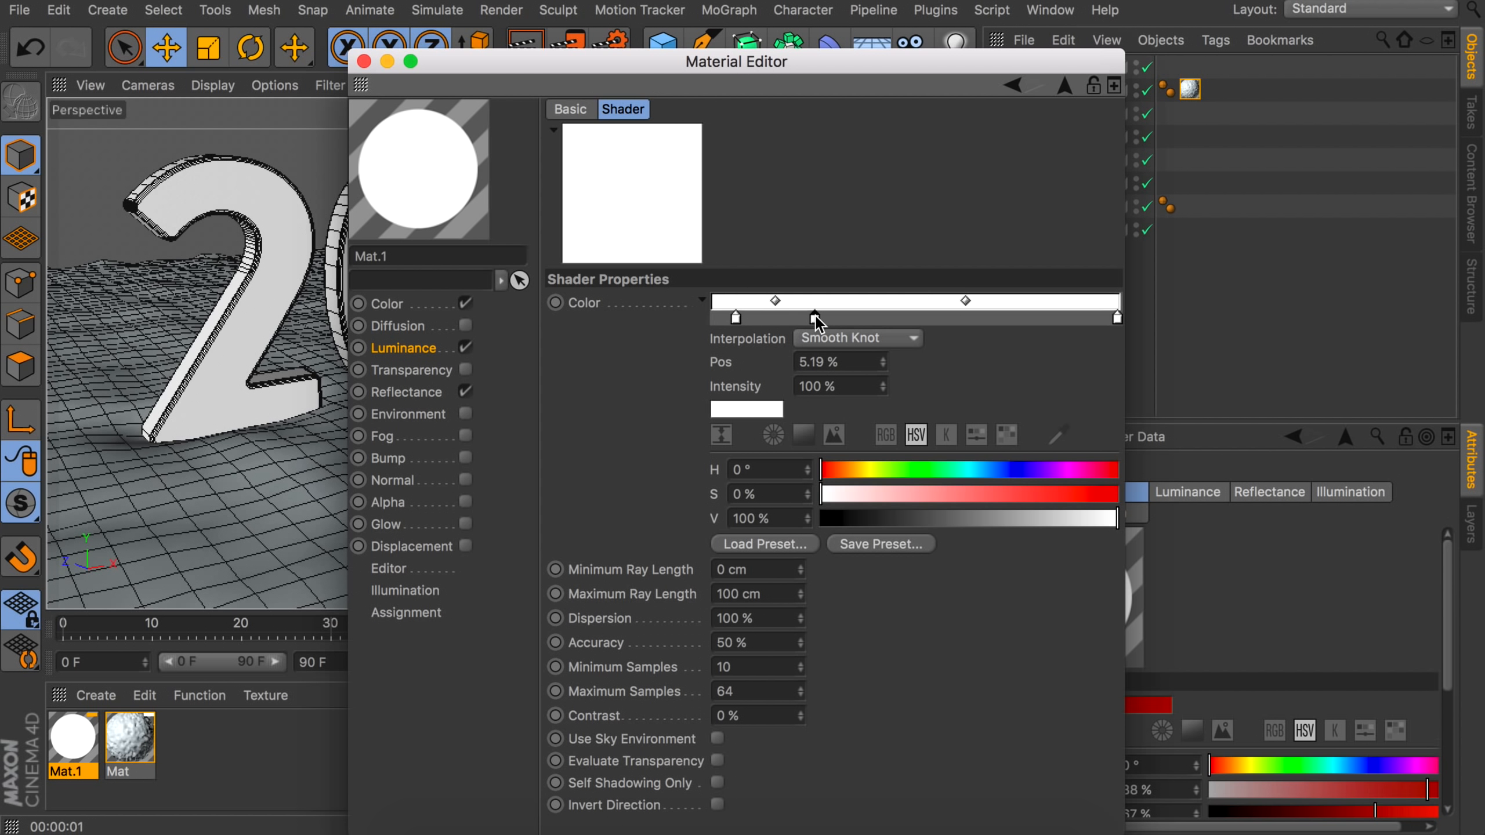
drag(824, 364, 745, 363)
click(864, 400)
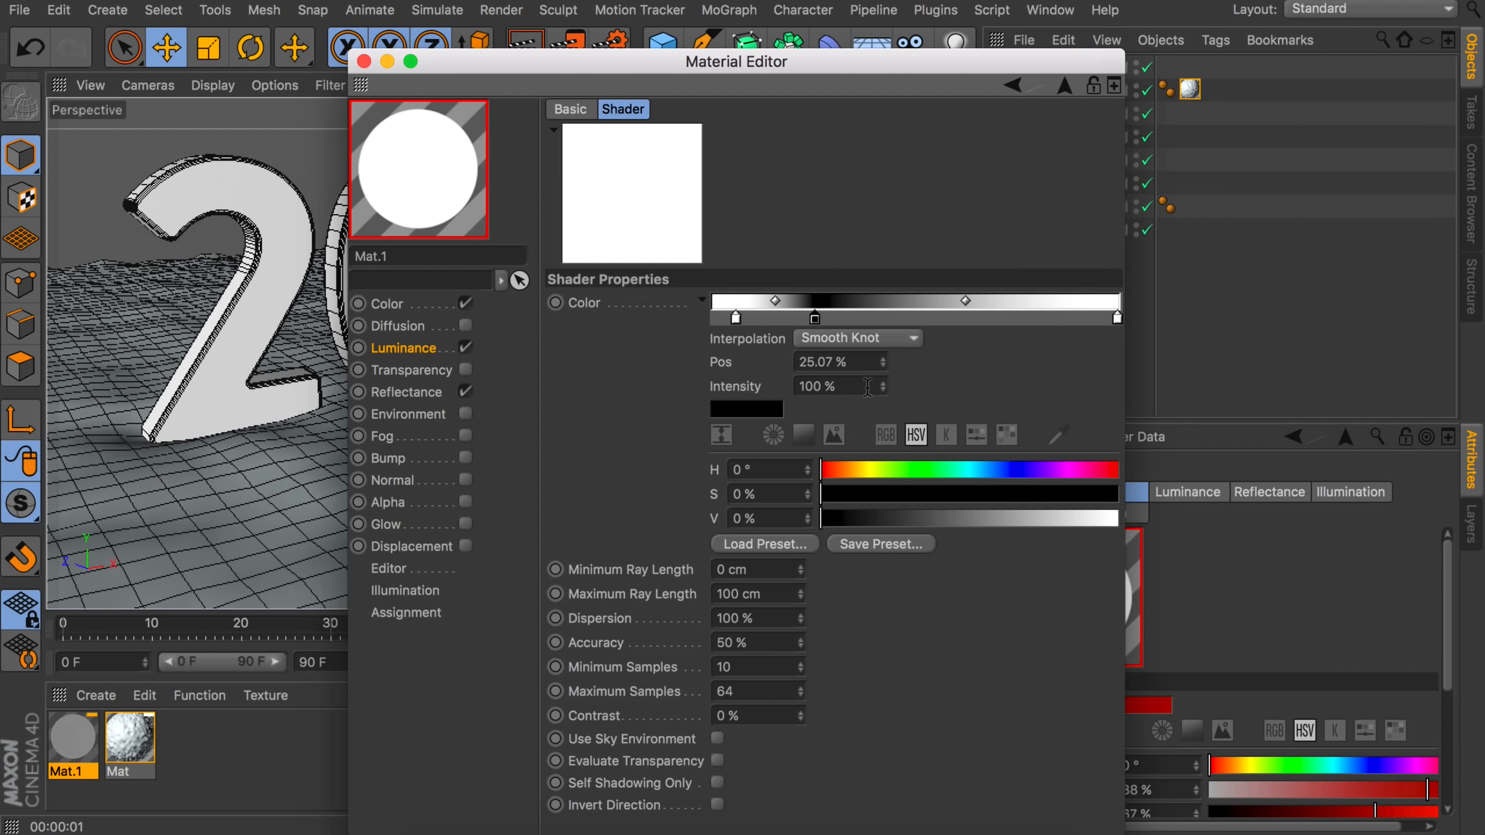
drag(805, 321, 797, 321)
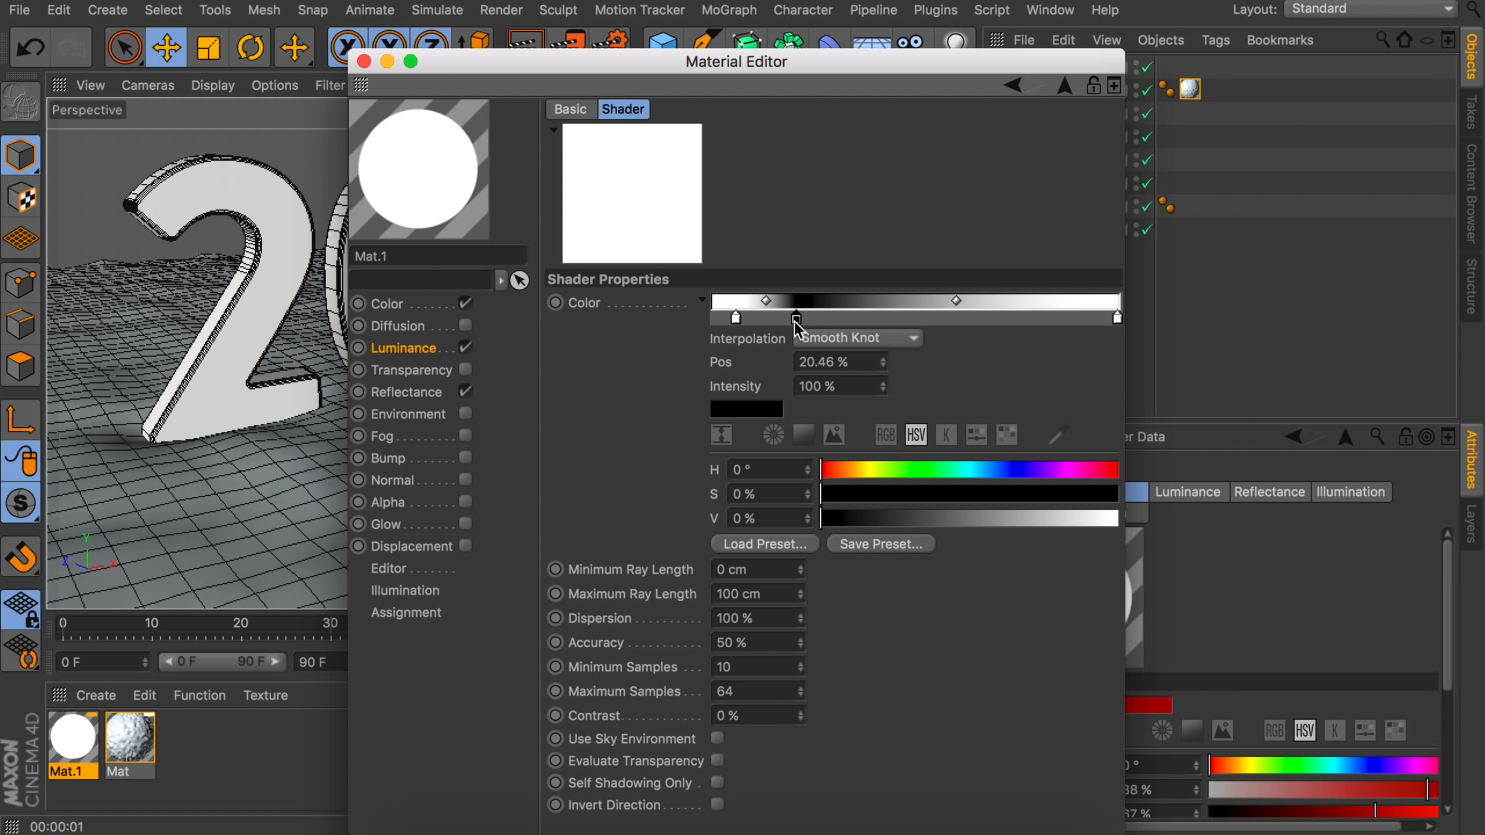
drag(1117, 320, 1118, 351)
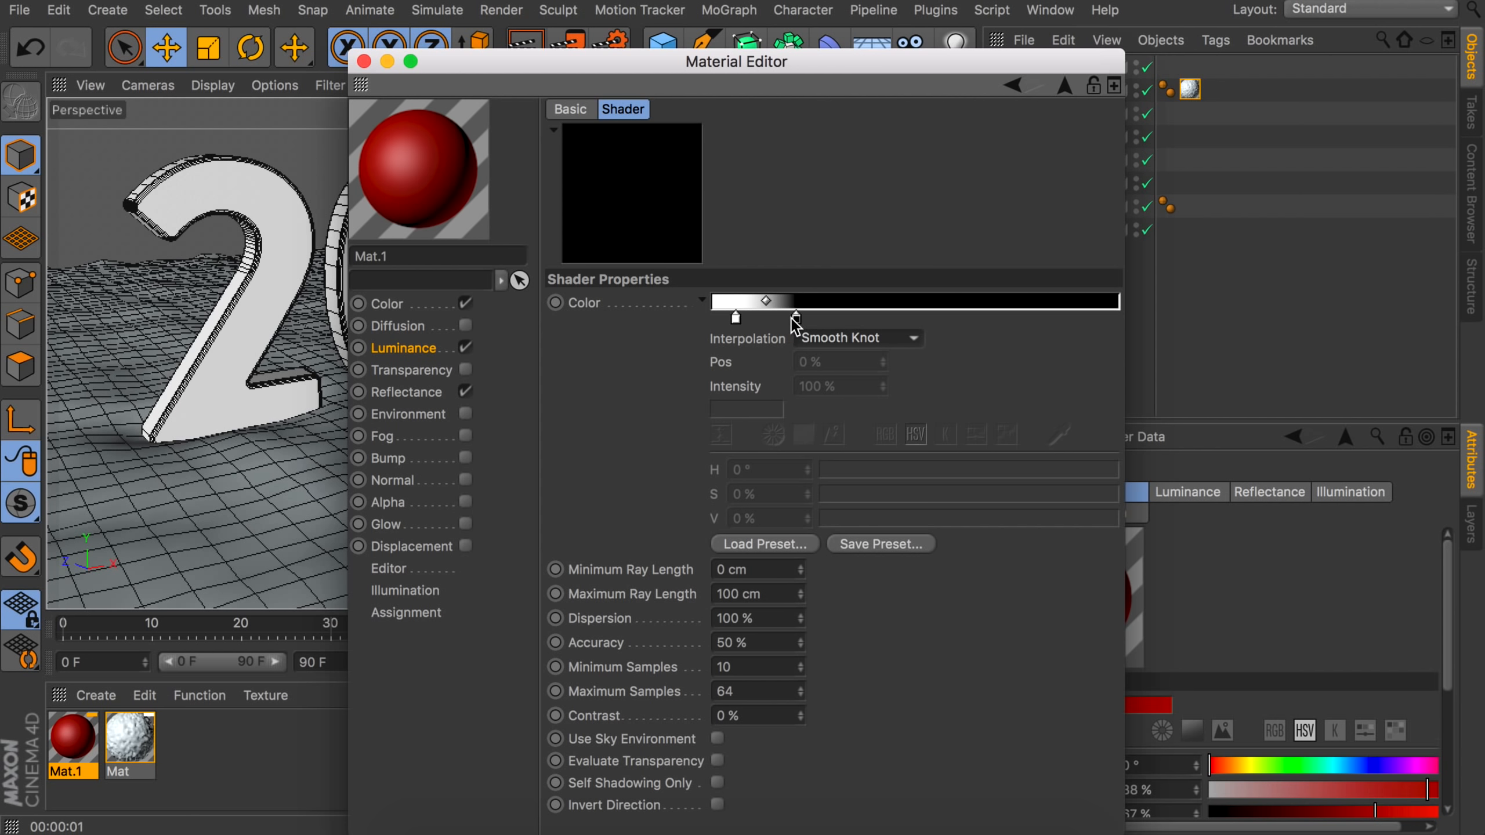
Return to the luminance layers and add a Color shader above Ambient Occlusion.
click(1059, 88)
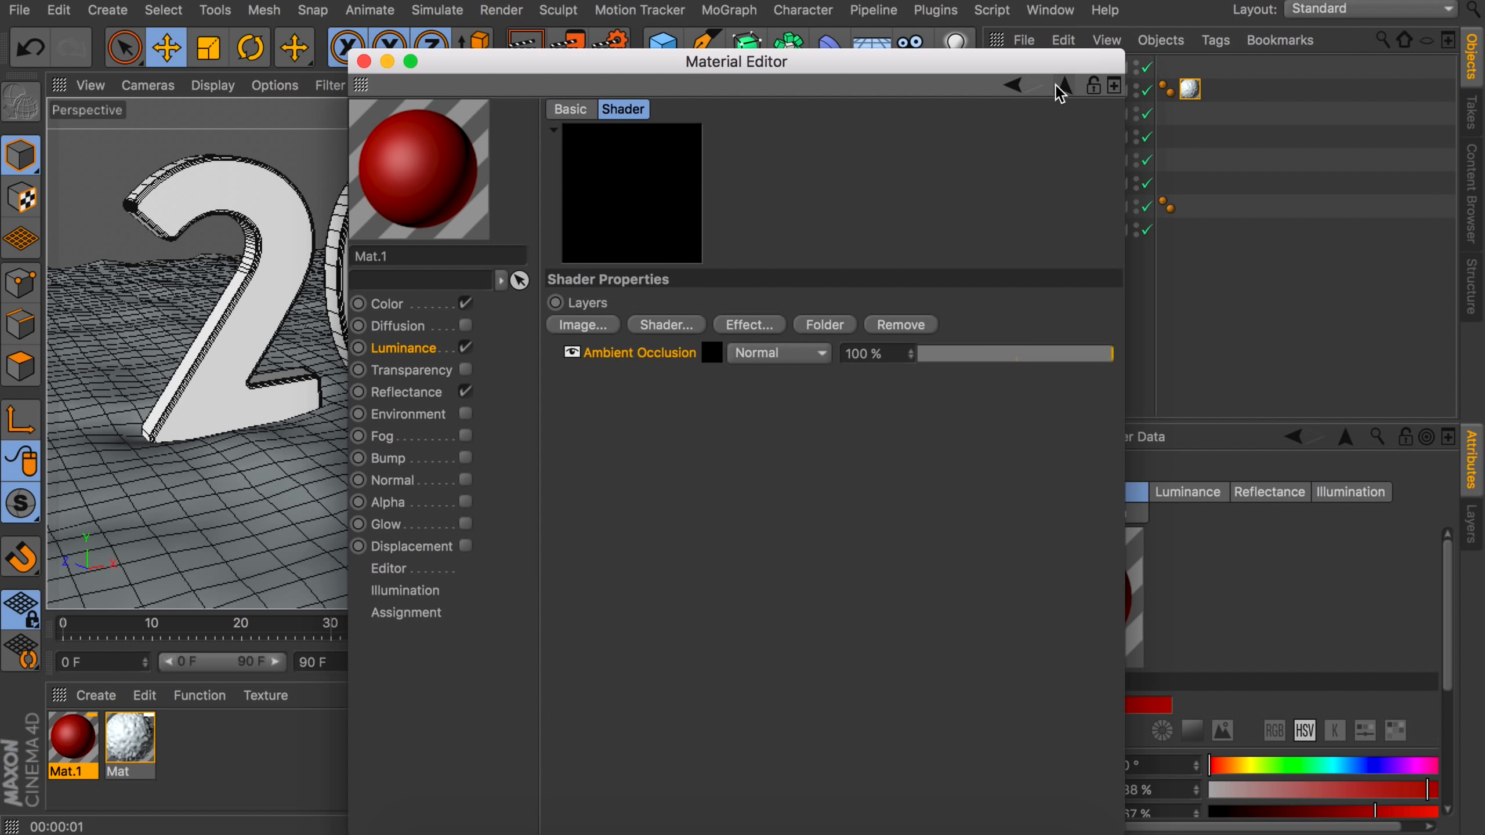
click(664, 325)
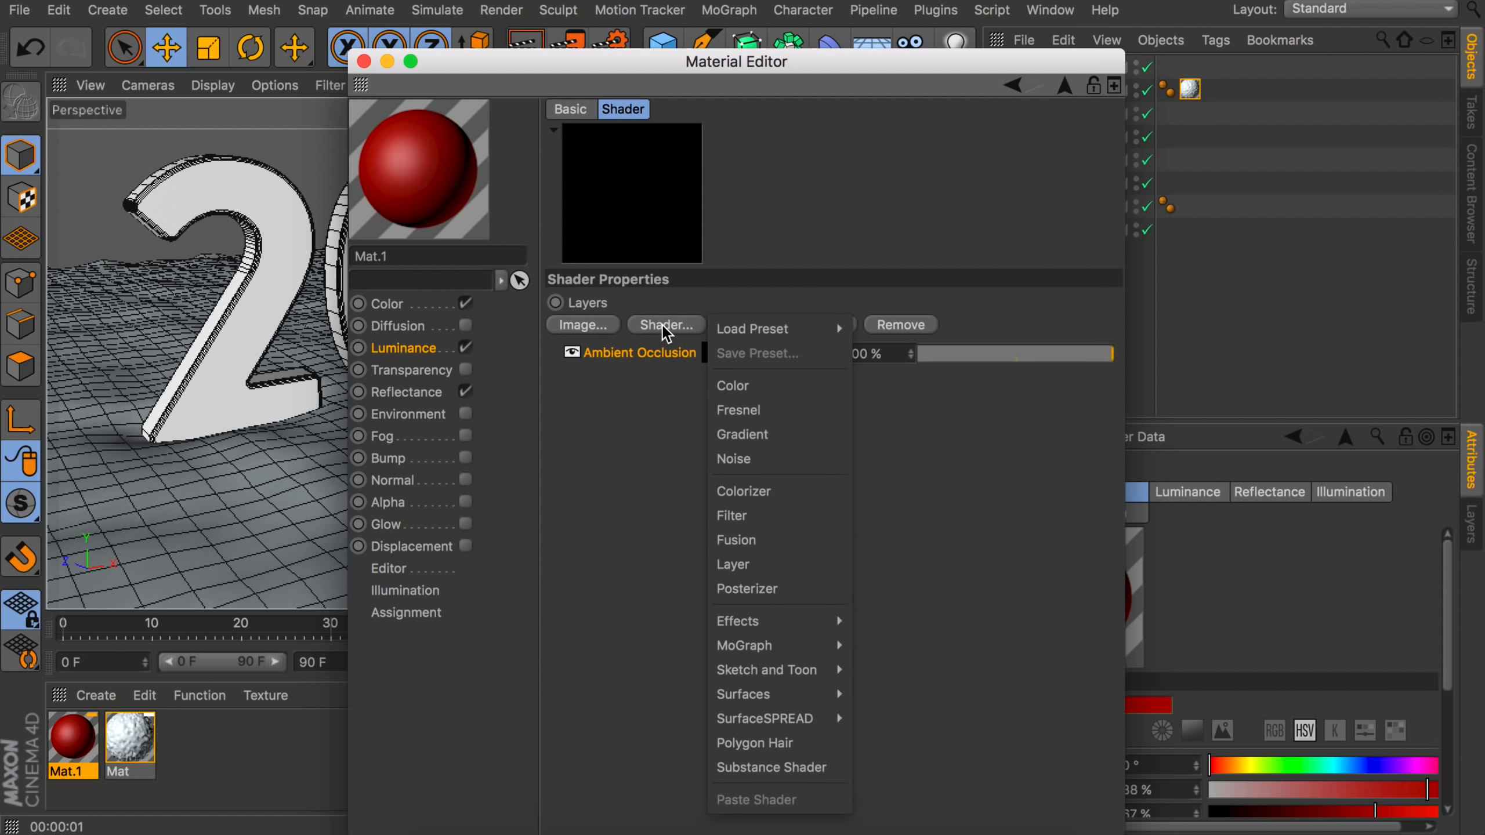
click(737, 384)
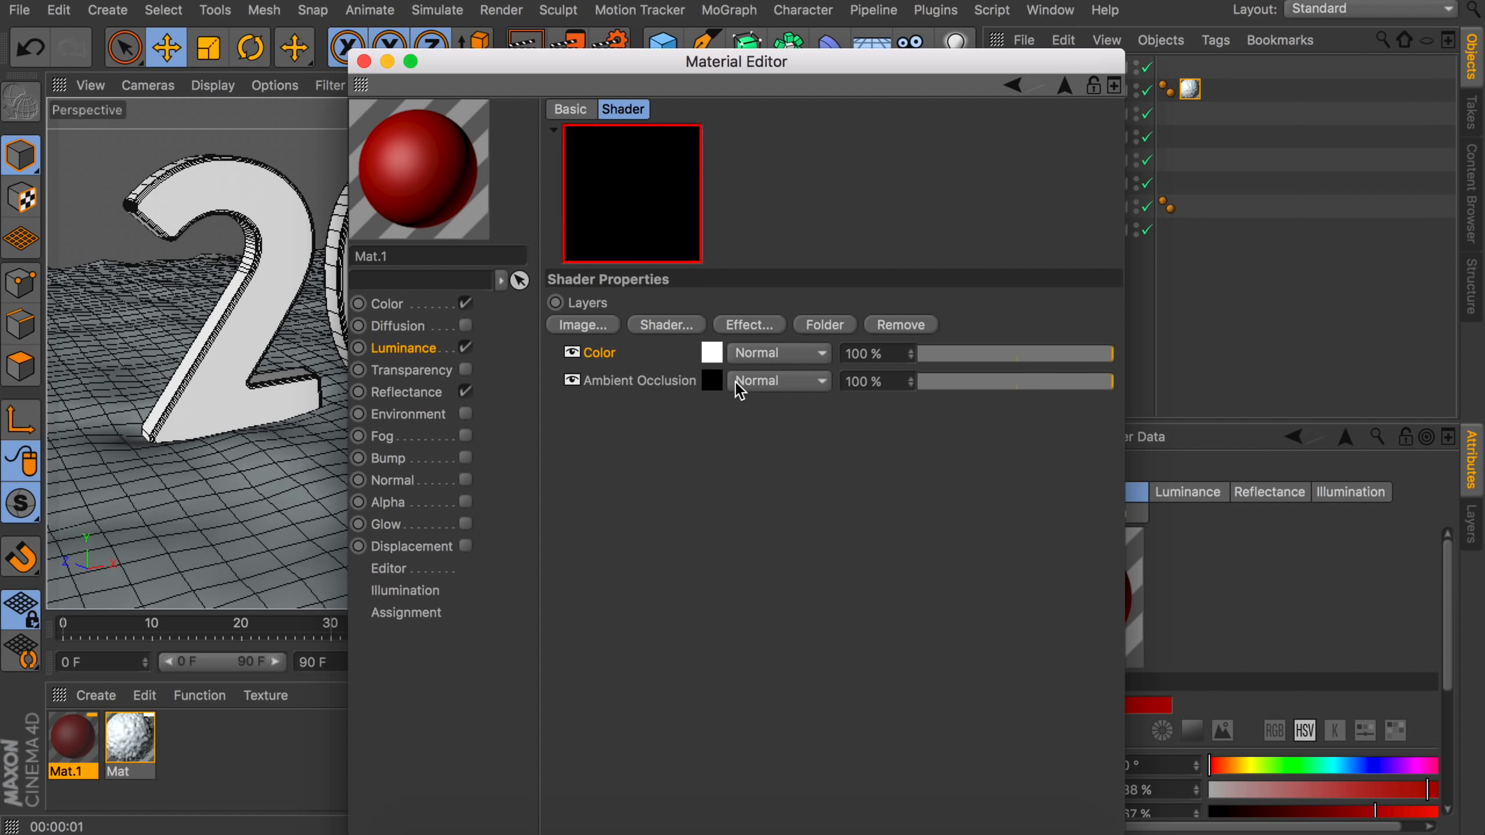
Set the luminance Color shader's saturation to 31% and the Ambient Occlusion layer's blend mode to Layer Mask.
click(712, 352)
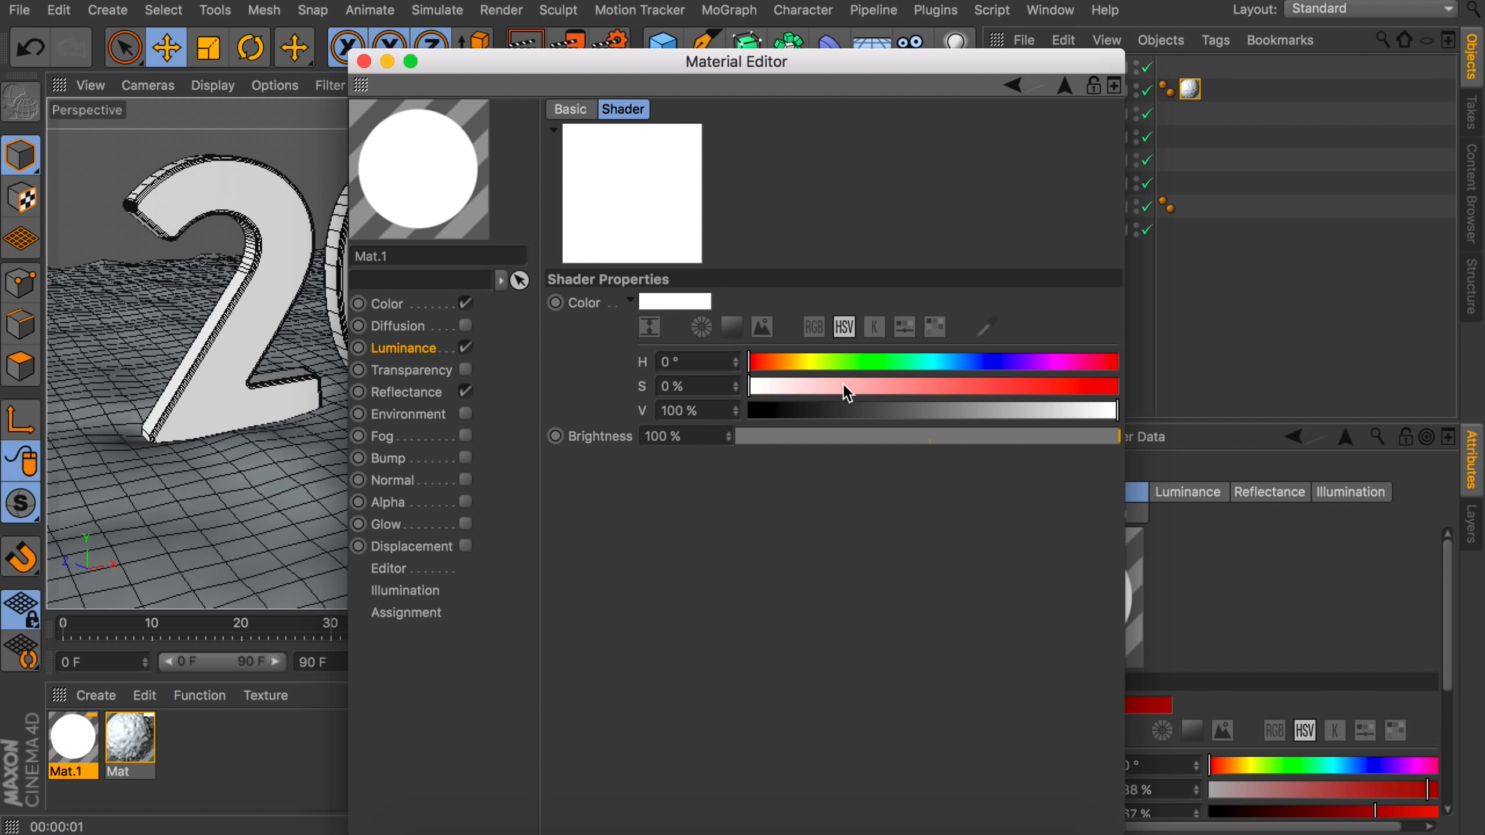
click(690, 386)
text(31)
key(Return)
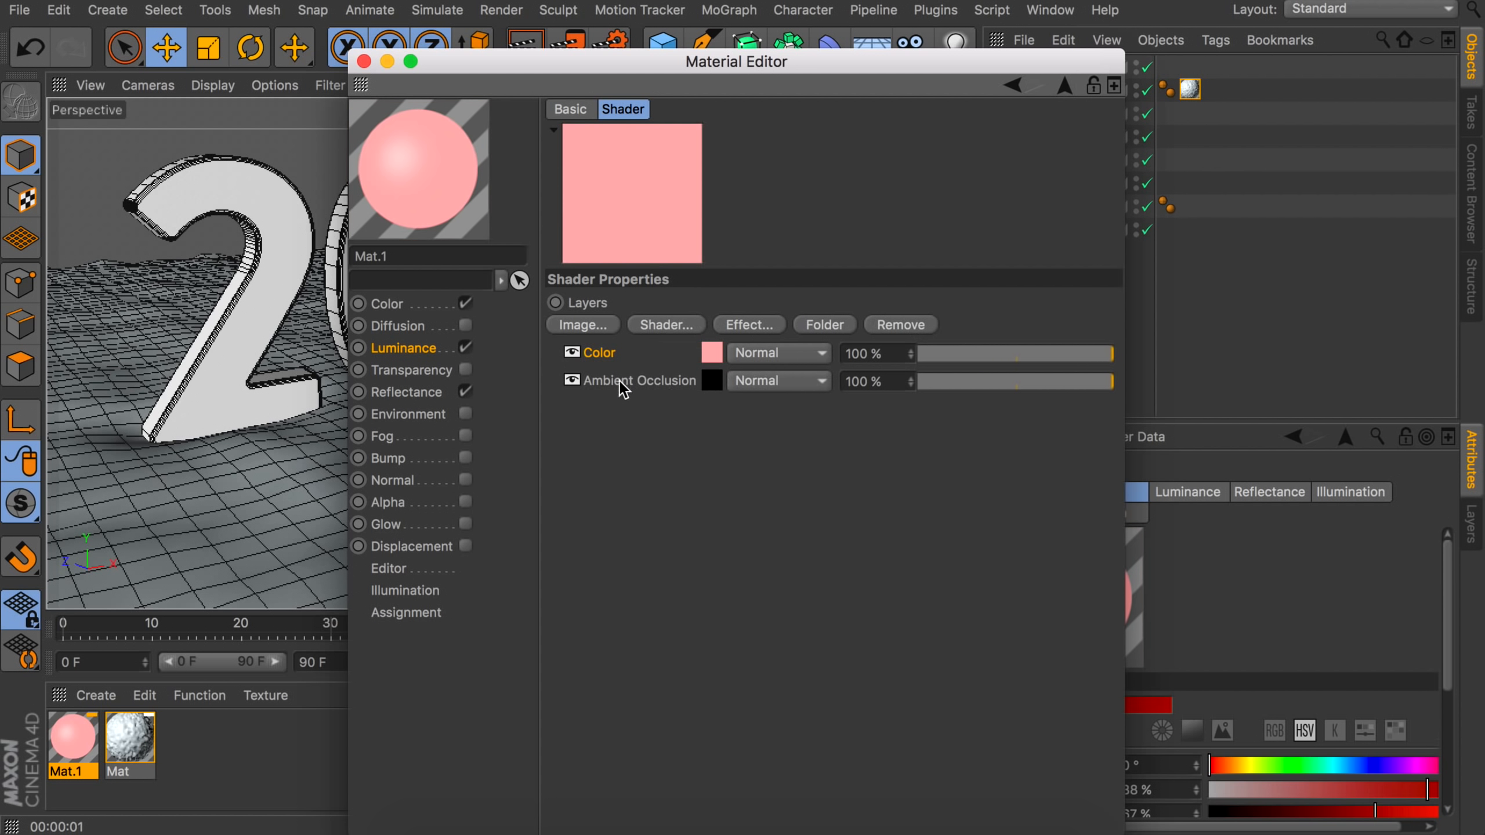
click(770, 397)
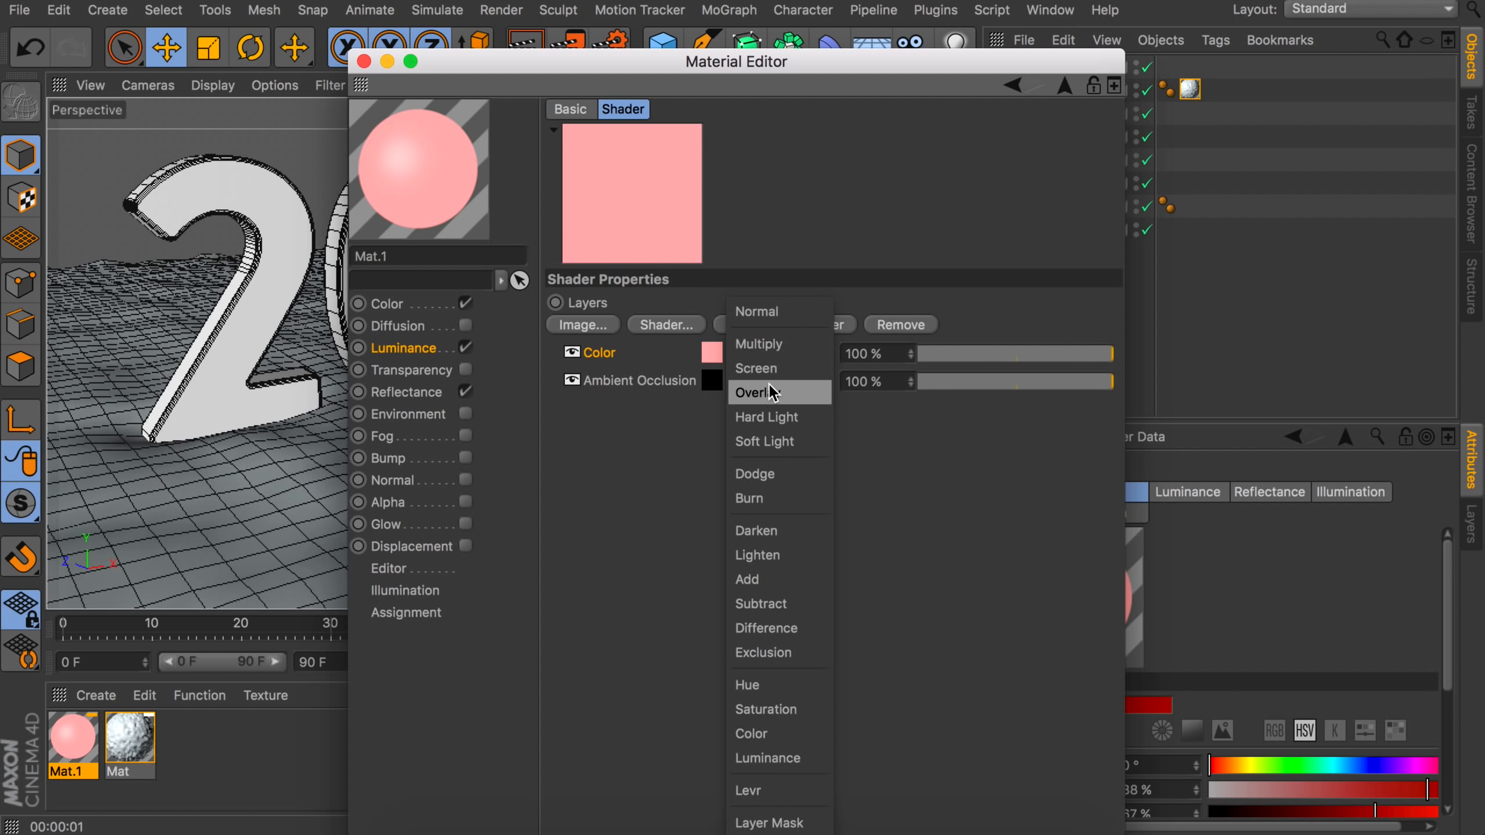
click(784, 819)
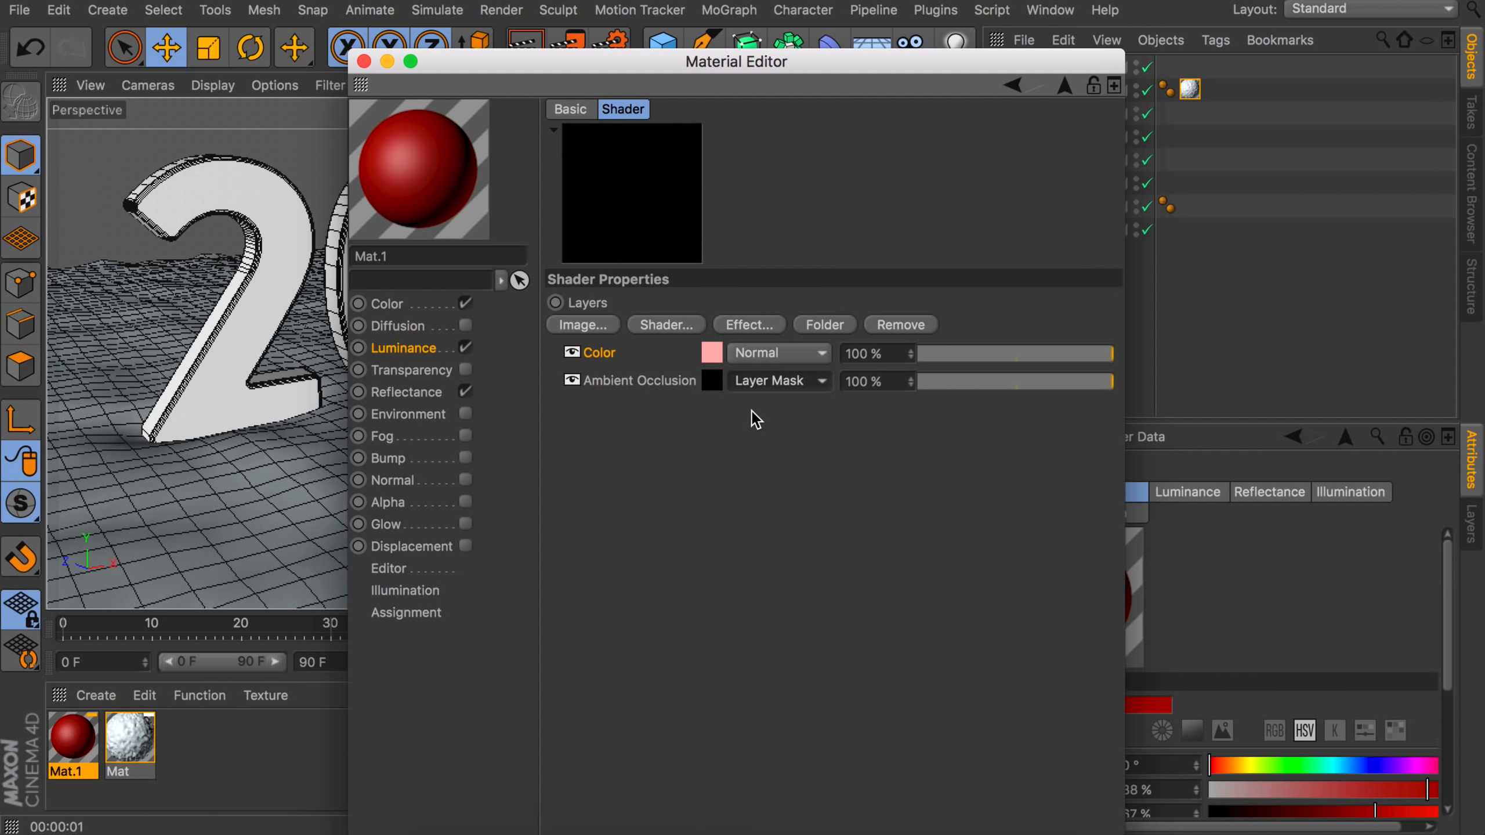
Apply the red material Mat.1 to the 2019 text and render a preview in the viewport.
drag(462, 65, 752, 65)
drag(70, 743, 297, 243)
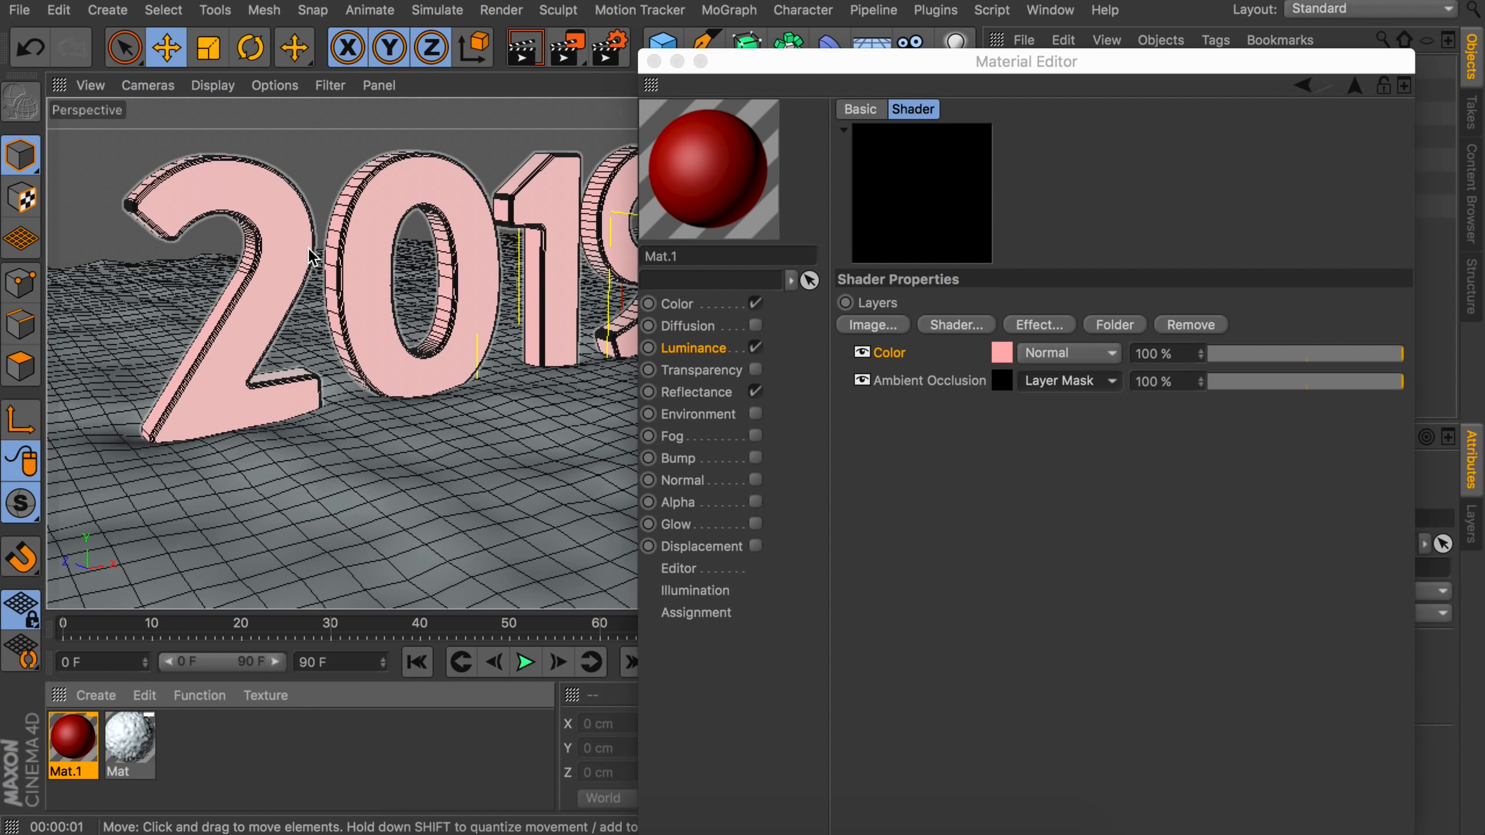
click(523, 53)
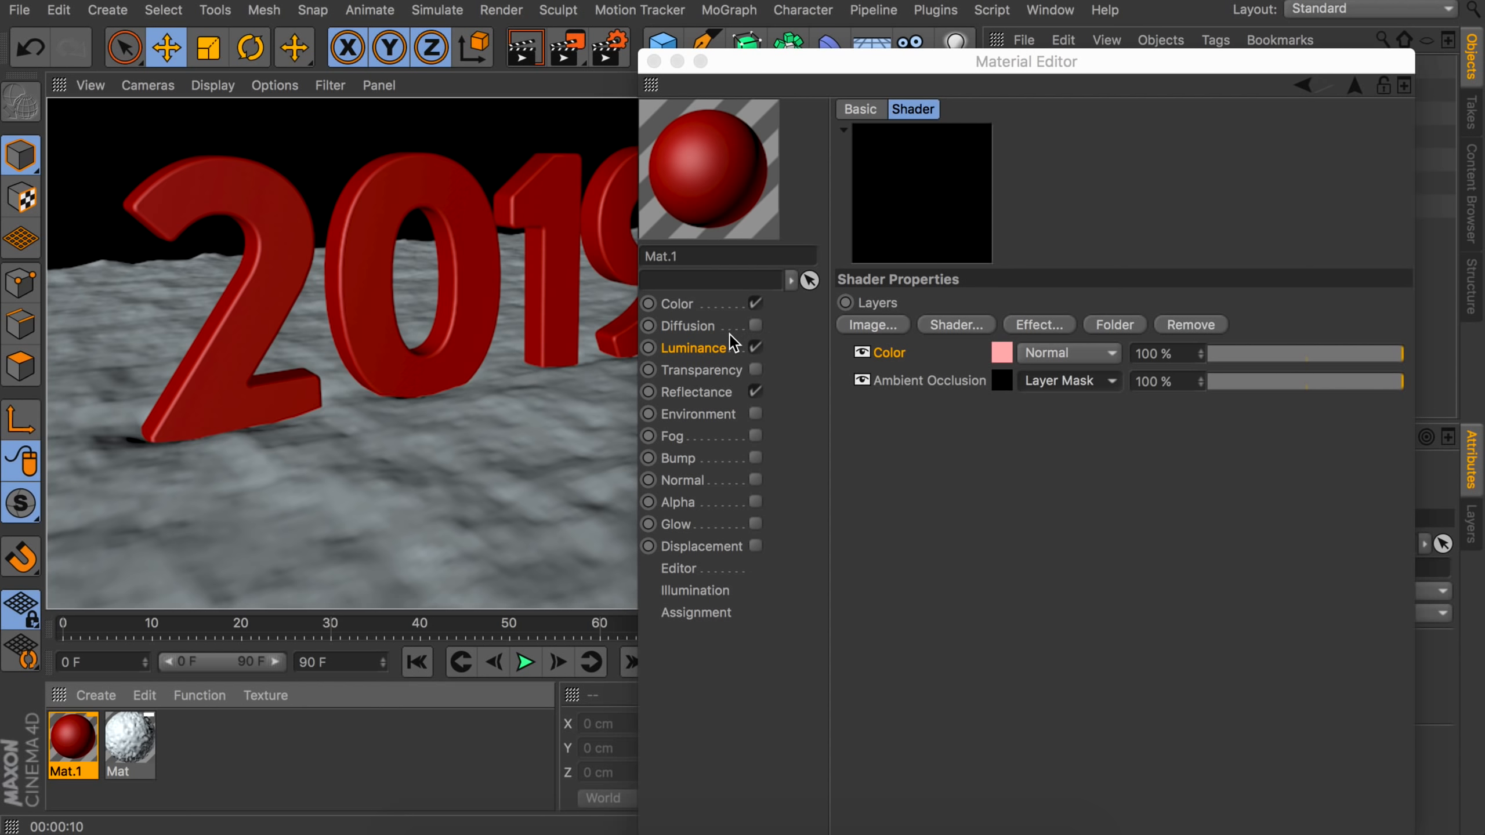
Load a Fresnel texture in Mat.1's colour channel with mix mode Add and mix strength 10%.
click(678, 304)
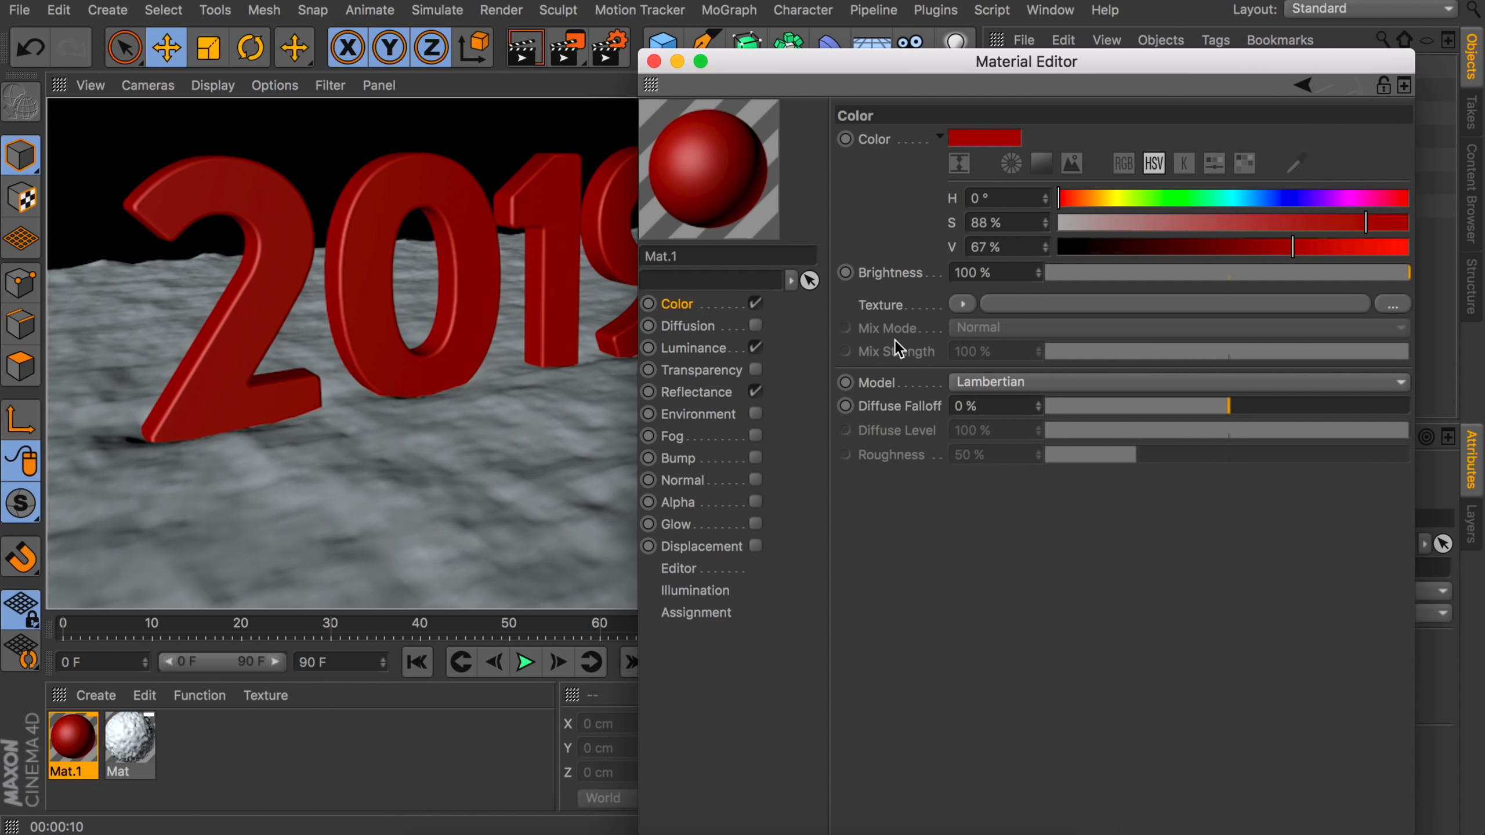
click(961, 304)
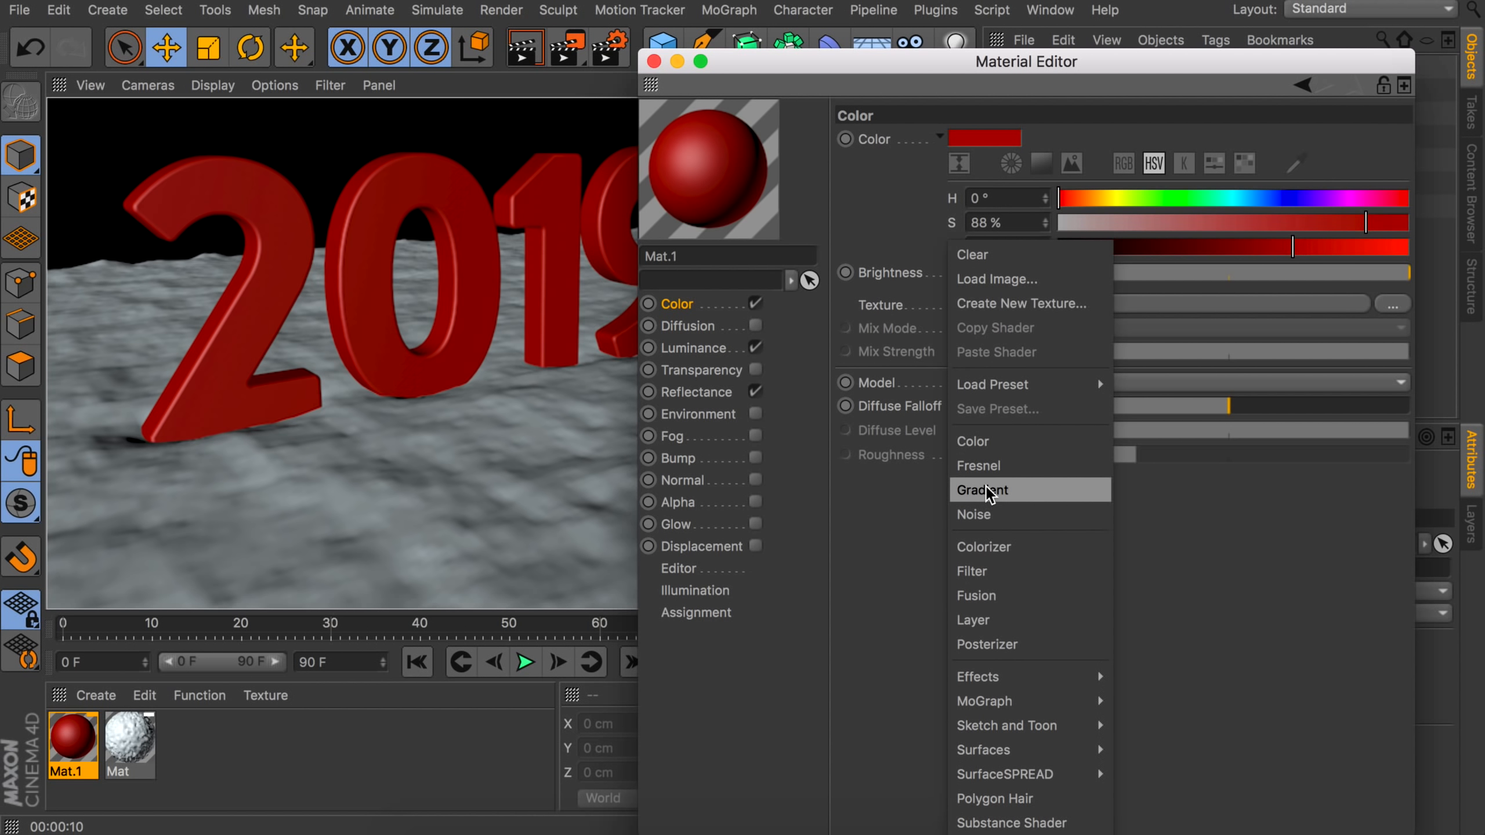
click(988, 466)
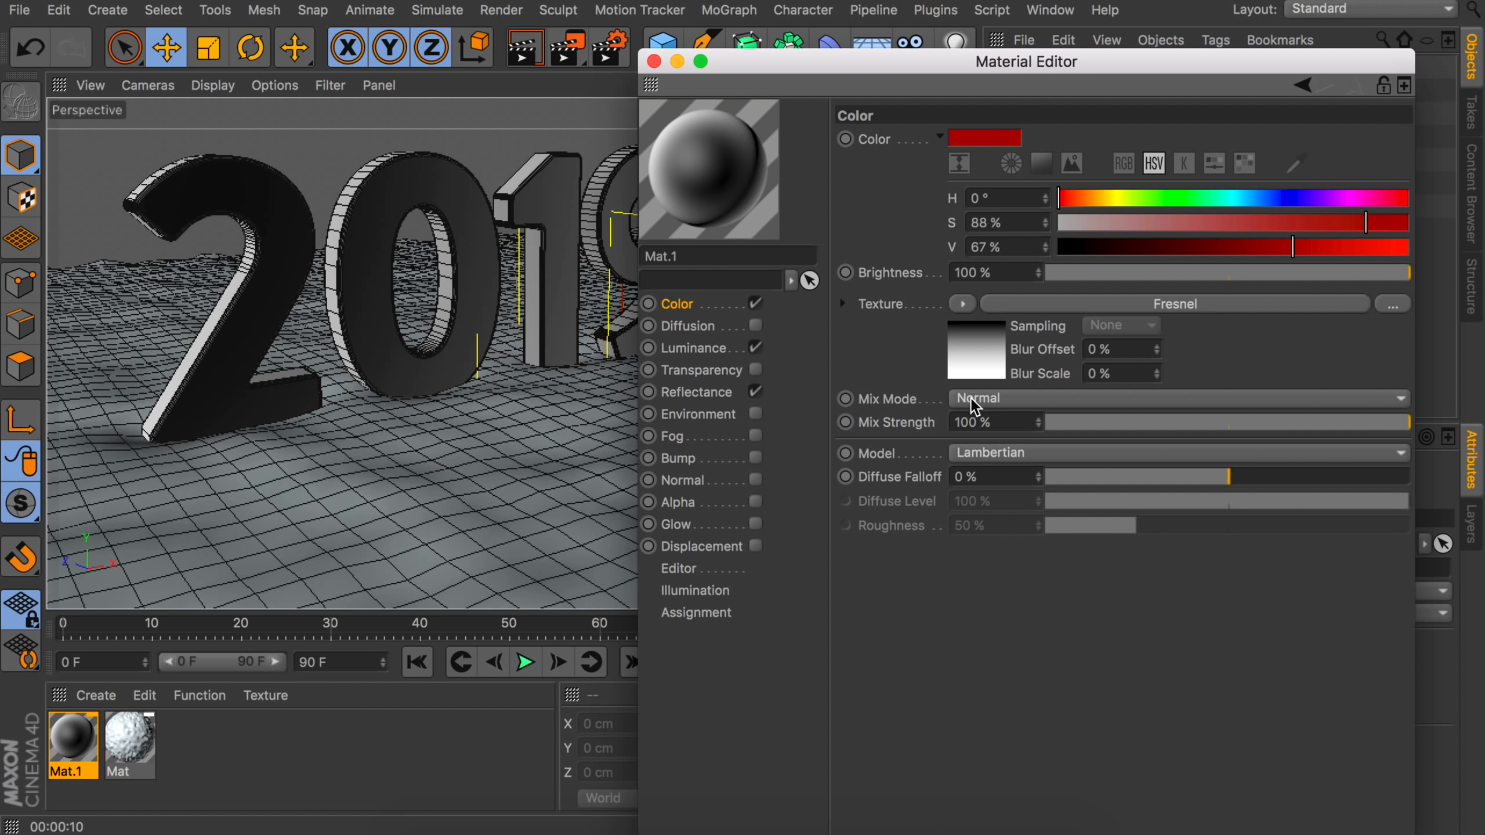
click(970, 404)
click(999, 432)
click(1010, 423)
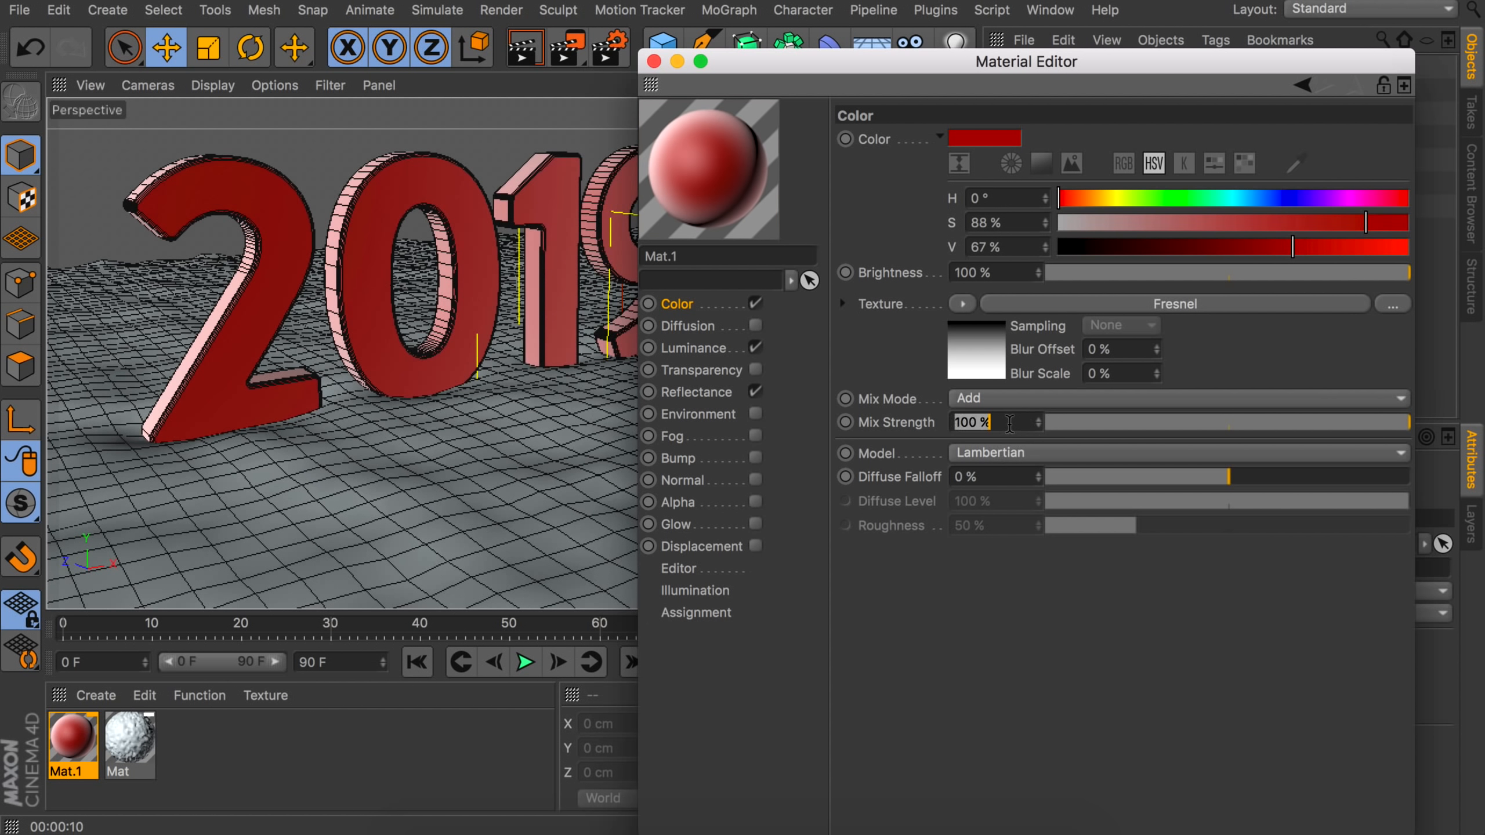
text(10)
key(Return)
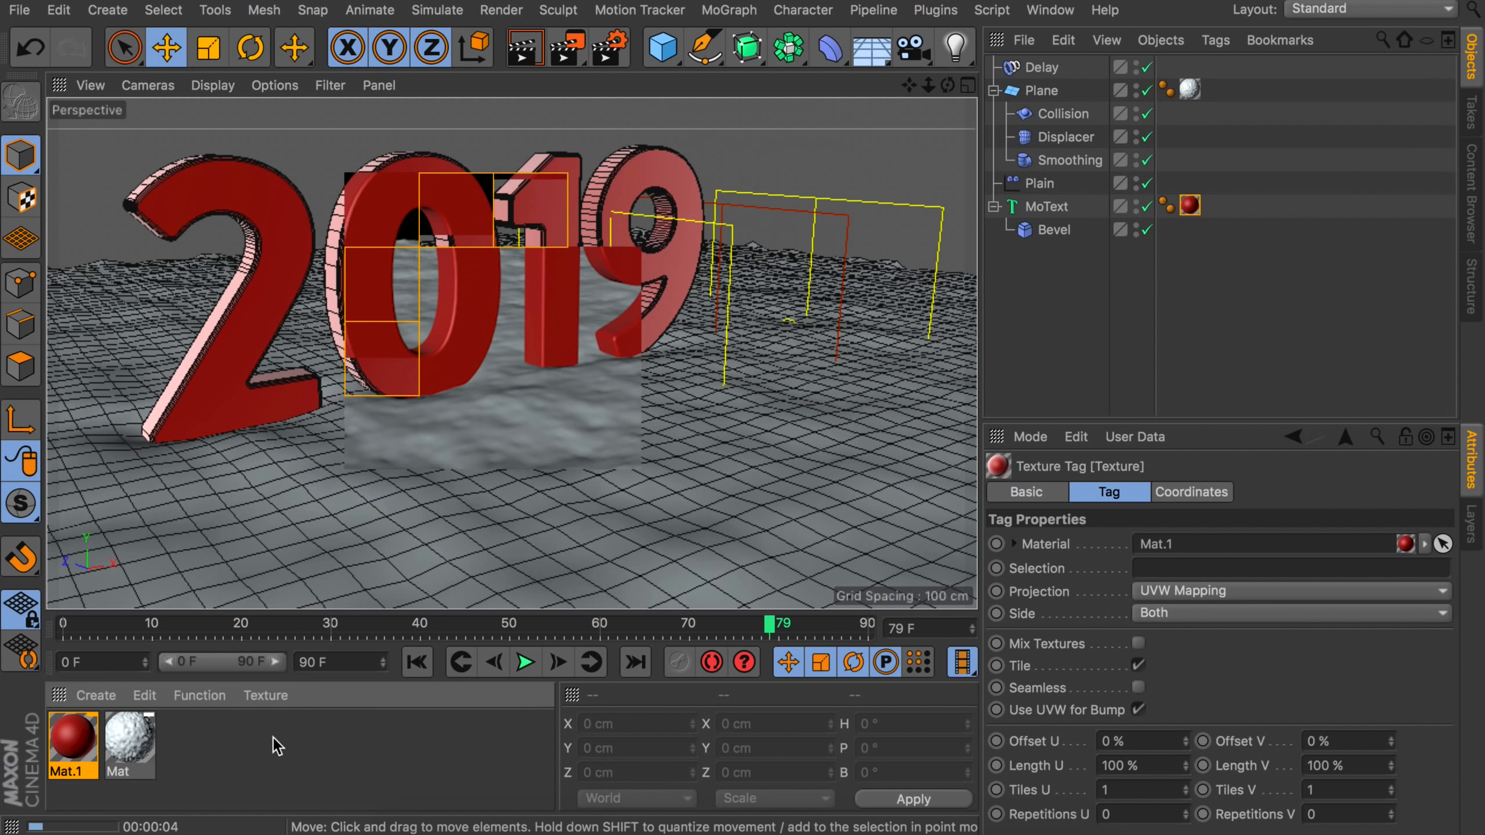
click(305, 778)
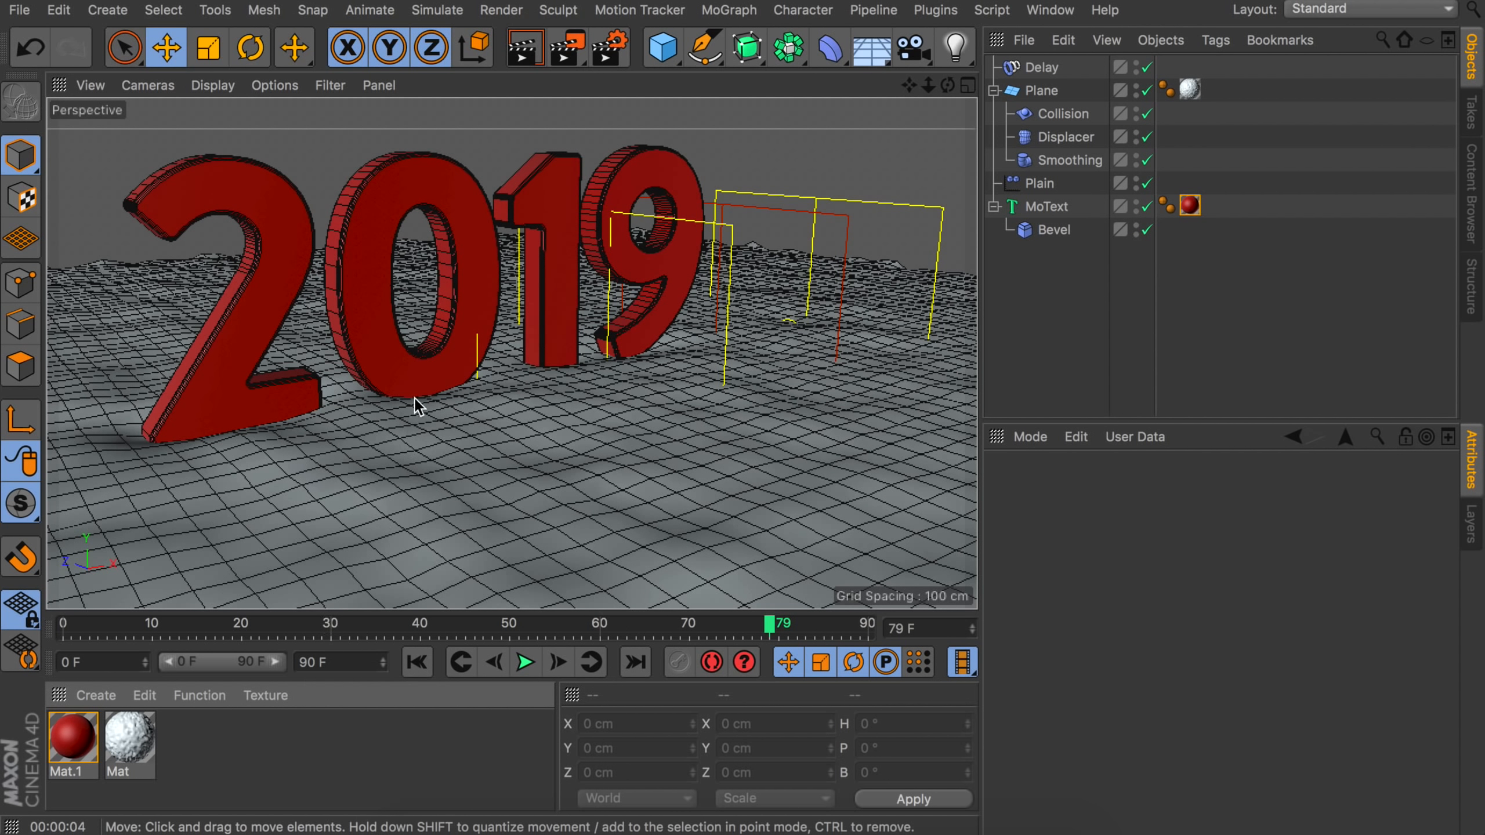
Add the Ambient Occlusion effect in the render settings.
click(611, 50)
click(64, 401)
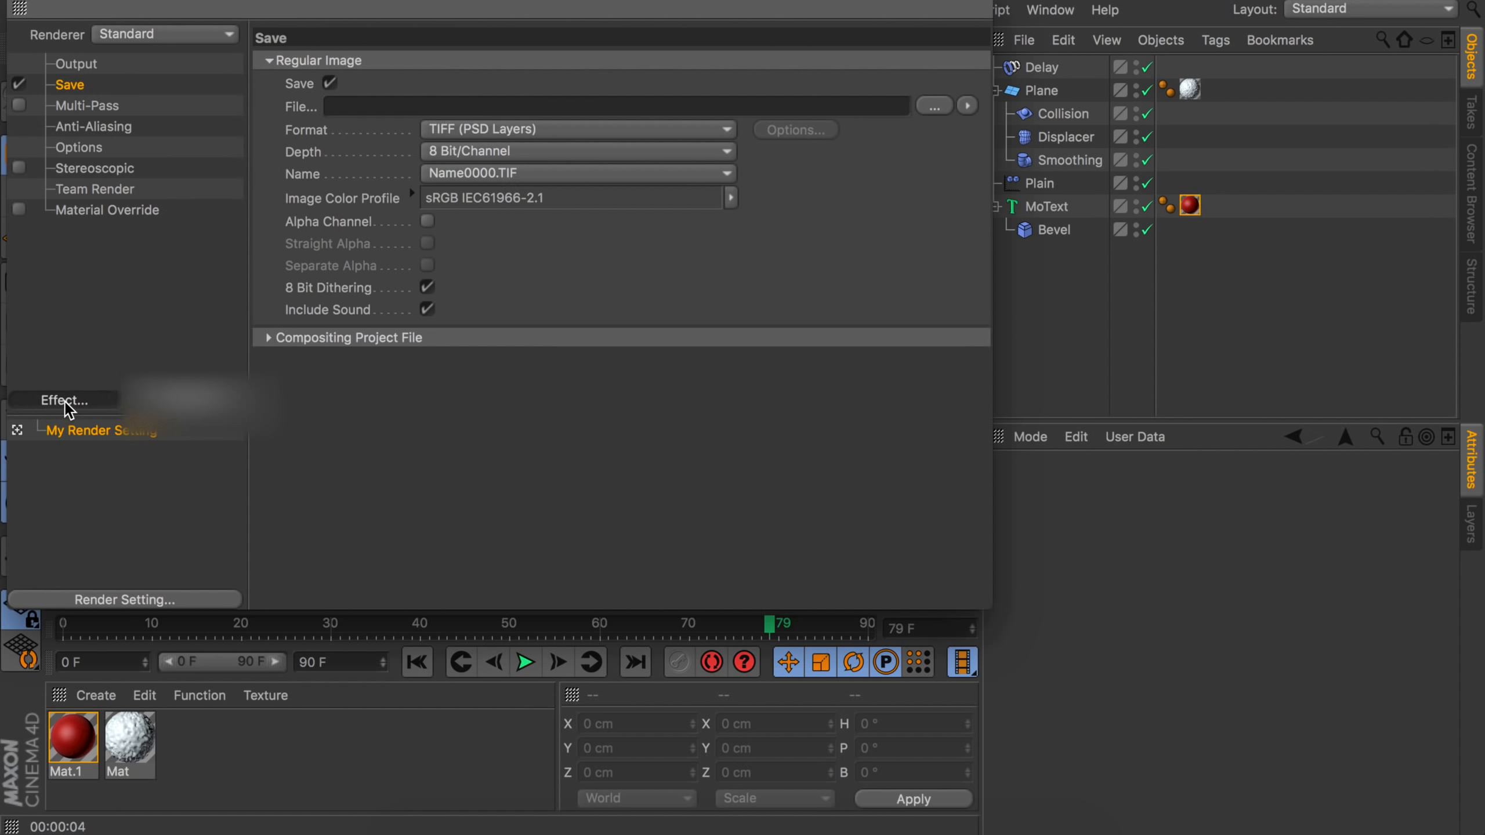
click(133, 242)
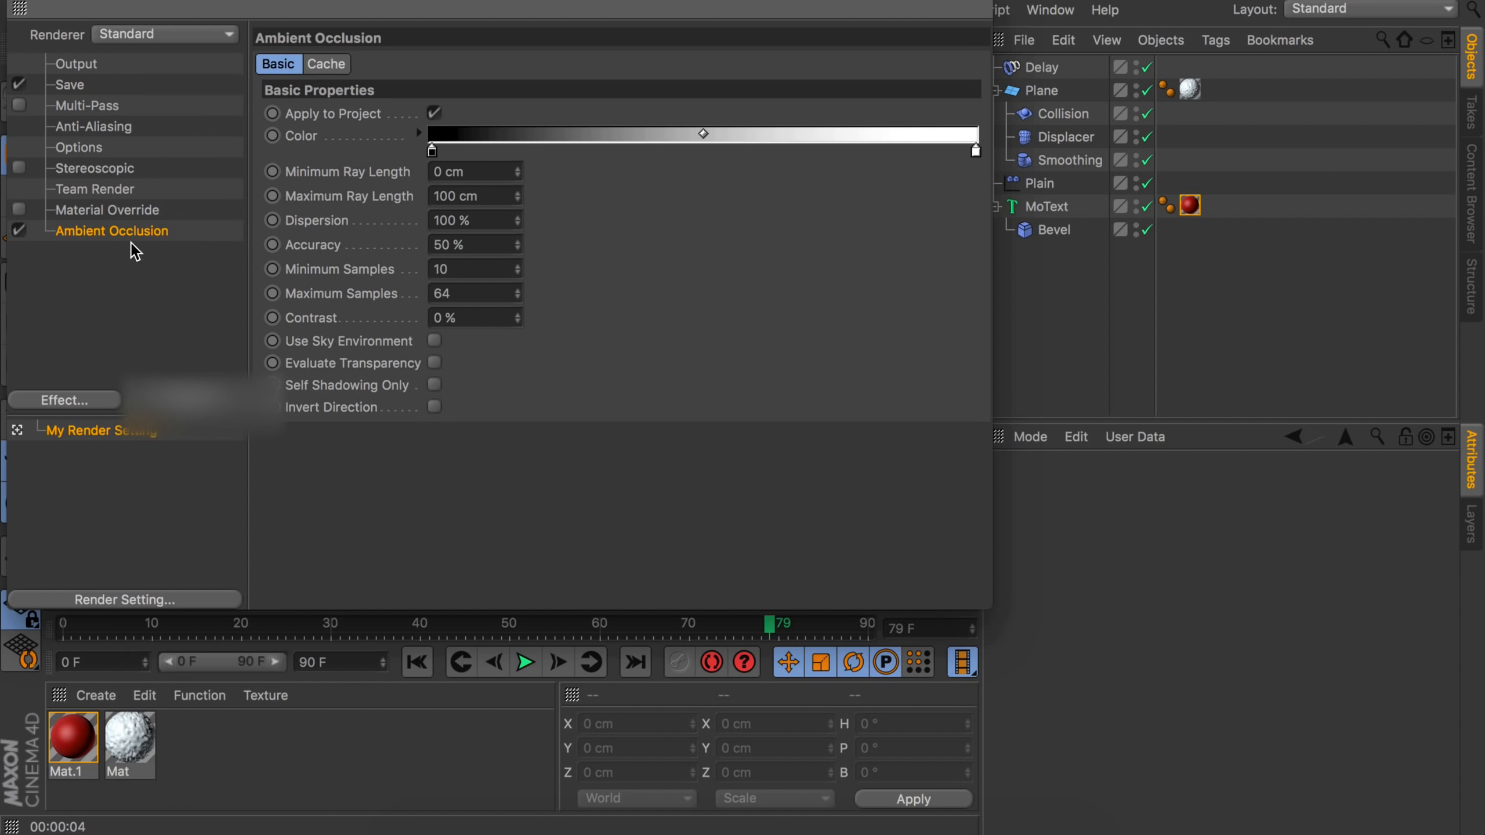
click(69, 404)
click(59, 322)
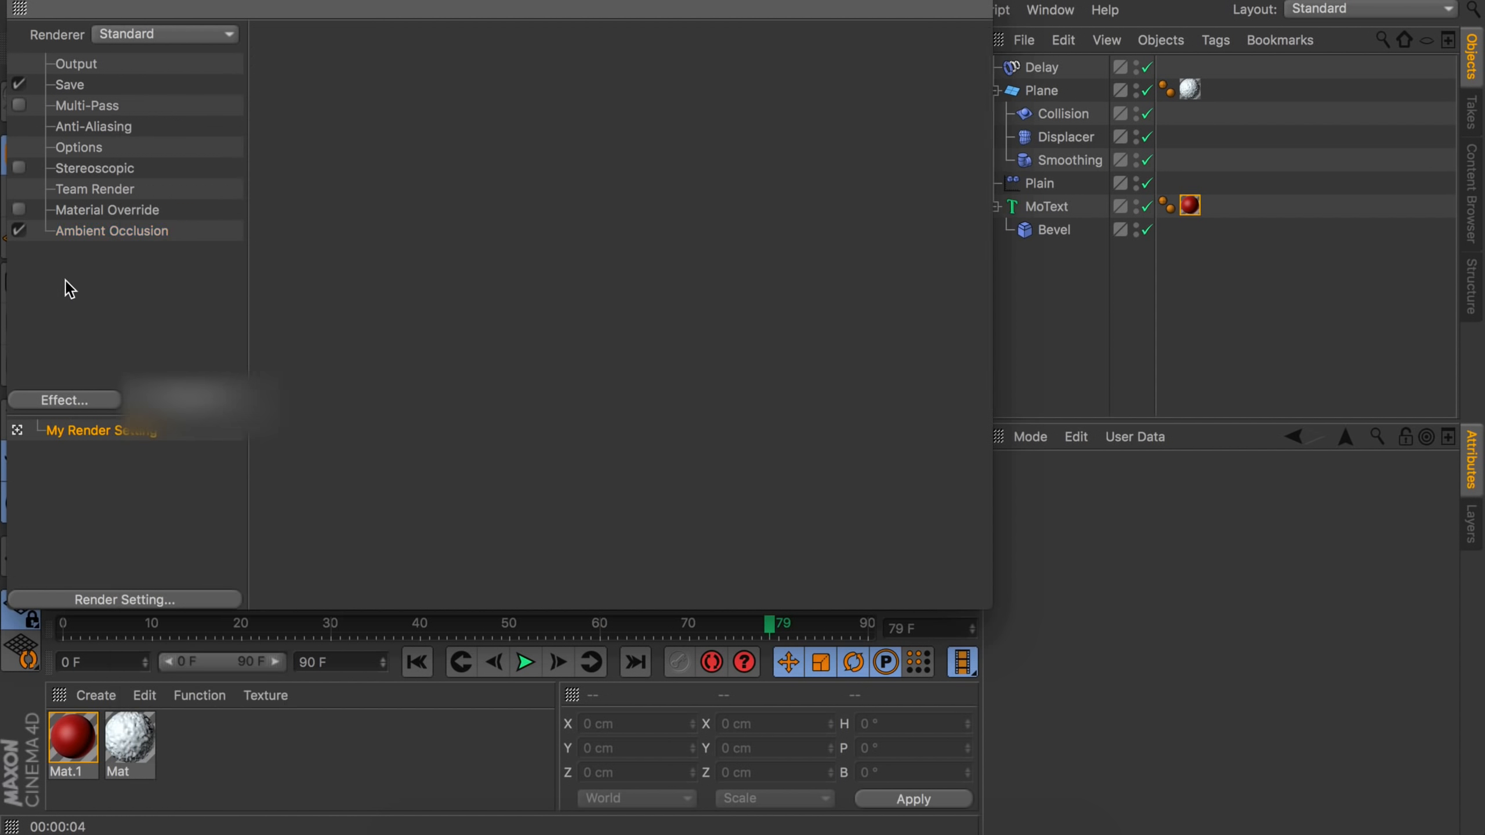
Switch the renderer to Physical, enable Depth Of Field and close the render settings.
click(160, 36)
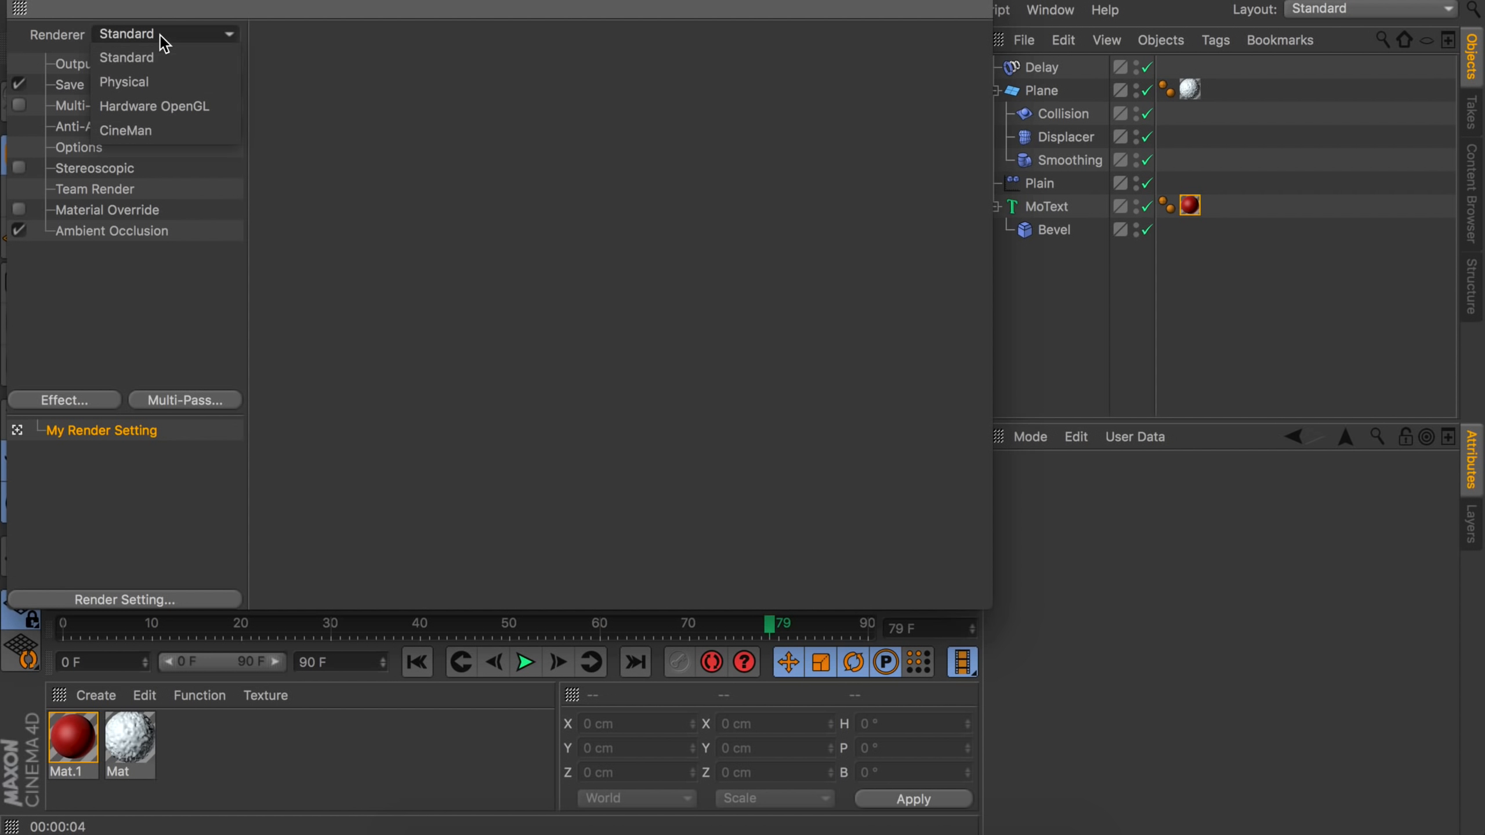
click(170, 87)
click(99, 232)
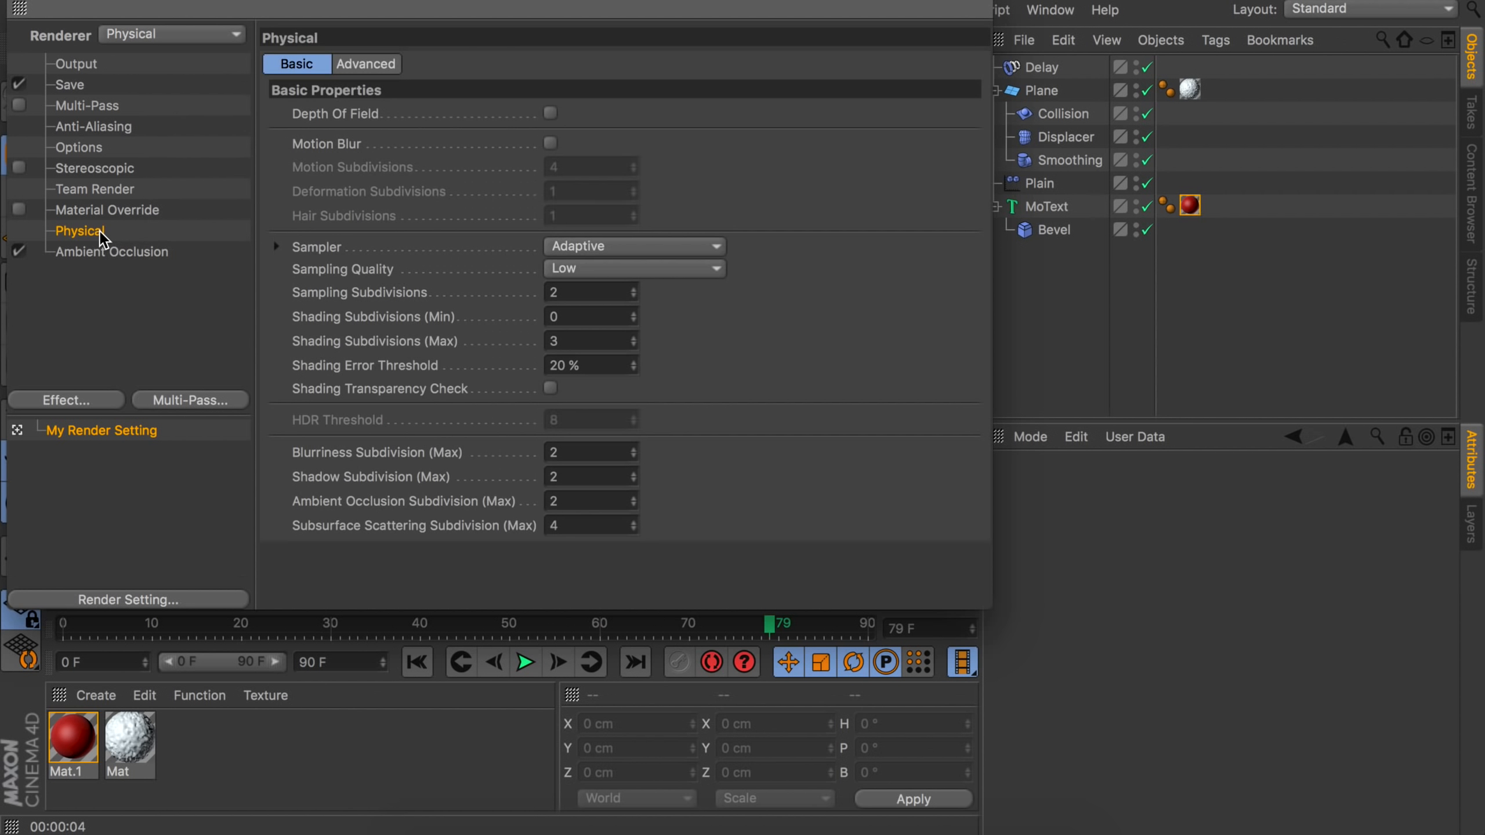
click(550, 113)
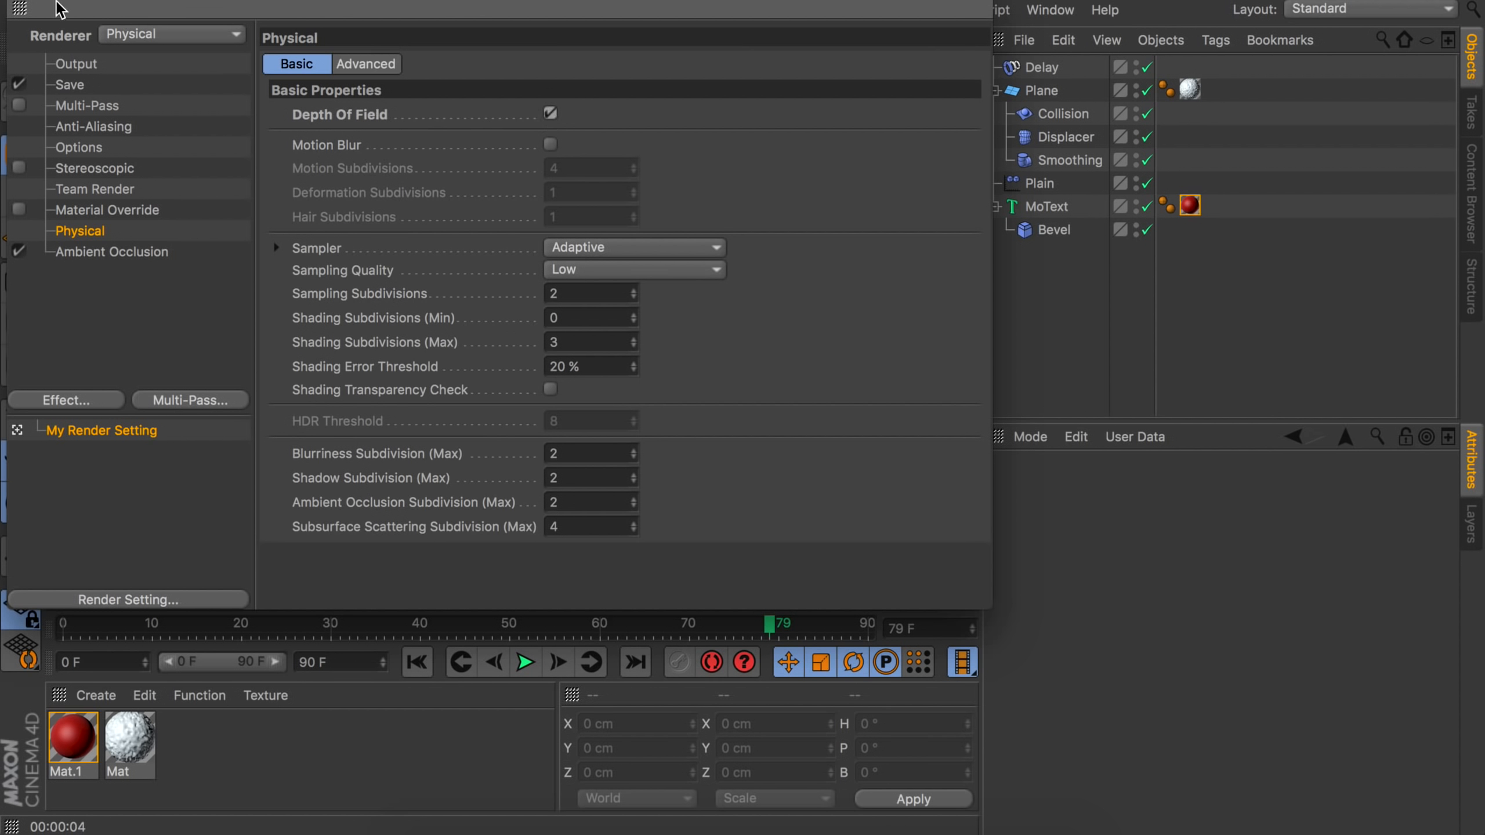
click(28, 1)
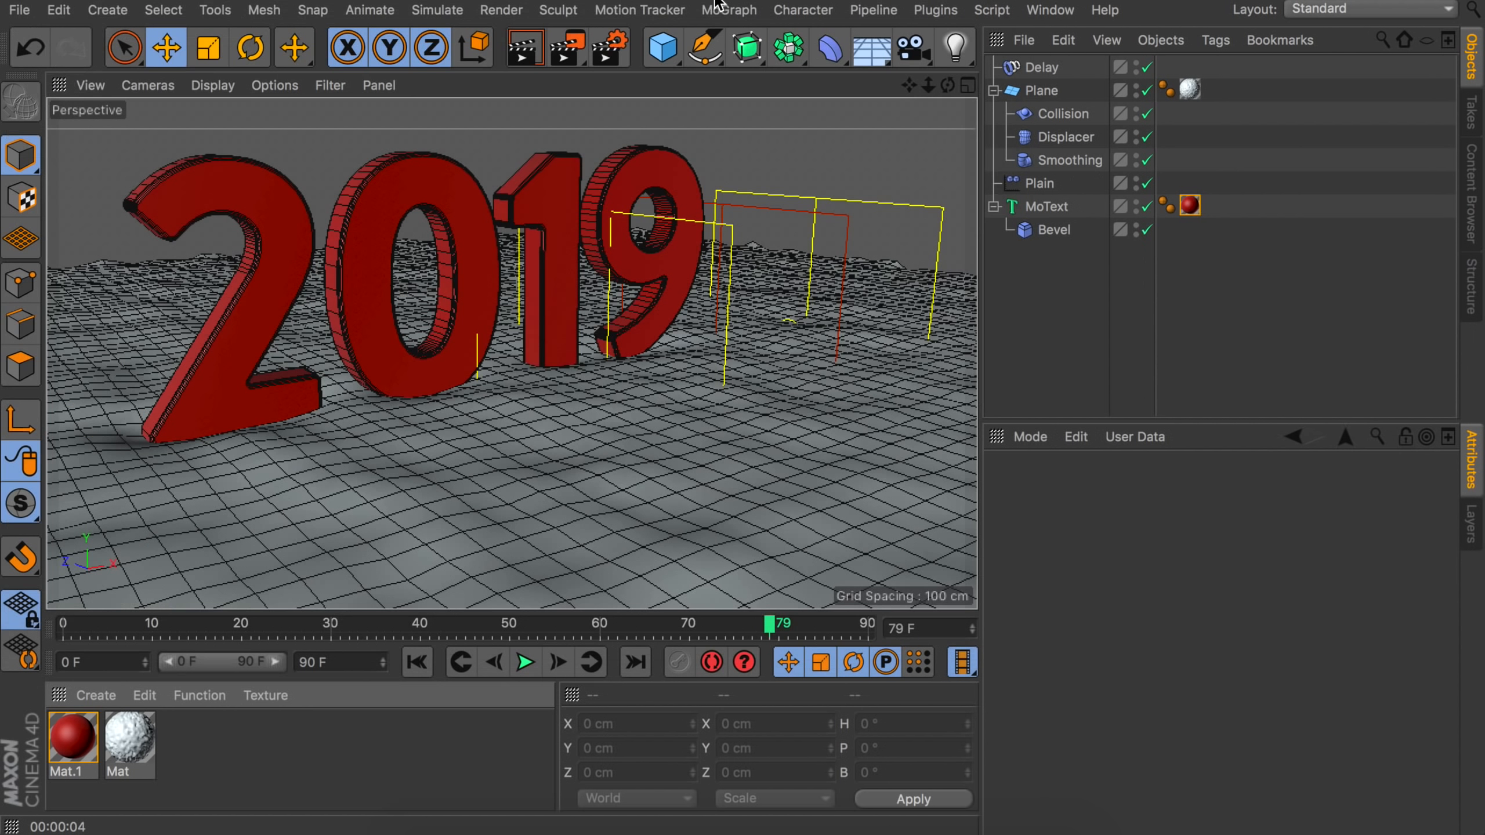
Add a camera, look through it, set its focal length to 100 mm and frame the 2019 digits.
click(915, 49)
click(1146, 69)
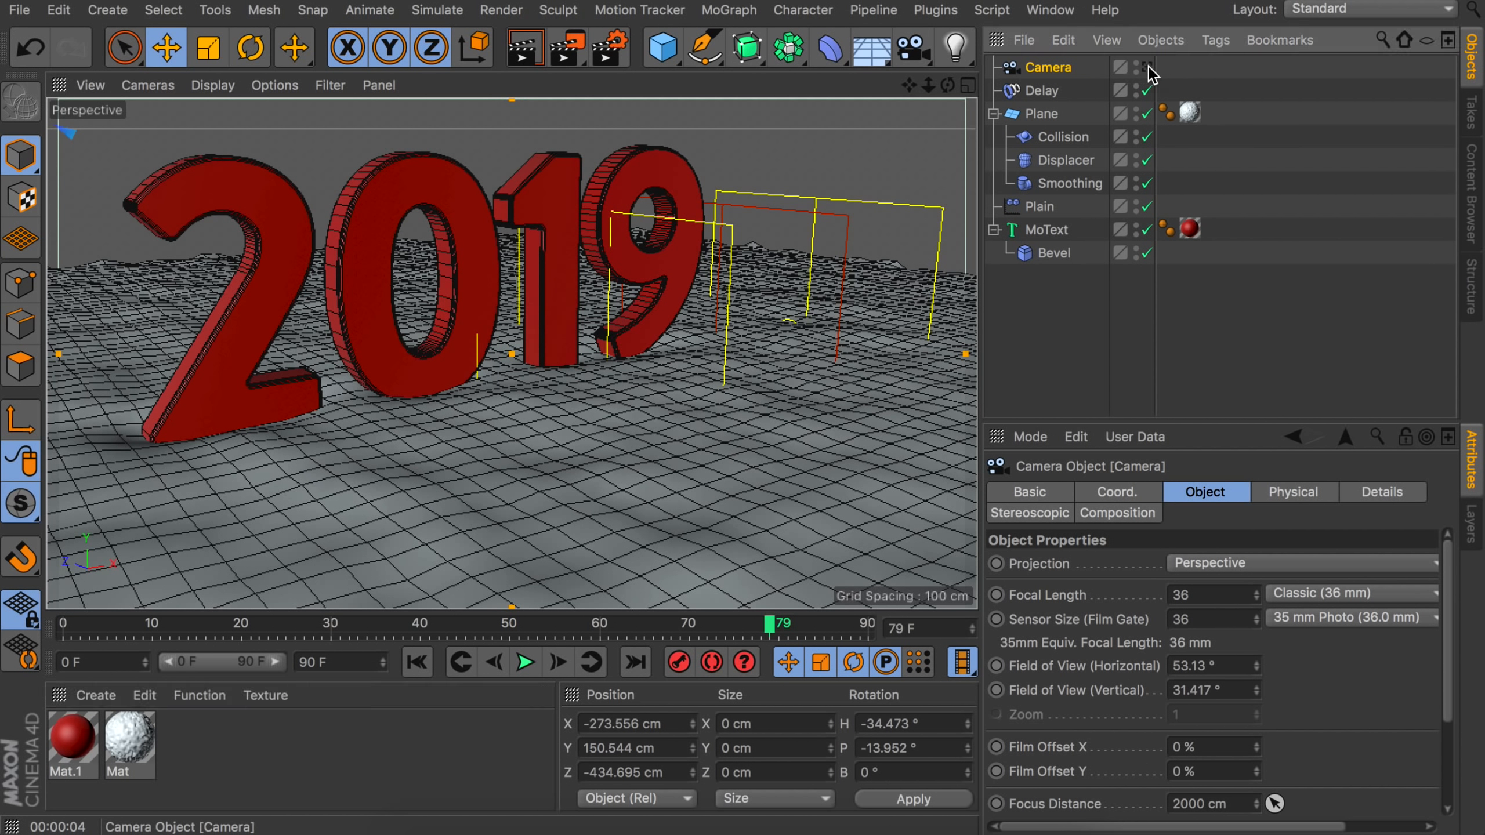
click(1198, 590)
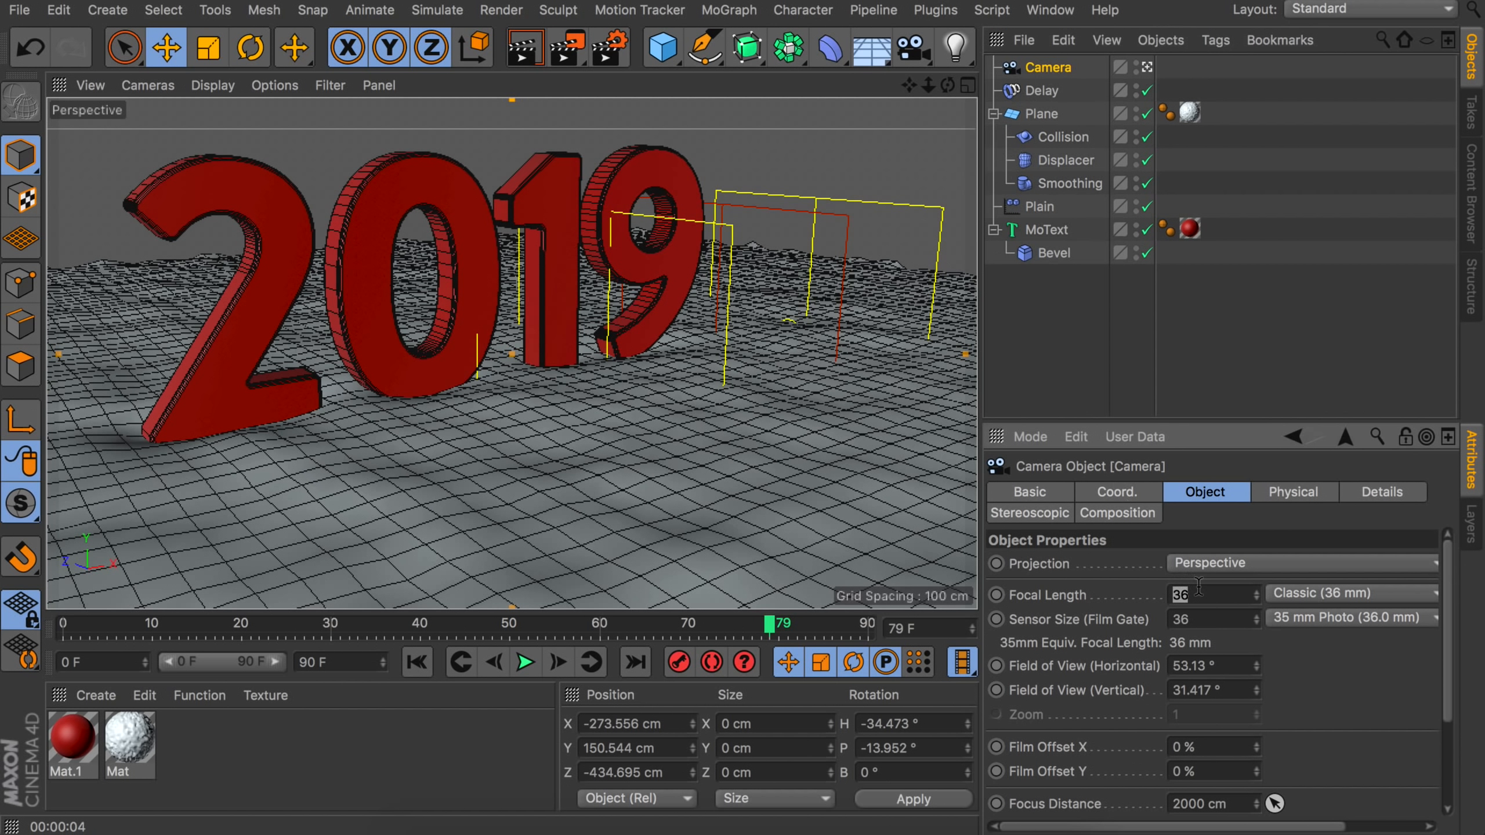
text(100)
key(Return)
alt+drag(457, 393, 453, 298)
alt+middle_drag(453, 297, 500, 323)
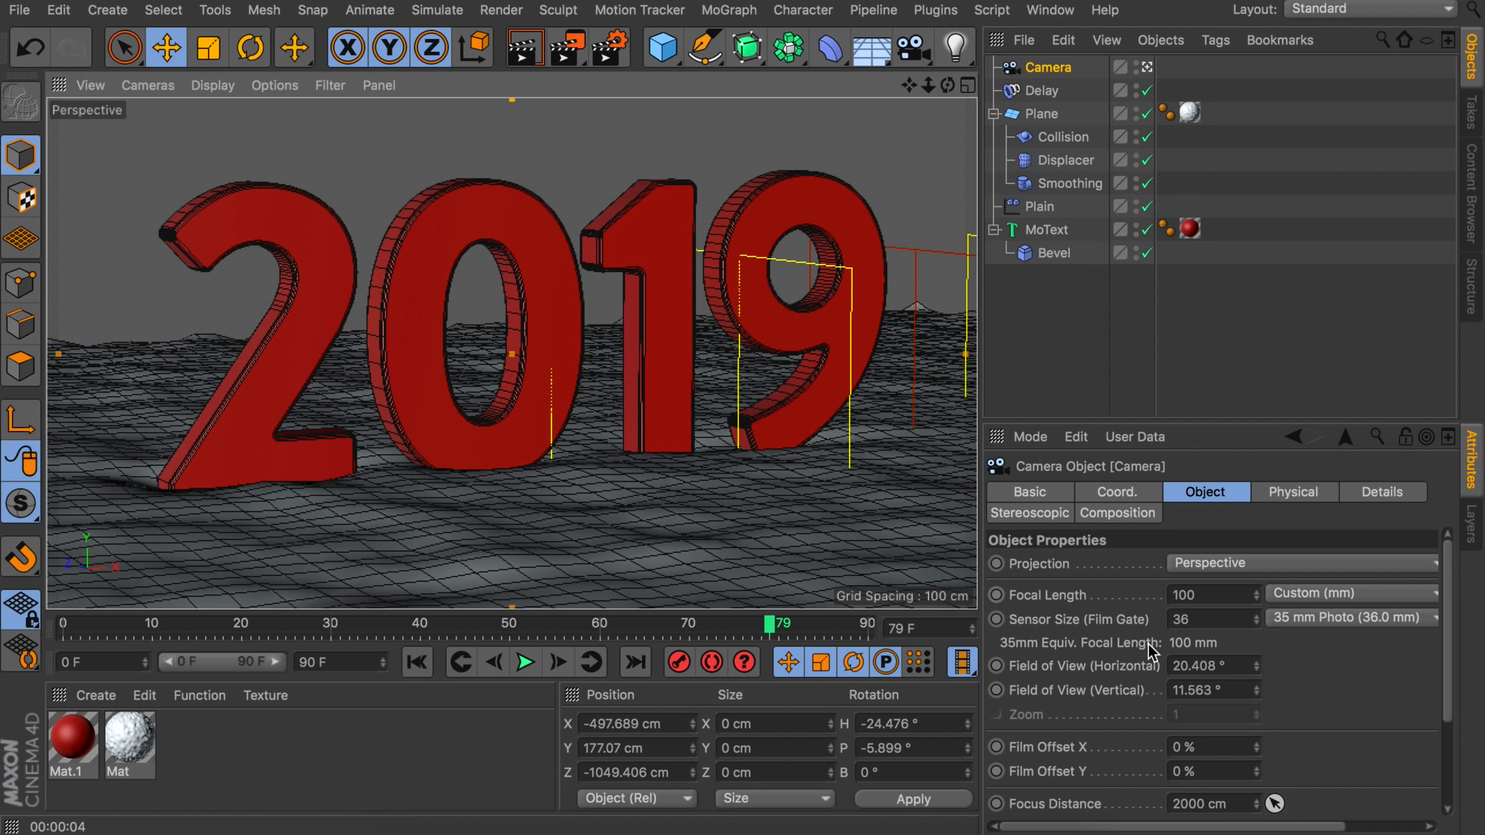
Pick the camera's focus distance on the digit 0 and set its F-Stop to 1.
click(1275, 805)
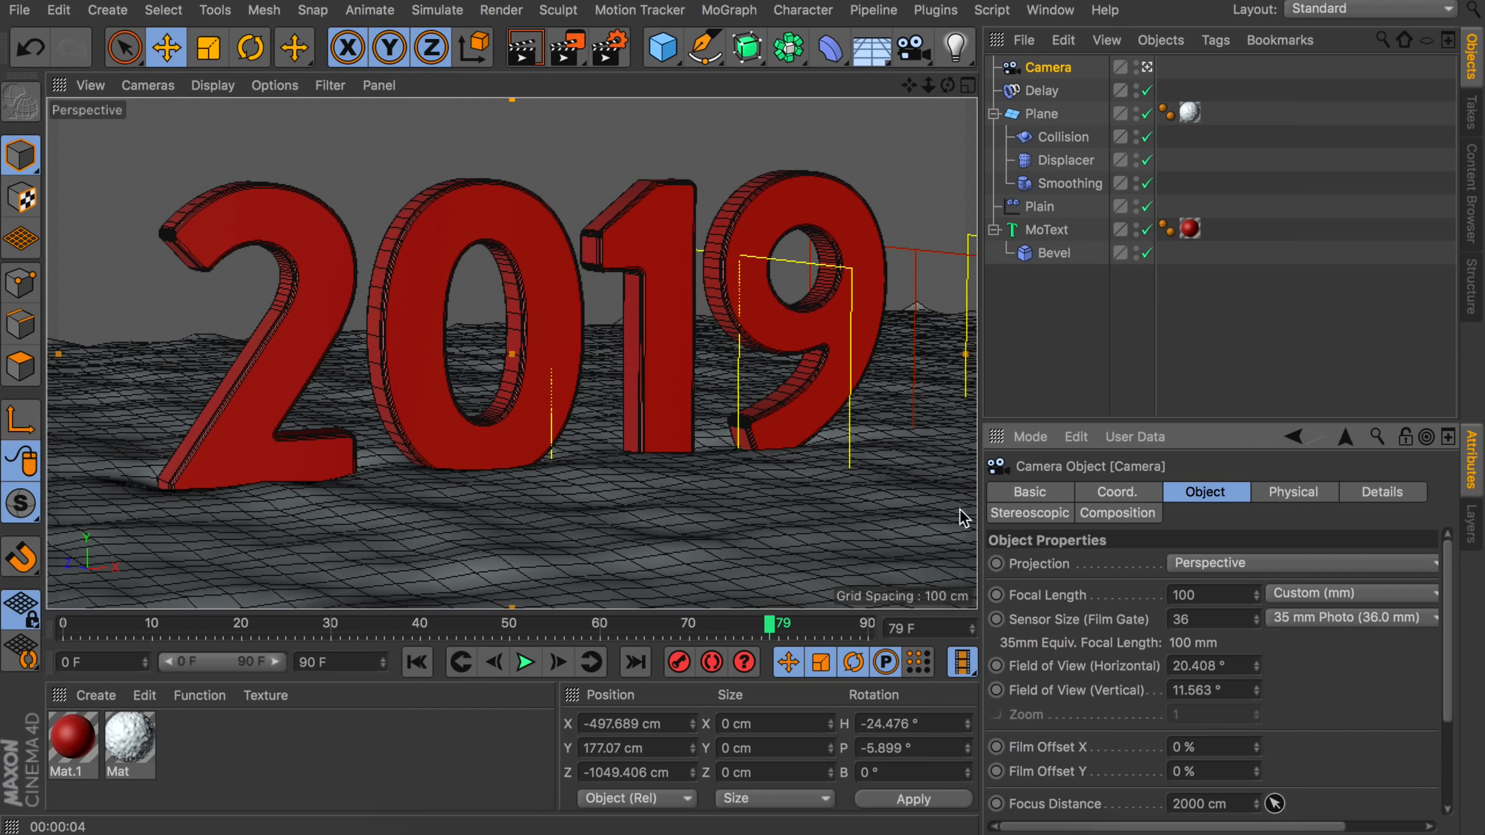
click(534, 247)
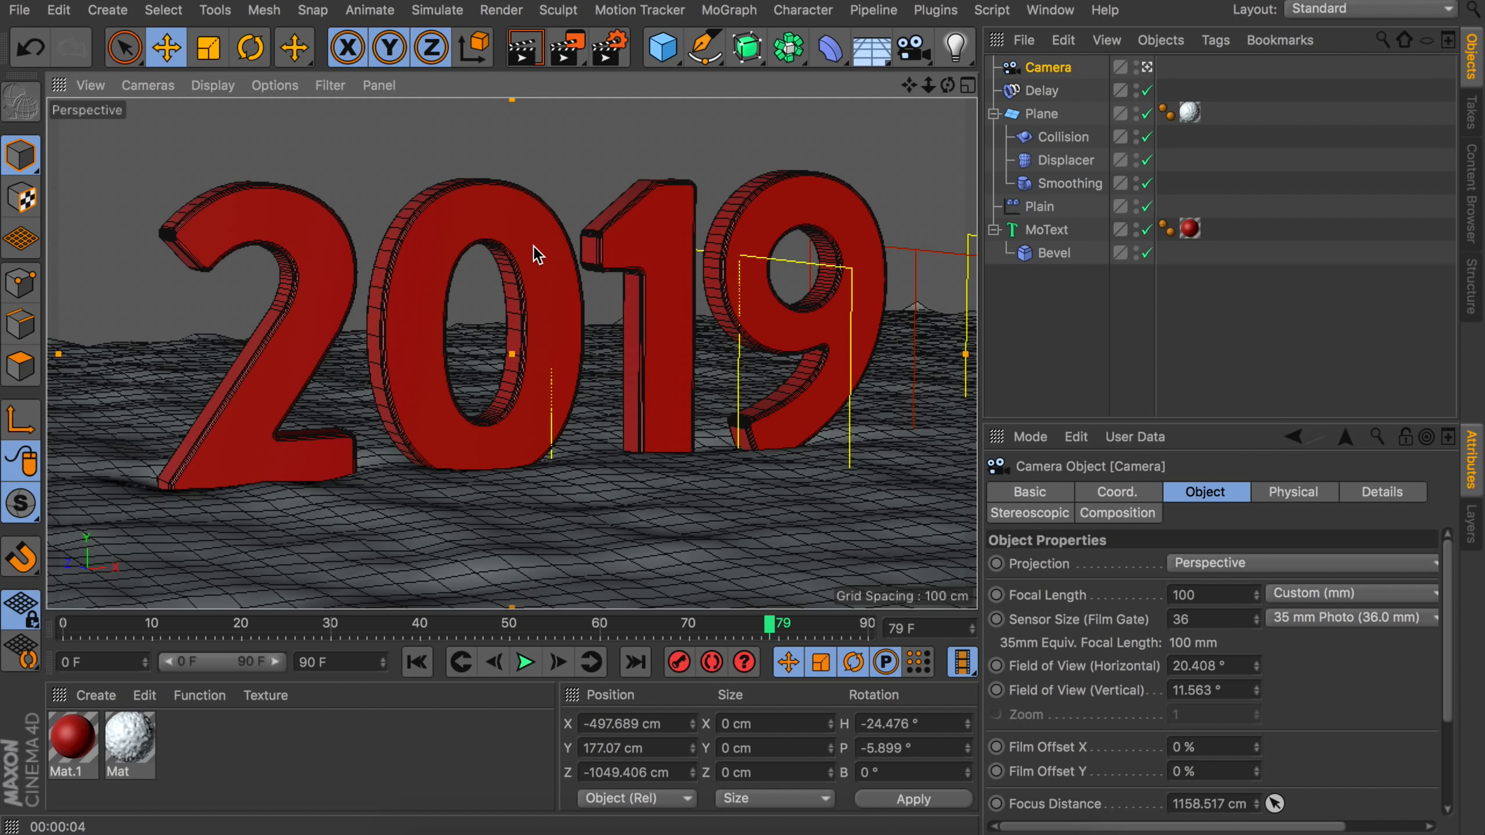
click(1294, 492)
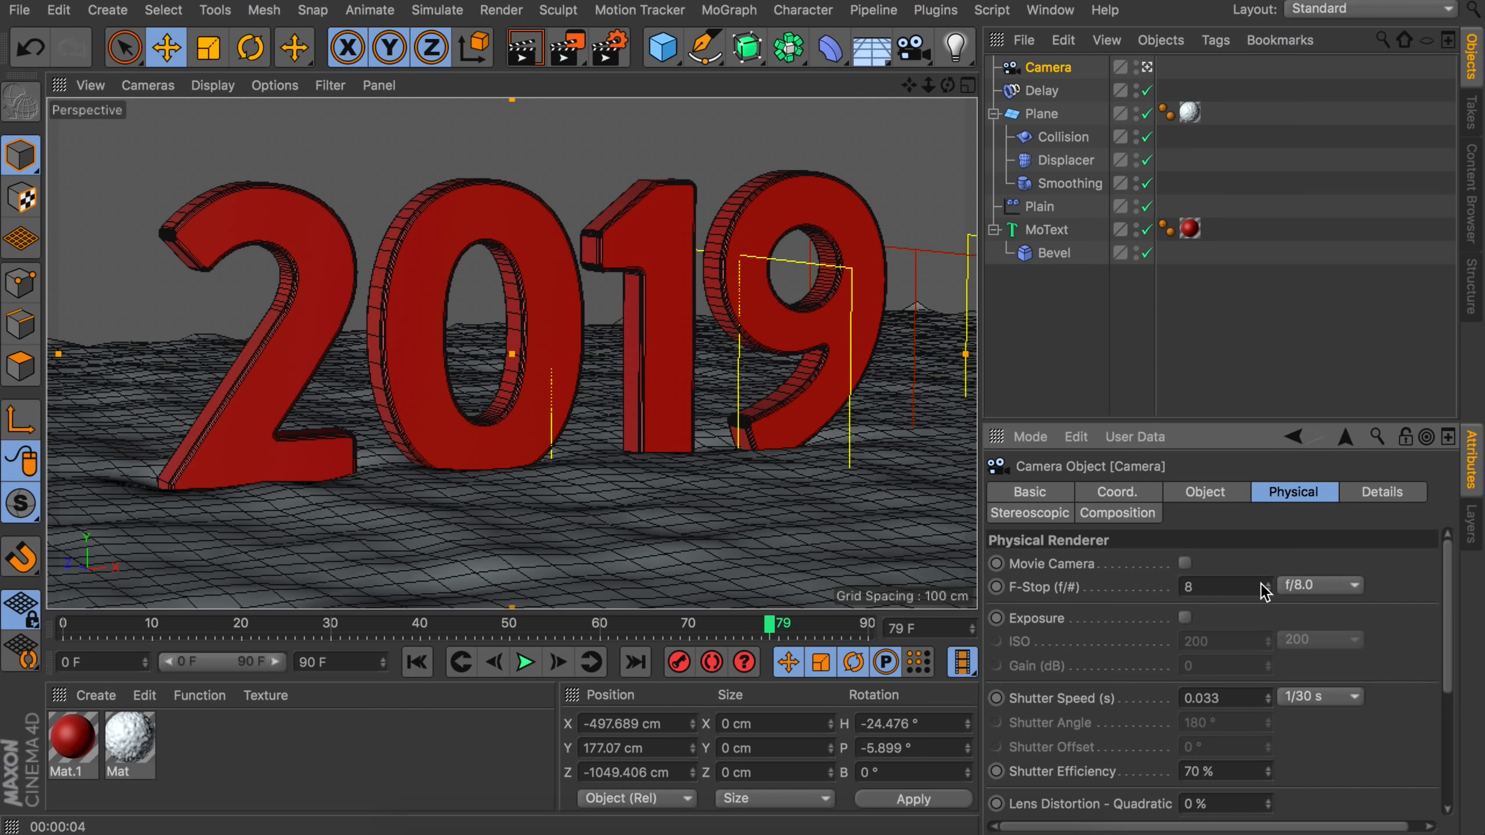
double_click(1241, 588)
text(1)
key(Return)
Leave the camera view and add a particle Emitter to the scene.
click(1147, 68)
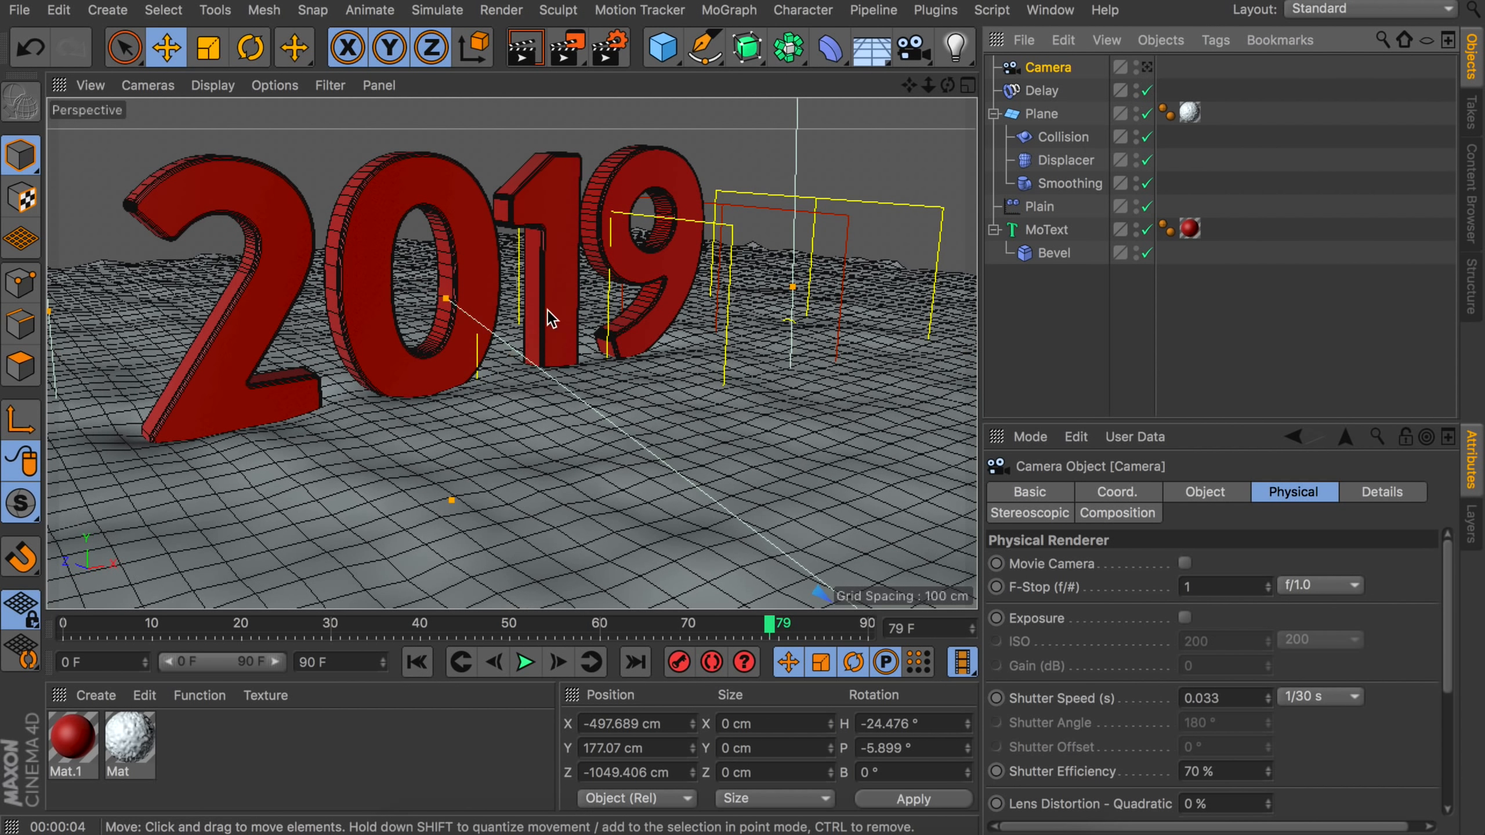
alt+middle_drag(547, 310, 579, 351)
alt+drag(579, 351, 610, 321)
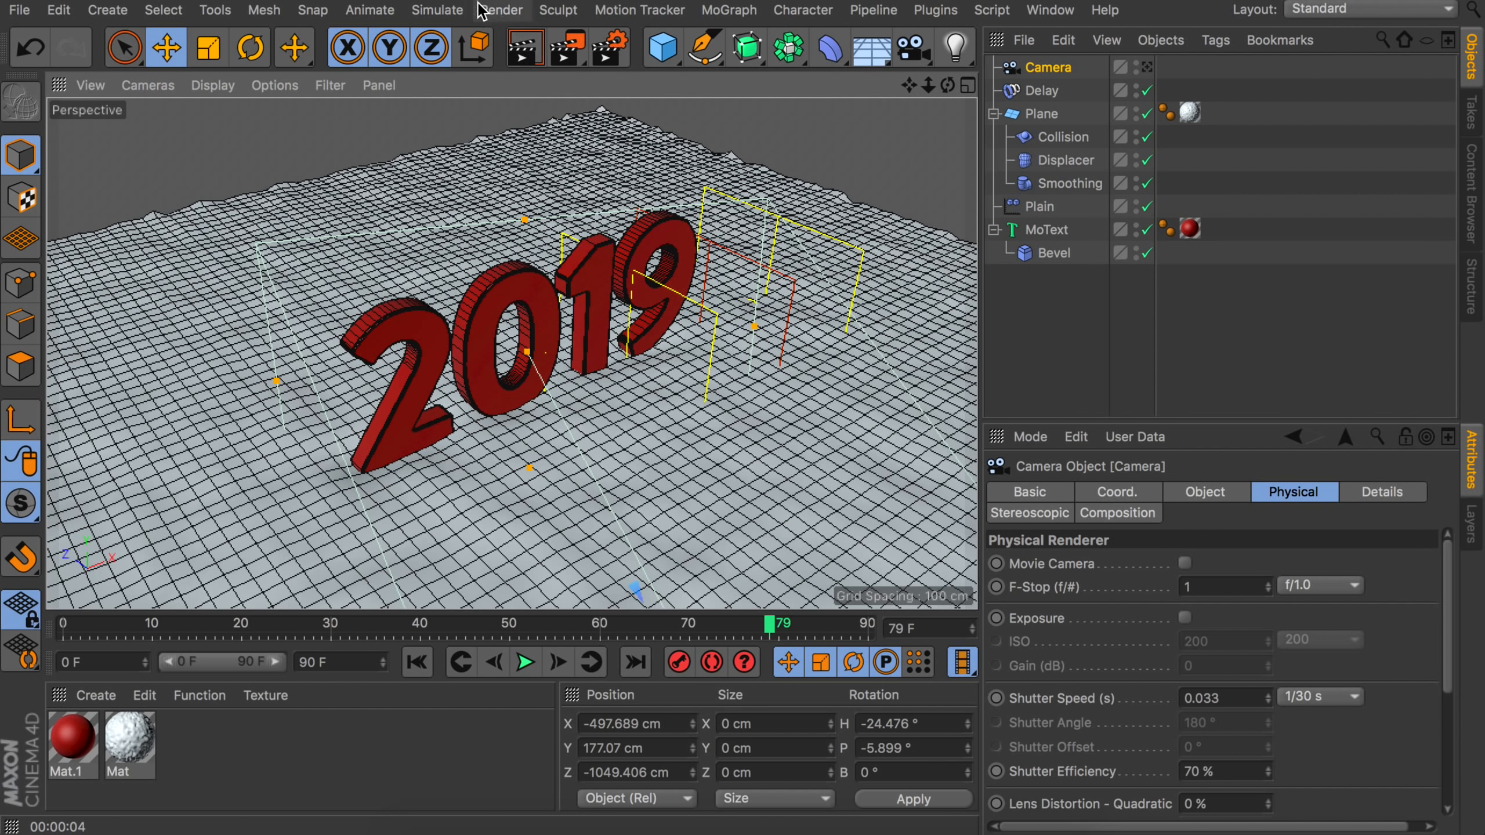
click(448, 10)
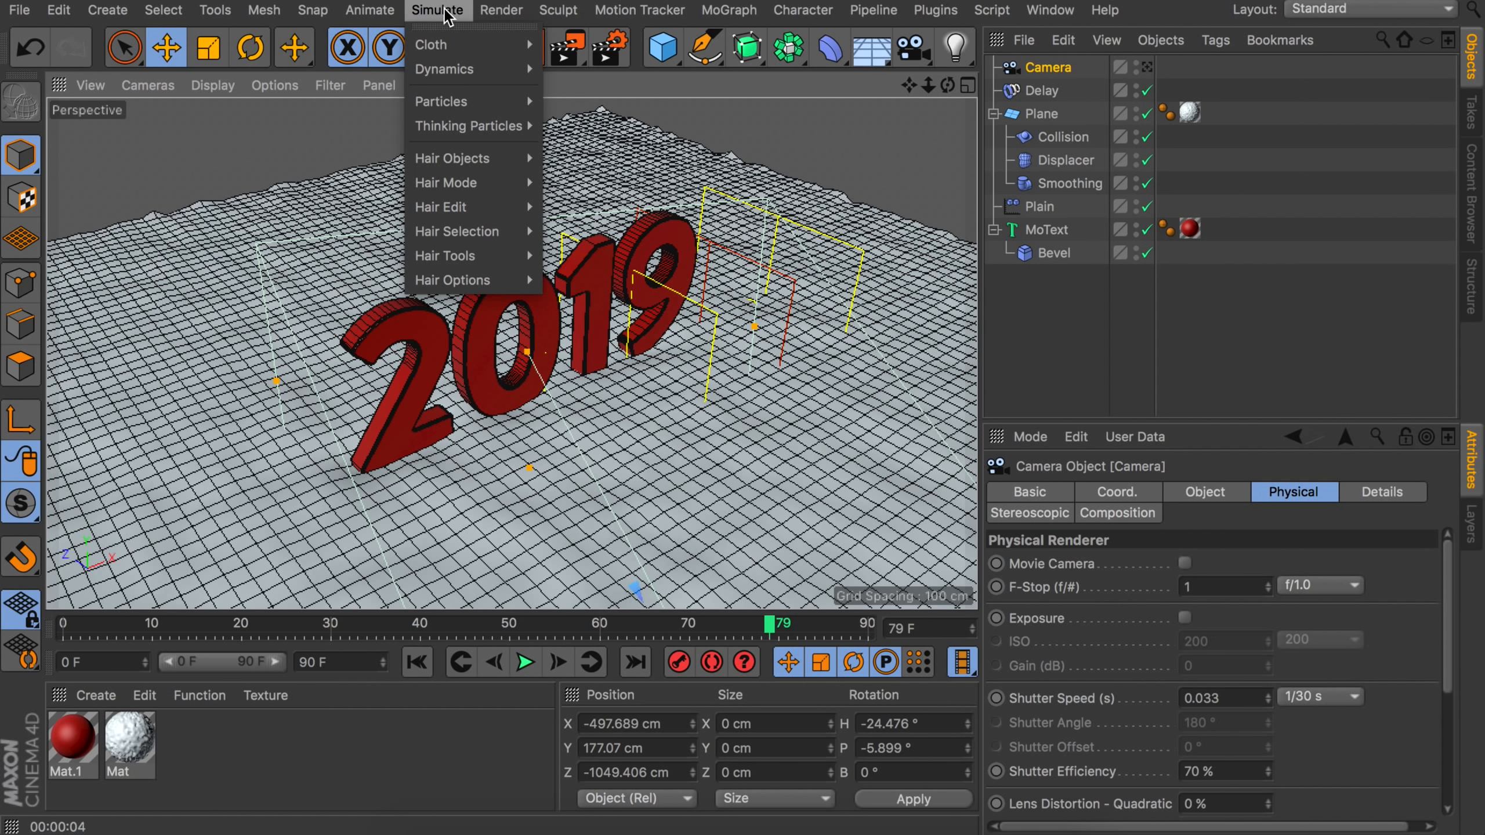
mouse_move(445, 103)
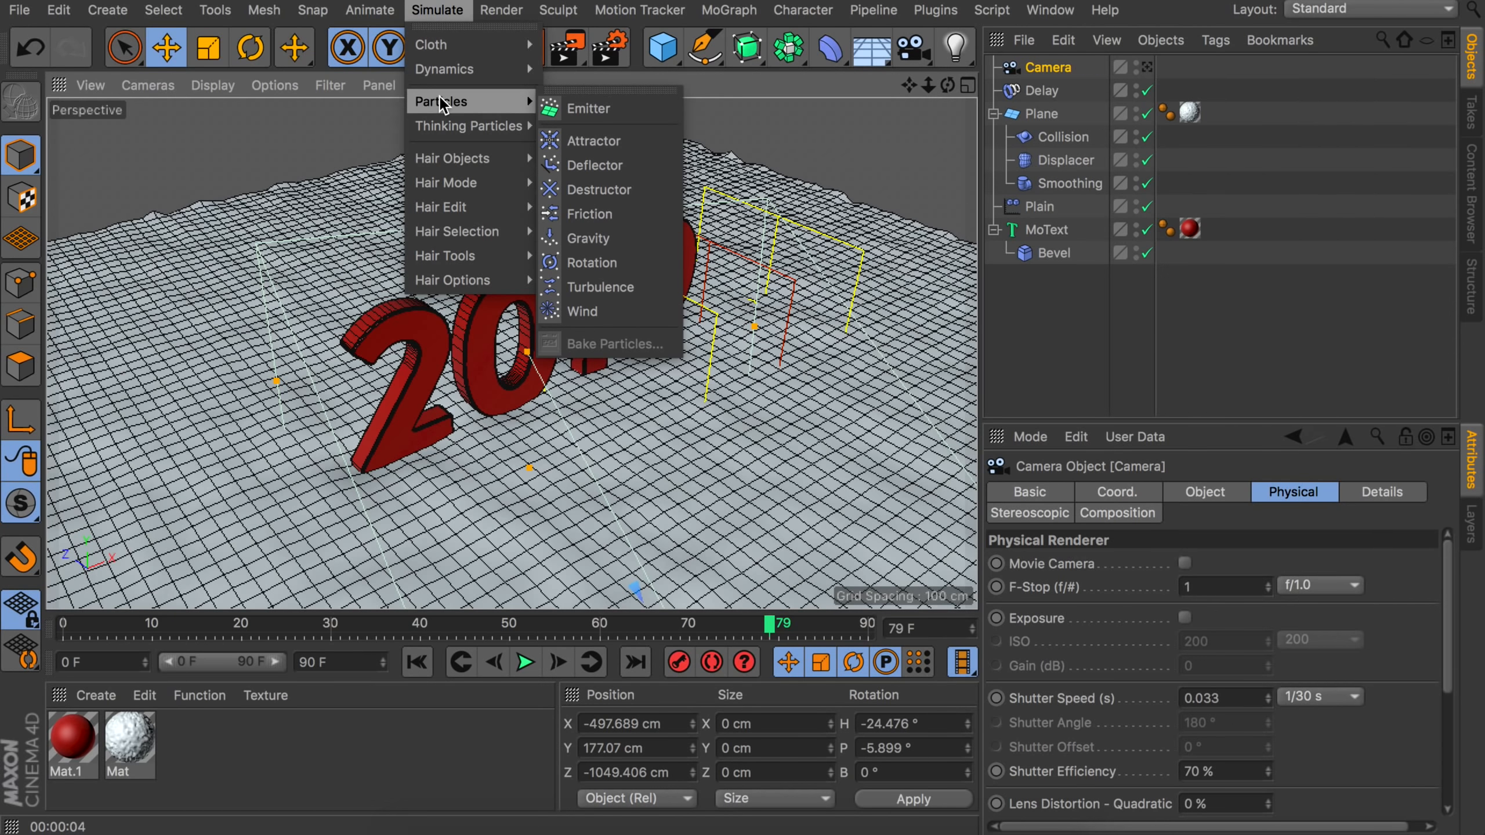
click(587, 108)
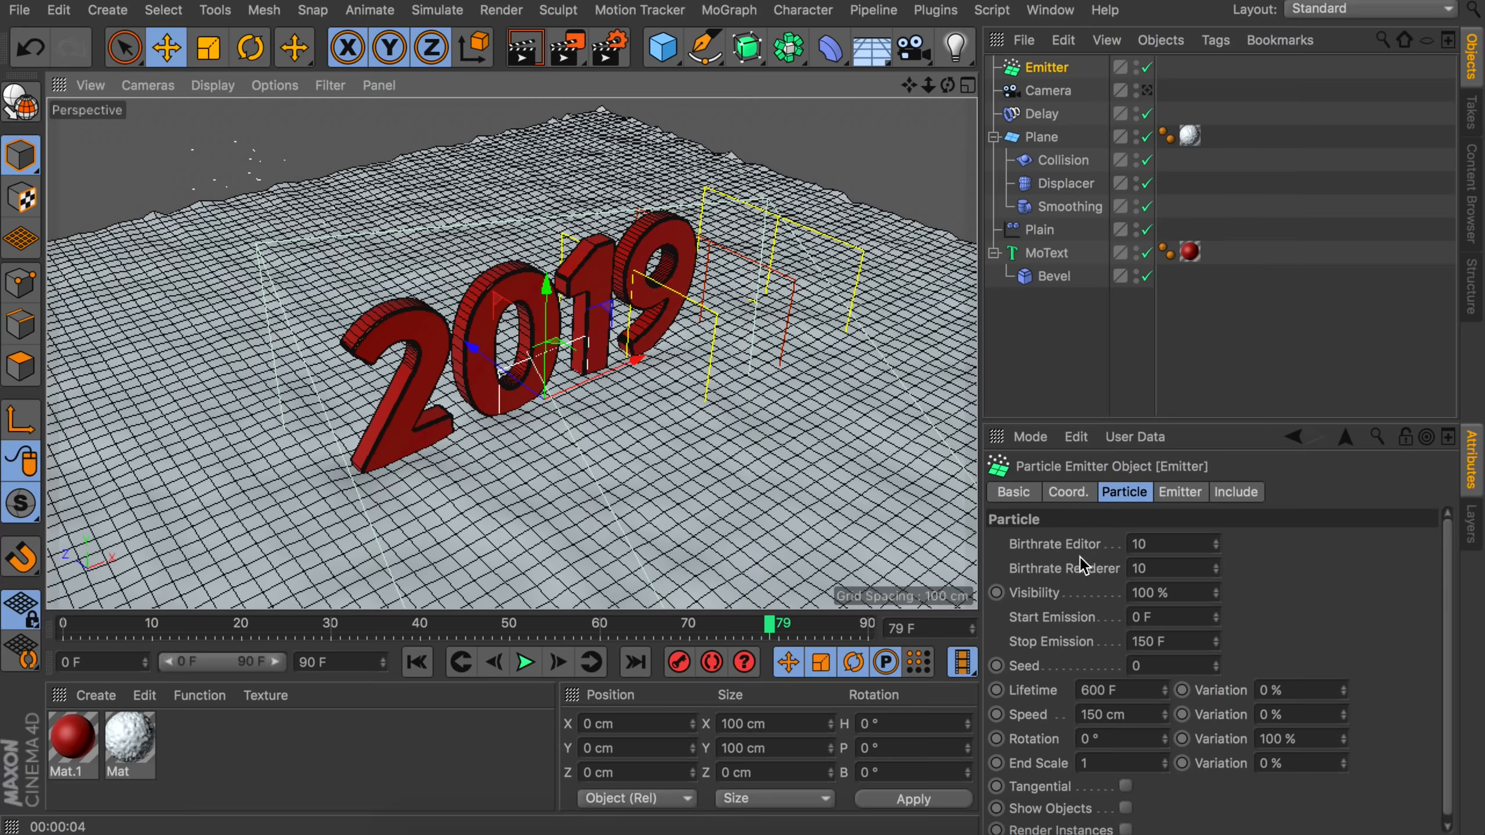
Set the emitter's editor and renderer birthrates to 50, speed to 10 cm and End Scale variation to 35%.
click(1162, 544)
text(50)
key(Tab)
text(50)
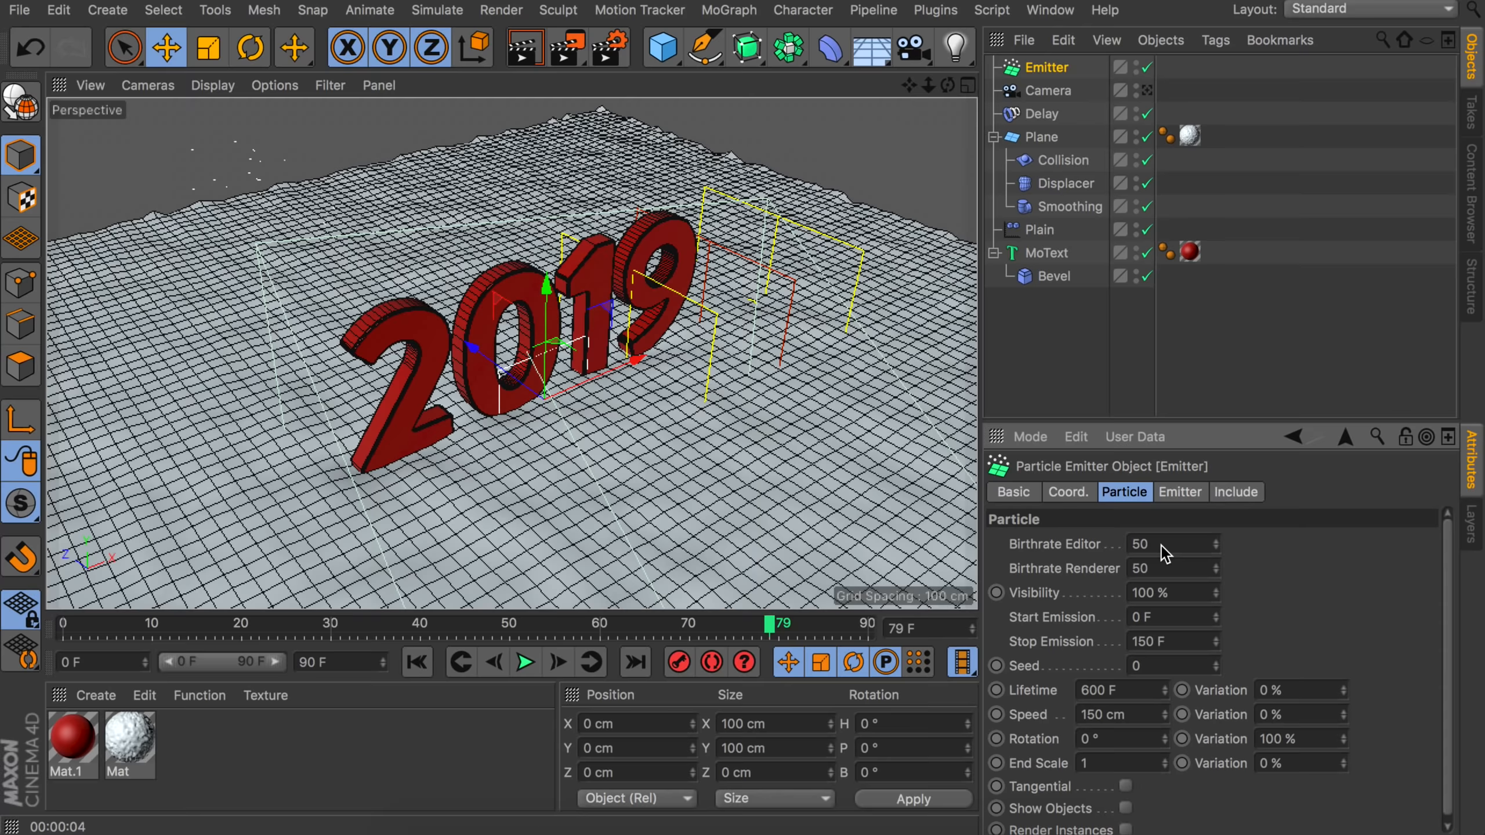
click(1113, 713)
text(10)
click(1279, 761)
text(35)
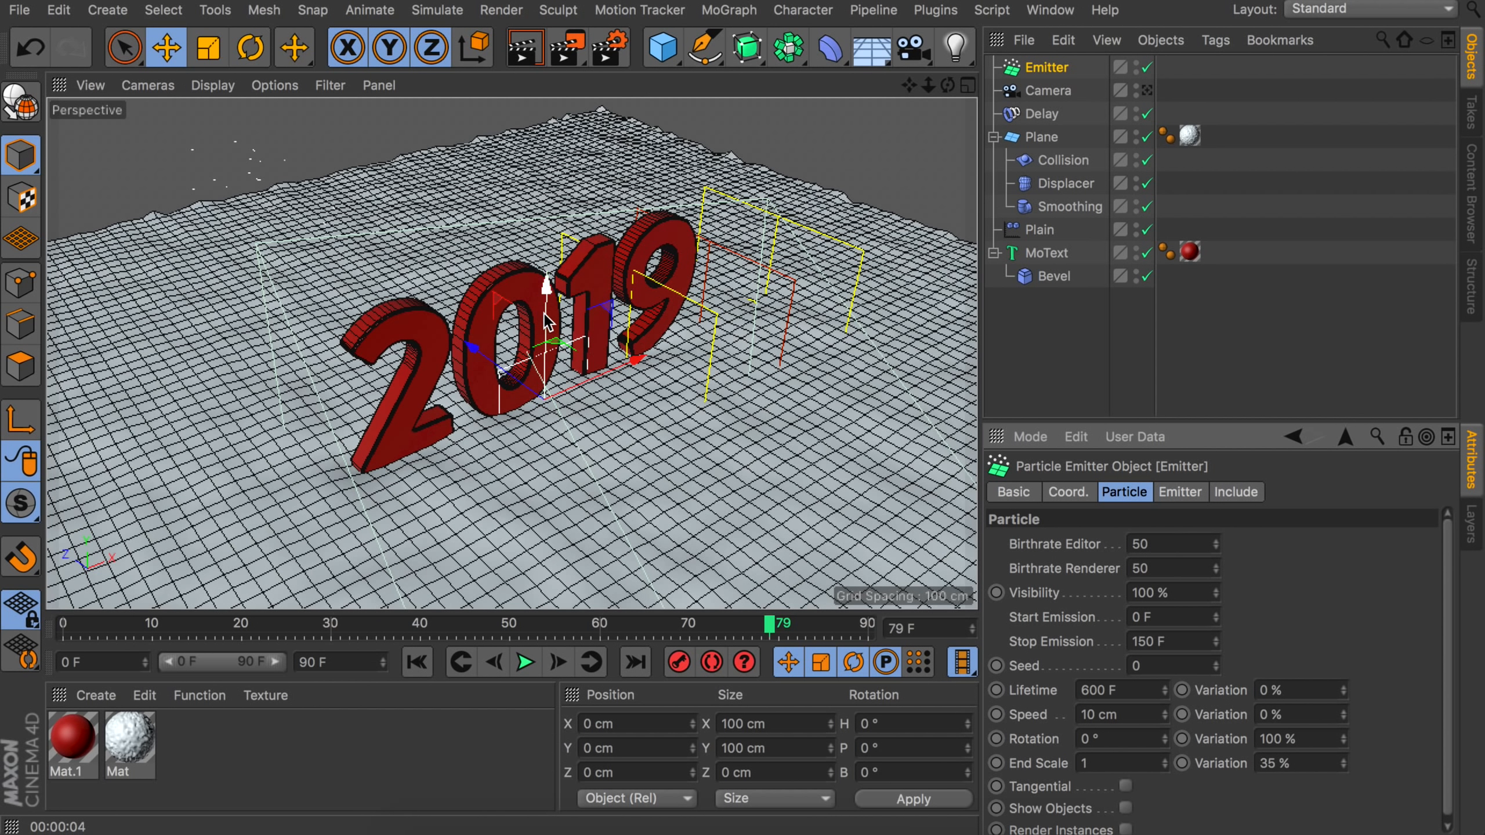
Rotate the emitter to a pitch of -90° so it faces down and raise it to about Y 256 cm.
alt+drag(320, 230, 141, 201)
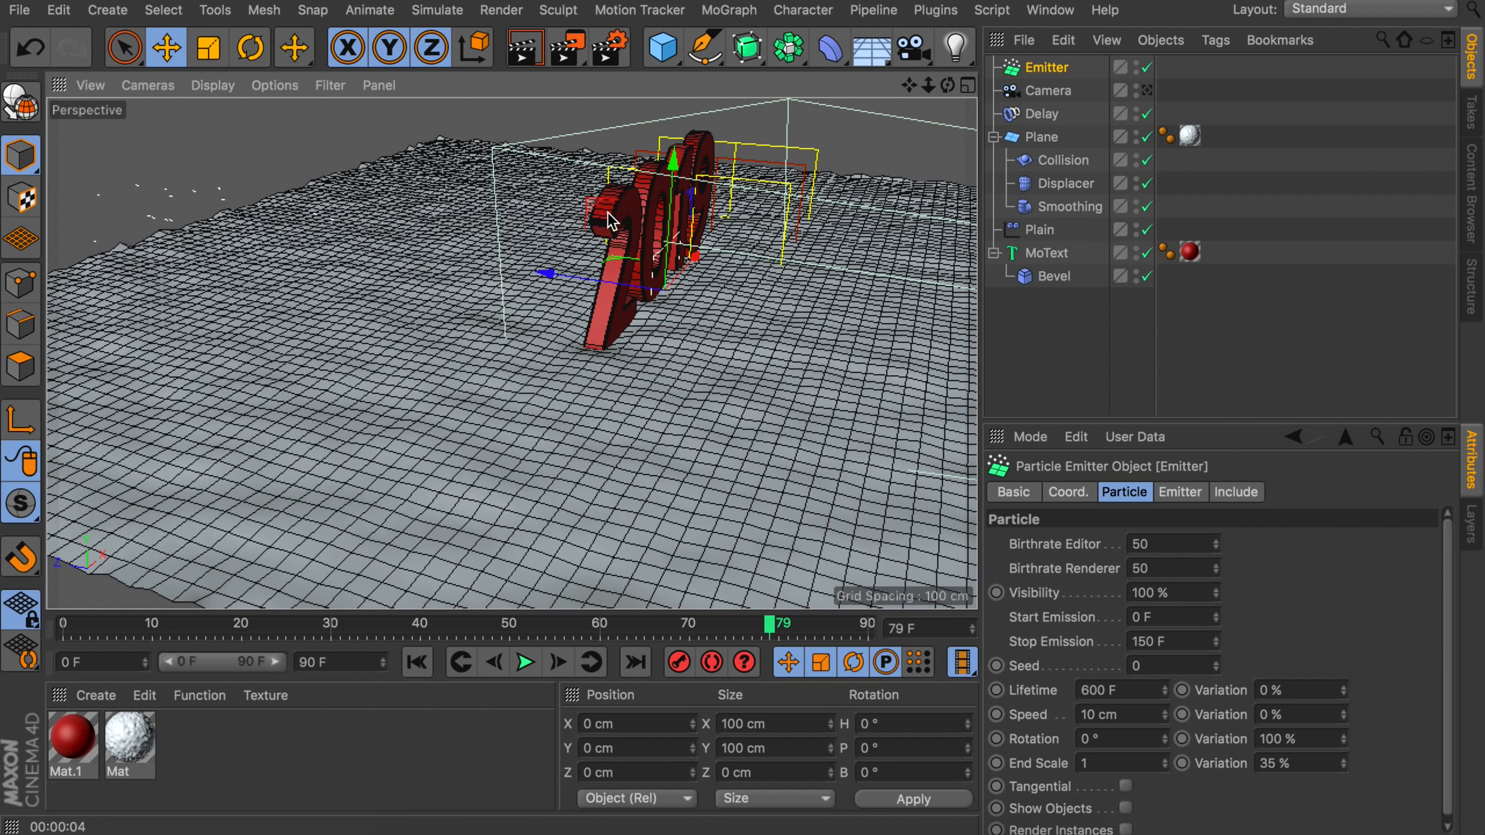
key(r)
drag(707, 234, 554, 206)
key(e)
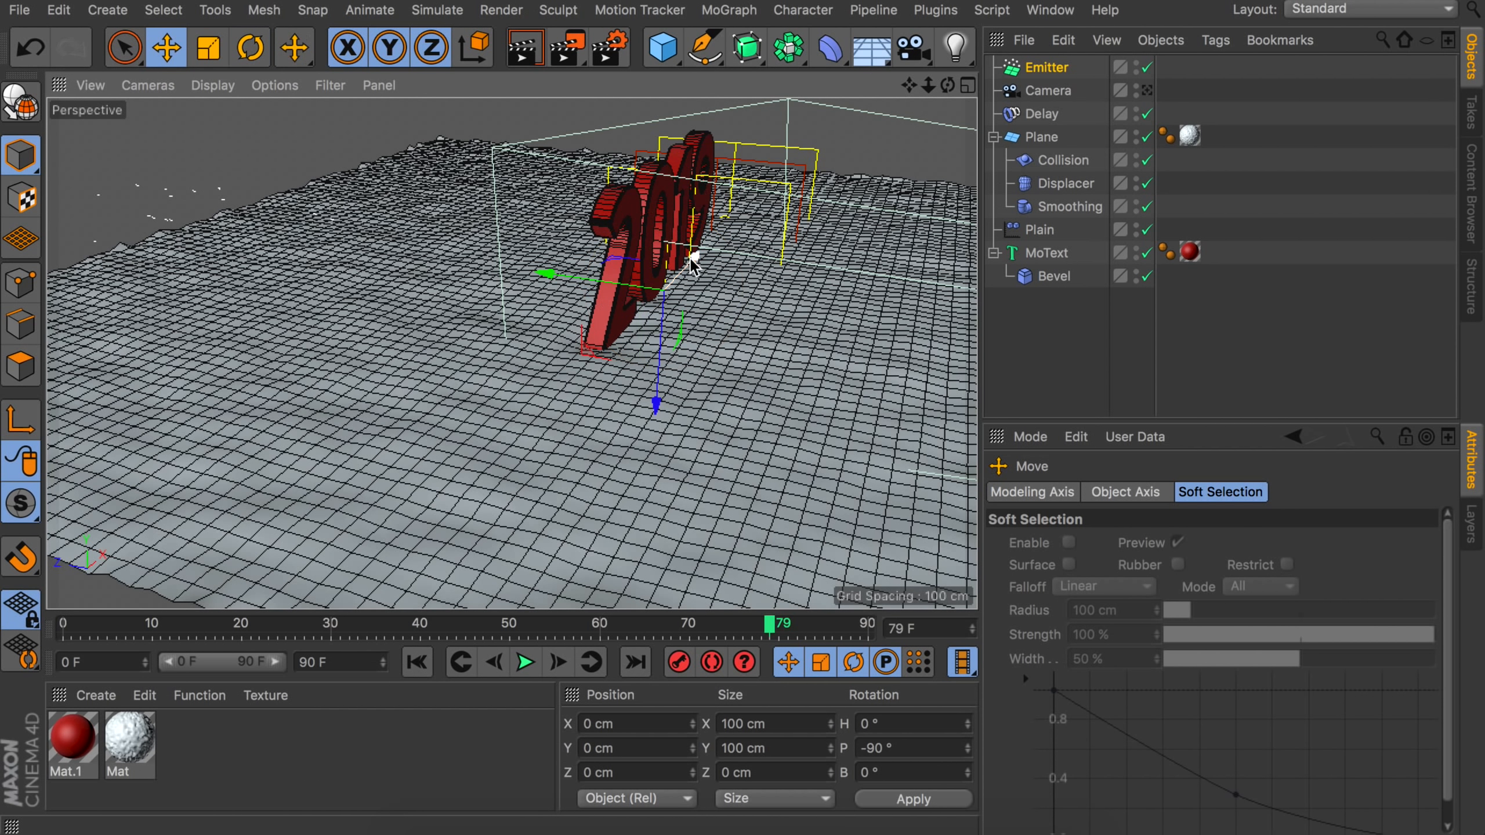
drag(658, 404, 513, 388)
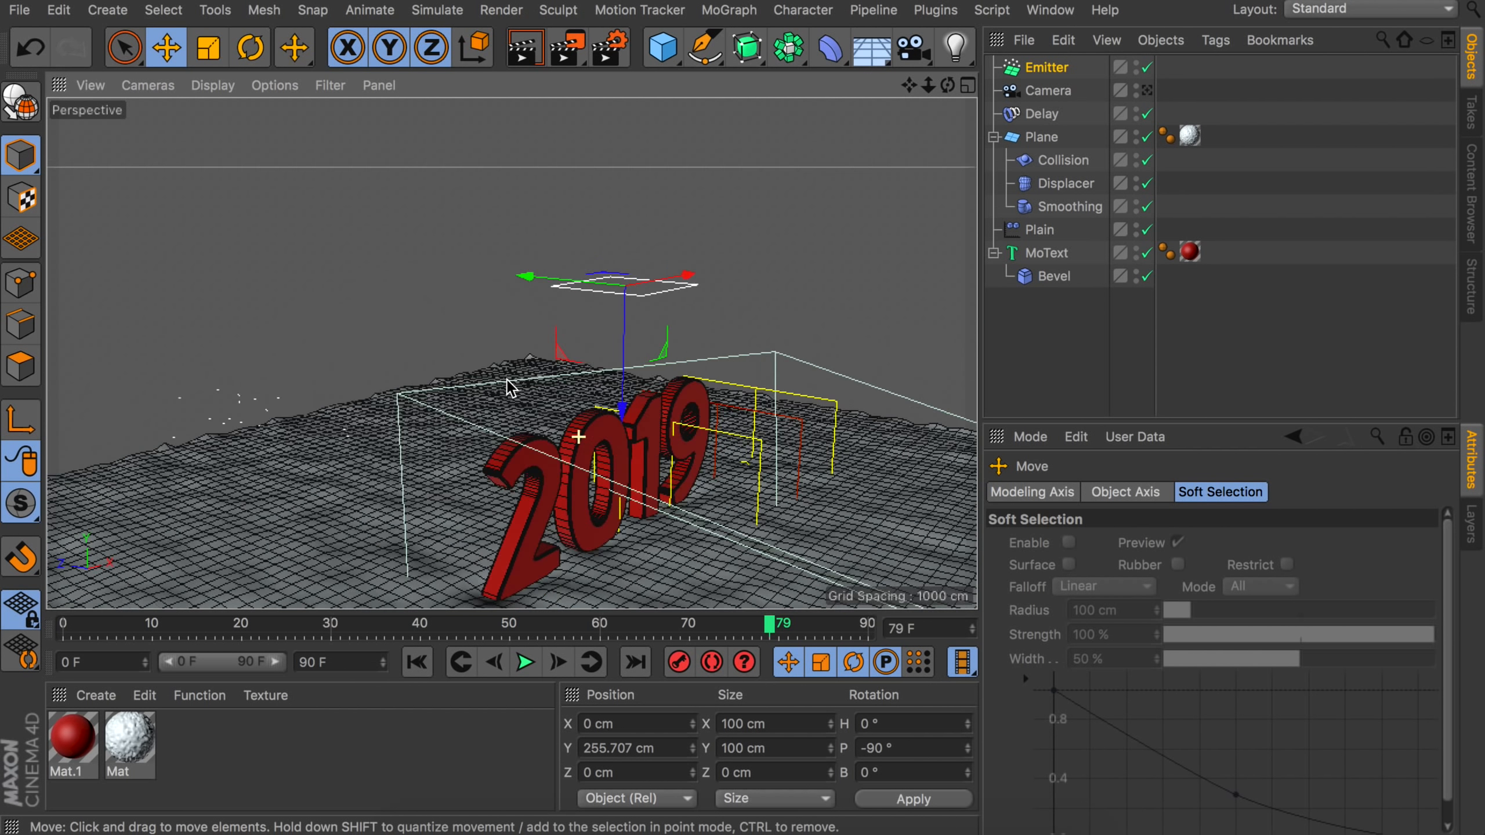
Lower the emitter to about Y 252 cm and set its X-Size and Y-Size to 800 cm.
drag(623, 412, 625, 436)
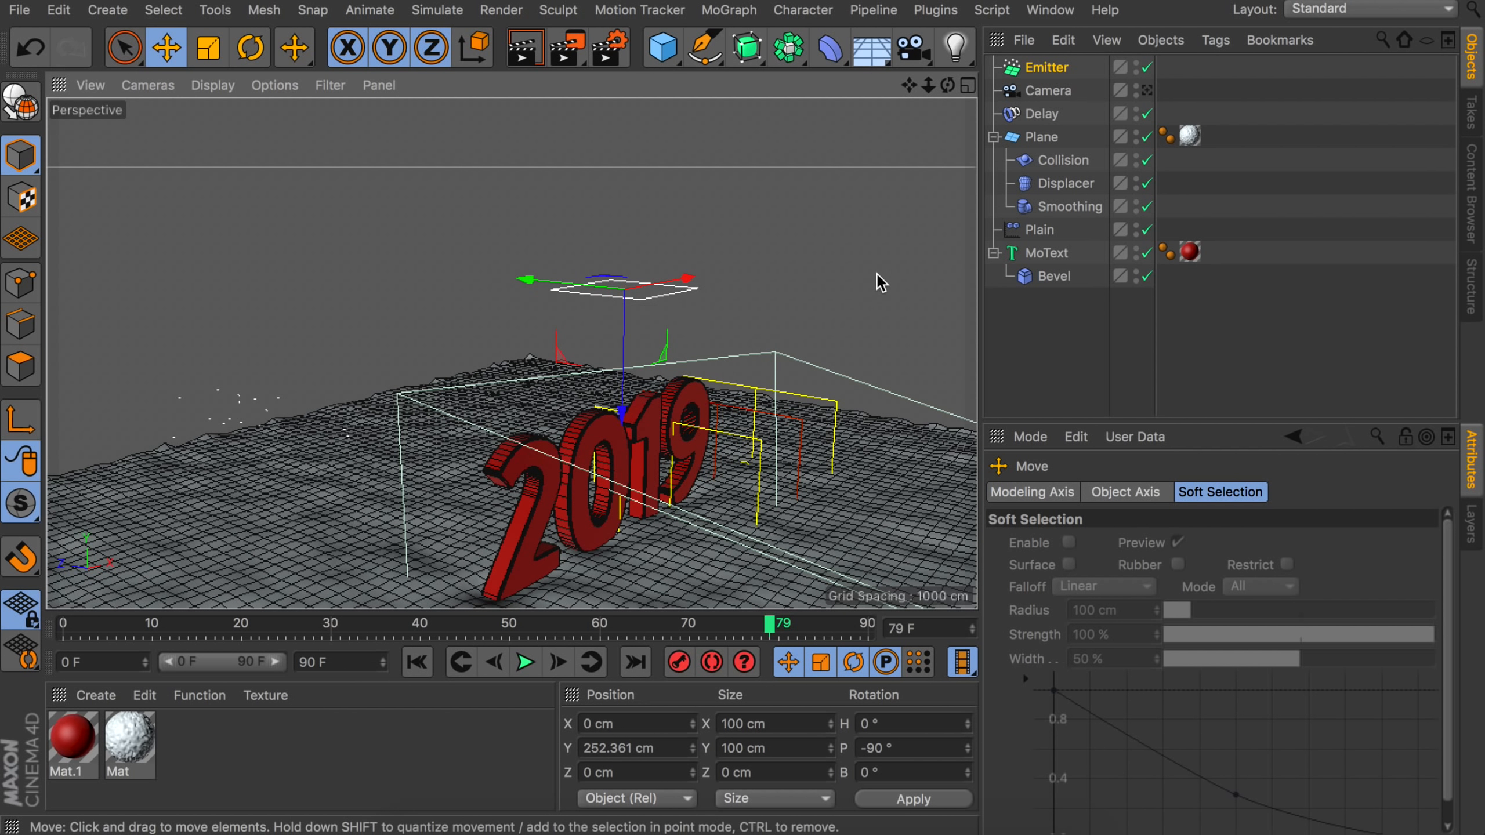
click(1047, 67)
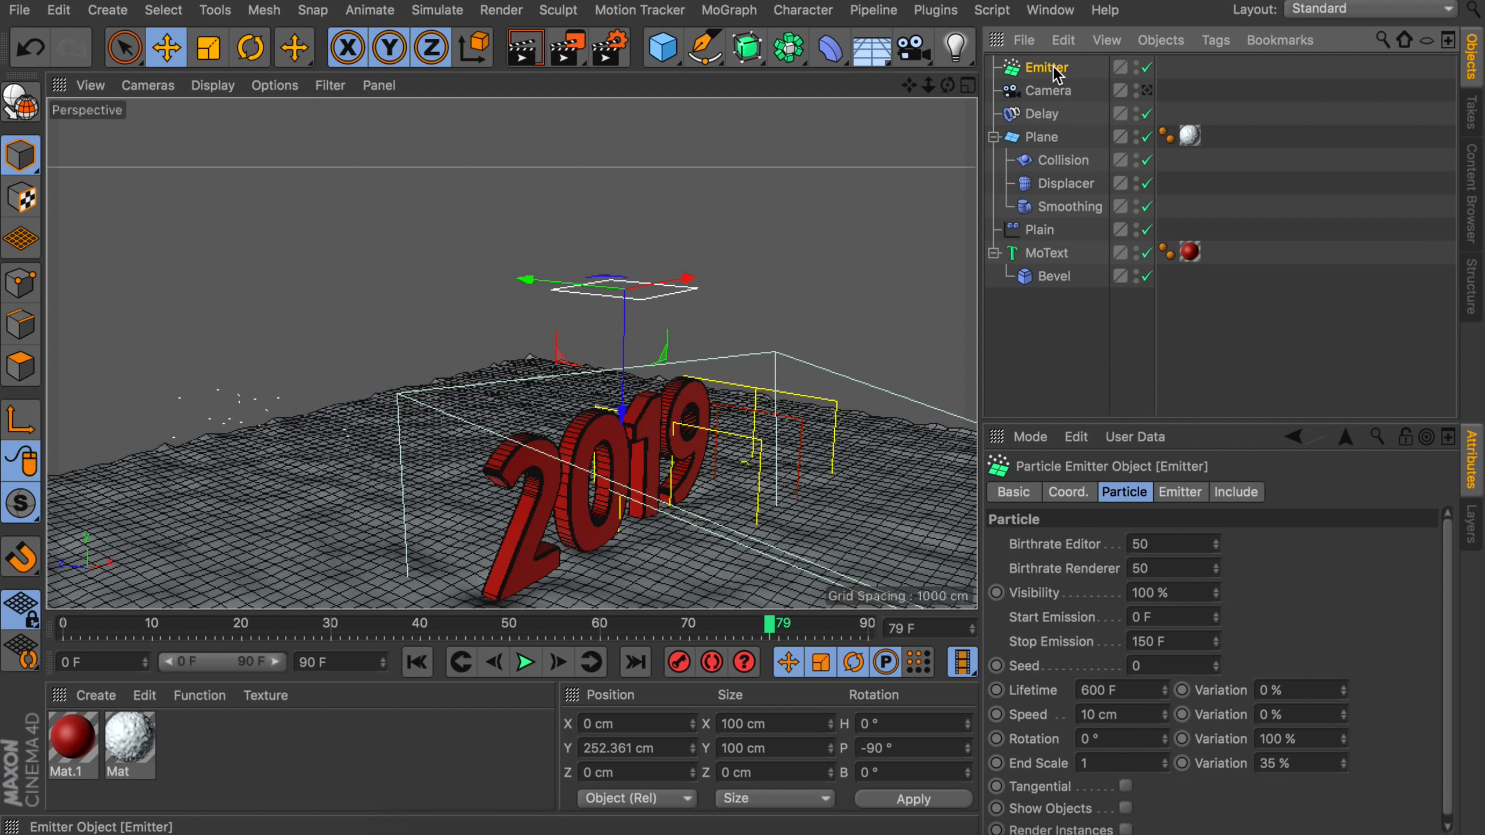
alt+drag(653, 315, 568, 355)
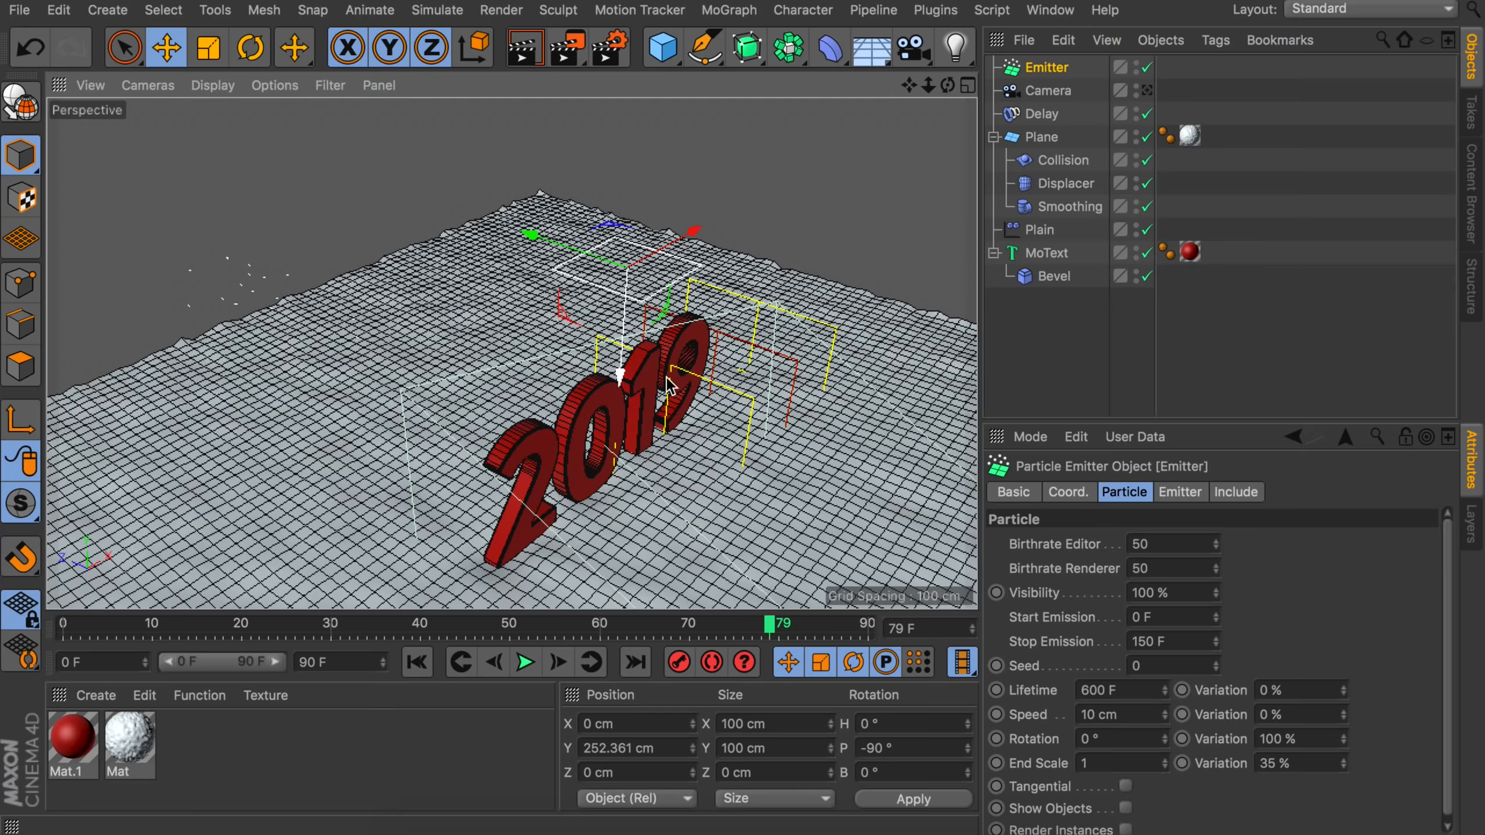
click(1178, 494)
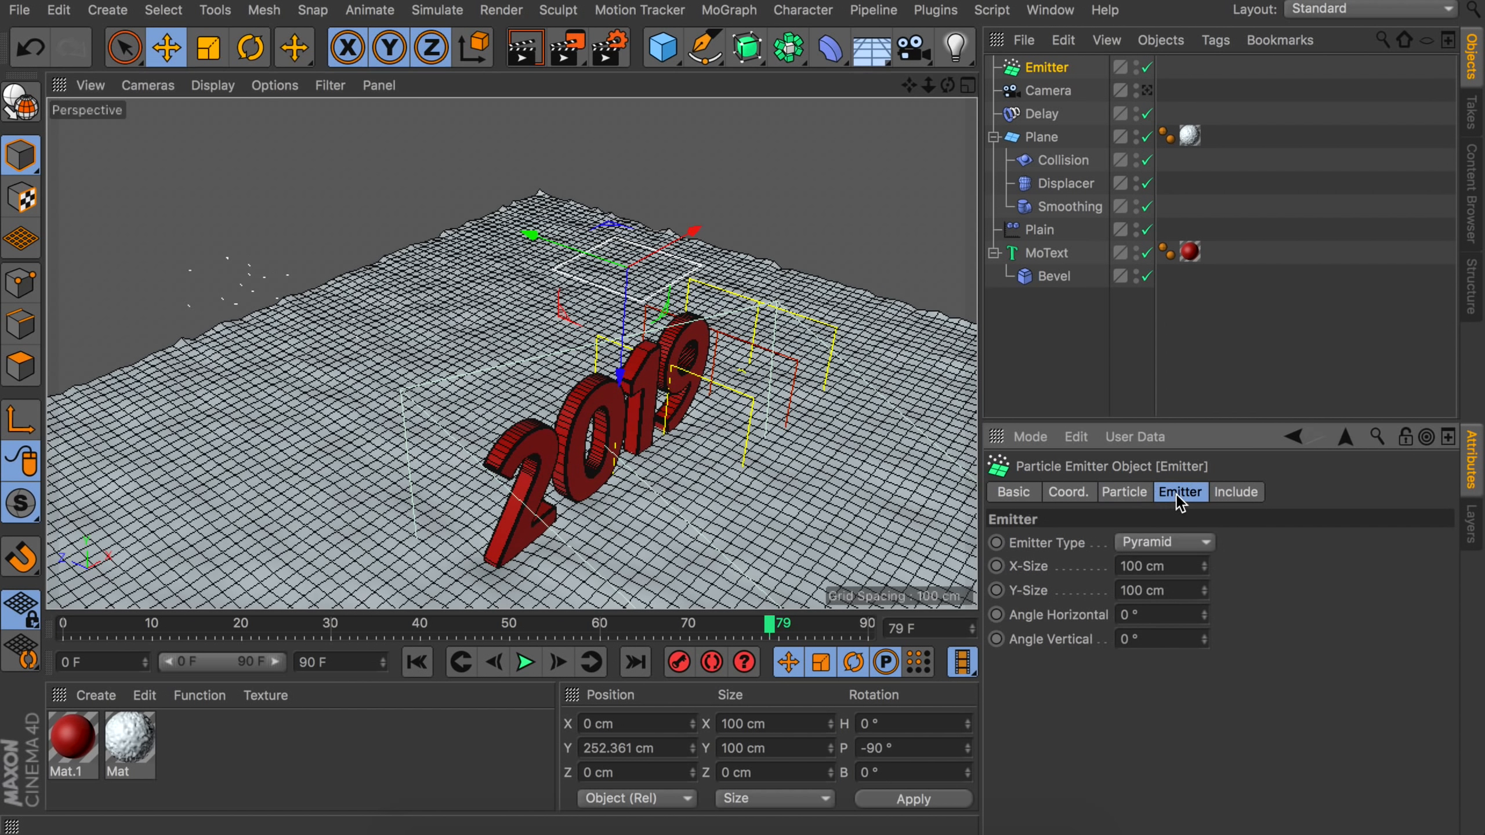
double_click(1160, 566)
text(800)
key(Tab)
text(800)
key(Return)
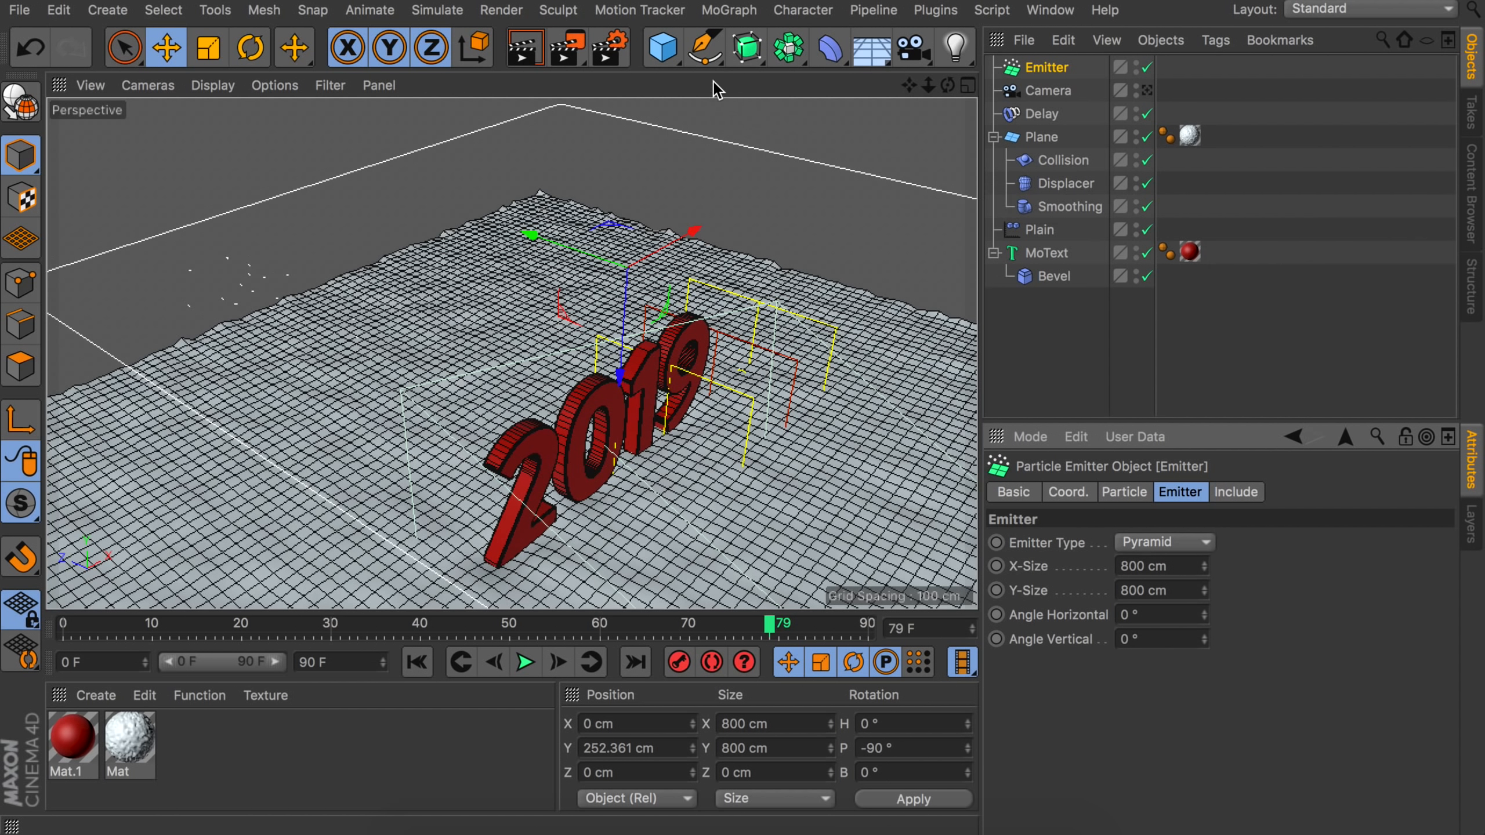
Add a Sphere object to the scene and set its radius to 2 cm.
click(663, 47)
click(1109, 120)
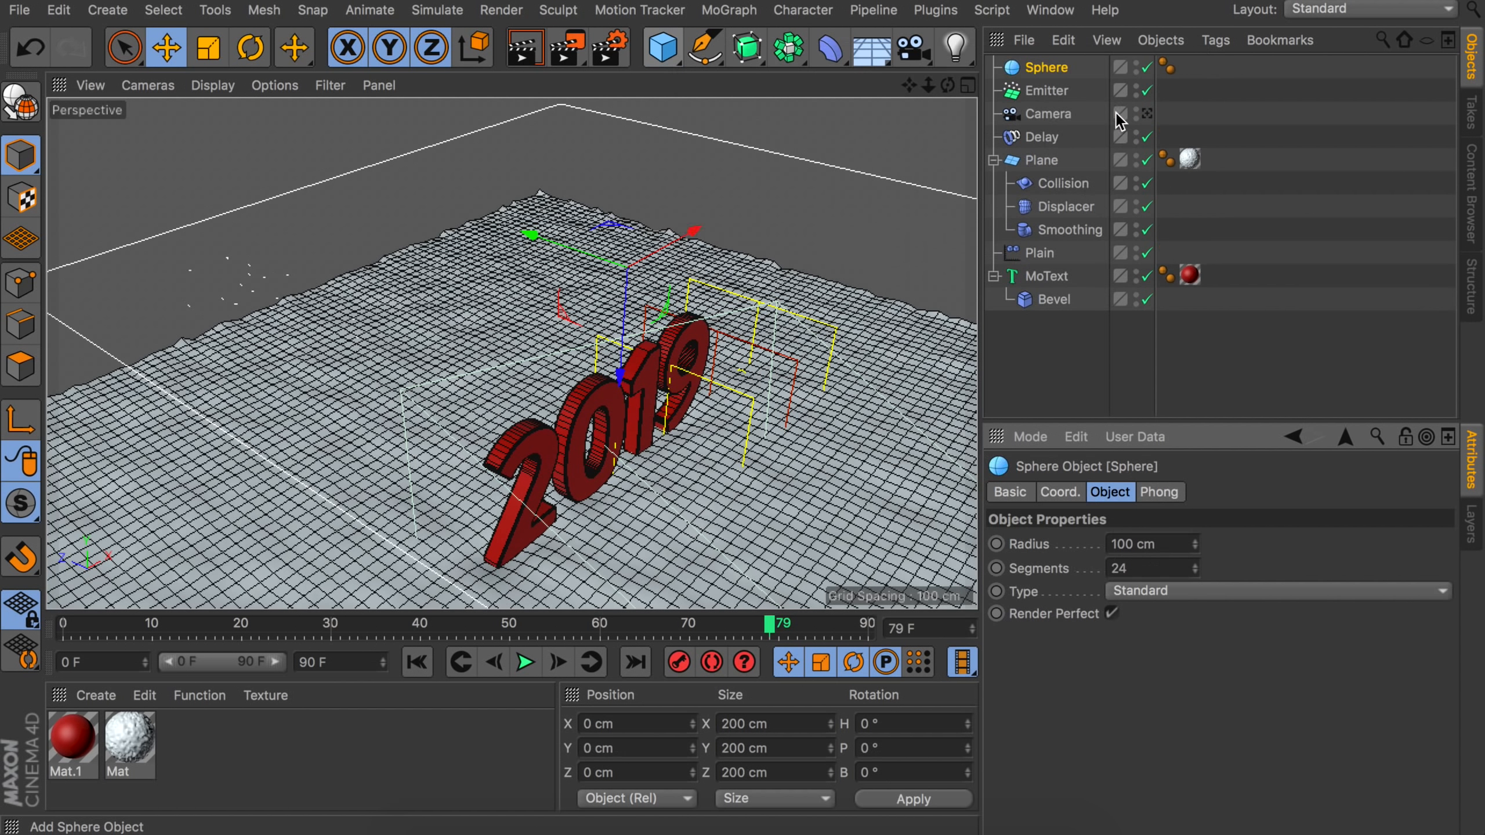
click(1163, 545)
double_click(1146, 545)
text(2)
key(Return)
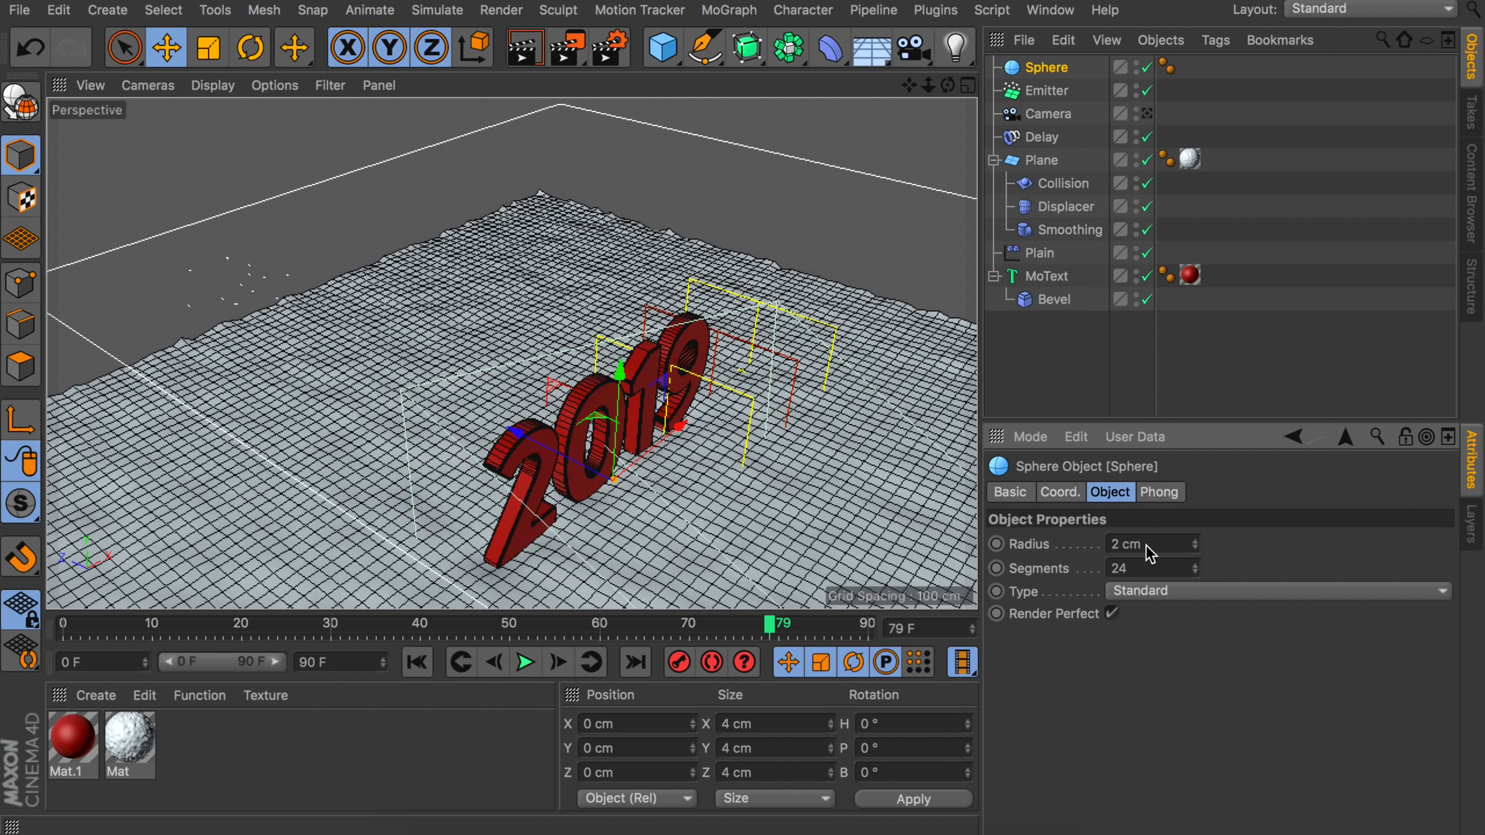
Create a white material with only the Luminance channel enabled and assign it to the sphere, nested as a child of the emitter.
double_click(227, 719)
double_click(86, 739)
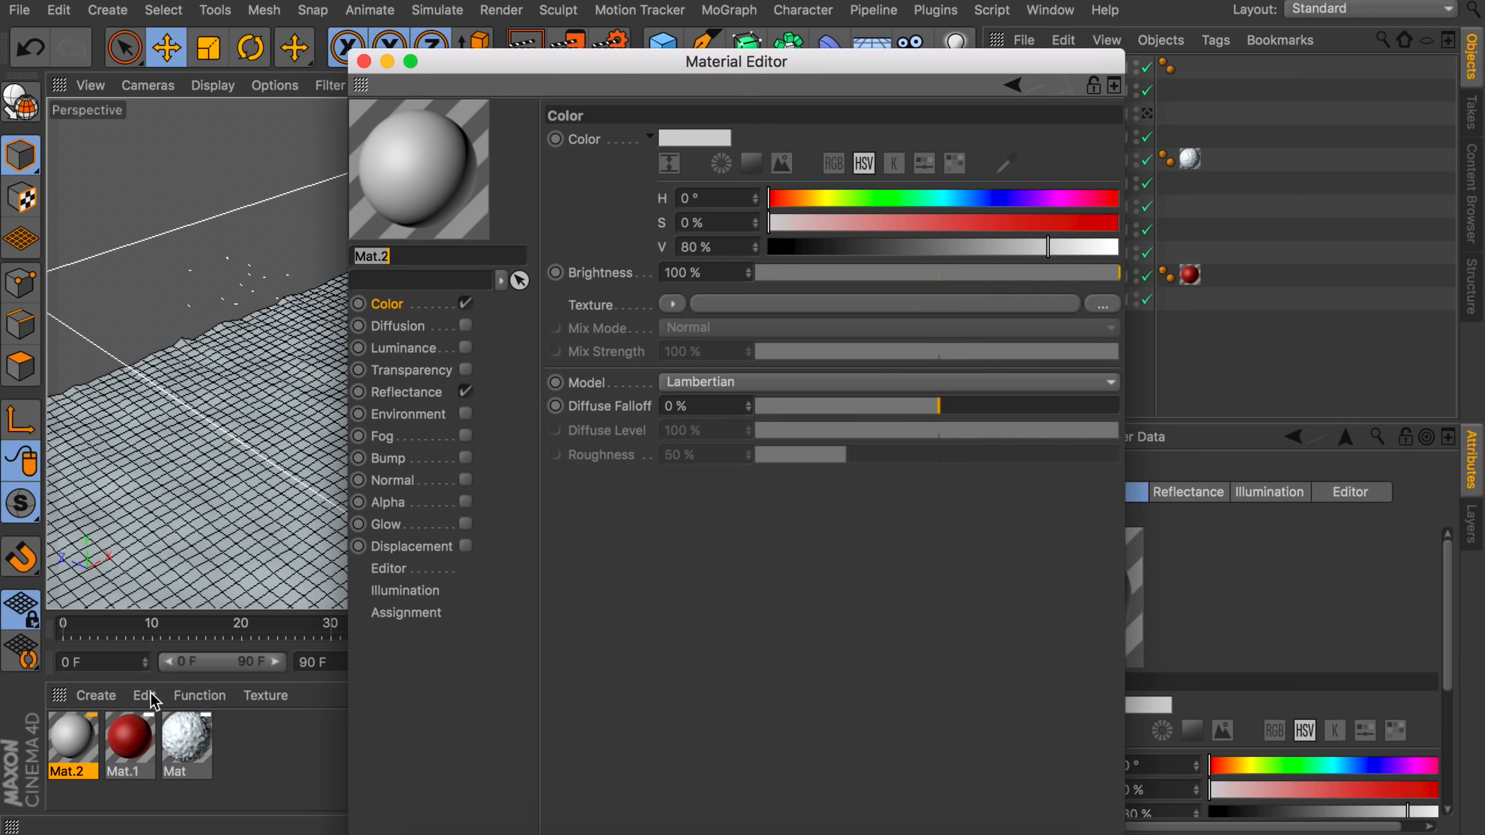
click(465, 304)
click(466, 347)
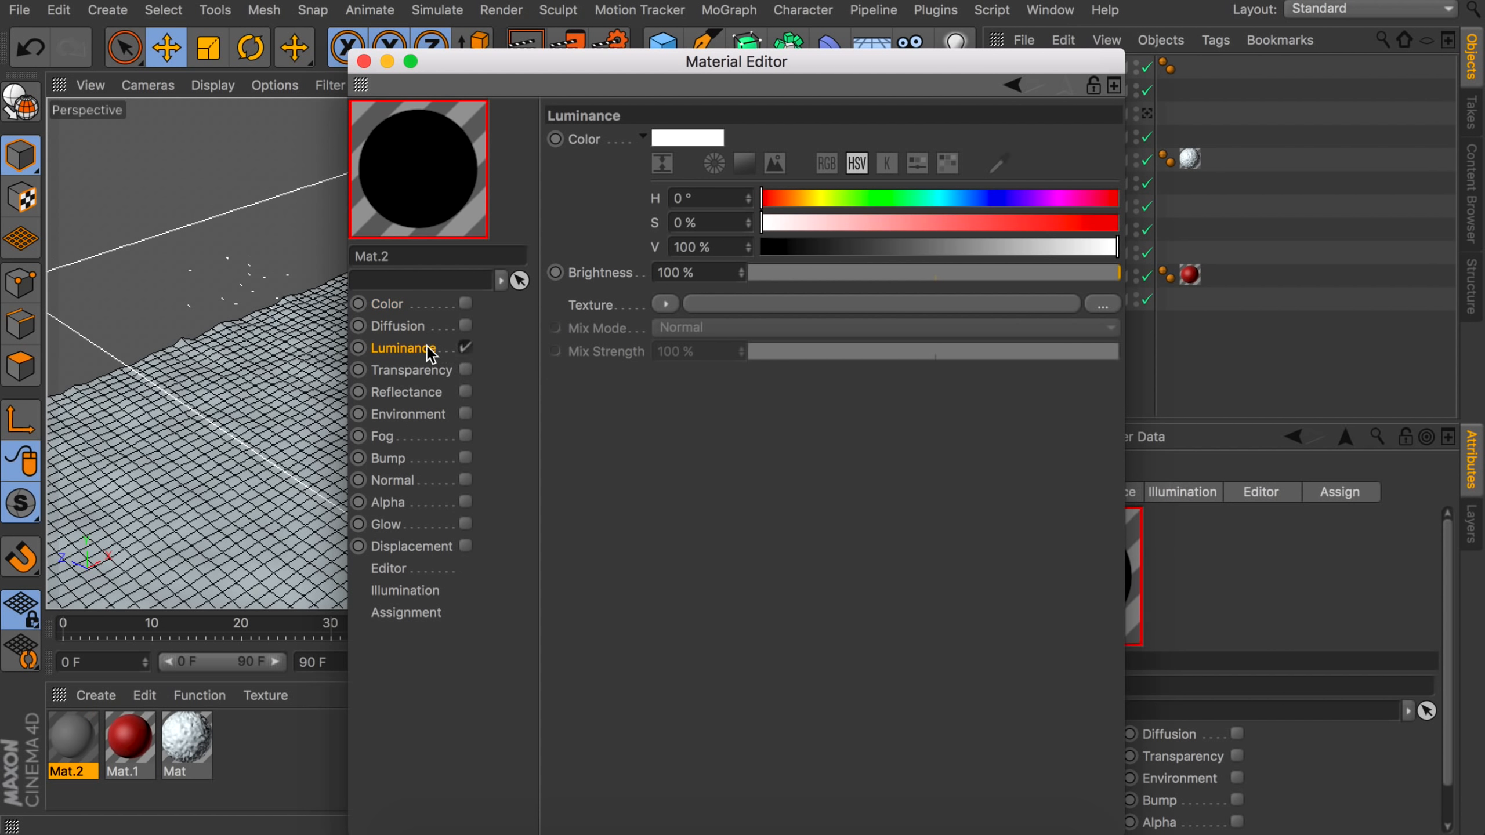
click(364, 61)
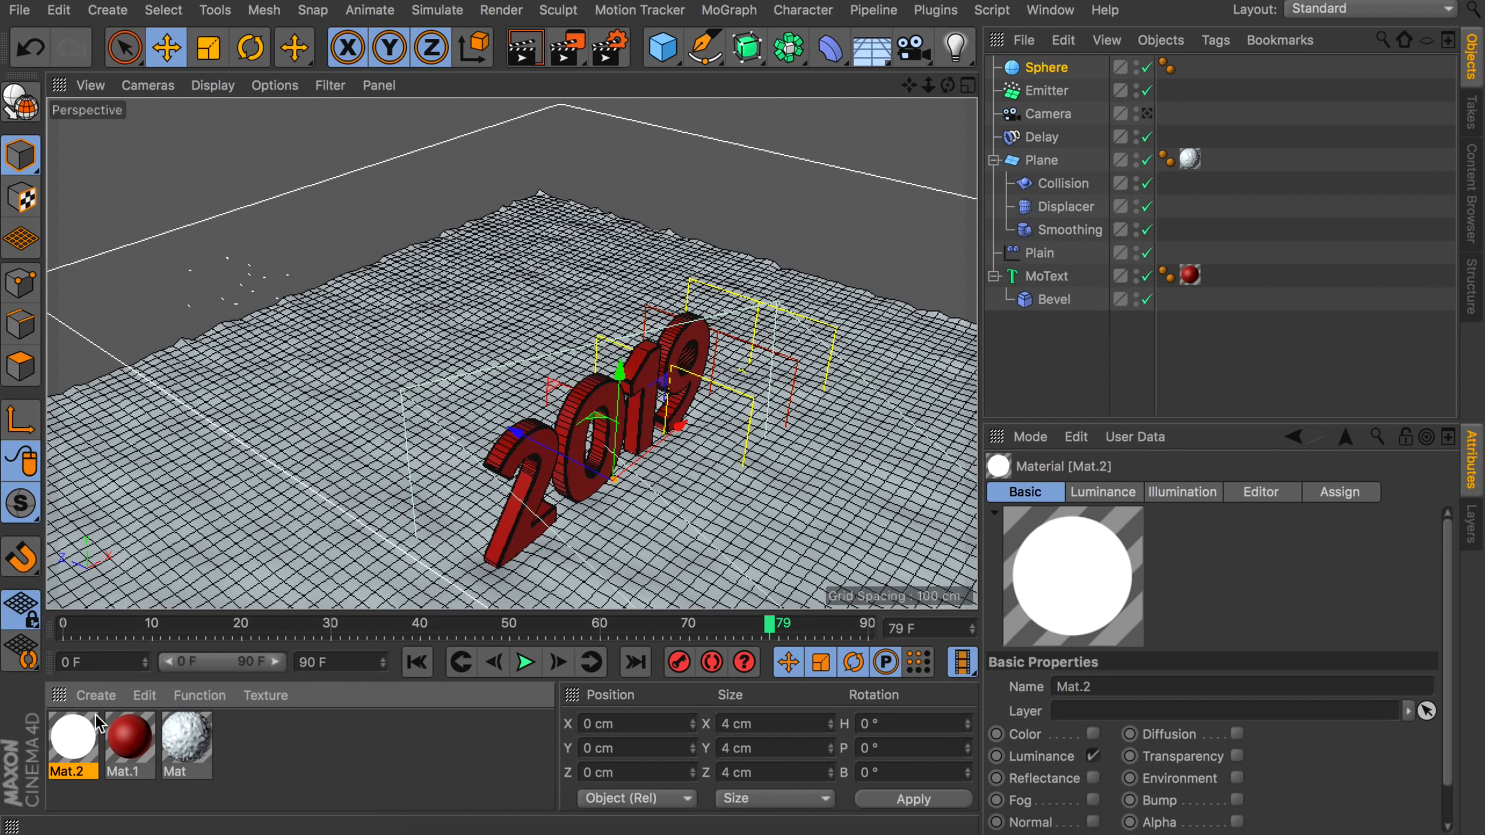
drag(89, 743, 1051, 91)
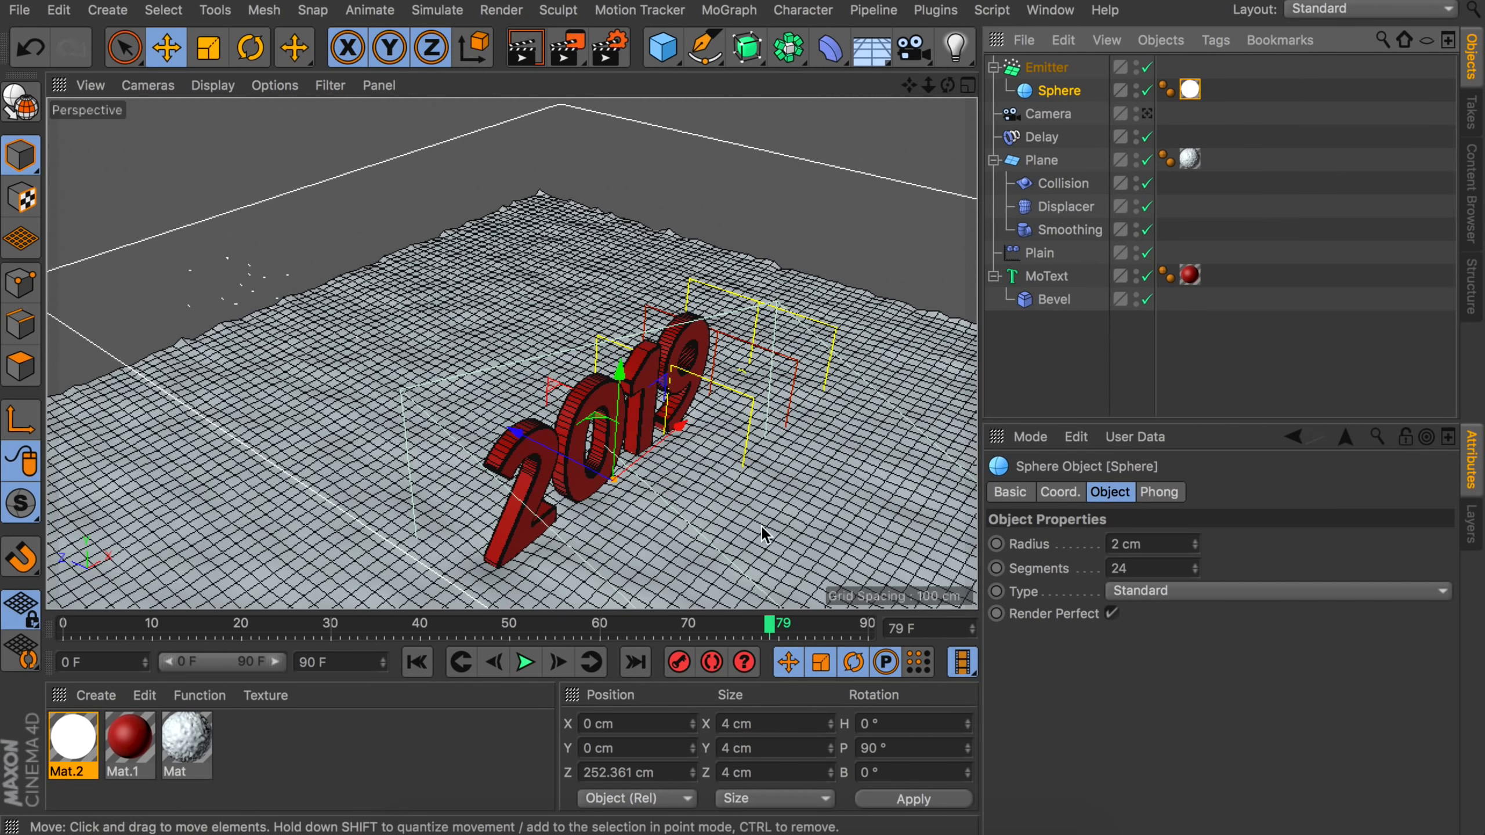
Play the animation and enable Show Objects and Render Instances in the emitter's particle settings.
click(525, 662)
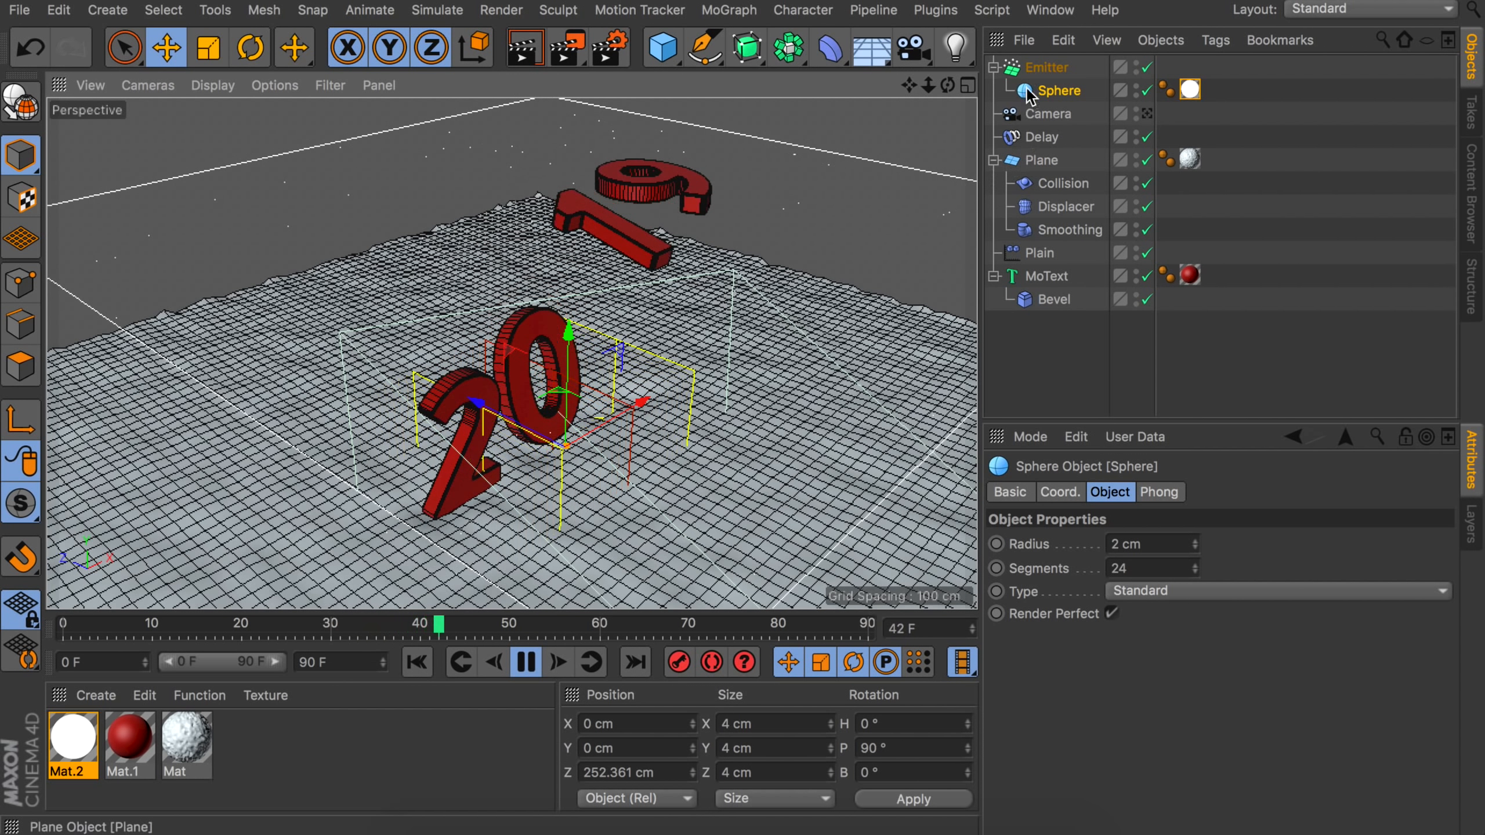
click(1031, 69)
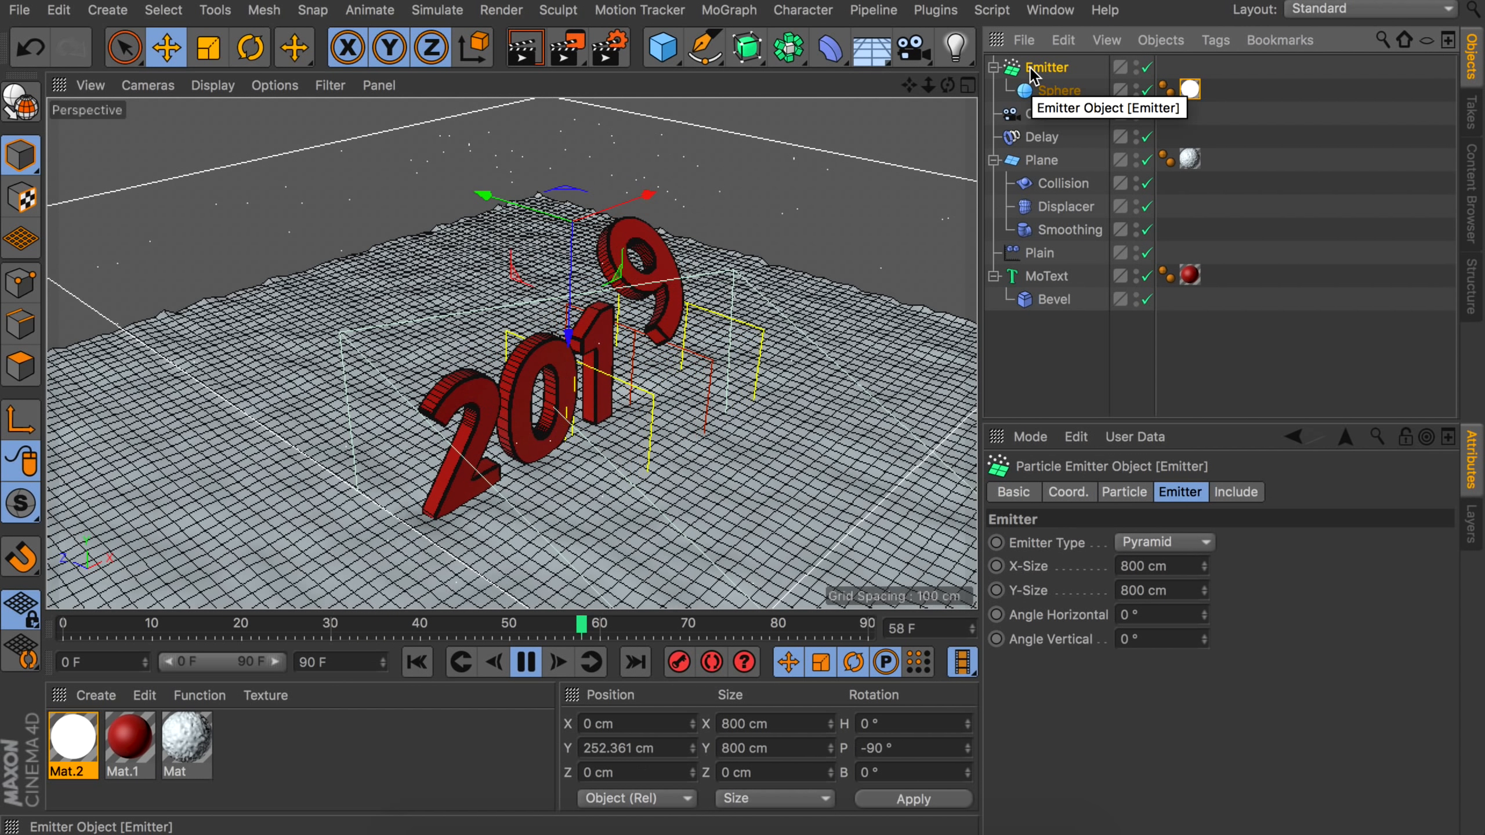
click(1134, 494)
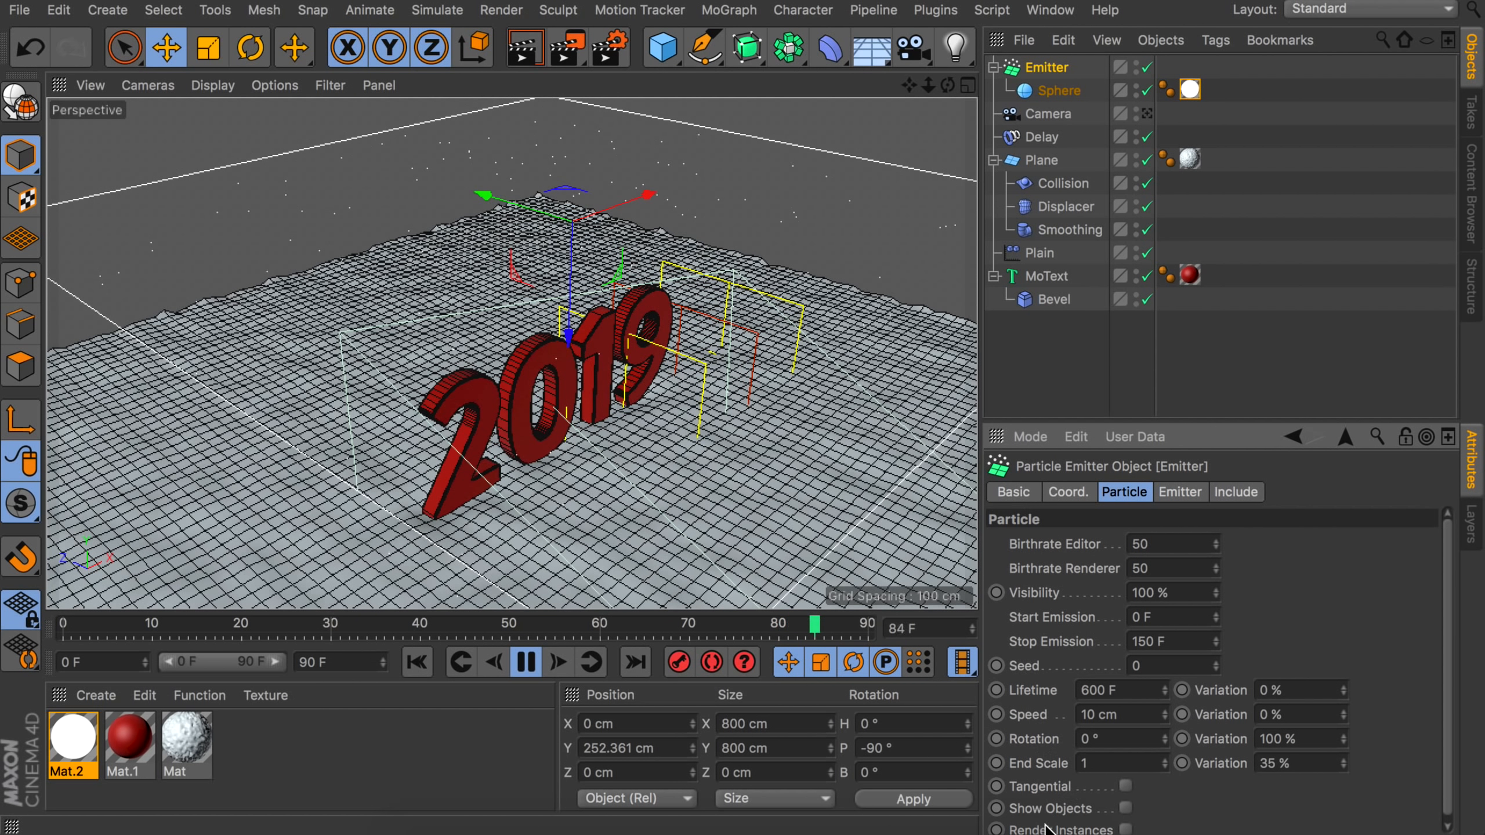
click(1126, 809)
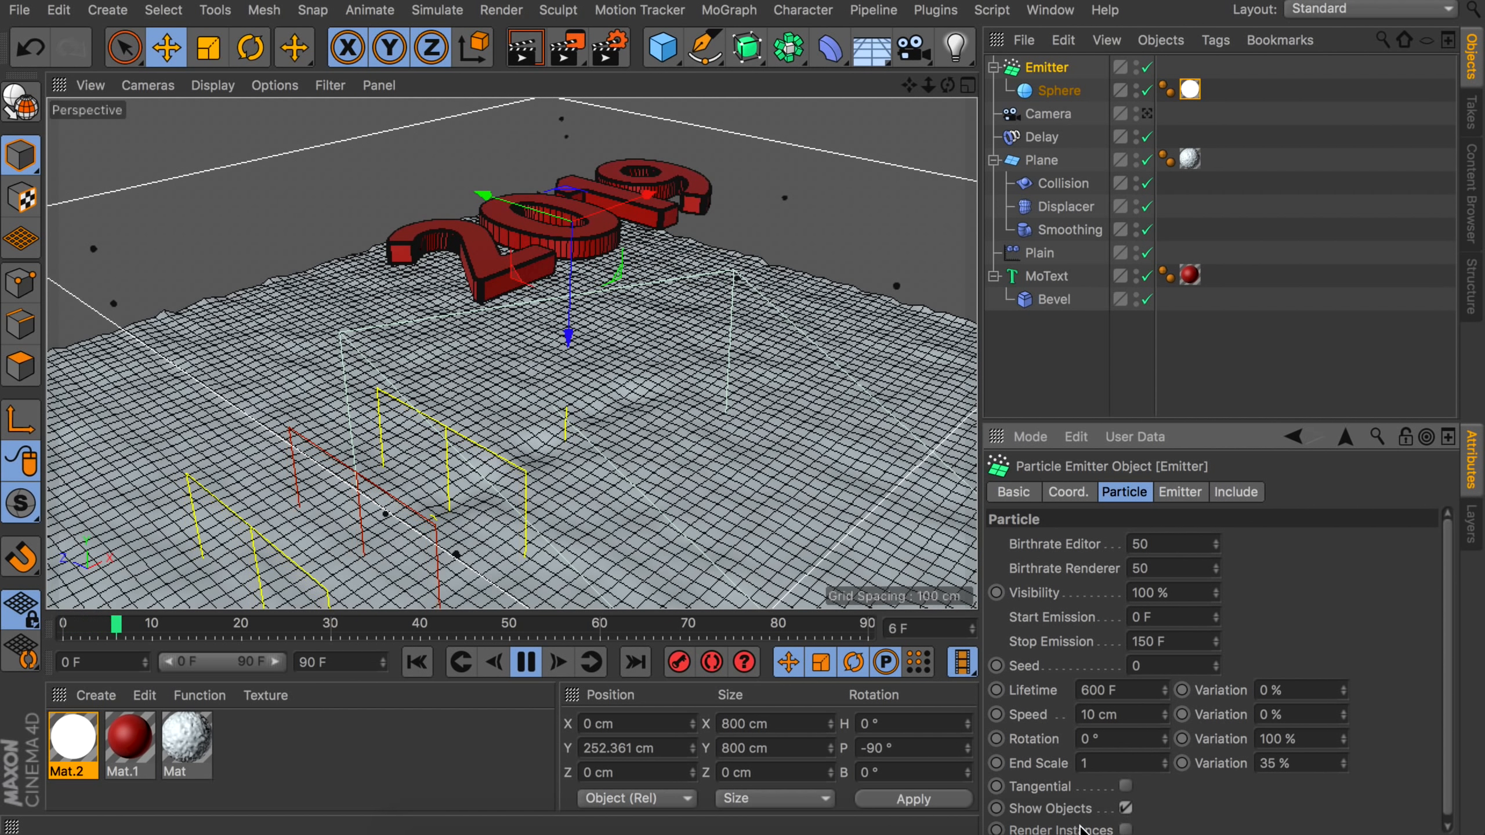
click(1126, 830)
Examine the falling sphere particles around the digits by playing and scrubbing the animation, ending at frame 66.
alt+drag(702, 281, 627, 368)
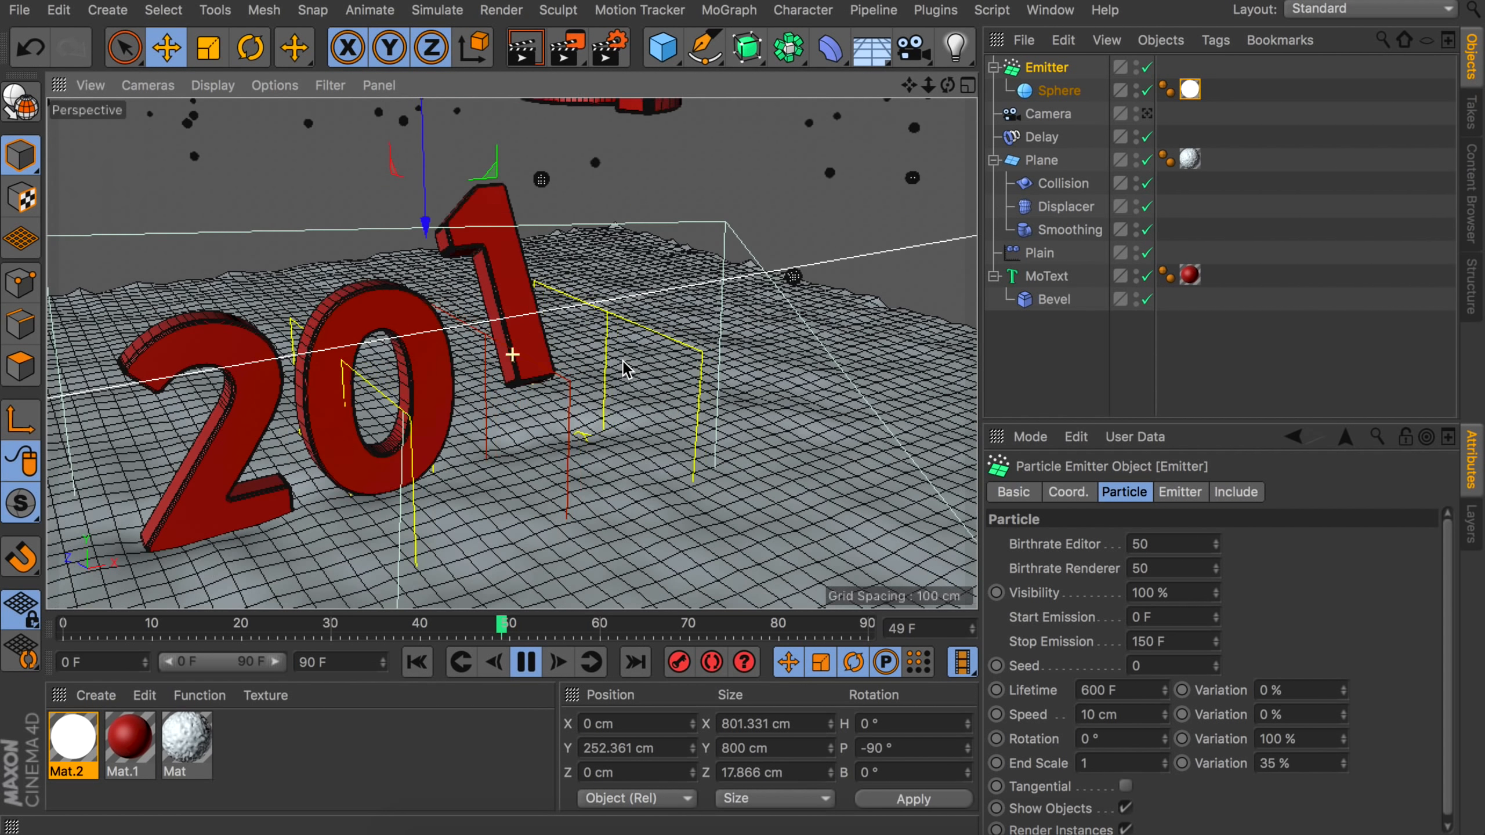
click(527, 663)
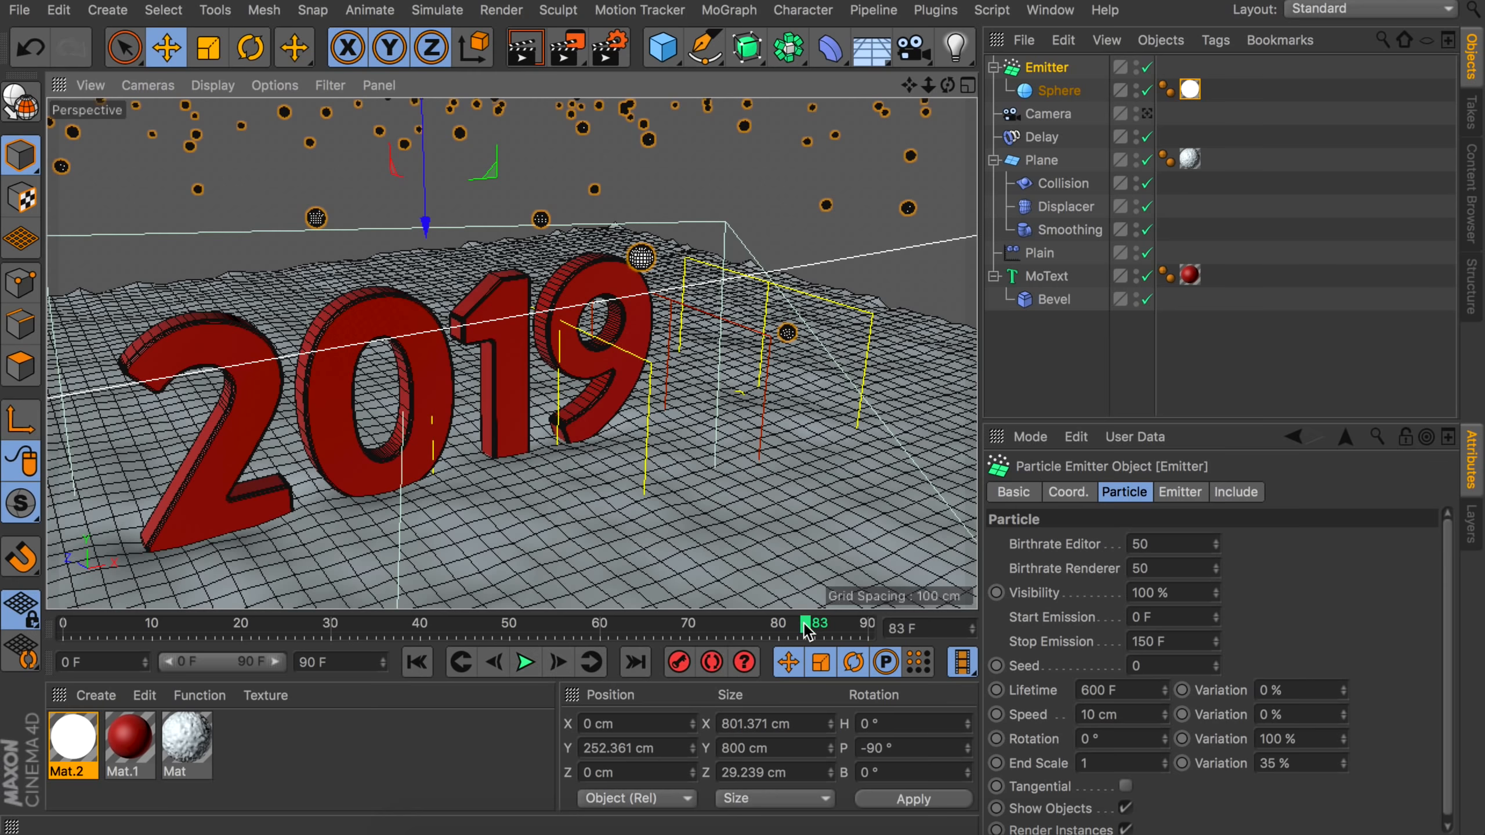
drag(807, 628, 518, 625)
drag(625, 625, 639, 625)
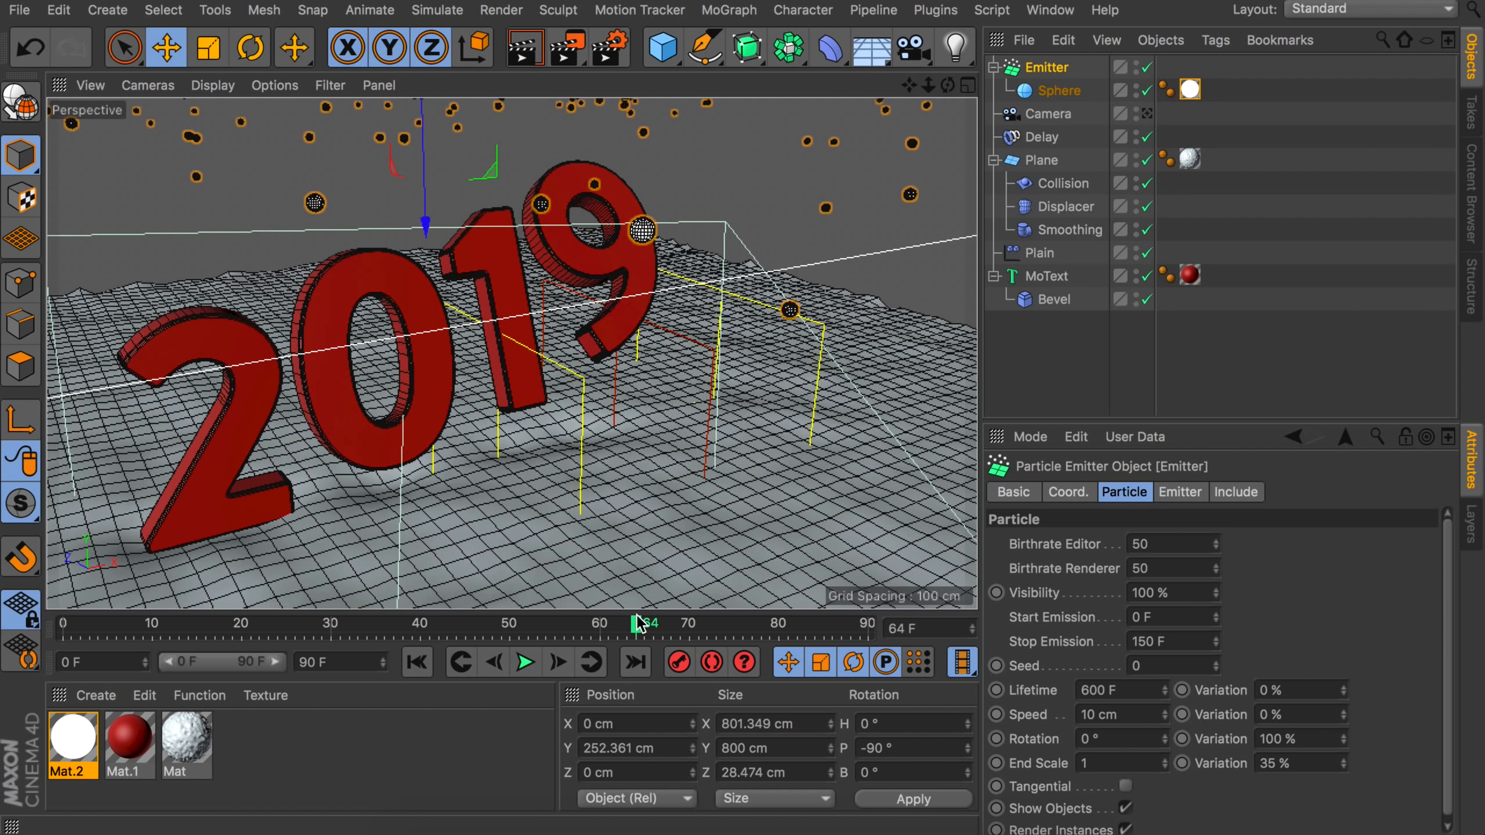
click(417, 662)
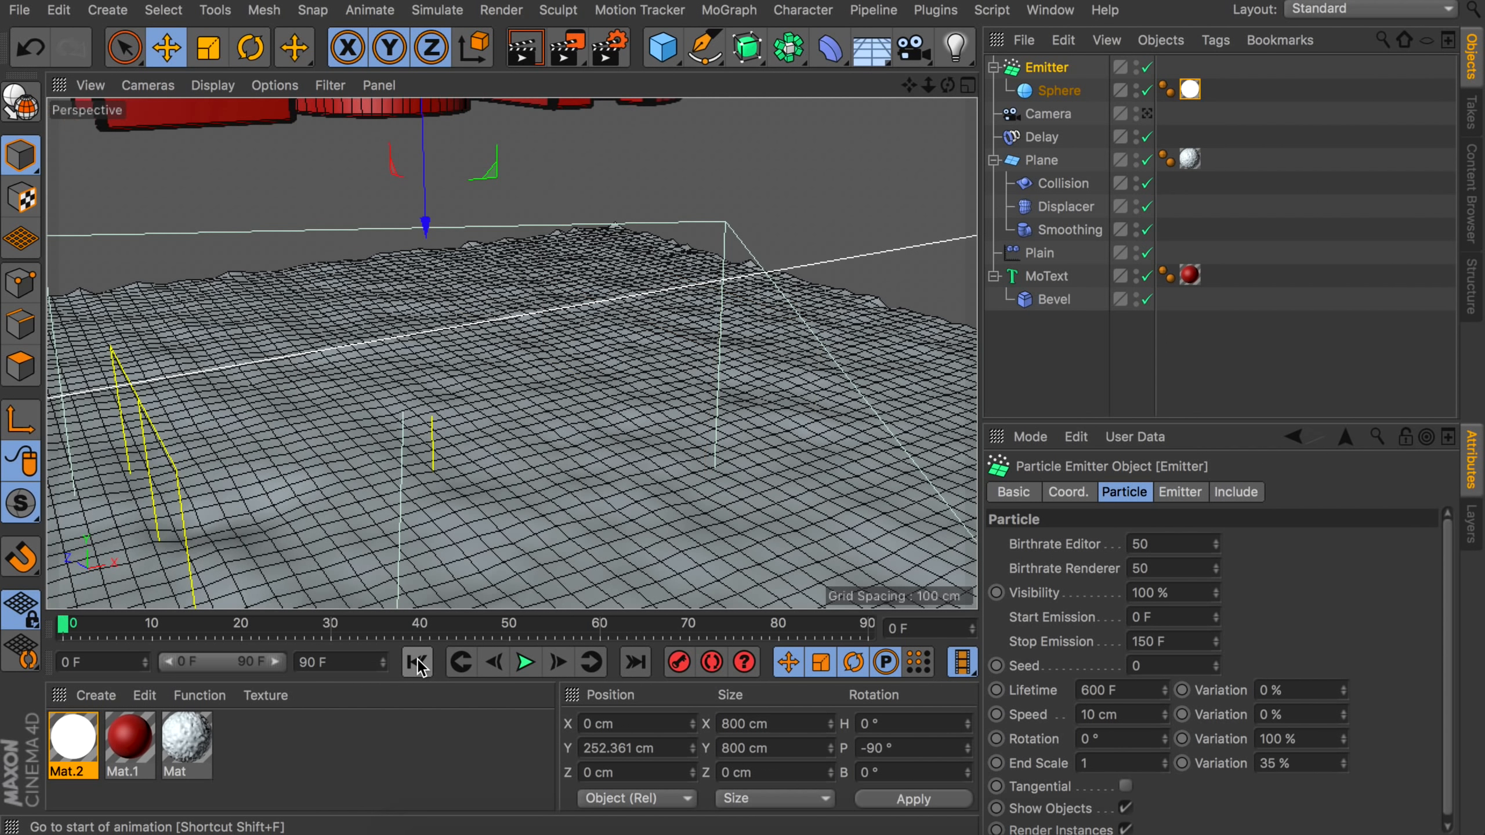
scroll(470, 460, down, 5)
alt+middle_drag(500, 338, 527, 368)
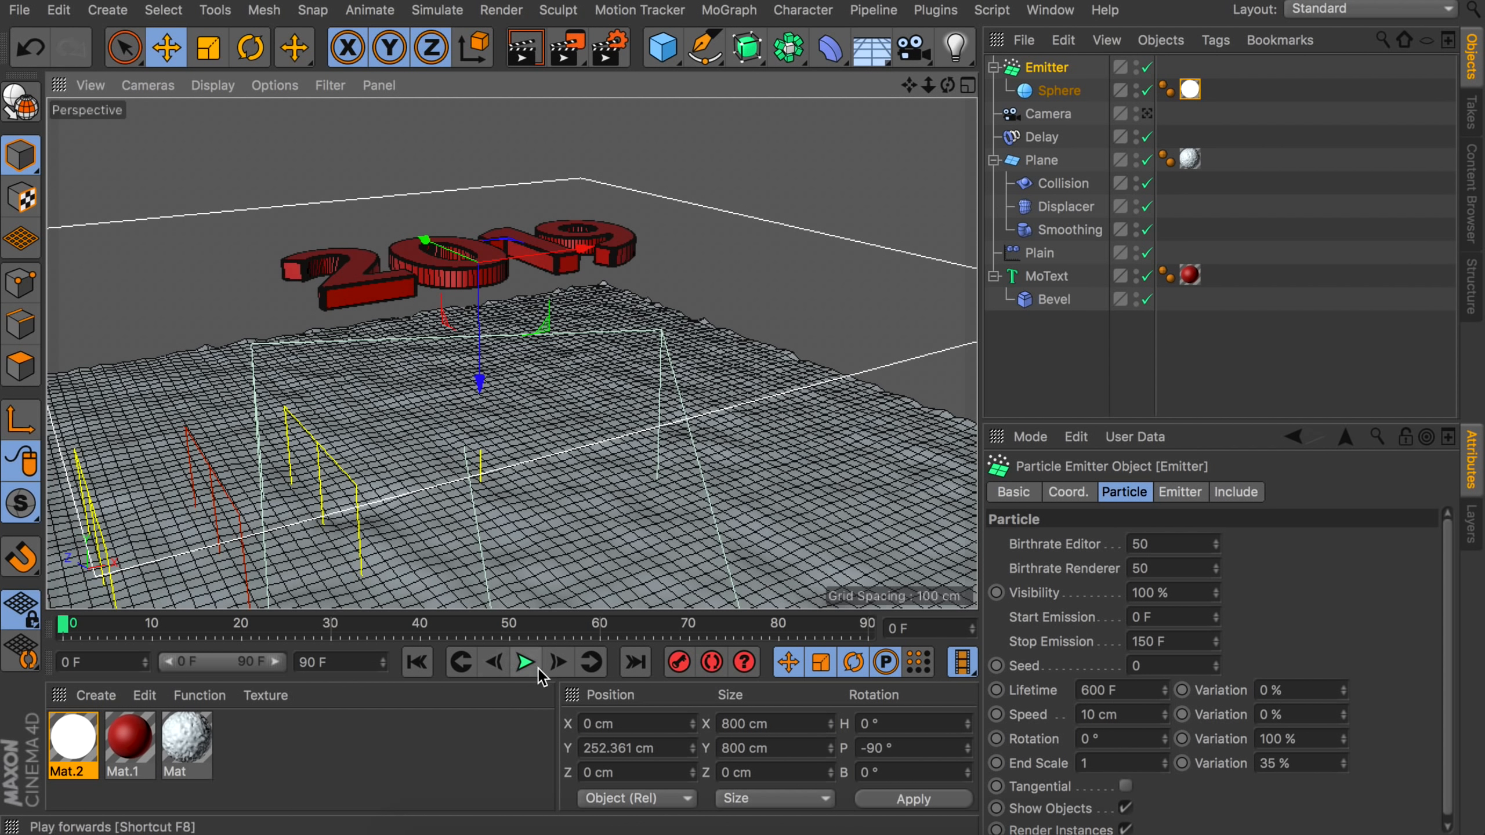
drag(65, 625, 654, 624)
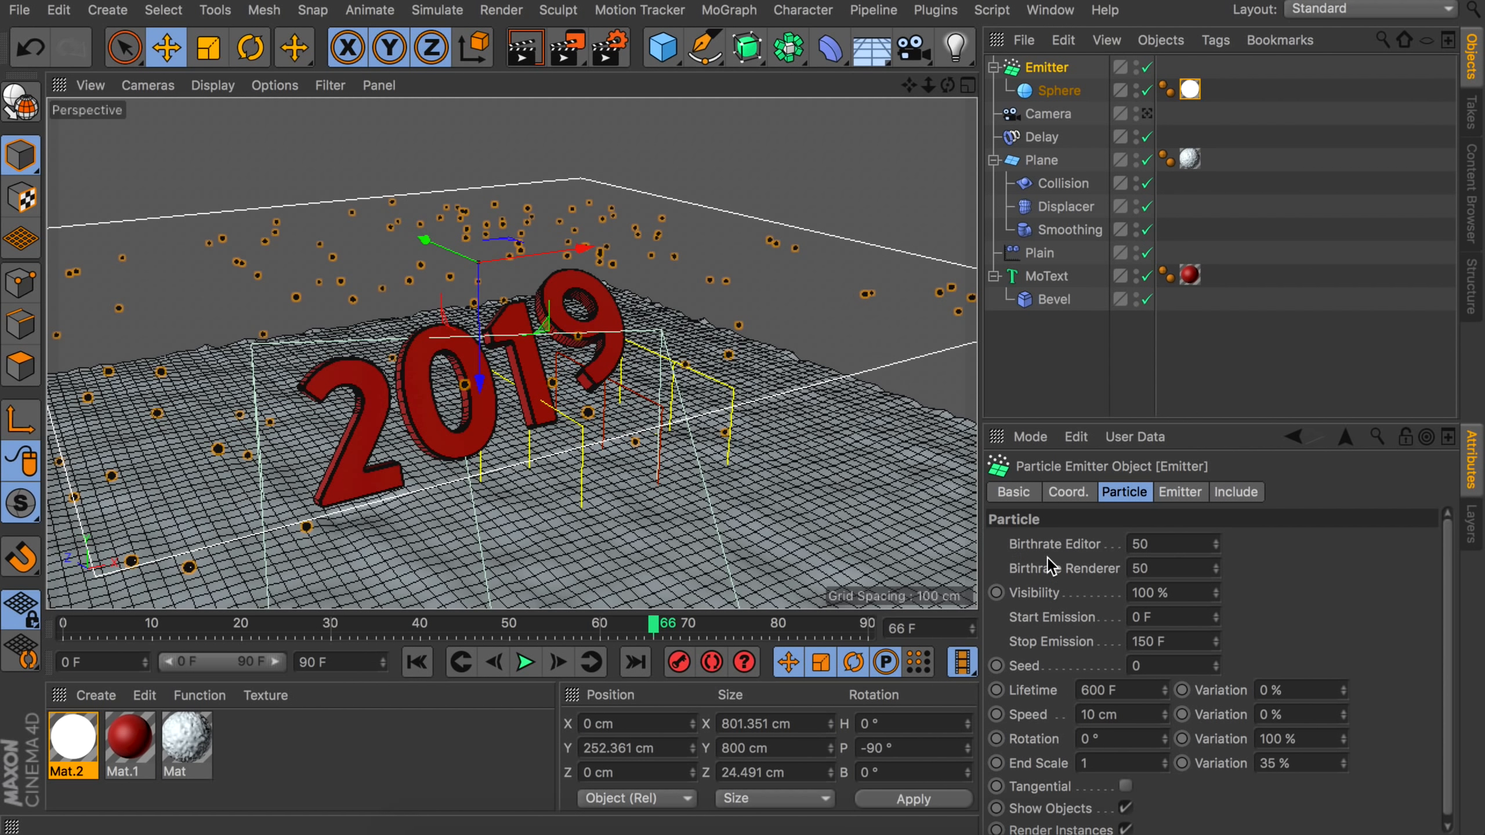
Set the emitter's Start Emission to -300 F and play the animation briefly from the start.
click(1156, 620)
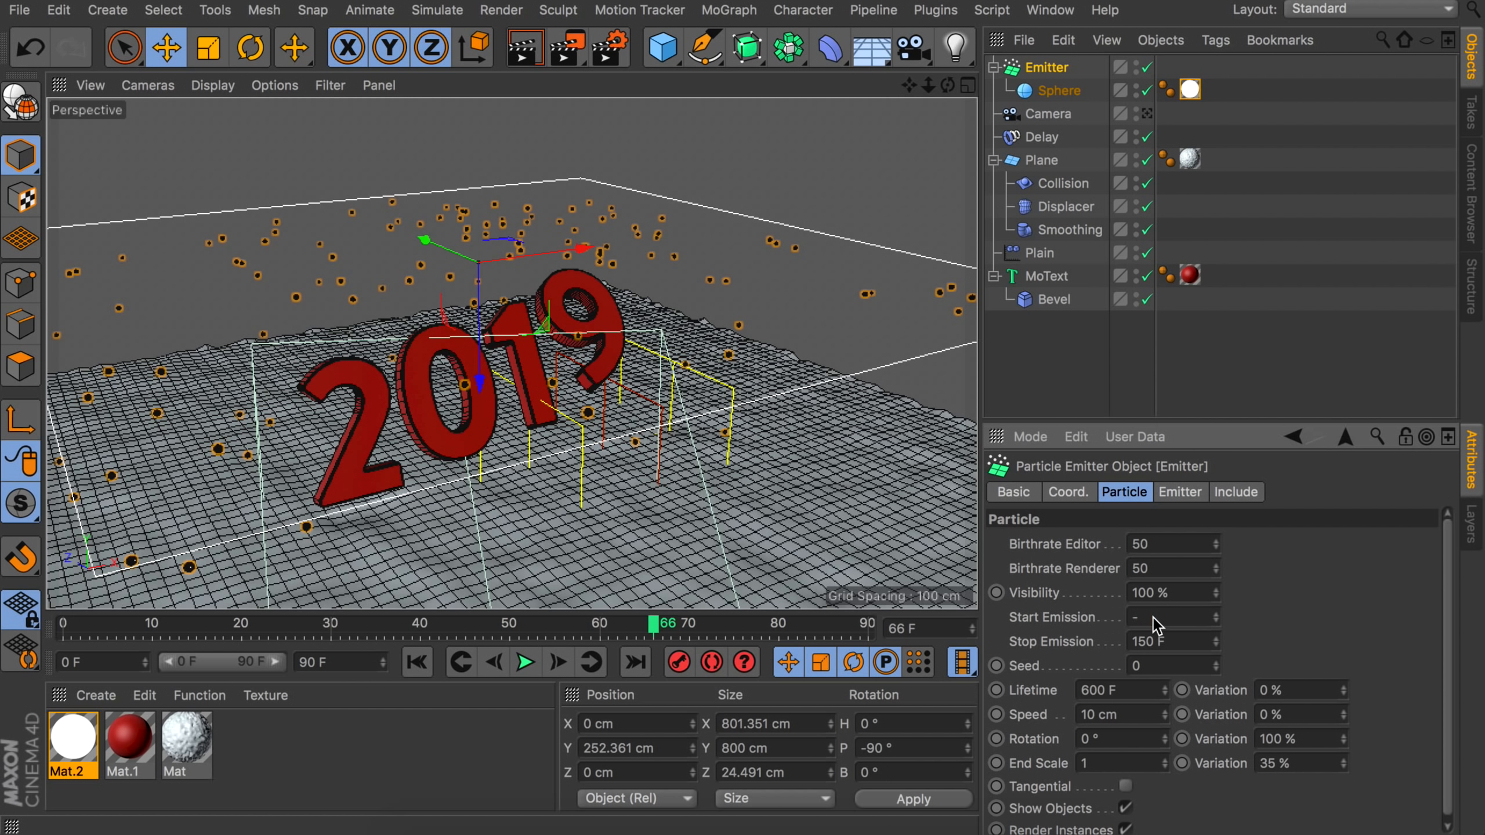
click(417, 662)
click(525, 662)
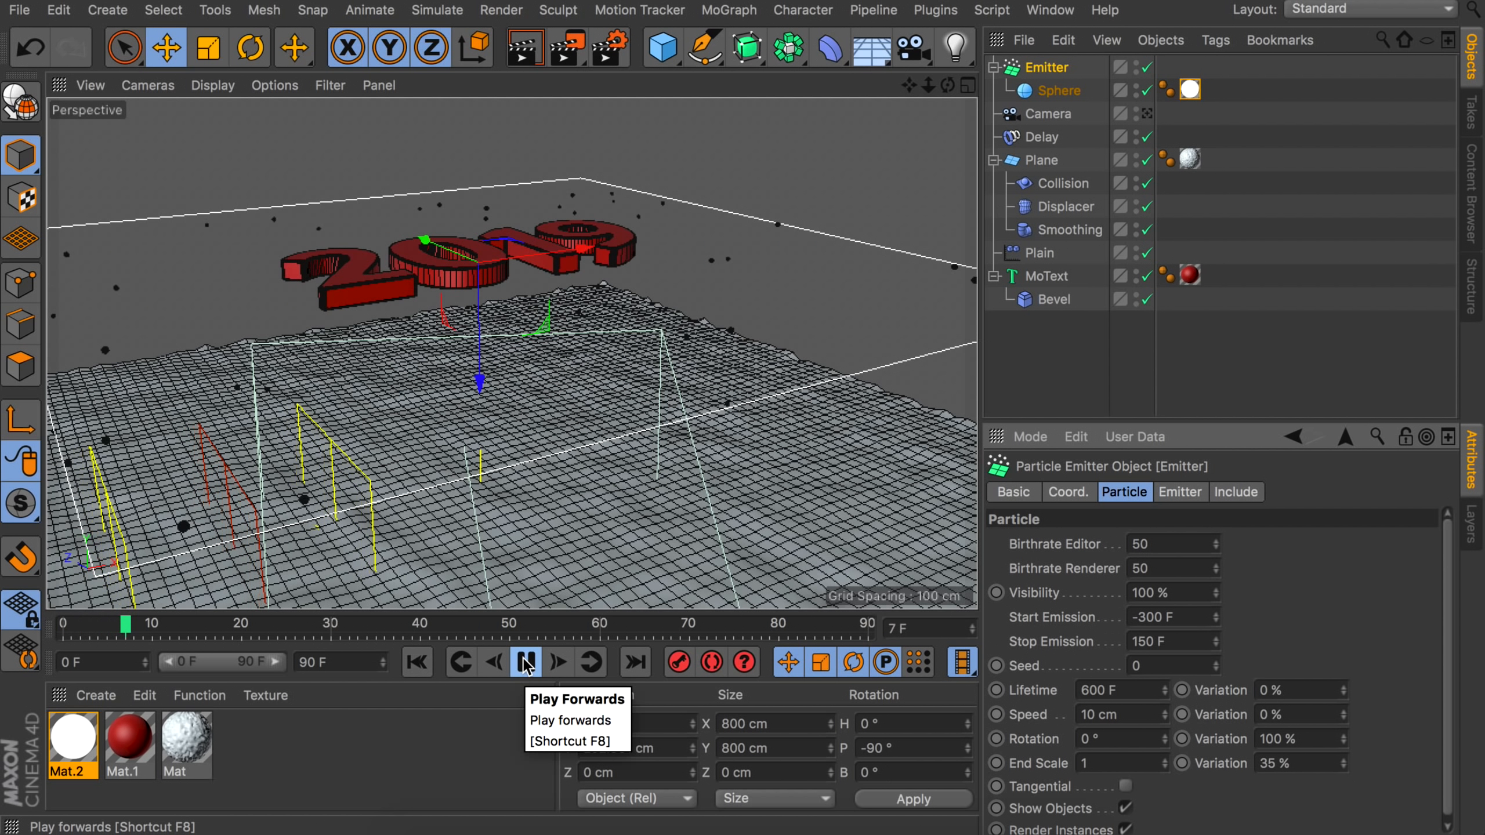
click(525, 663)
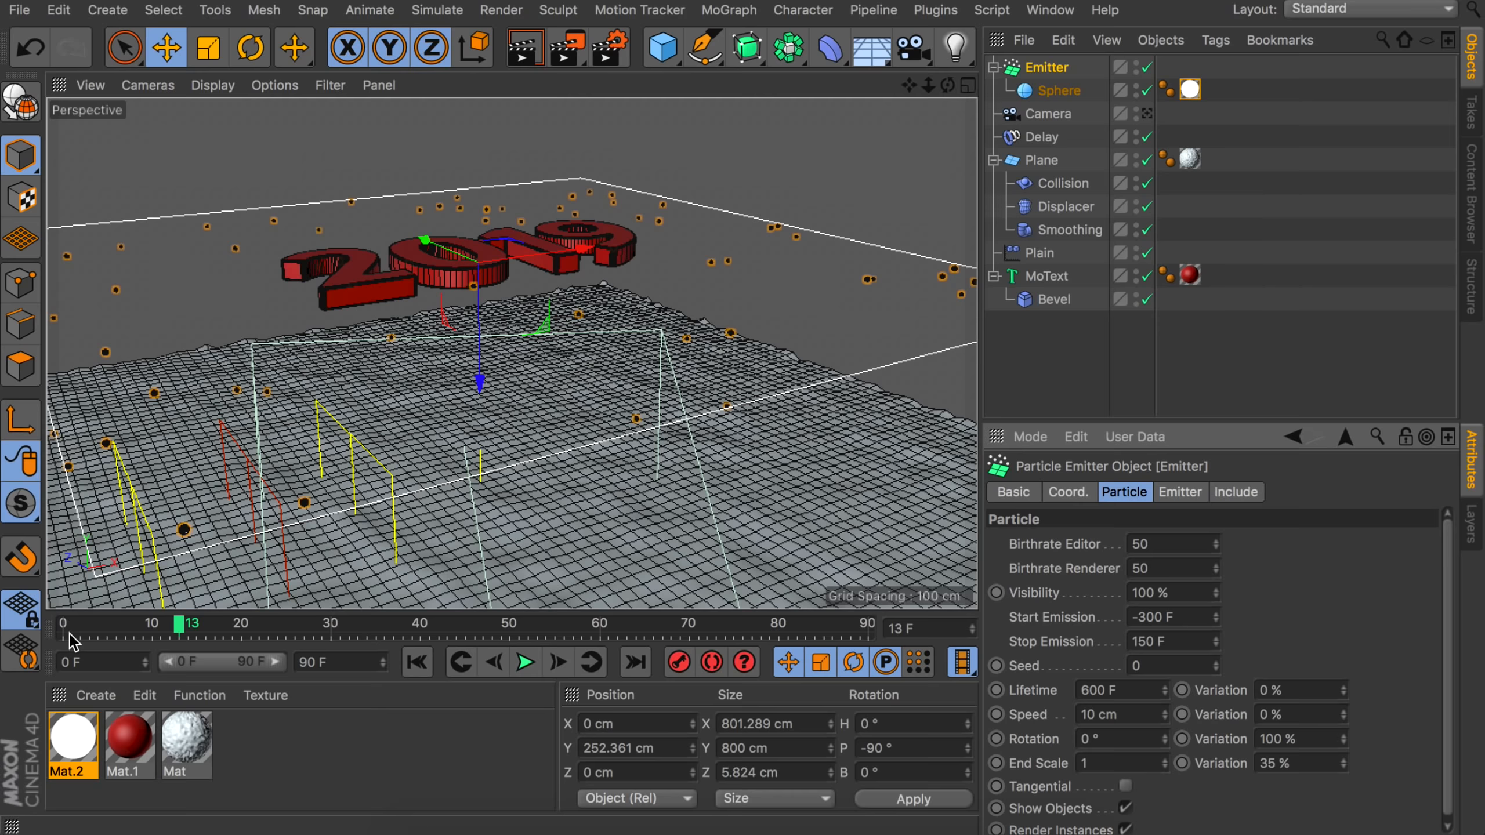
Set the timeline's start frame to -300 F, extend the preview range to it and play briefly from there.
click(89, 658)
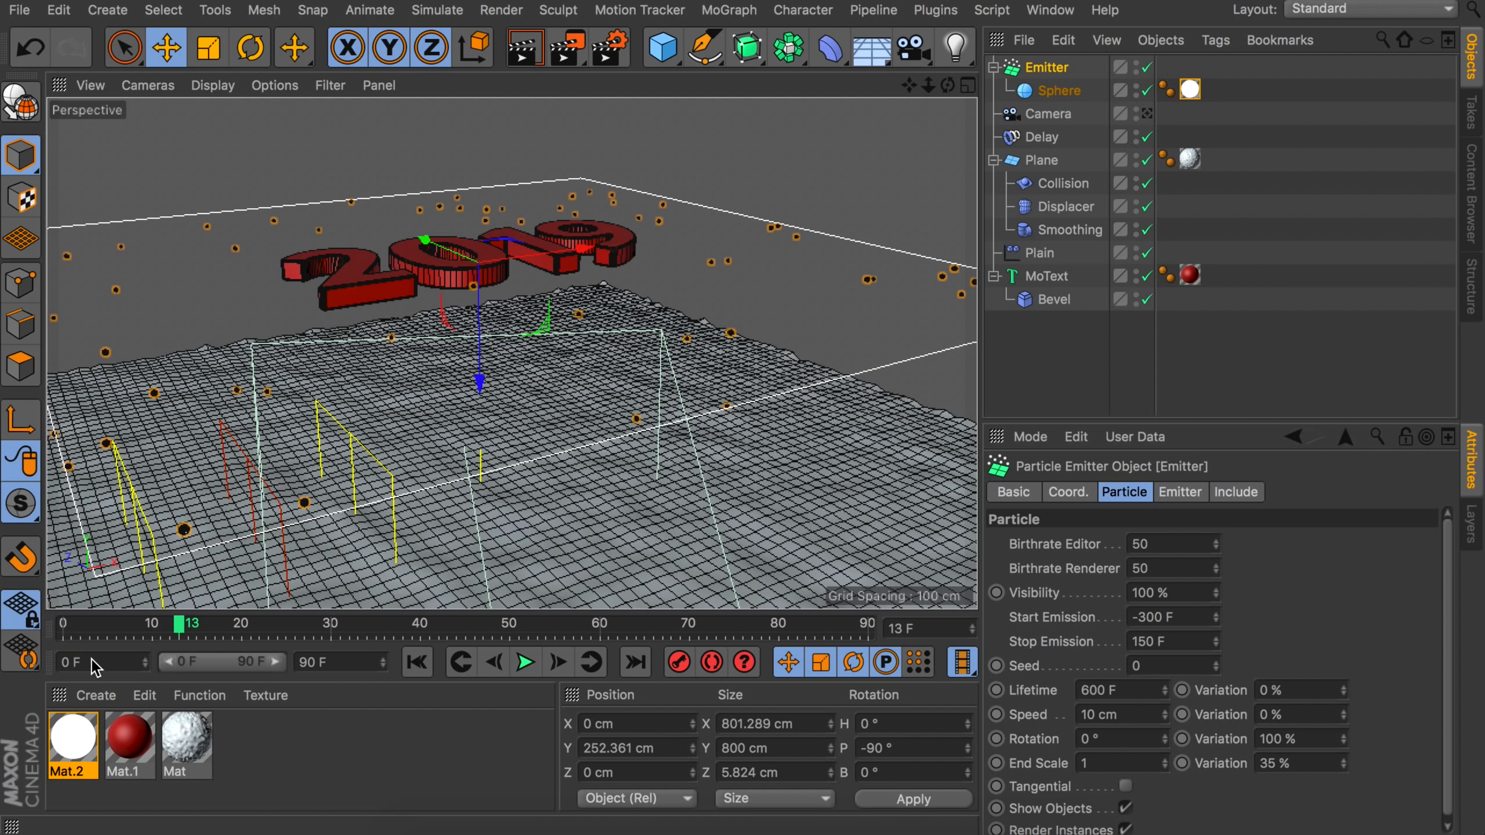
text(-300)
key(Return)
drag(236, 665, 160, 663)
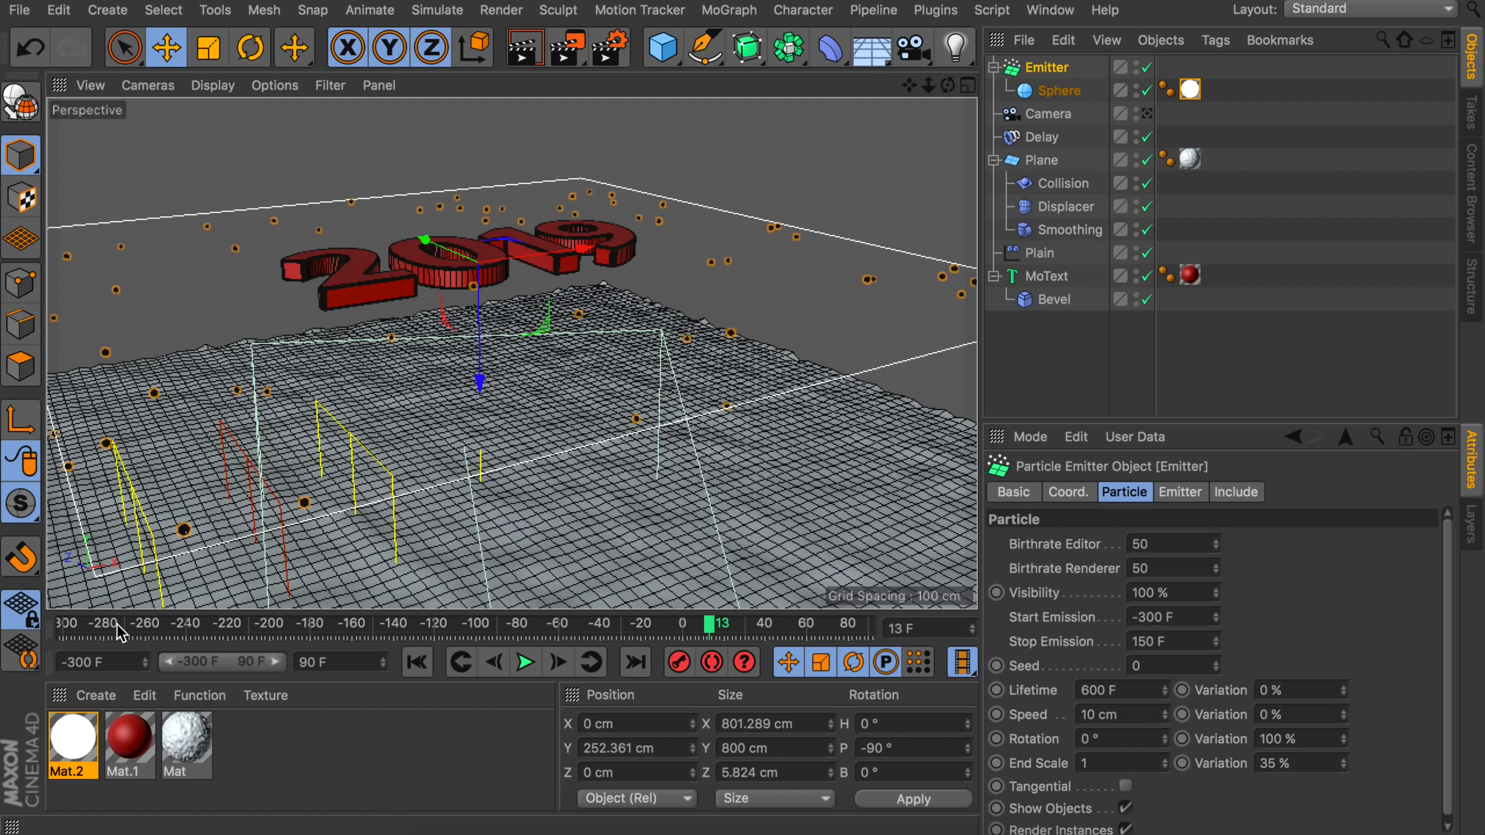
drag(125, 637, 61, 631)
click(525, 663)
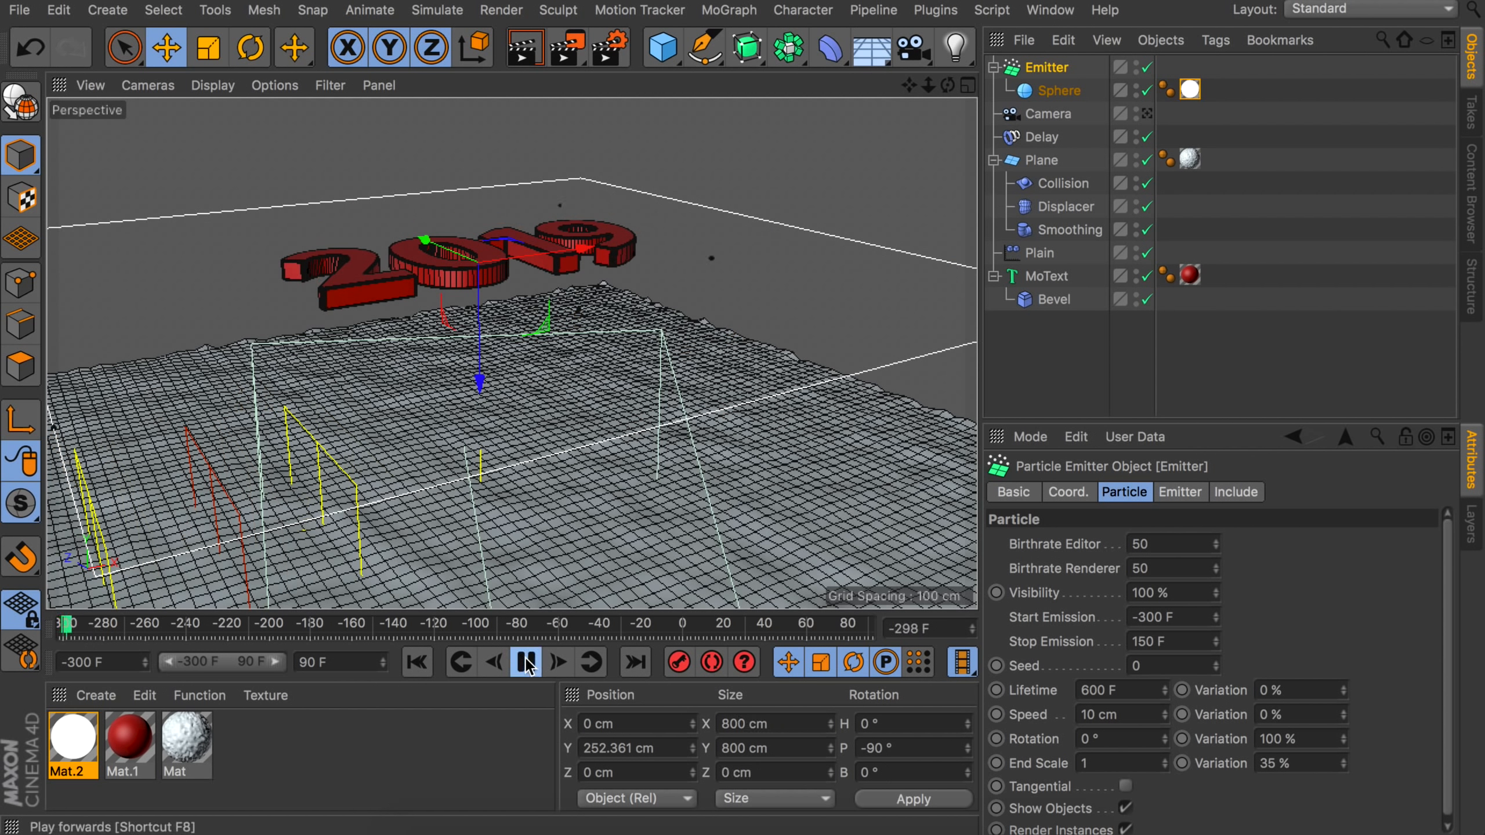
click(526, 664)
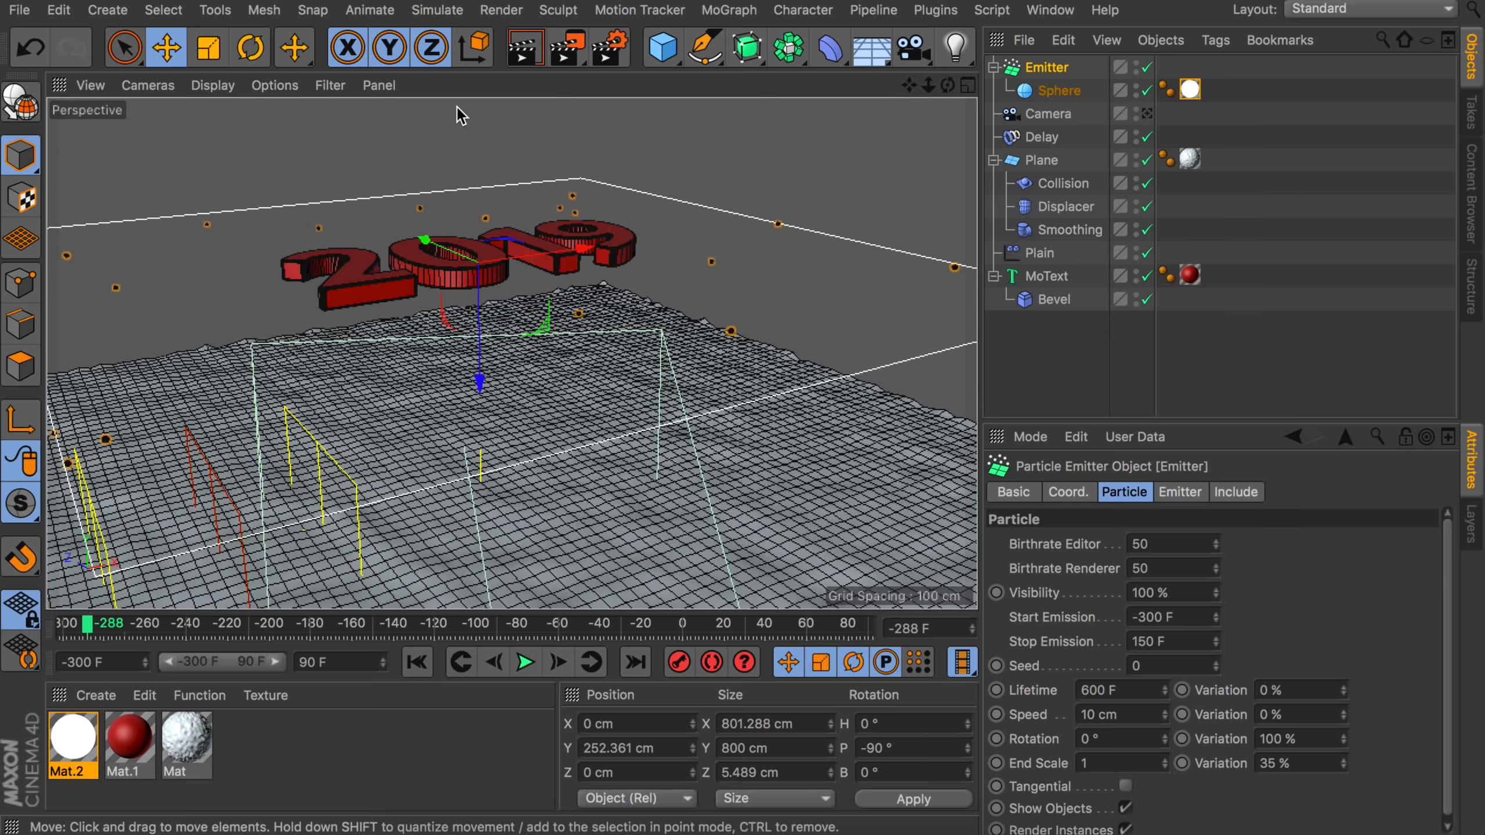
Bake the emitter's particles from -300 F to 90 F with 1 sample per frame, including sub-objects.
click(438, 10)
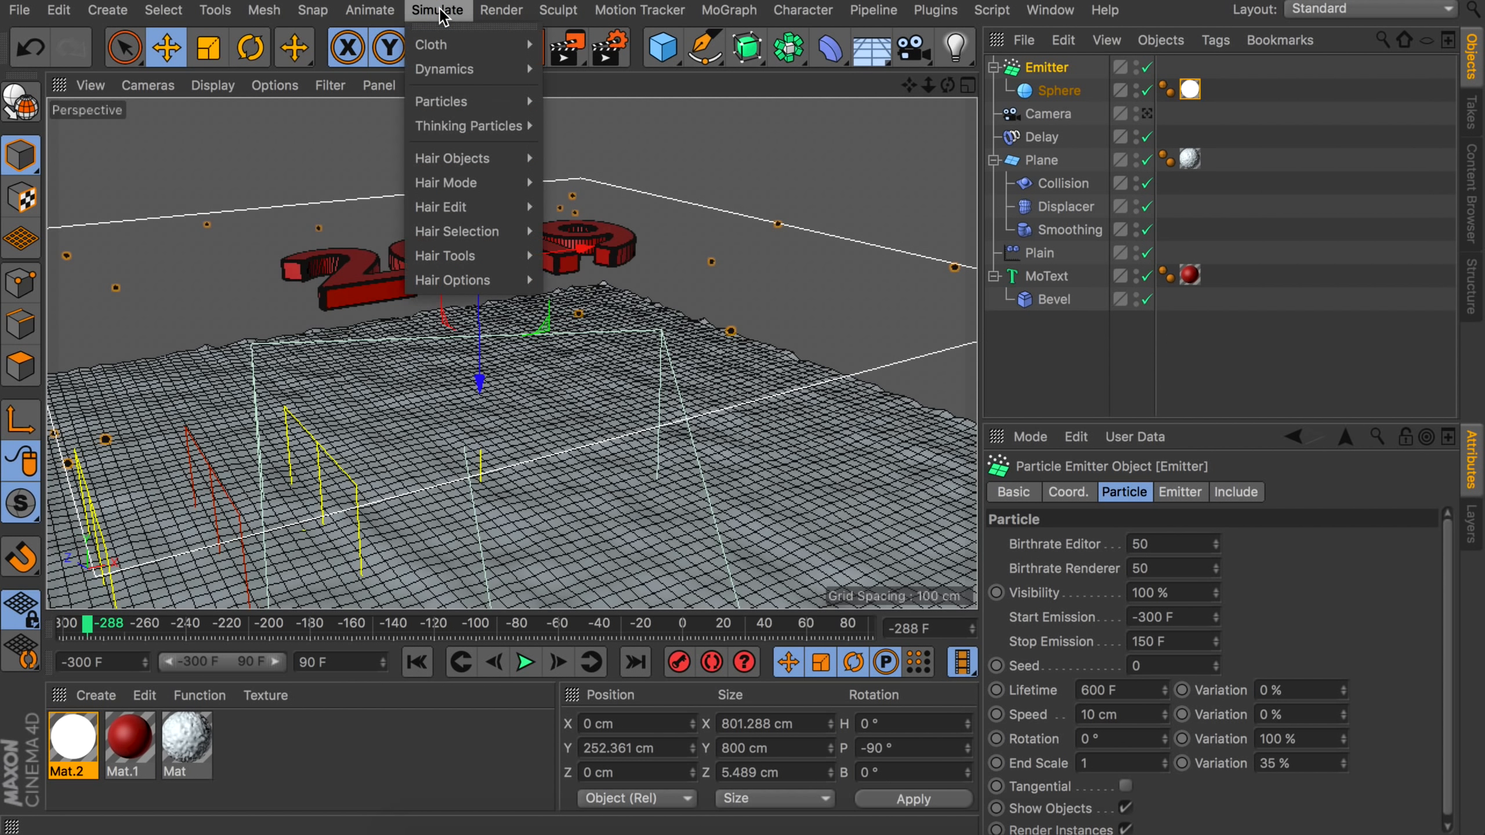
mouse_move(457, 102)
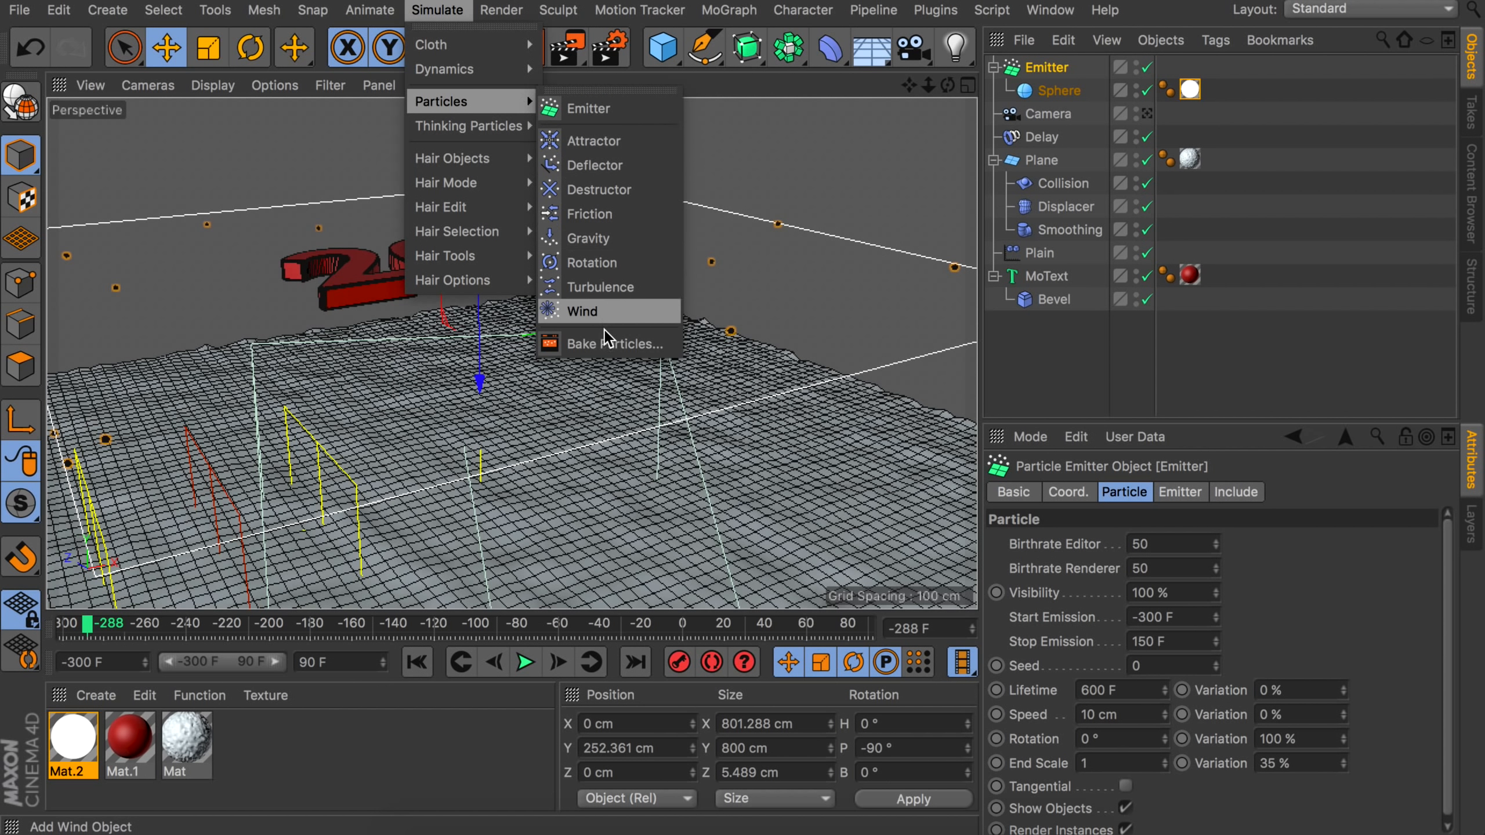
click(615, 343)
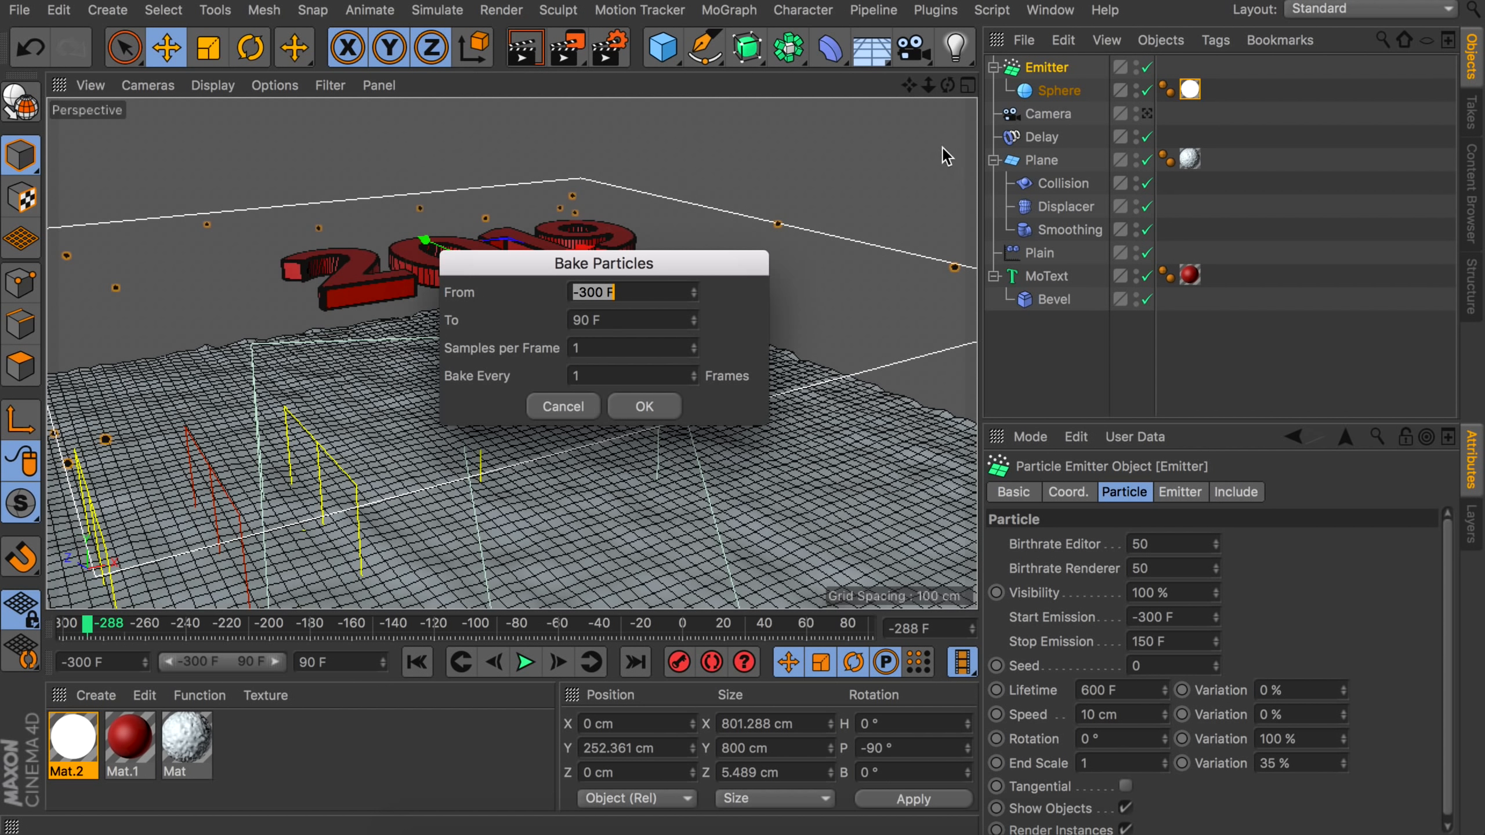
click(633, 411)
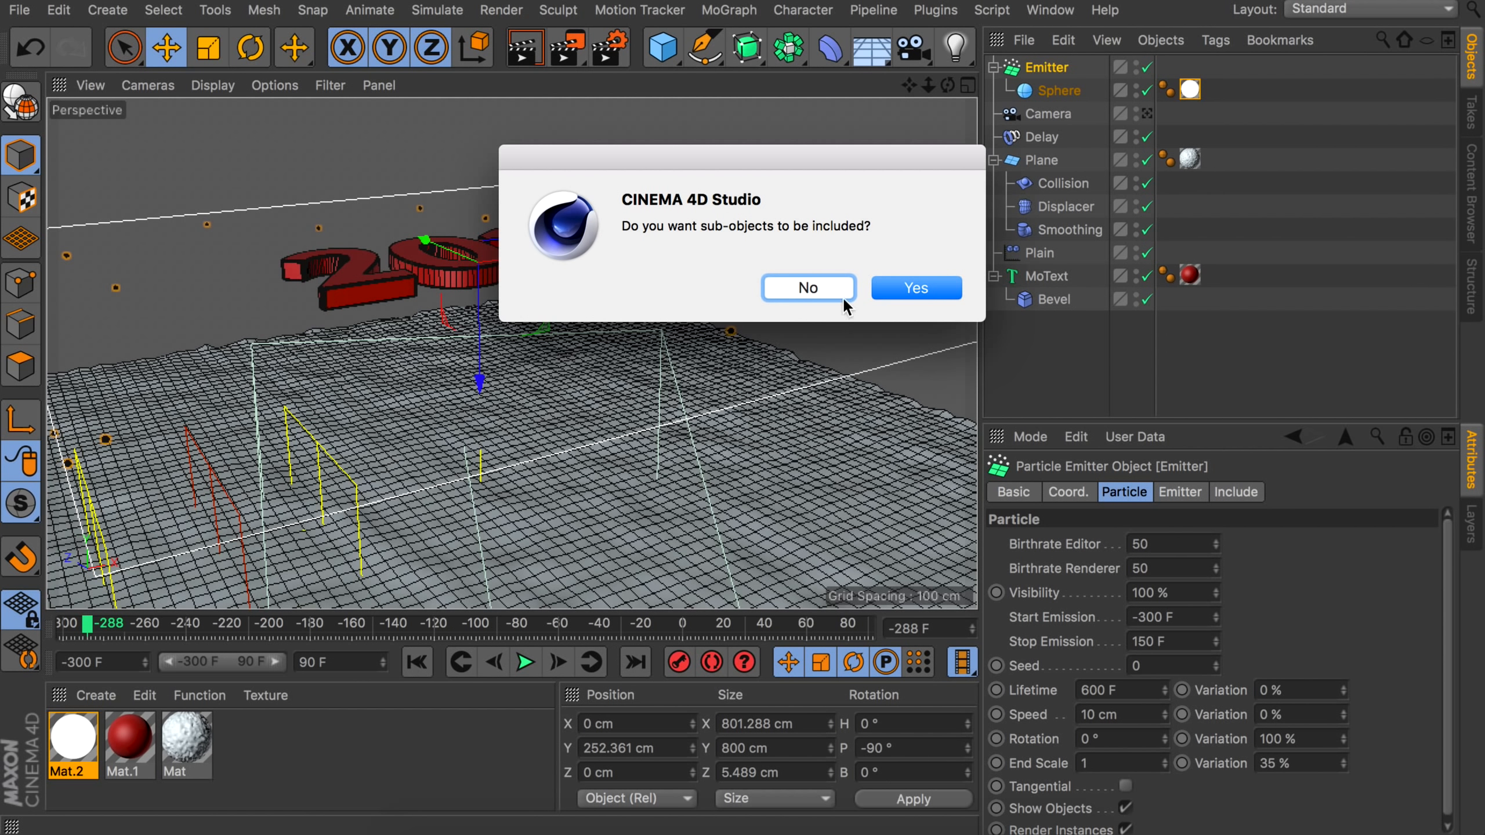
click(895, 291)
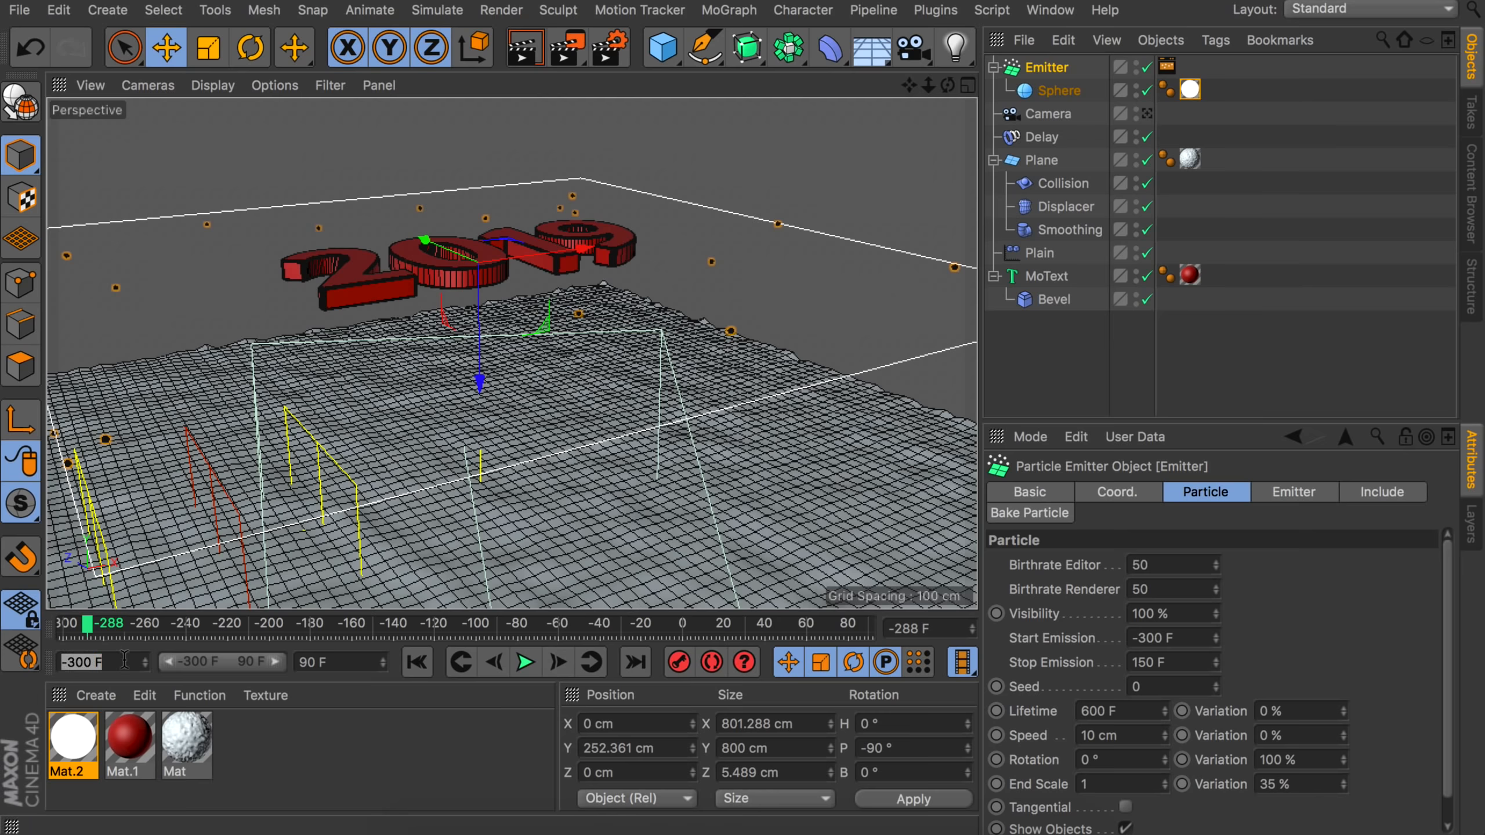
Restore the timeline's start frame to 0 F and check the baked particles up to about frame 7.
key(Return)
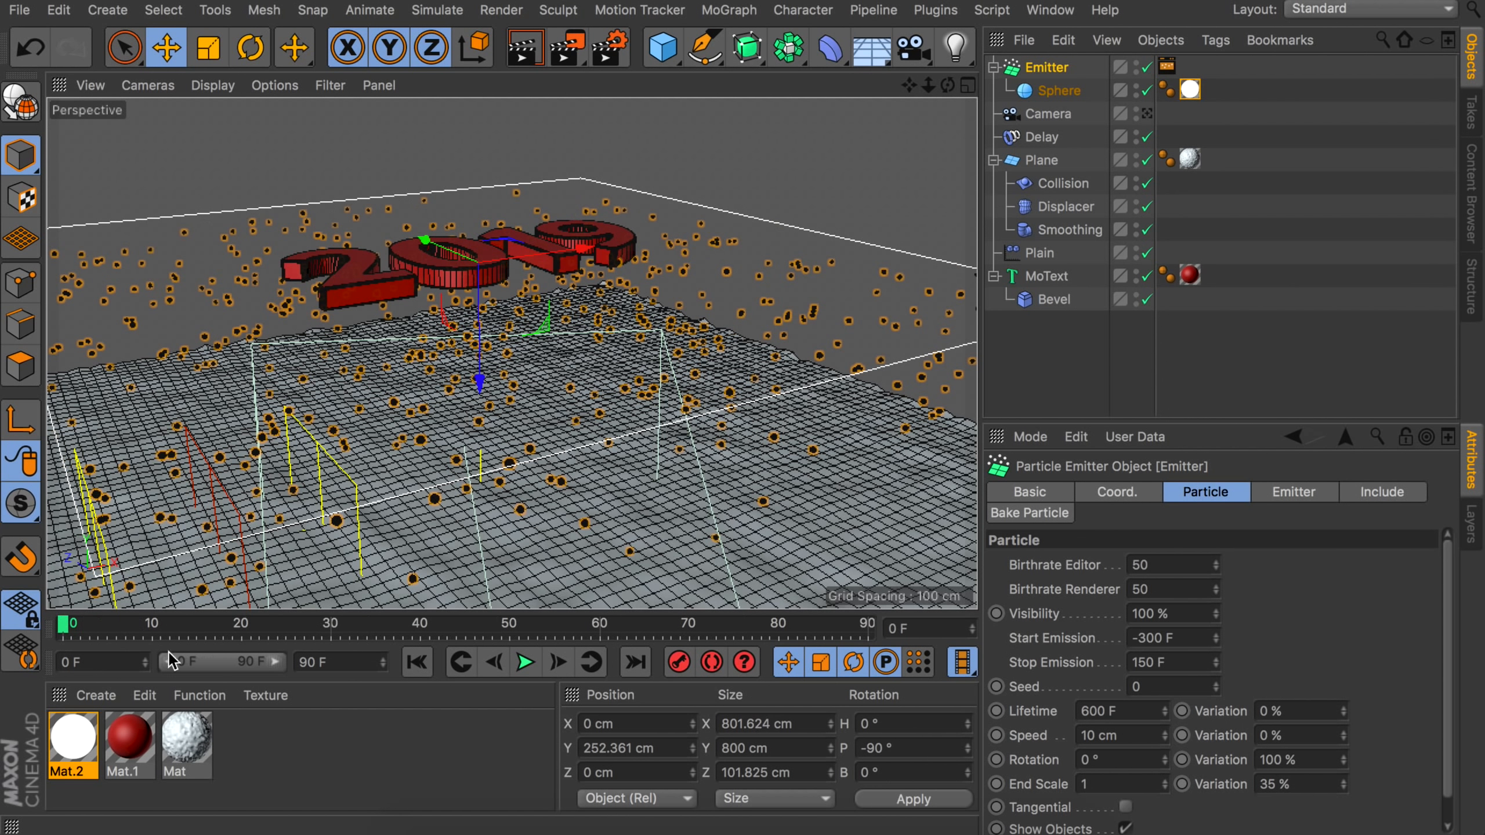
click(525, 664)
mouse_move(159, 629)
mouse_down()
mouse_move(622, 625)
mouse_move(125, 627)
mouse_up()
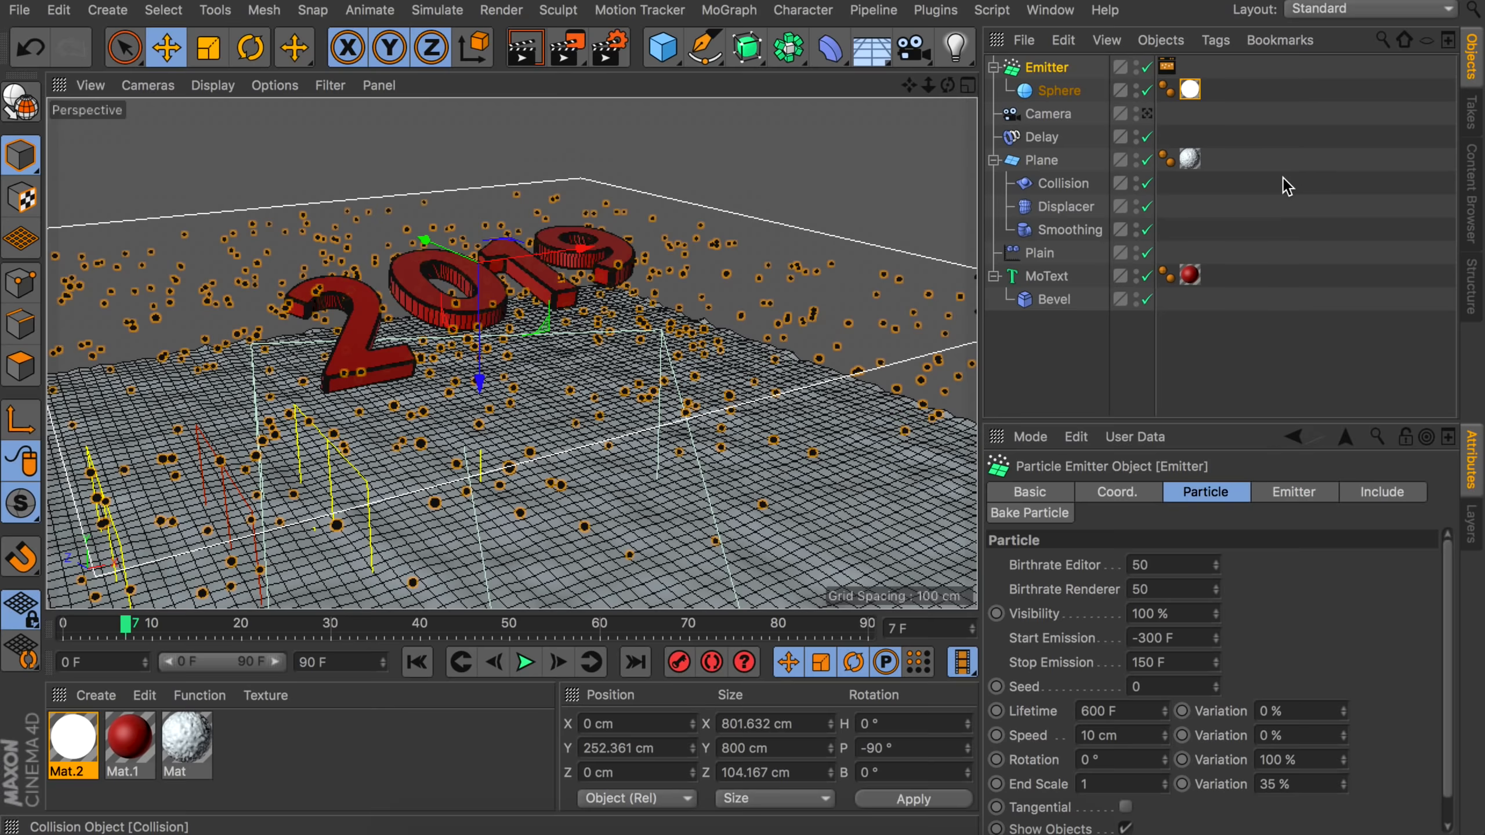
Add a Turbulence particle modifier with a strength of 2 cm, a scale of 15% and a frequency of 10%.
alt+drag(714, 433, 562, 398)
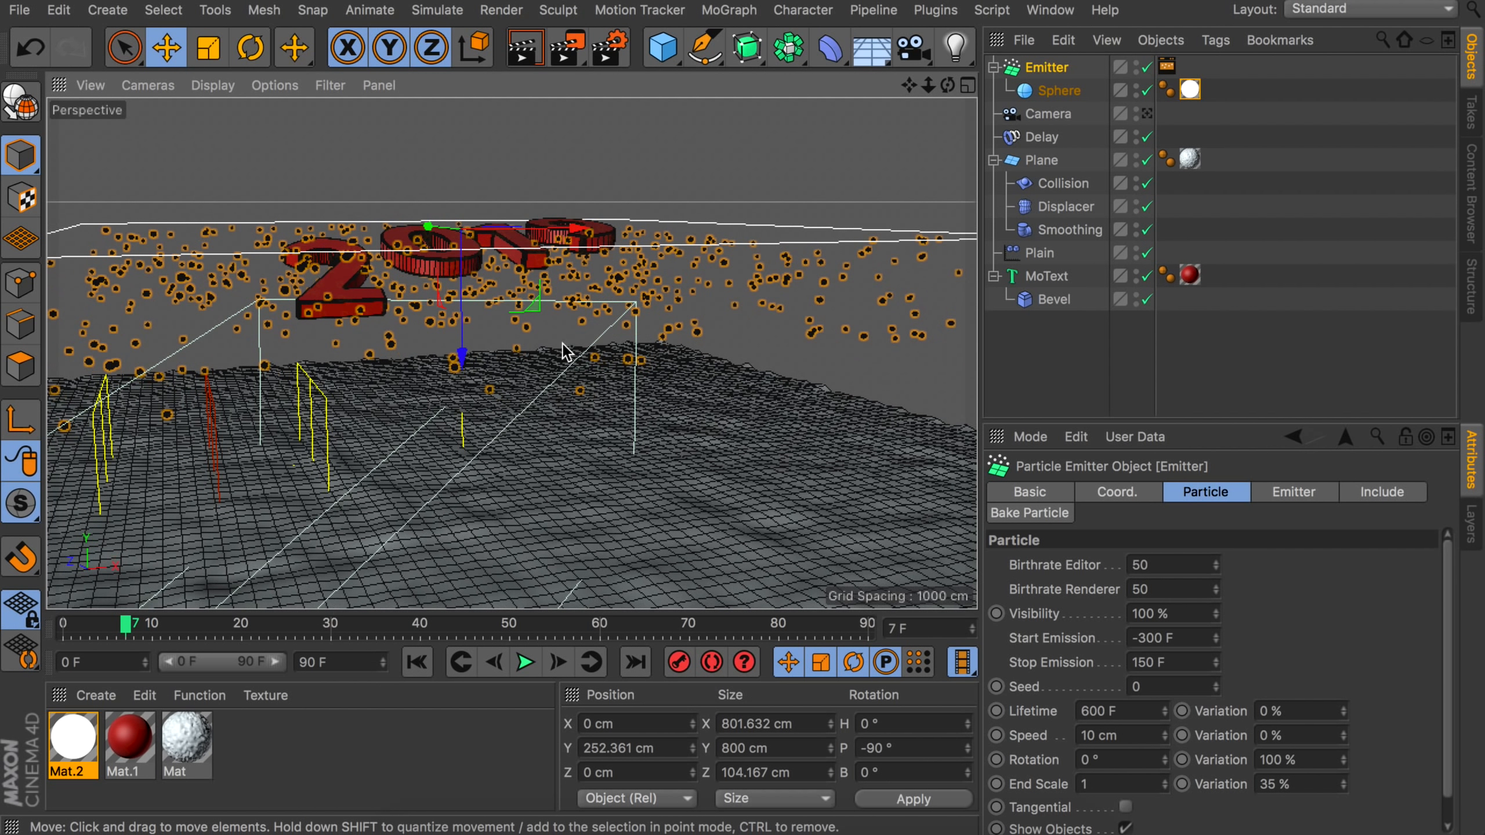
click(425, 10)
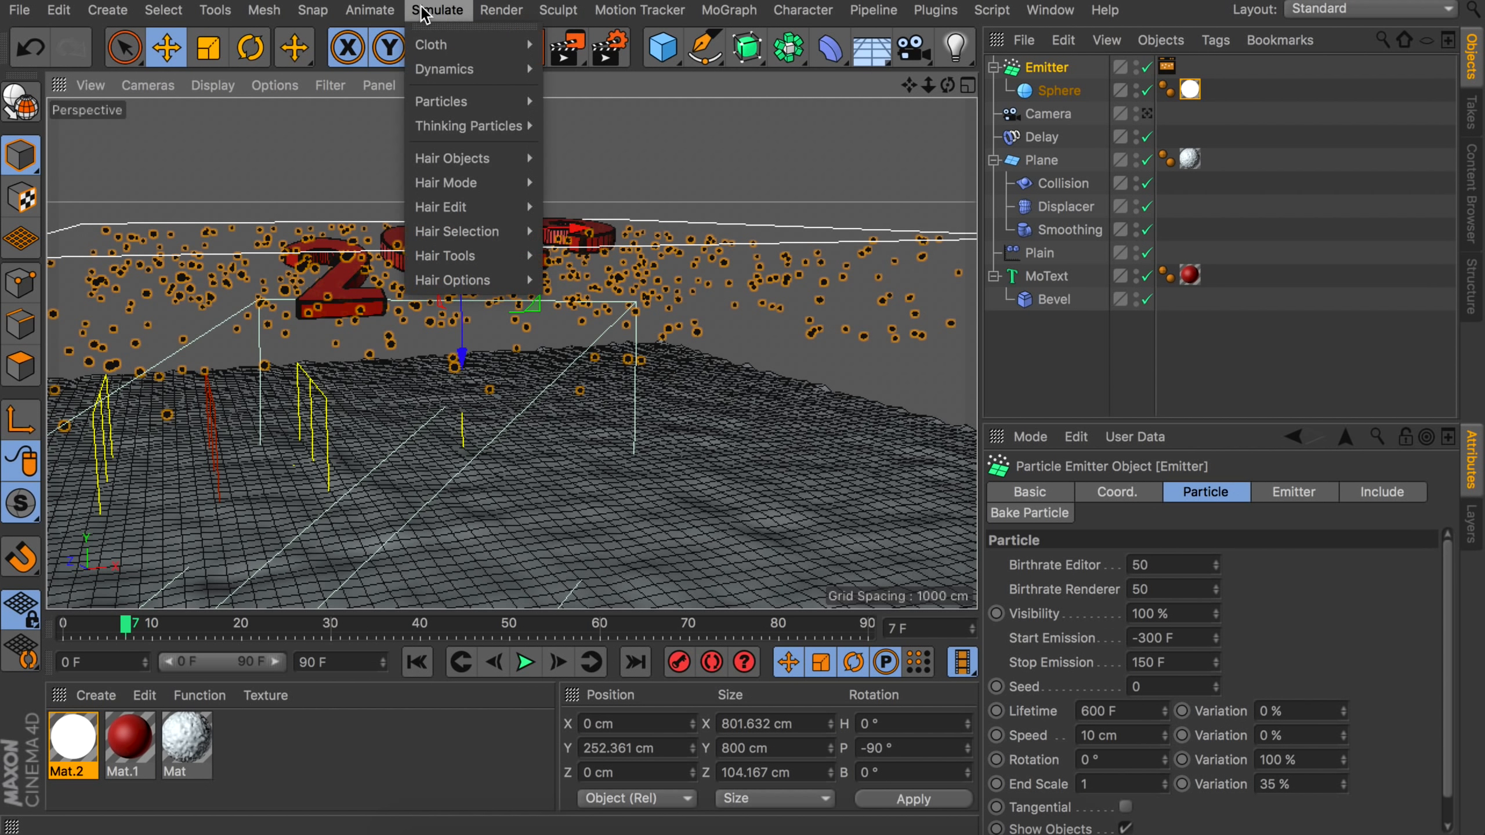
mouse_move(456, 102)
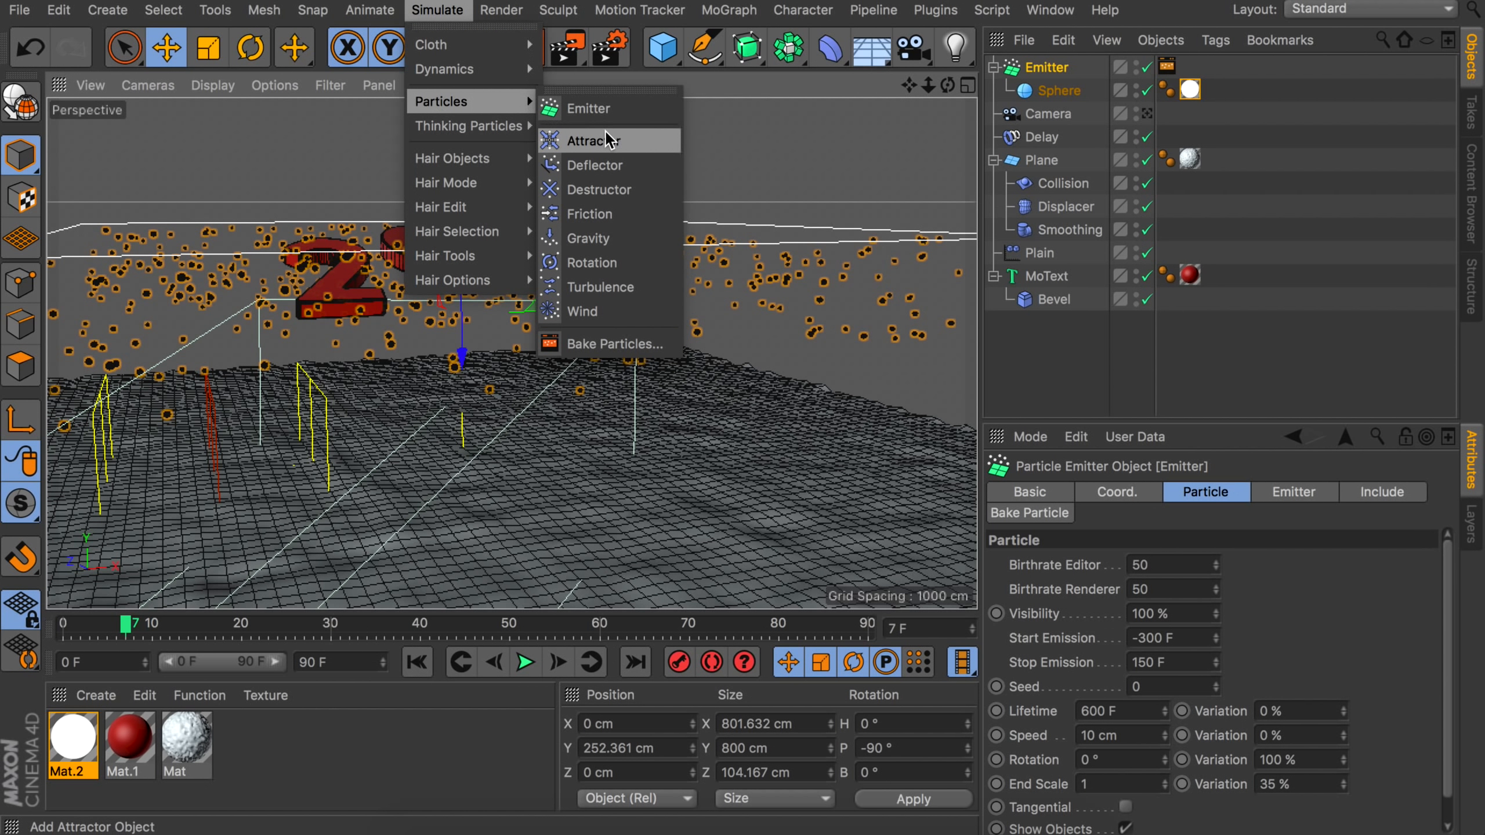
click(605, 286)
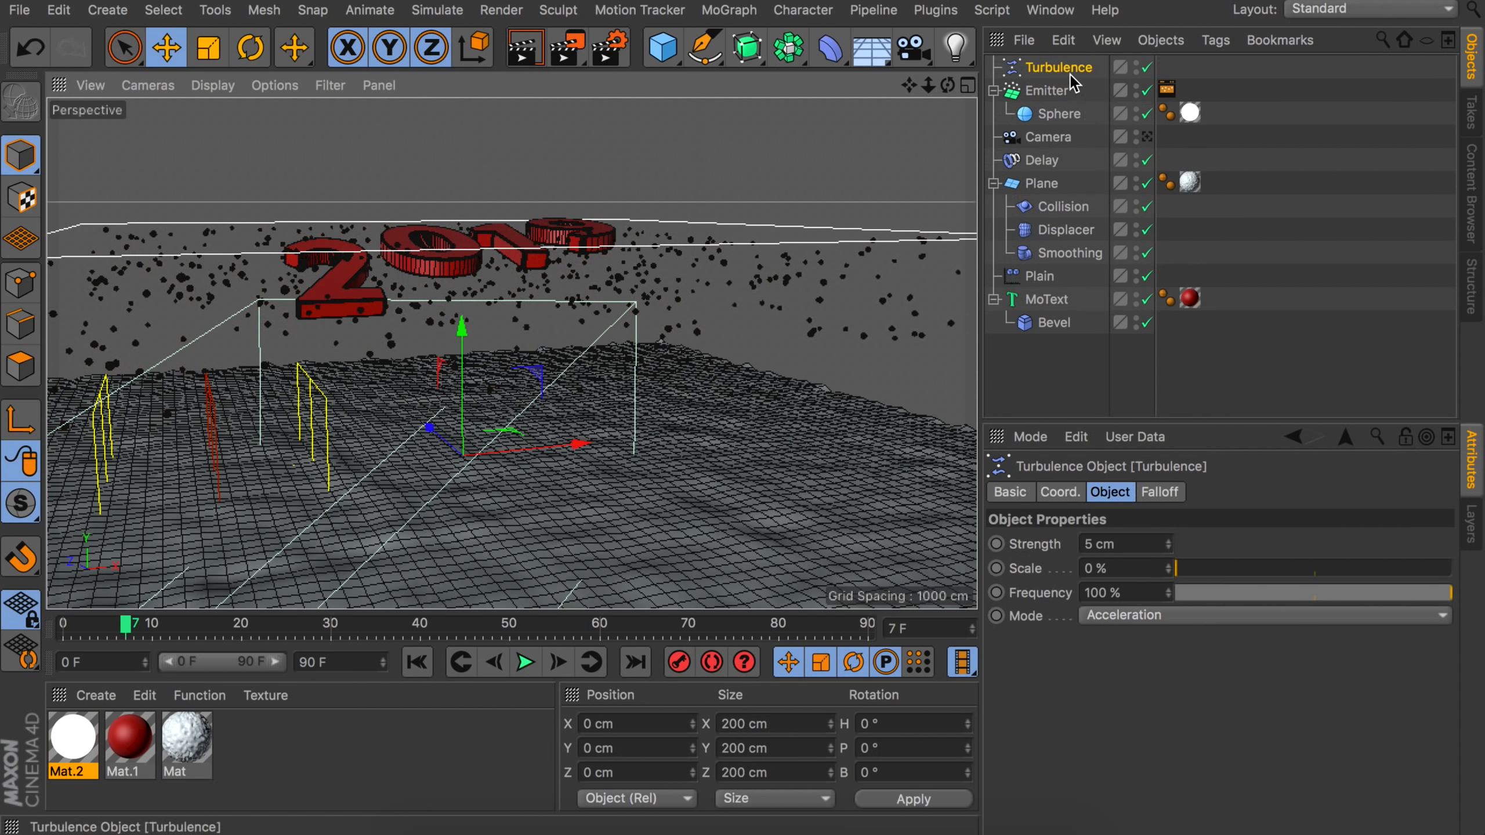
click(1122, 545)
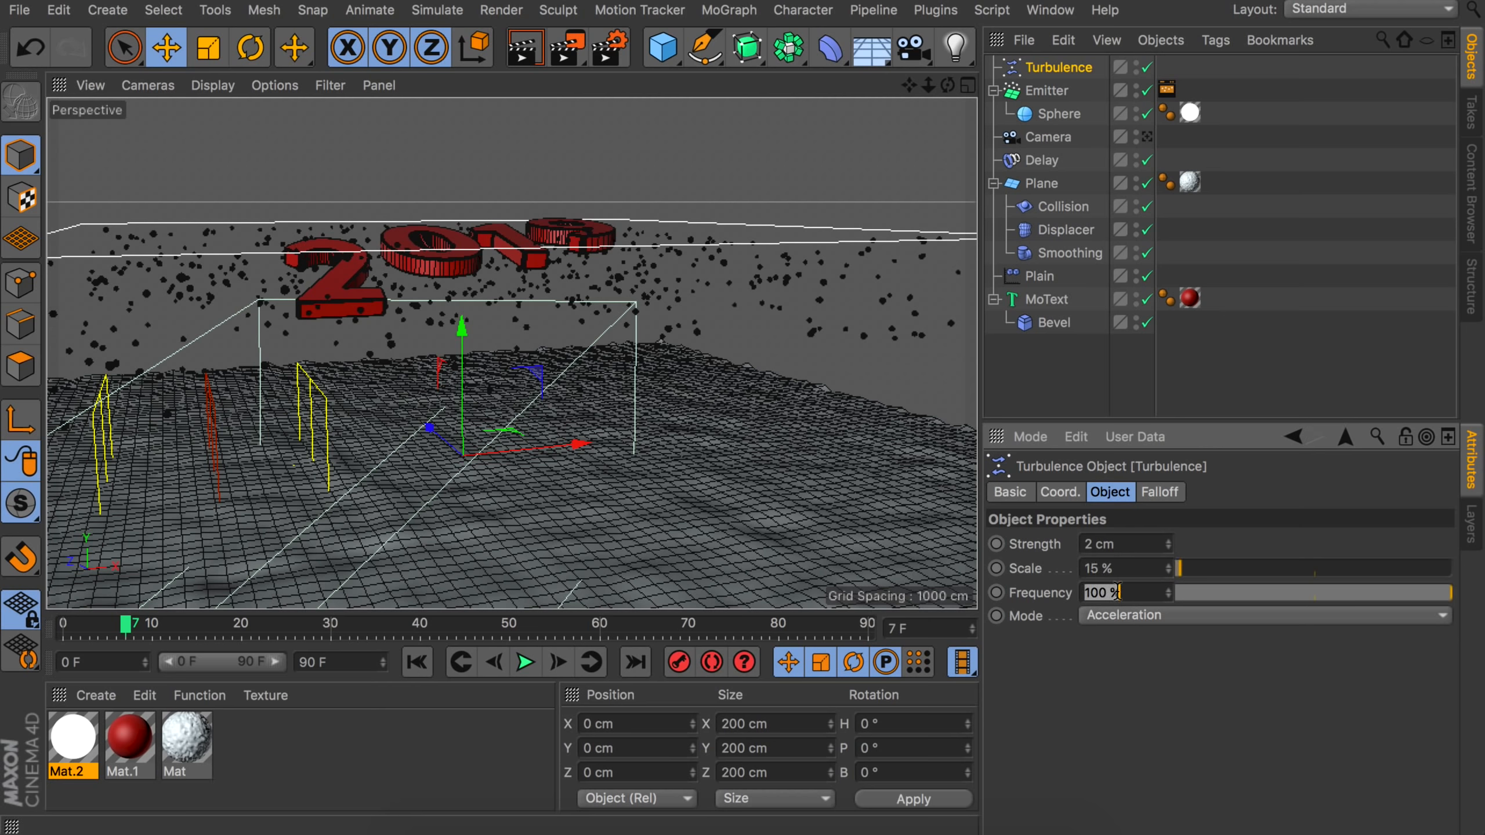
key(Return)
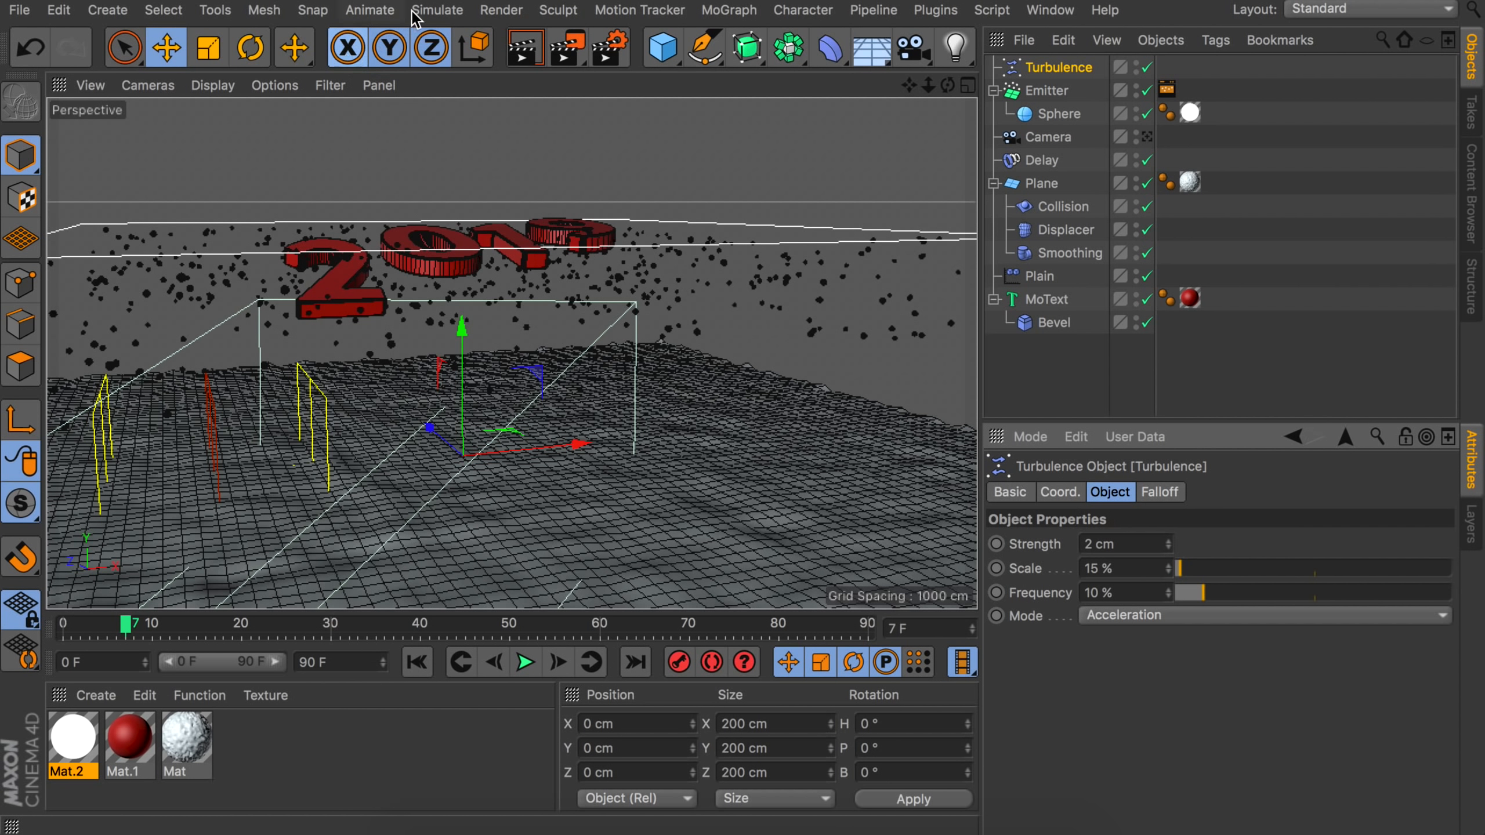
Add a Gravity particle modifier with an acceleration of 1 cm.
click(437, 10)
mouse_move(434, 104)
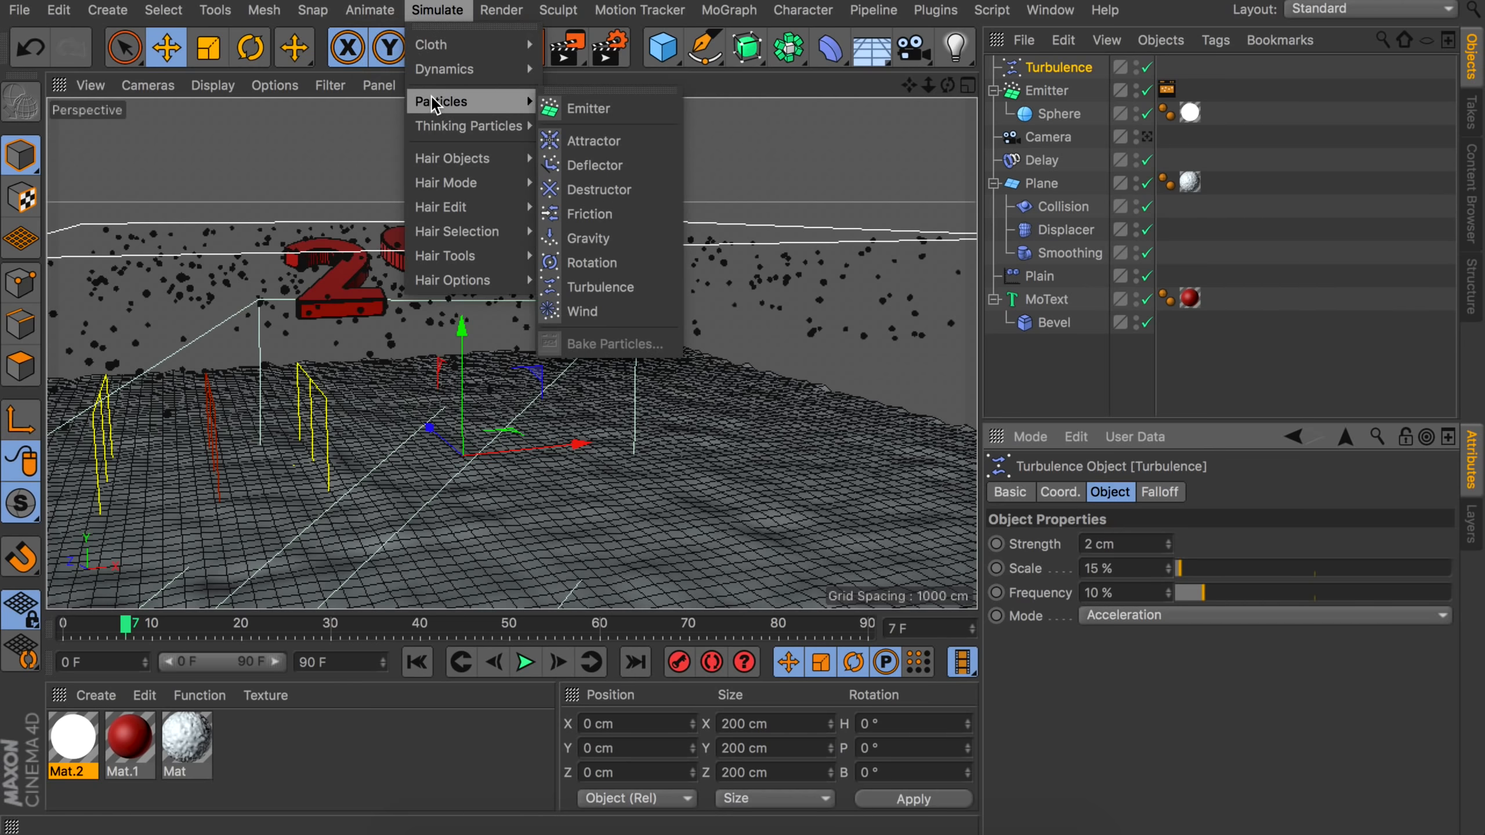
click(580, 238)
click(1111, 544)
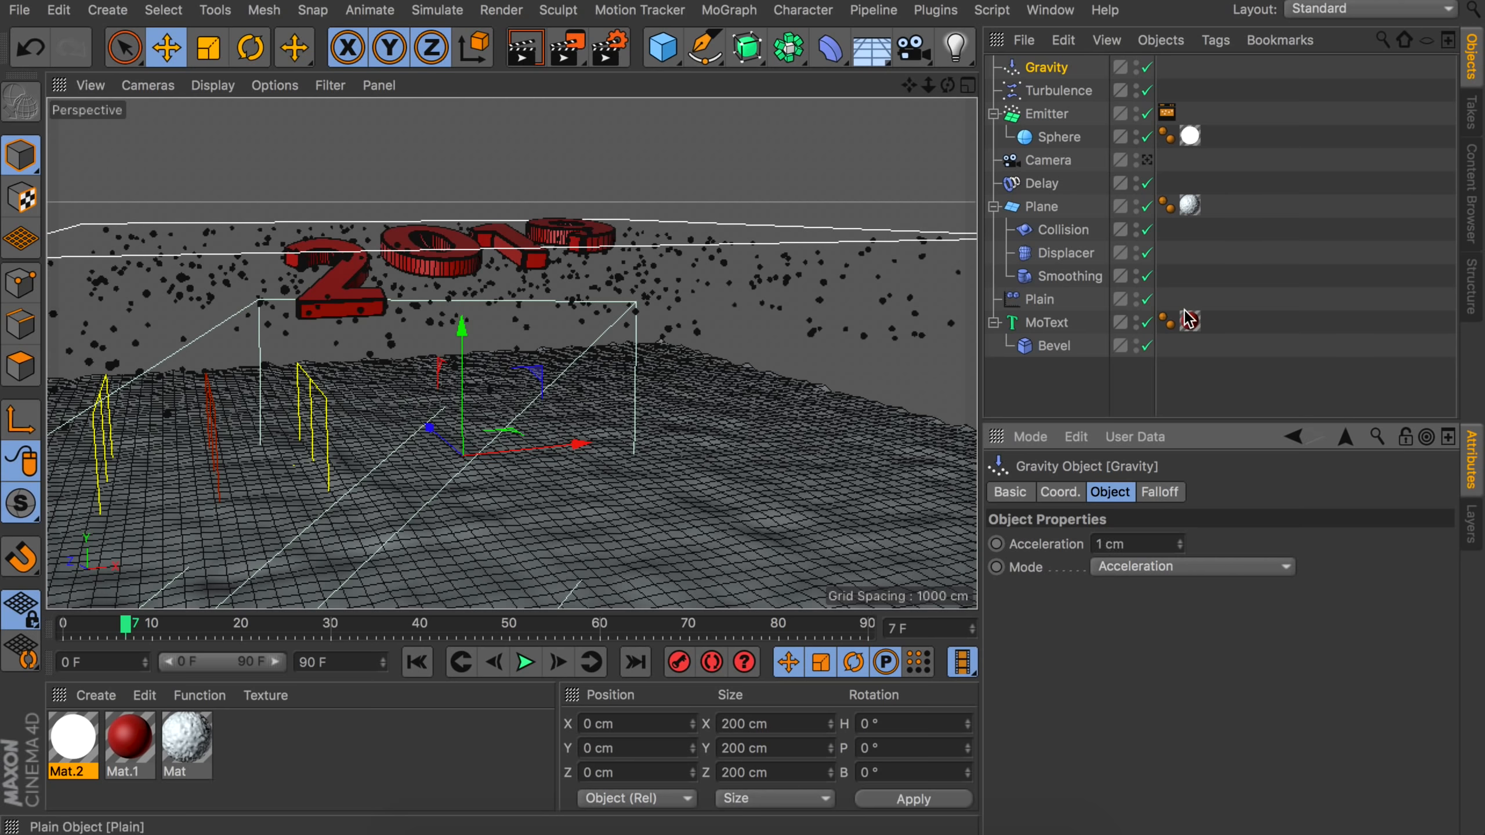
click(1277, 194)
Play the animation briefly to check the particles and delete the emitter's existing particle bake tag.
click(534, 670)
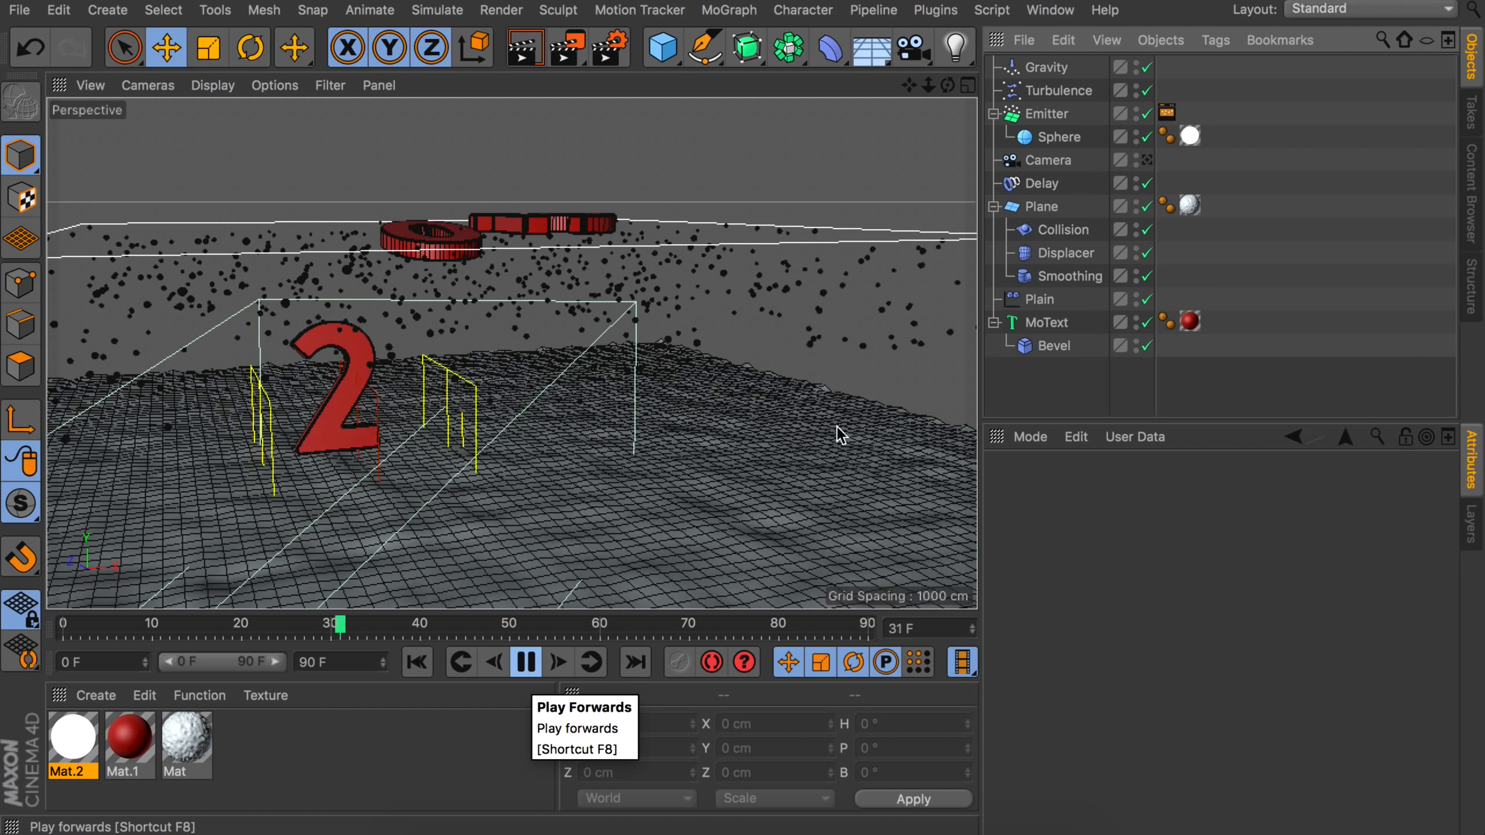
key(F8)
click(1168, 114)
key(Delete)
Select the emitter, return to the first frame, and set the timeline start and preview range start to -300 F.
click(1052, 114)
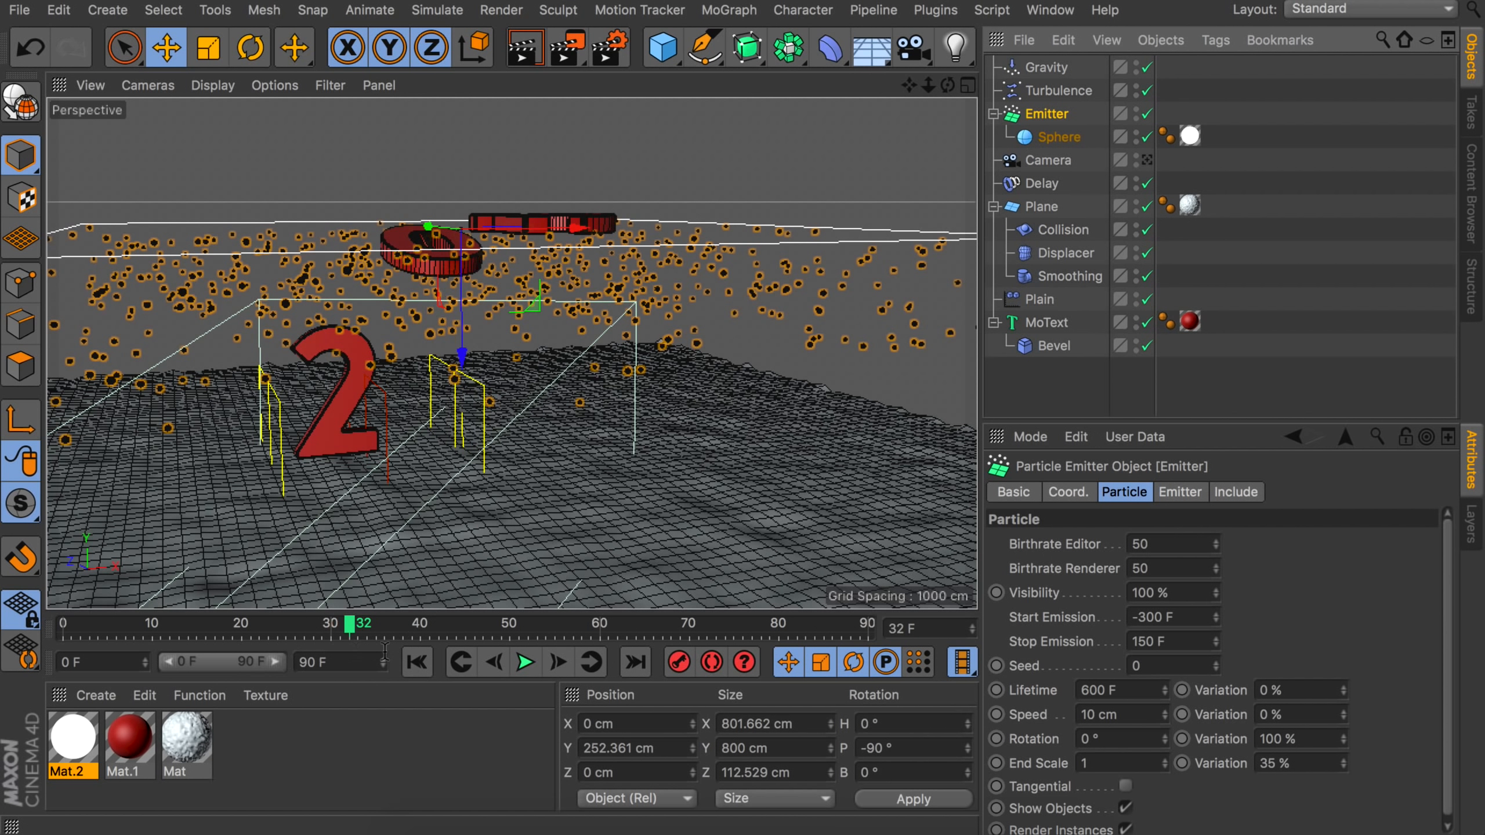
click(417, 662)
double_click(89, 662)
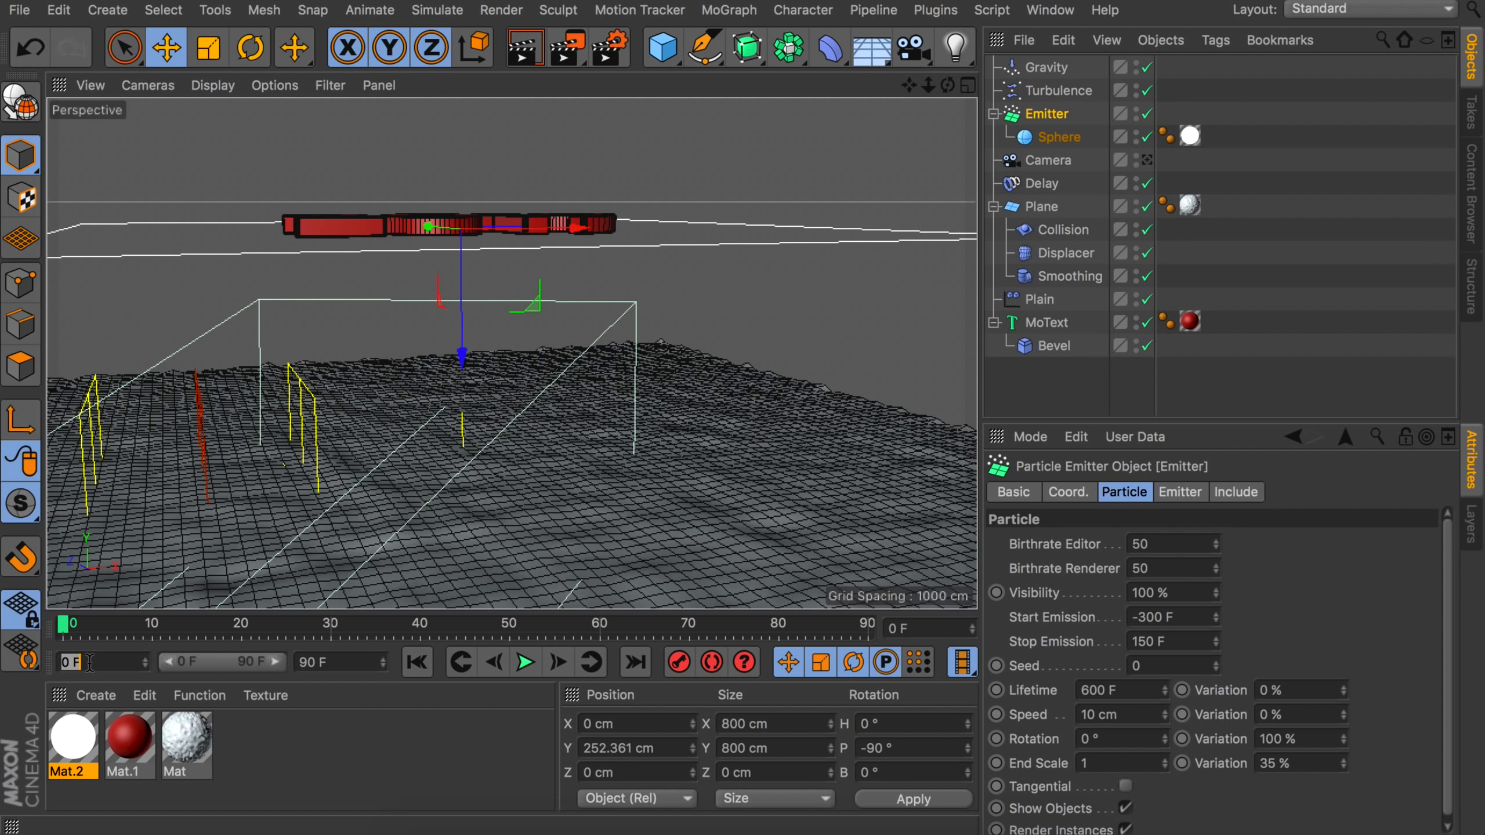
key(Return)
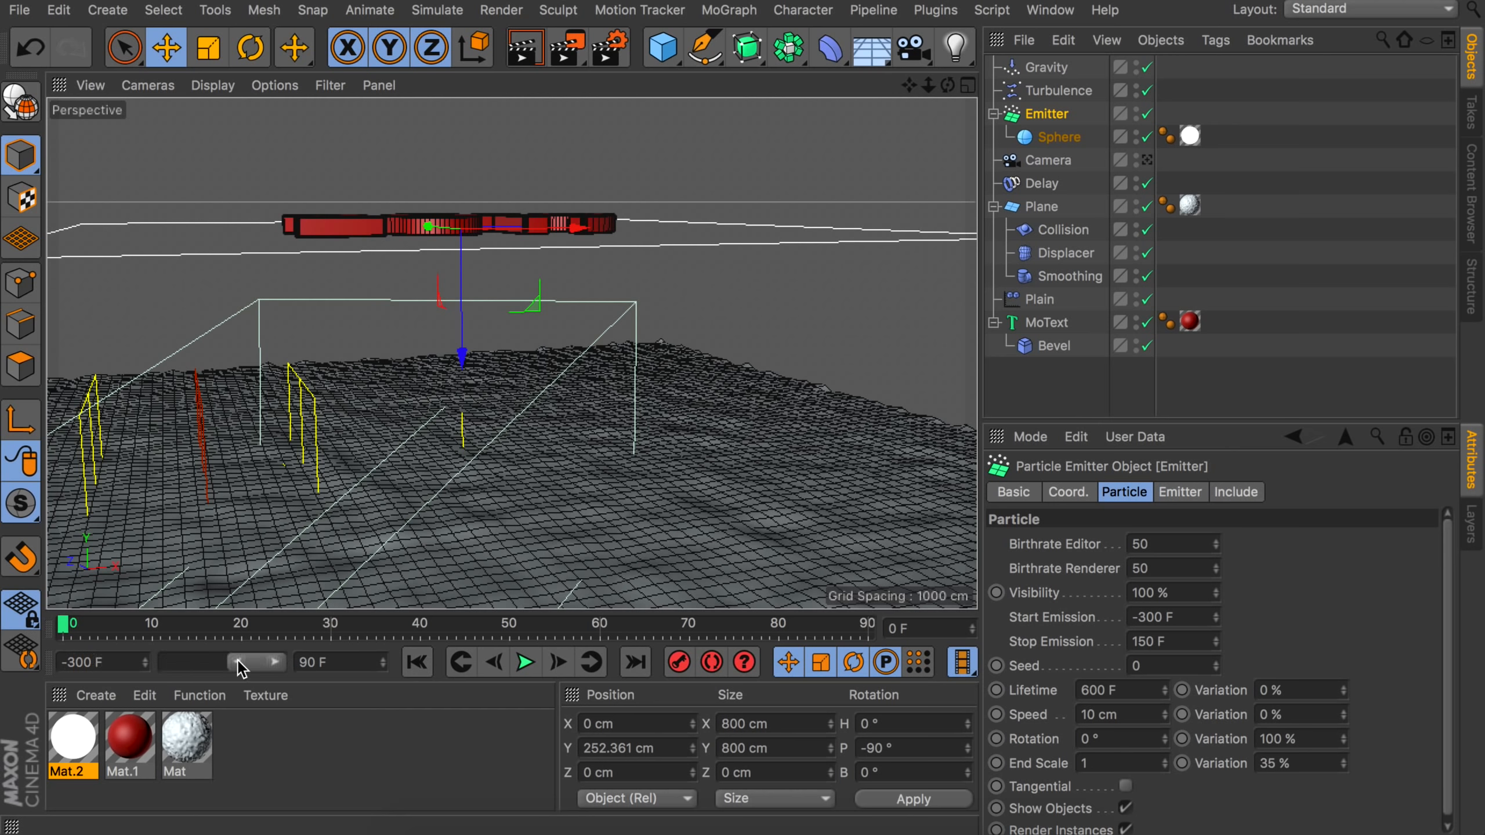
drag(239, 668, 166, 663)
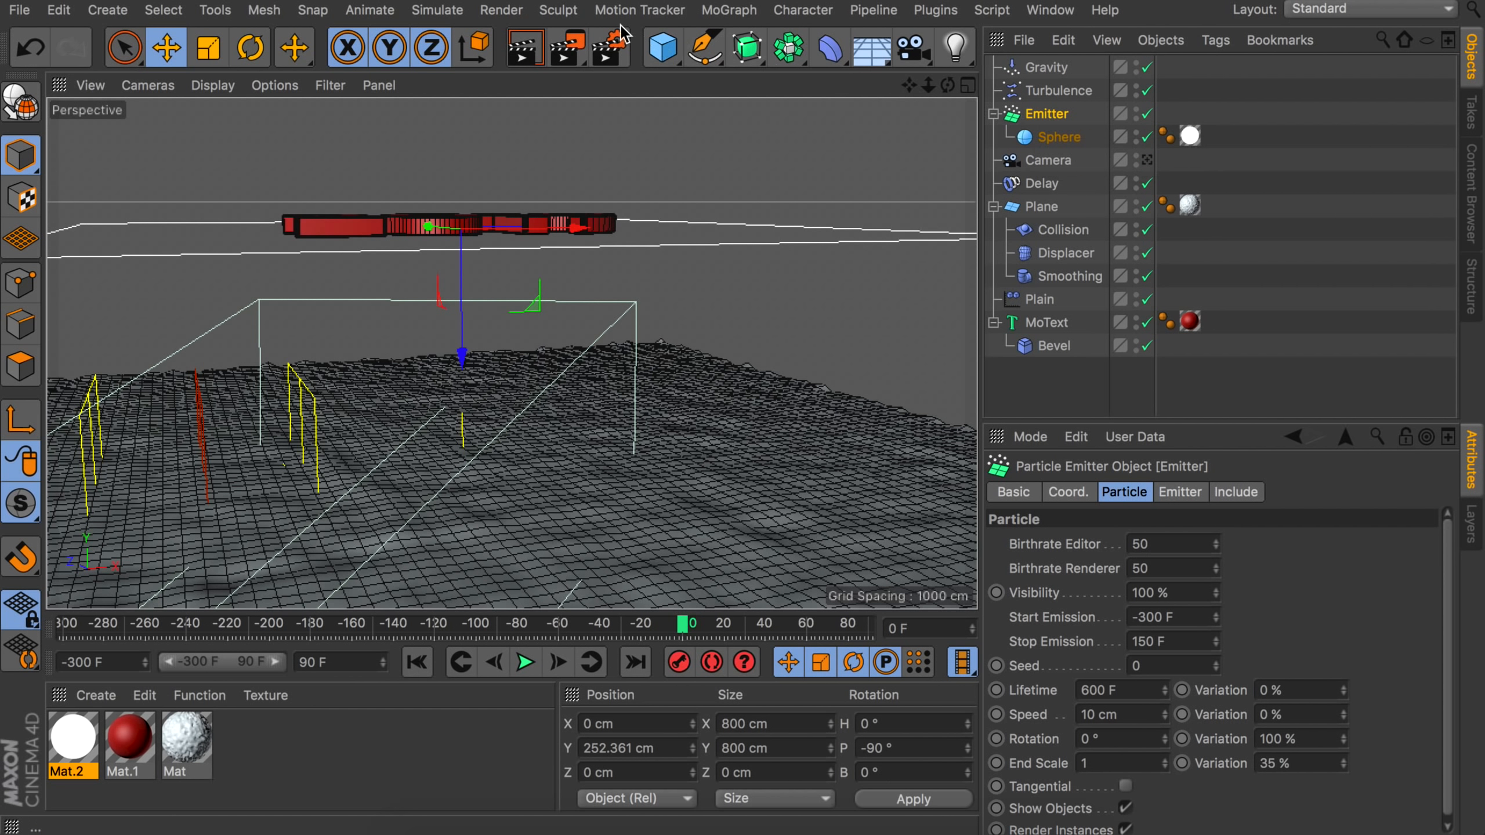
Bake the emitter's particles again with the turbulence and gravity applied, including sub-objects.
click(377, 12)
mouse_move(437, 12)
mouse_move(459, 105)
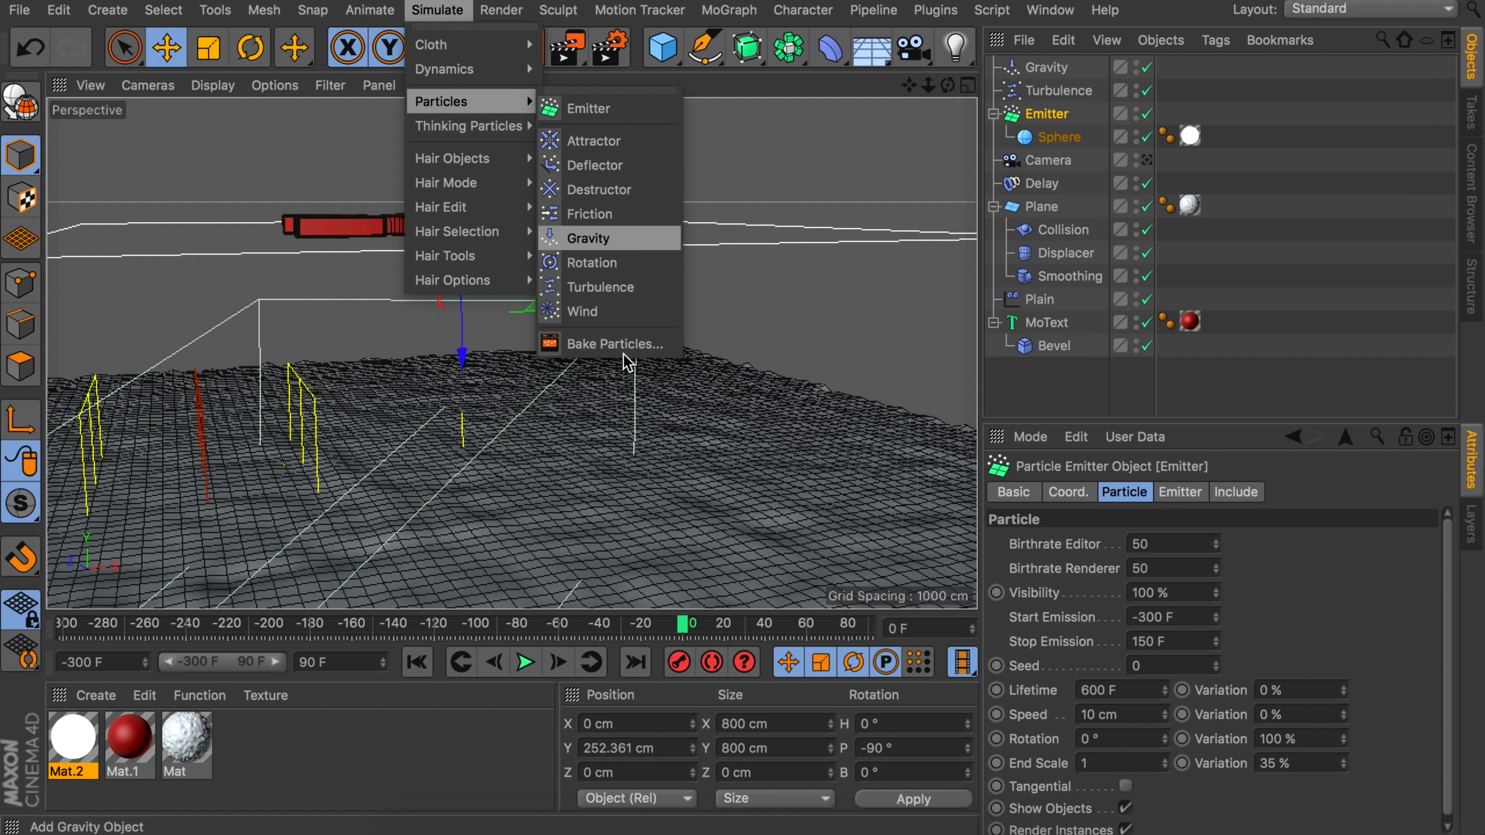
click(617, 340)
click(652, 410)
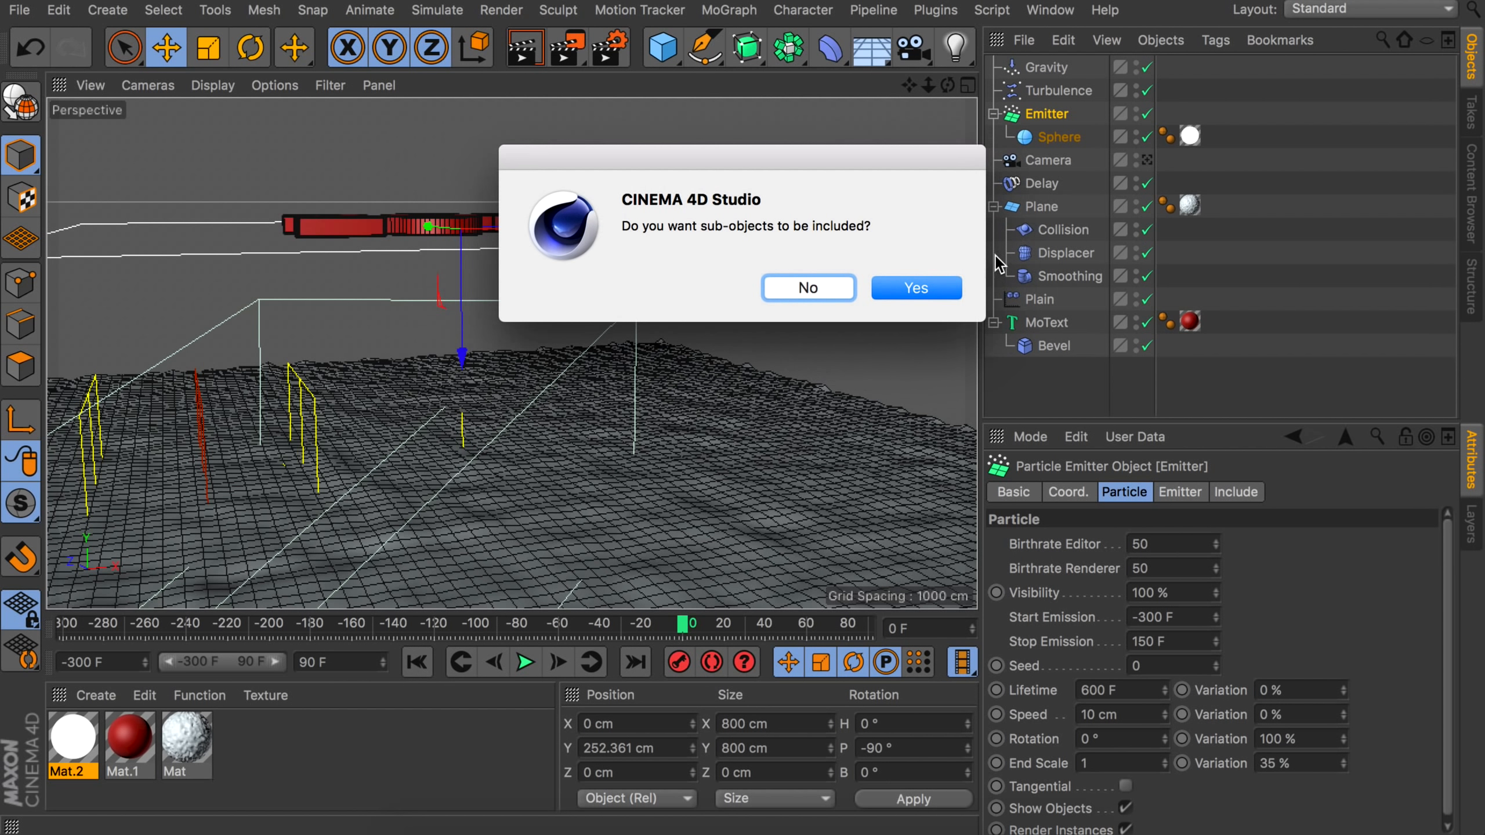
click(929, 292)
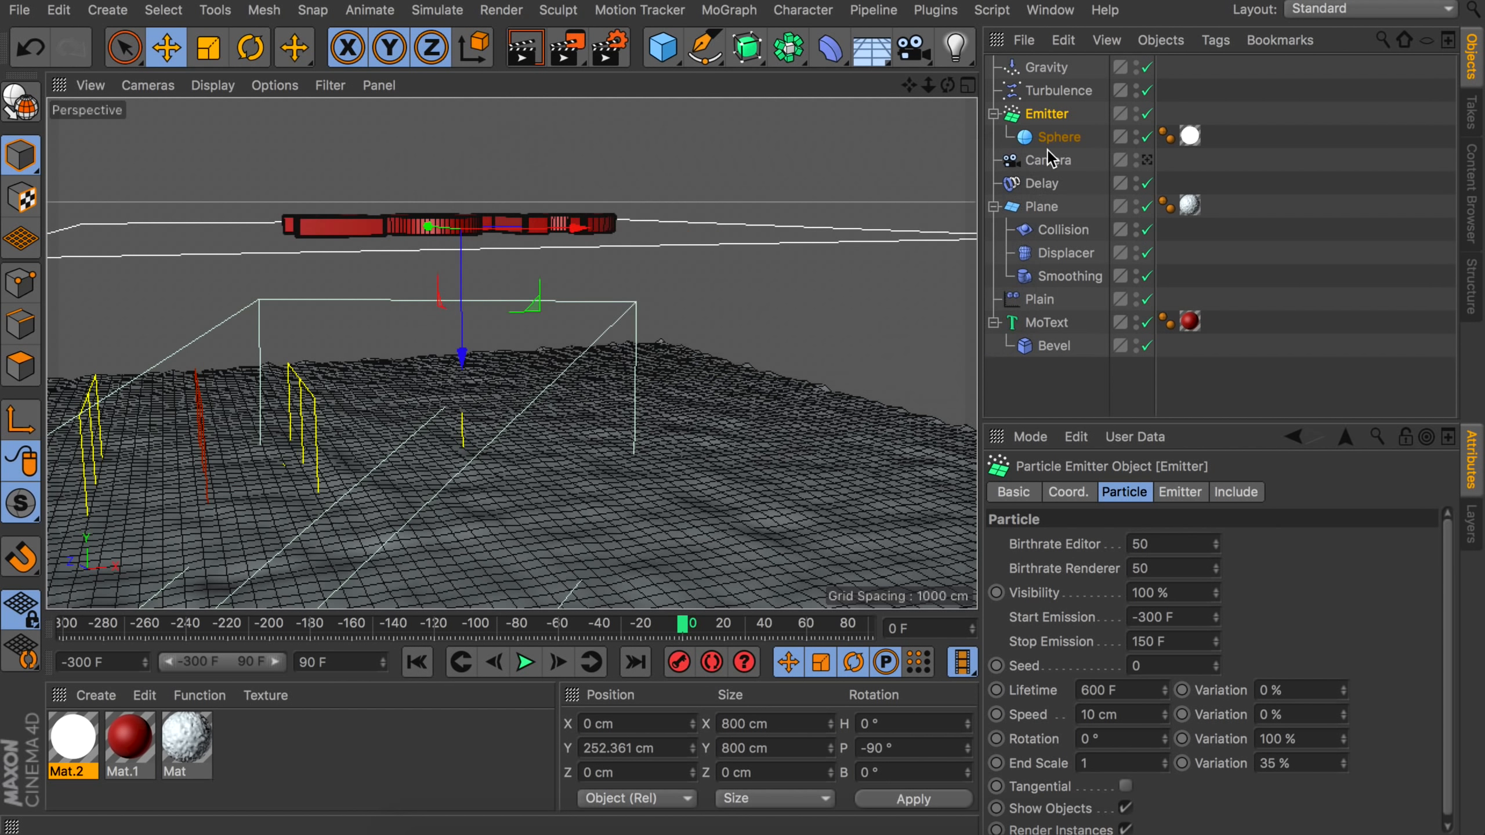
Set the timeline's start frame back to 0 F and play the rebaked particles up to about frame 29.
click(103, 656)
text(0)
key(Return)
click(524, 663)
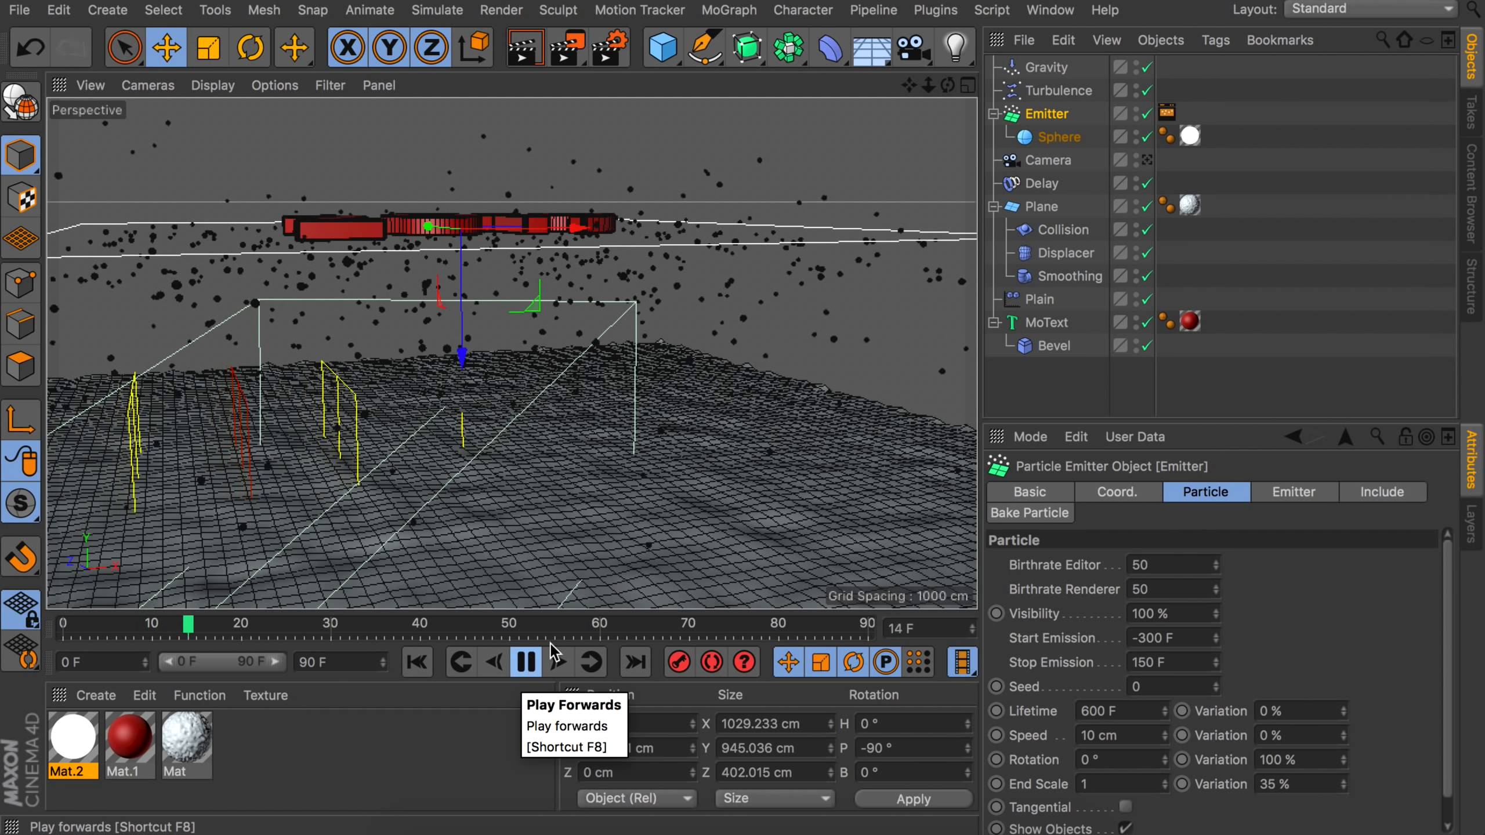
click(524, 663)
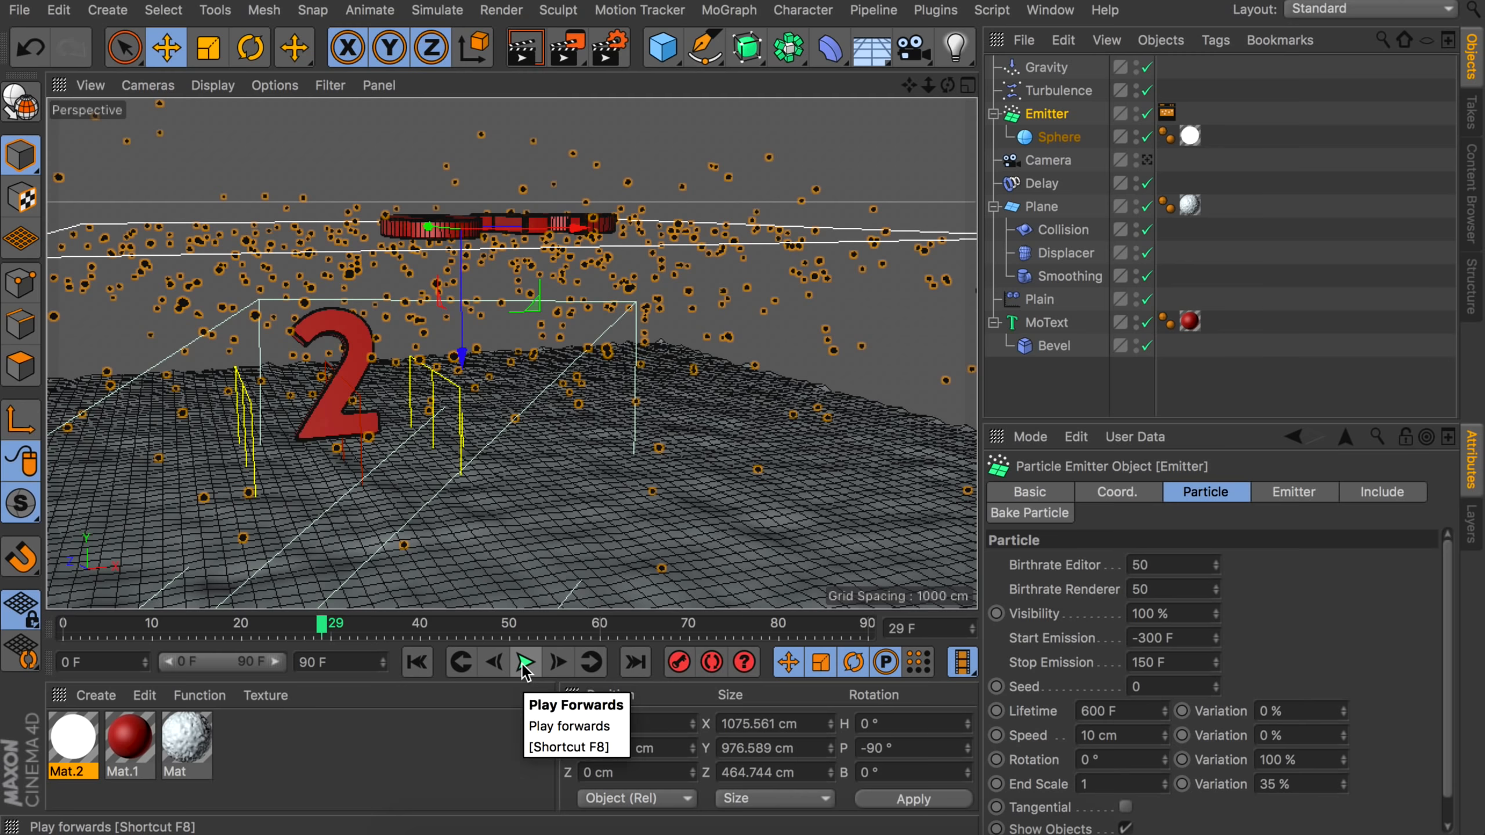
Add an Infinite Light and rotate it to a heading of about 34° and a pitch of about -20°.
click(1248, 170)
click(956, 53)
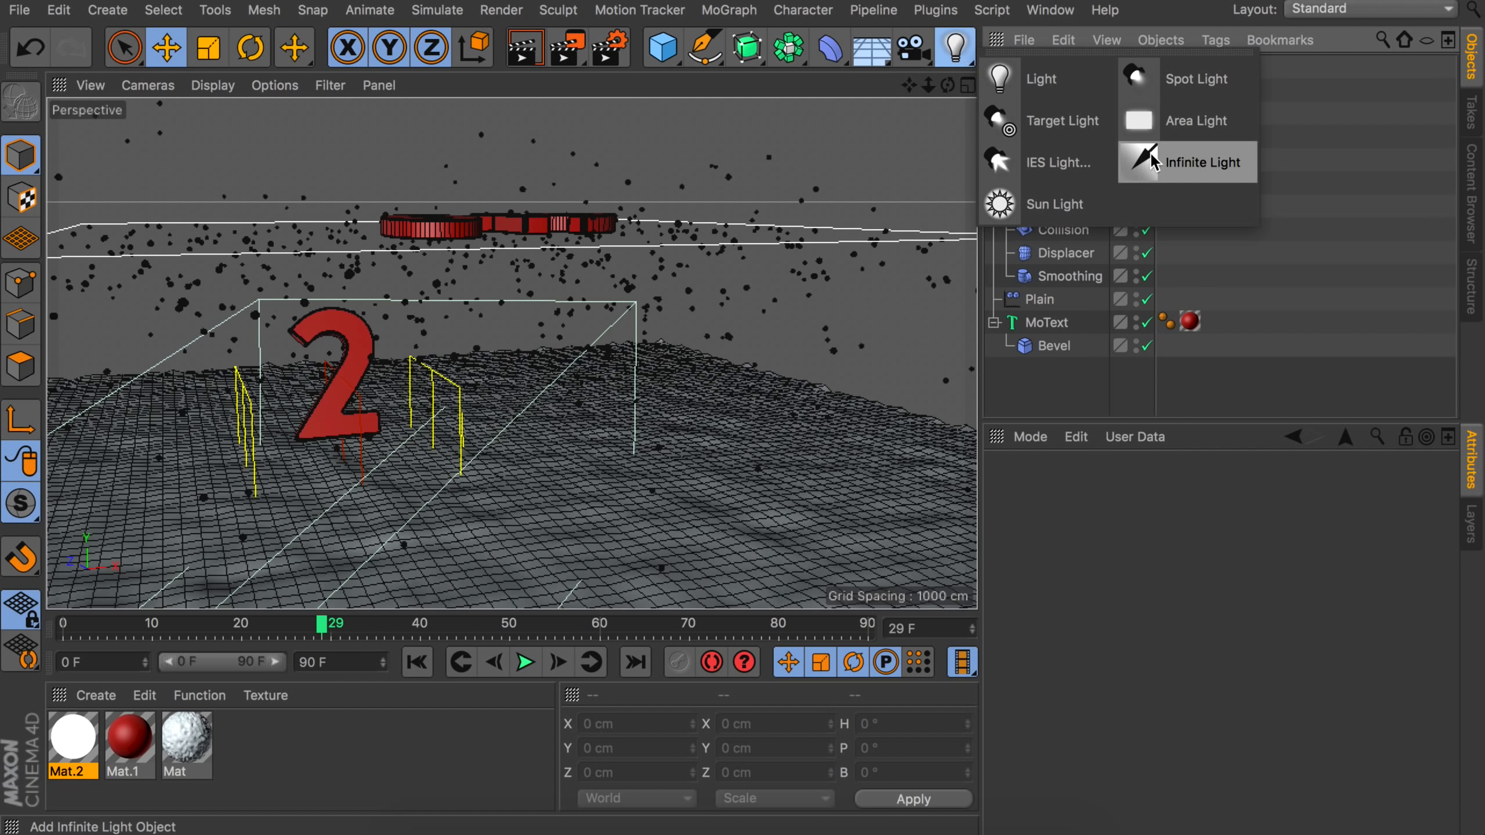
click(1187, 160)
key(r)
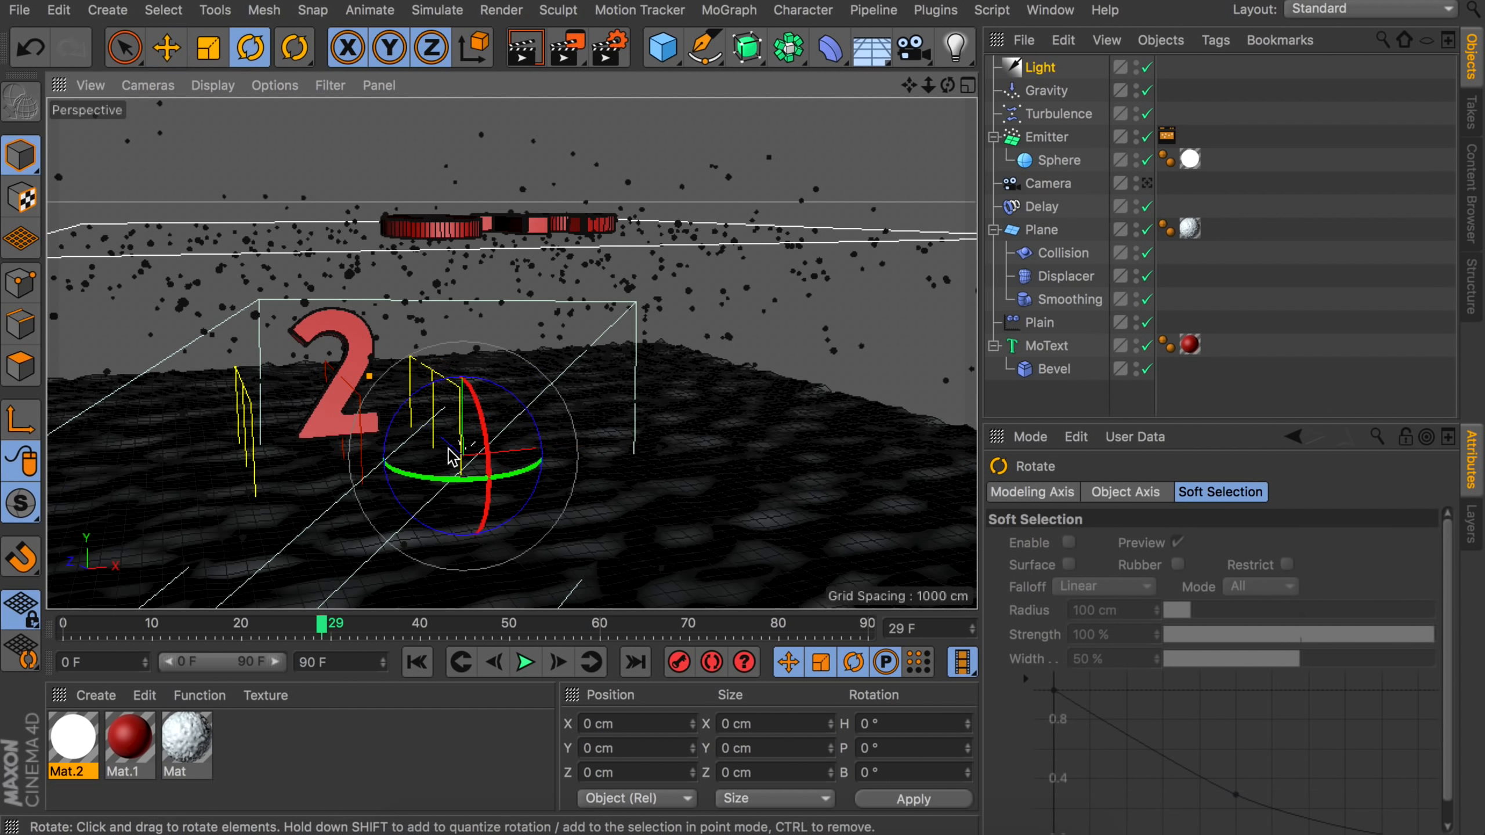
alt+drag(488, 510, 485, 373)
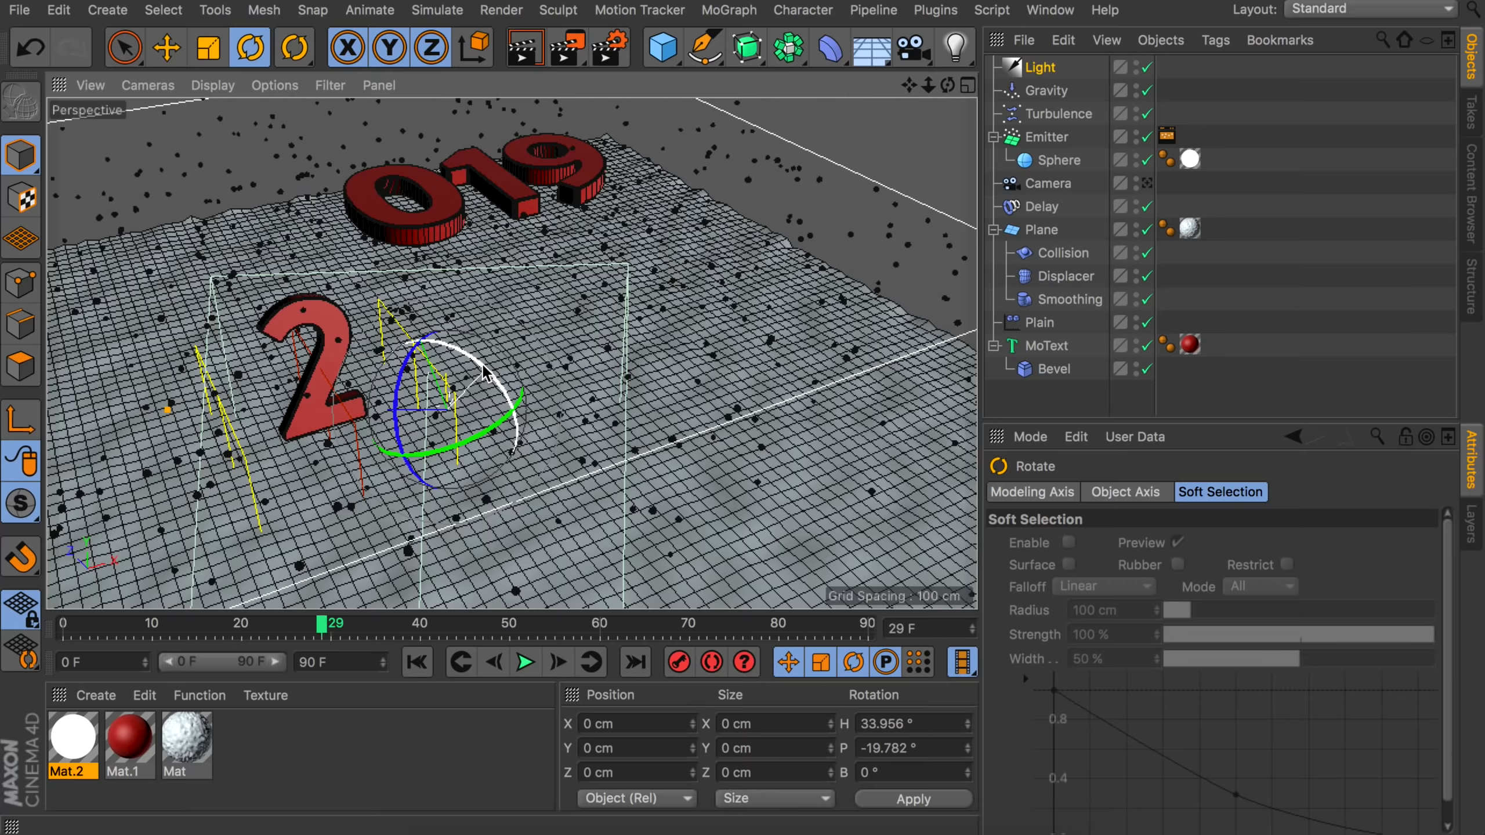
Set the infinite light's intensity to 120% and its shadow to Shadow Maps (Soft).
click(1024, 75)
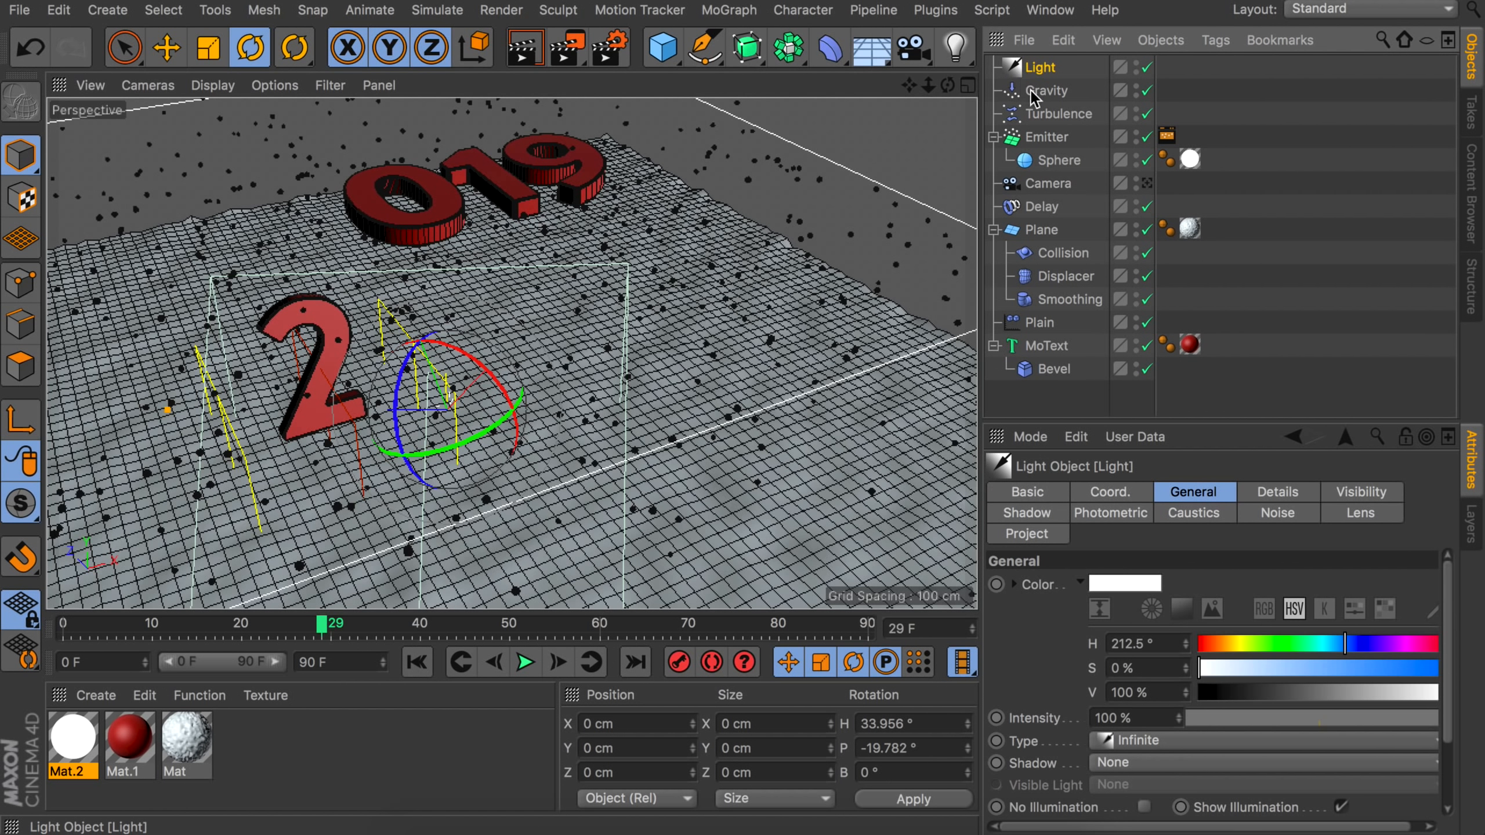
click(1131, 721)
key(Return)
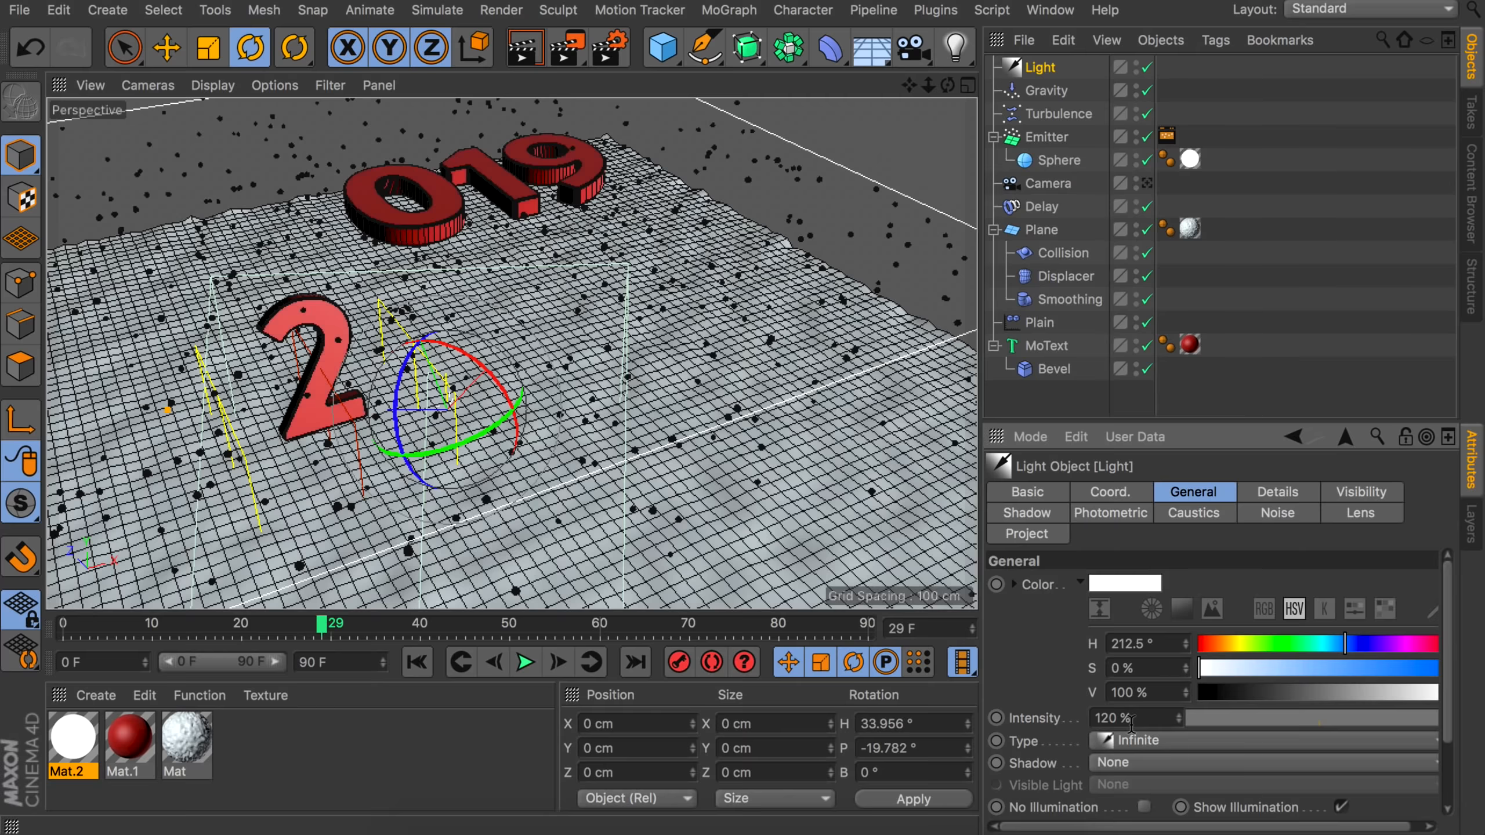
click(1125, 762)
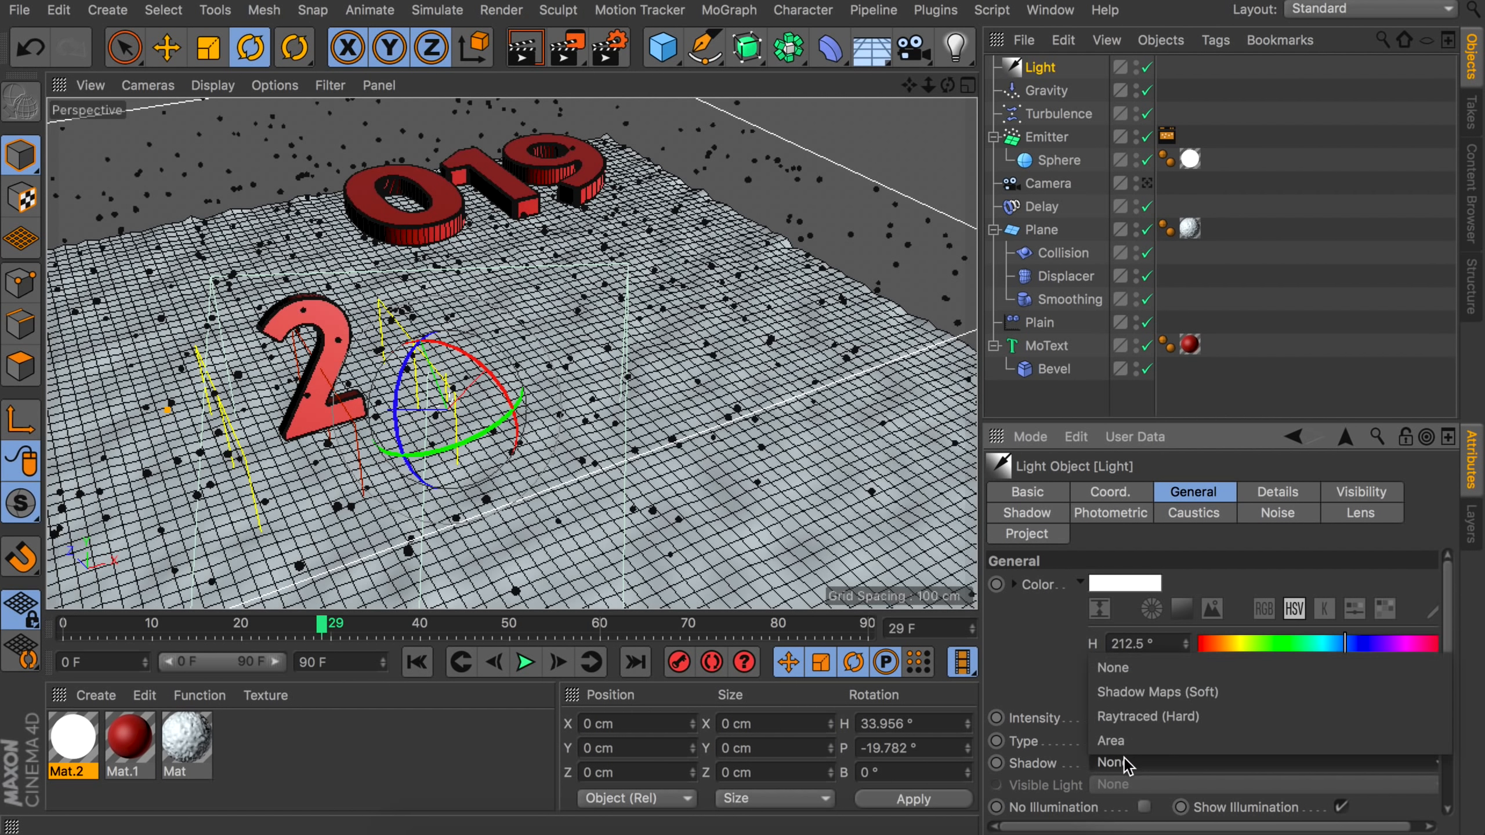
click(1140, 690)
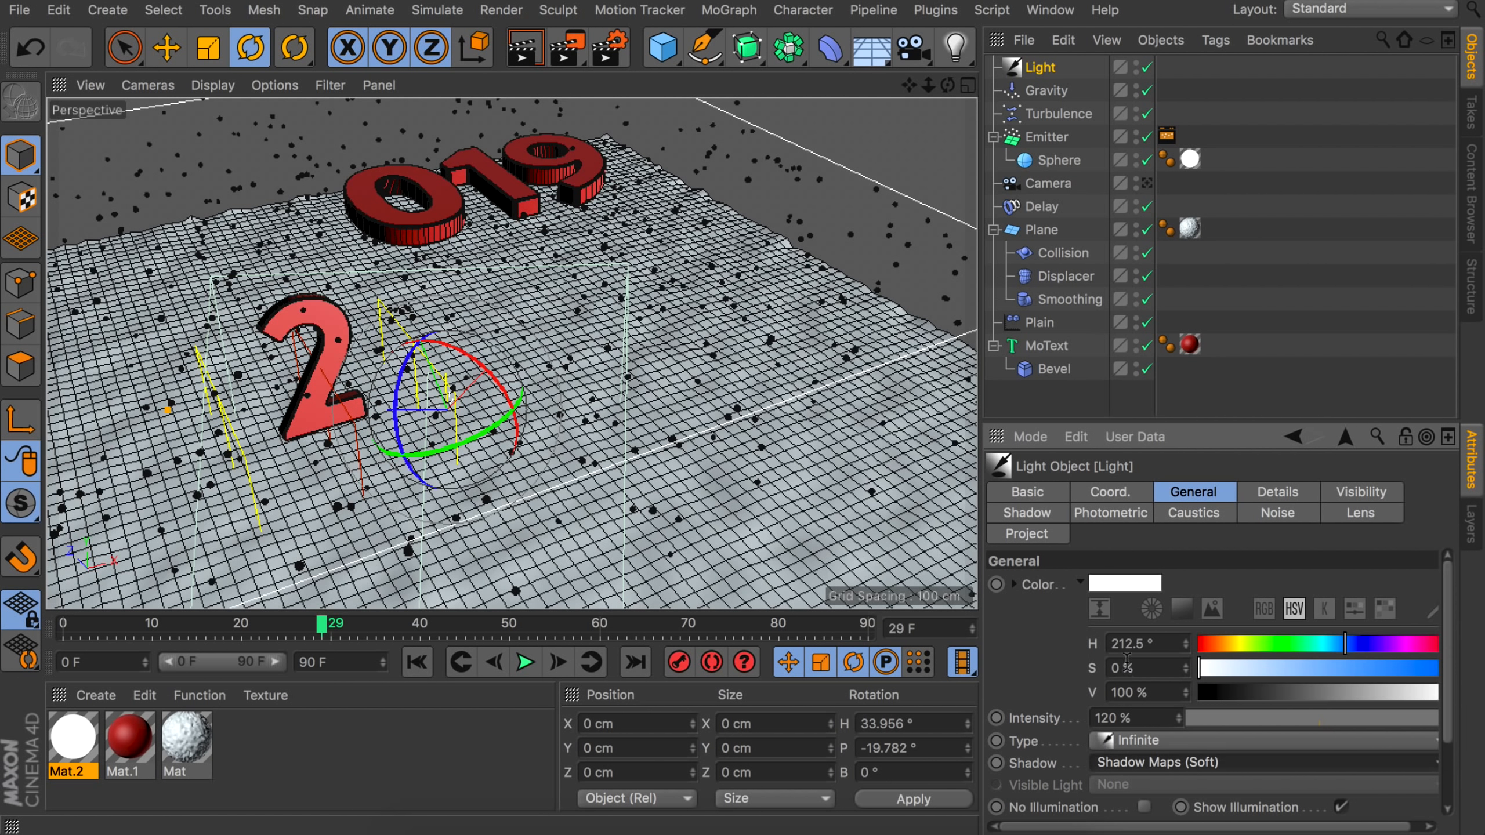
Set the infinite light's shadow color to H 224°, S 37%, V 44% and render the camera view.
click(1027, 513)
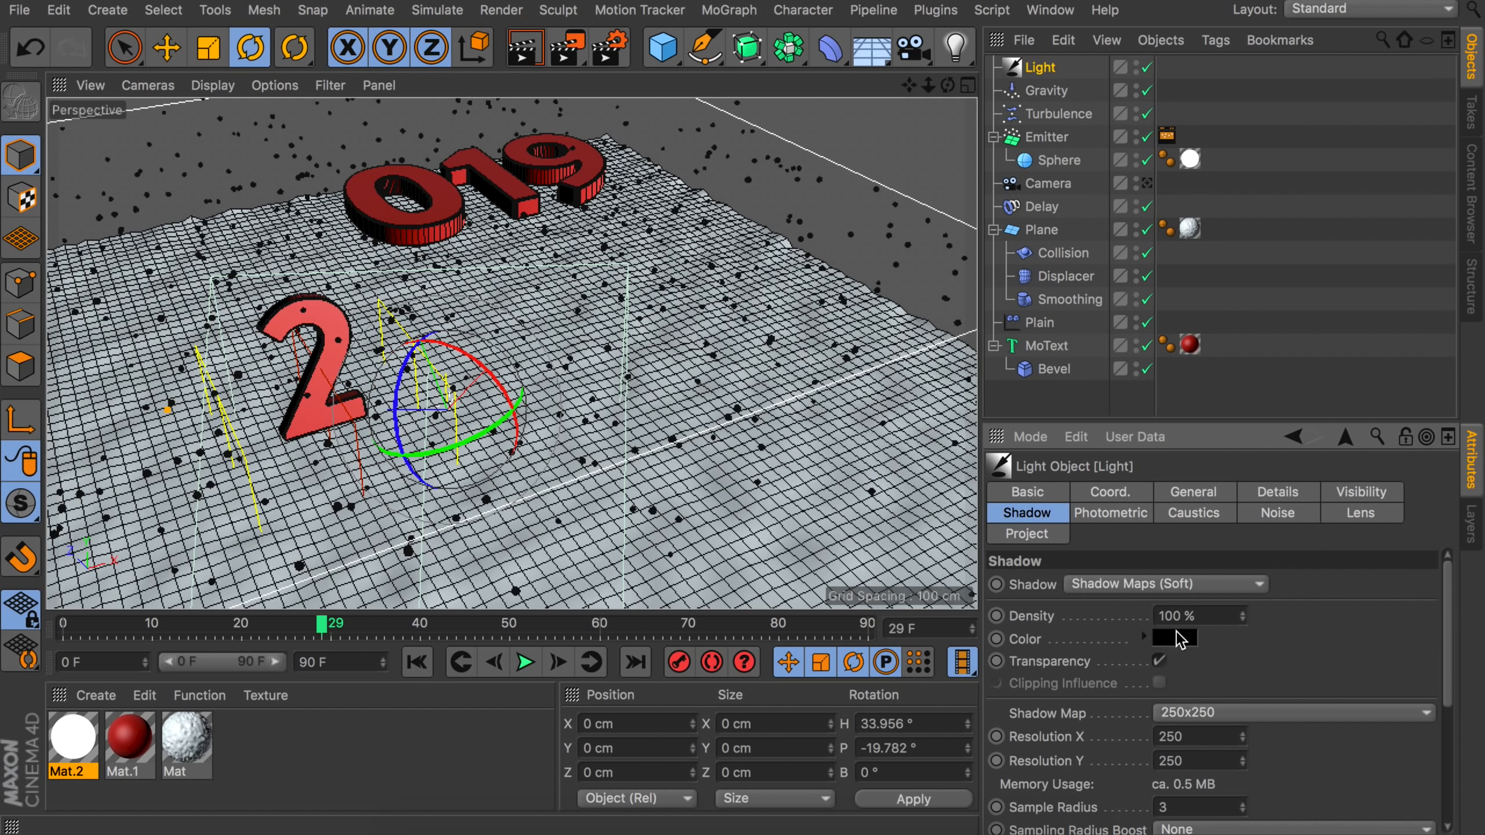
click(1179, 633)
click(1258, 636)
click(1240, 684)
click(1228, 659)
click(1213, 685)
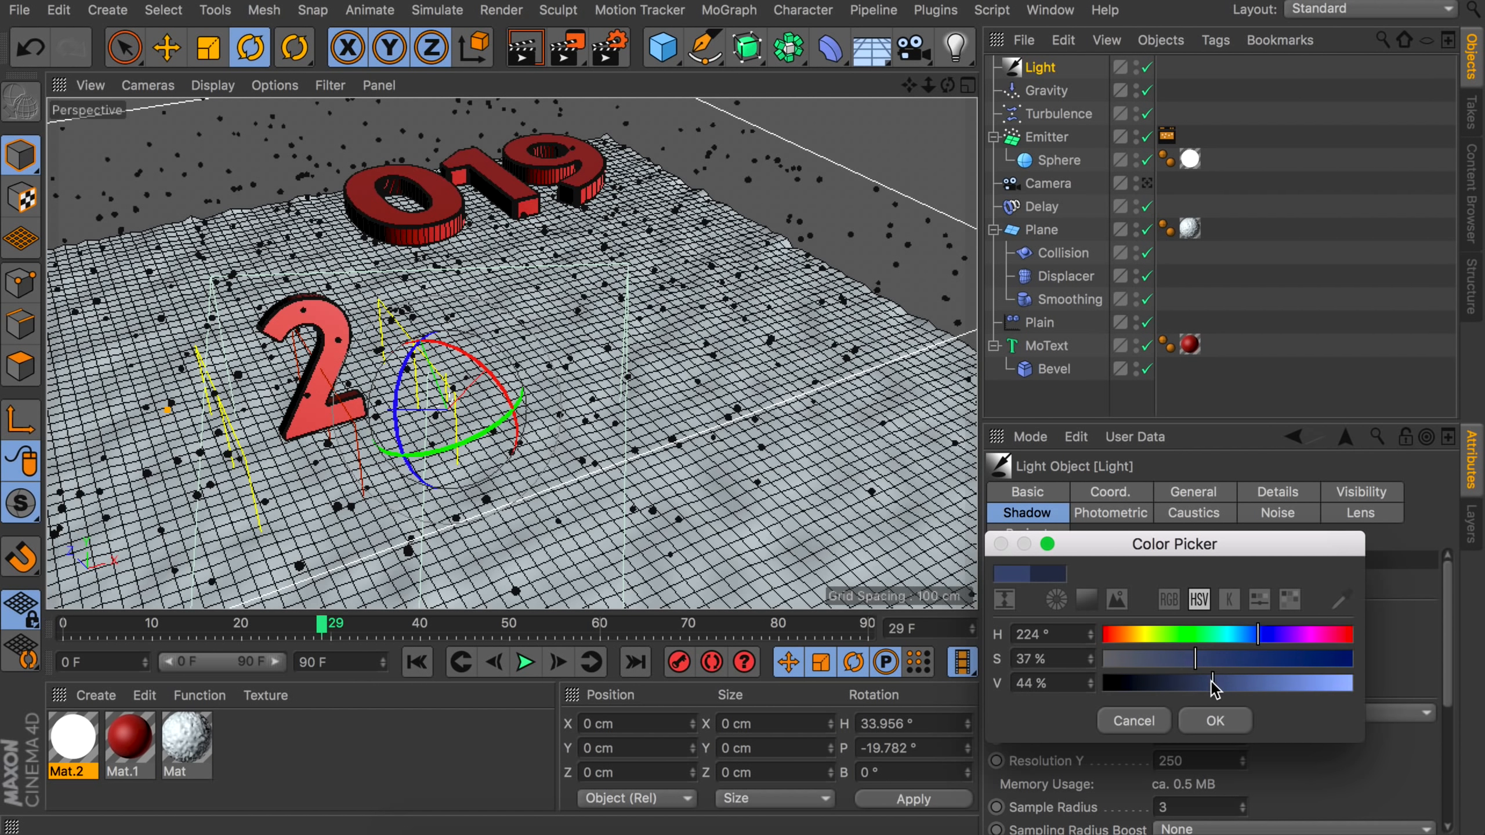
click(1215, 720)
click(526, 59)
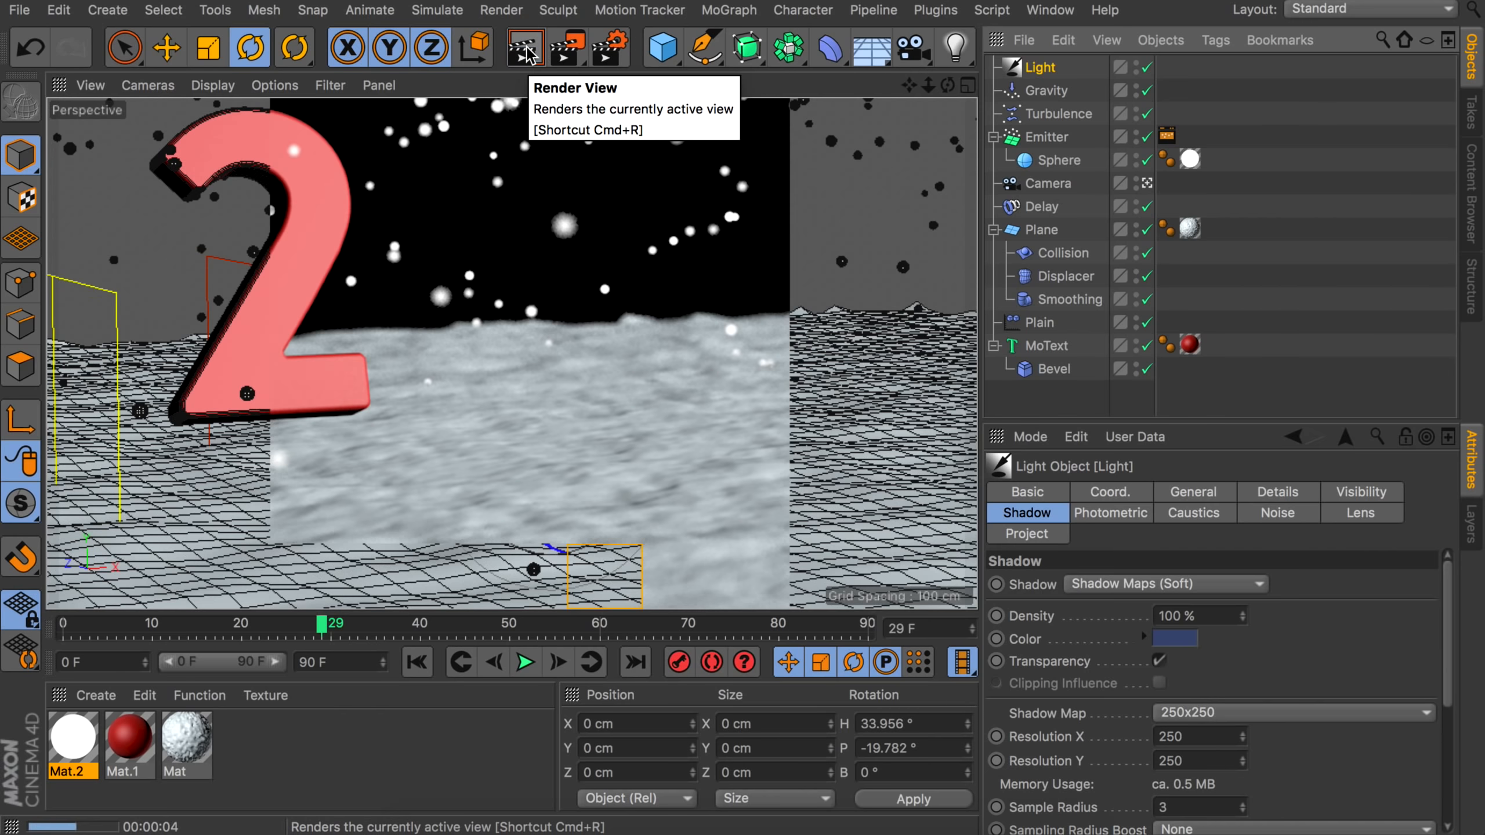
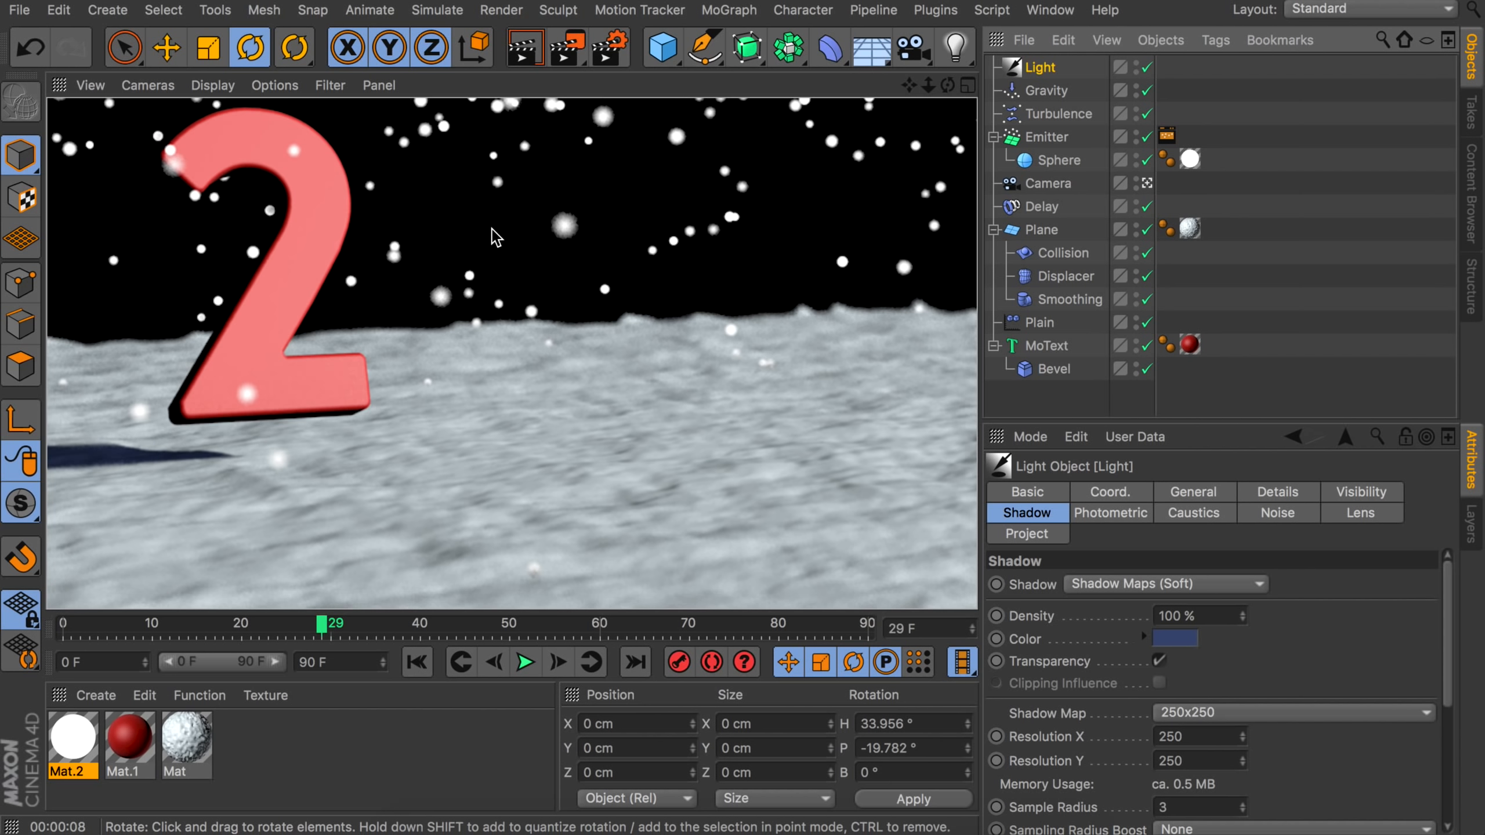
Add a second, omni light with ambient illumination enabled and an intensity of 75%.
click(956, 47)
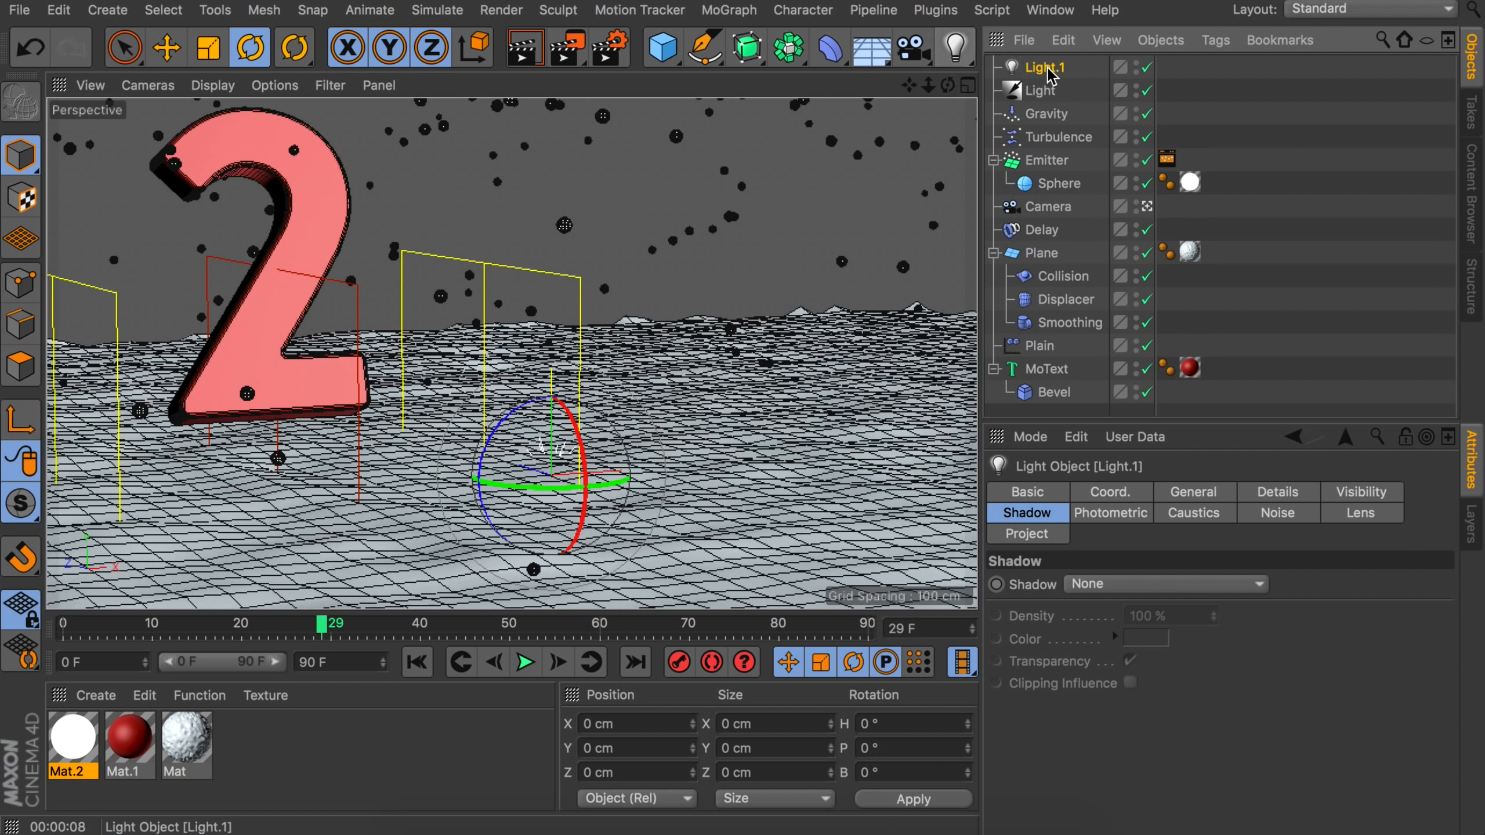
click(1205, 492)
scroll(1029, 706, down, 3)
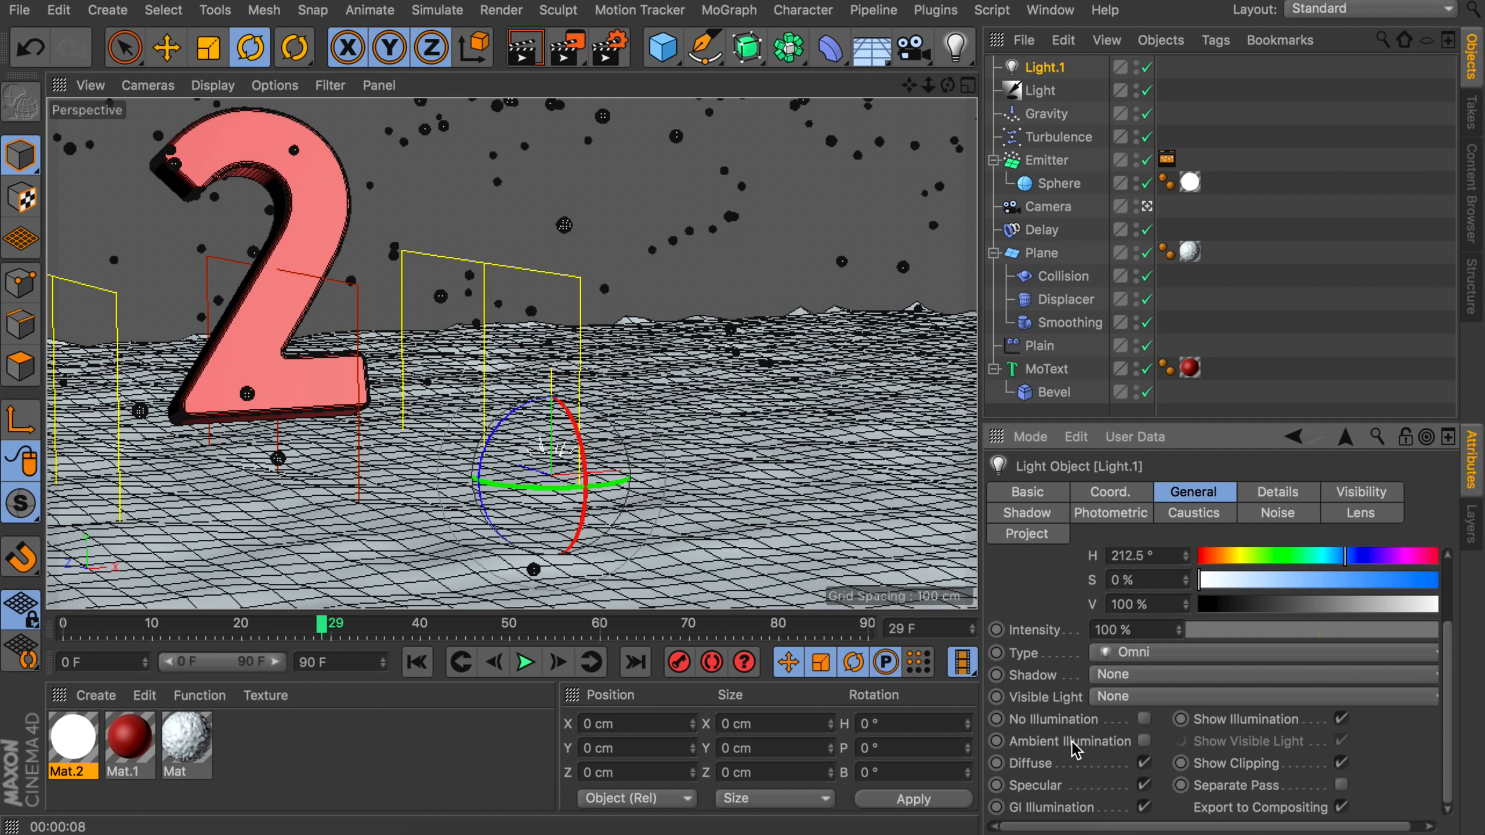
click(1142, 743)
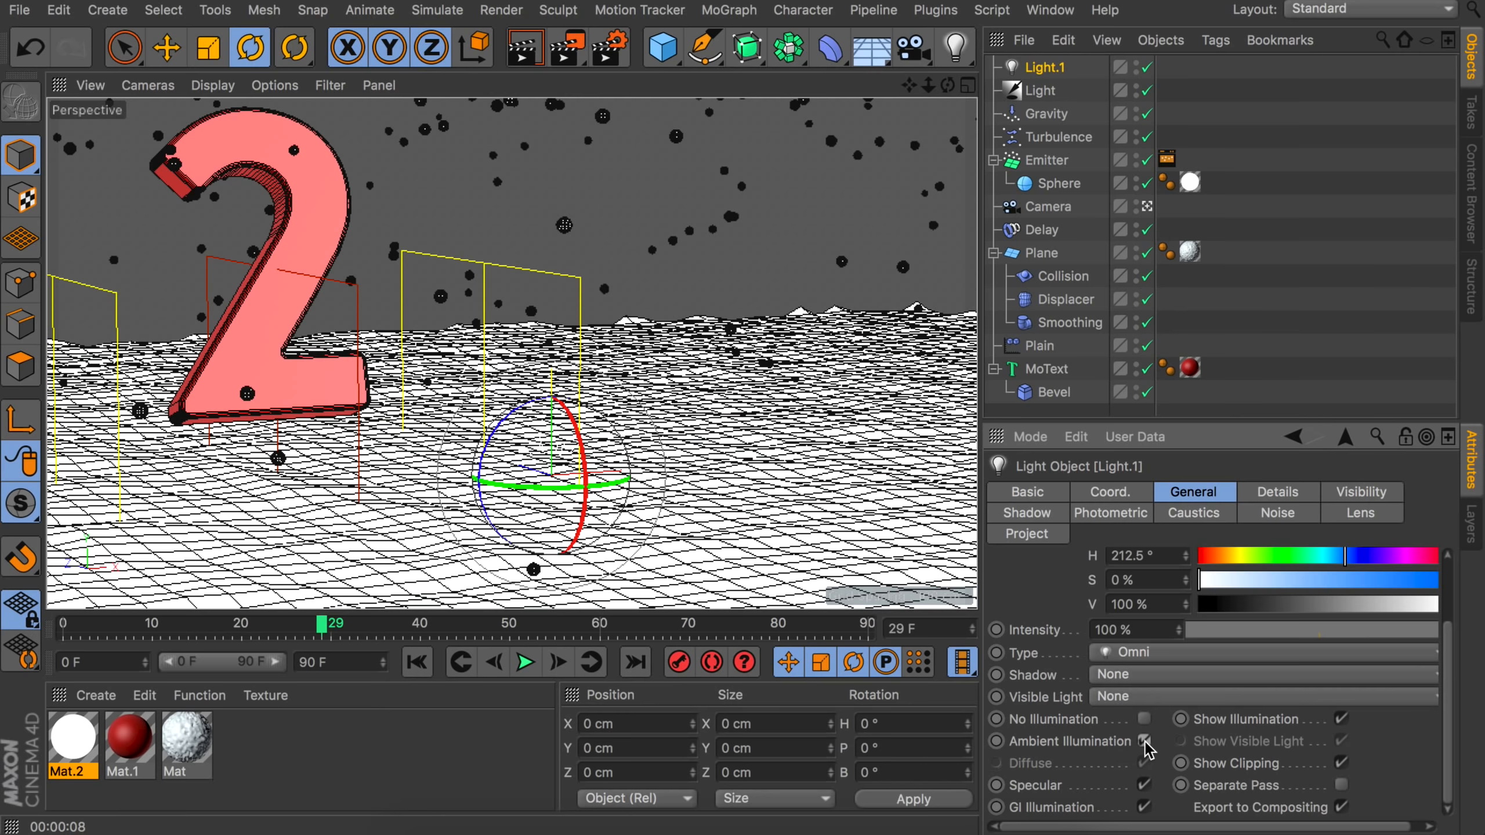
click(1111, 629)
text(75)
key(Return)
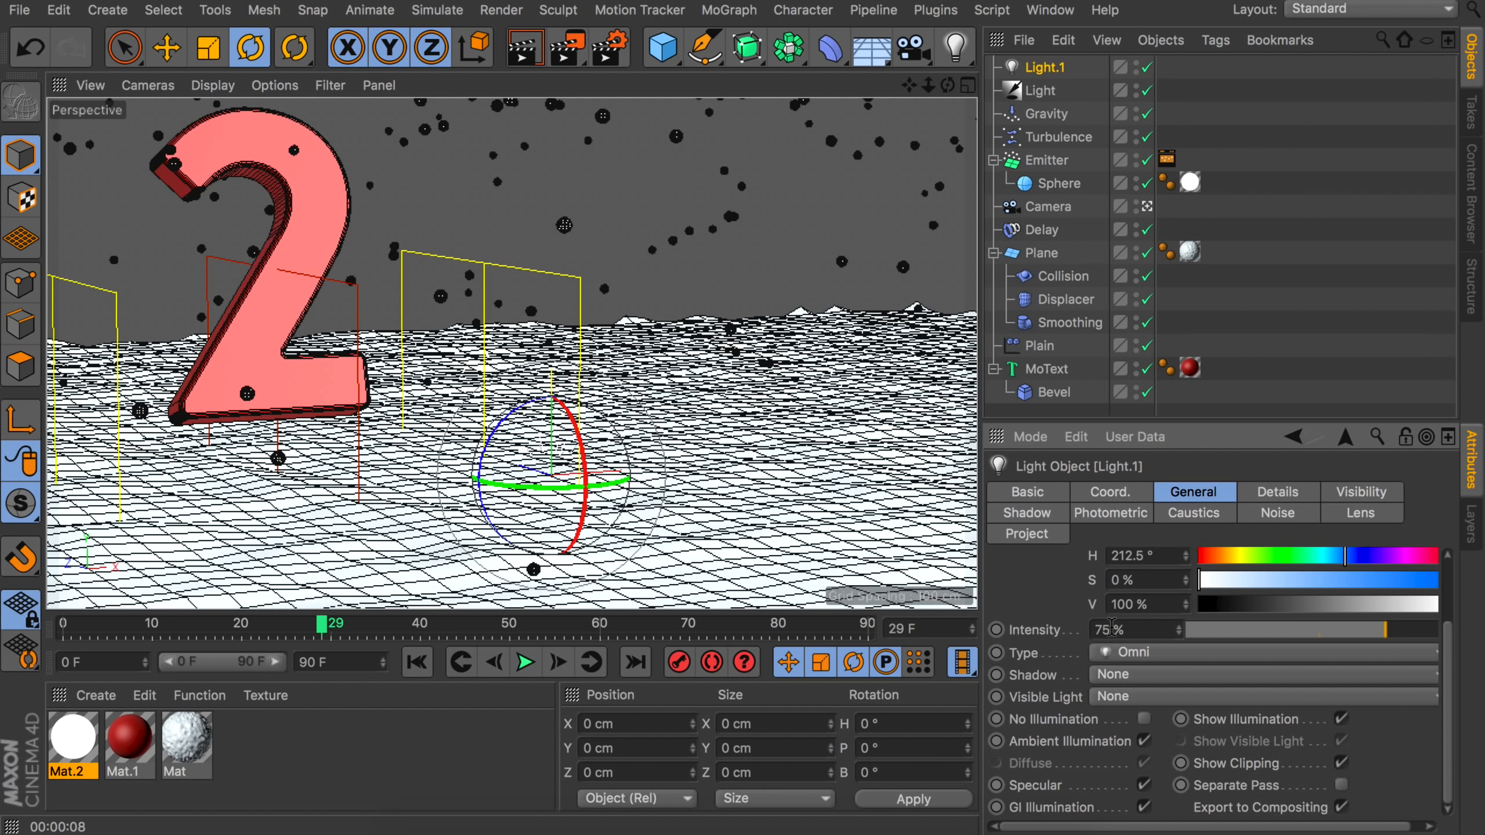
Set the omni light's color to H 212°, S 2%, V 99%.
scroll(1058, 623, up, 3)
double_click(1141, 638)
text(2)
key(Tab)
text(2)
key(Tab)
double_click(1141, 638)
text(212)
key(Return)
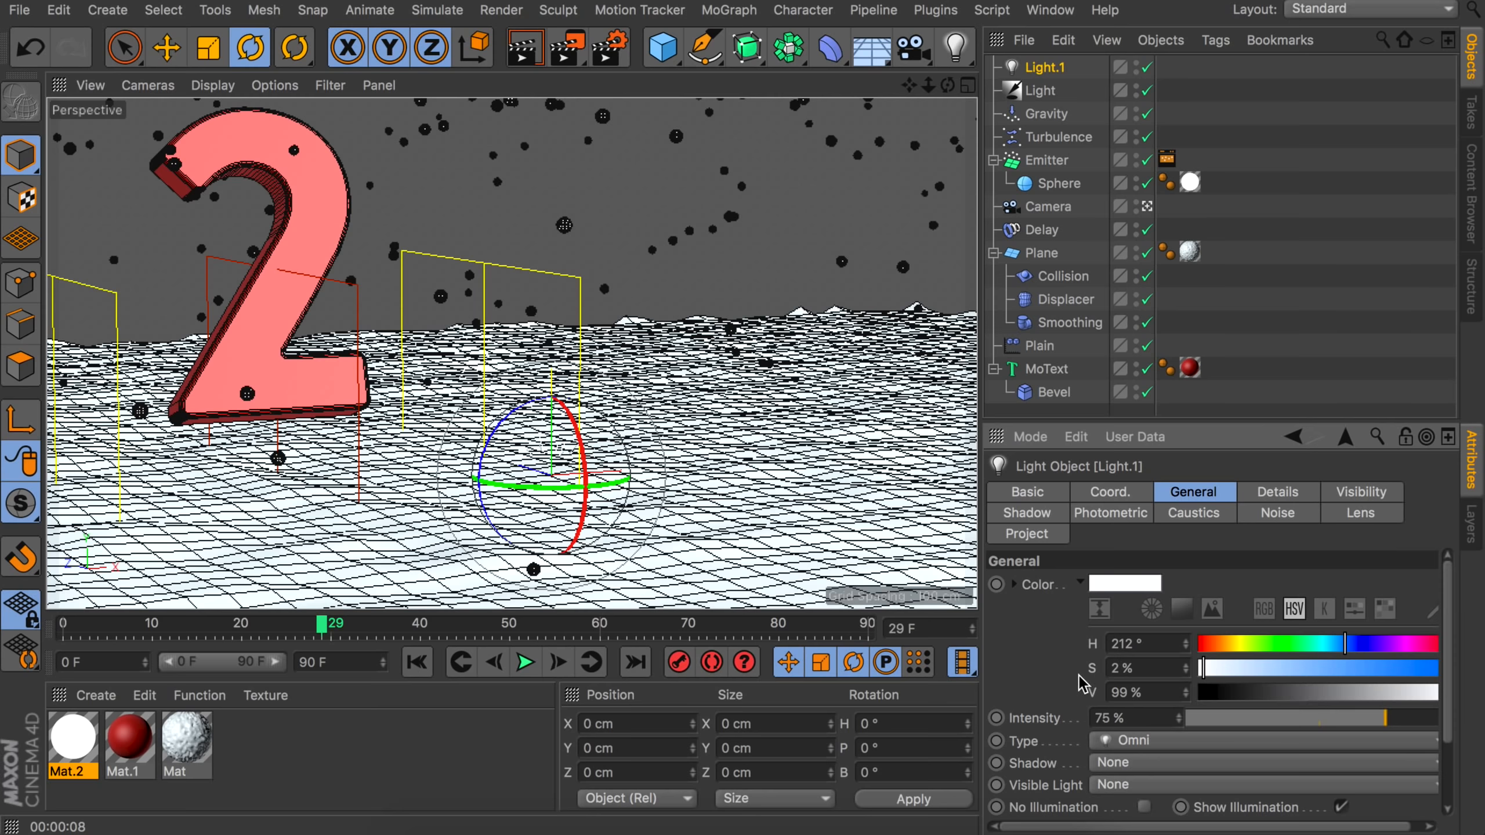
Add an Environment object with its color at H 212°, S 11%, V 100% and an environment strength of 75%.
drag(872, 47, 1014, 168)
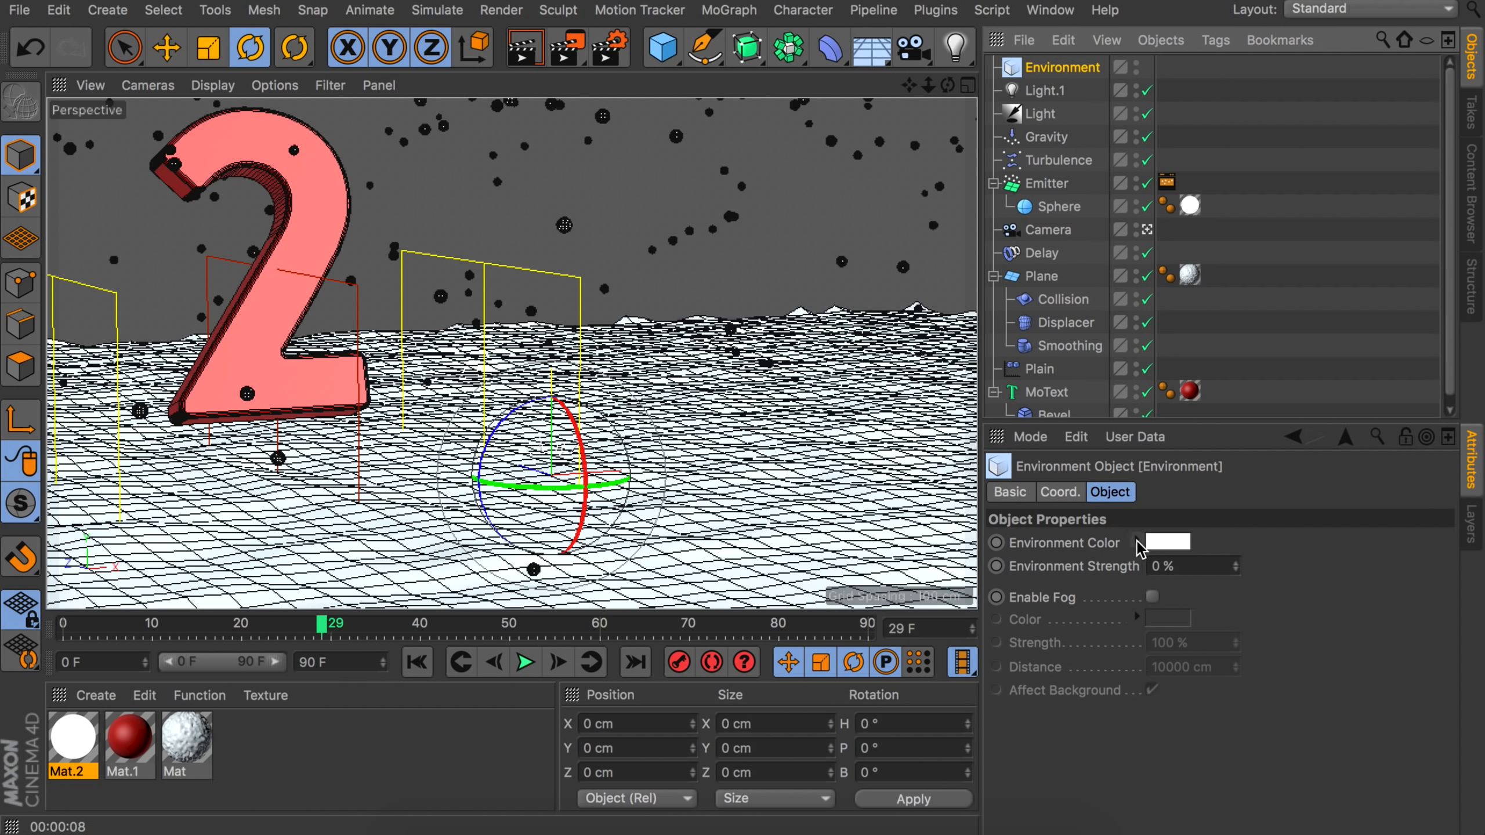
click(1163, 543)
click(1079, 545)
text(212)
key(Tab)
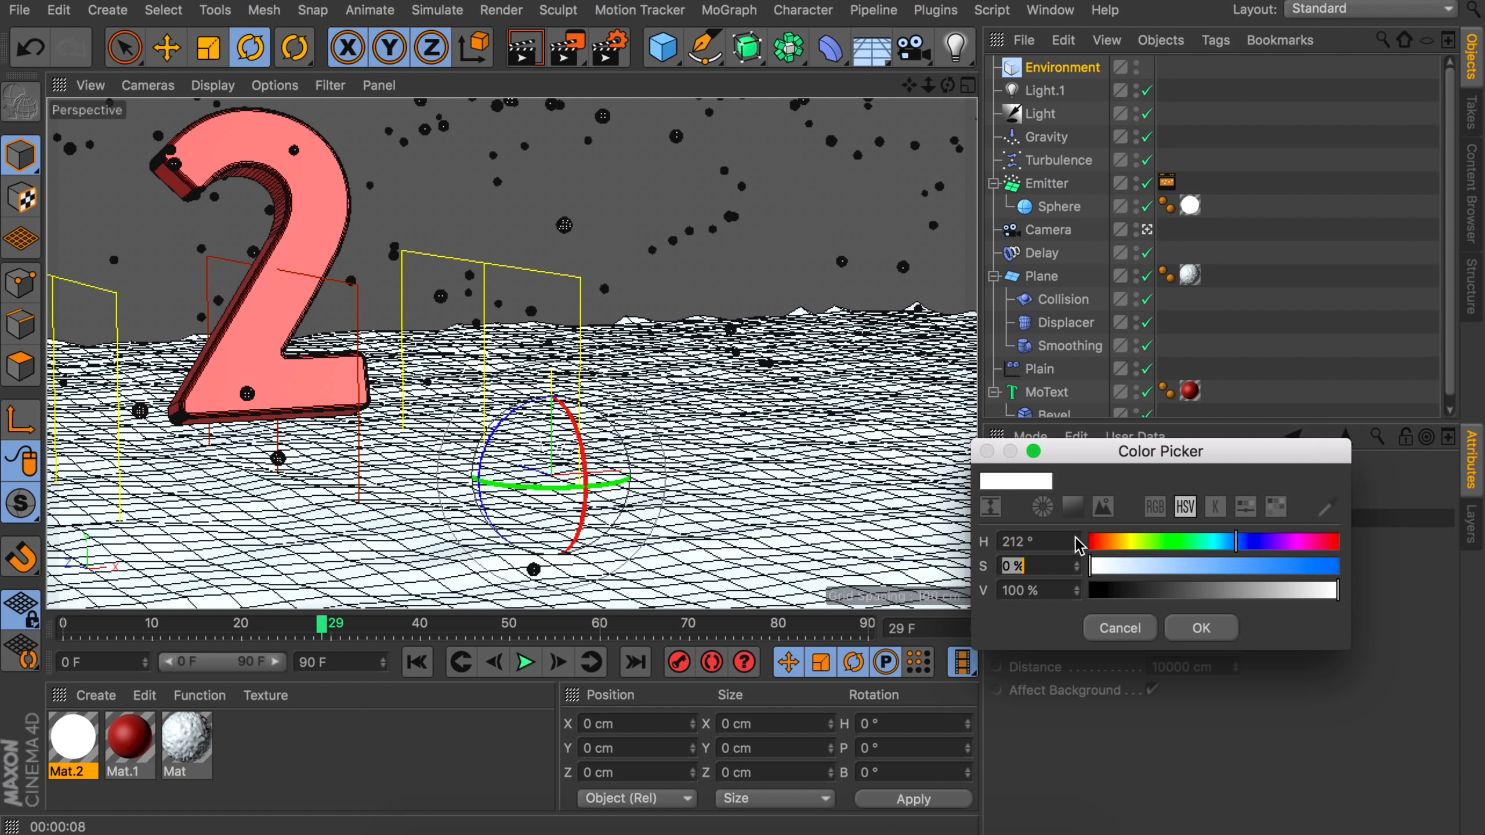
text(10)
key(Tab)
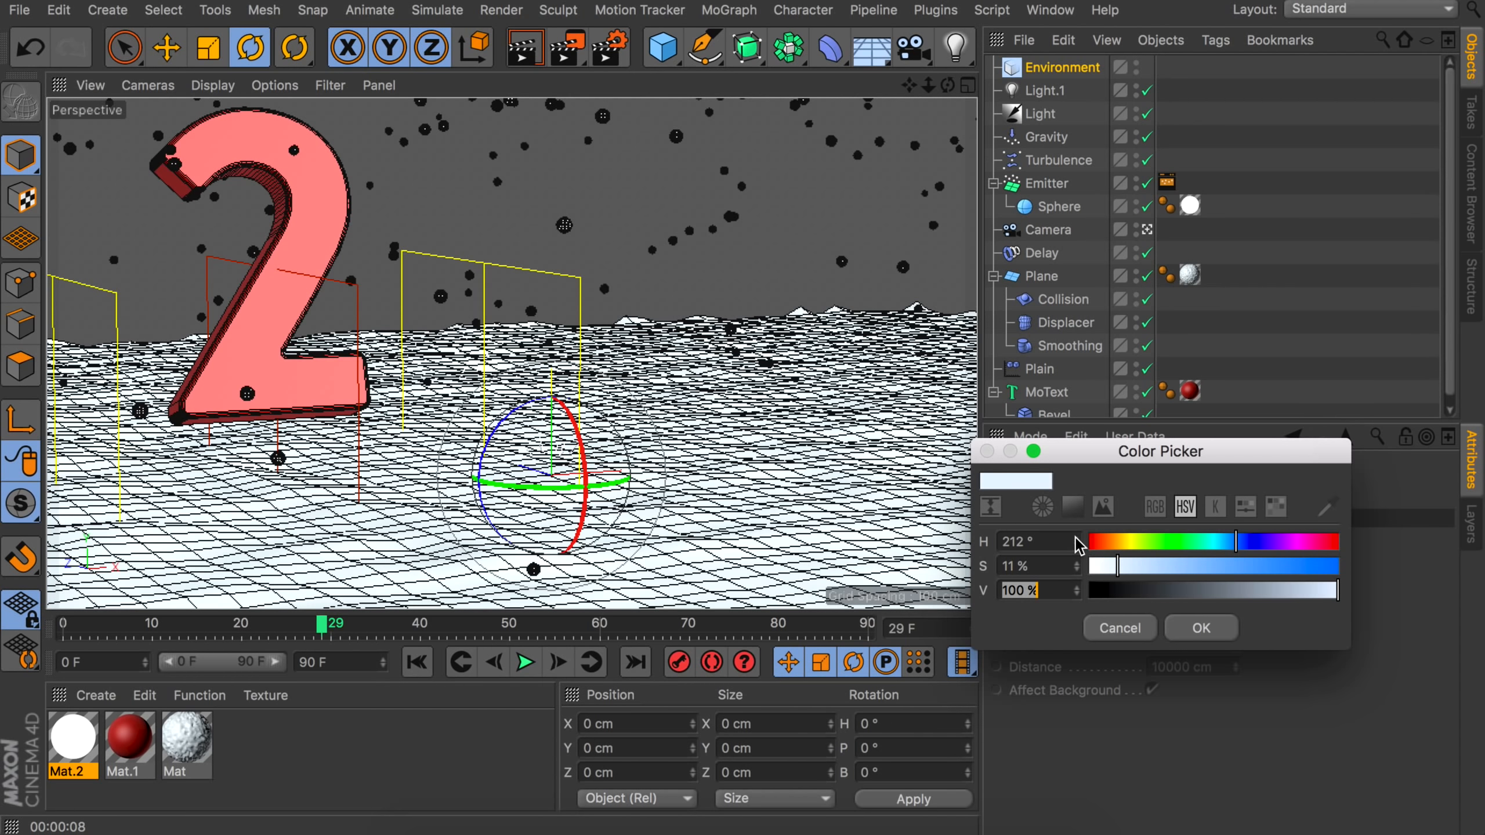
key(Return)
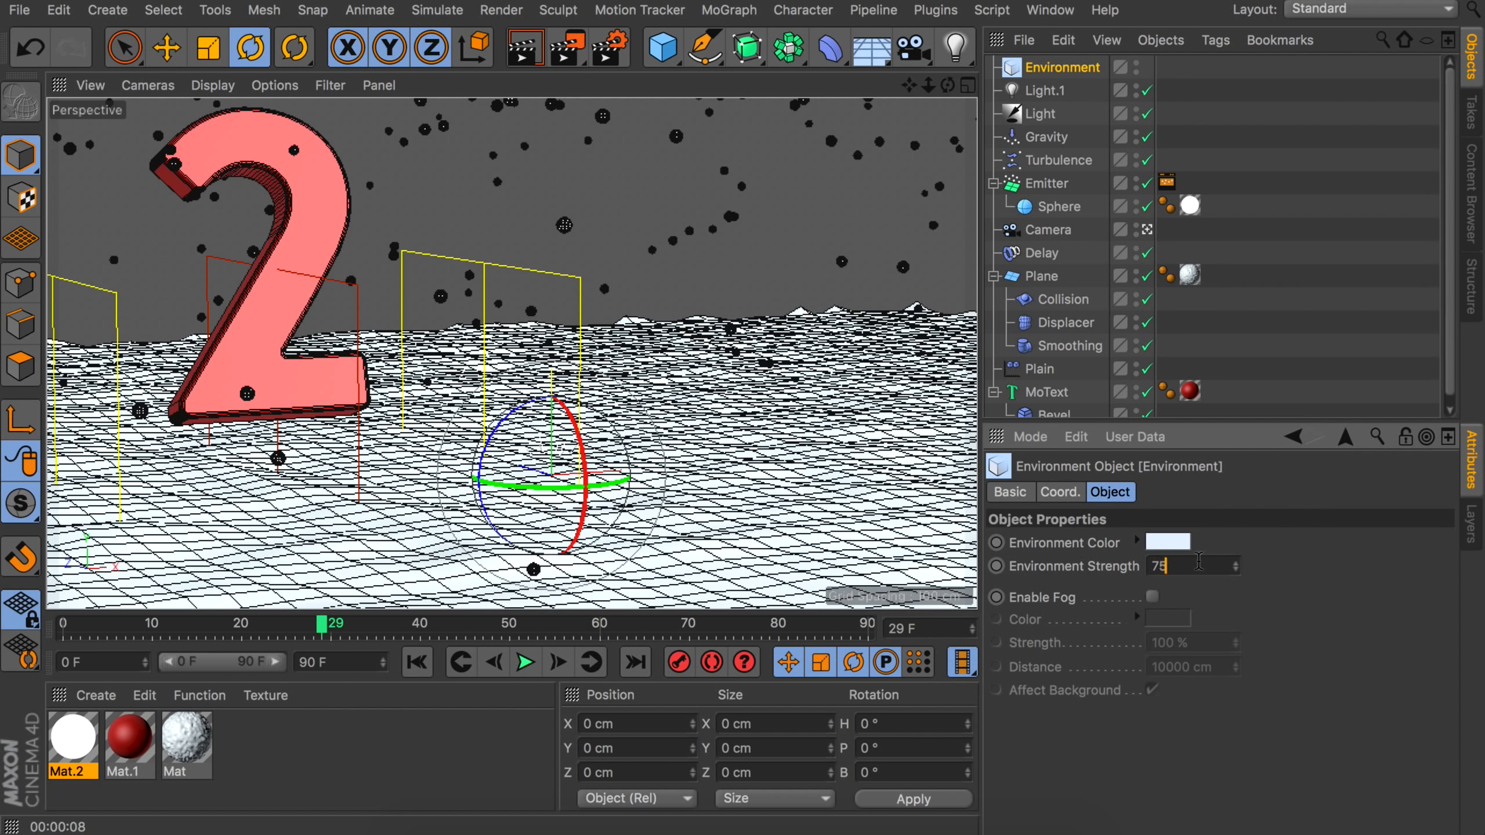
key(Return)
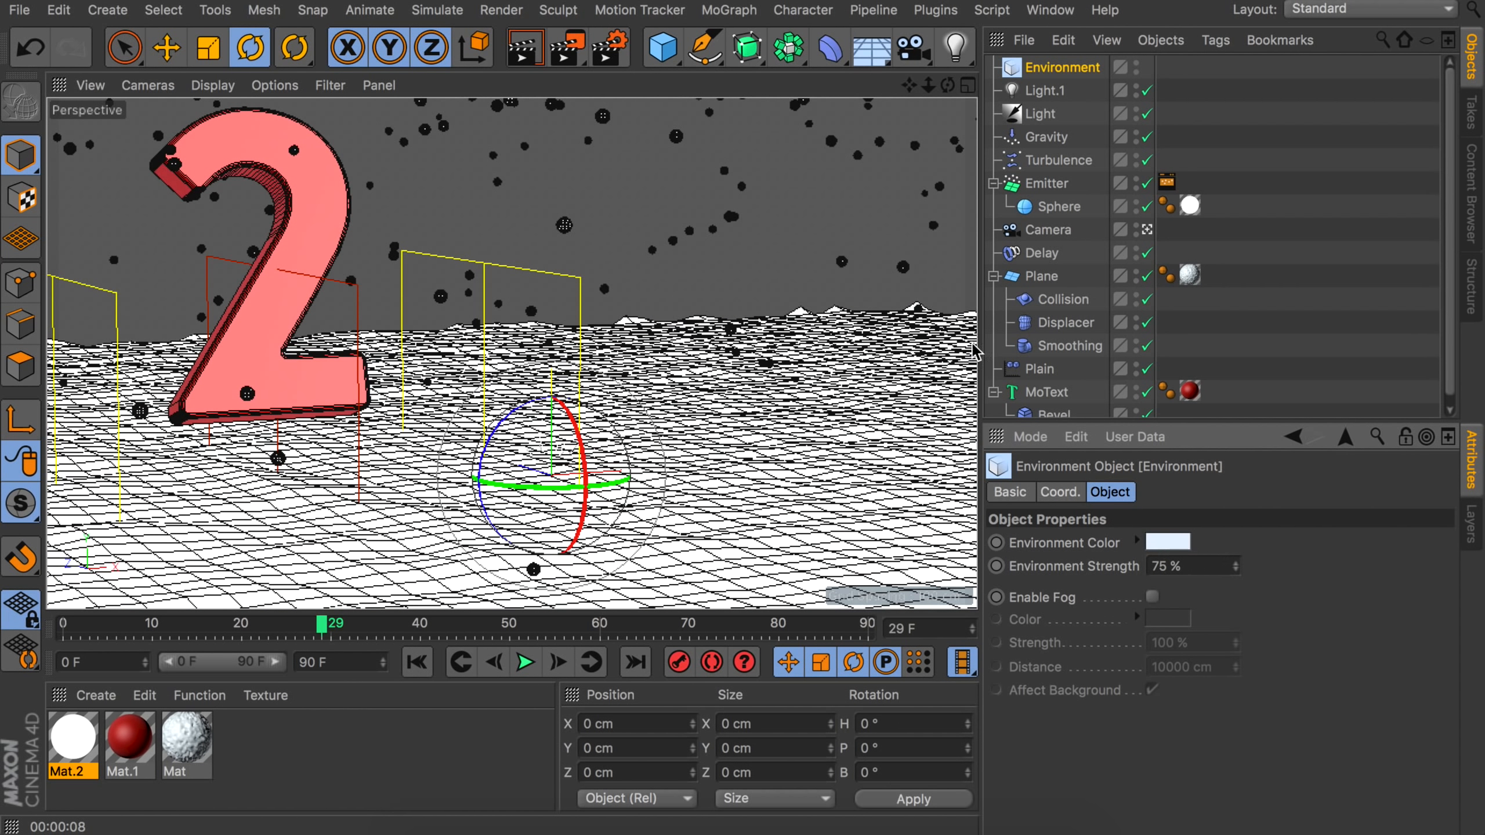
Reduce the omni light's intensity to 35%, rendering the view at frame 55 before and after the change.
drag(322, 624, 554, 625)
click(525, 47)
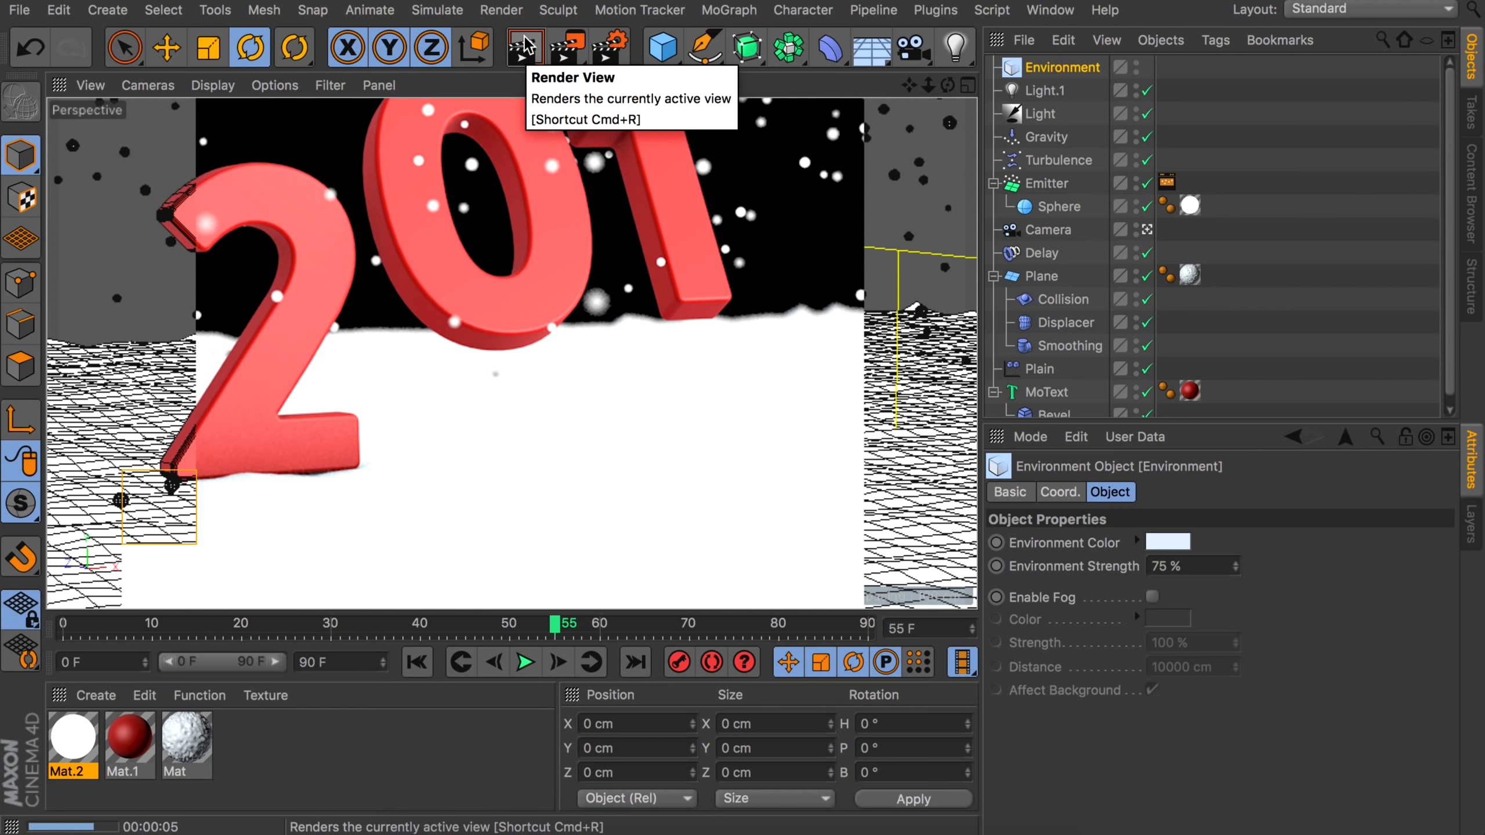
click(1050, 92)
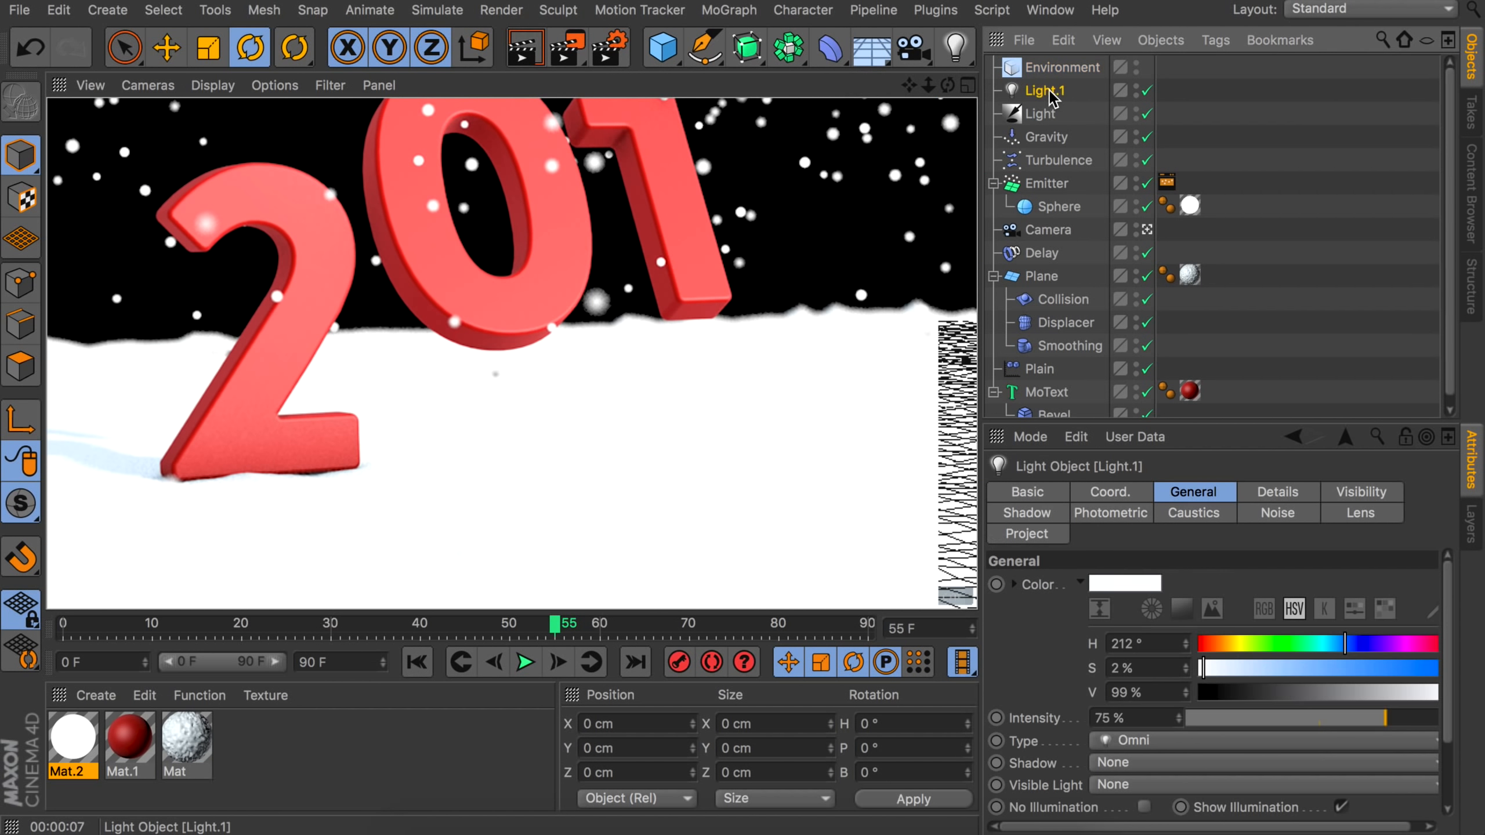
drag(1343, 721, 1280, 719)
key(ctrl+r)
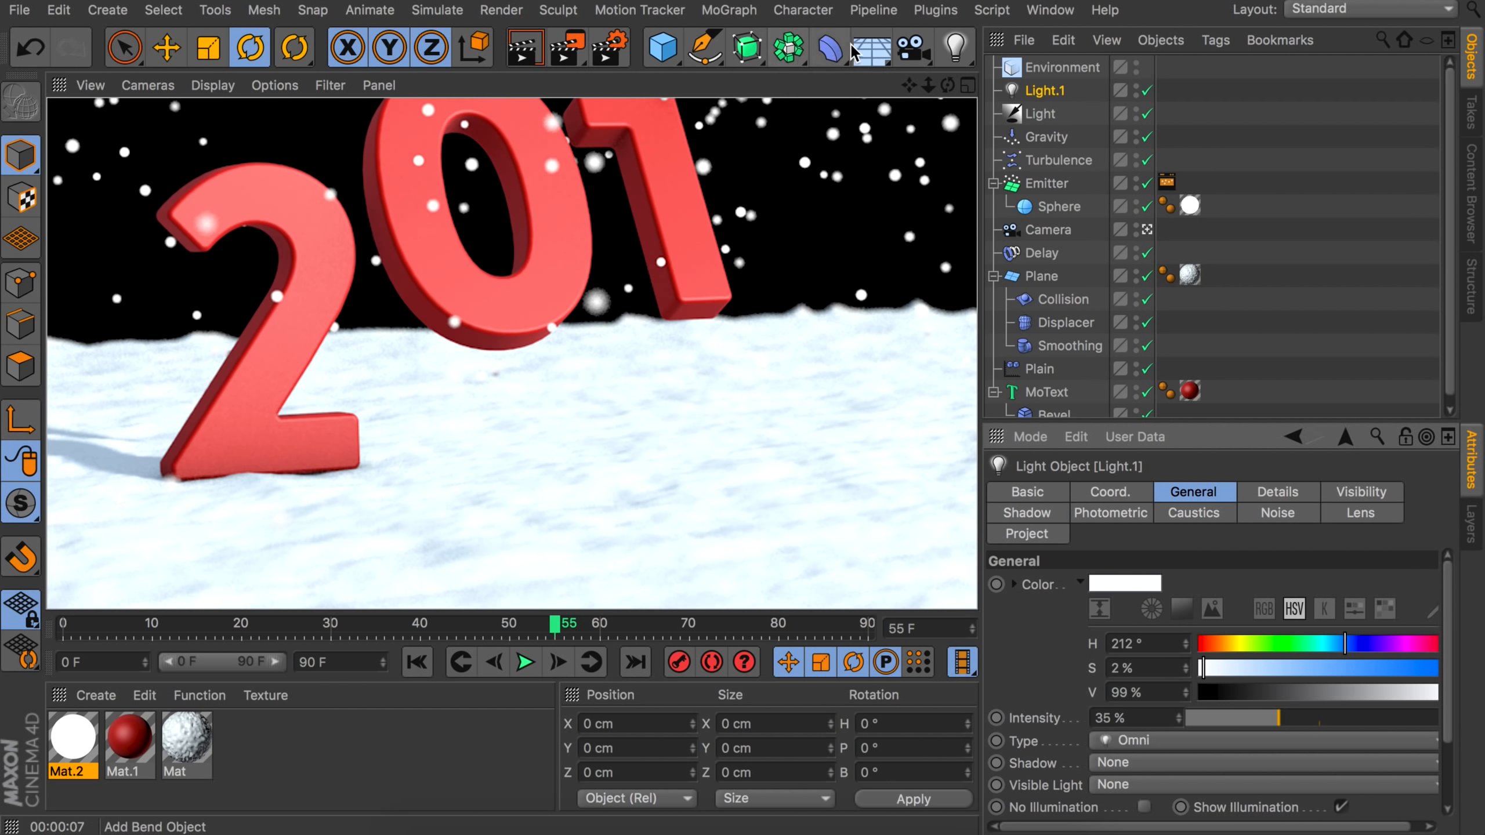
Add a Background object and create a new material with its color set to H 212°, S 11%, V 99%.
drag(871, 48, 966, 251)
double_click(305, 756)
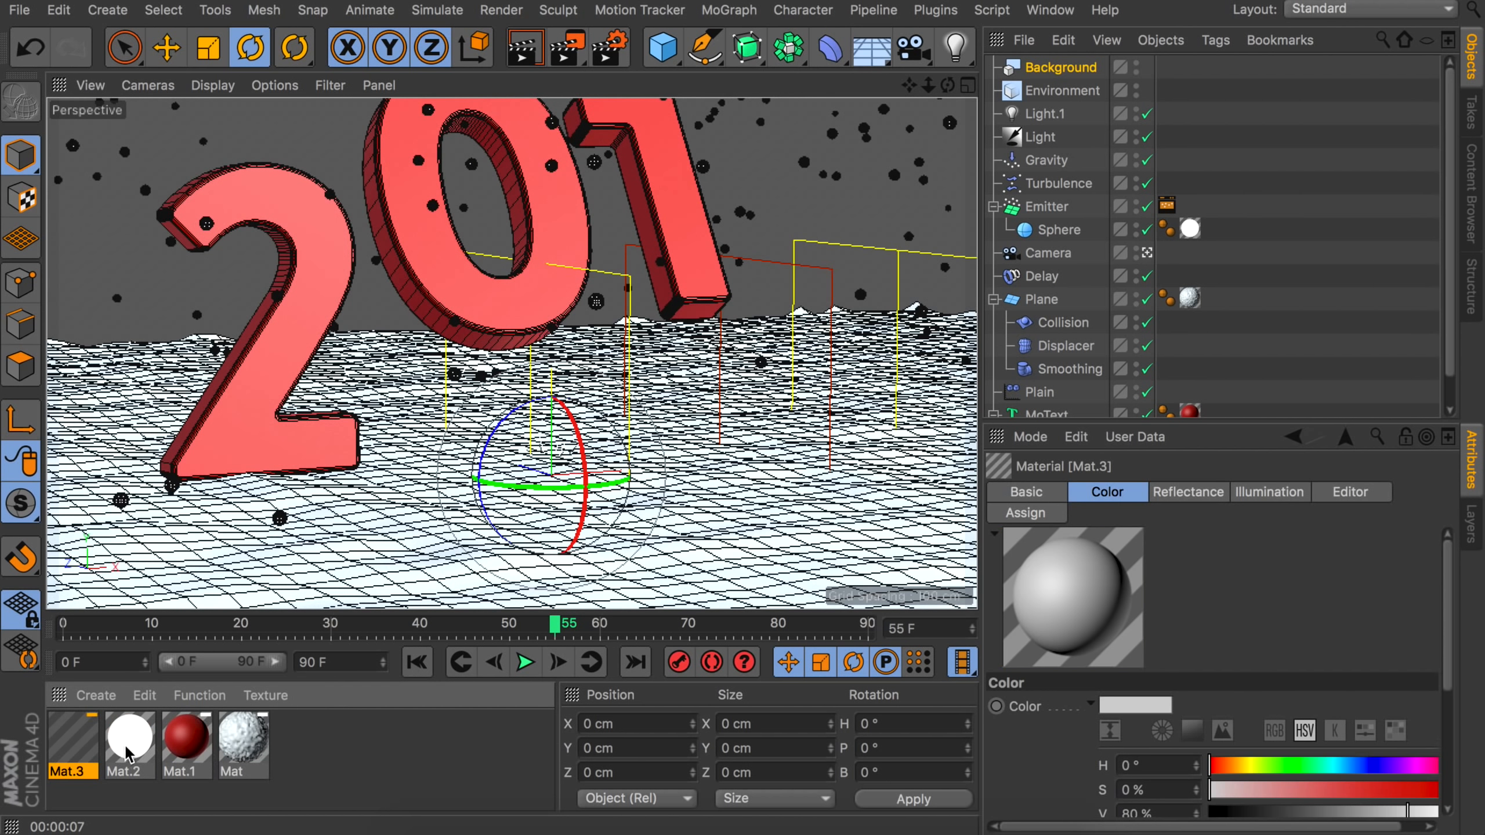
double_click(88, 732)
click(422, 304)
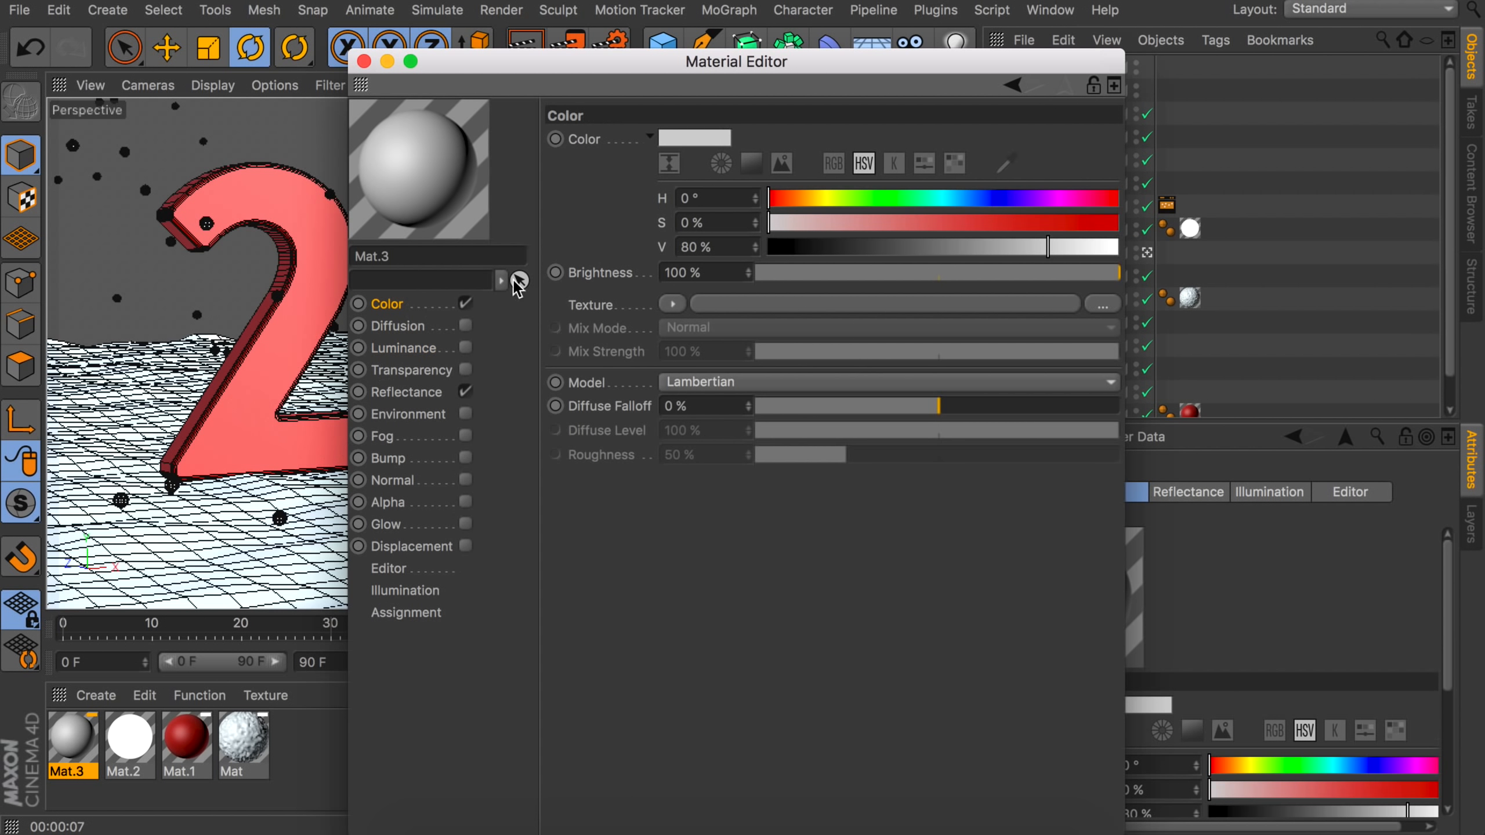
text(212)
key(Tab)
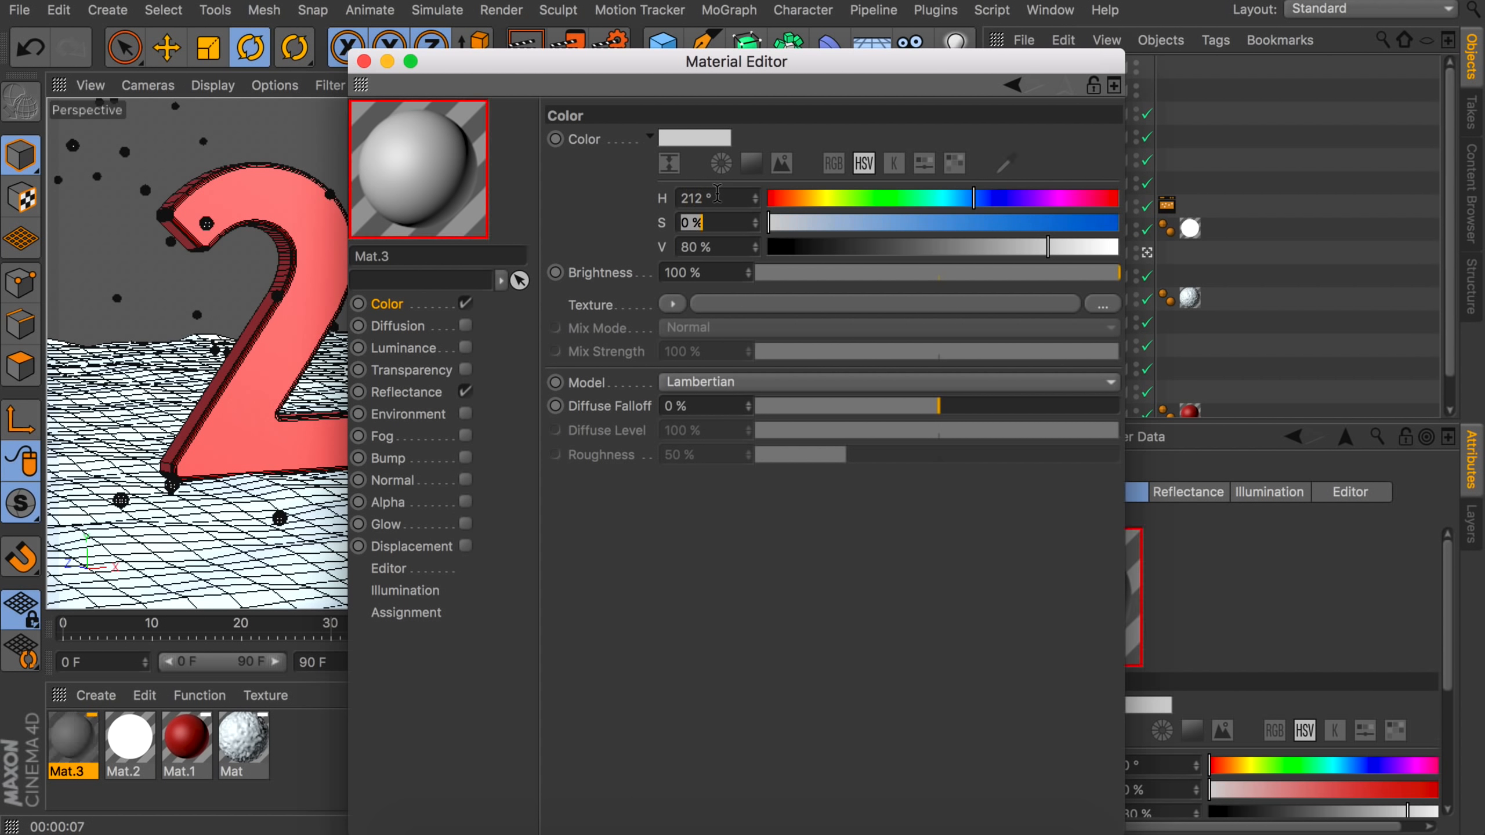
text(11)
key(Tab)
text(99)
key(Return)
drag(365, 62, 361, 62)
click(361, 62)
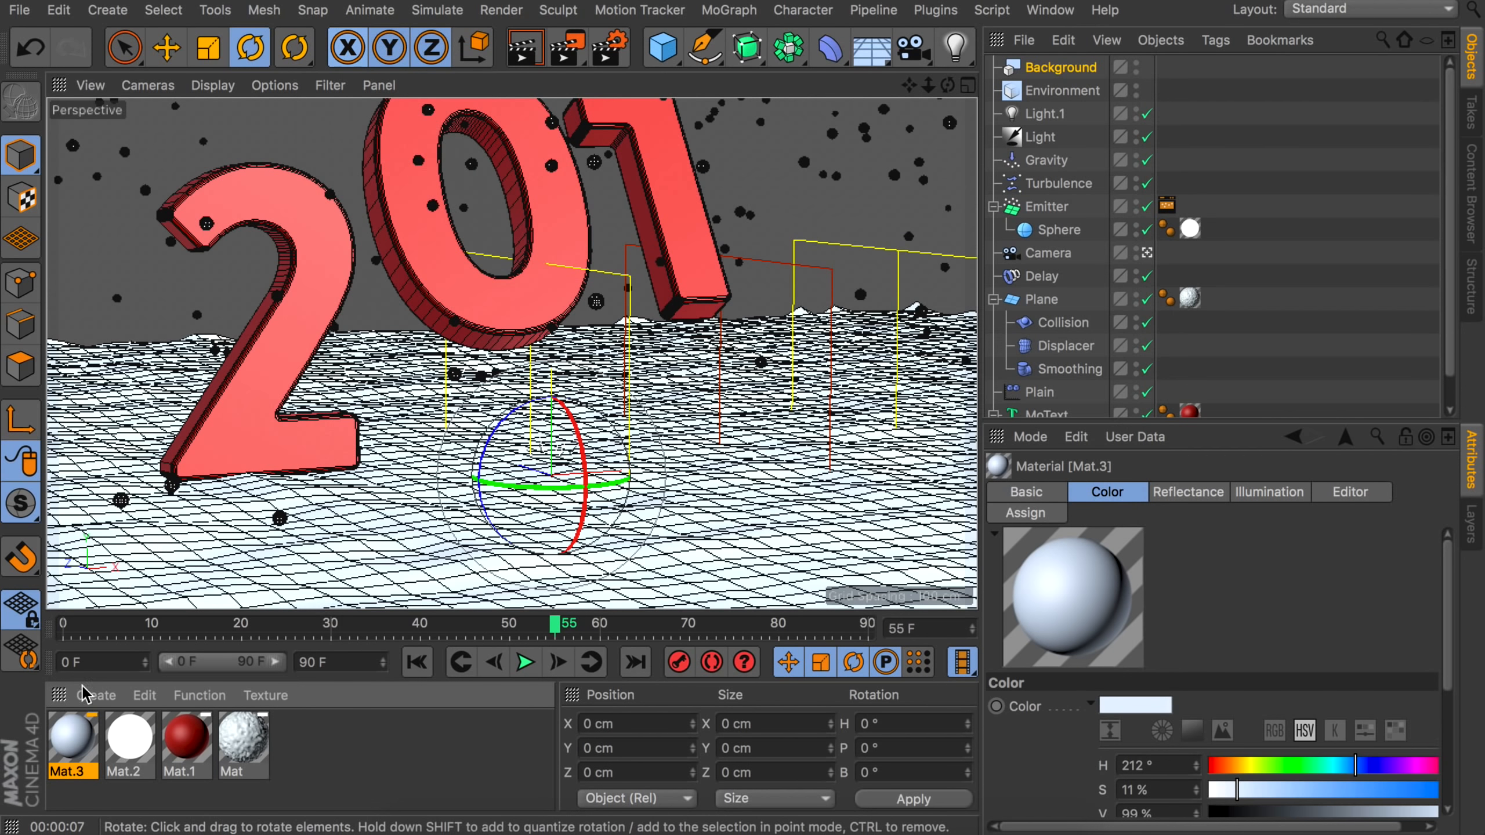
Apply the pale blue material to the Background object and render the view.
click(1064, 69)
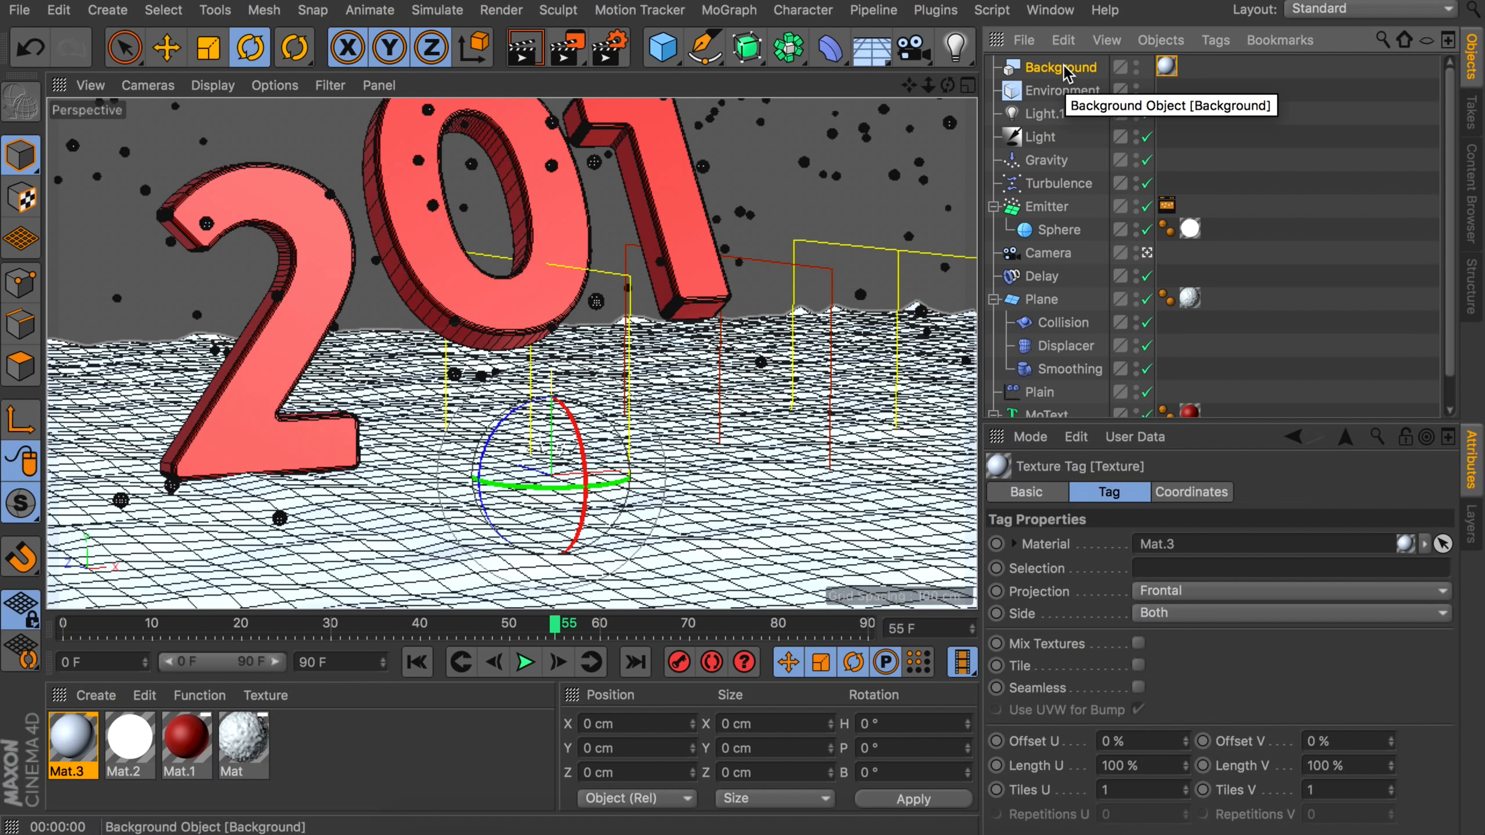
key(ctrl+r)
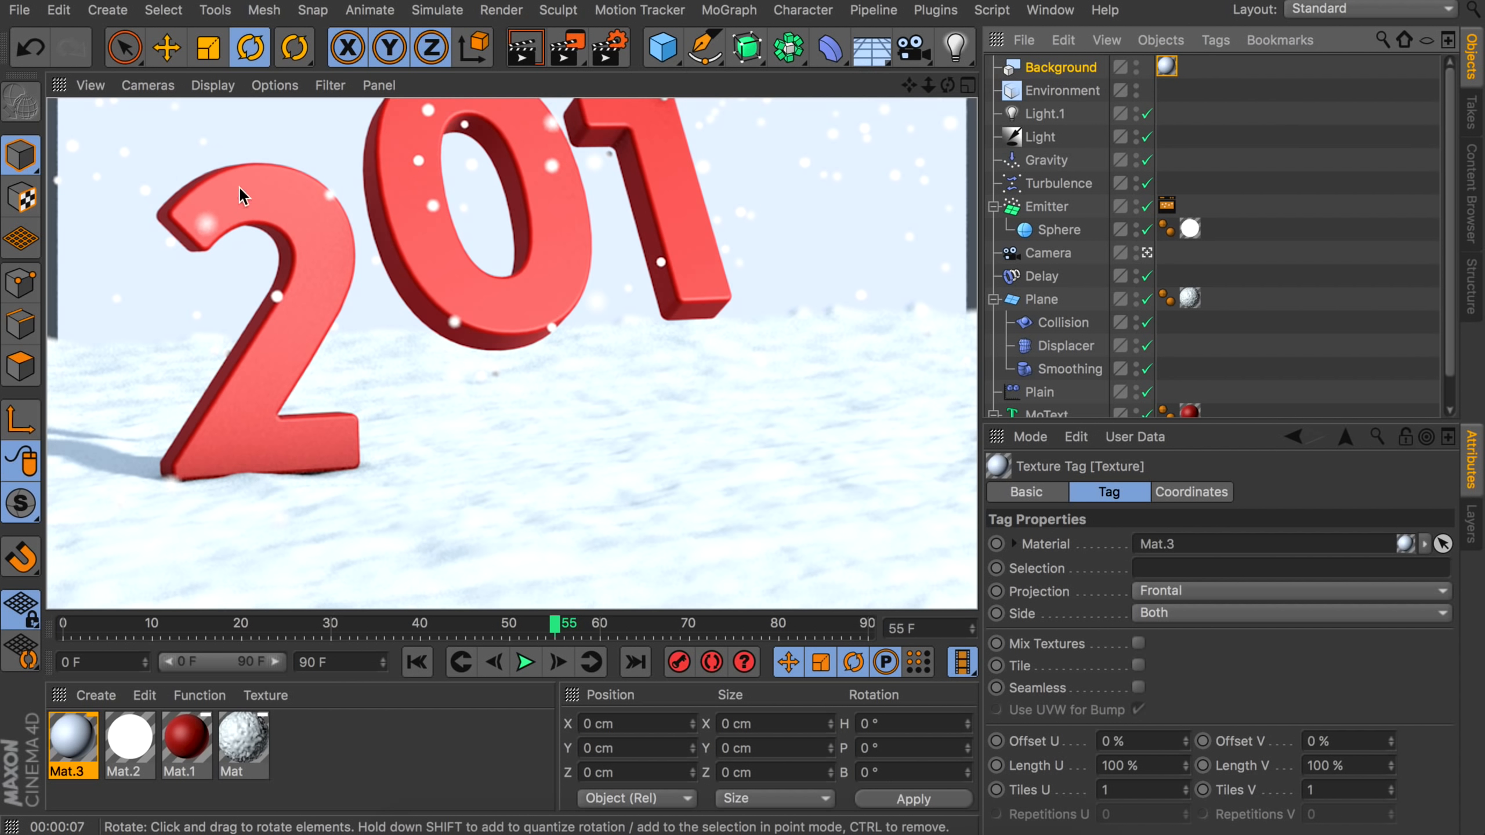
Open the red digit material for editing and fit an interactive render region around the digit 2.
double_click(187, 739)
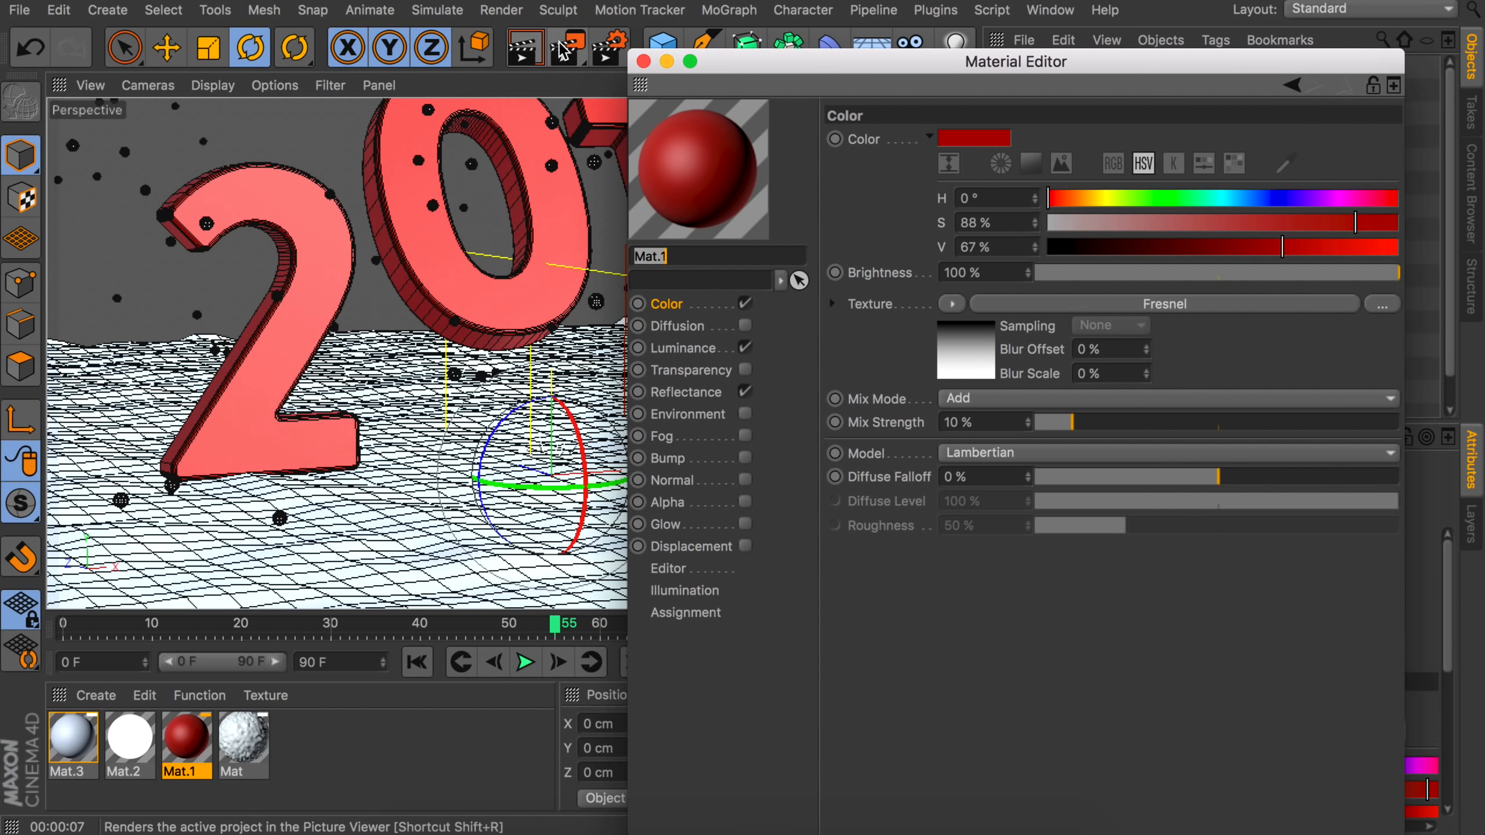
drag(563, 51, 613, 579)
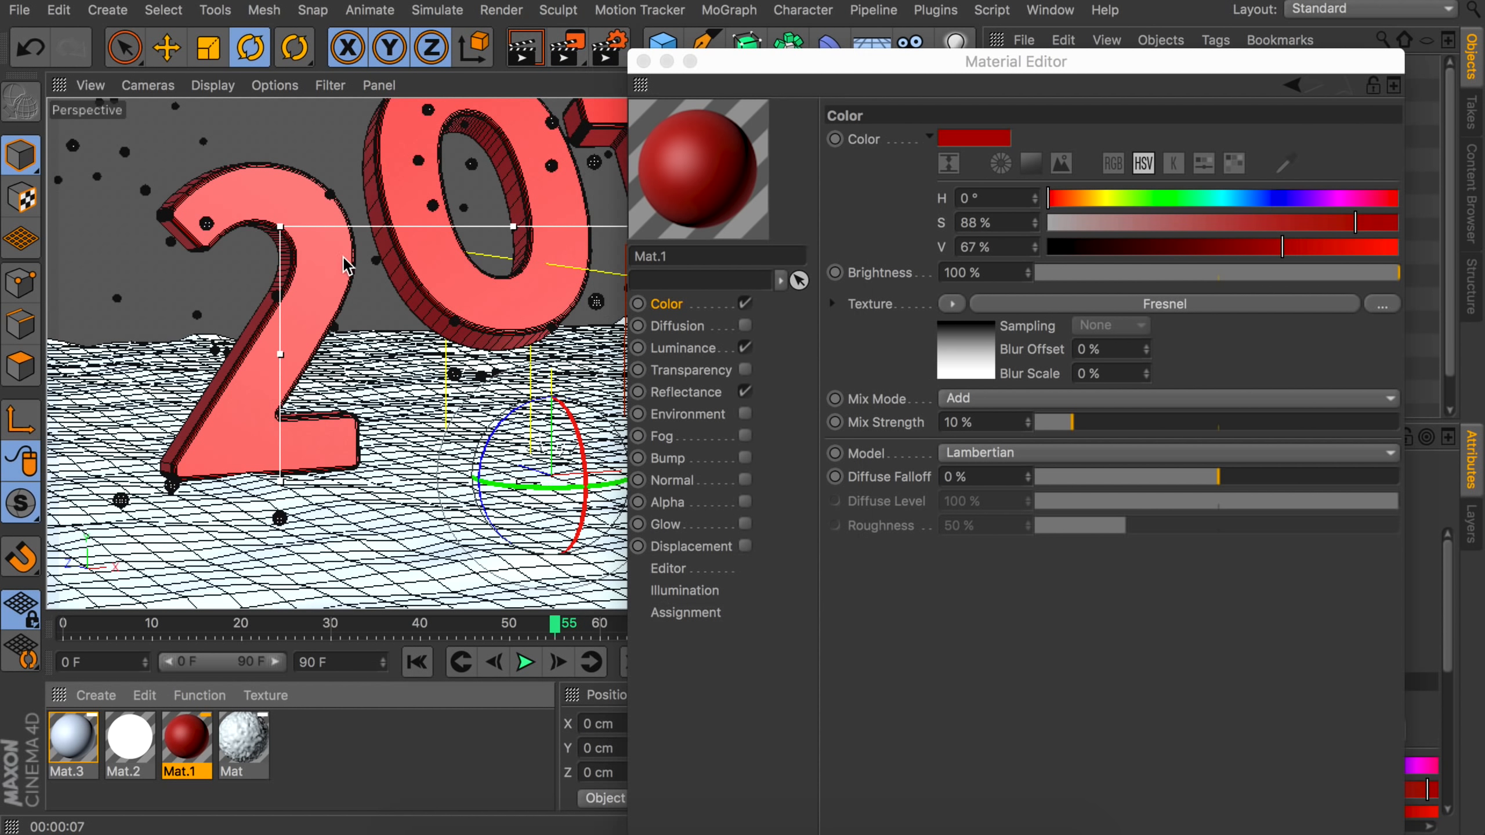
drag(345, 266, 157, 191)
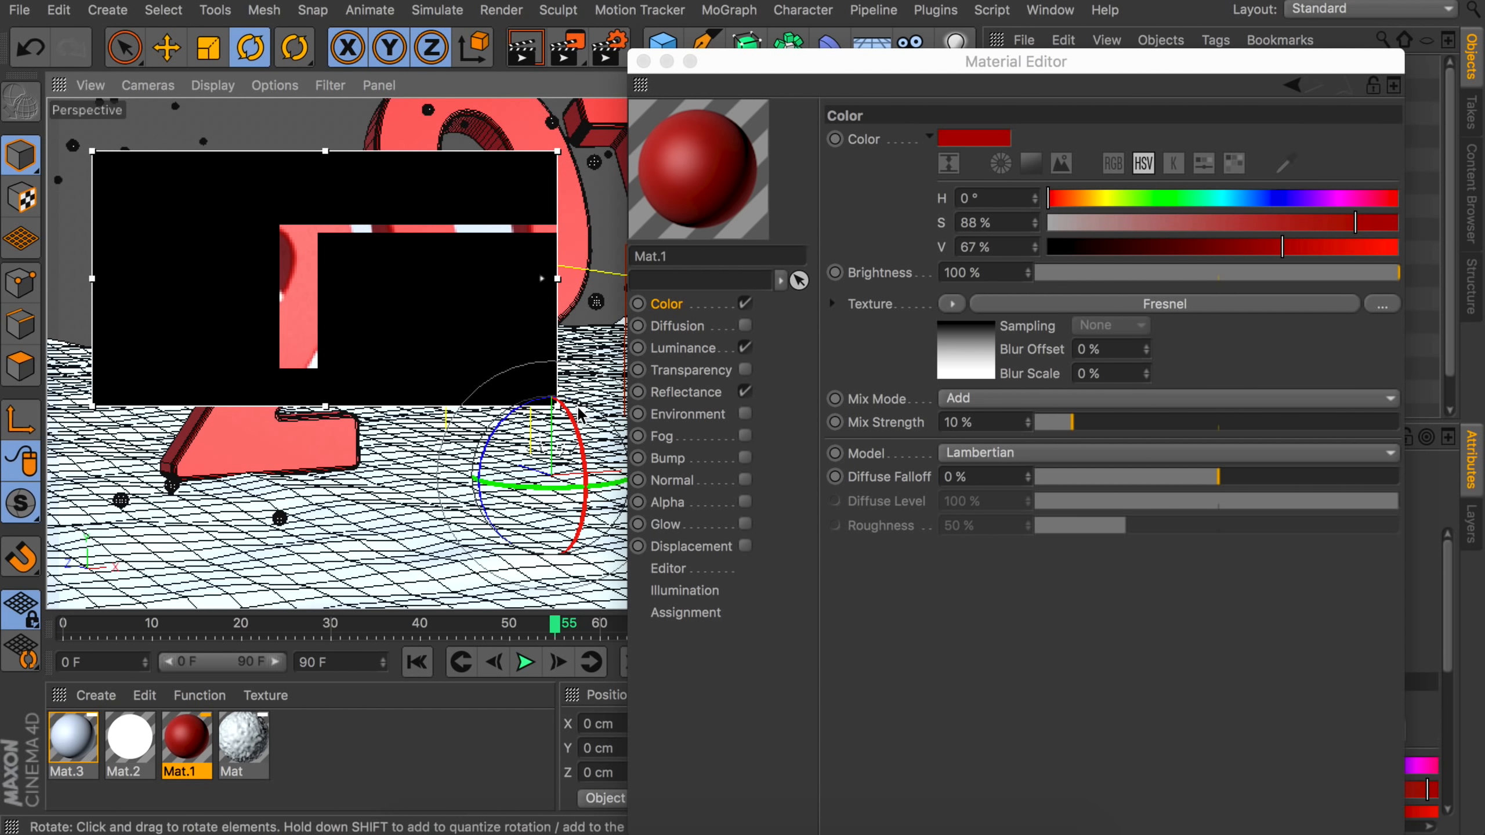
drag(558, 406, 374, 489)
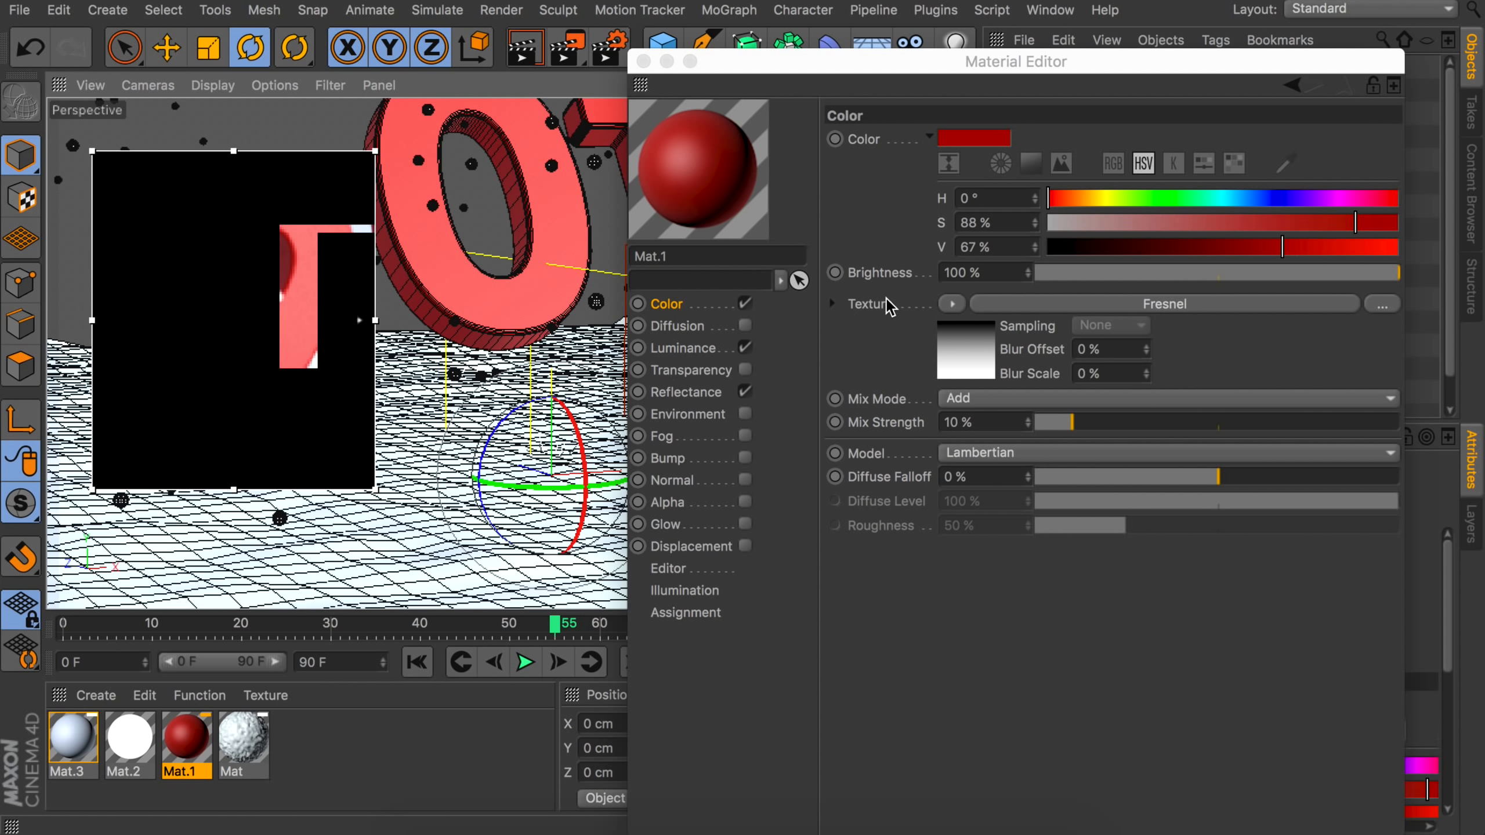
In the red material's luminance layer, adjust the Ambient Occlusion gradient, placing the black knot at 19.02%.
click(683, 349)
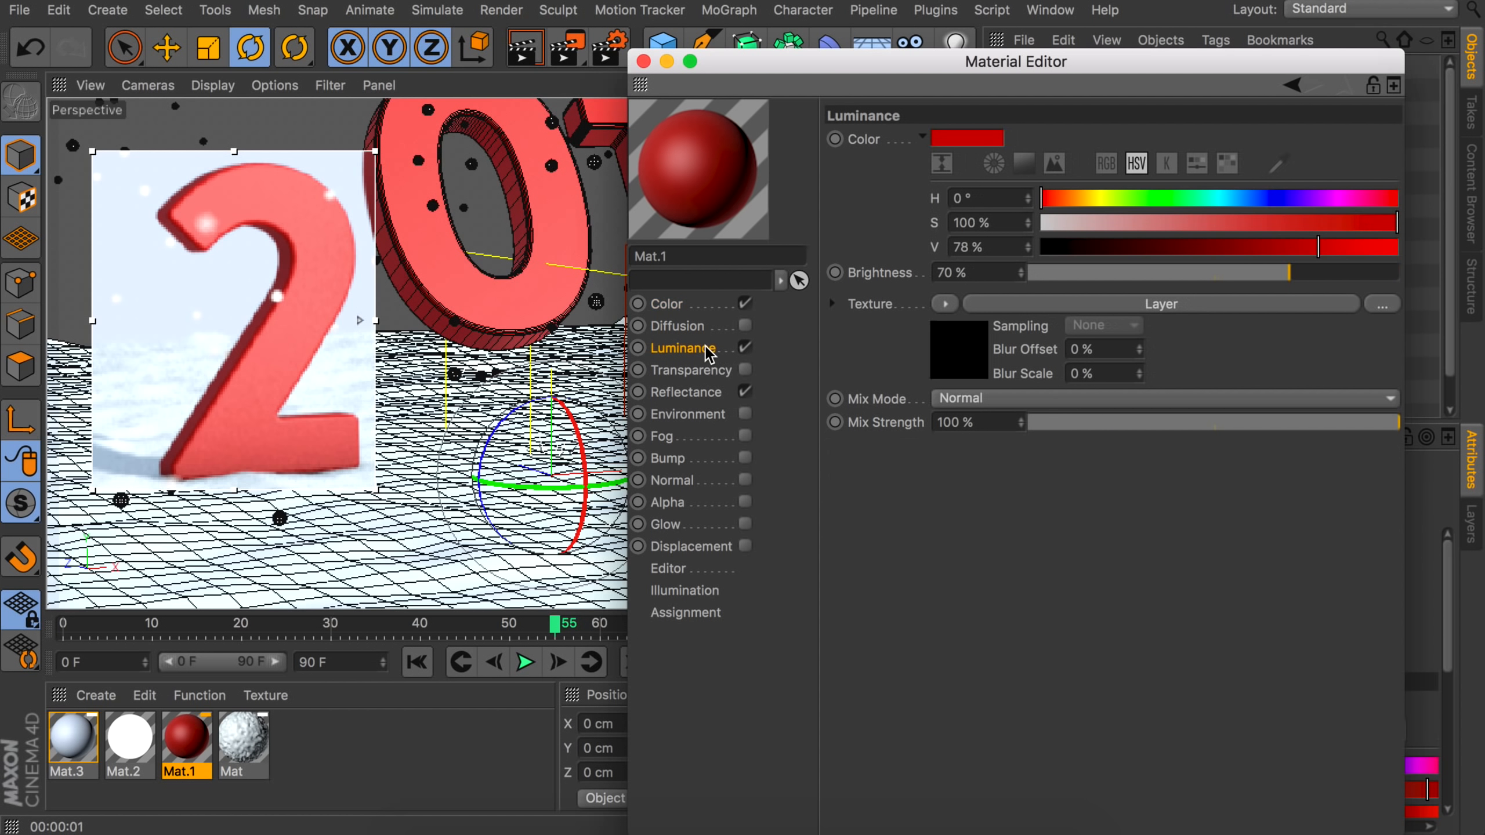
click(943, 363)
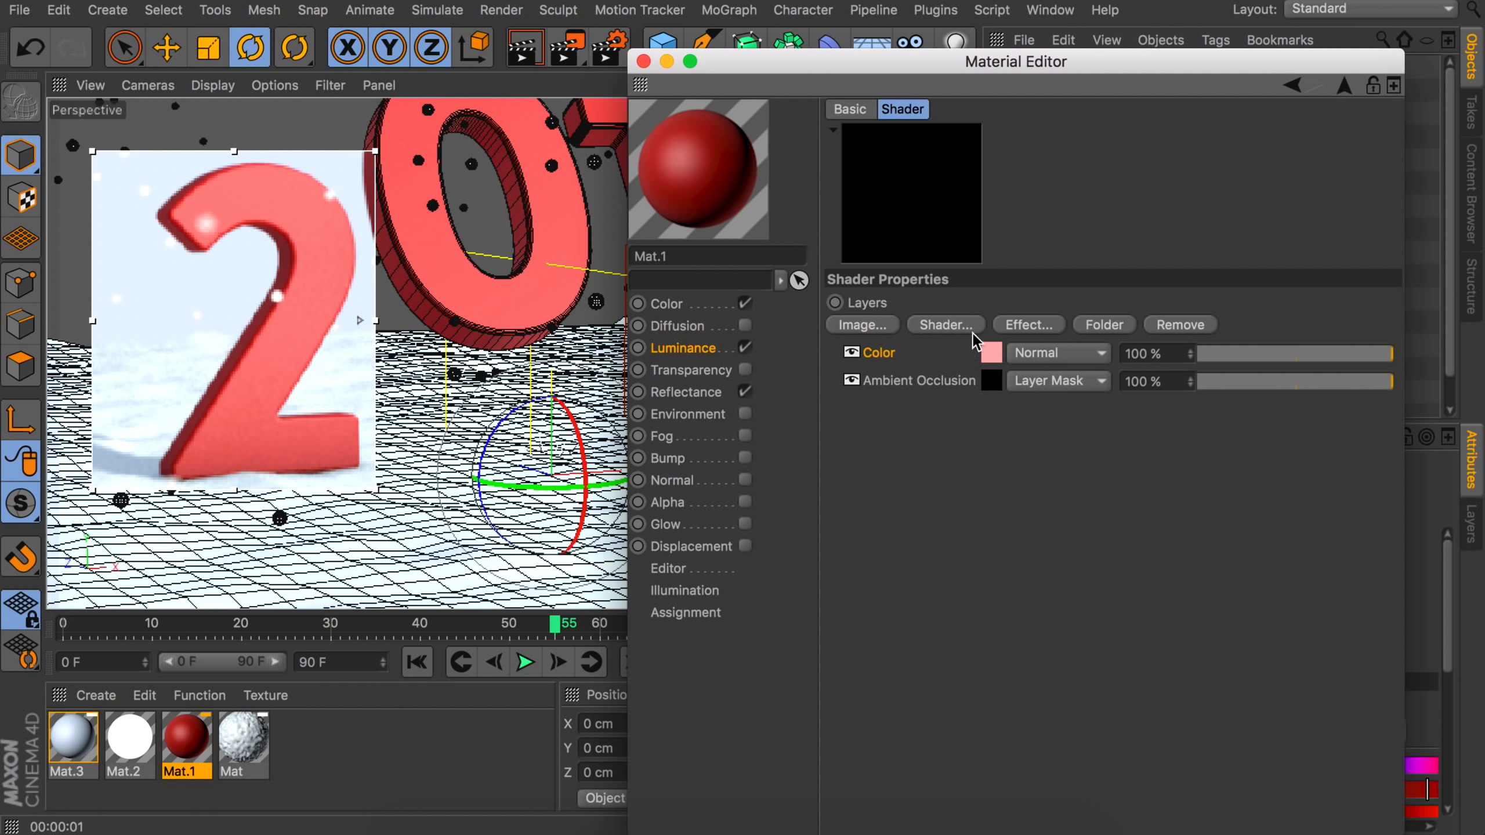
click(982, 380)
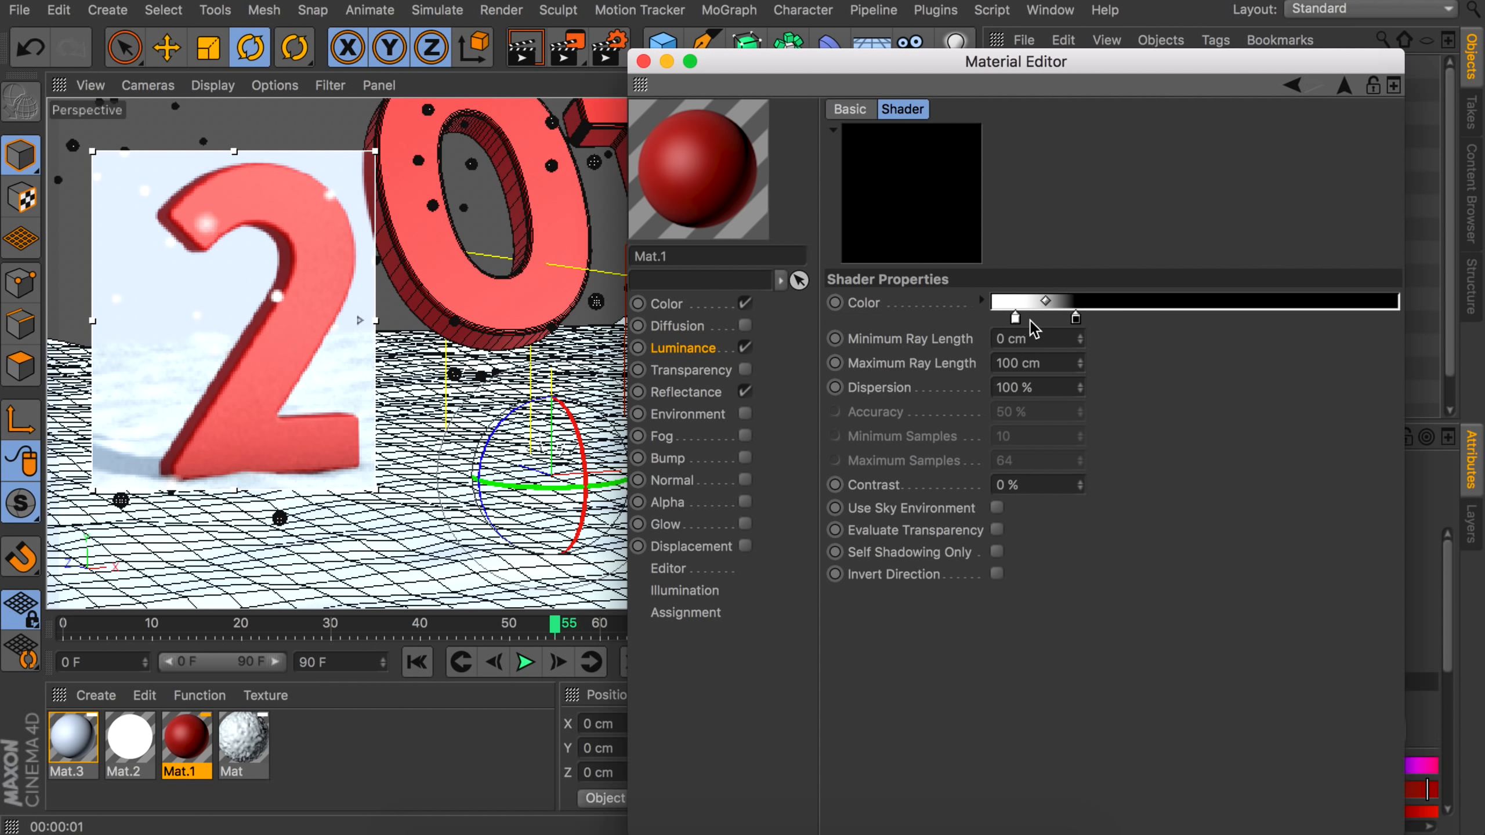
mouse_move(1027, 320)
mouse_down()
mouse_move(1109, 320)
mouse_move(998, 320)
mouse_up()
drag(1108, 319, 1188, 321)
drag(998, 320, 1361, 321)
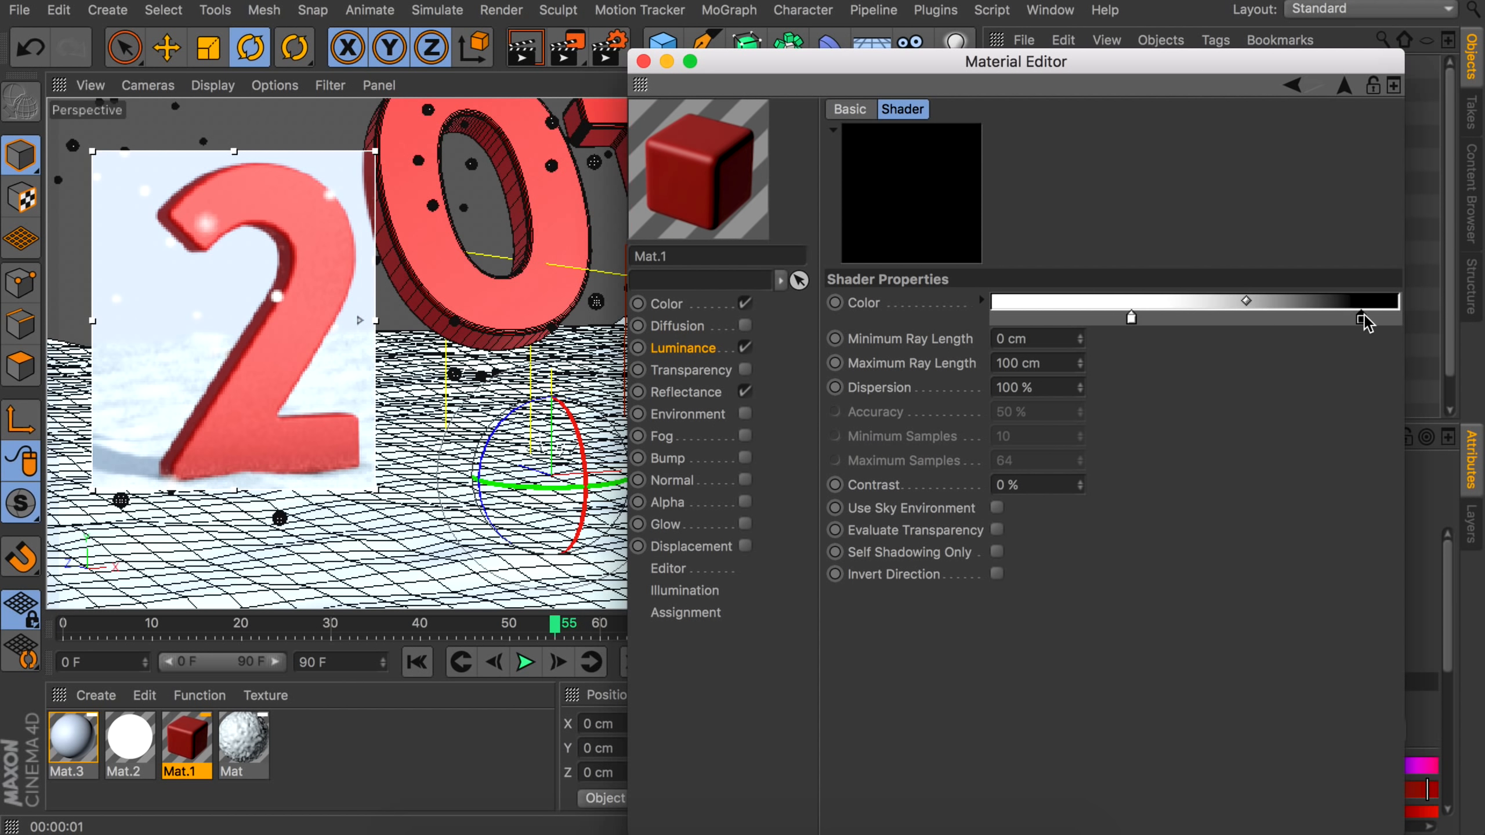
drag(1131, 320, 1016, 319)
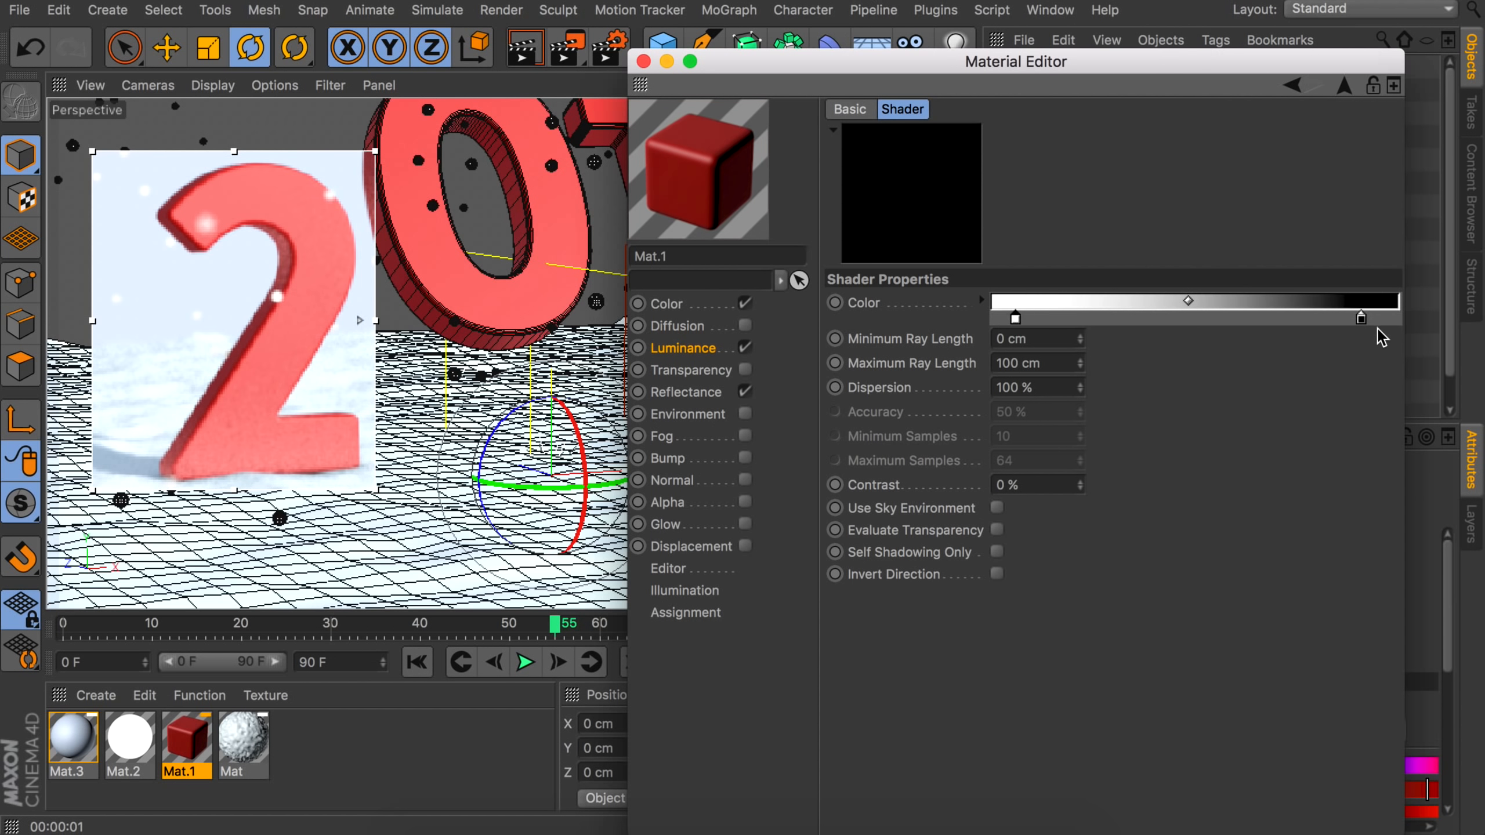
drag(1356, 319, 1060, 324)
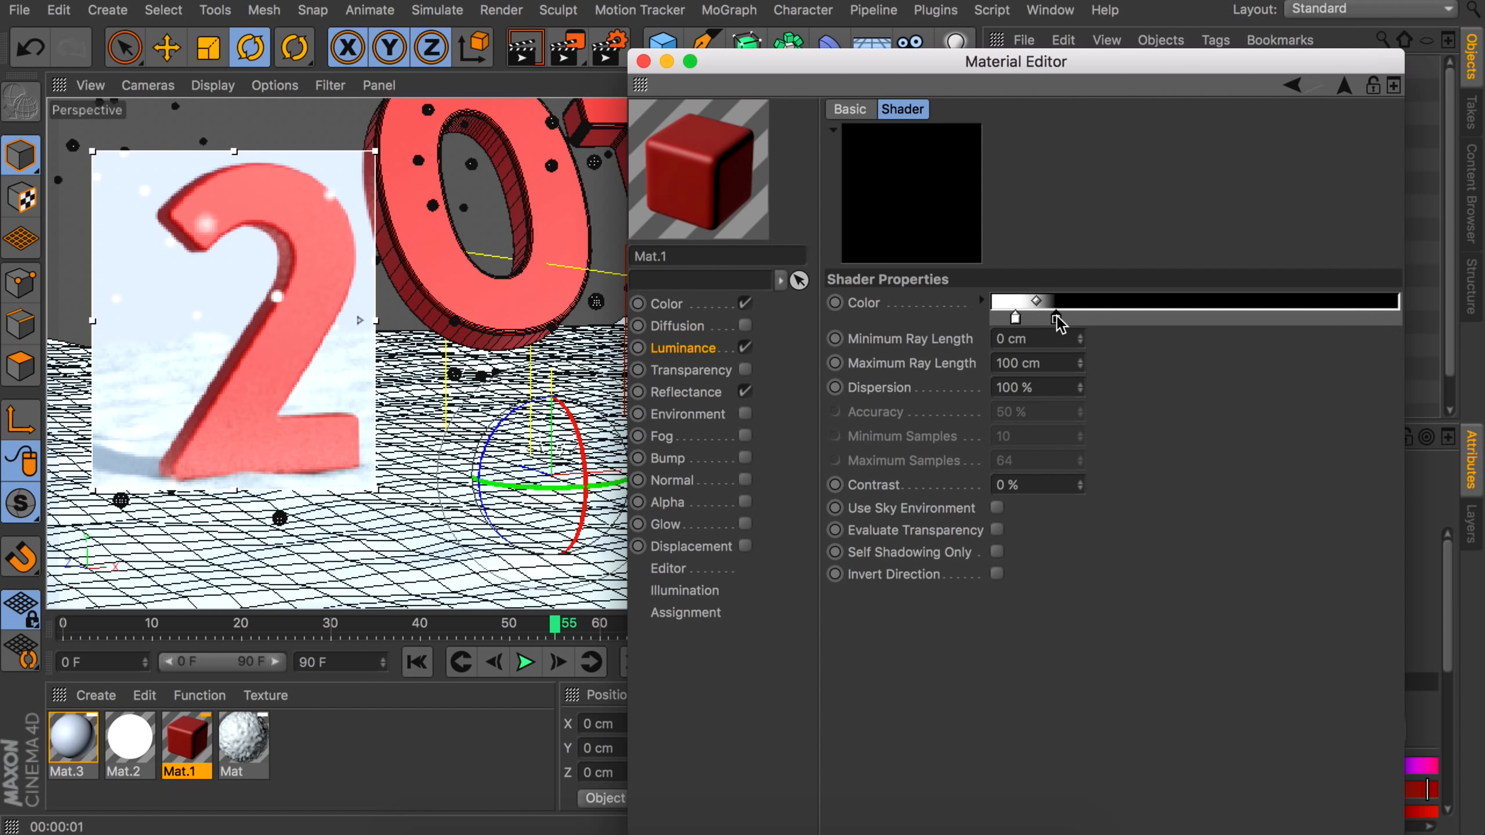
click(981, 300)
drag(1056, 319, 1070, 320)
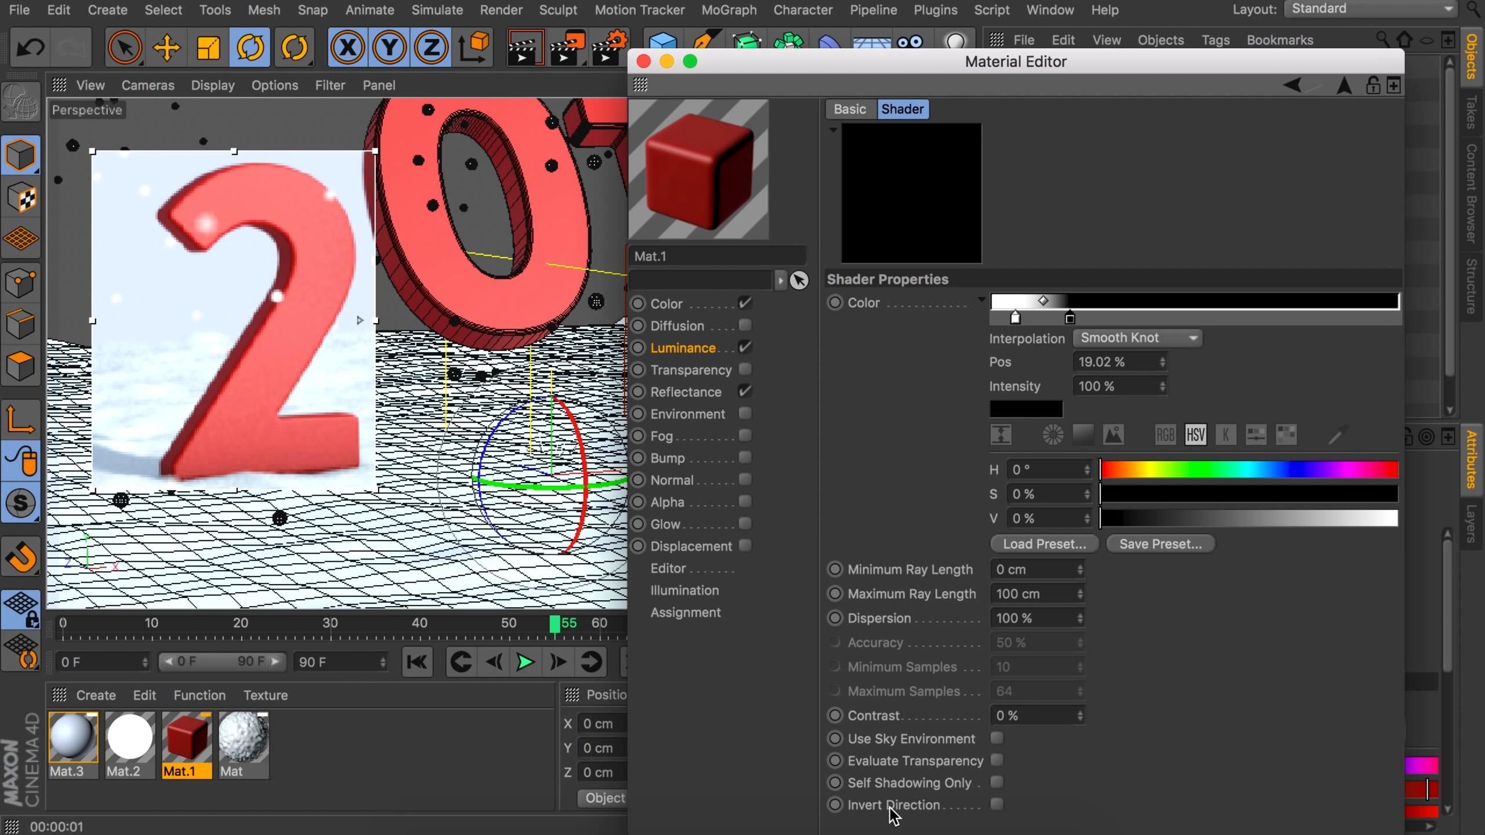
Enable Invert Direction for the ambient occlusion and move its black gradient knot to 15.85%, then close the material and the interactive render region.
click(998, 806)
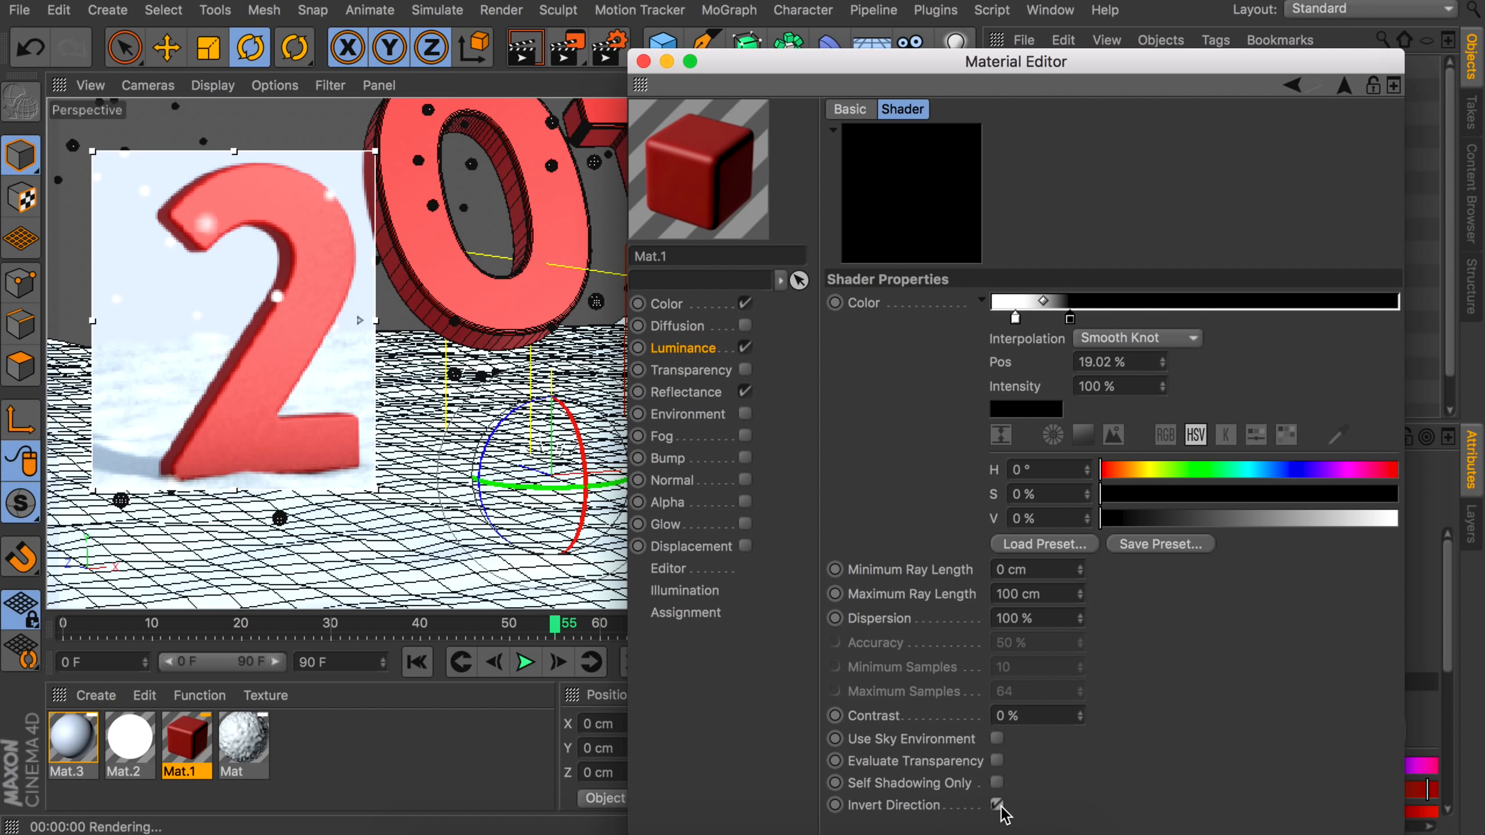
drag(1069, 319, 1057, 320)
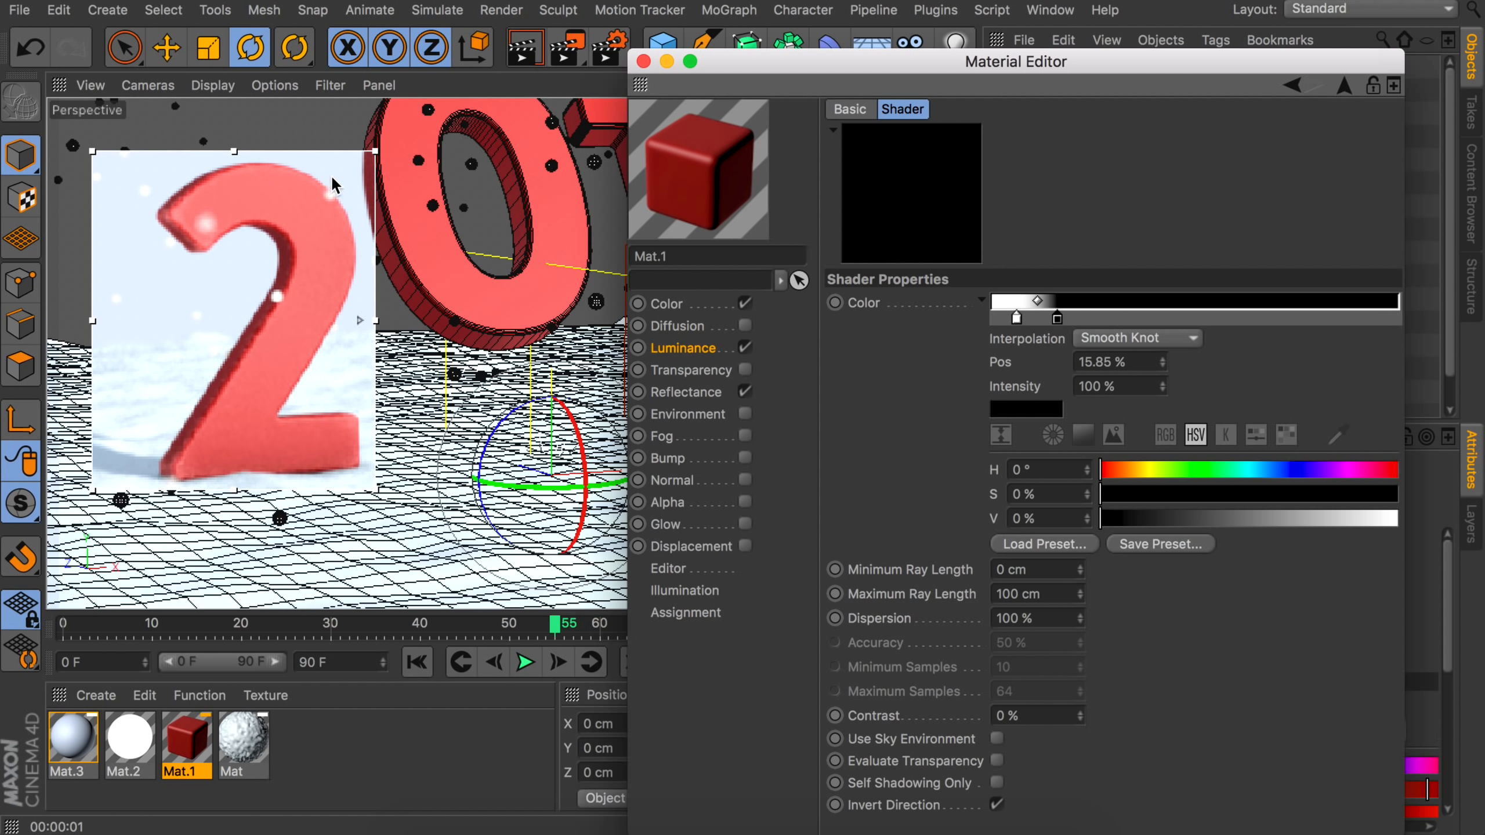
click(644, 61)
drag(567, 48, 709, 597)
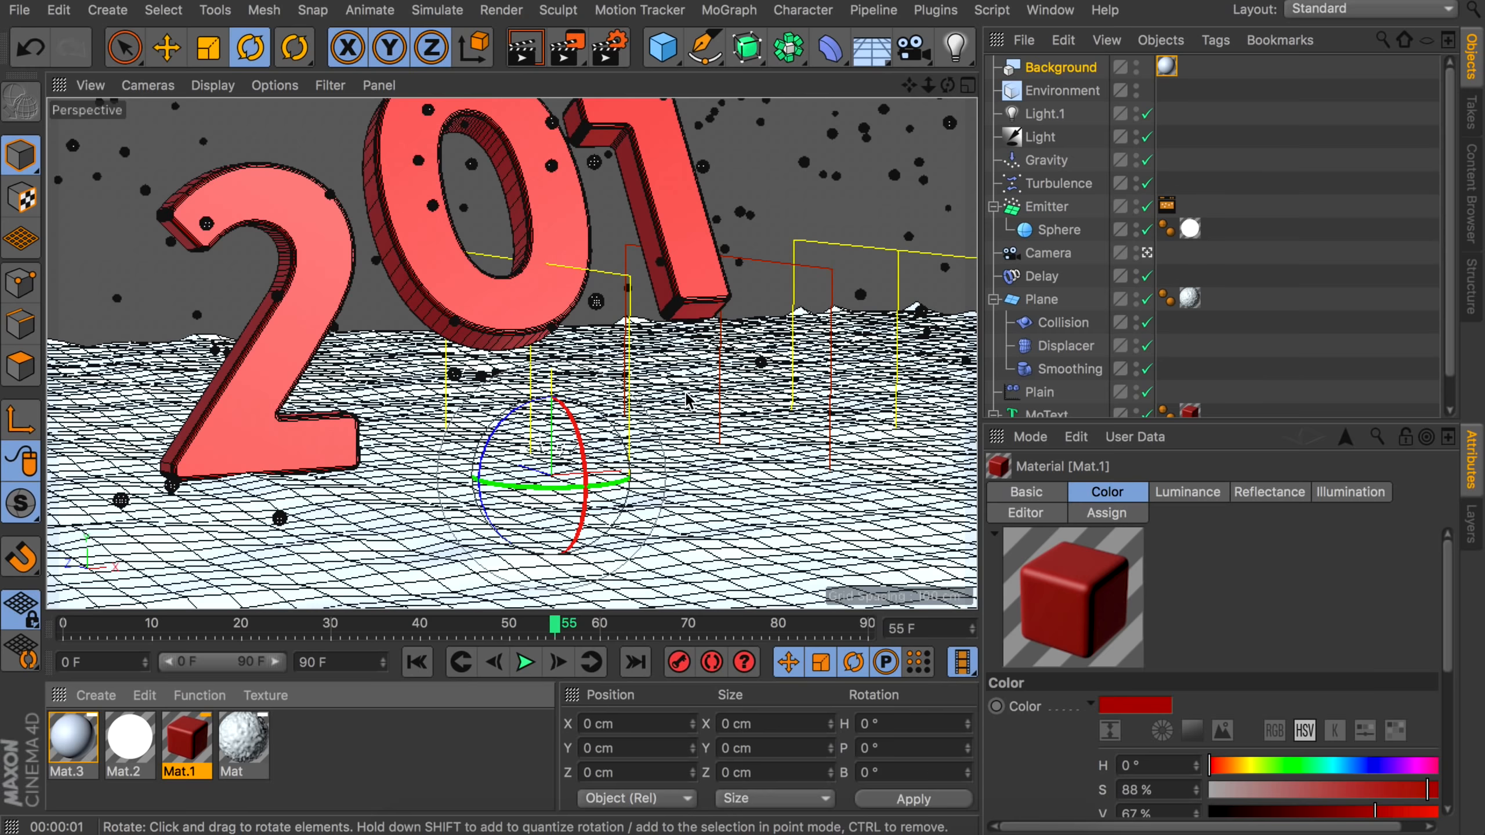
Add a Correction deformer as the first child of the snowy Plane, above the Collision deformer.
click(830, 47)
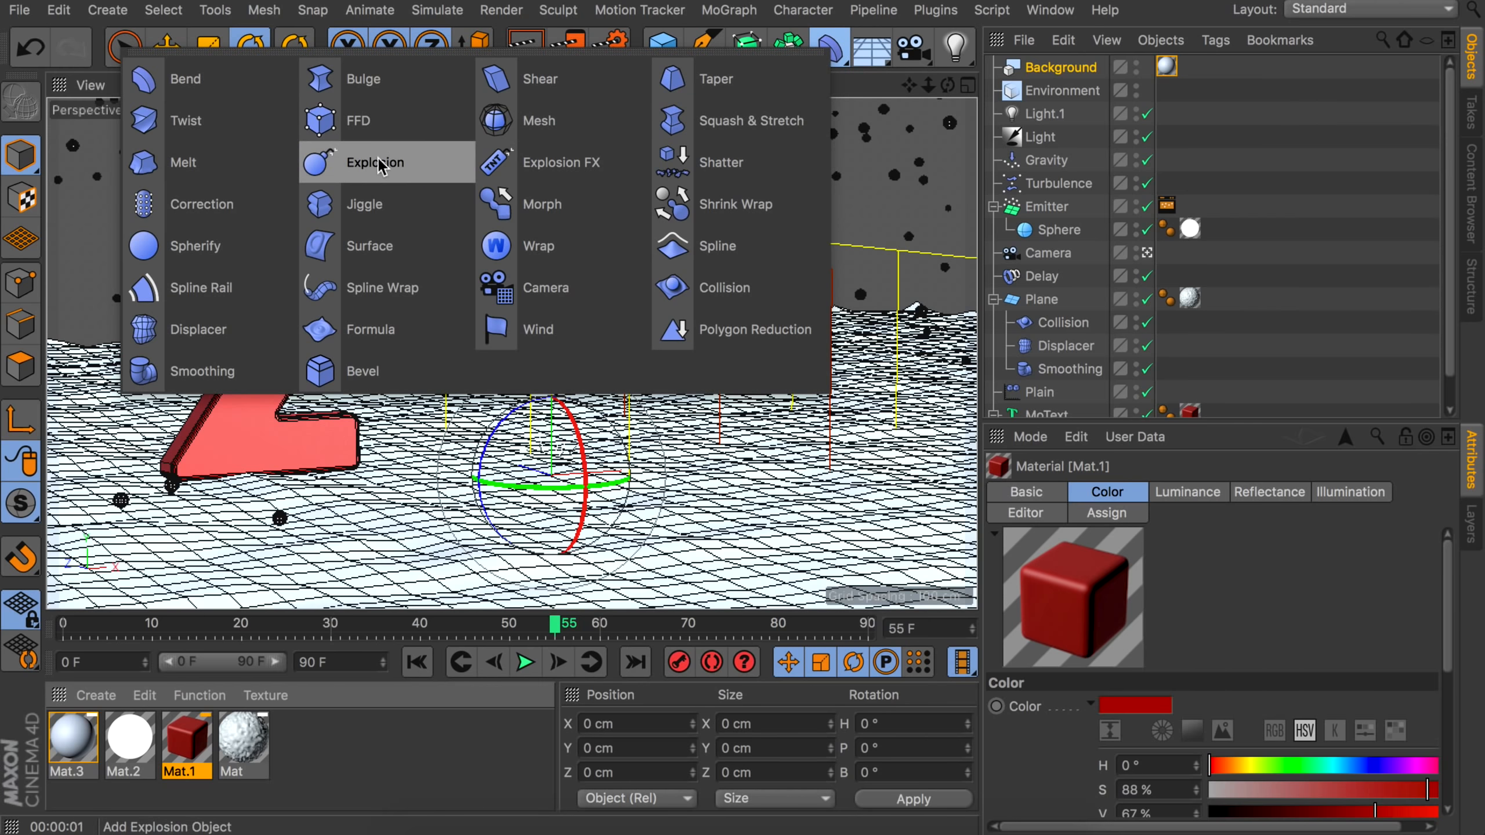
click(206, 204)
drag(1056, 67, 1055, 342)
Using the Correction deformer in point mode, select a small patch of snow points in front of the digits and raise it.
click(21, 284)
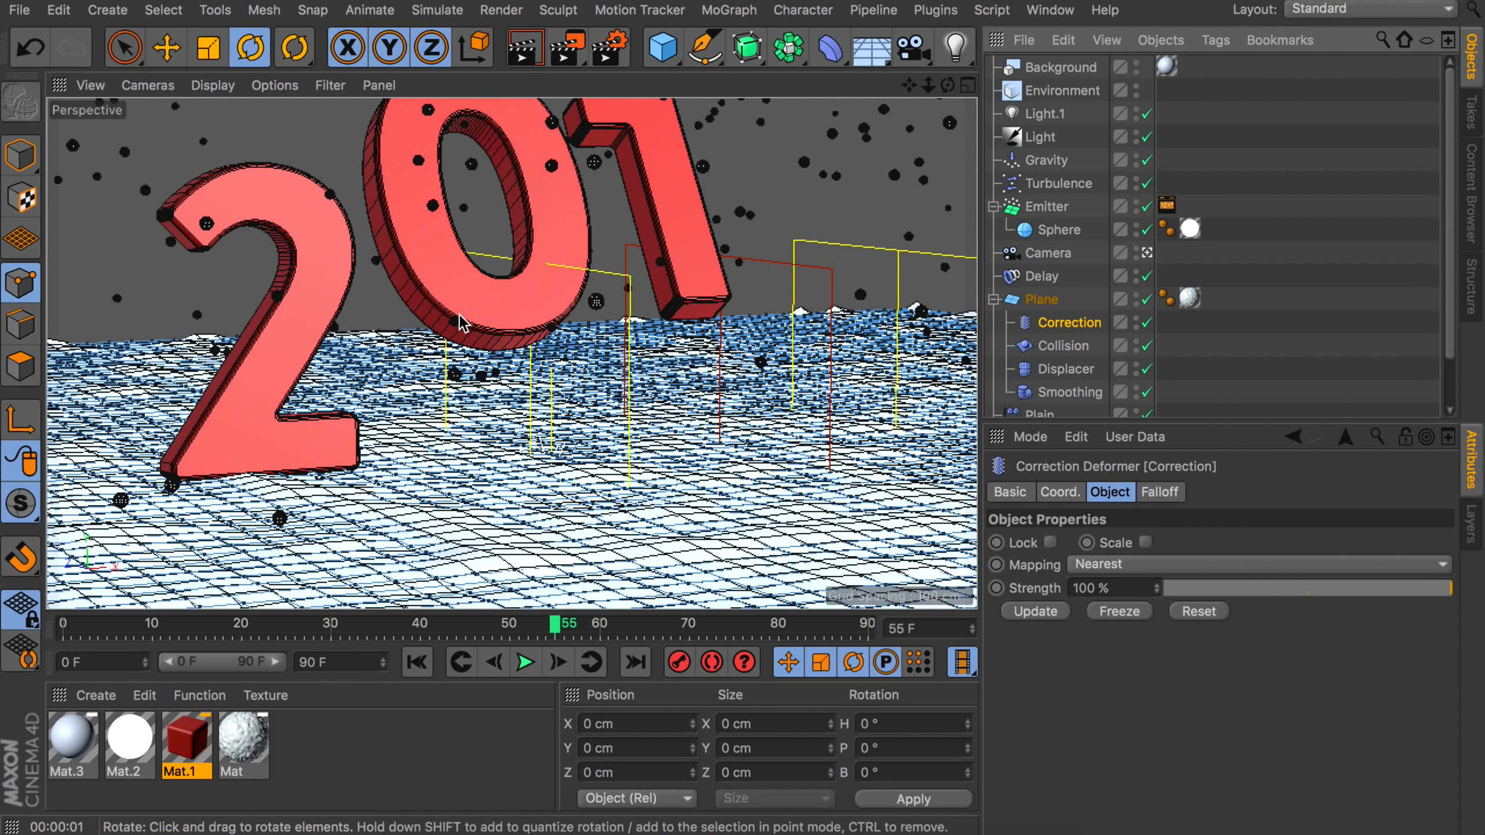
key(9)
mouse_move(559, 509)
mouse_down()
mouse_move(672, 497)
mouse_move(637, 474)
mouse_up()
drag(645, 390, 648, 366)
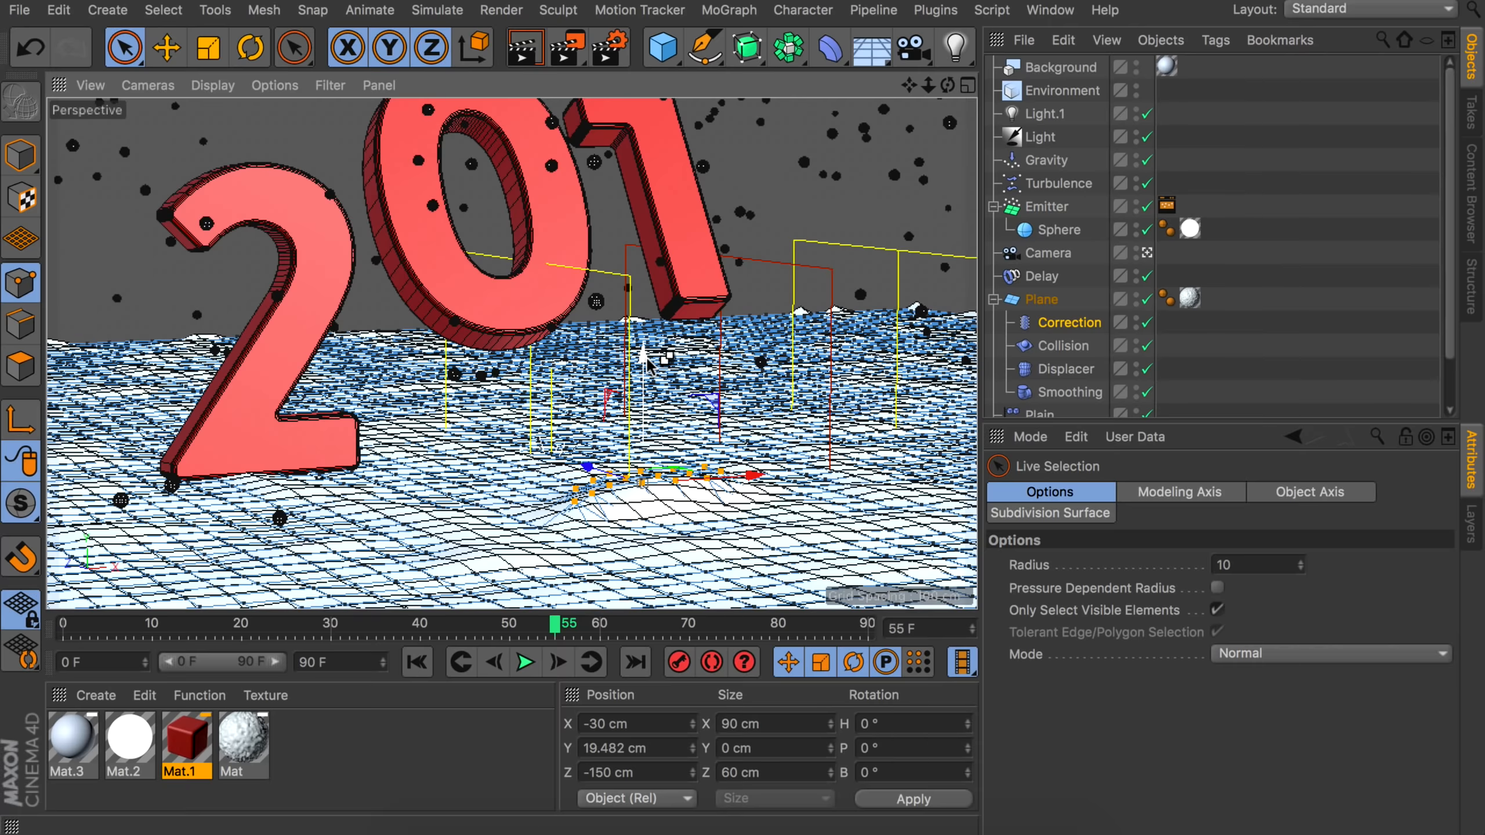
click(1256, 270)
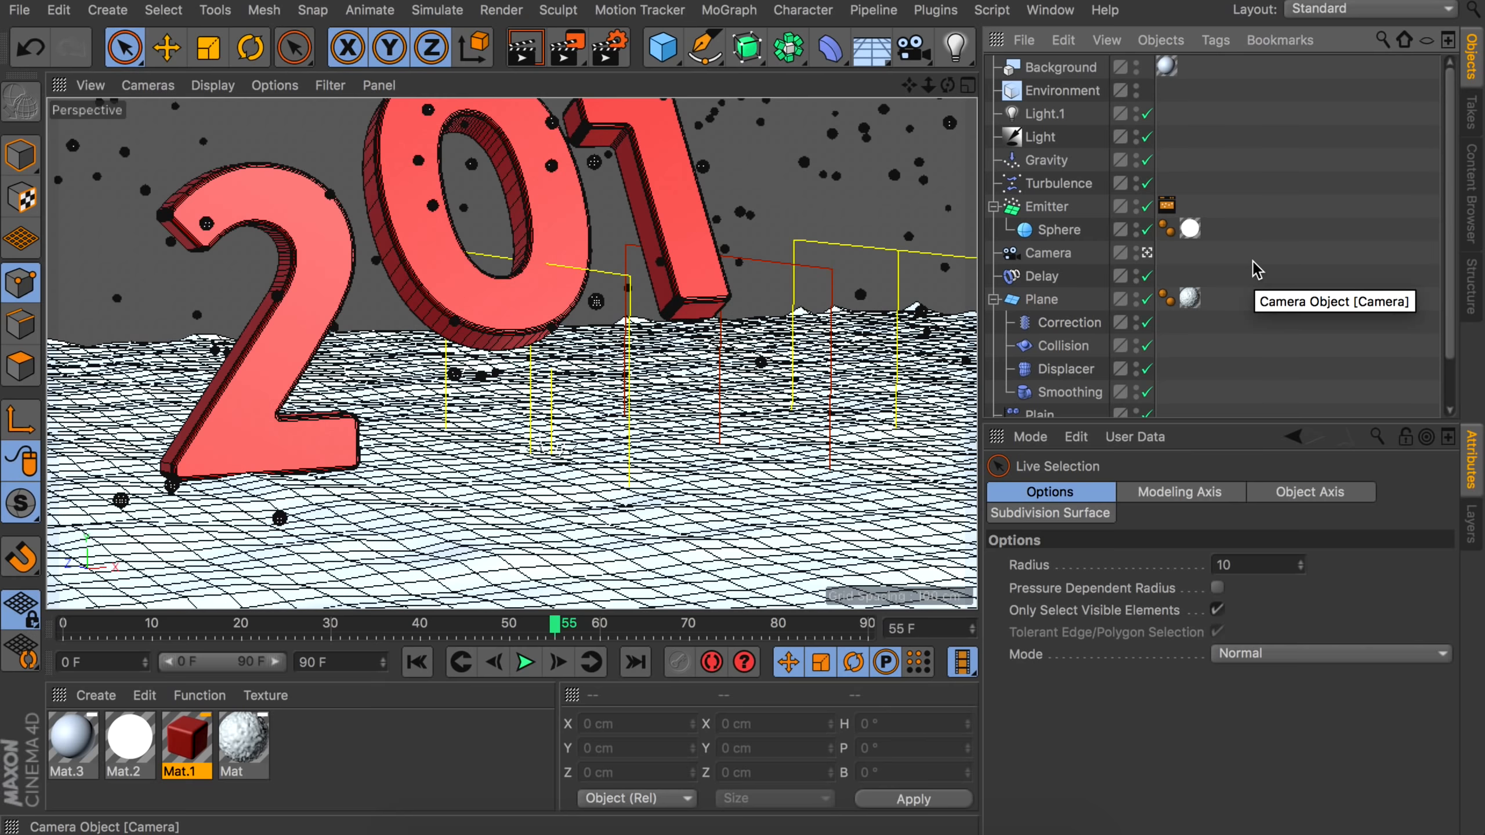
Leave the camera view for the free perspective view and add a Cone primitive to the scene.
click(1147, 253)
scroll(689, 304, down, 3)
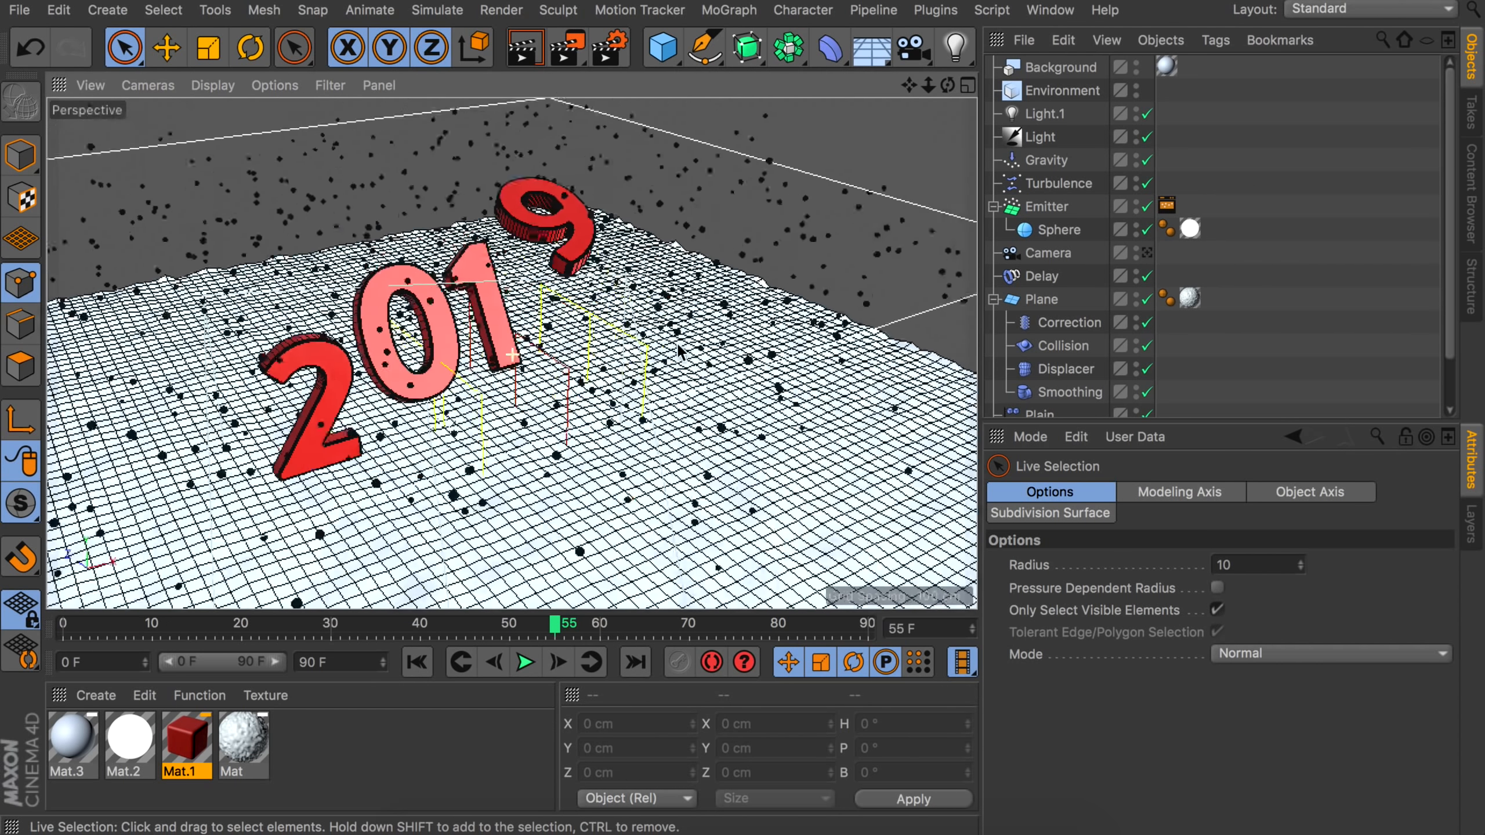
click(671, 65)
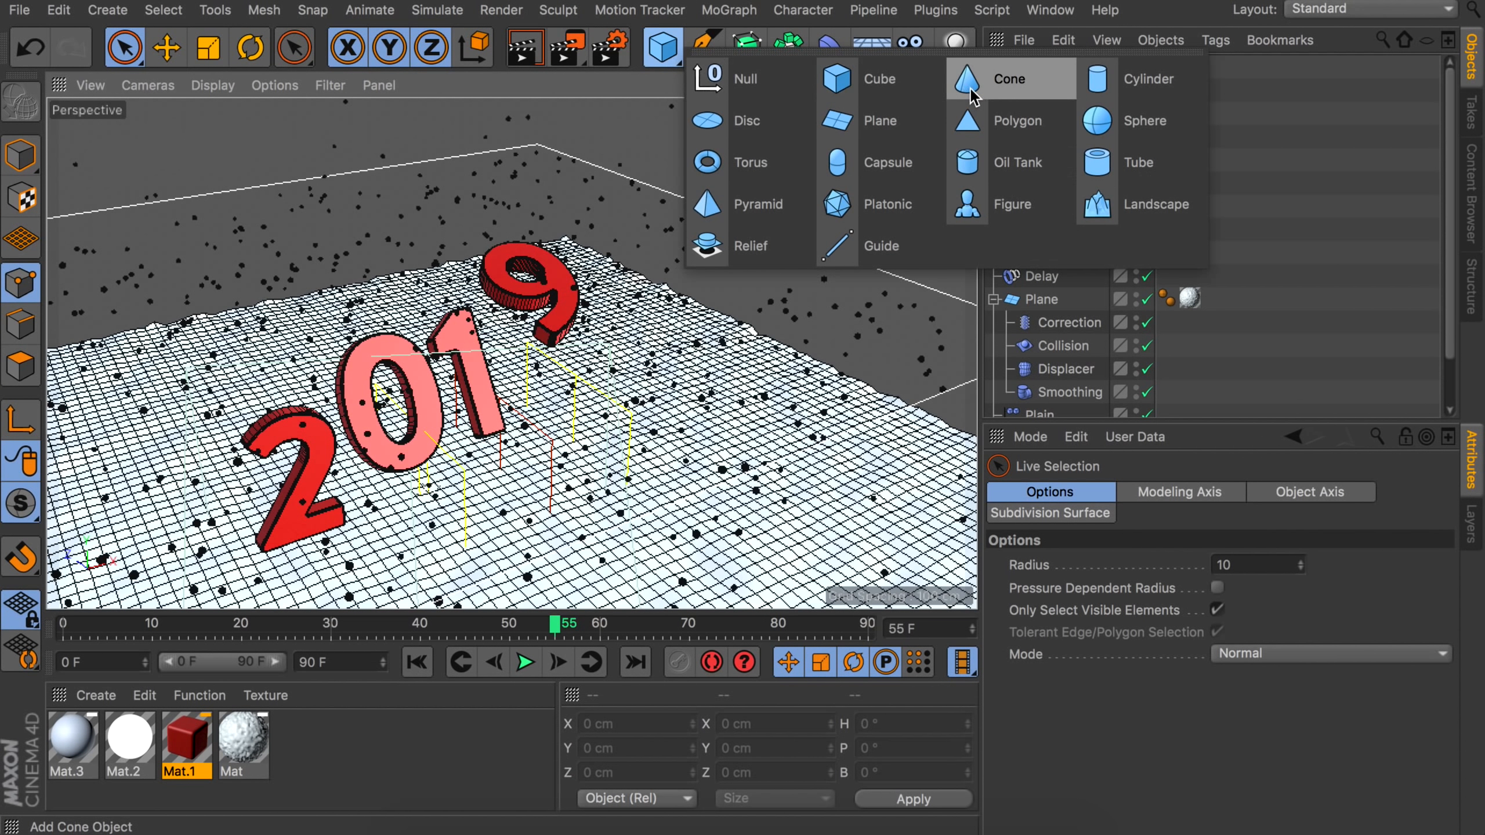
click(975, 88)
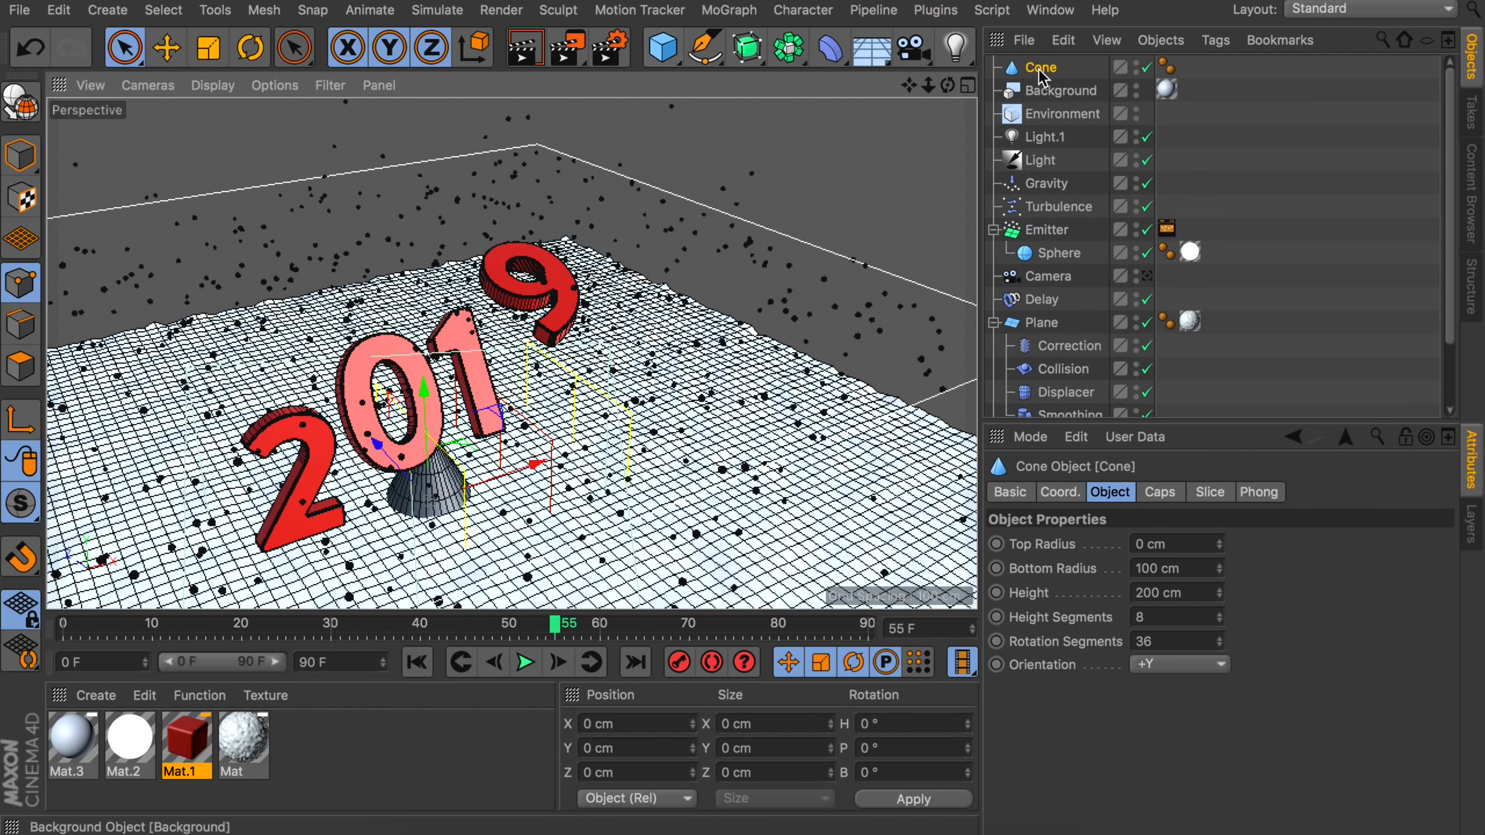
Set the Cone to 8 rotation segments and 4 height segments.
double_click(1152, 642)
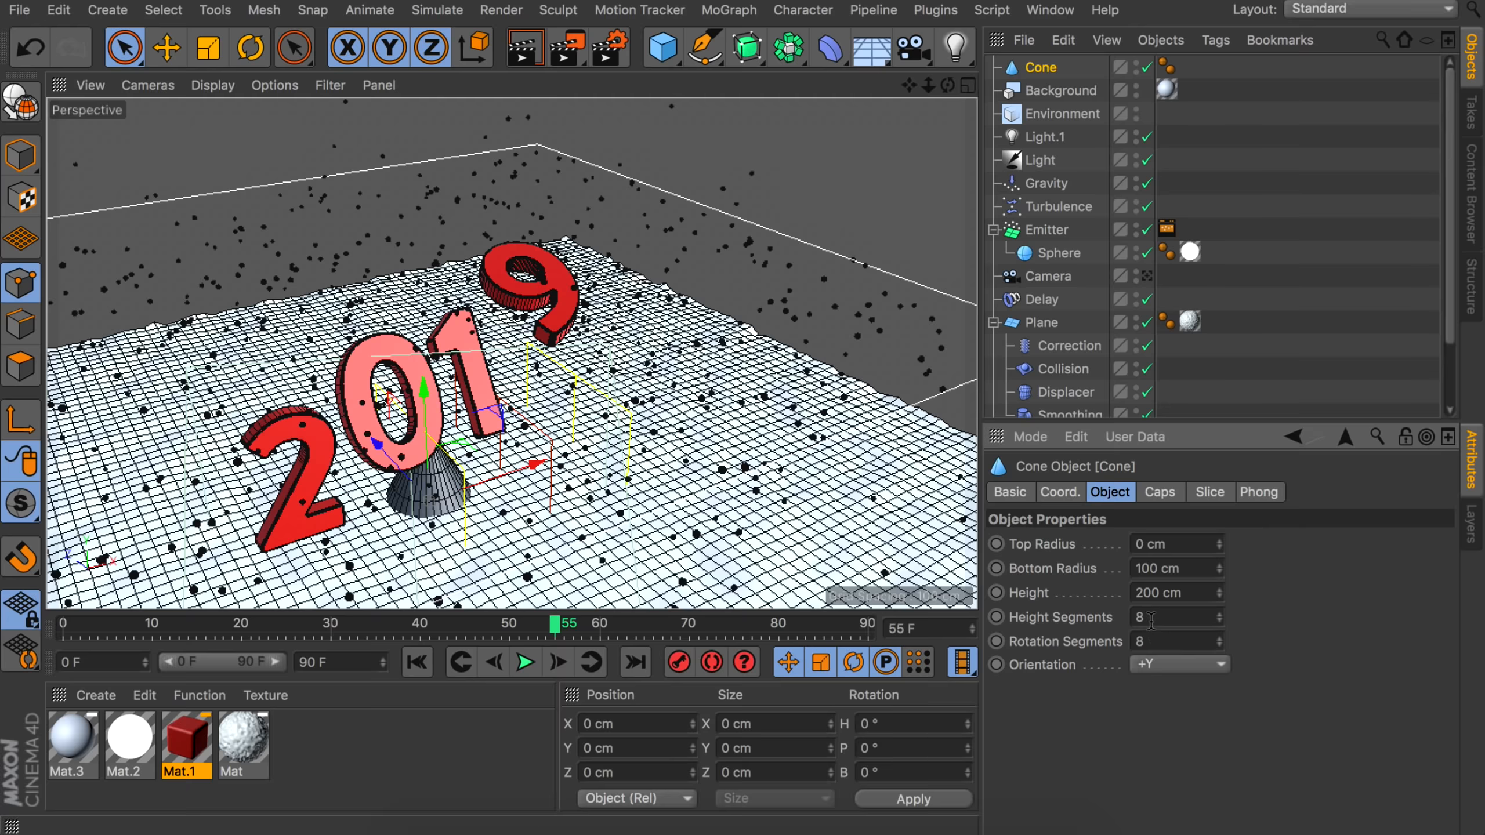
double_click(1151, 618)
text(4)
key(Return)
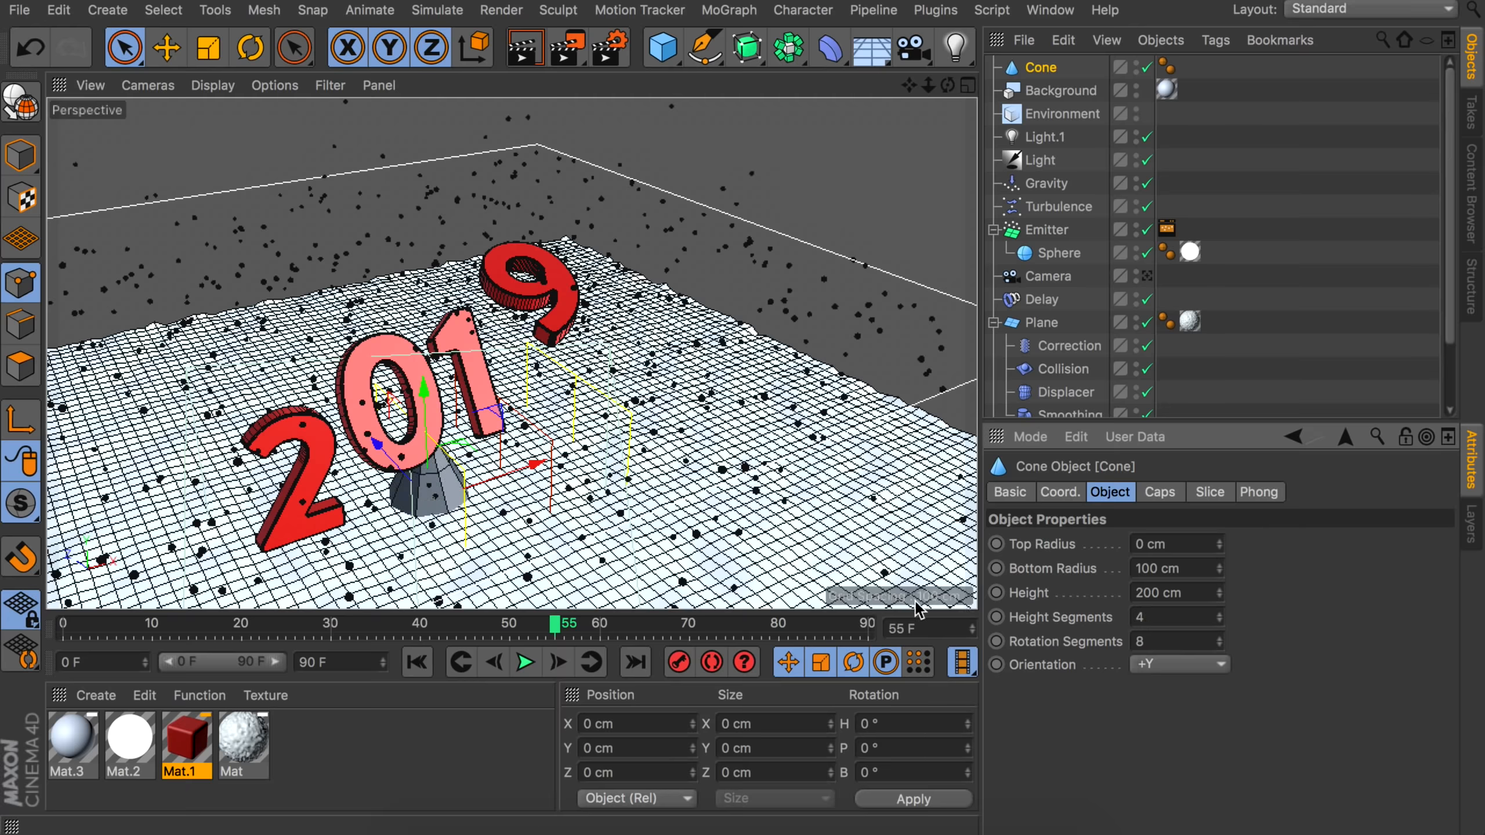
Move the whole cone straight up above the snowy floor to about 650 cm in Y and frame it.
key(e)
click(21, 155)
drag(426, 389, 456, 1)
key(s)
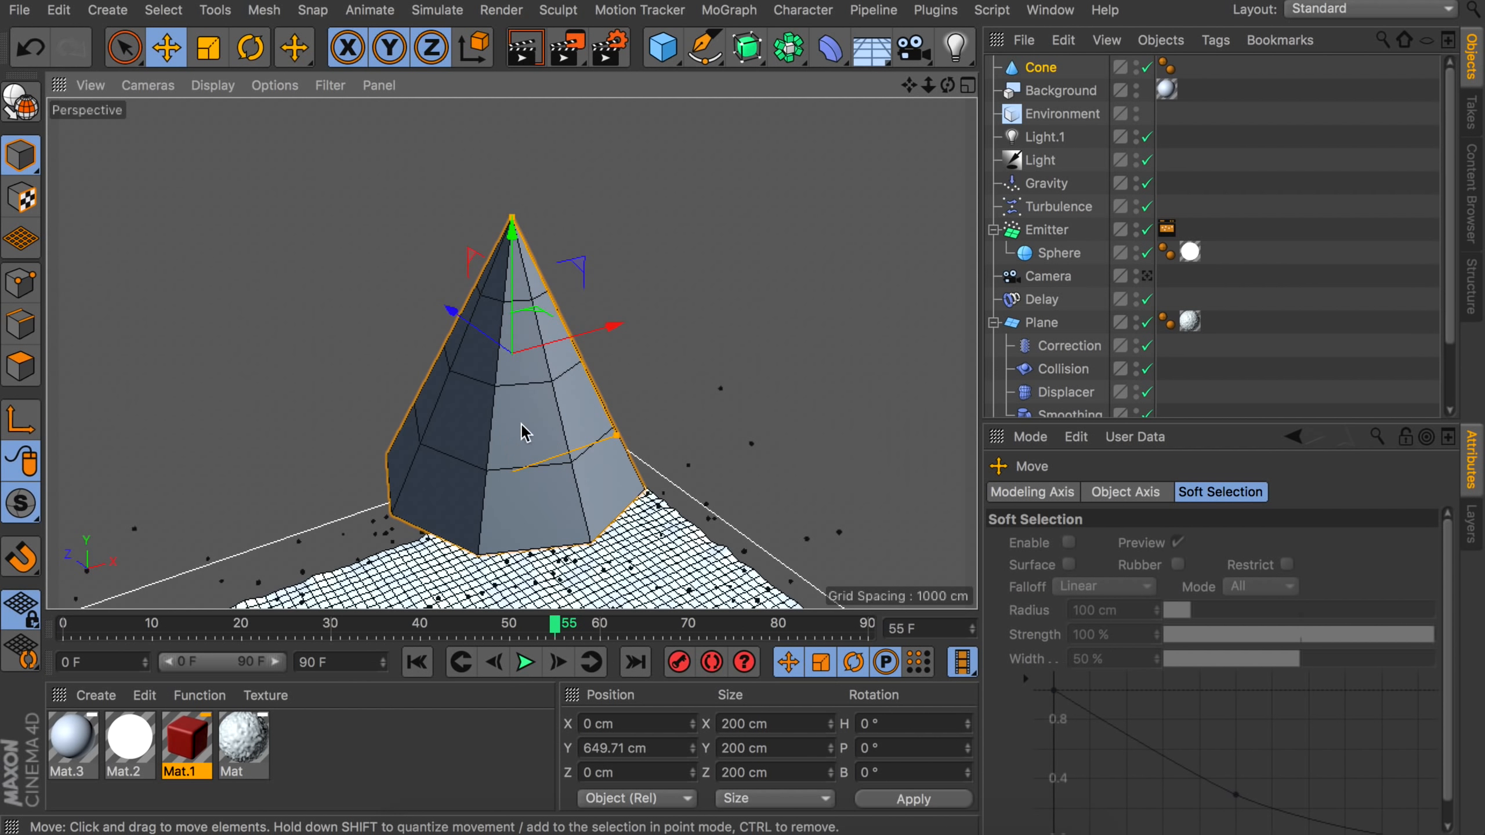
Turn off the cone's Caps and convert it to an editable polygon object.
click(1042, 68)
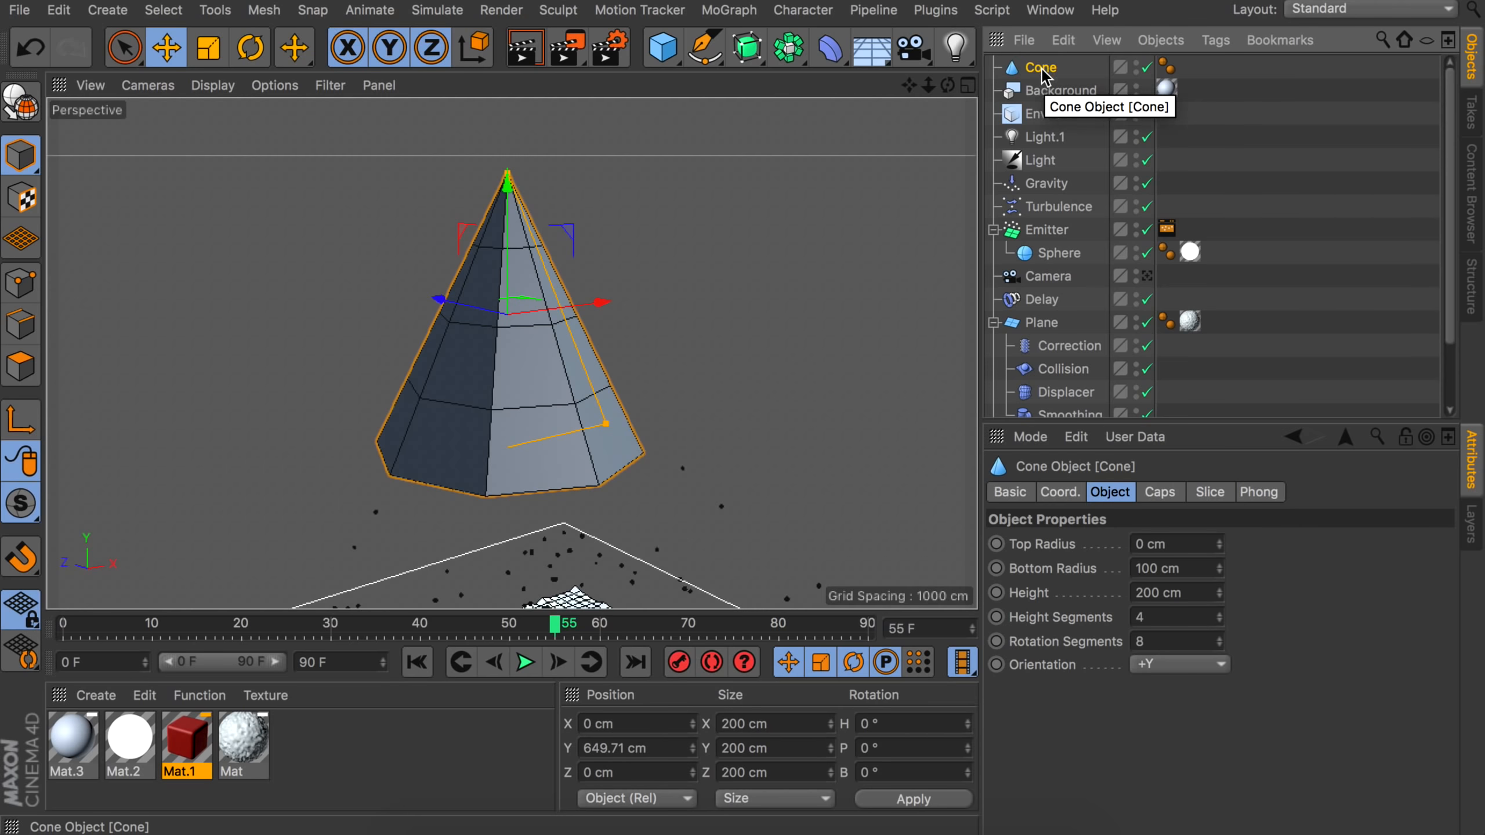
click(1158, 493)
click(1114, 545)
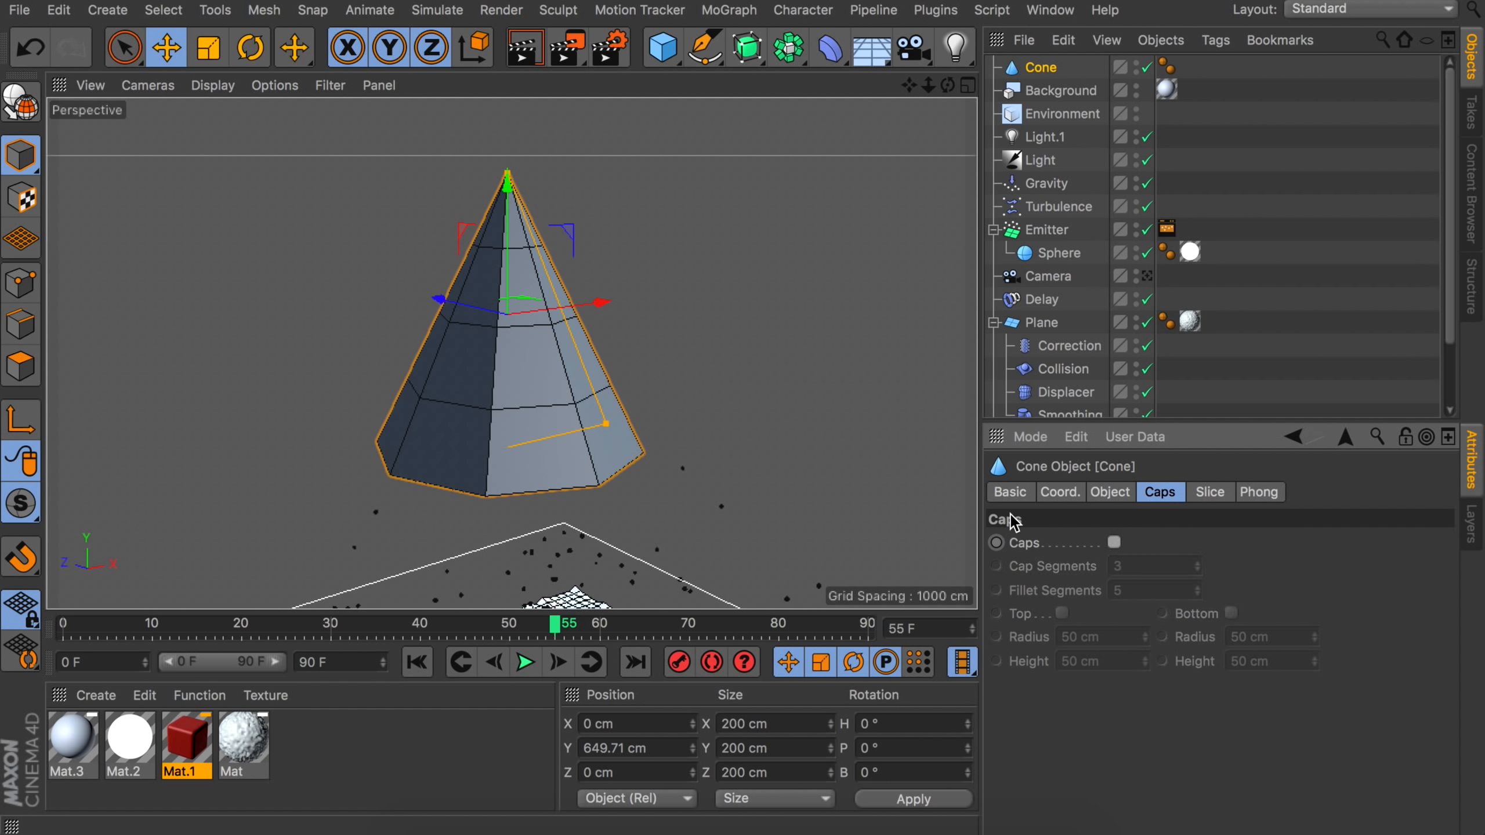
alt+drag(468, 416, 496, 264)
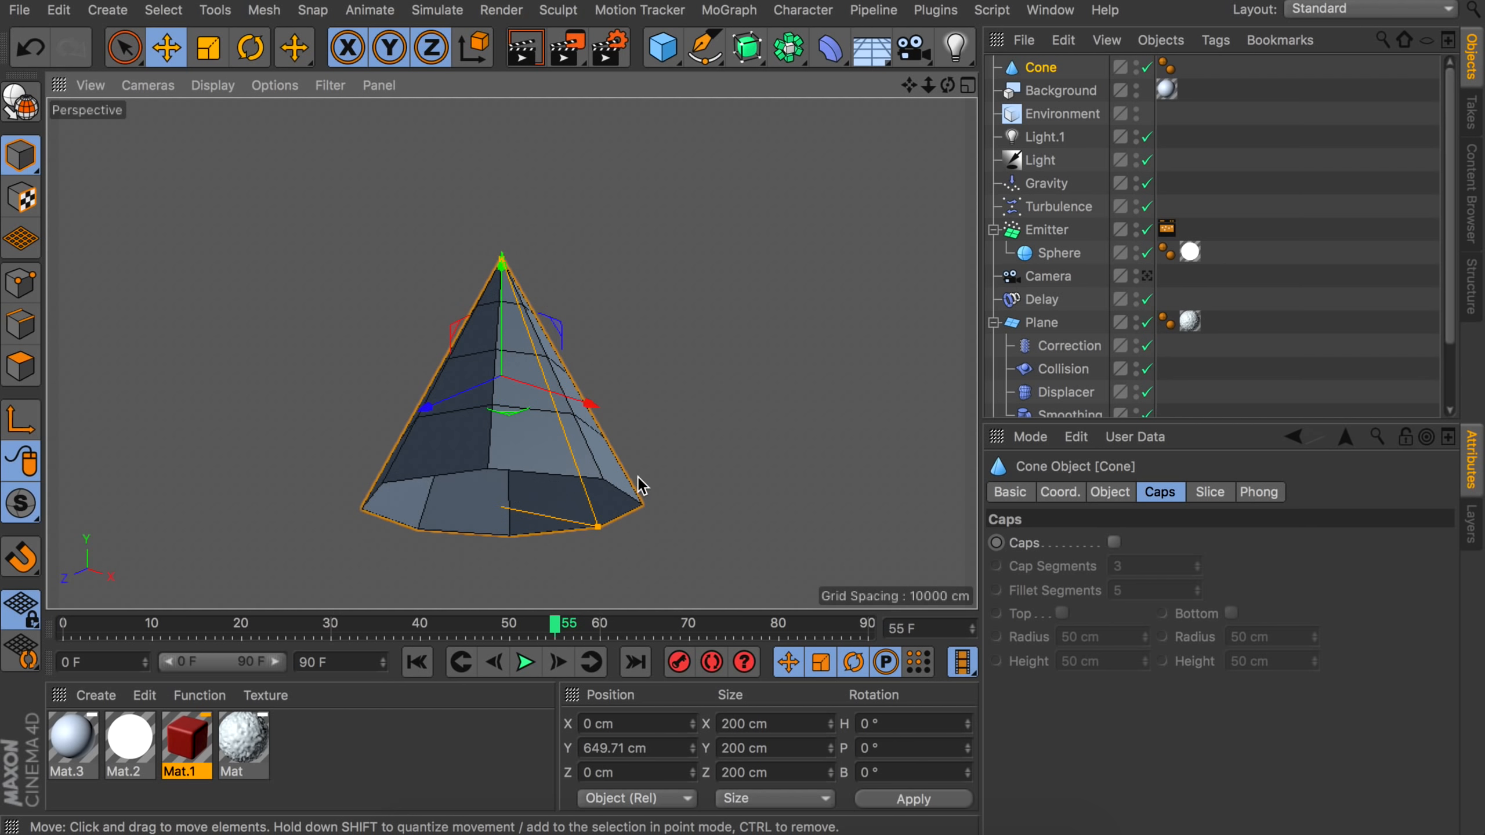
key(c)
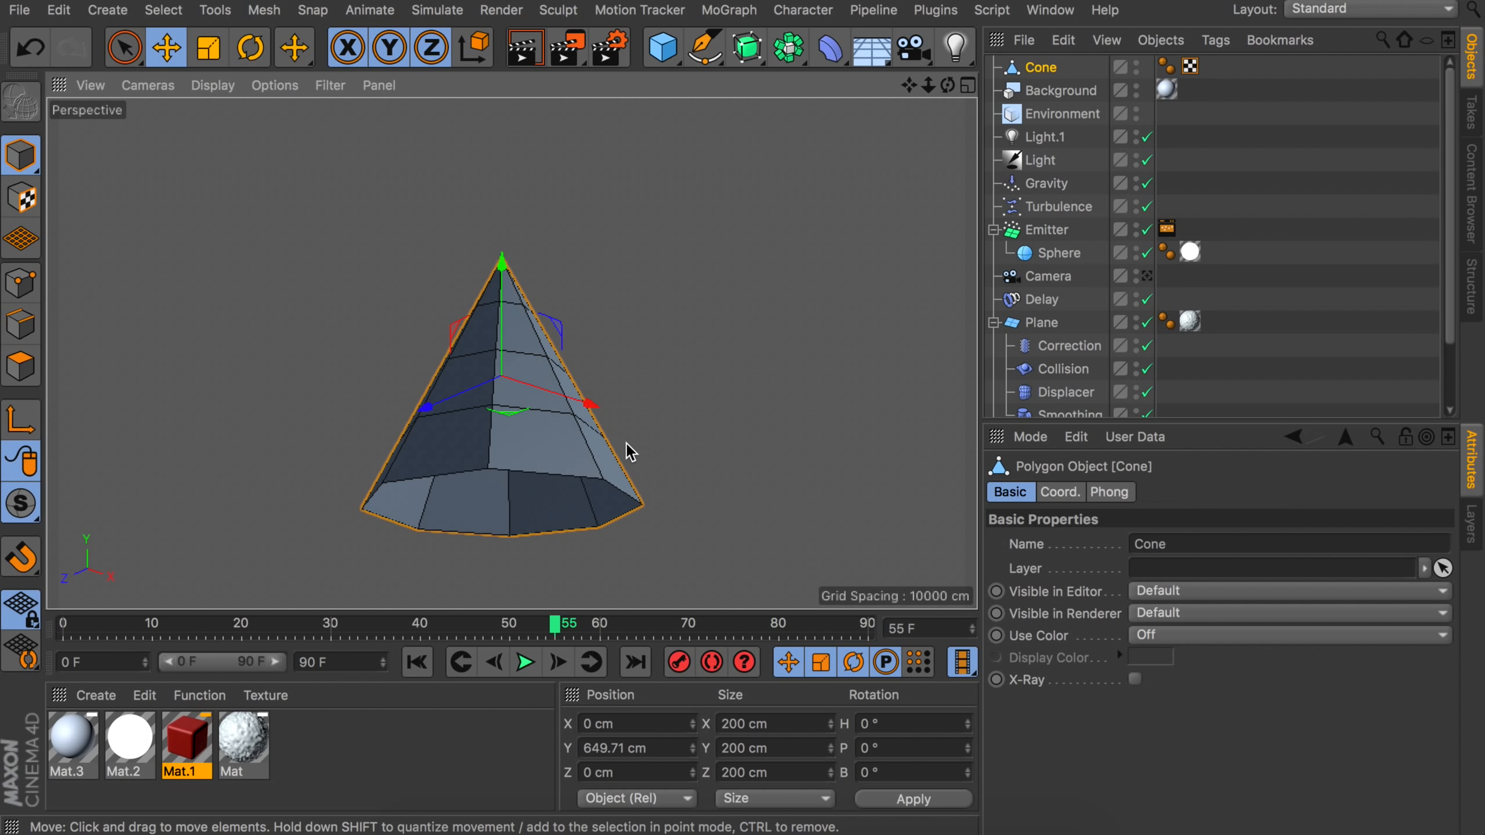
Using the Slide tool on the cone's points, slide every other base point up towards the ring above to form a jagged lower edge.
click(21, 284)
right_click(371, 344)
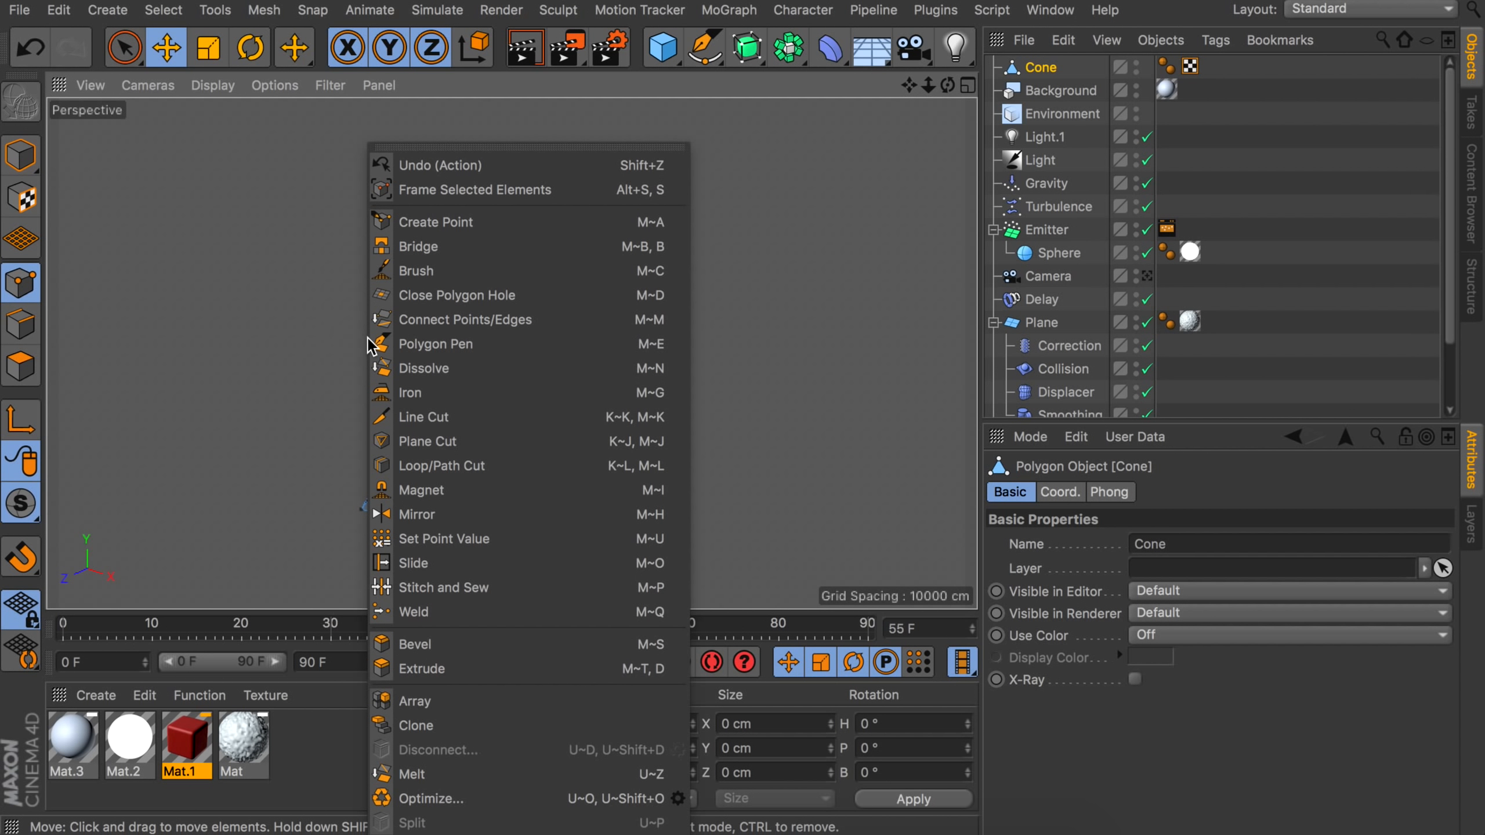
click(415, 563)
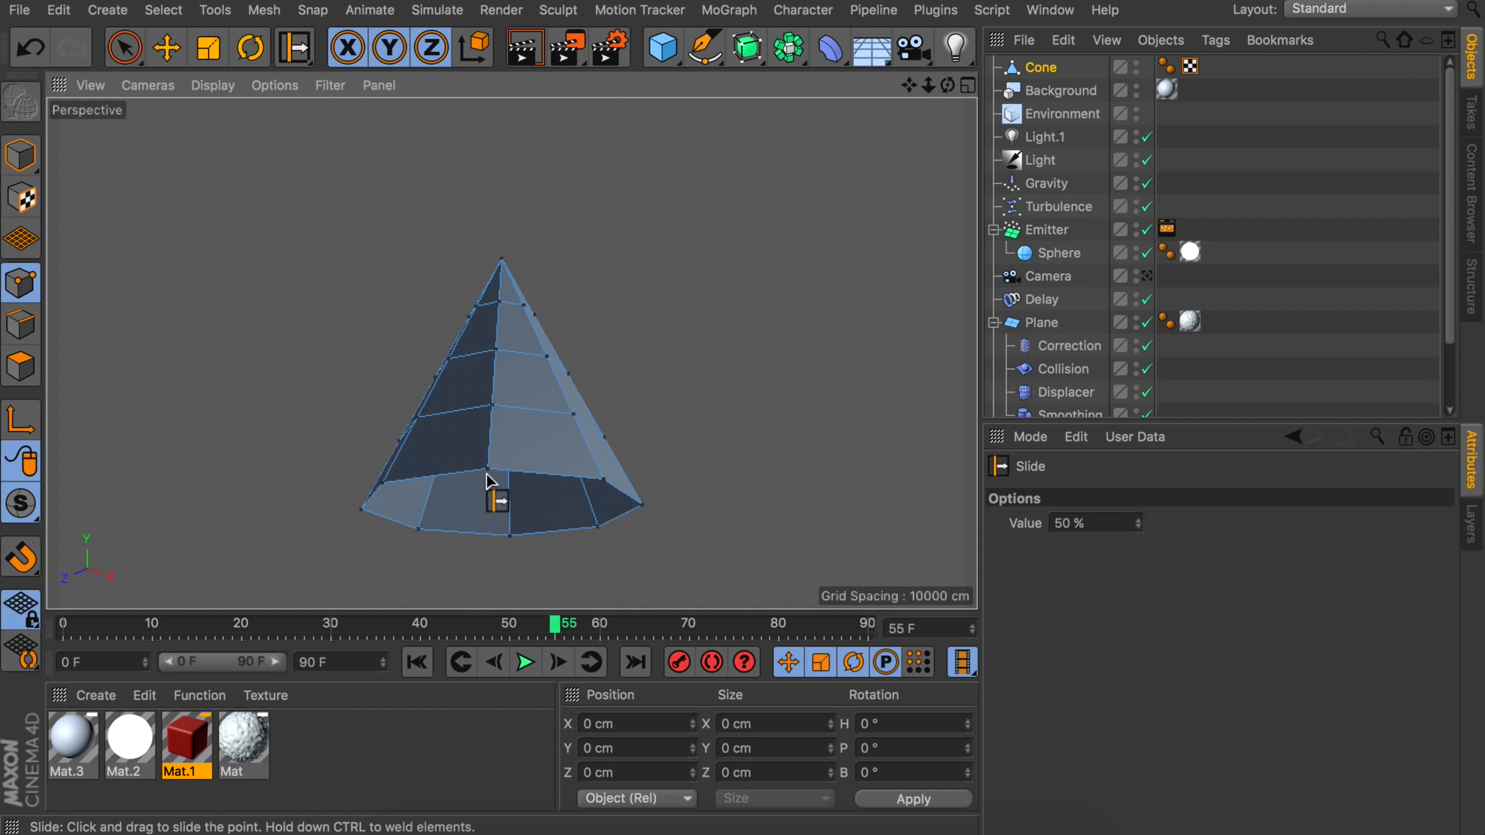
drag(489, 476, 488, 474)
drag(495, 412, 585, 453)
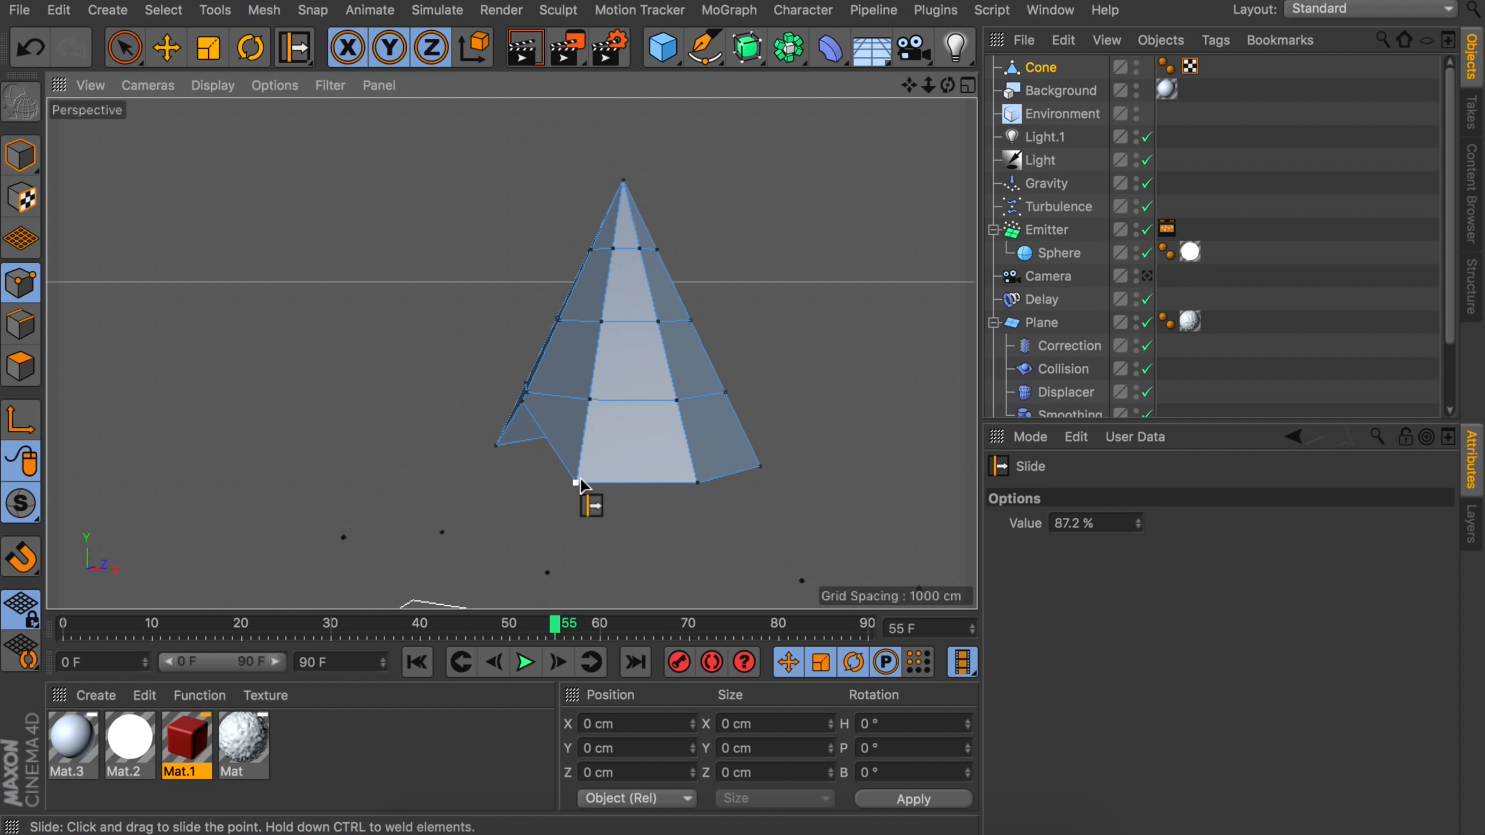
drag(695, 480, 420, 410)
drag(843, 465, 818, 406)
alt+drag(696, 444, 705, 328)
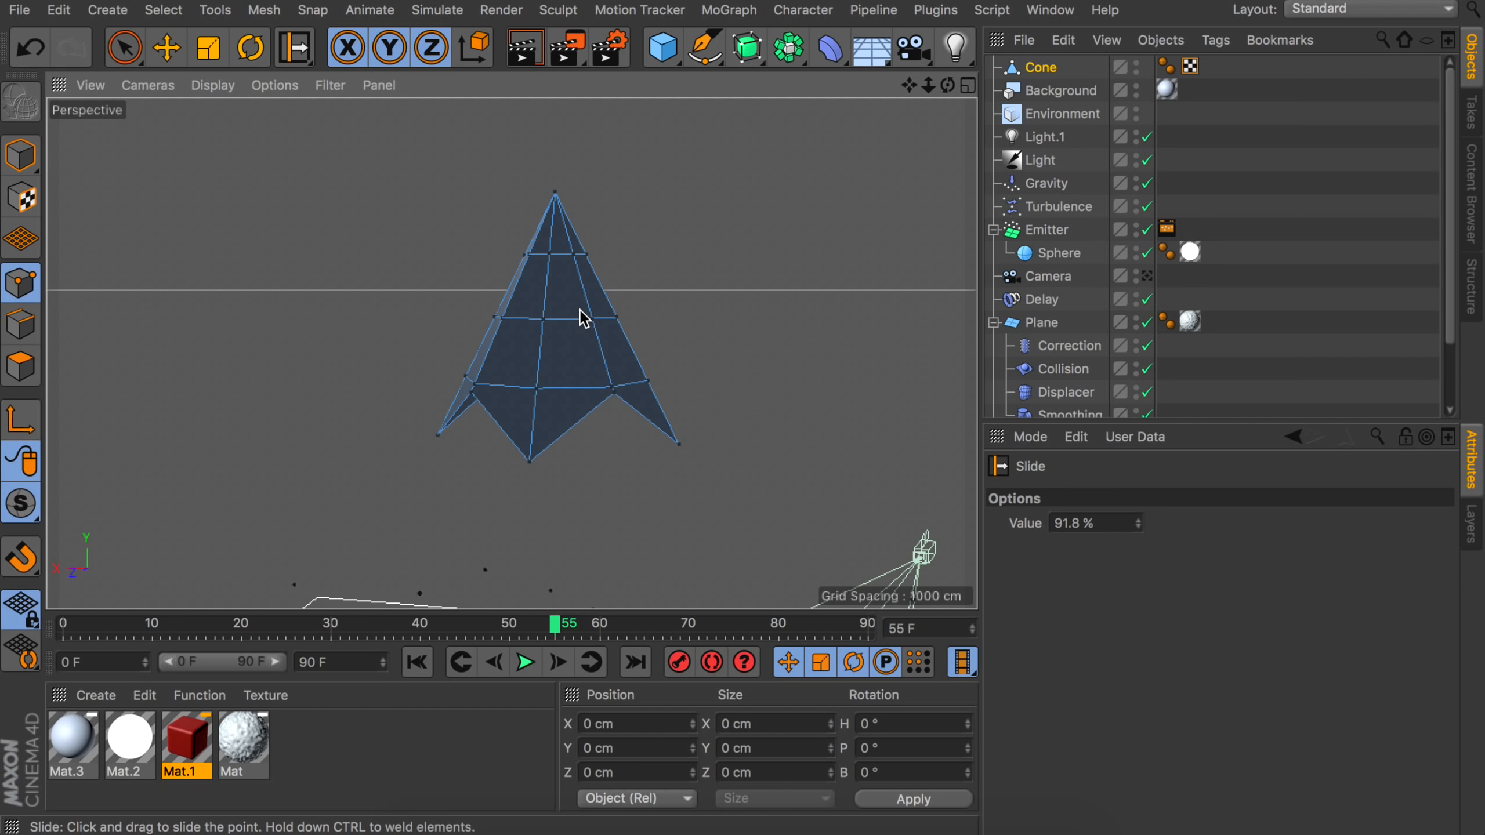
Add a MoGraph Cloner with the Cone as its child and raise the Cloner to about 739 cm in Y.
click(730, 10)
click(754, 271)
drag(1060, 92, 1045, 73)
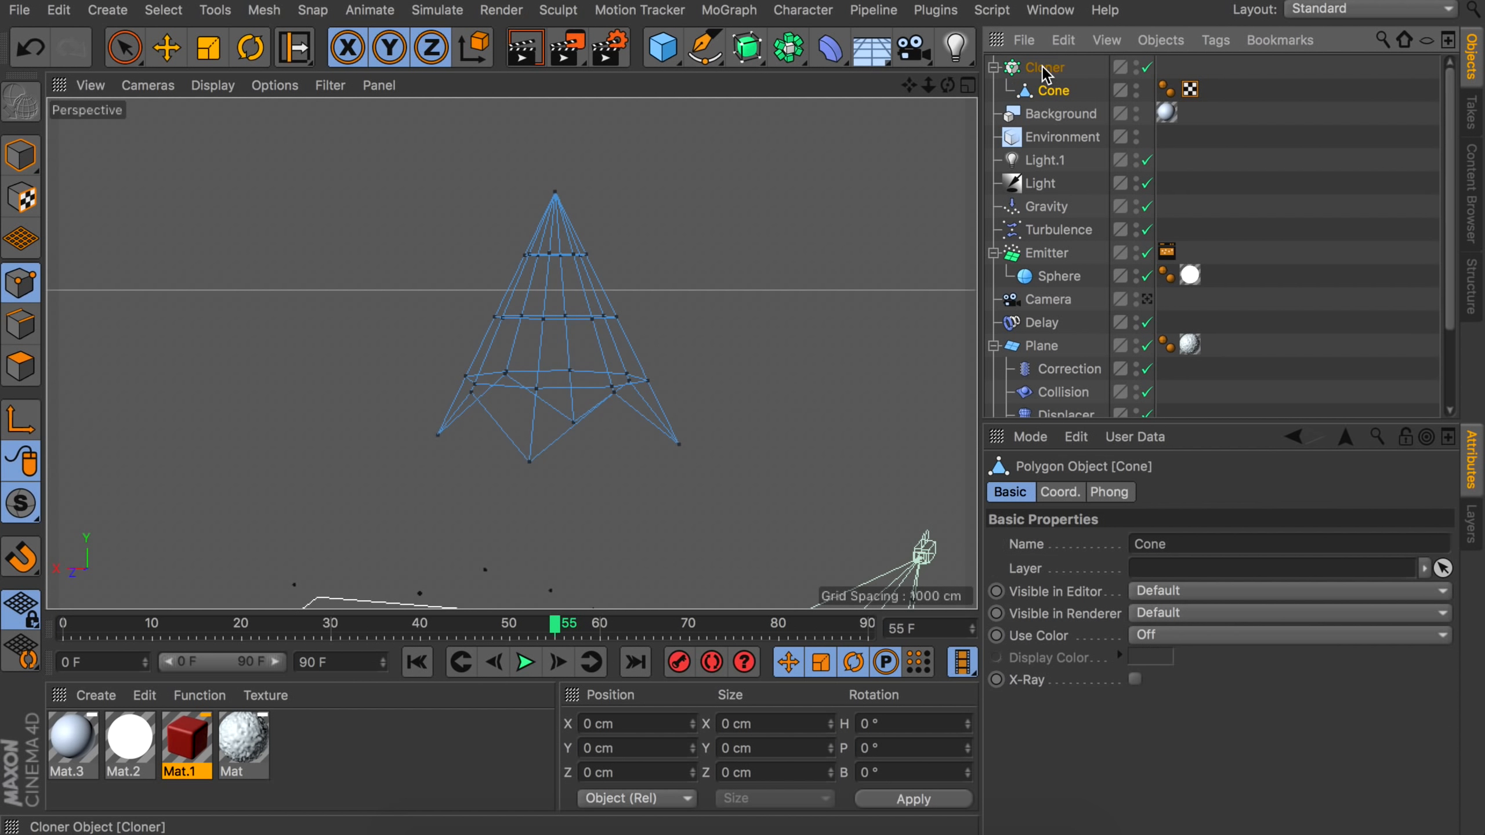
click(19, 155)
key(e)
click(1045, 68)
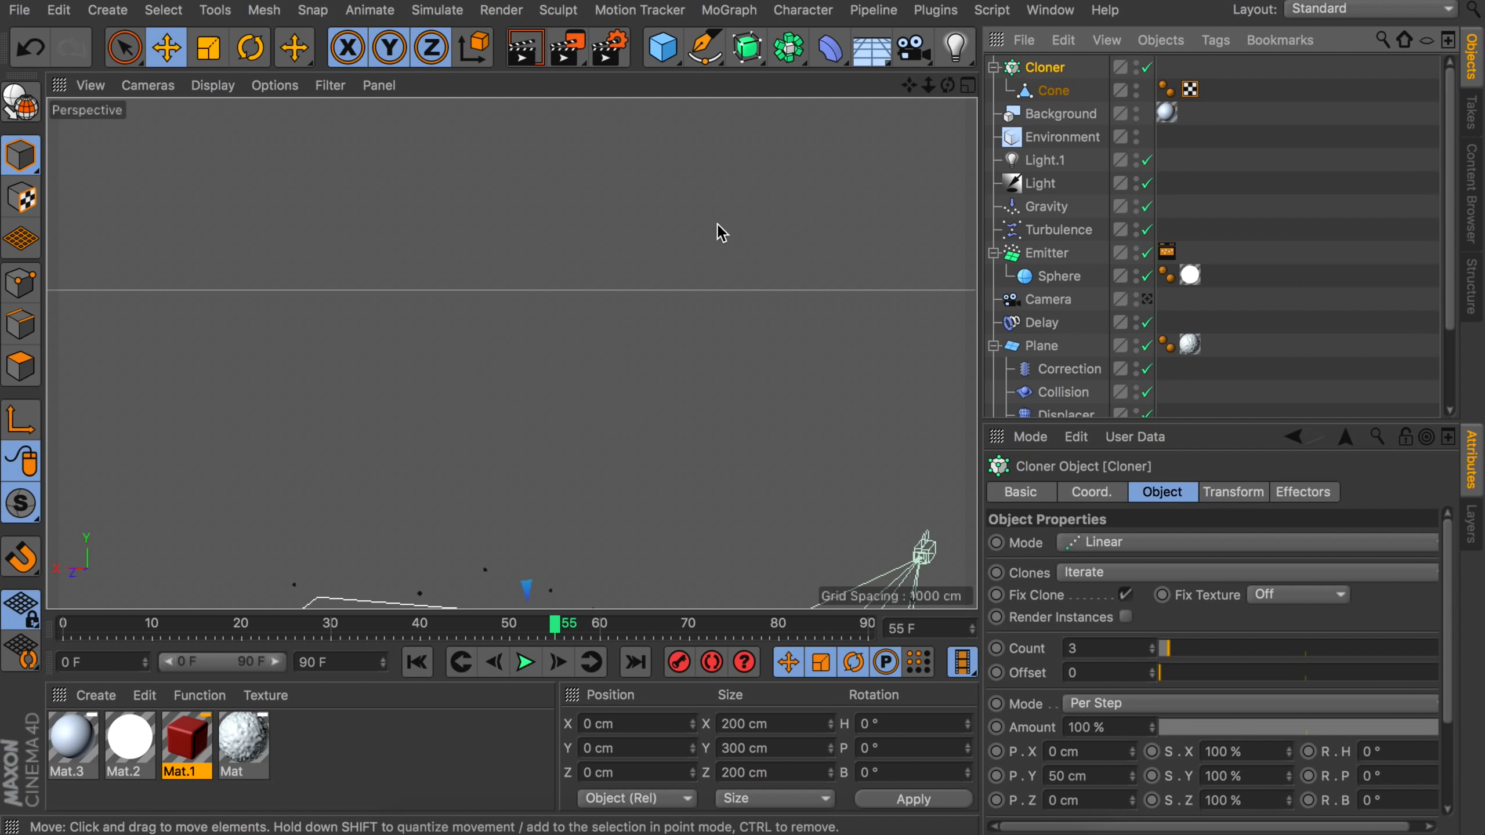
scroll(654, 411, up, 5)
drag(650, 416, 643, 413)
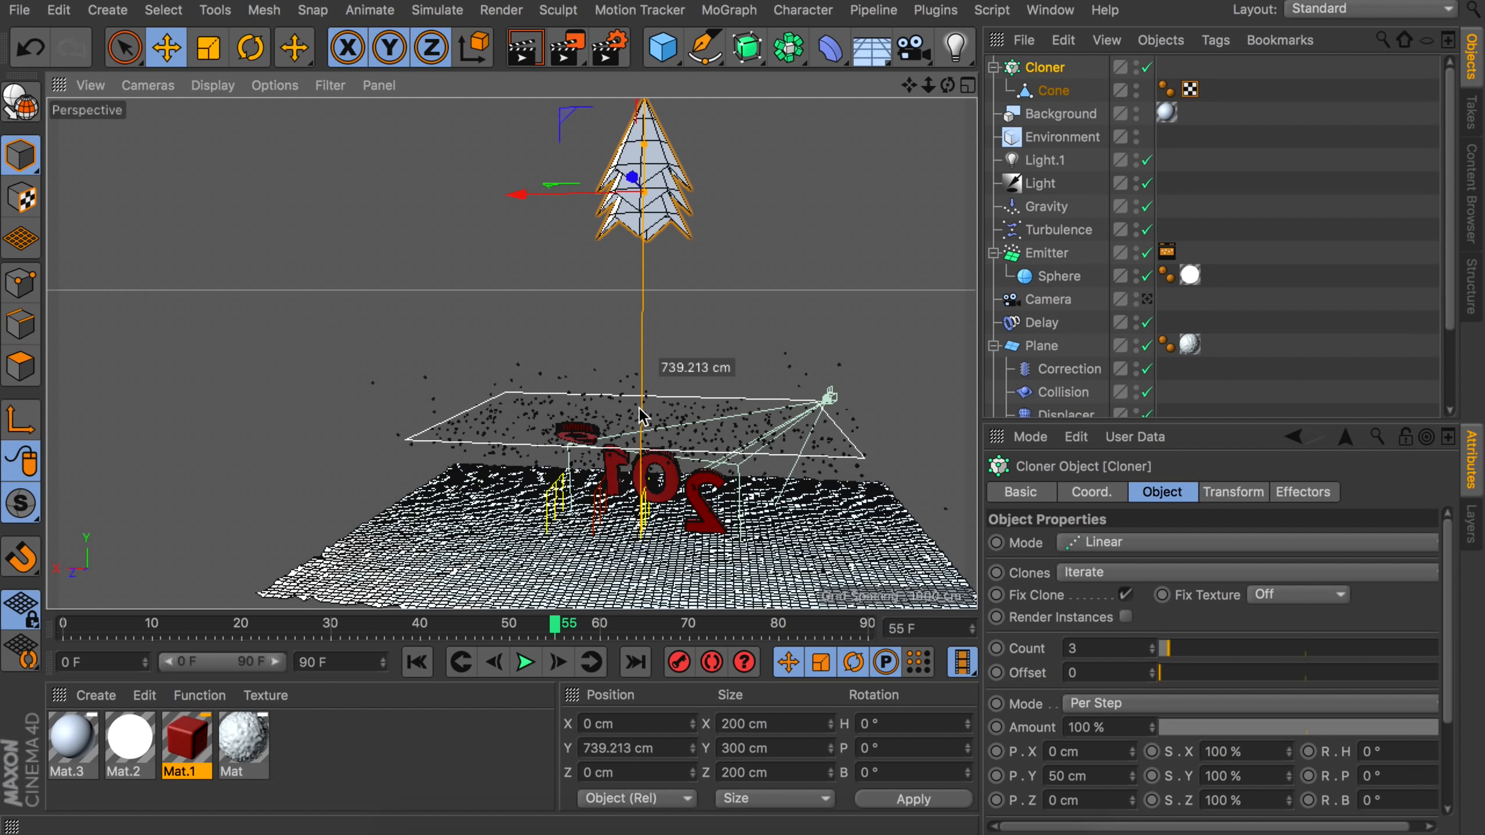
alt+middle_drag(643, 412, 587, 605)
scroll(630, 293, up, 4)
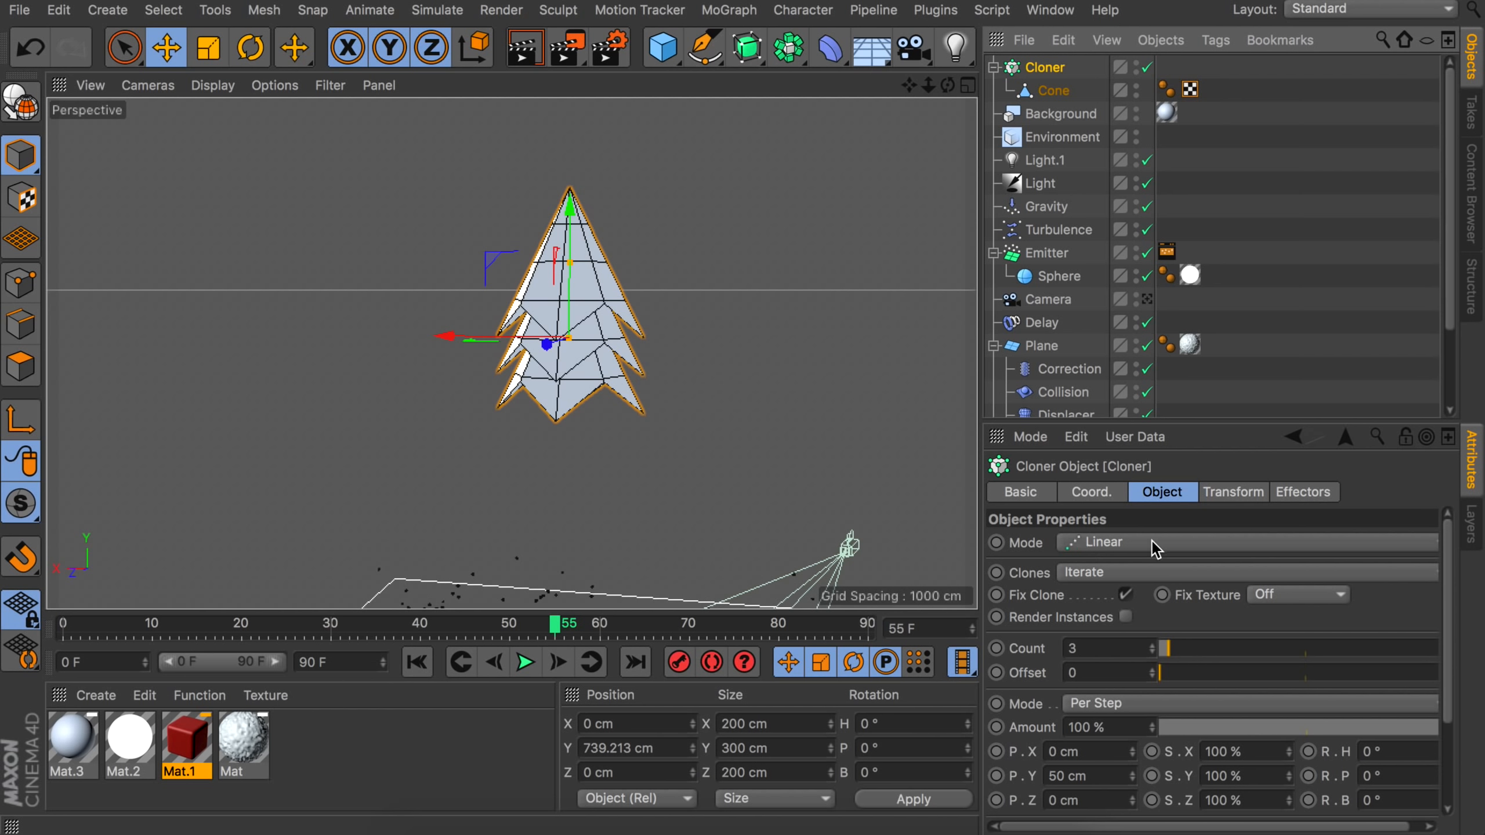
Set the linear Cloner's Count to 5 and its per-step Y position to -50 cm.
double_click(1120, 648)
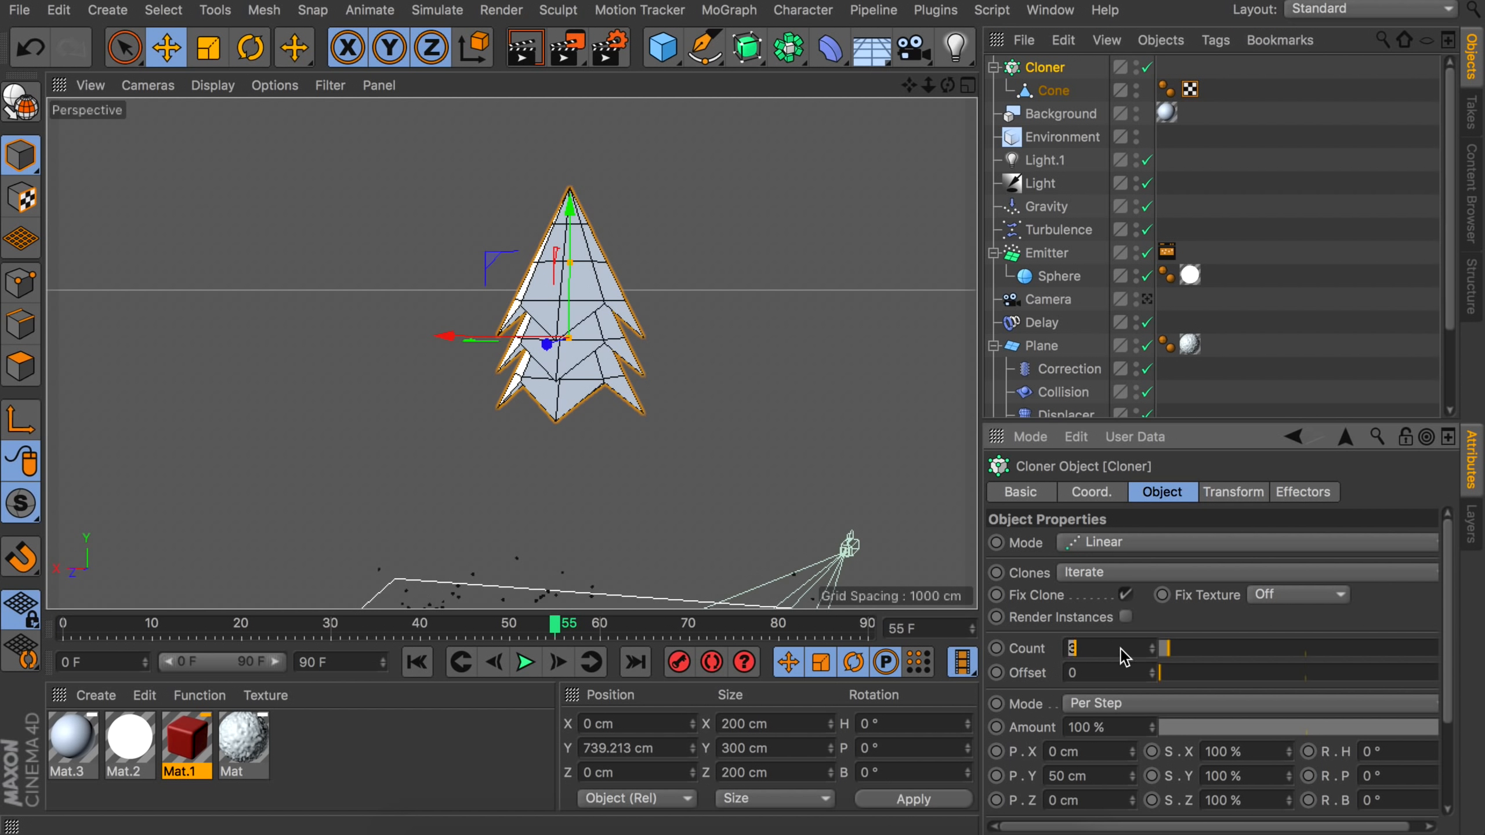
key(Return)
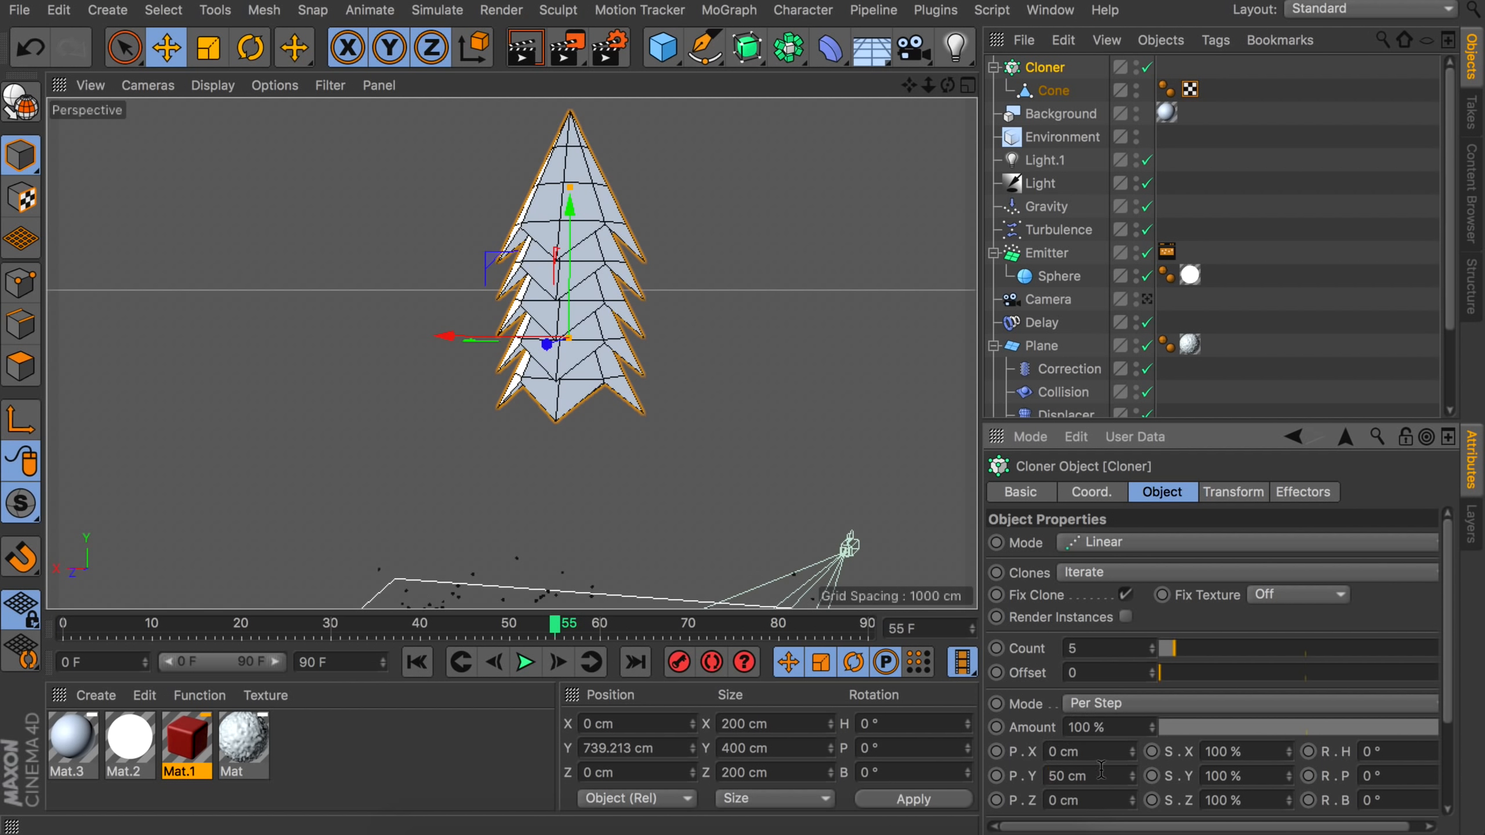
text(-)
key(Return)
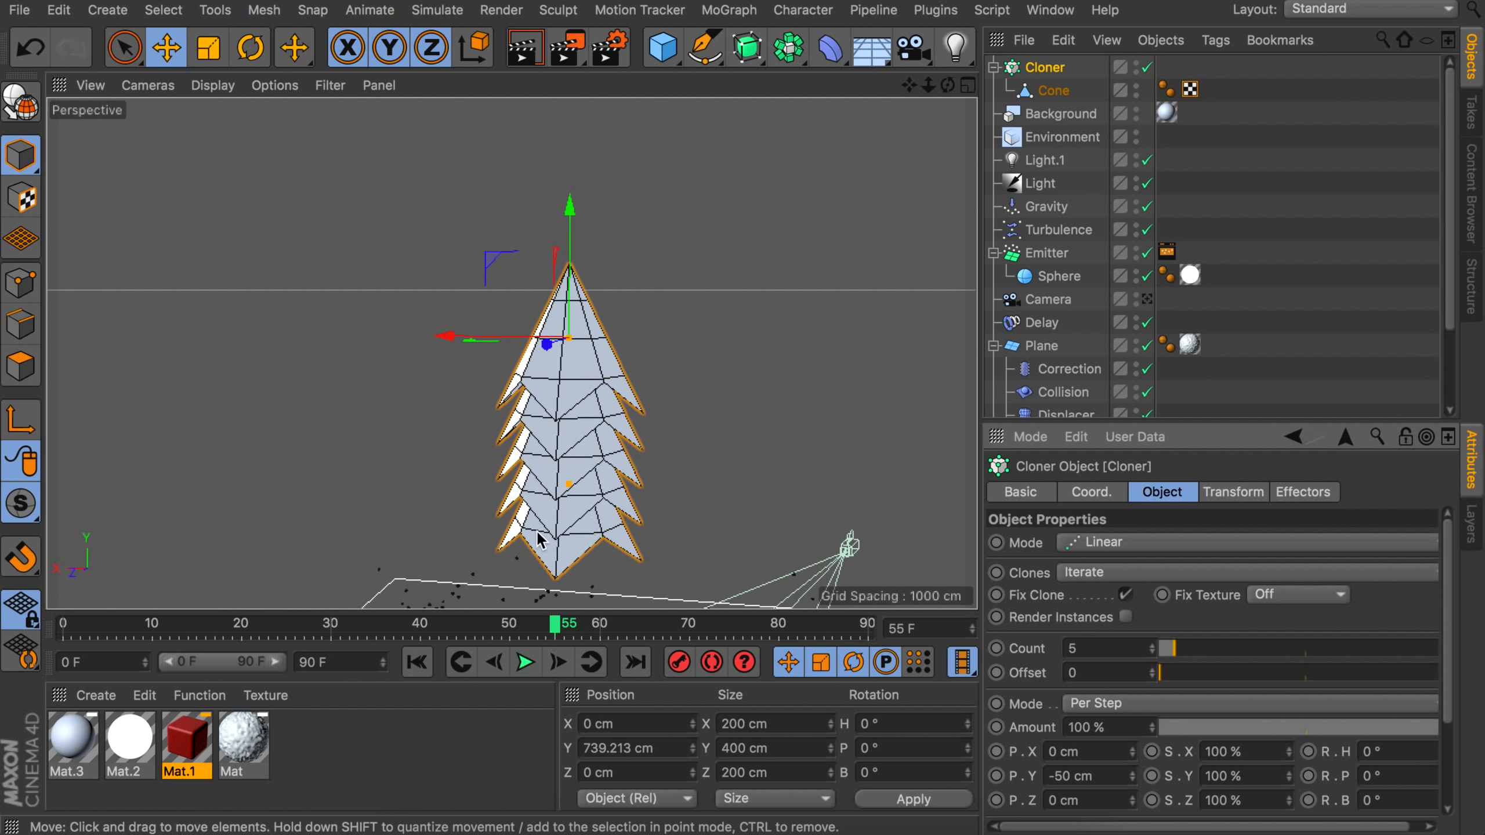
Set the Cloner's per-step X and Z scale to 120 % so the tiers widen downwards.
double_click(1223, 749)
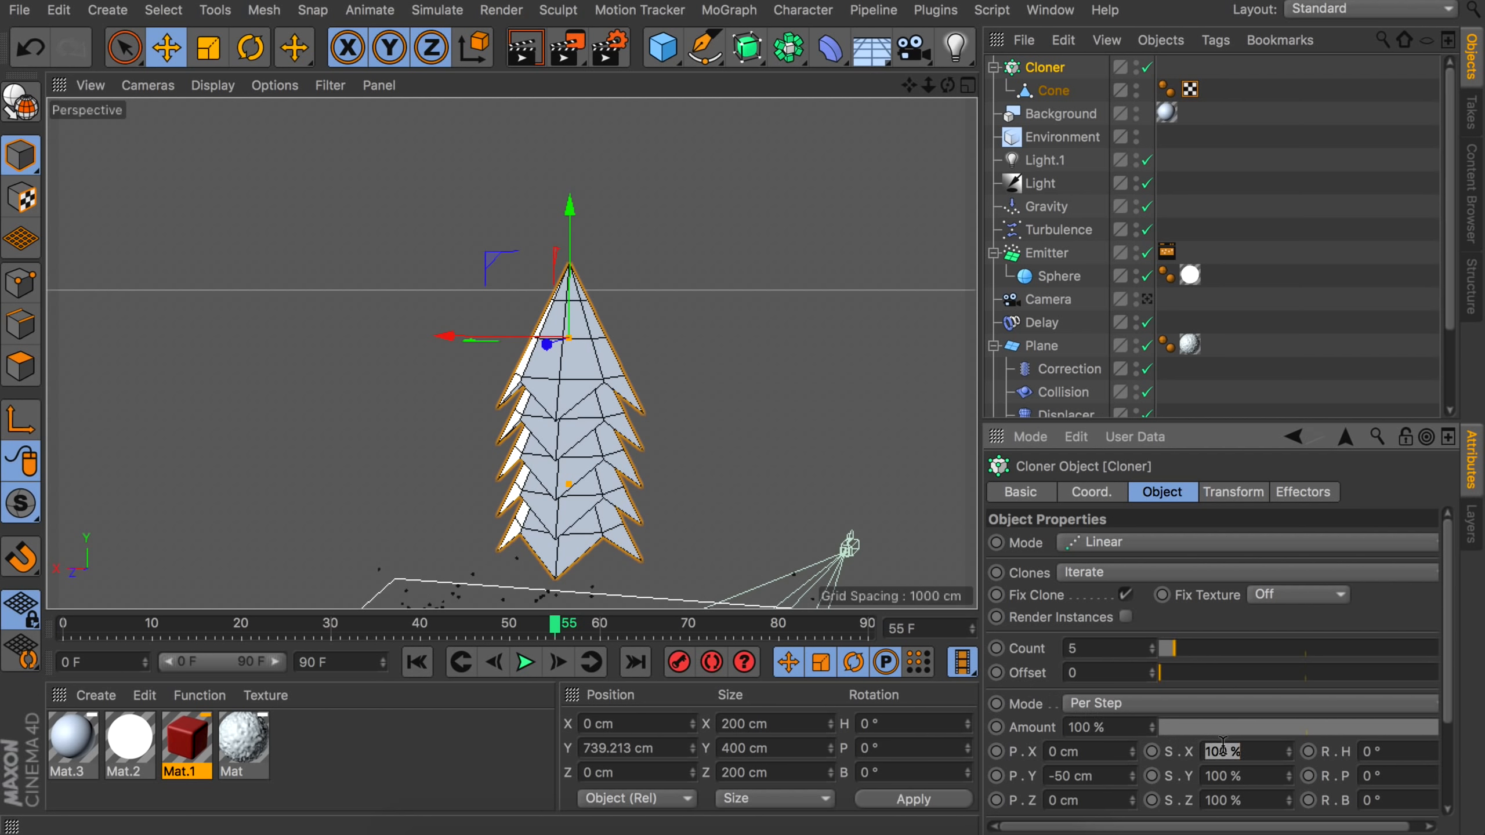
text(120)
key(Tab)
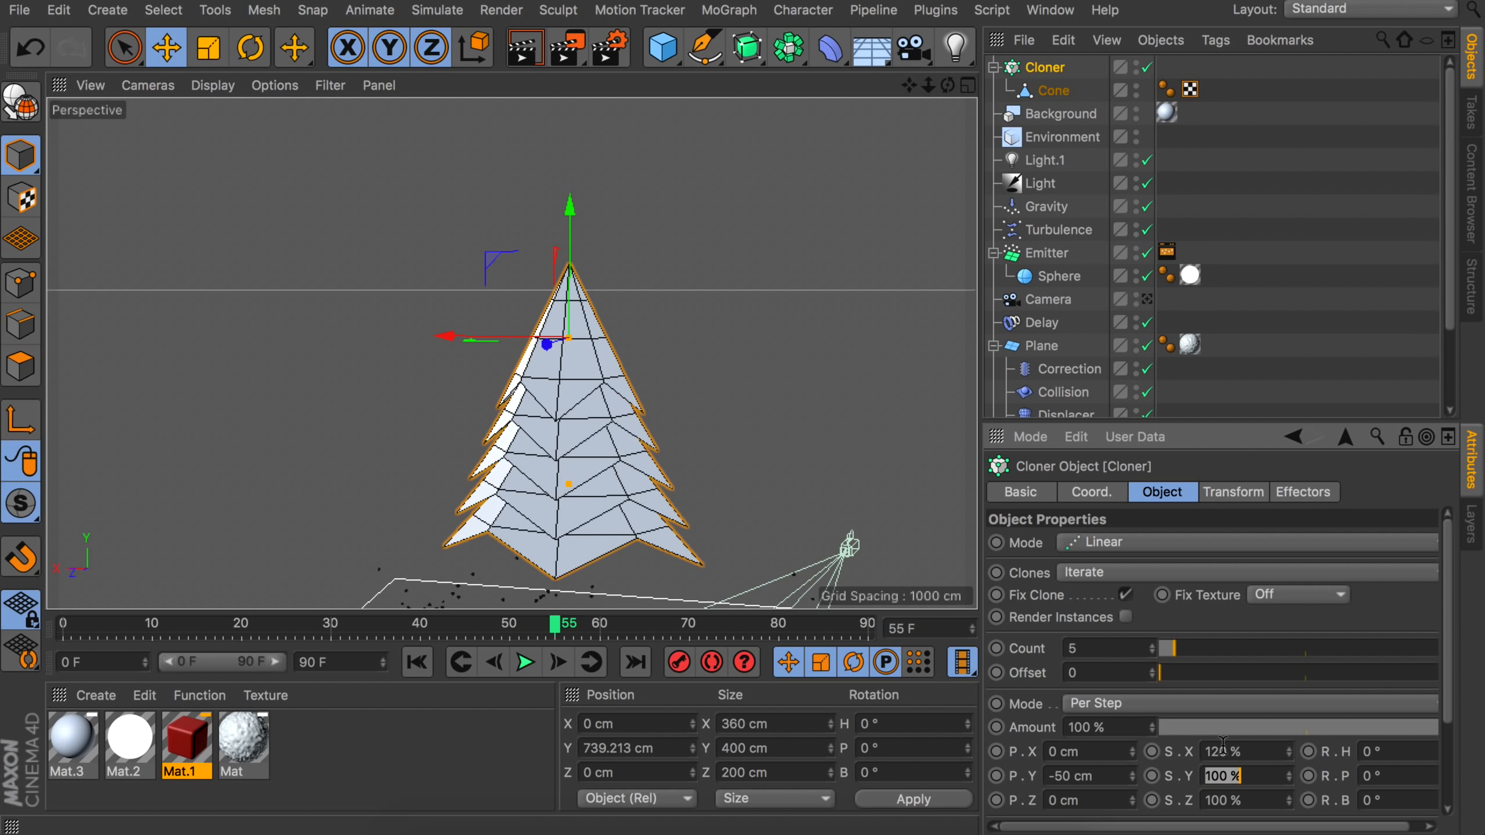
key(Tab)
text(120)
key(Return)
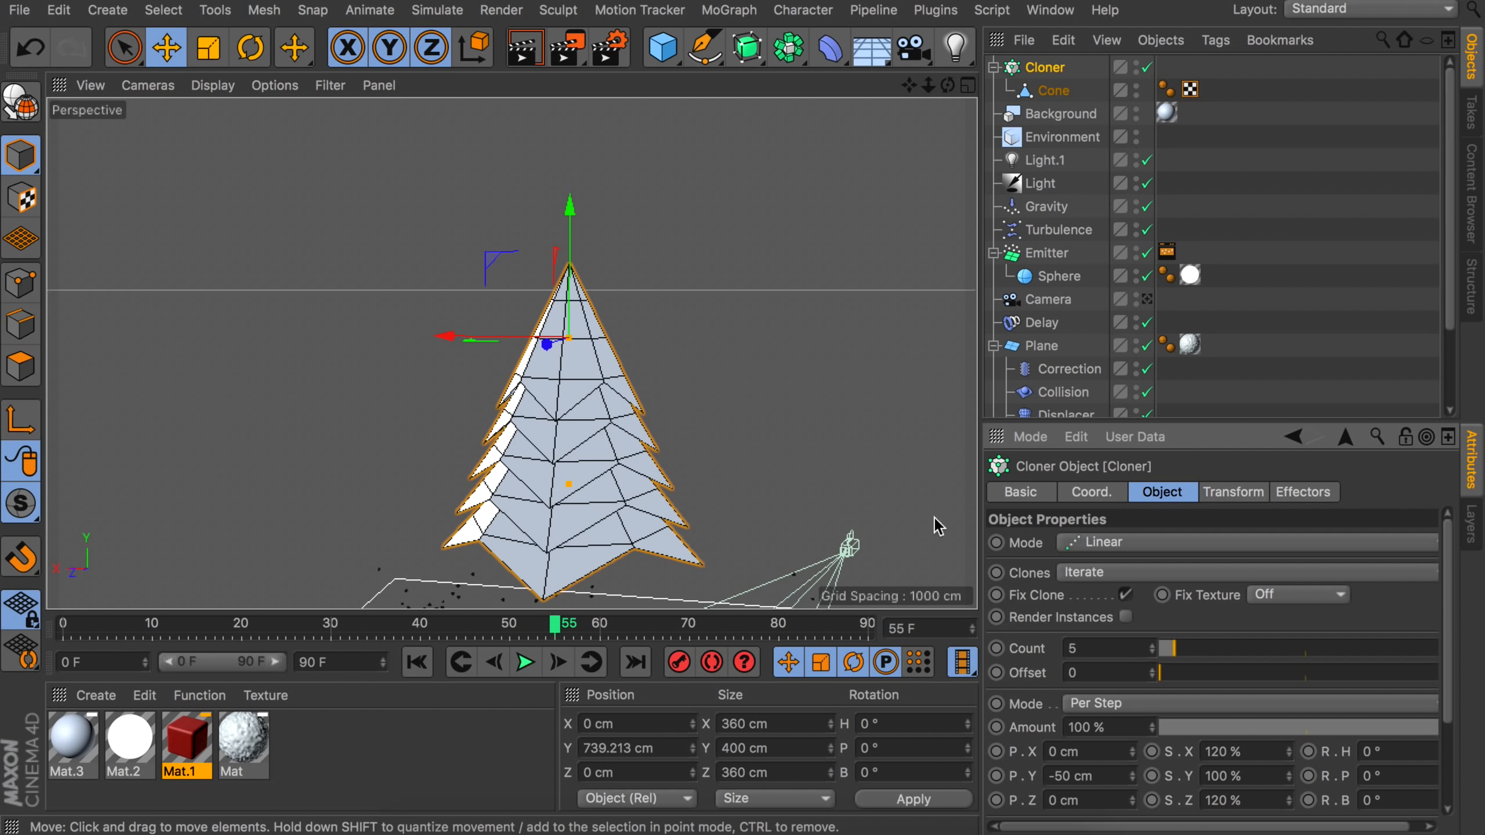
Set the Cloner's per-step heading rotation to 10° and inspect the twisted tiers from another angle.
click(1408, 752)
text(10)
key(Return)
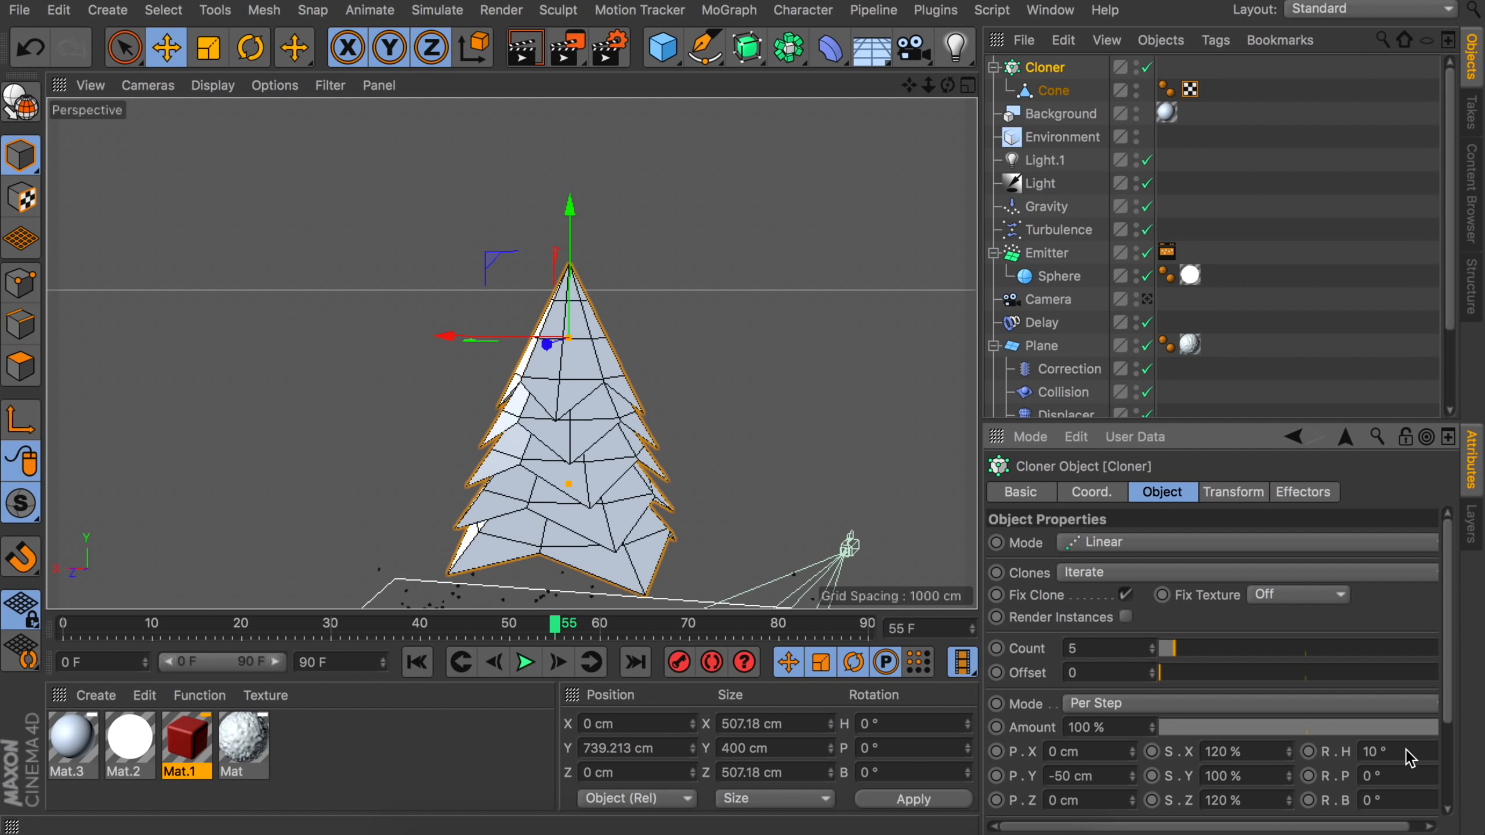
mouse_move(577, 411)
alt+mouse_down()
mouse_move(718, 410)
mouse_move(515, 474)
mouse_move(514, 398)
alt+mouse_up()
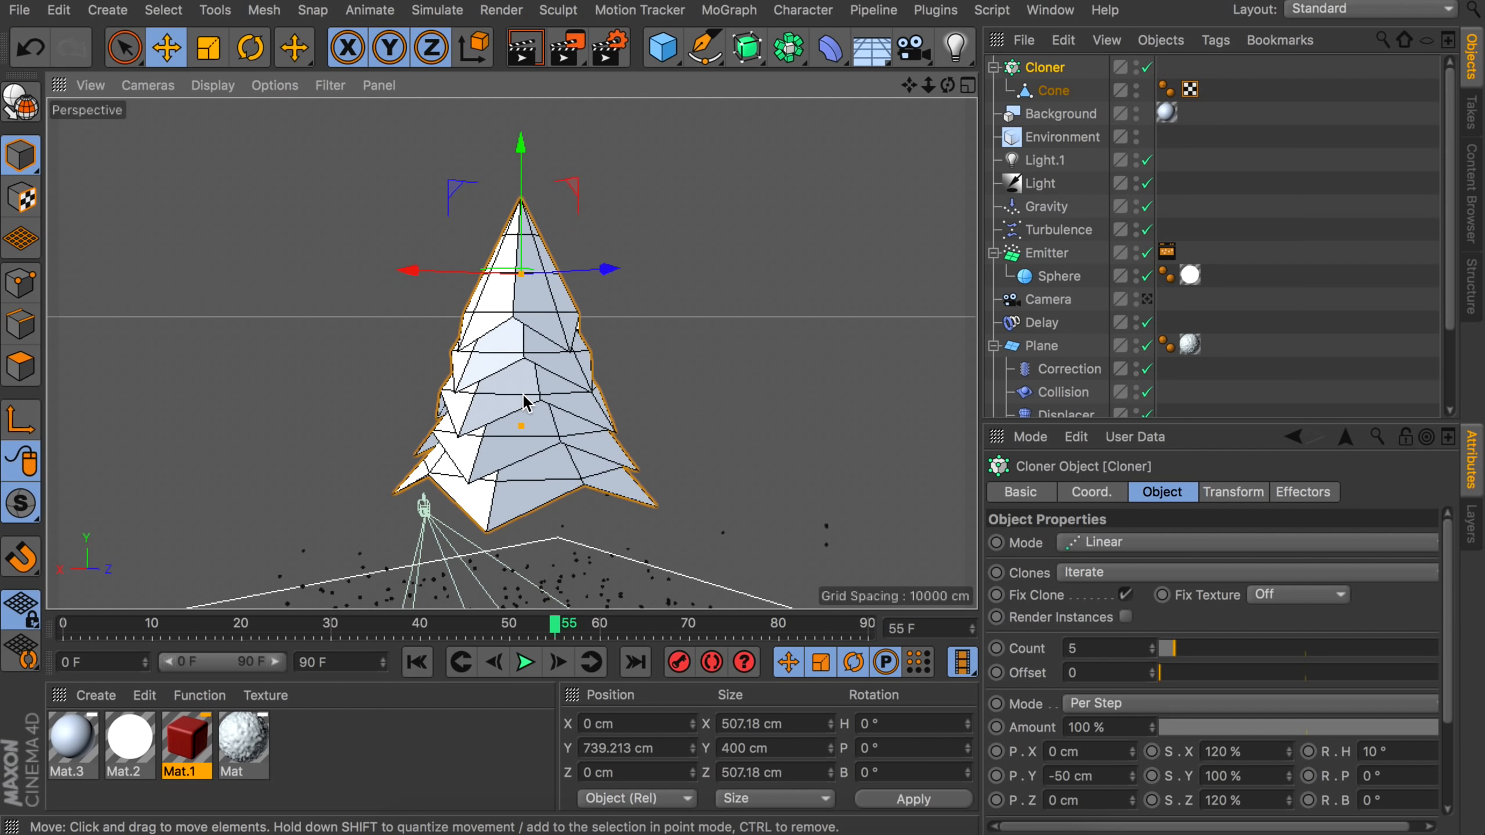
Add a Taper deformer and group it with the Cloner under a Null.
click(830, 47)
click(747, 97)
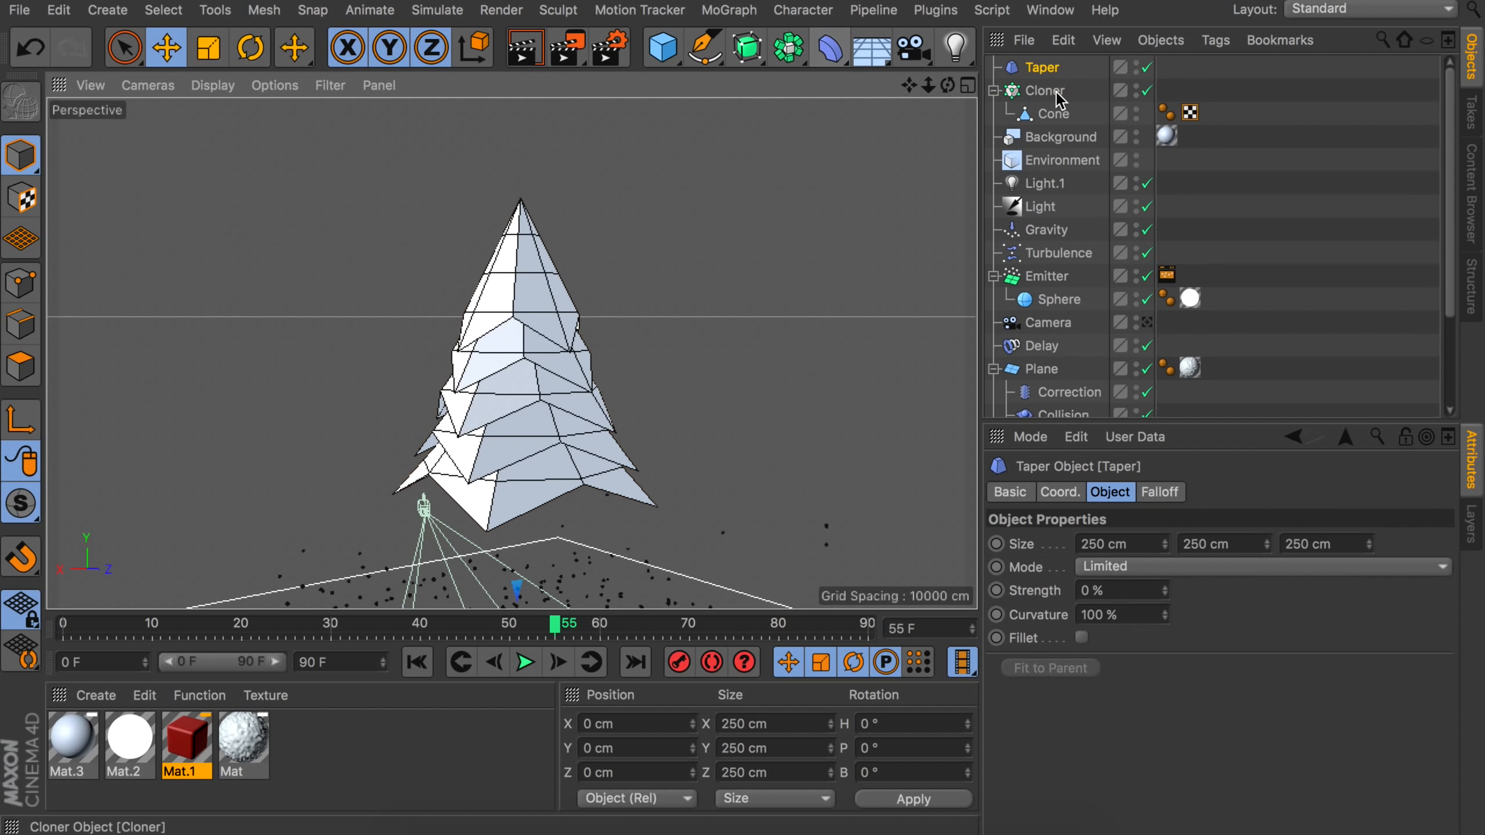
ctrl+click(1059, 93)
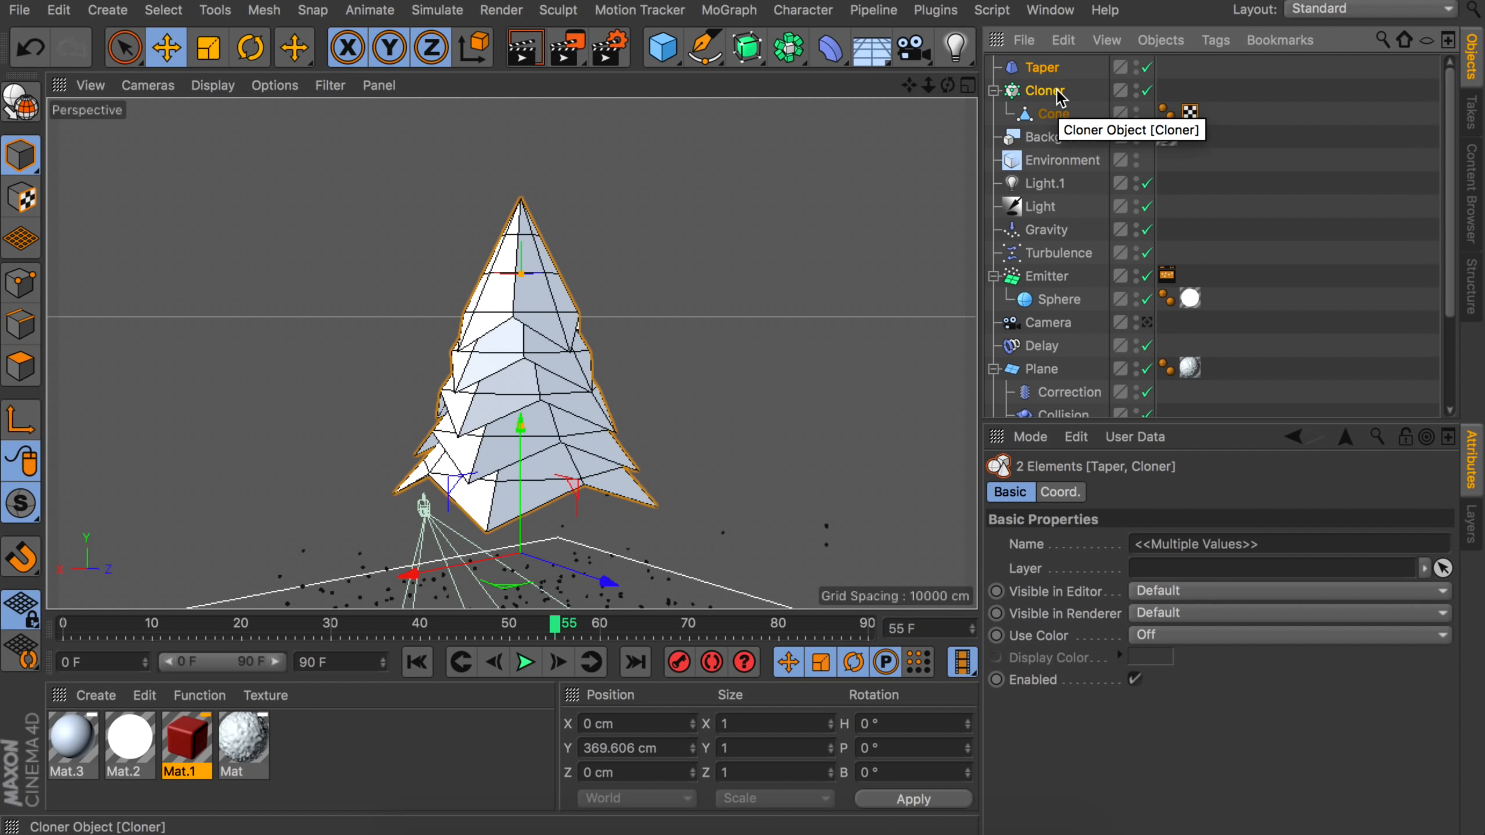
key(alt+g)
click(993, 67)
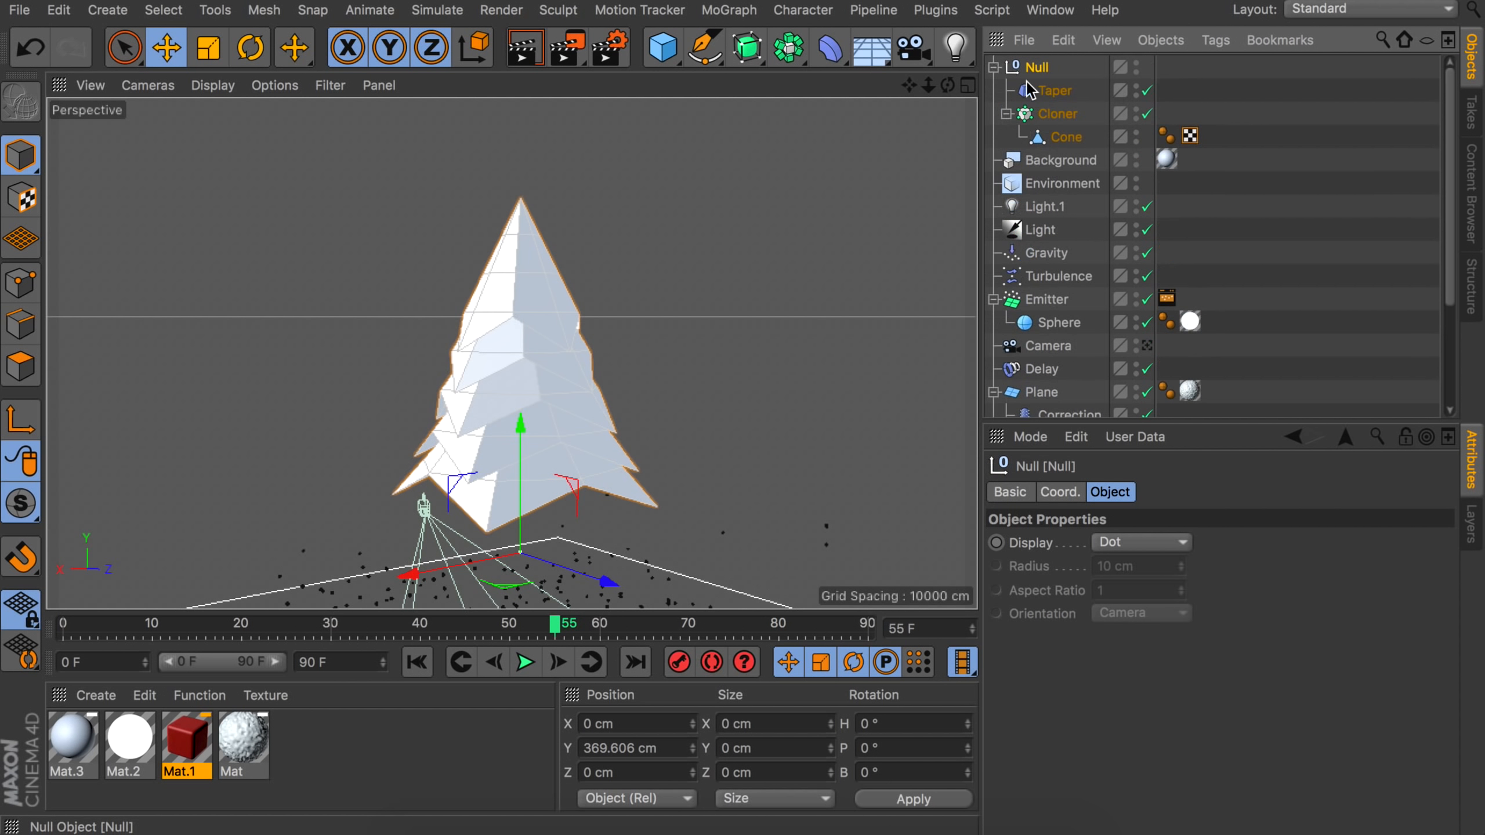
Raise the Taper deformer to enclose the tree and set its Y size to 446 cm.
click(1056, 94)
scroll(546, 316, down, 2)
drag(535, 452, 535, 211)
scroll(574, 167, up, 2)
alt+middle_drag(573, 166, 559, 211)
alt+drag(559, 211, 518, 375)
mouse_move(1268, 545)
mouse_down()
mouse_move(1268, 498)
mouse_move(1266, 559)
mouse_up()
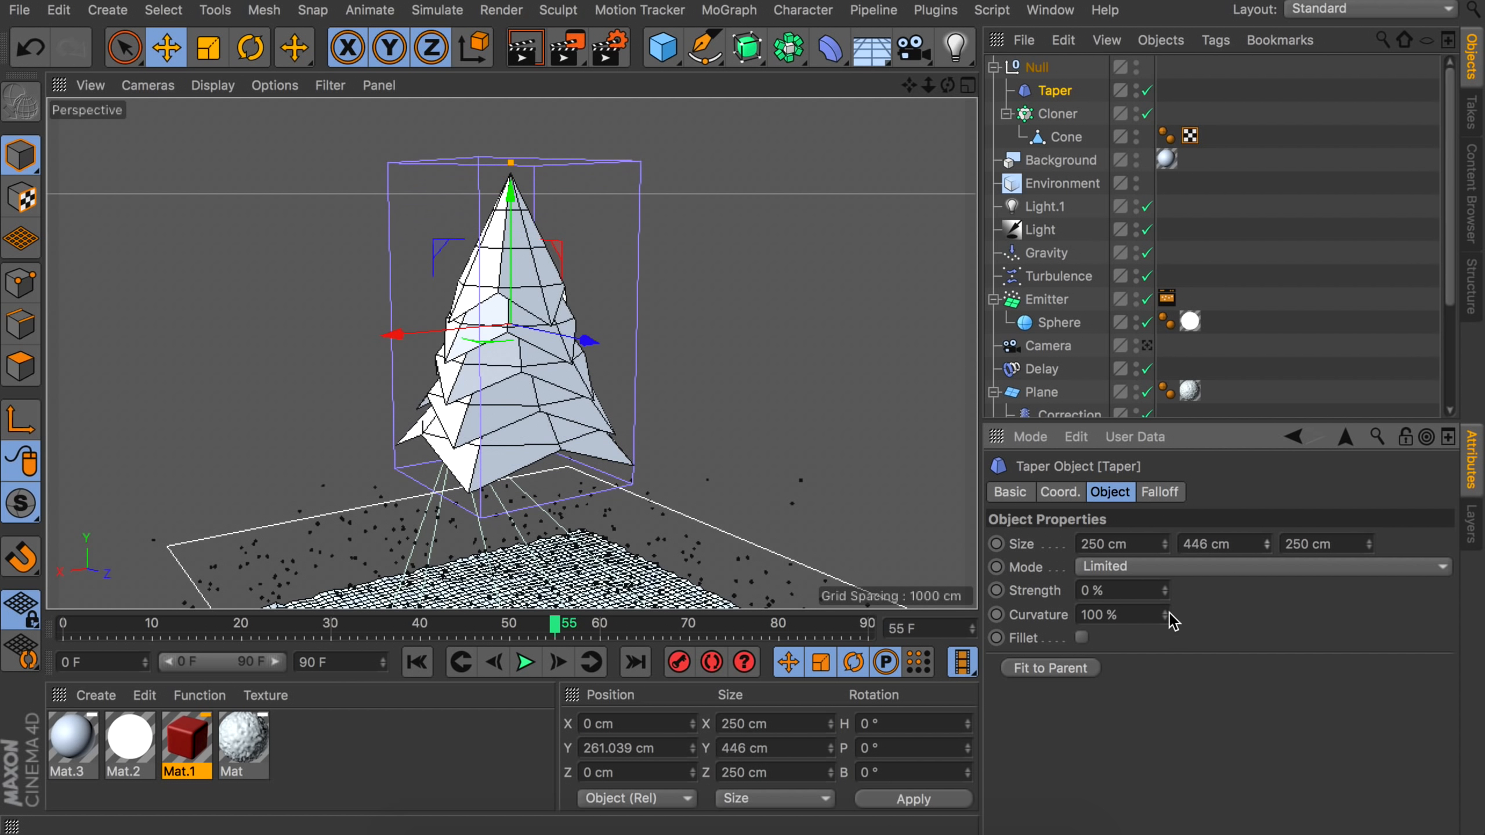
Set the Taper's Strength to 73 % and Curvature to 38 %, then deselect it.
drag(1165, 592, 1165, 555)
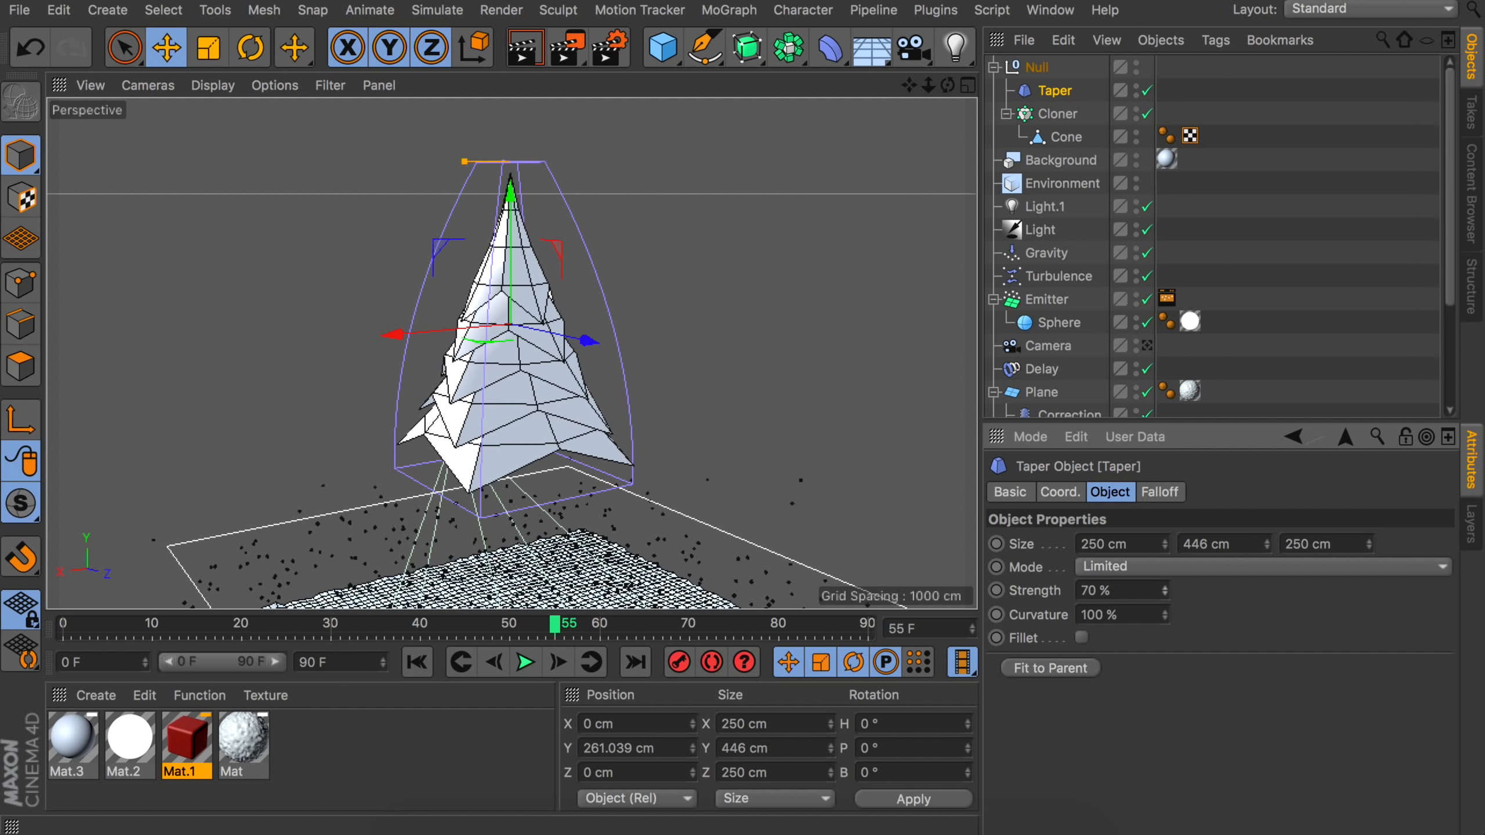
mouse_move(1166, 616)
mouse_down()
mouse_move(1165, 641)
mouse_move(1164, 617)
mouse_up()
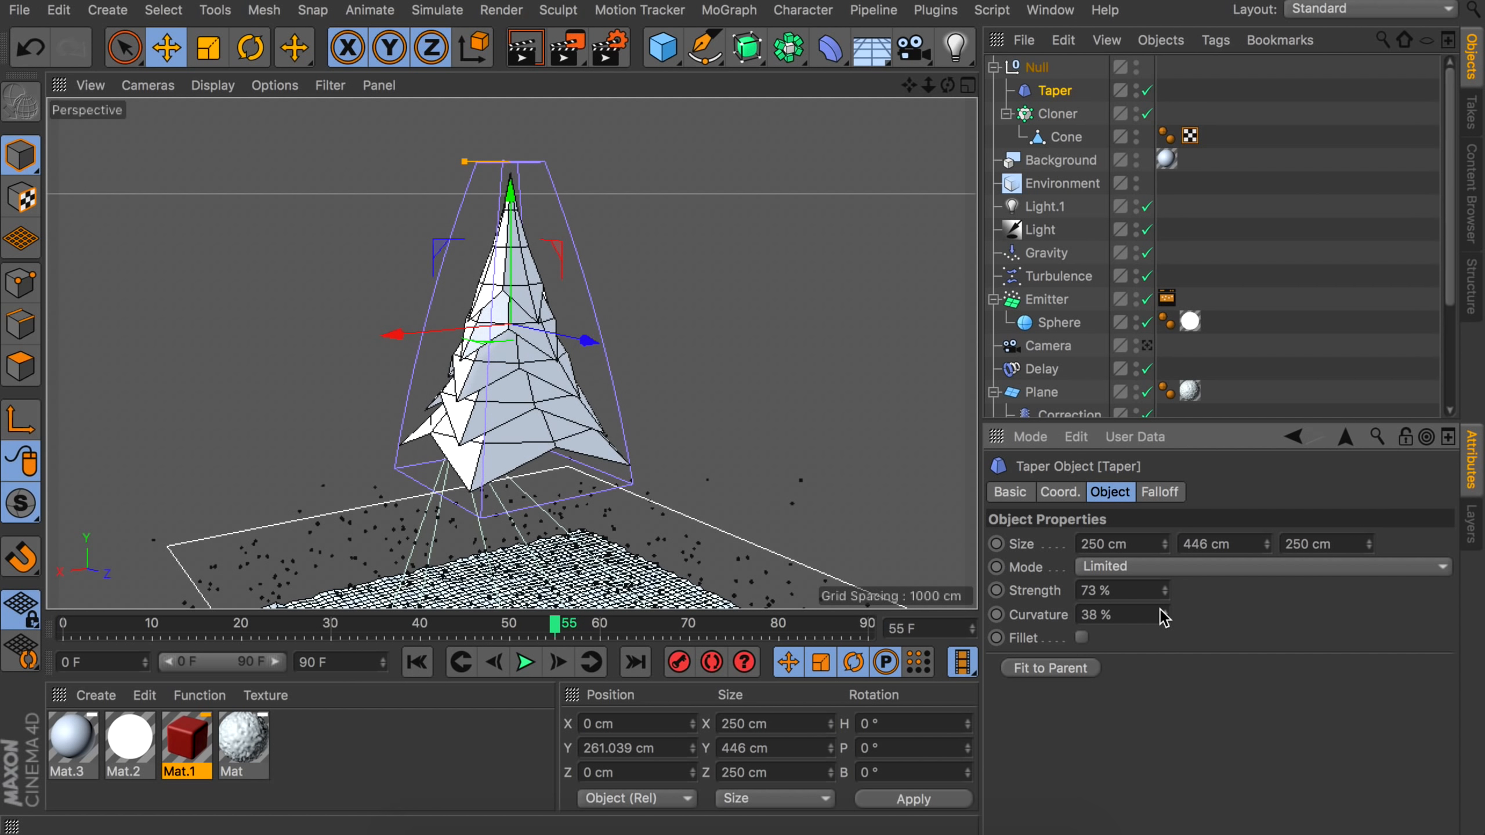
click(1254, 150)
alt+drag(555, 337, 527, 292)
Add a Cylinder as the trunk beneath the tree, raised to about 496 cm in Y and narrowed to about 31 cm in diameter.
drag(677, 51, 1110, 87)
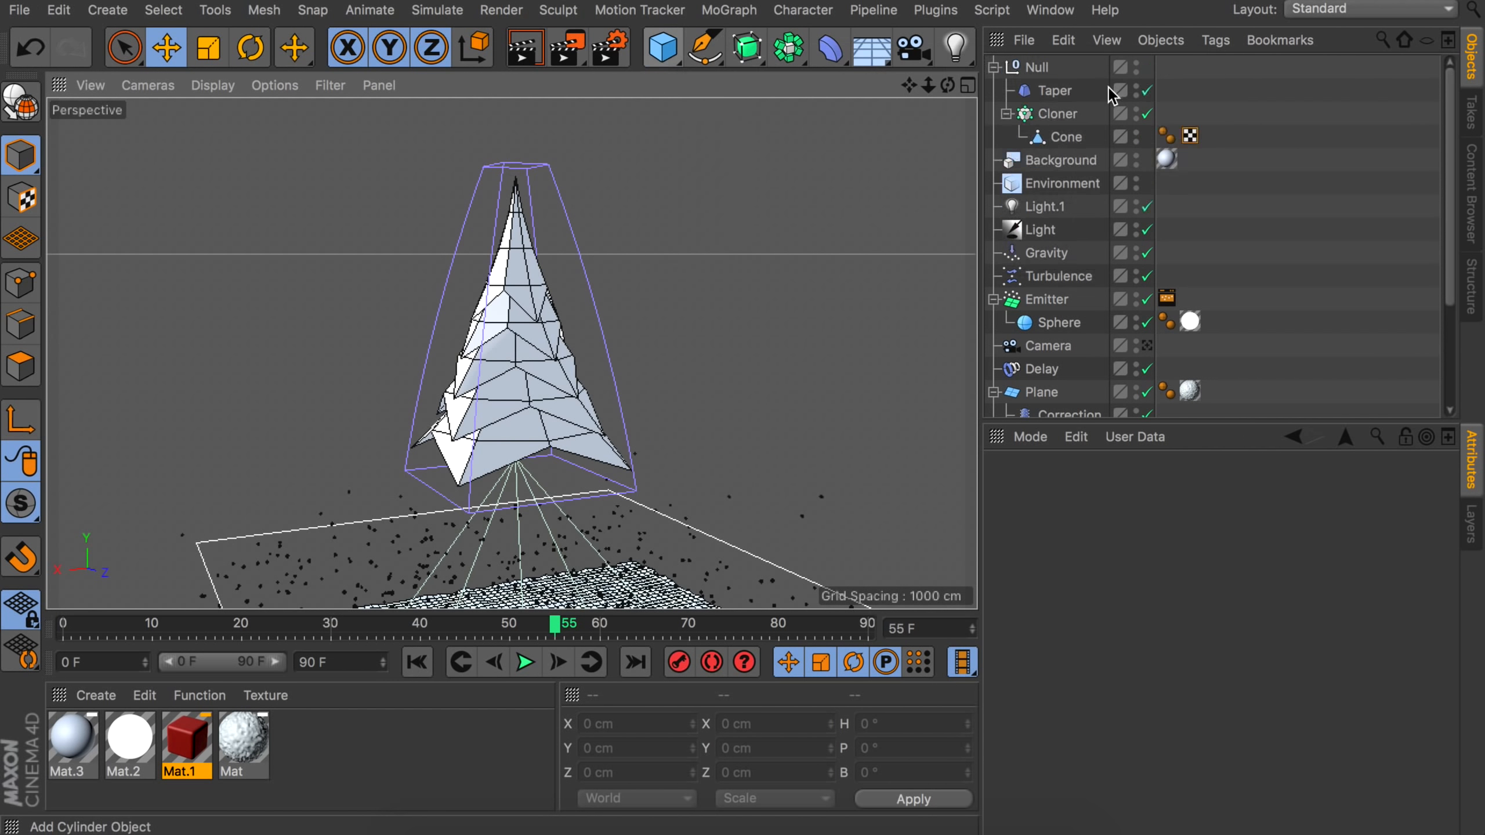
scroll(553, 225, down, 5)
drag(539, 351, 547, 205)
scroll(532, 272, up, 6)
drag(507, 294, 534, 294)
drag(539, 271, 539, 291)
Create a new material and disable its Reflectance channel, keeping the tree in view beside the material editor.
double_click(357, 726)
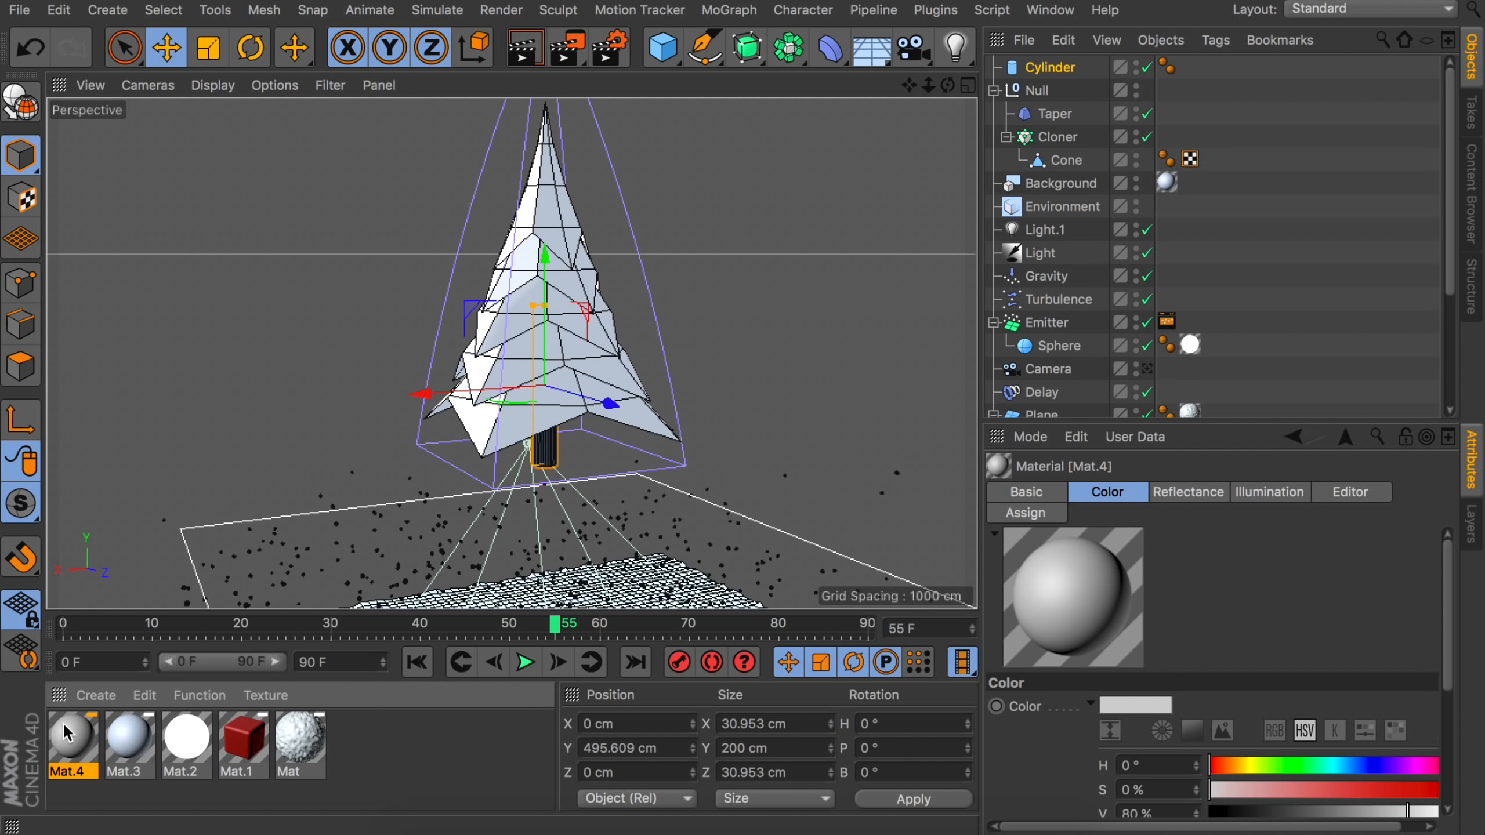
double_click(68, 734)
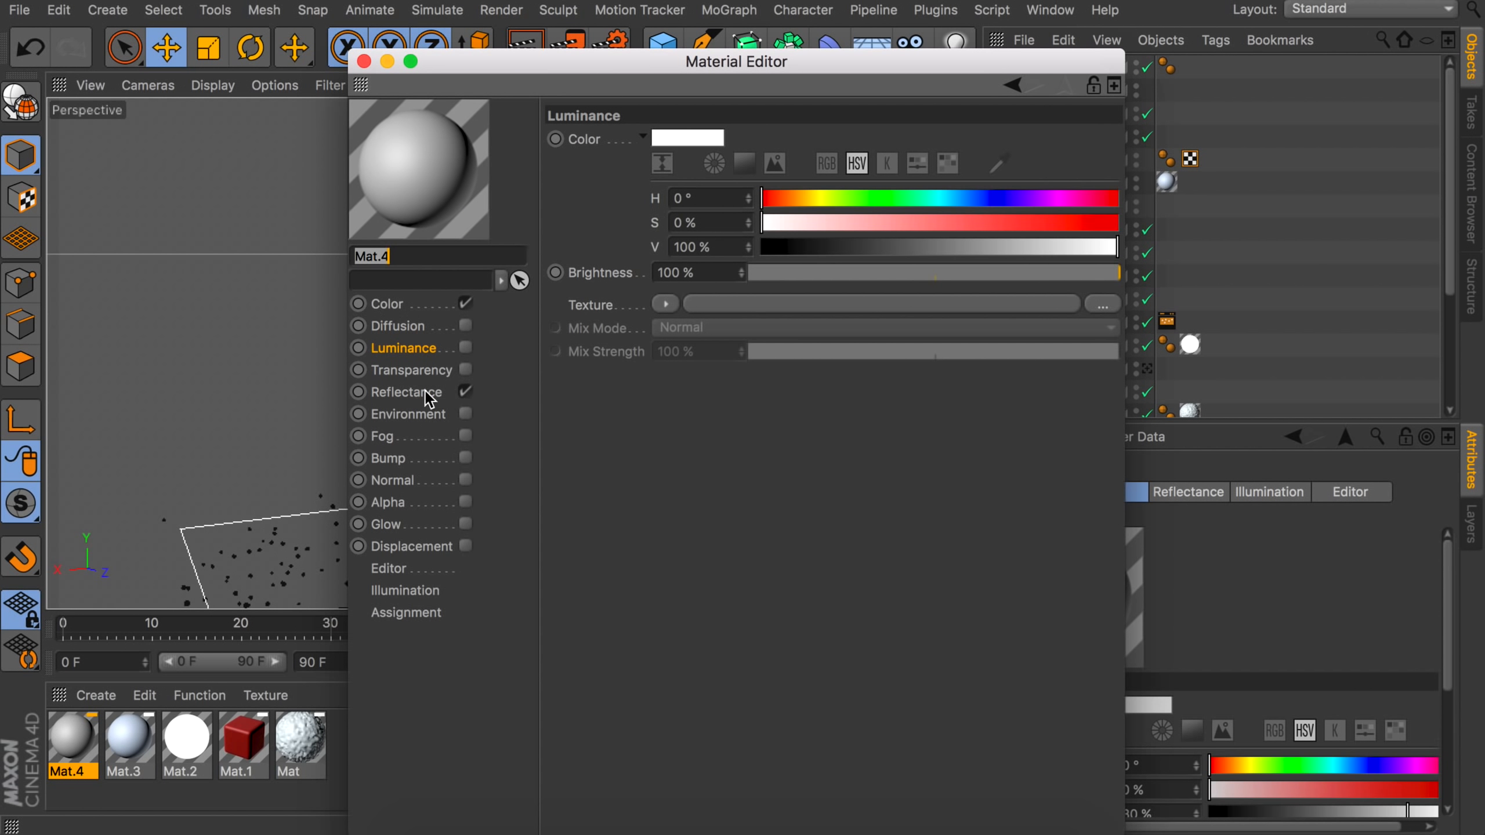
click(466, 392)
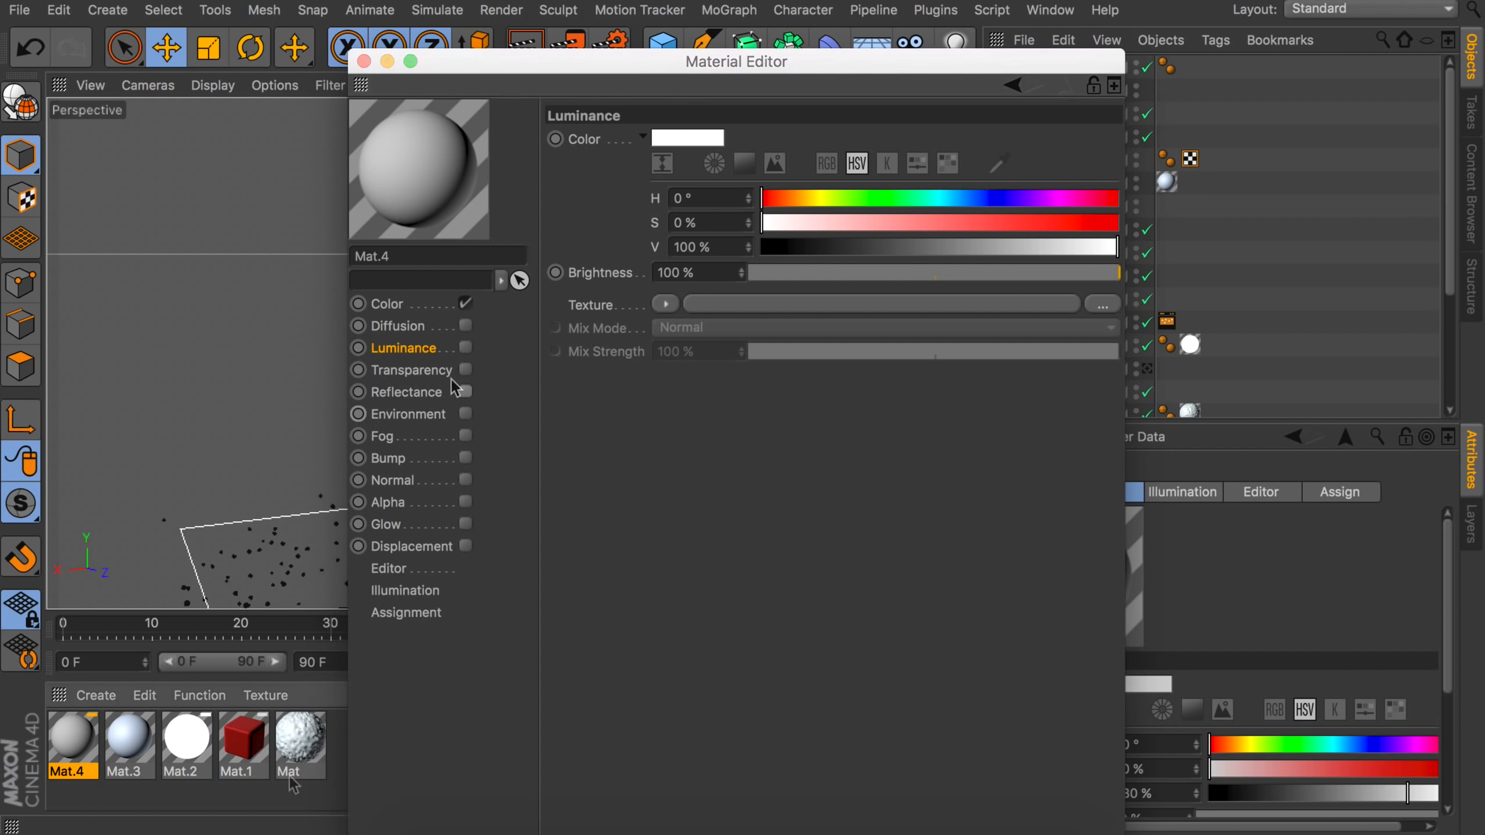
drag(553, 62, 819, 61)
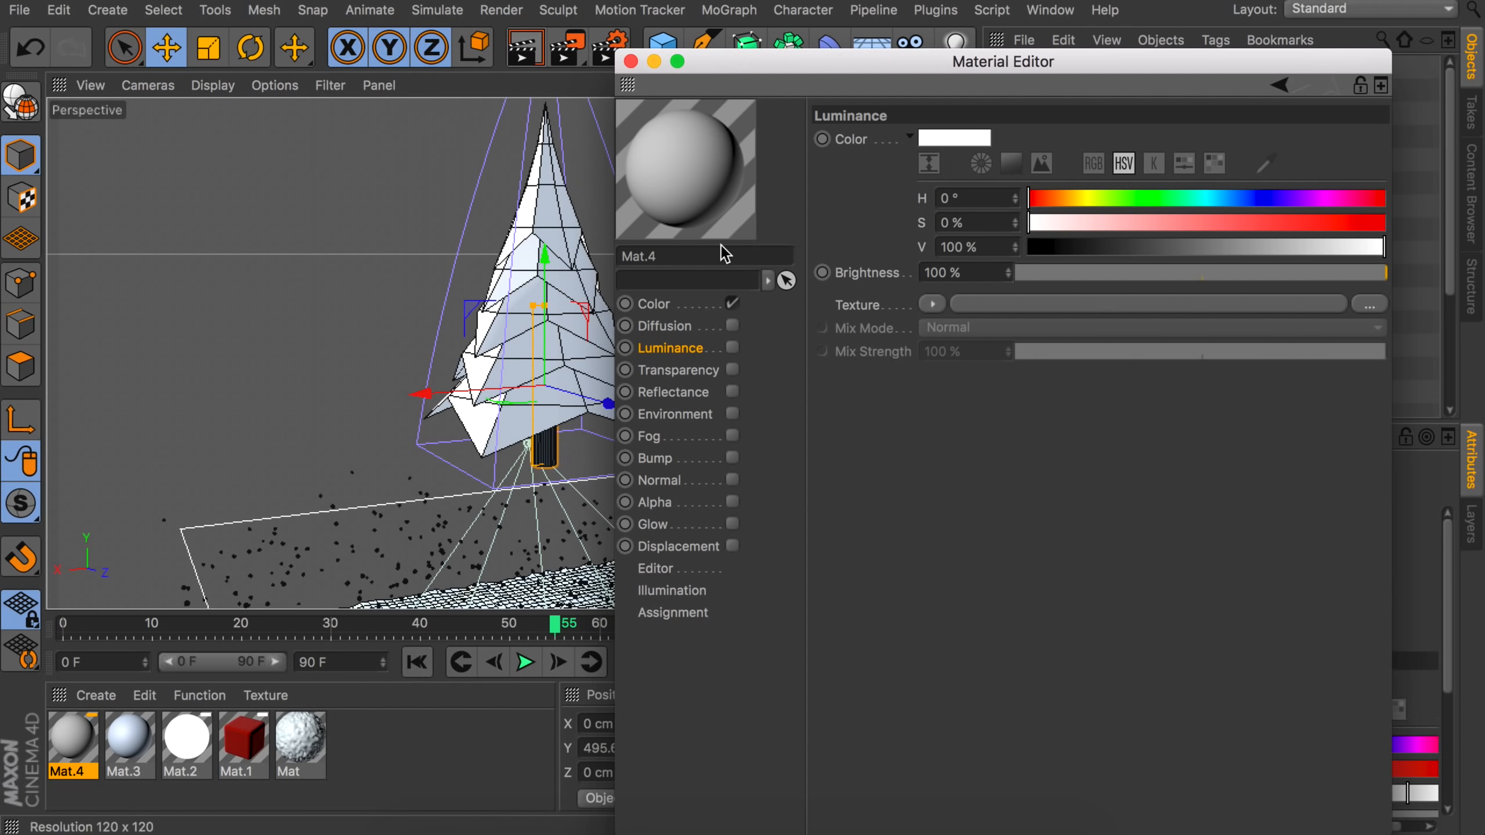
Colour the new material dark brown with a hue of 21° and apply it to the tree's trunk Cylinder.
click(683, 305)
click(1056, 198)
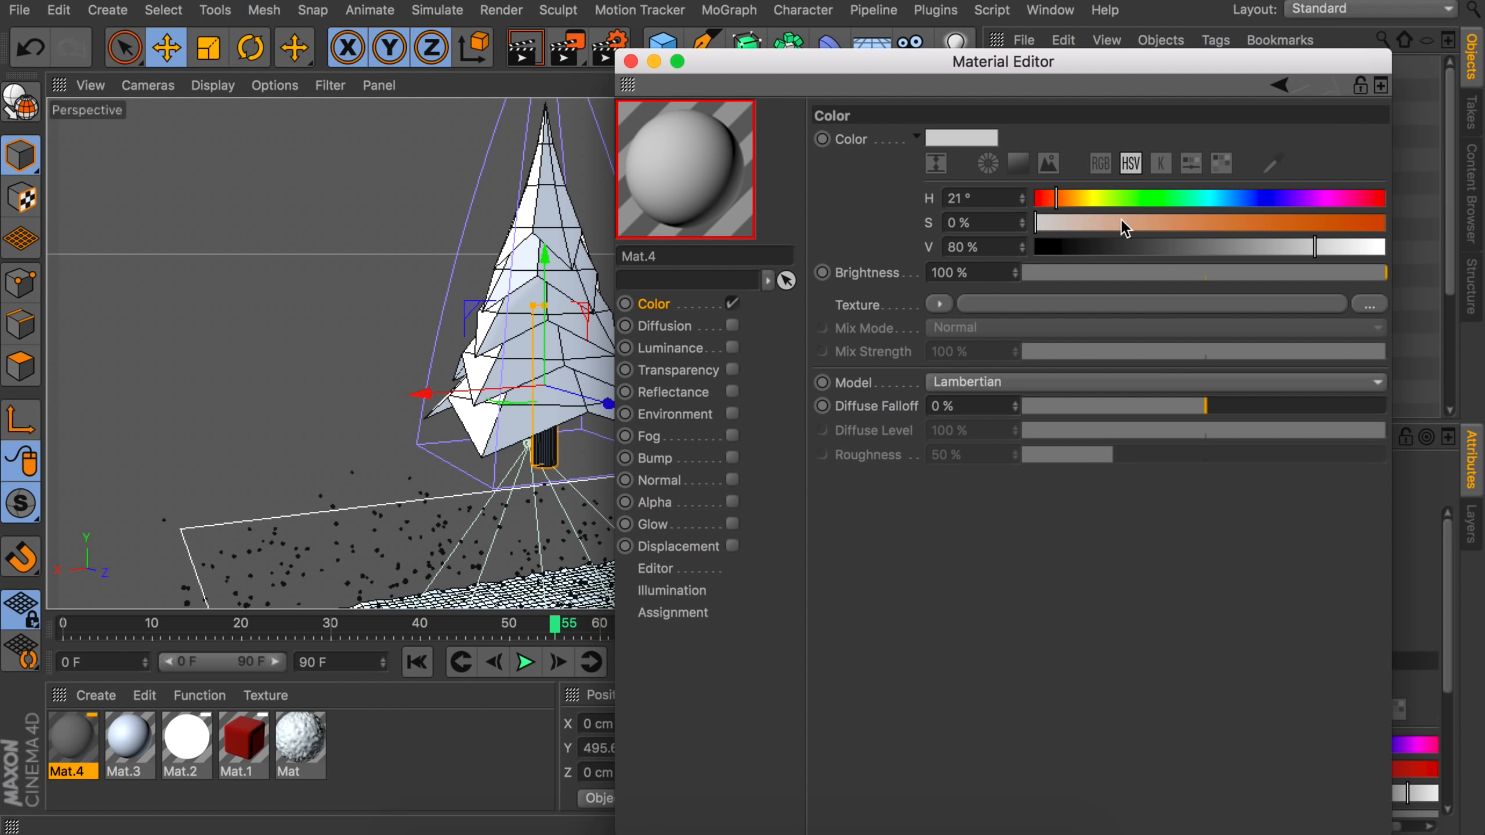
click(1334, 223)
click(1196, 247)
click(1253, 222)
click(630, 61)
drag(72, 739, 552, 451)
Create another material for the foliage and set its colour to green with H 97°, S 43 % and V 68 %.
double_click(374, 743)
double_click(87, 740)
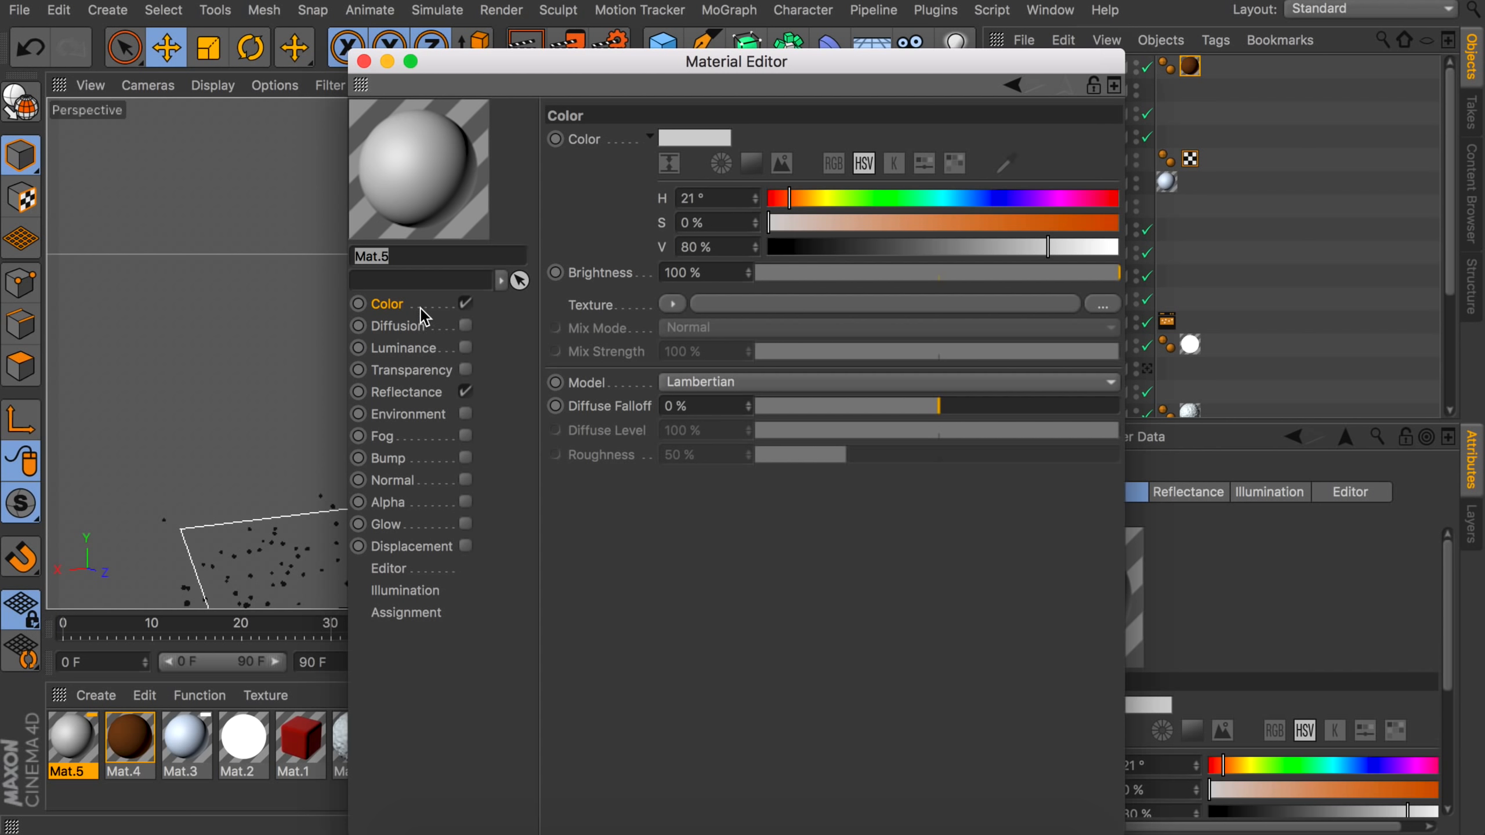
drag(474, 63, 660, 63)
double_click(890, 198)
text(97)
key(Tab)
text(43)
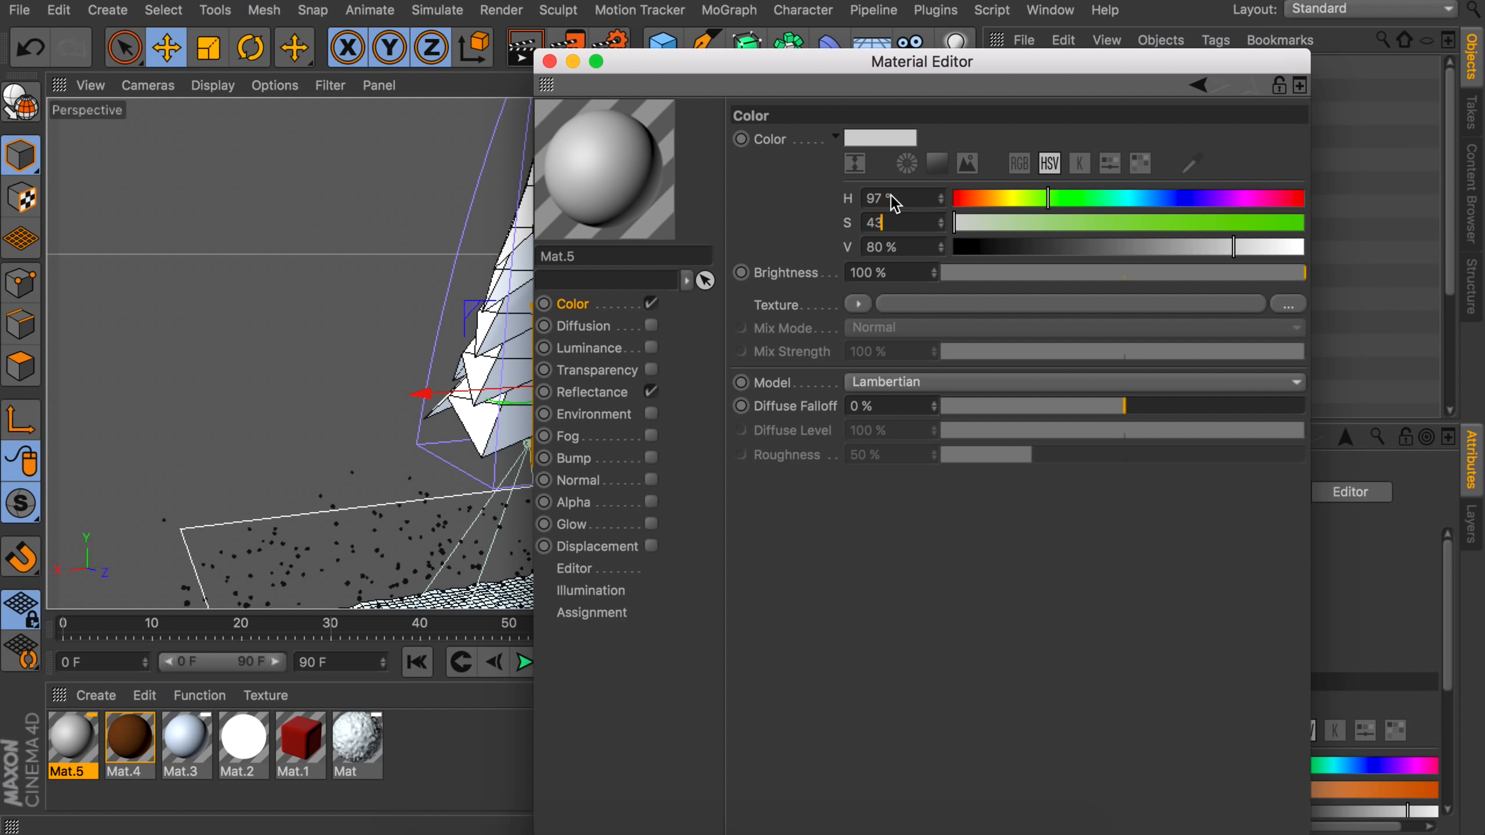
key(Tab)
text(68)
key(Return)
Add a Fresnel texture to the green material's Color channel with Add mix mode and 10 % mix strength.
click(858, 304)
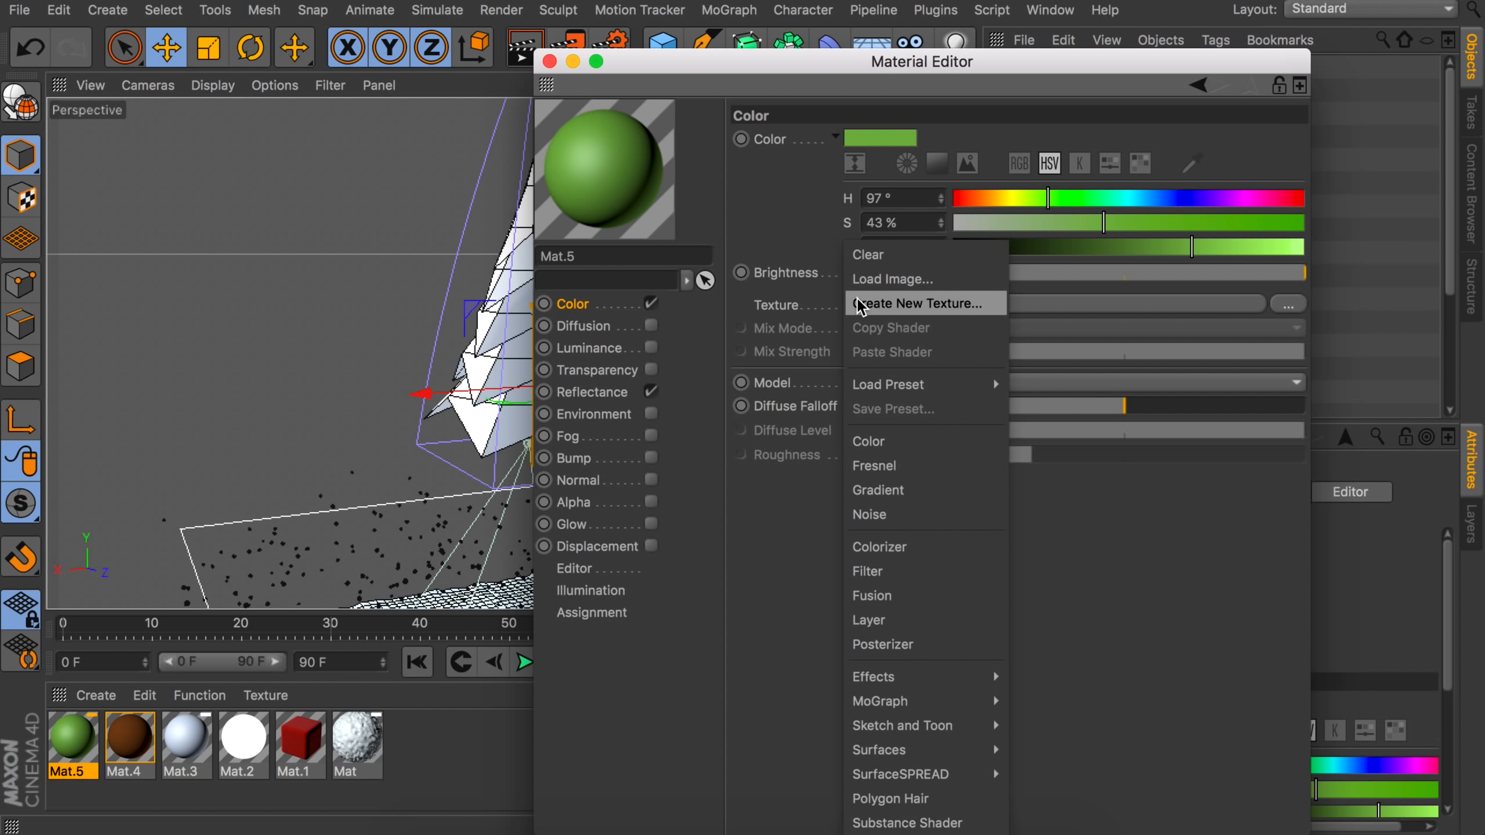
click(878, 465)
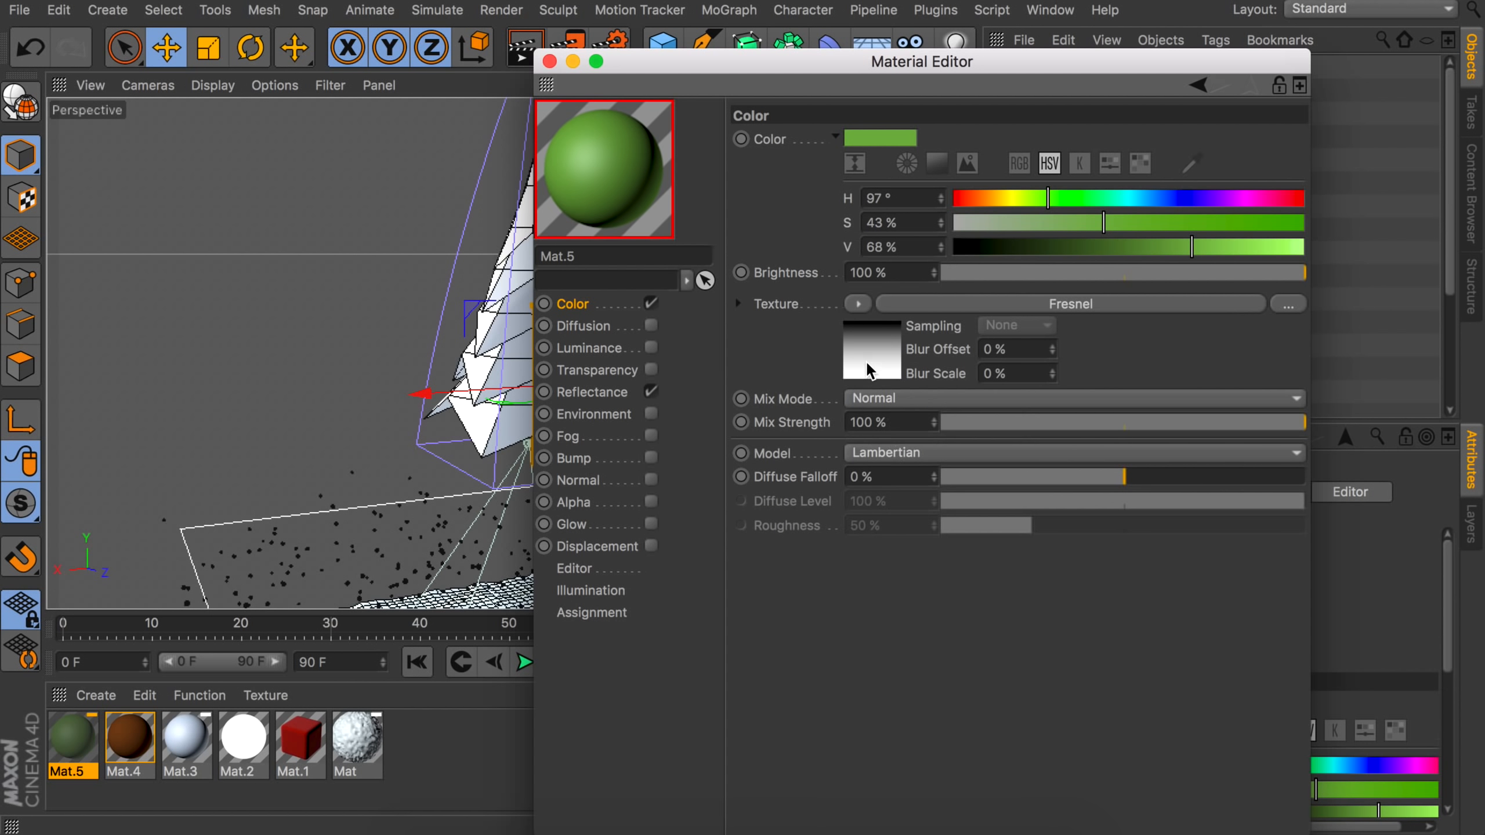
click(871, 401)
click(872, 446)
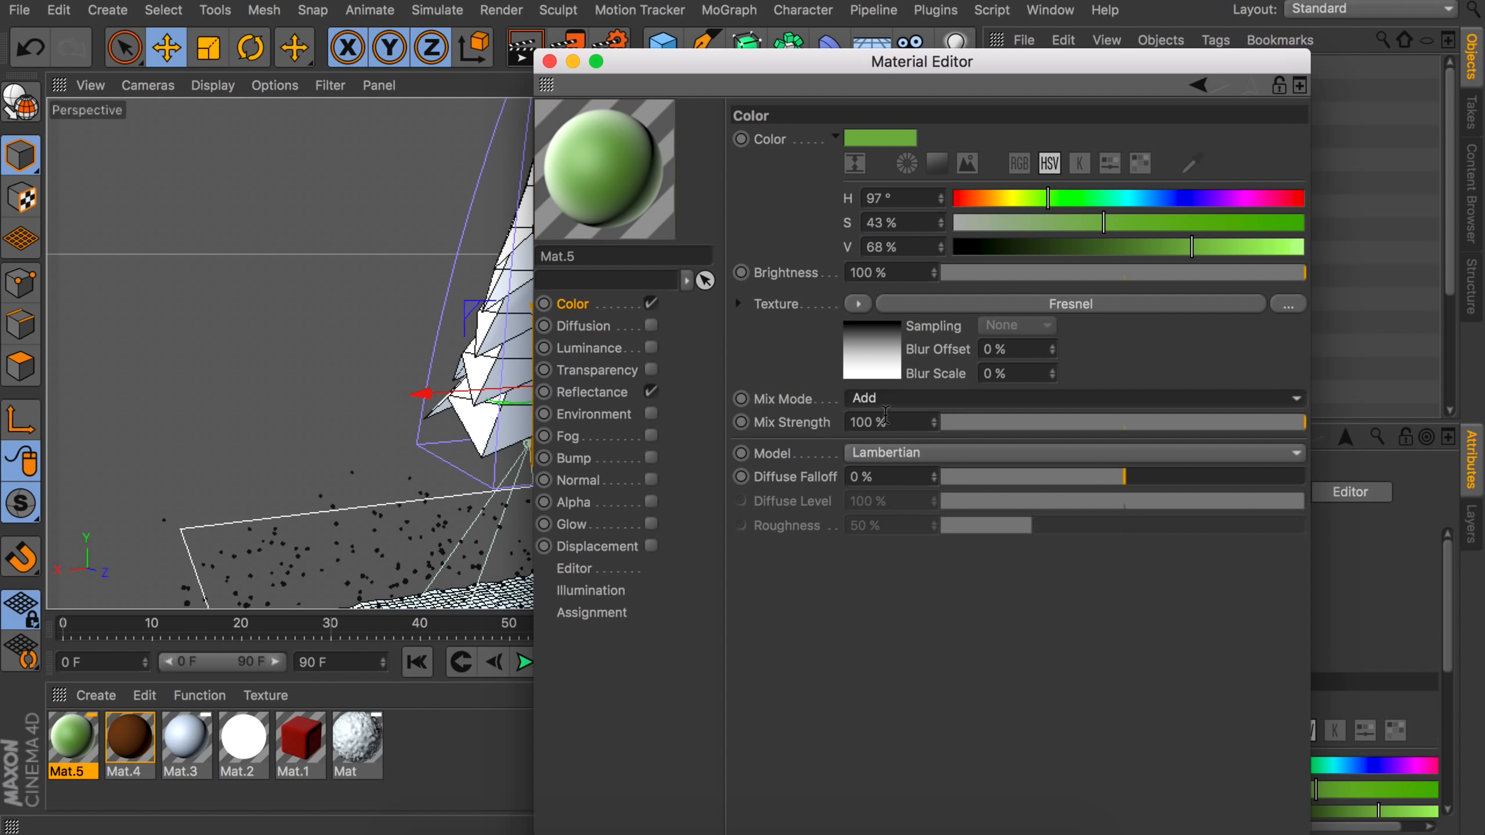
double_click(886, 419)
text(10)
key(Return)
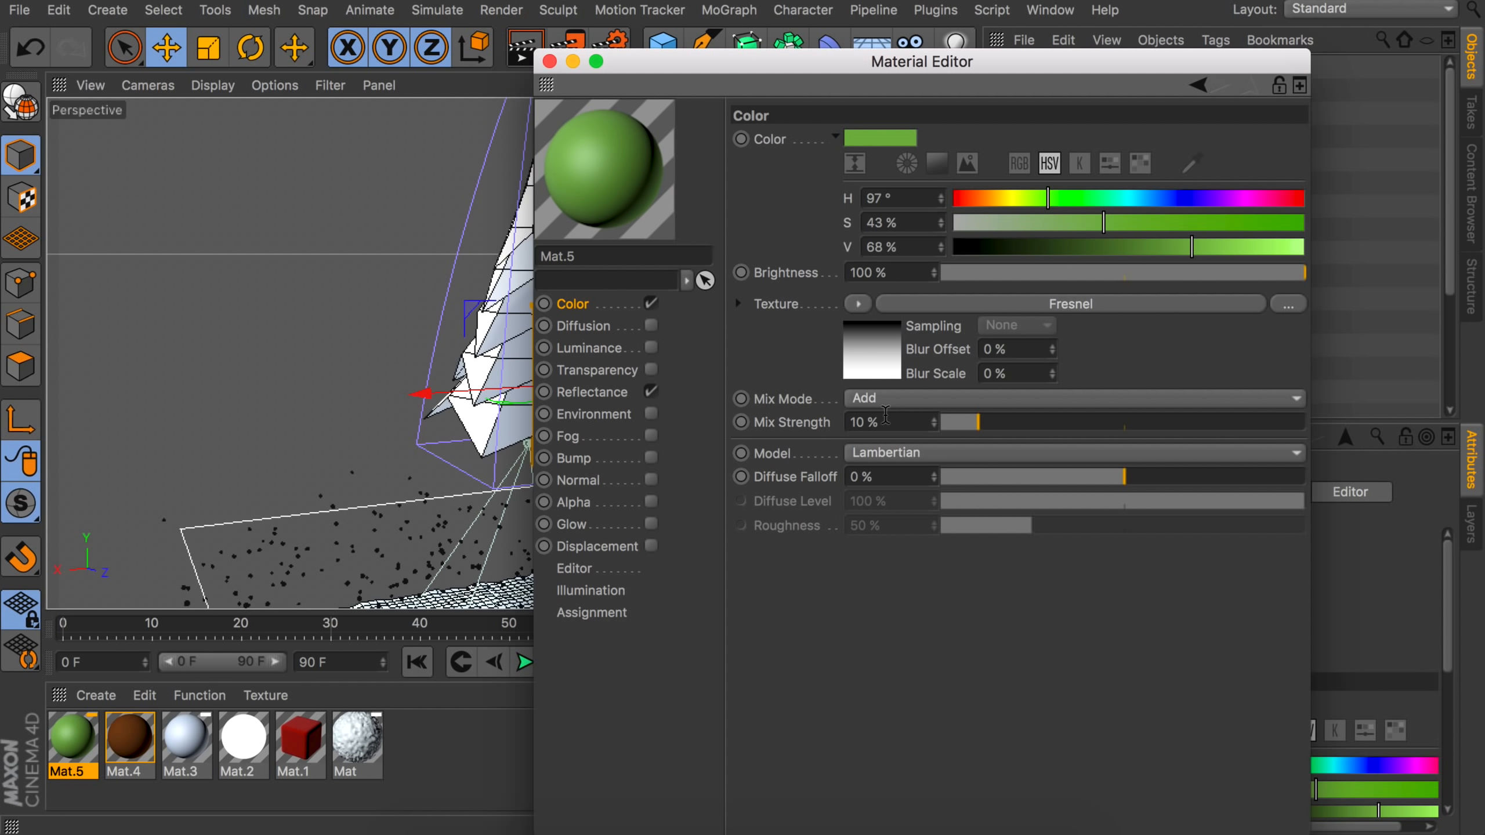
Enable the green material's Luminance channel and set its brightness to 50 %.
click(651, 347)
click(610, 349)
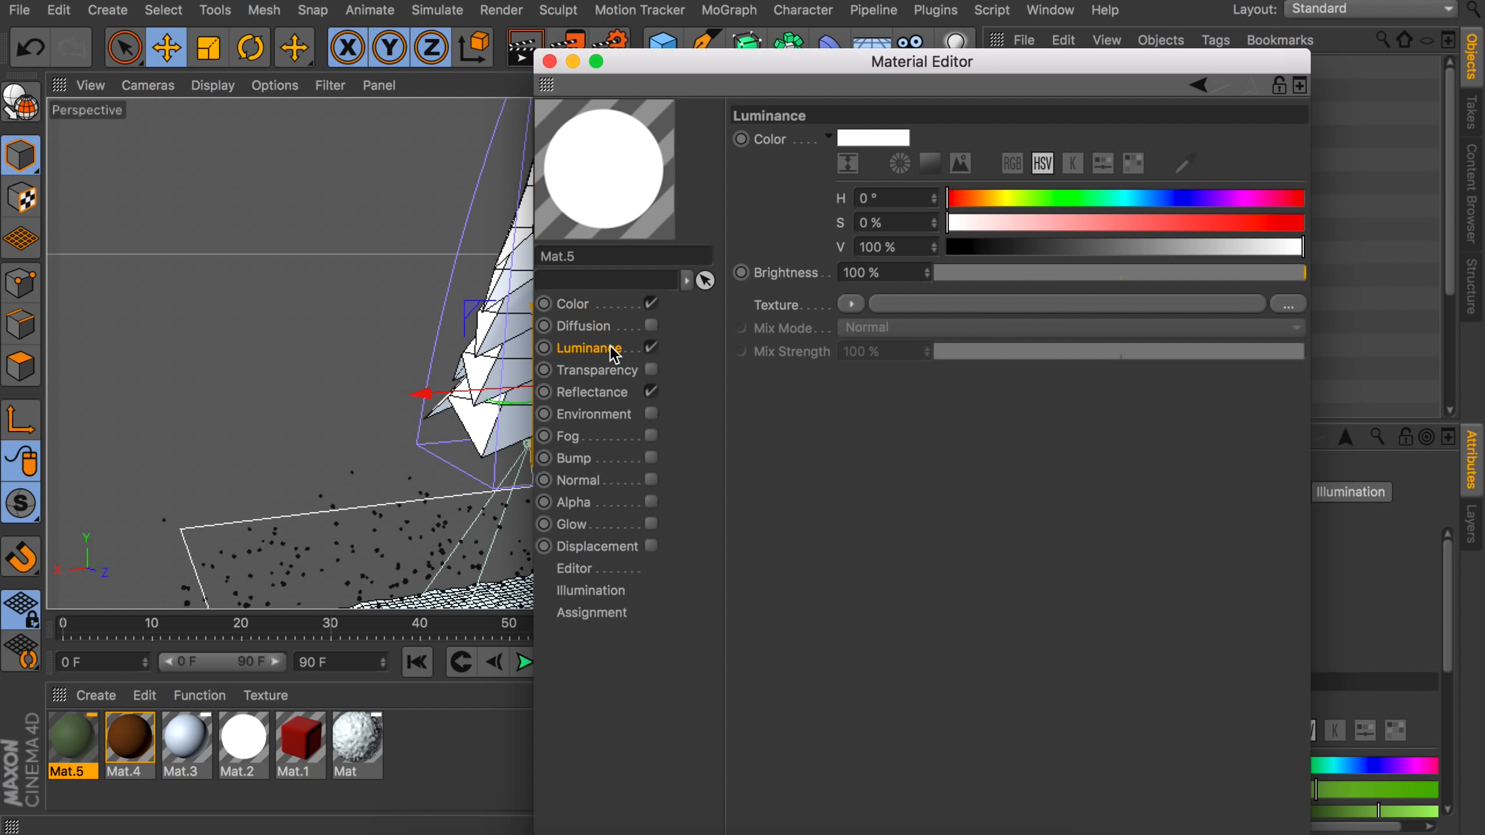
click(1122, 273)
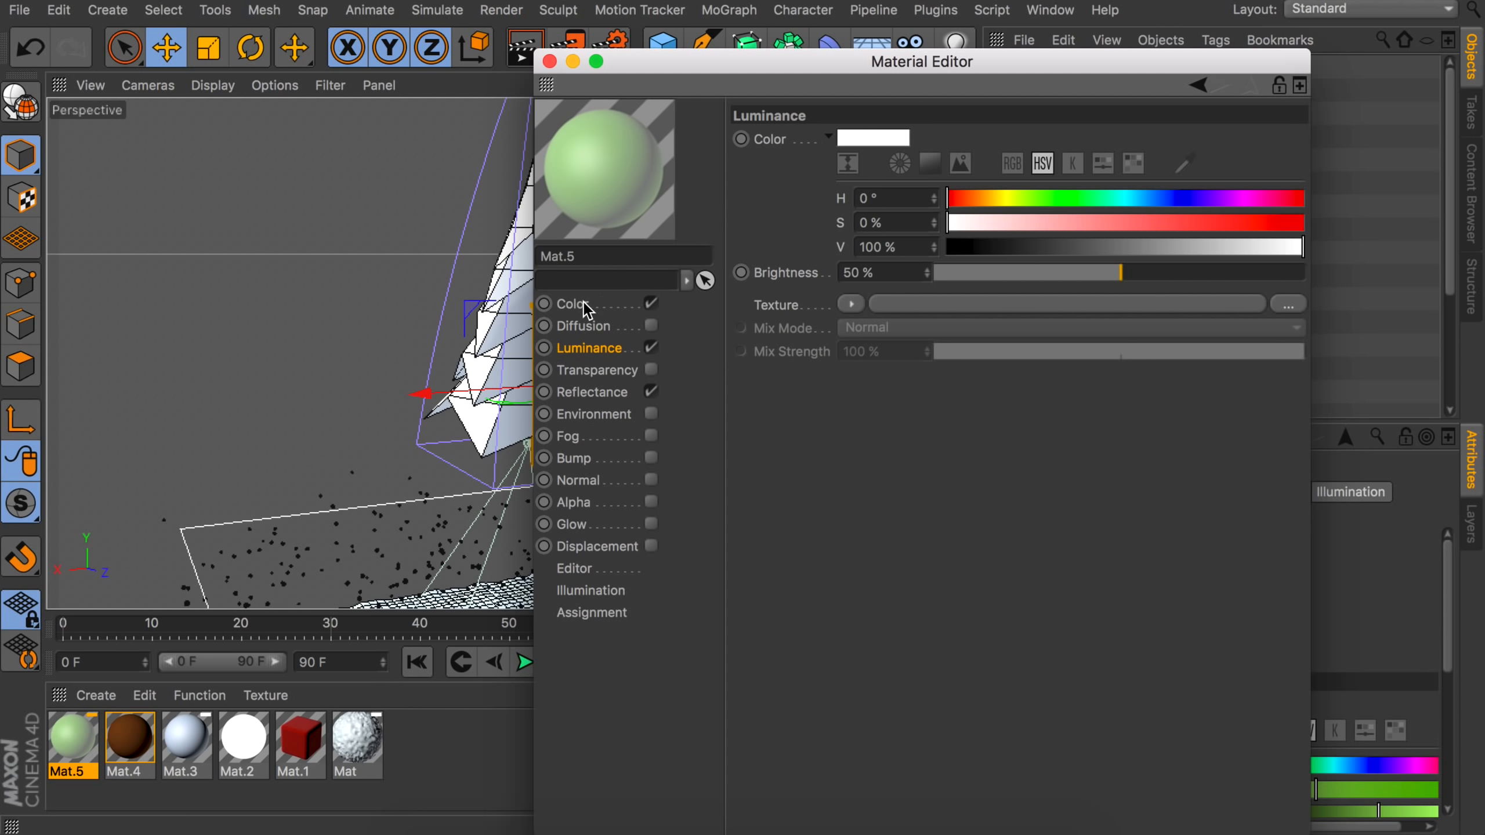
Copy the green from the Color channel into the Luminance colour and apply the material to the tree's Cloner.
click(592, 303)
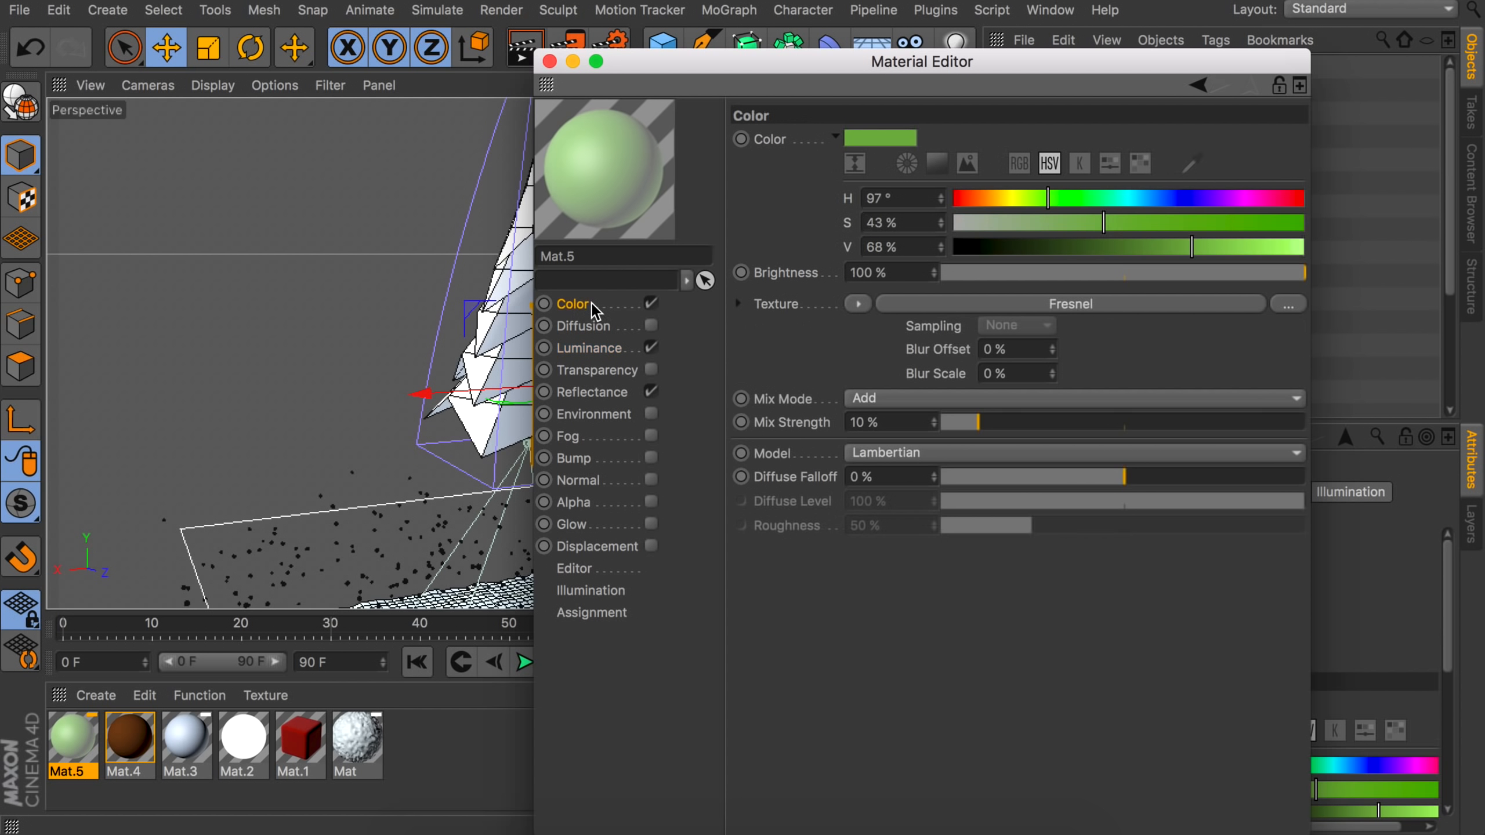
right_click(767, 149)
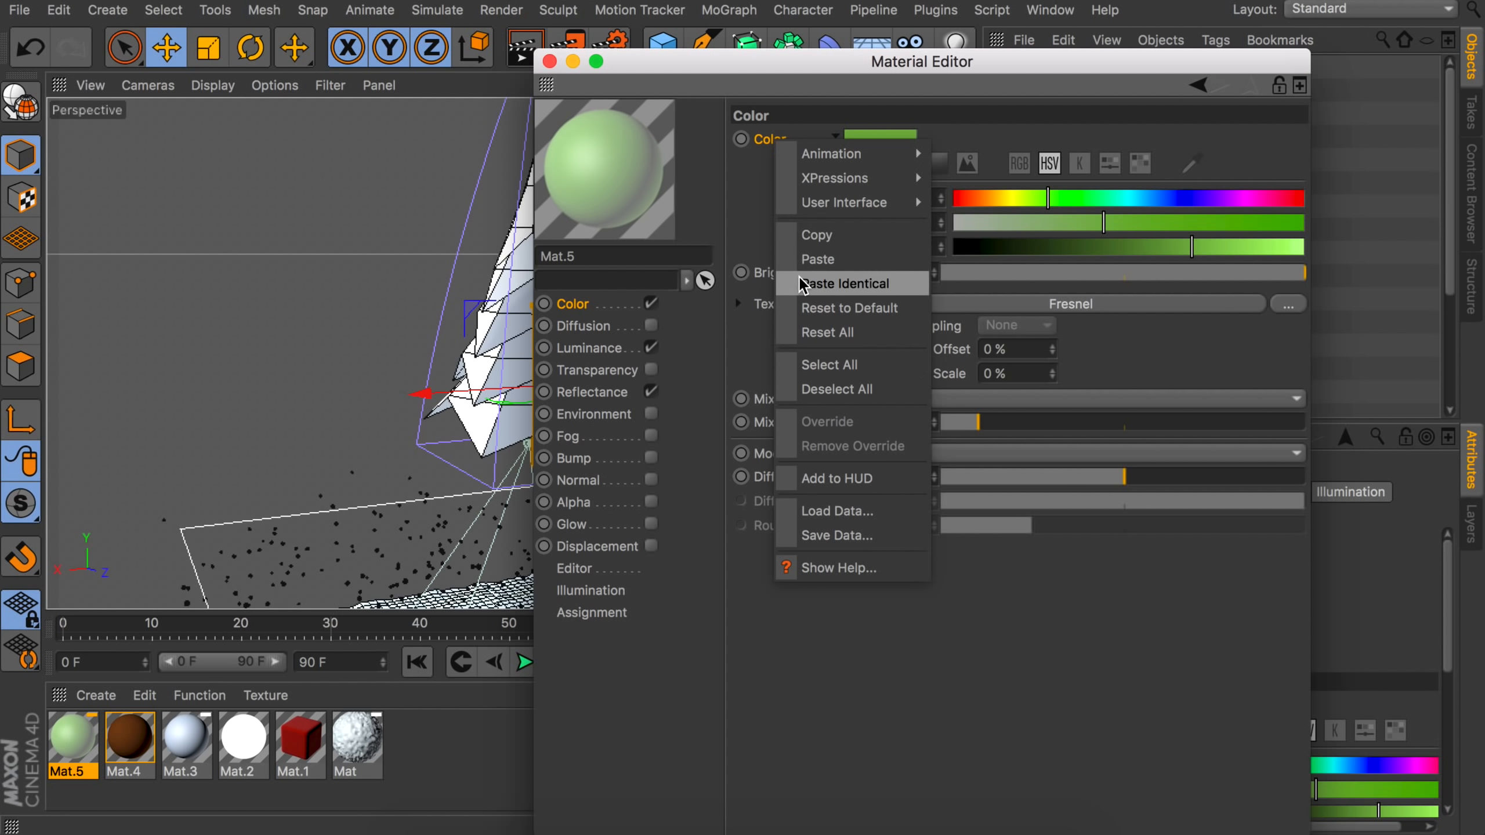
click(814, 260)
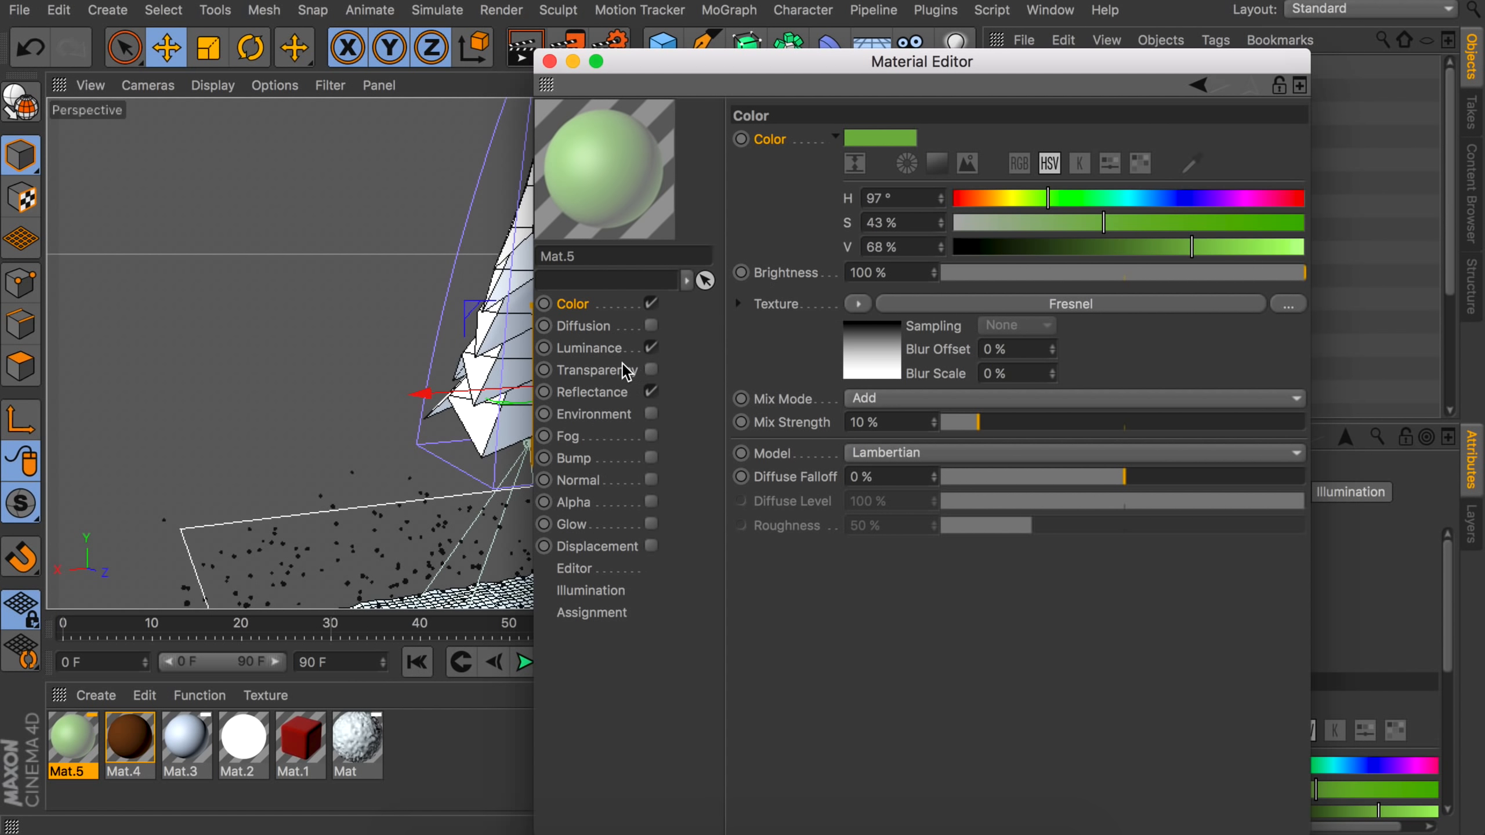
click(596, 349)
right_click(777, 132)
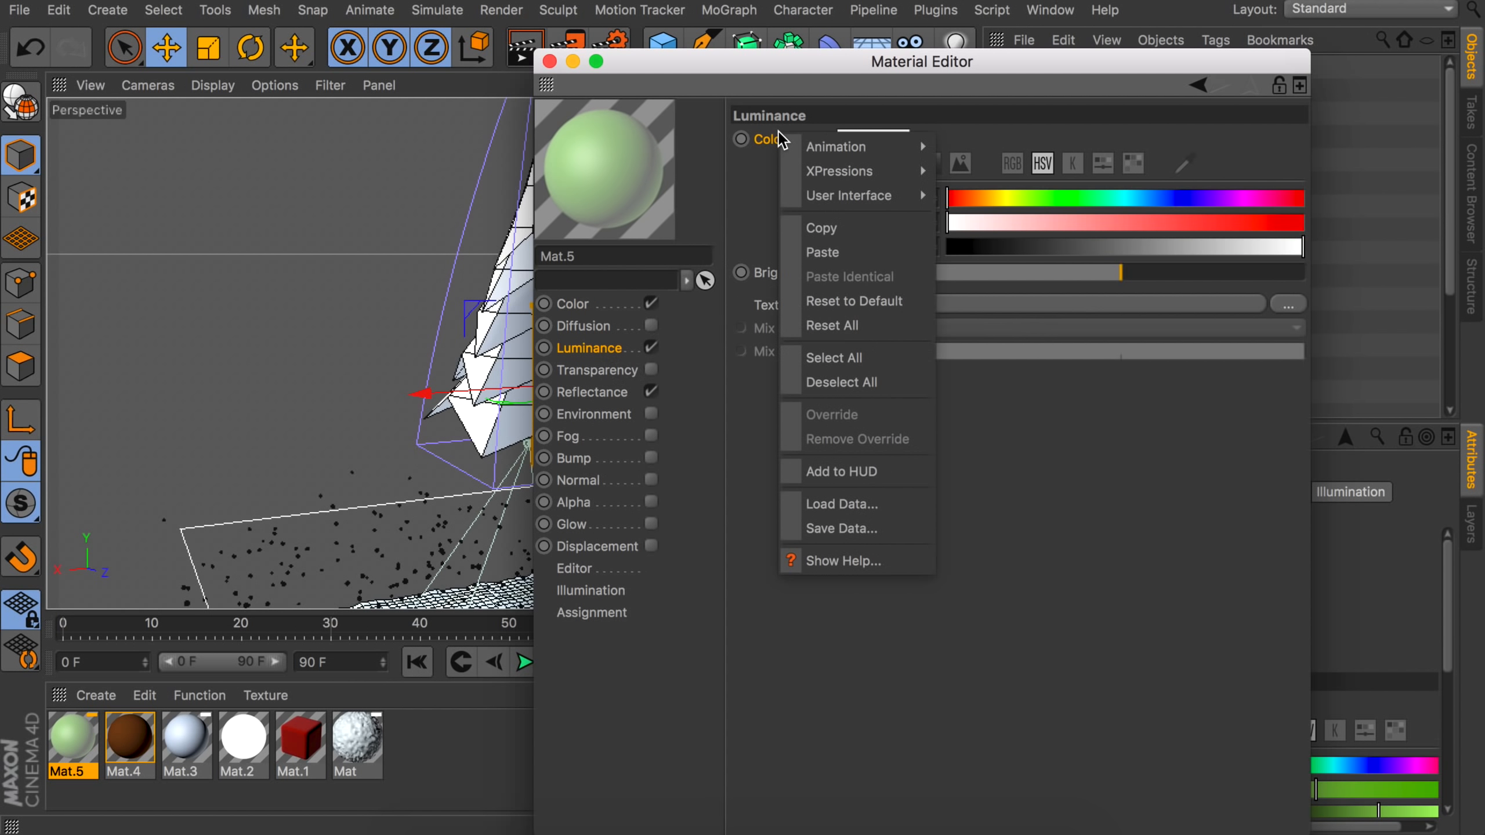
click(819, 248)
click(549, 61)
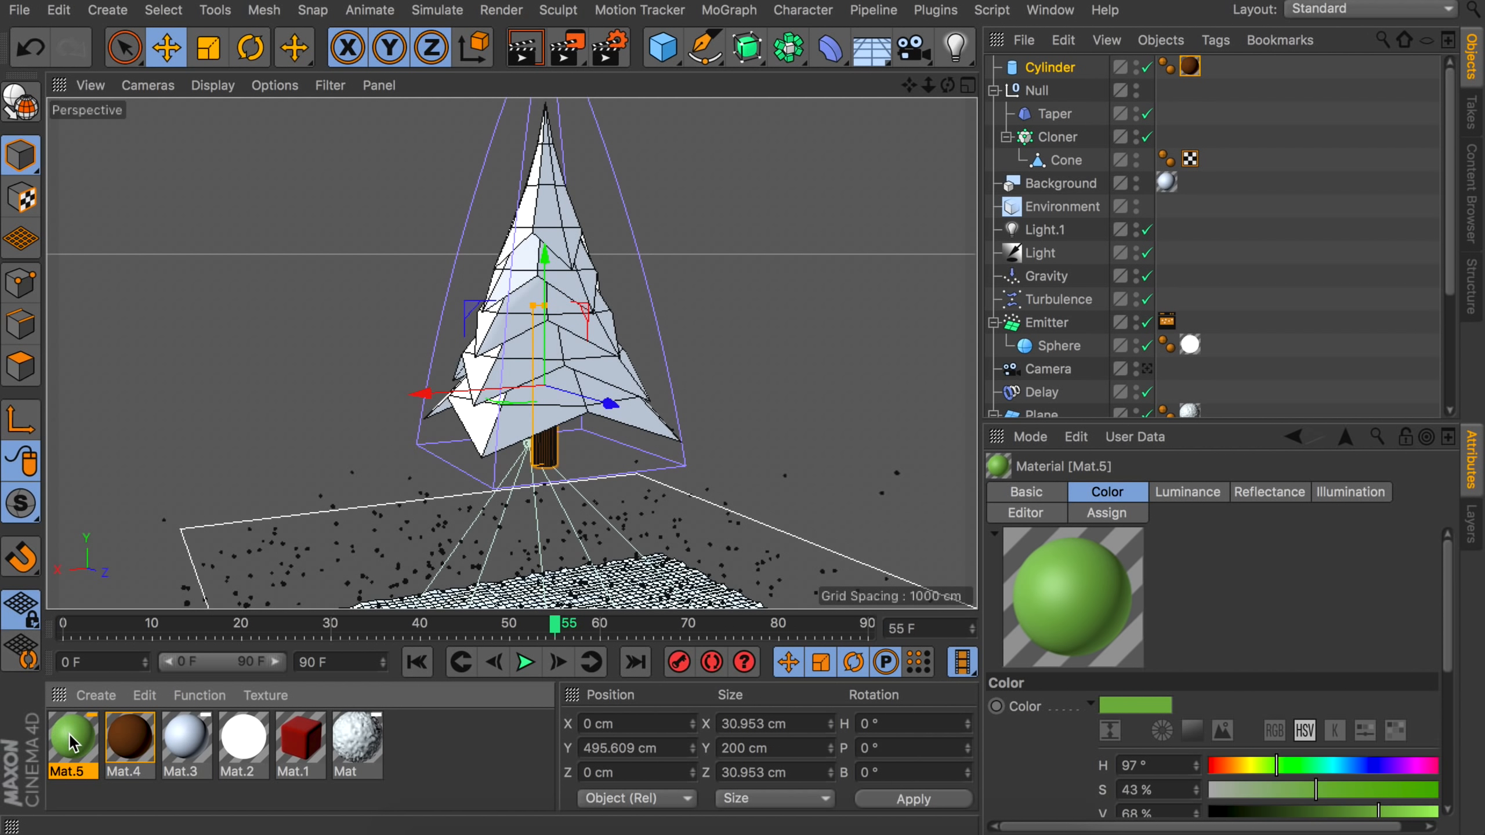
drag(75, 740, 1070, 140)
click(1231, 150)
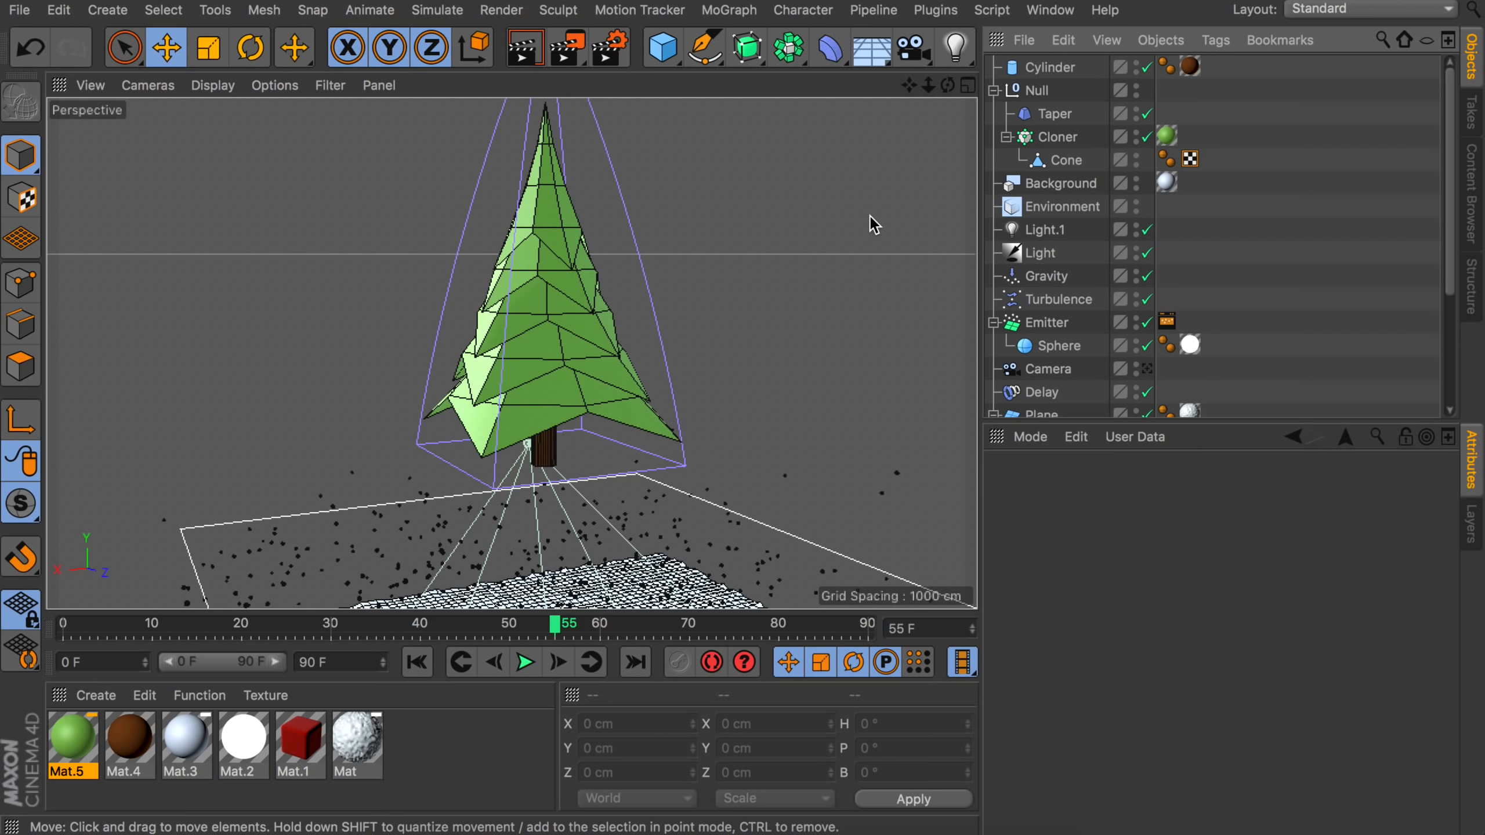
Add a Sphere with a 2 cm radius as a light bulb for the tree.
click(666, 50)
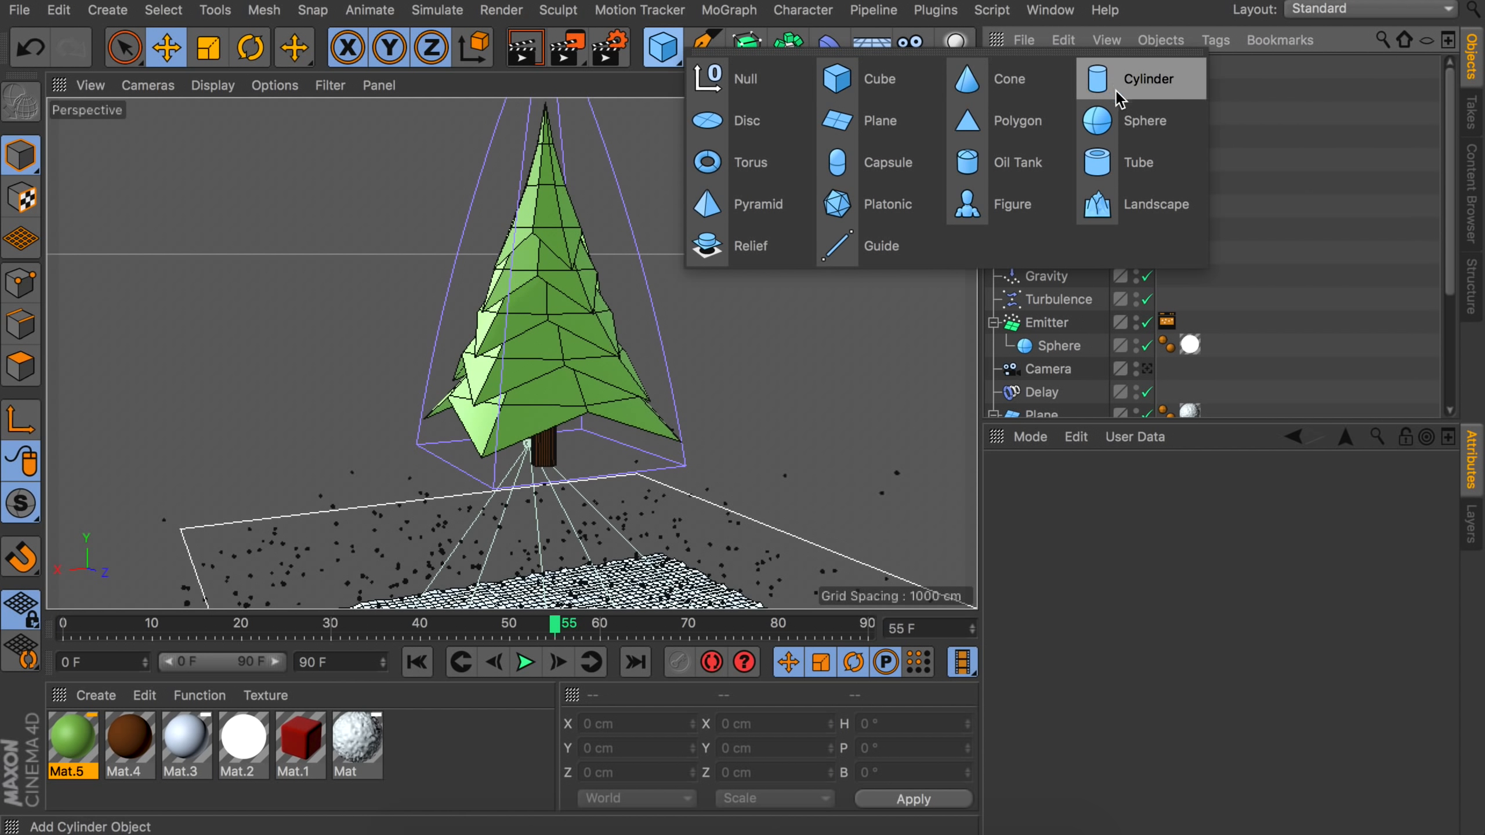
click(1119, 120)
click(1136, 568)
click(1145, 544)
text(1)
key(Return)
text(2)
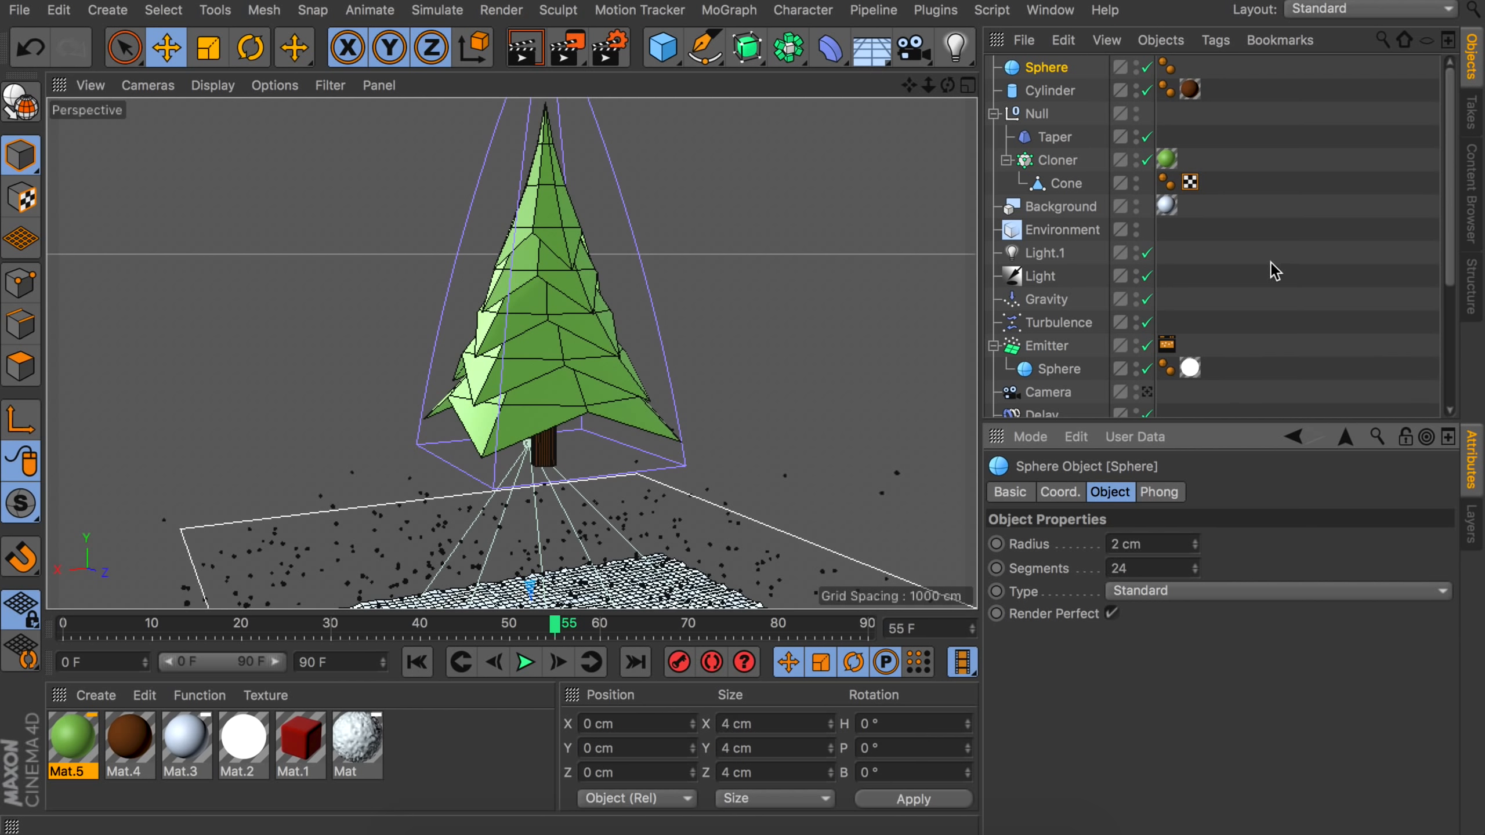
Add a MoGraph Cloner and nest the small sphere inside it.
click(727, 12)
click(749, 264)
drag(1047, 93, 1045, 69)
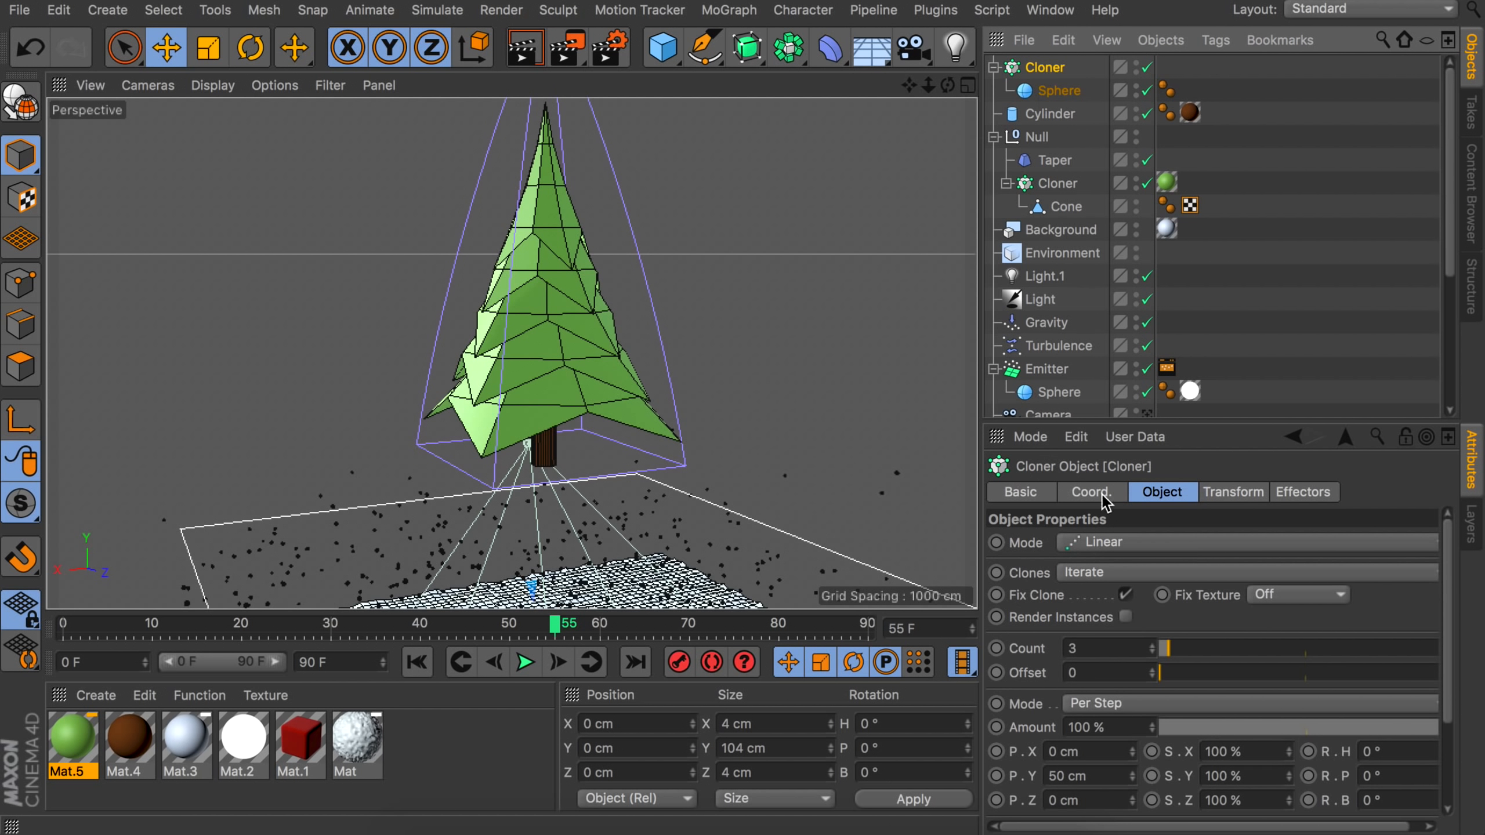
Switch the sphere's Cloner to Object mode using the tree's Cloner as its object, with Surface distribution.
click(1098, 544)
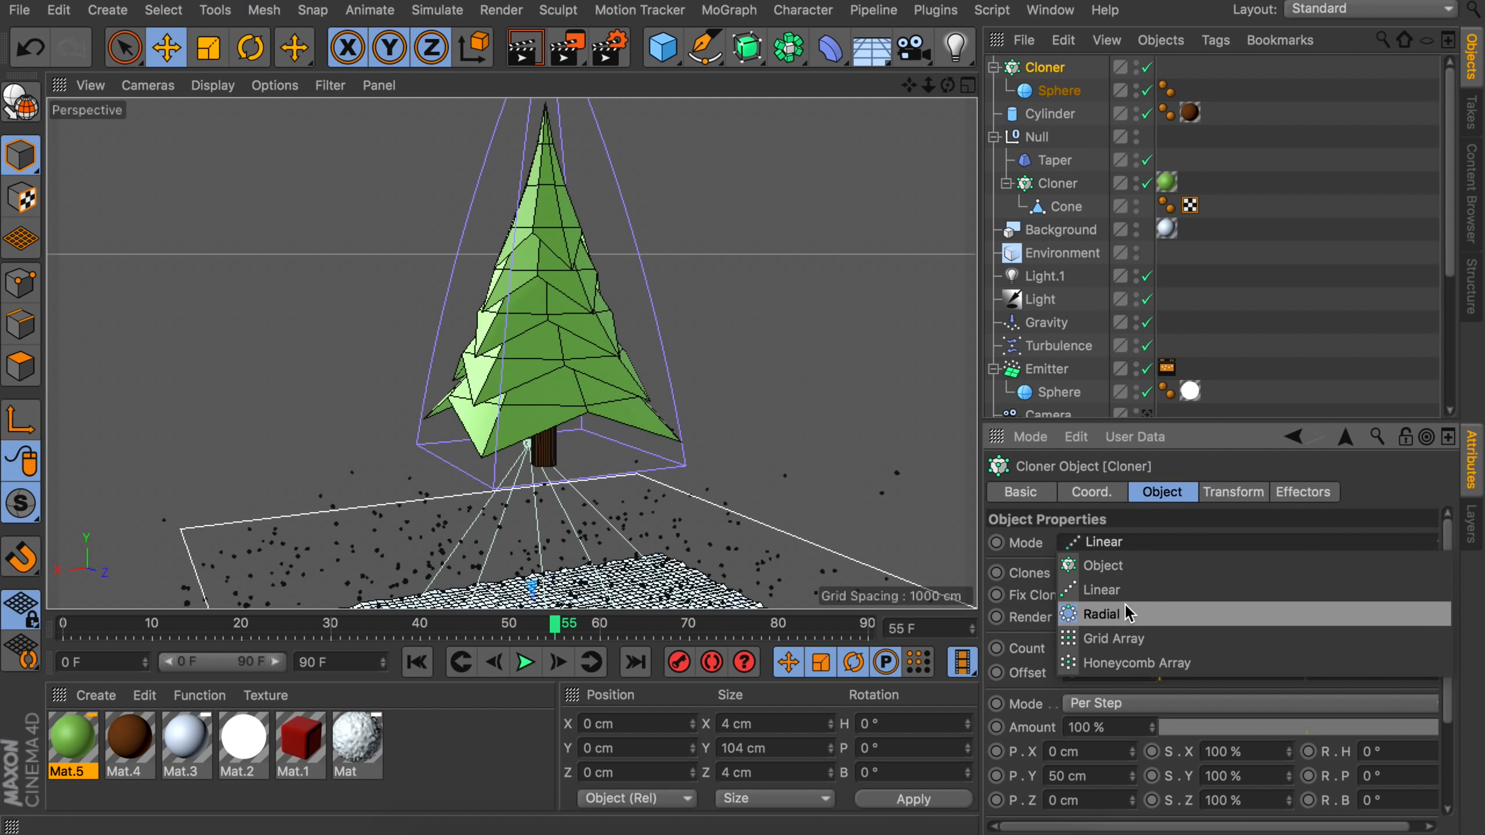
click(1118, 566)
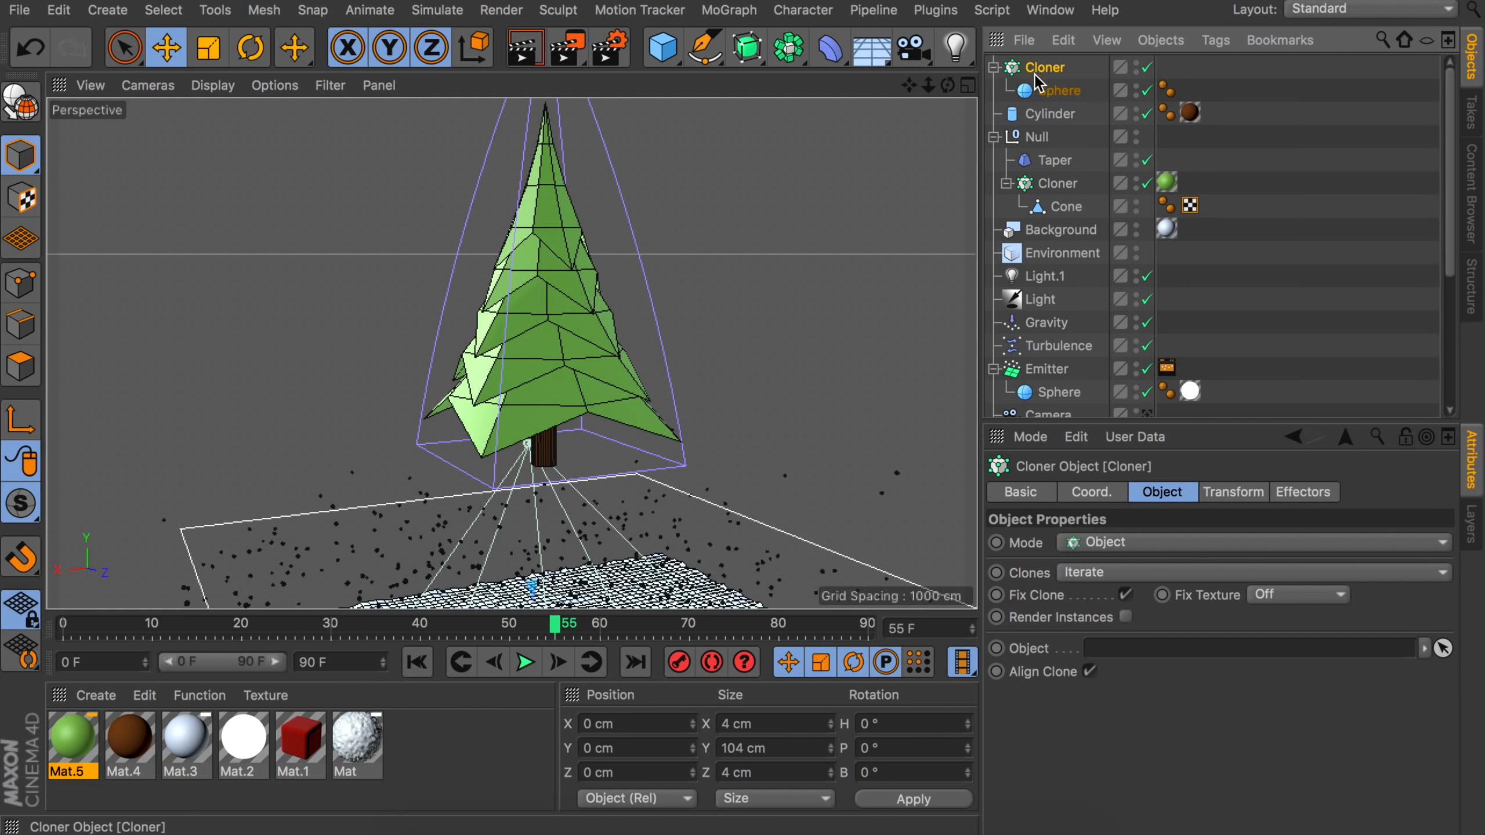
drag(1060, 184, 1170, 650)
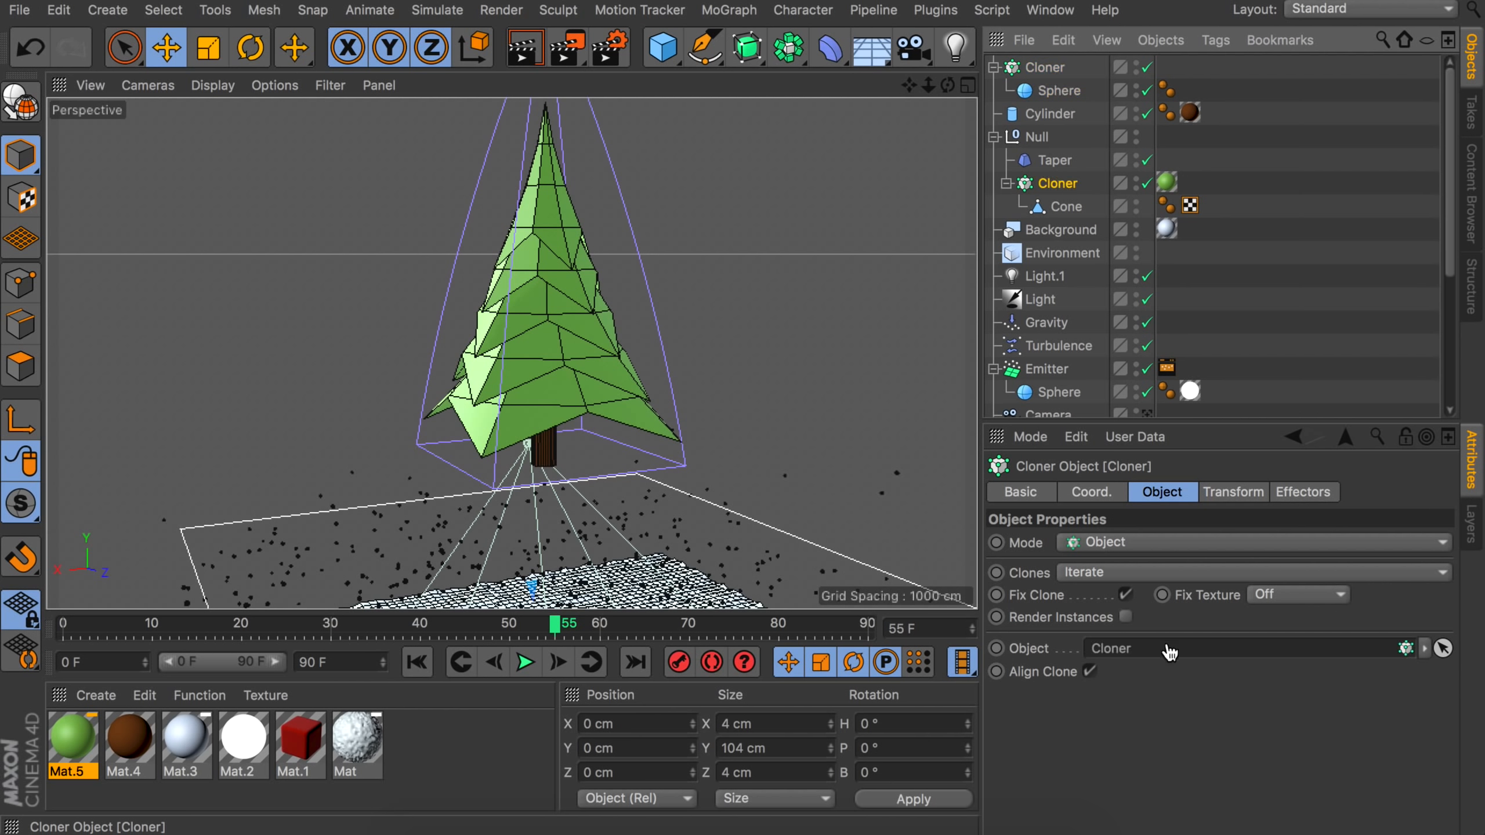
click(1134, 723)
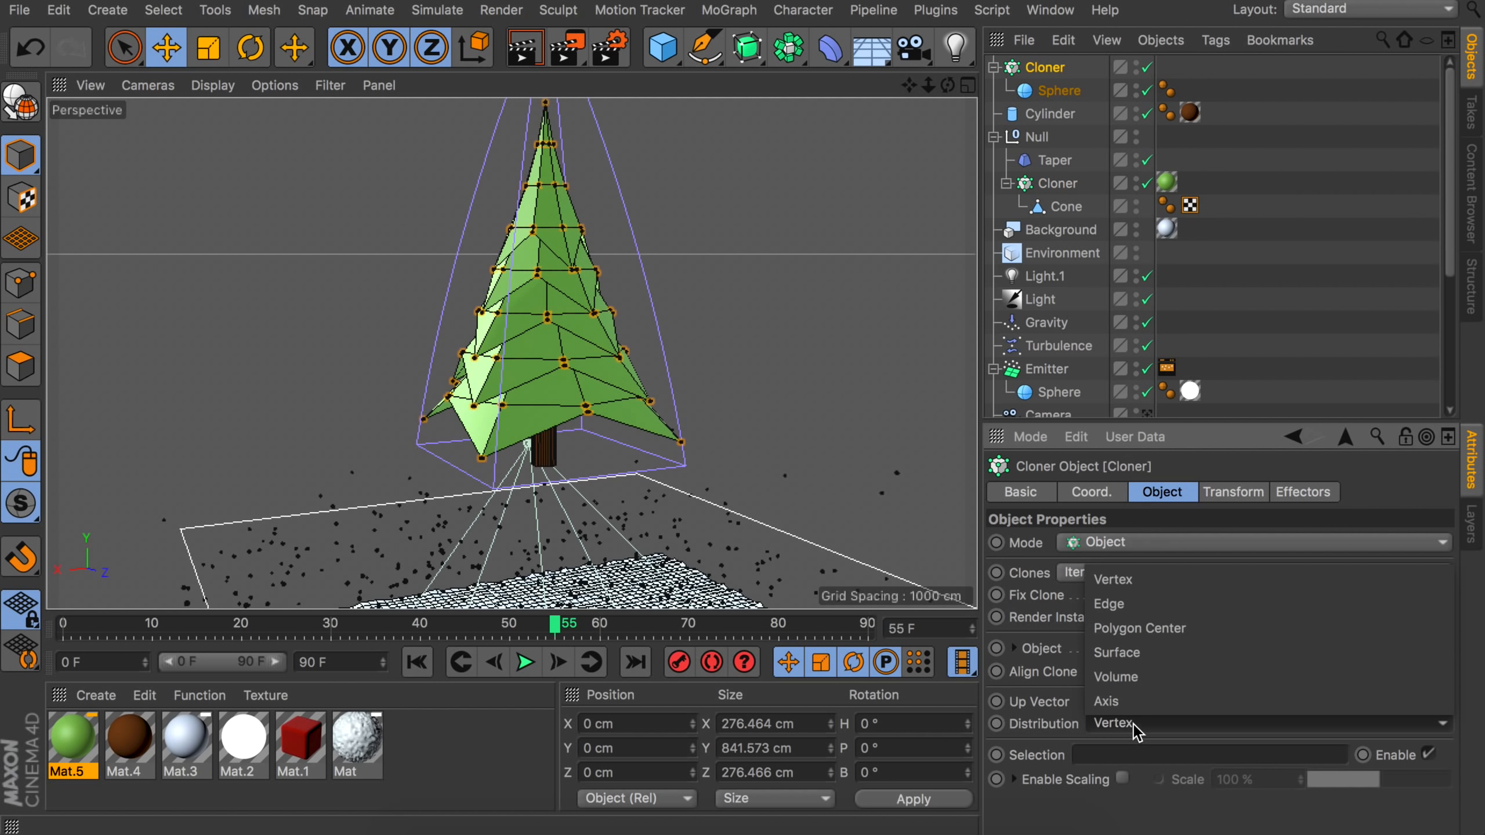
click(1135, 662)
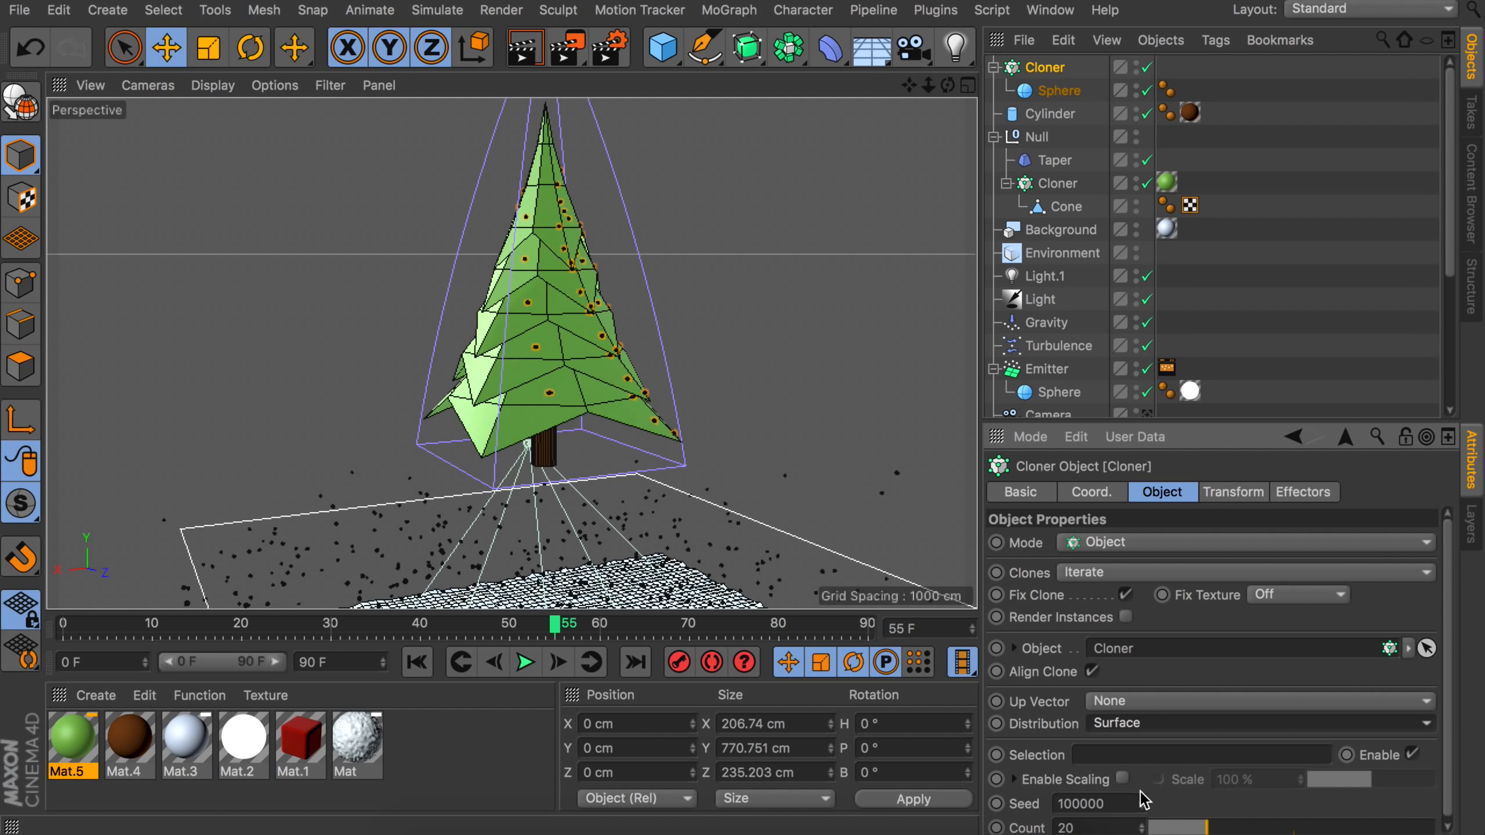
Raise the clone count to 26 and change the seed to 99976, refining the spheres' spread around the tree.
mouse_move(1199, 828)
mouse_down()
mouse_move(1234, 828)
mouse_move(1221, 828)
mouse_up()
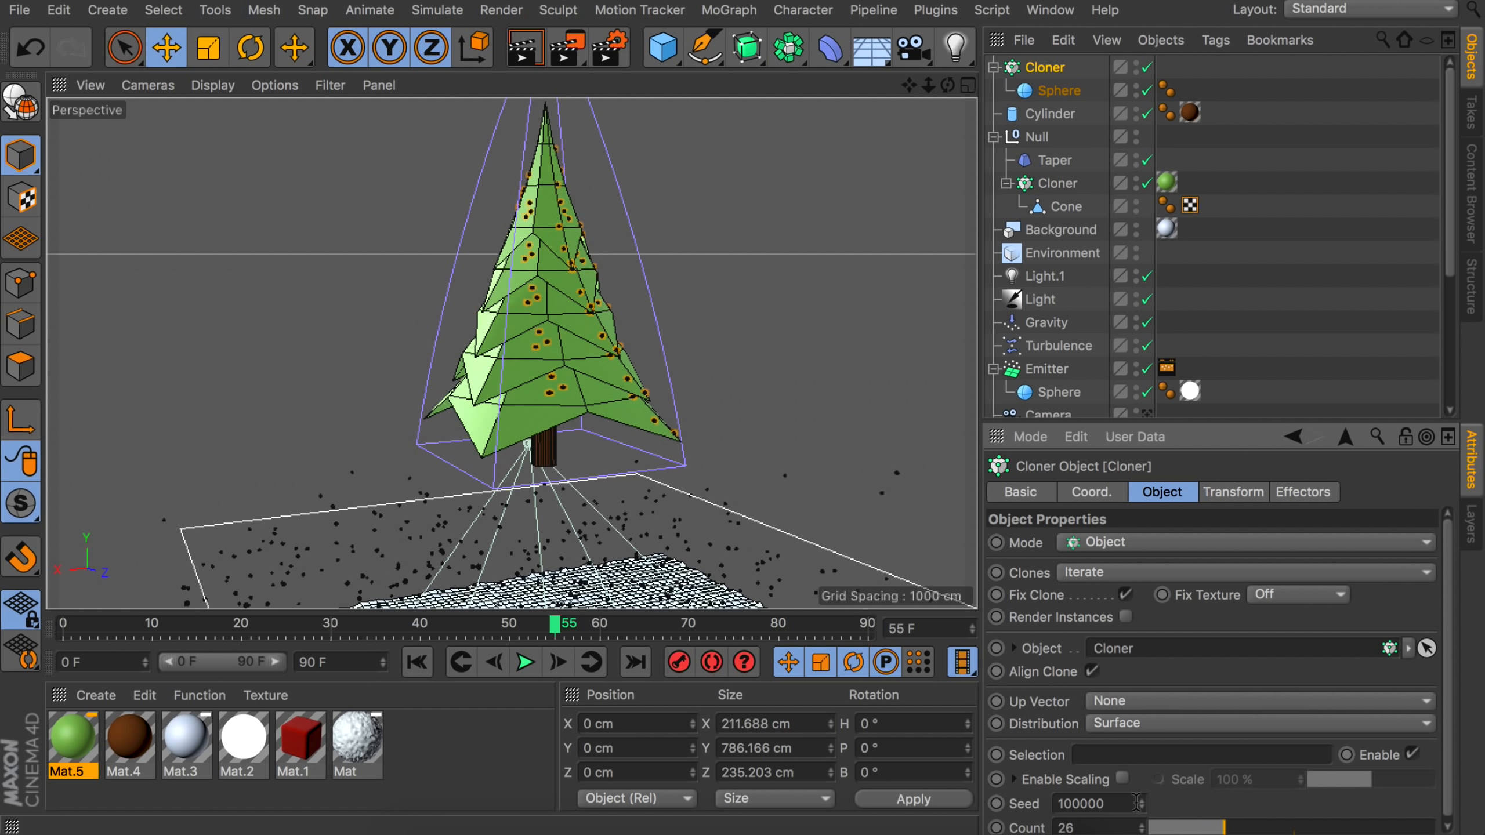
drag(1142, 807, 1142, 824)
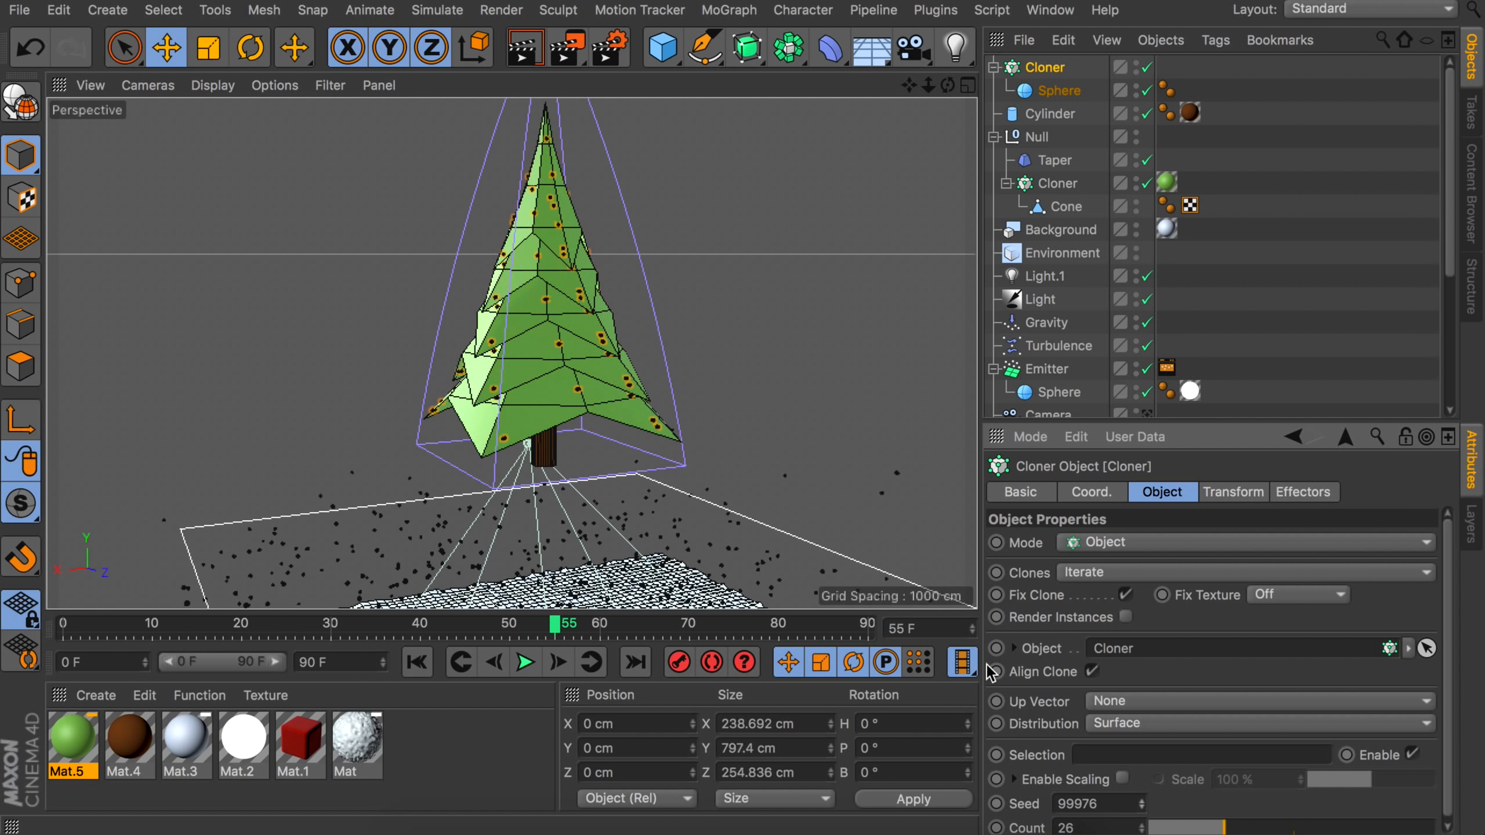
alt+drag(627, 305, 759, 346)
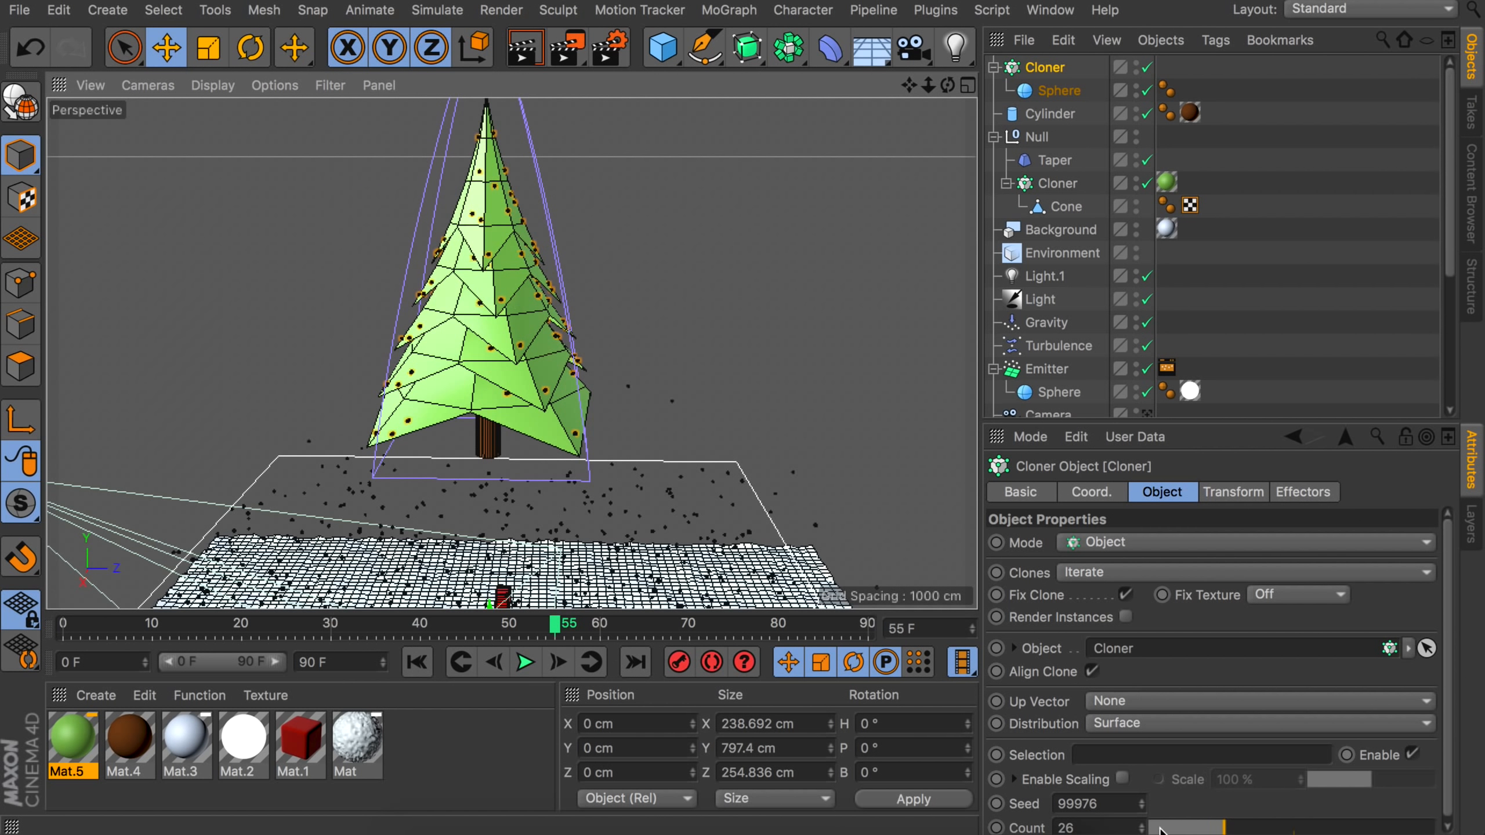
drag(1142, 813, 1143, 820)
alt+drag(597, 319, 318, 296)
Create a new material for the bulbs with Color and Reflectance disabled and only Luminance enabled.
double_click(430, 769)
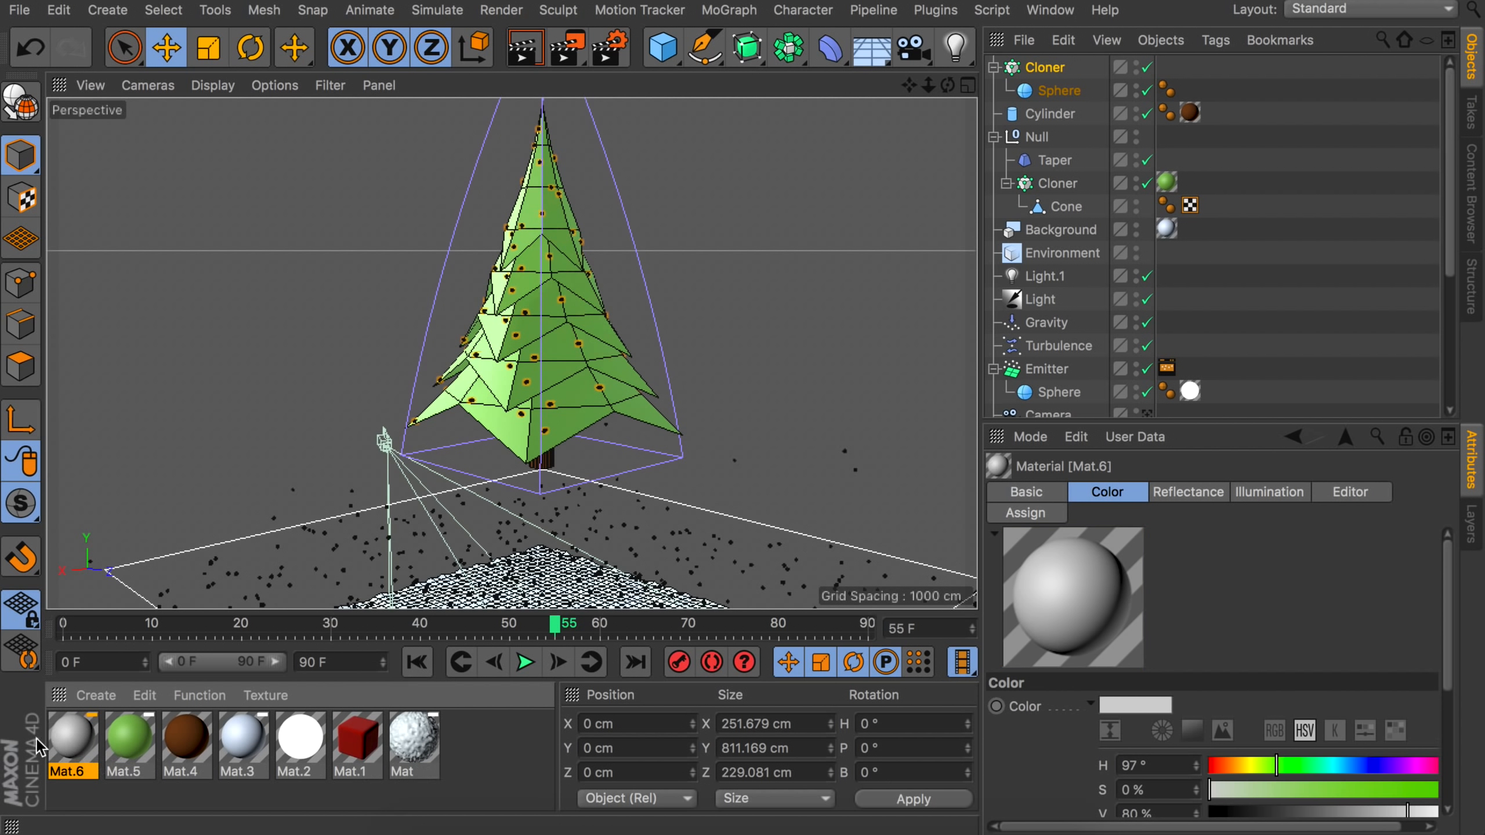
double_click(70, 736)
click(465, 348)
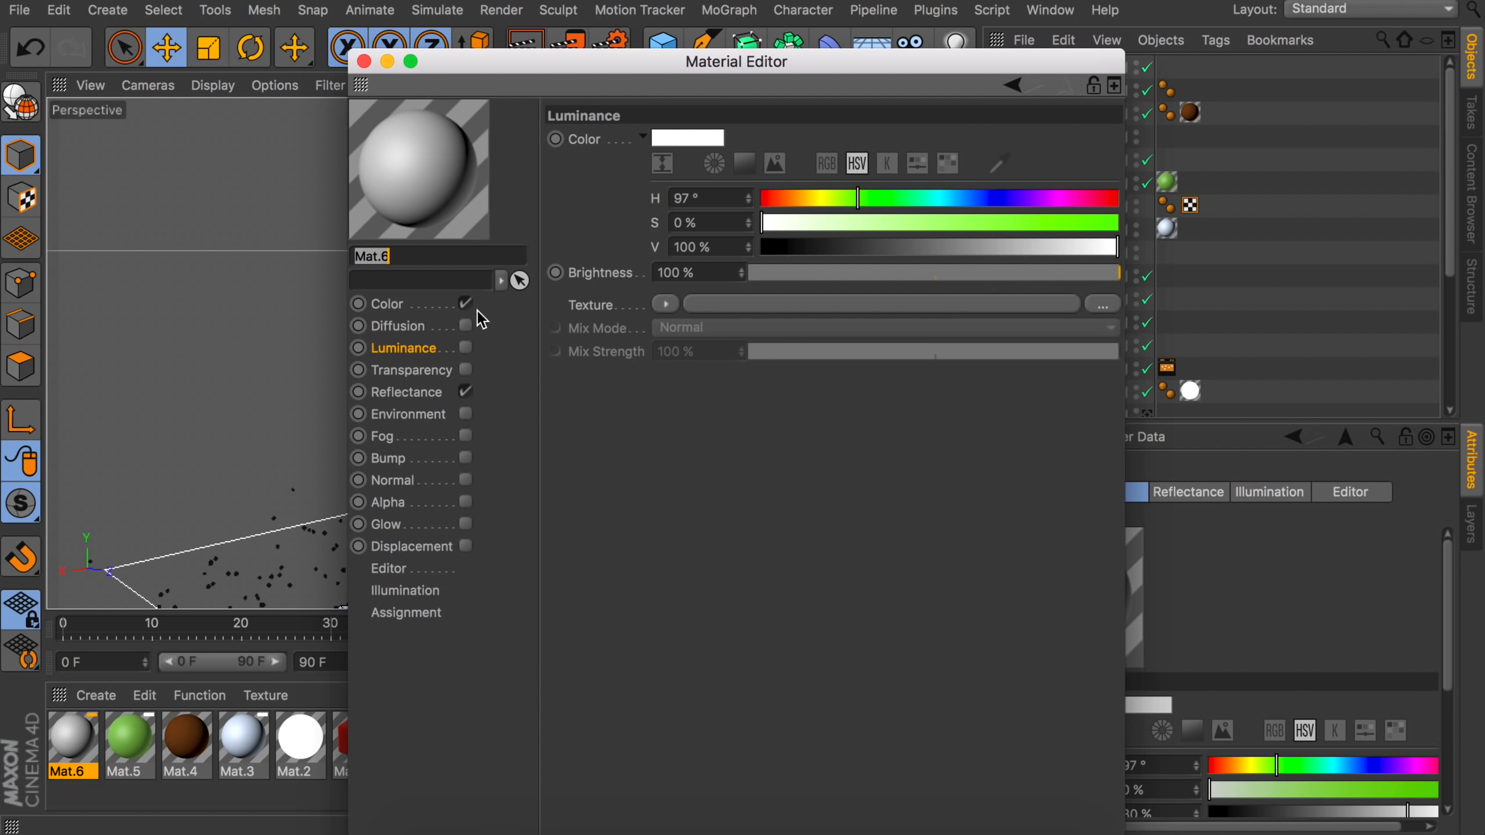
click(466, 392)
click(465, 348)
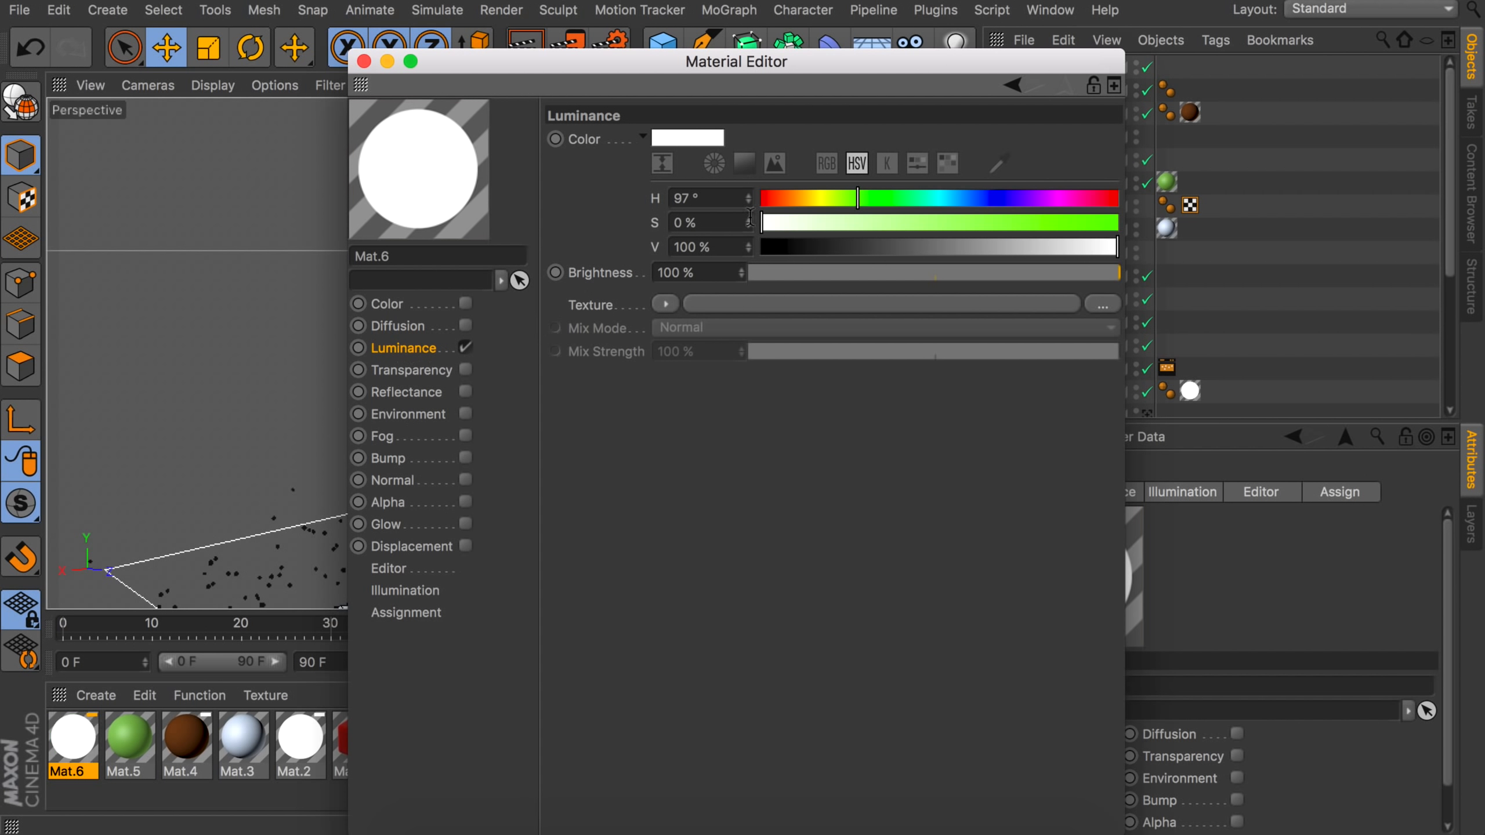
Set the bulb material's Luminance to light blue with H 192° and S 27 %, at 200 % brightness.
drag(858, 199, 951, 198)
drag(828, 222, 859, 222)
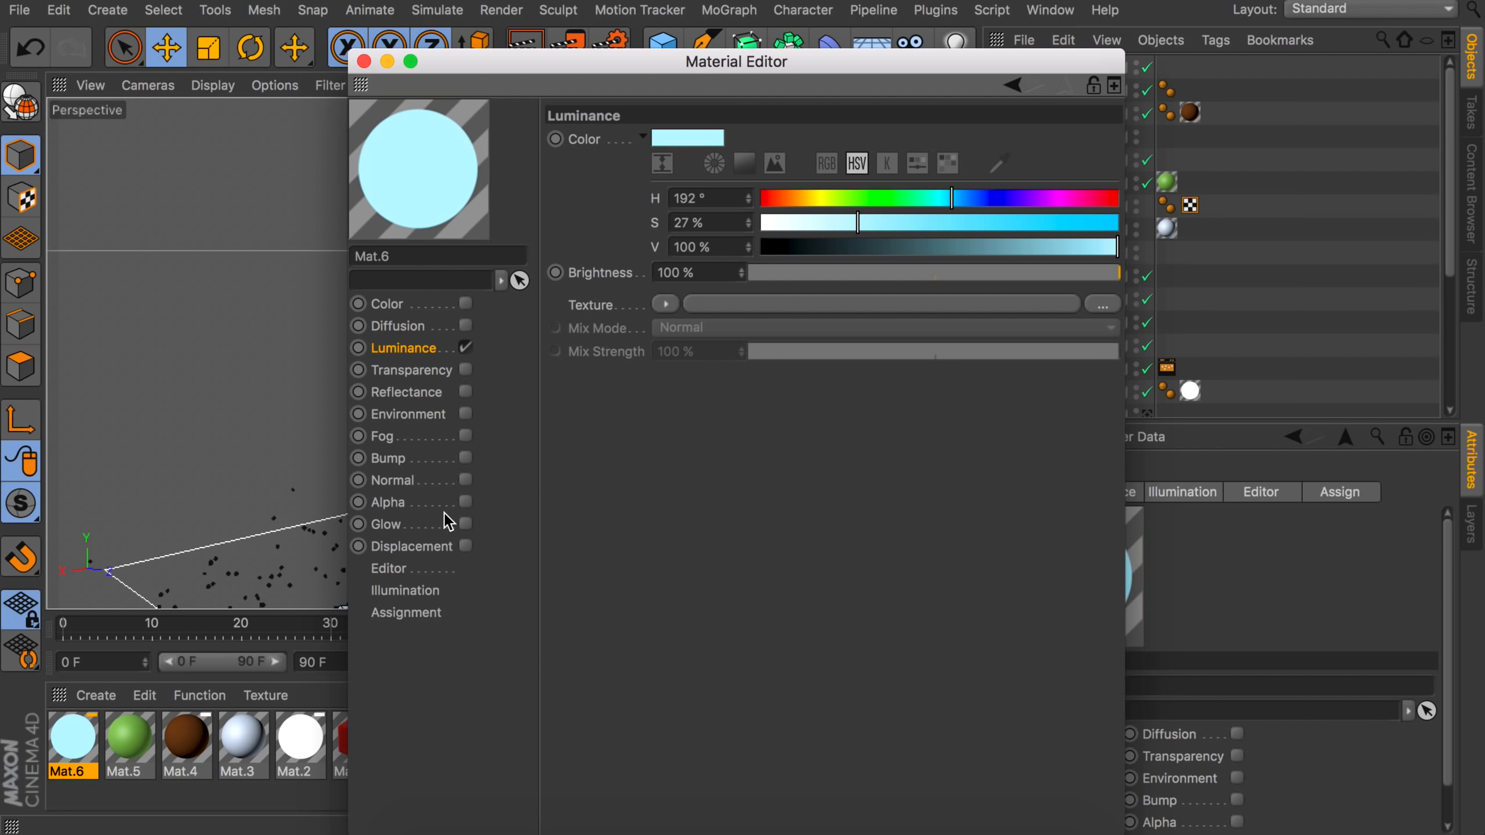
click(677, 271)
text(200)
key(Return)
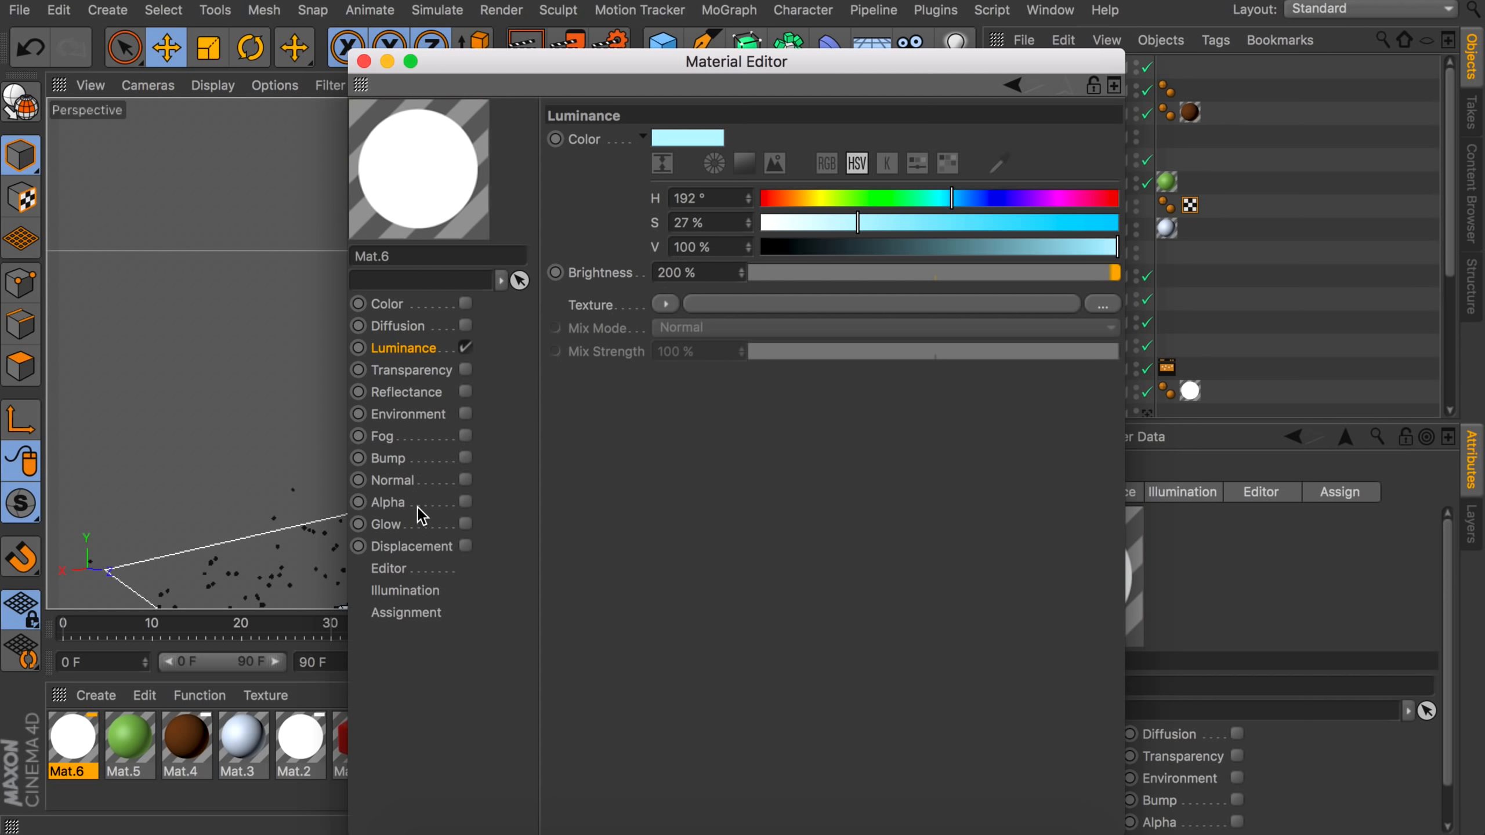
Enable Glow with 50 % outer strength and 5 cm radius, and apply the bulb material to the cloned Sphere.
click(434, 521)
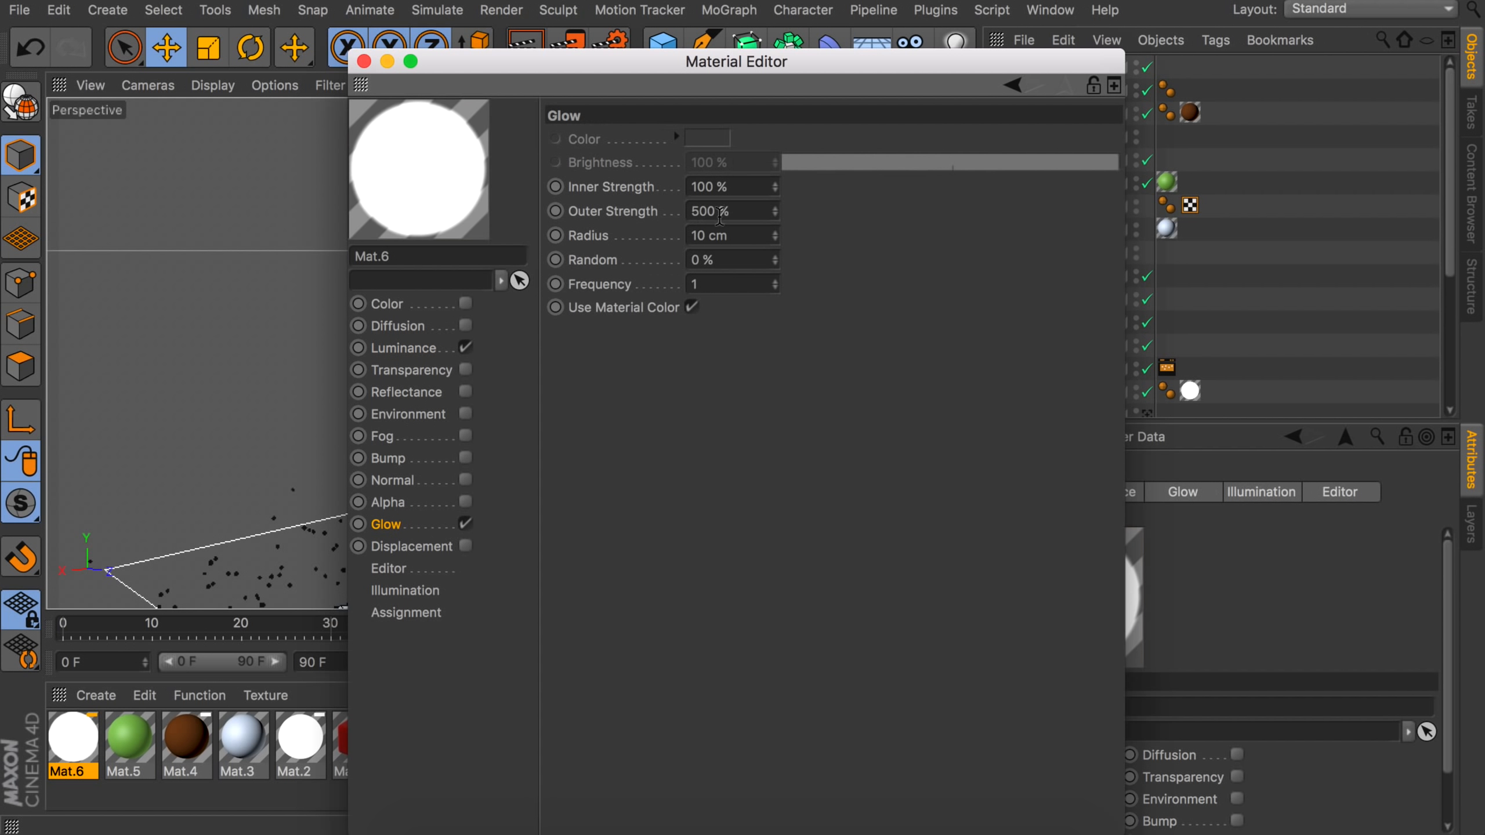
double_click(724, 212)
text(50)
key(Tab)
text(5)
key(Return)
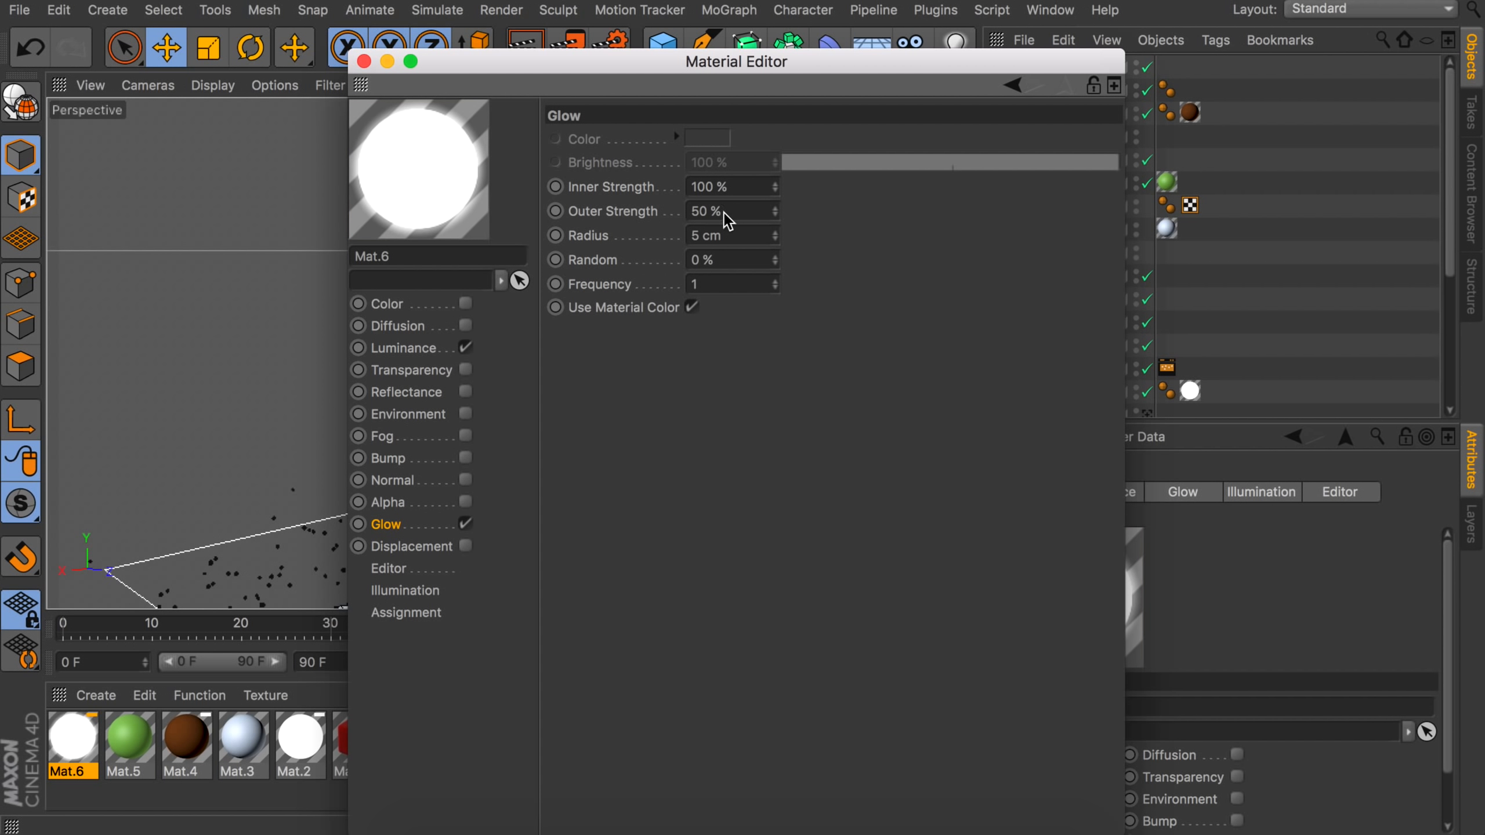
click(364, 62)
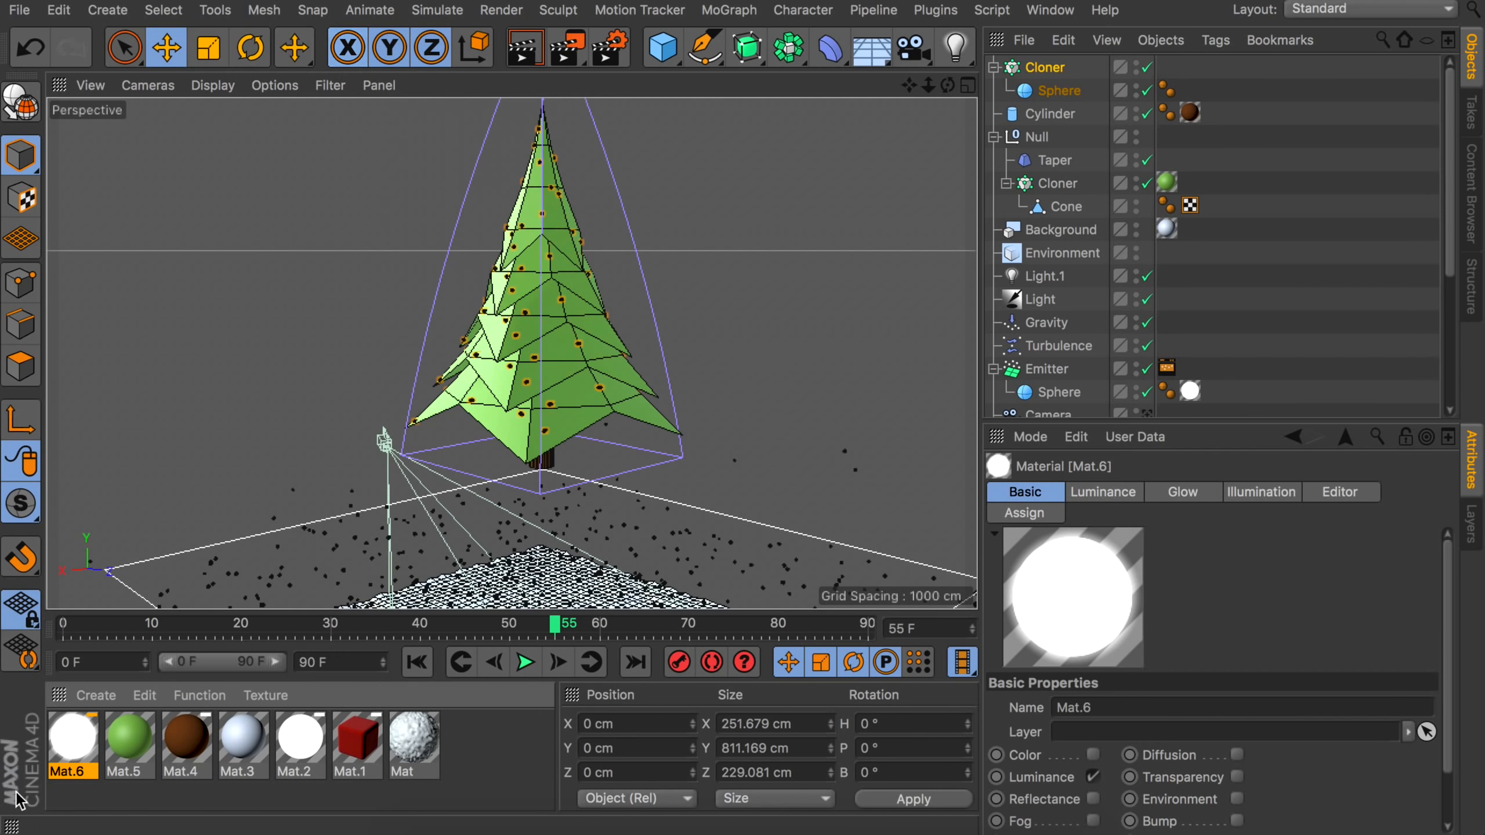
drag(1067, 97, 1065, 92)
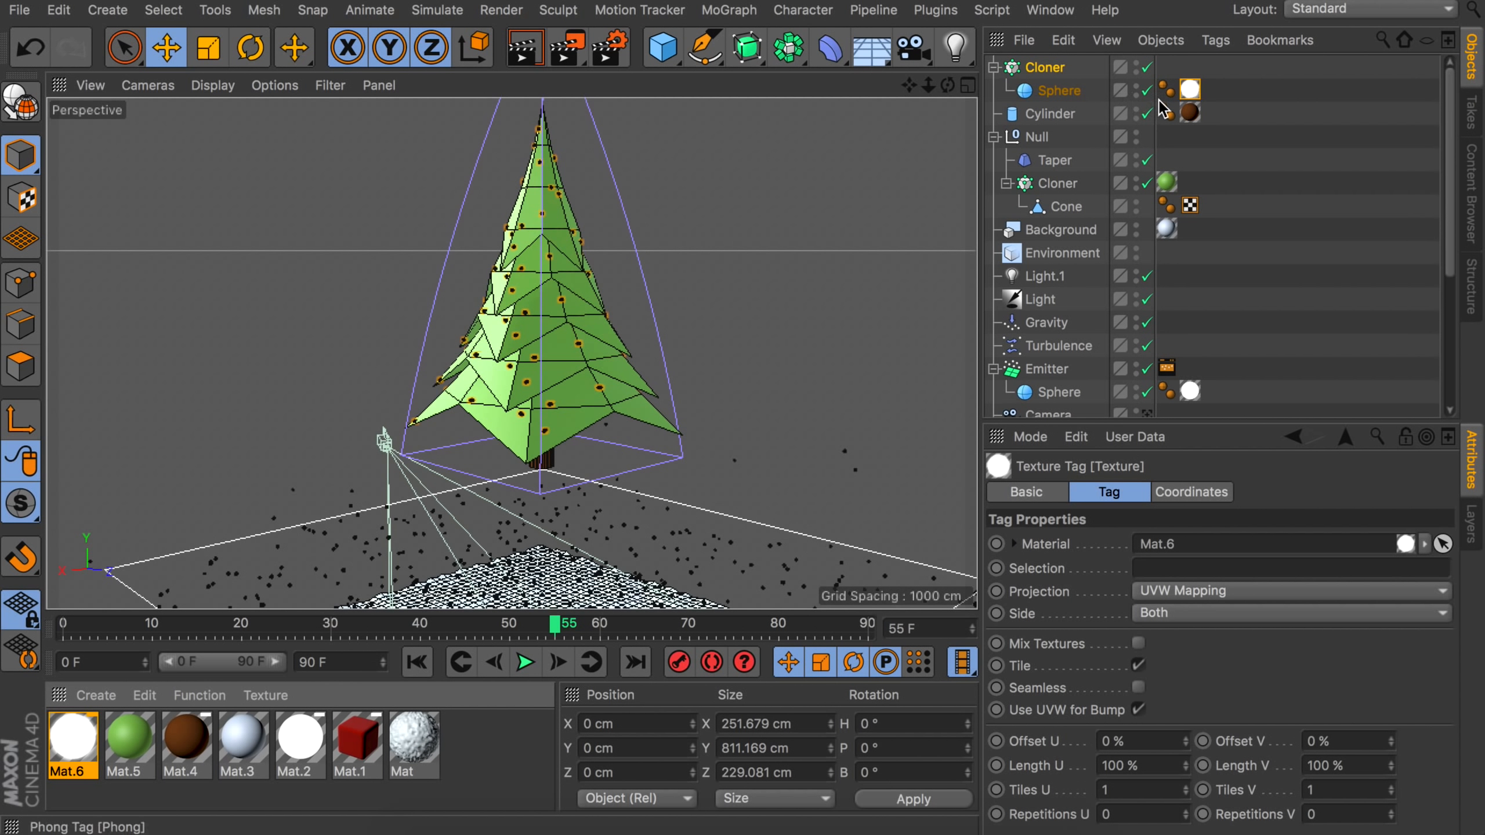
Add a Helix spline and raise it to Y 500 cm, around the tree.
click(988, 174)
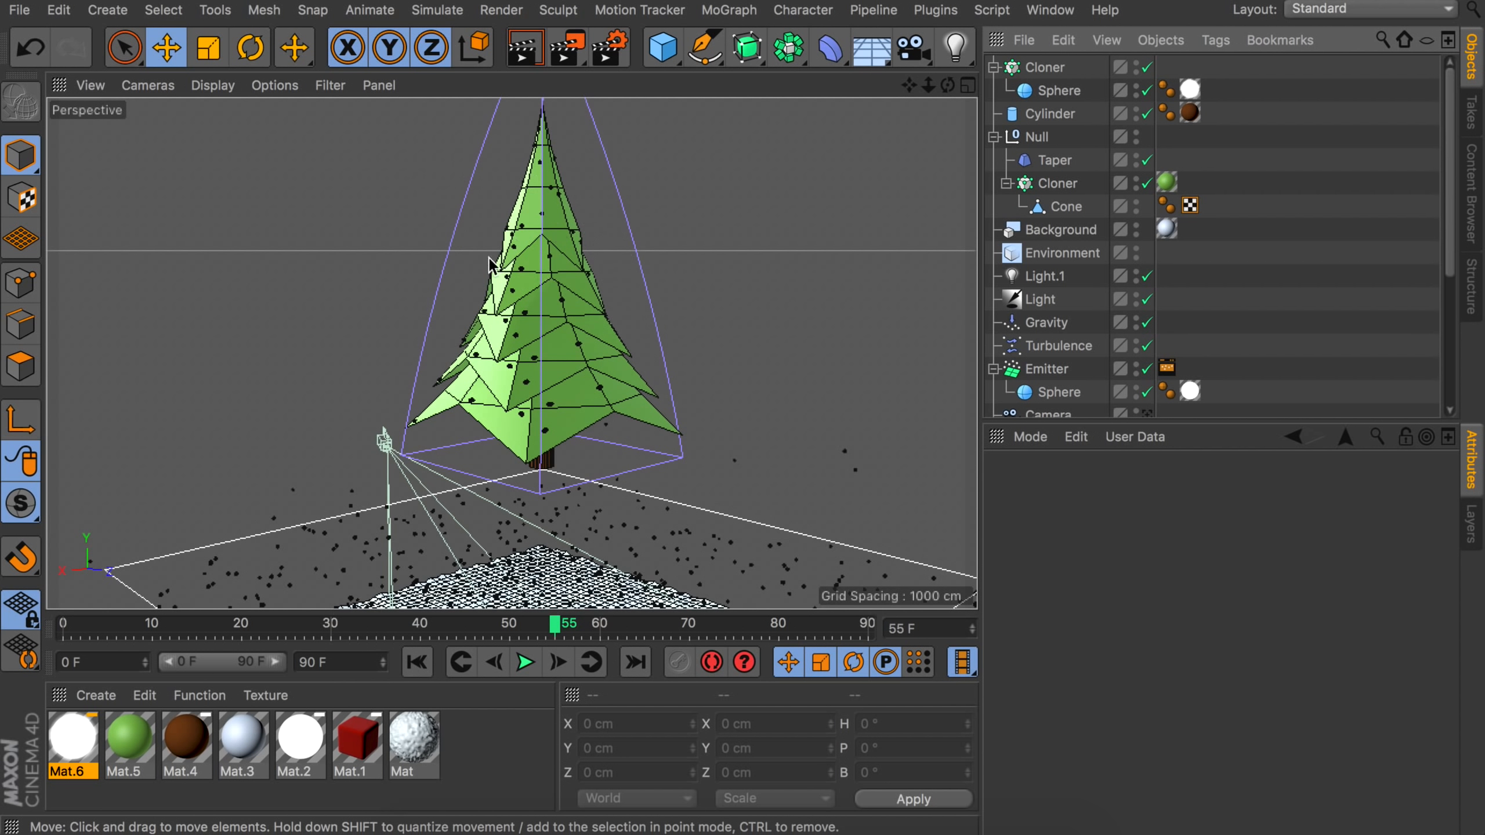
click(707, 55)
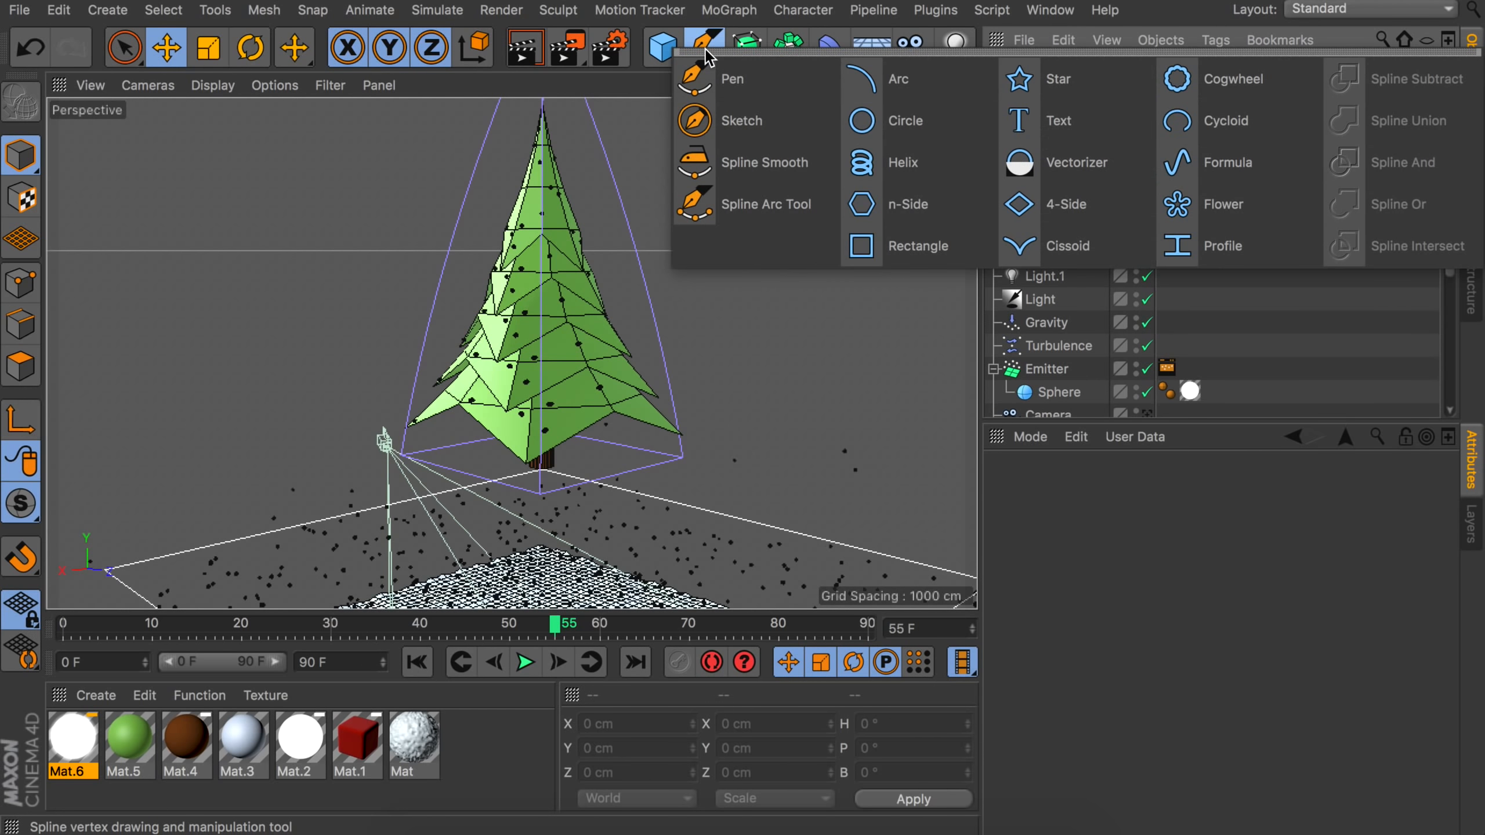
click(904, 162)
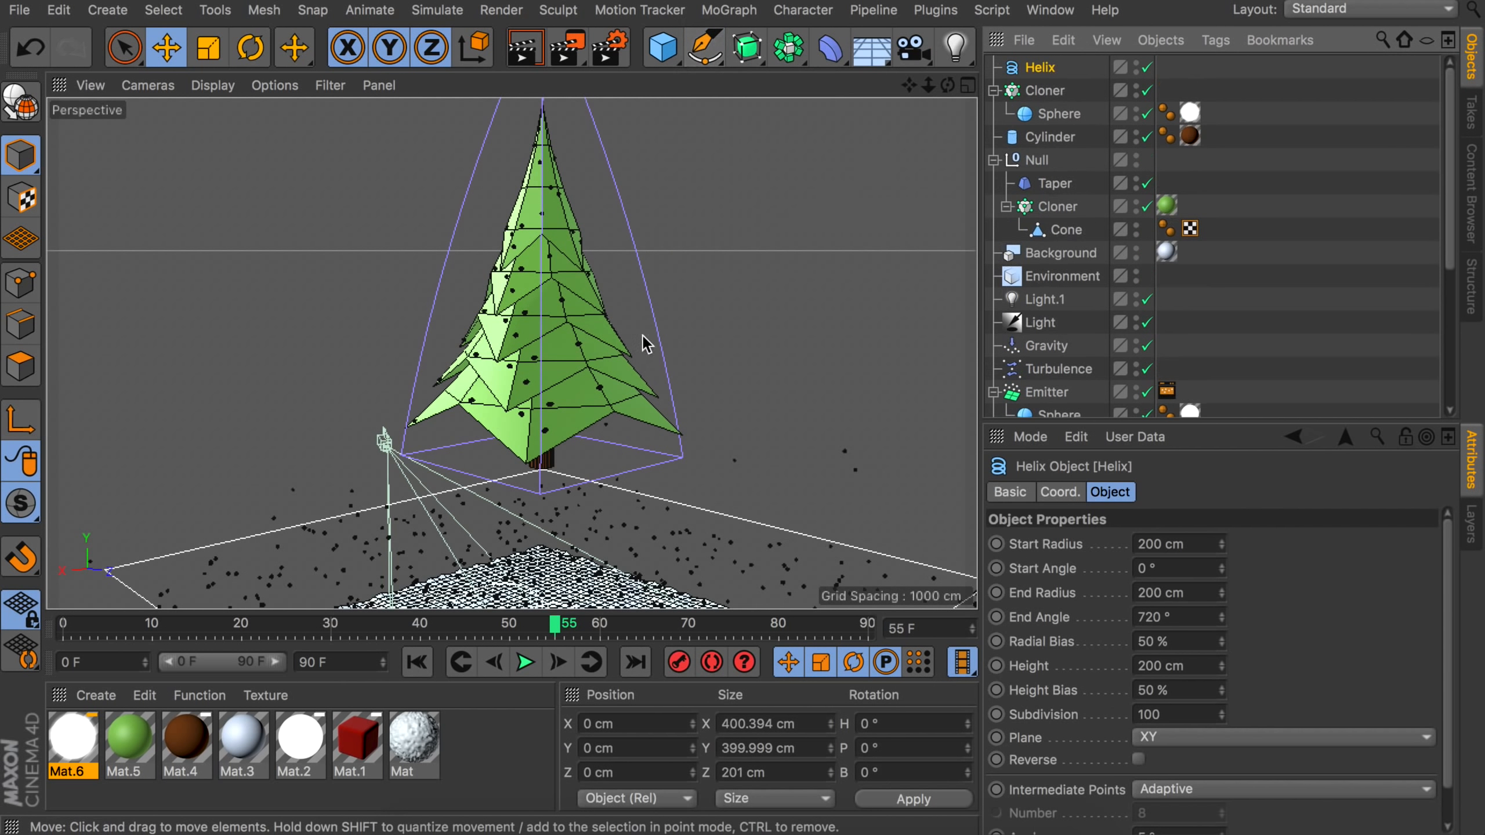
click(563, 398)
key(o)
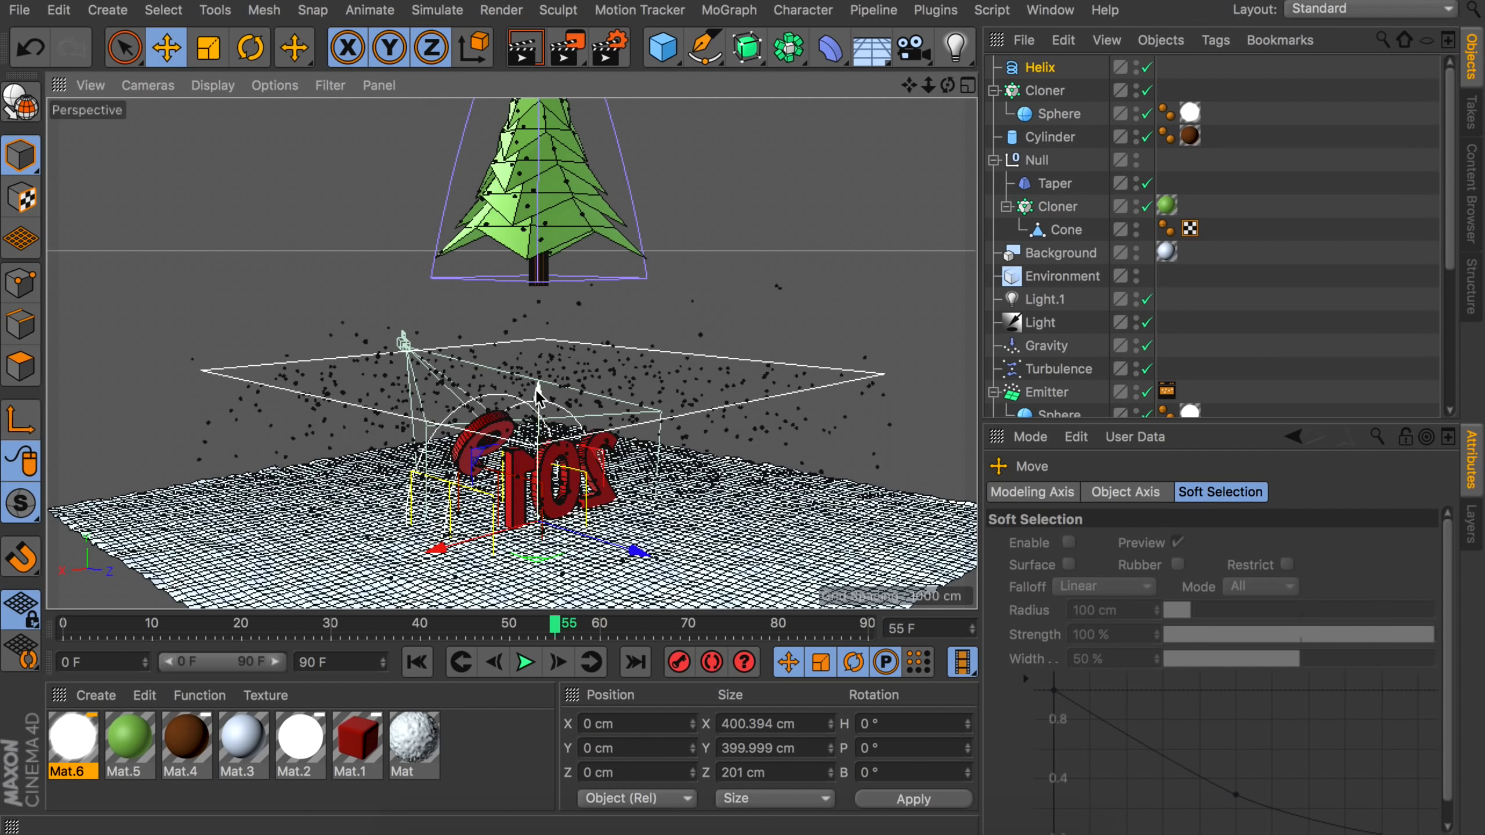
shift+drag(741, 404, 966, 374)
alt+middle_drag(480, 176, 464, 280)
Set the helix's plane to XZ and its height to 424 cm.
click(1039, 67)
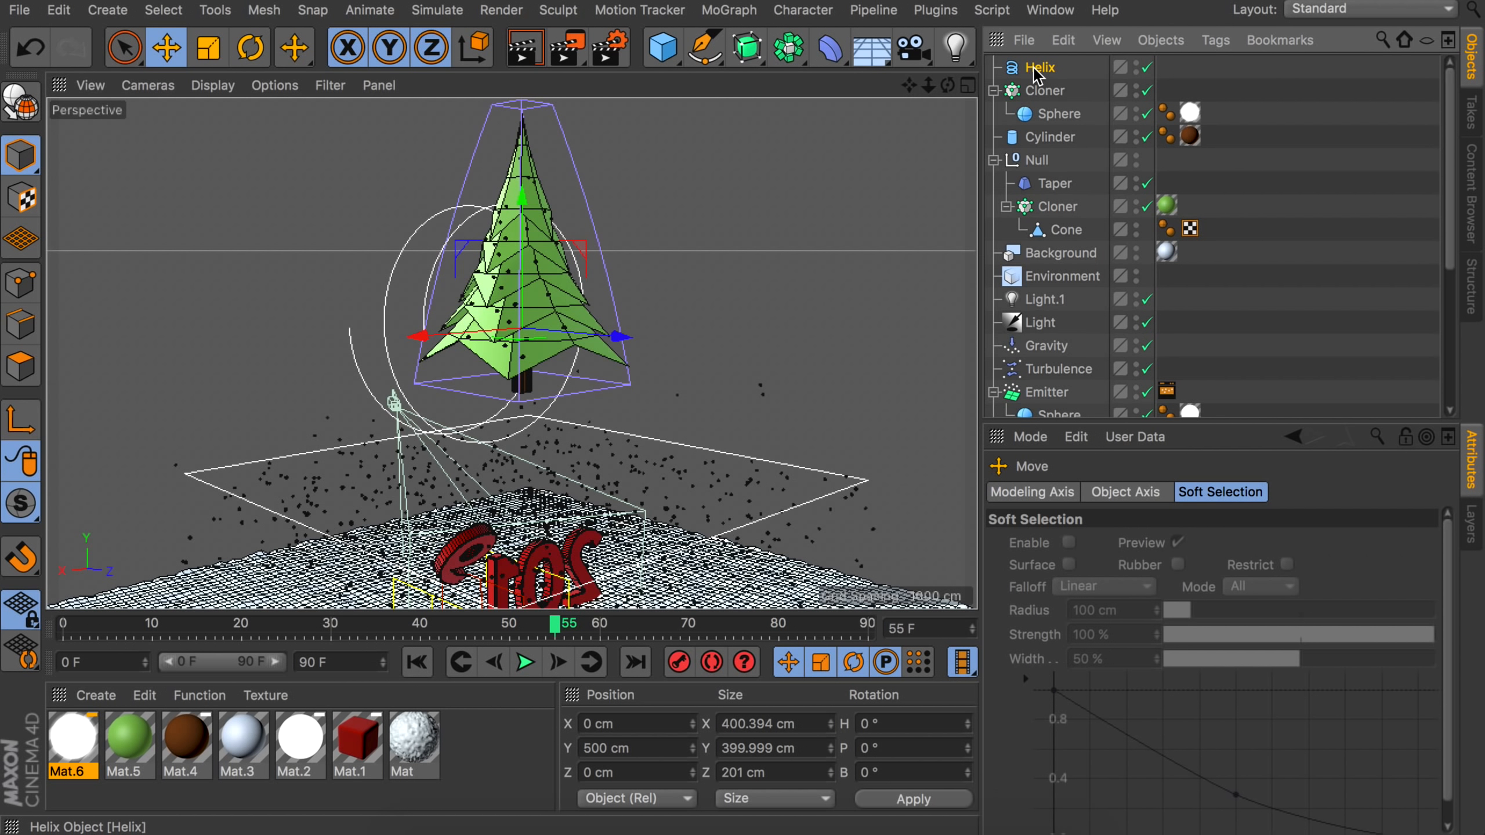
click(1167, 740)
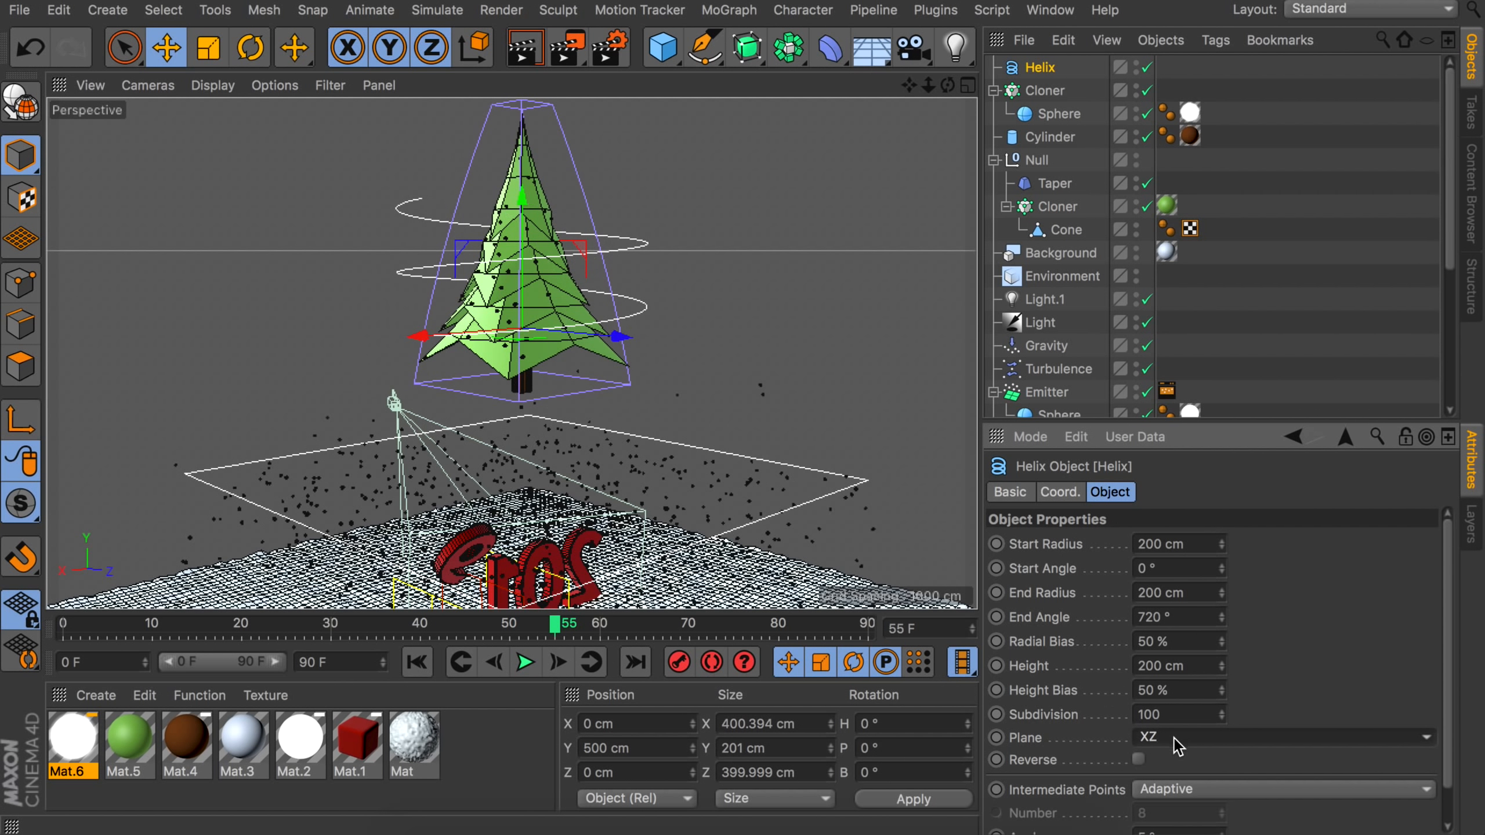
alt+middle_drag(562, 328, 540, 423)
drag(1222, 669, 871, 492)
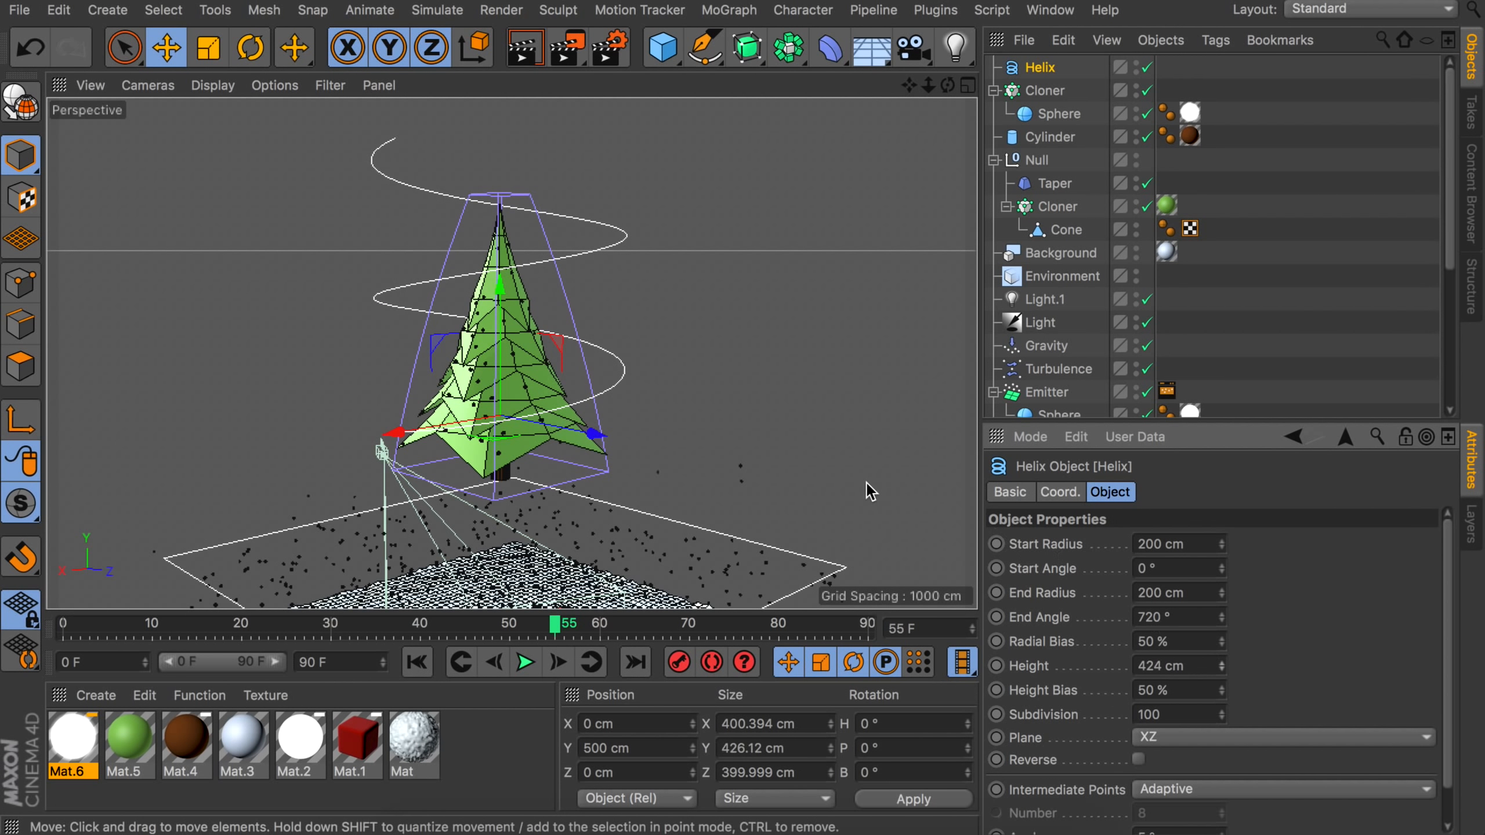
Lower the helix to about Y 460 cm so it starts at the tree's lower branches.
alt+drag(502, 396, 516, 355)
drag(499, 290, 502, 325)
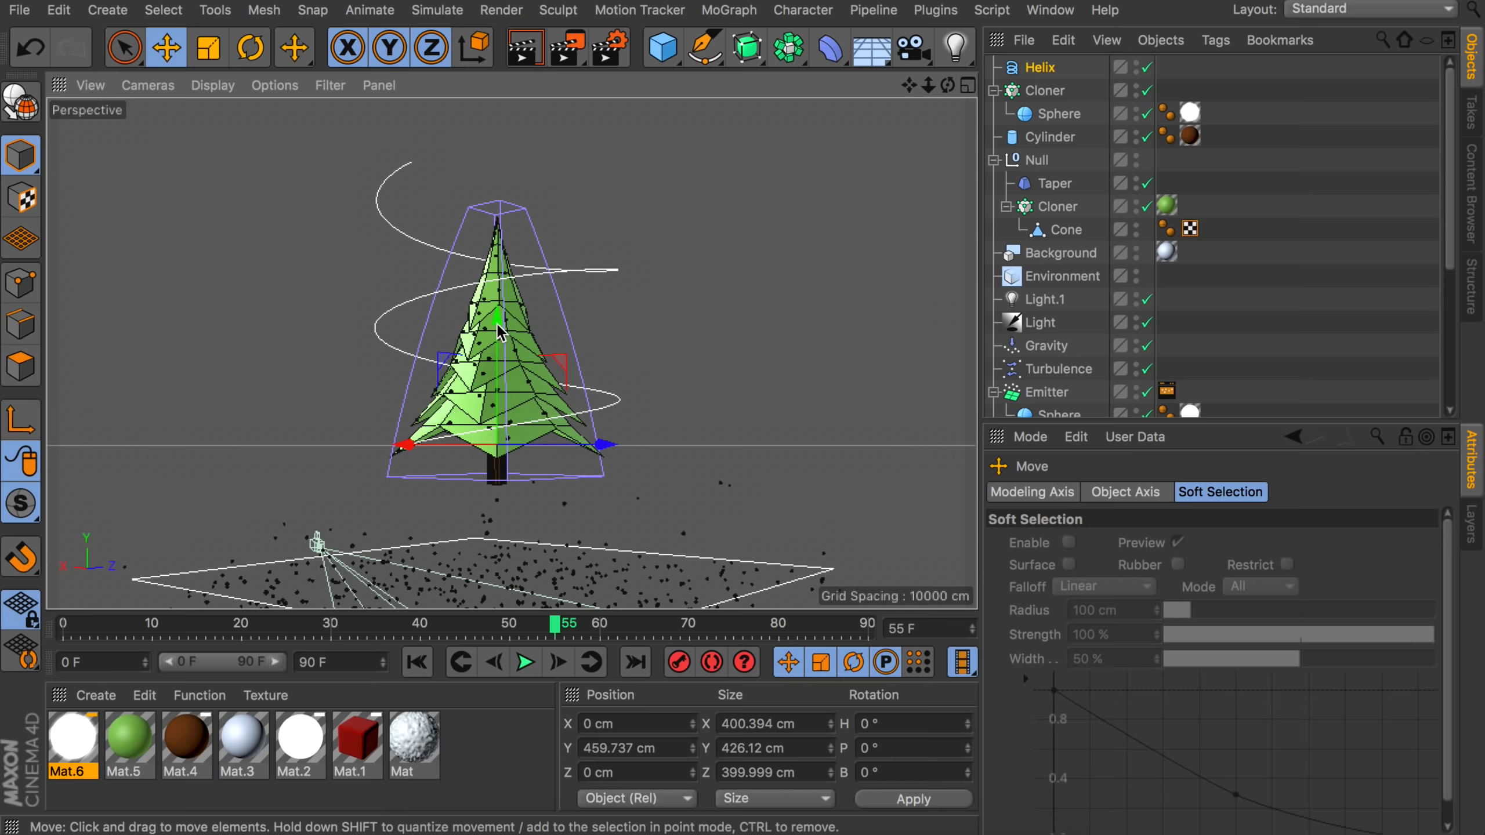
scroll(602, 438, up, 5)
alt+drag(602, 438, 576, 404)
Taper the helix around the tree with an End Radius of 0 cm, Height 374 cm and End Angle 1209°.
click(1041, 67)
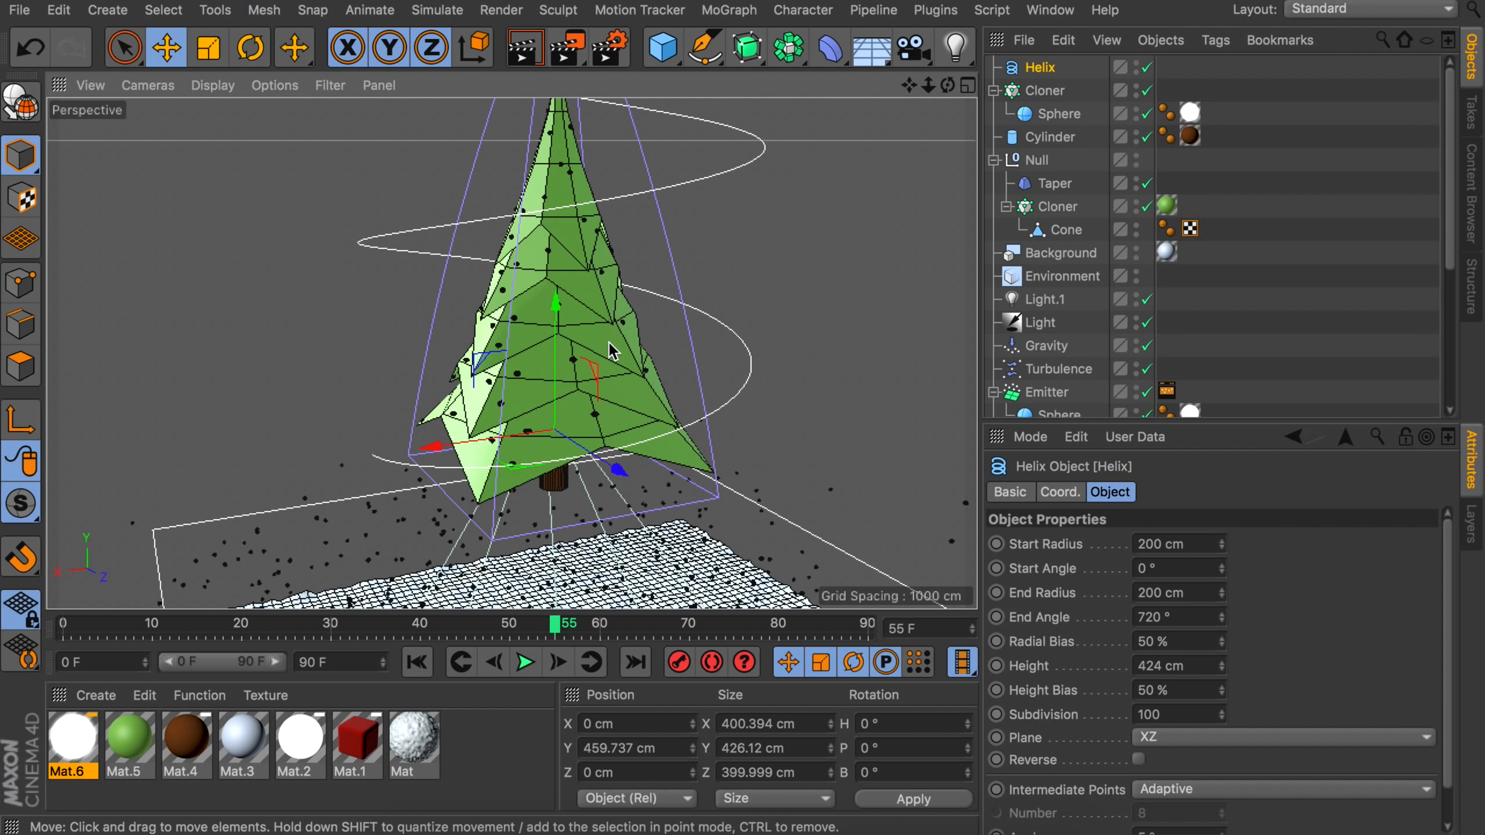
alt+middle_drag(610, 337, 606, 391)
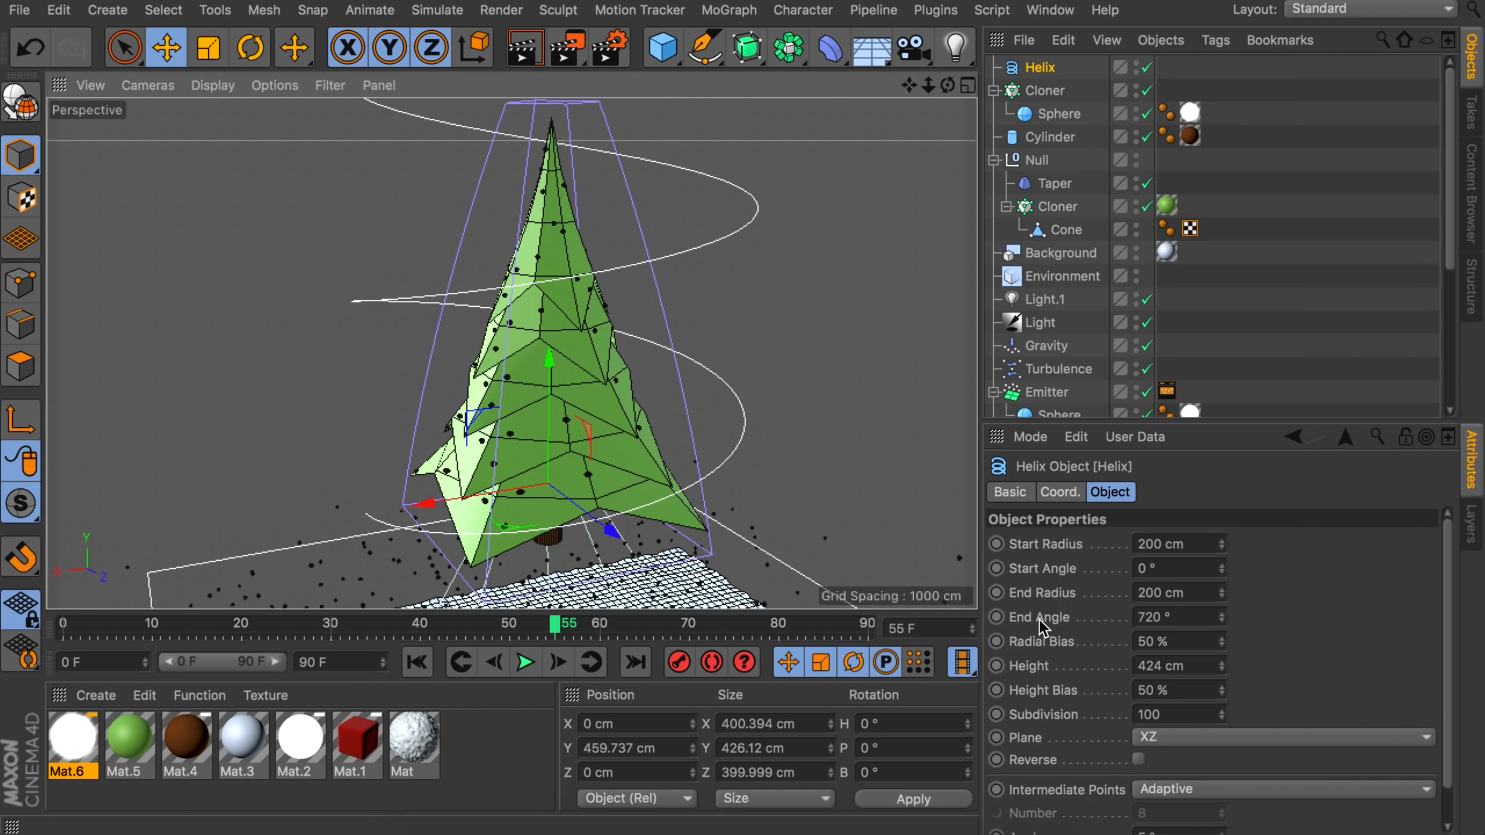
drag(1222, 593, 1221, 702)
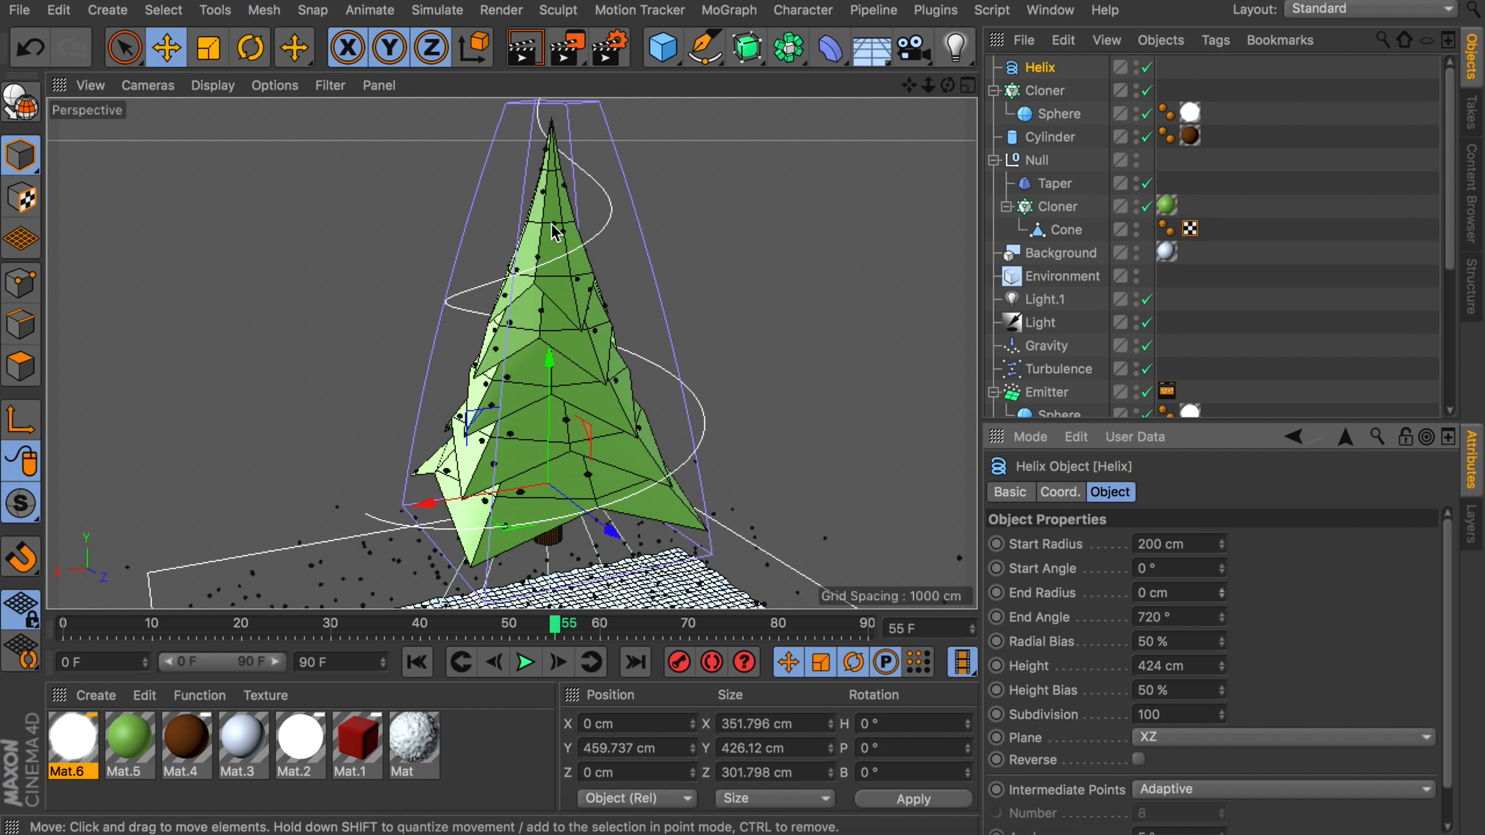
alt+middle_drag(702, 363, 700, 408)
drag(1224, 669, 1223, 669)
mouse_move(510, 301)
alt+mouse_down()
mouse_move(672, 334)
mouse_move(799, 335)
mouse_move(530, 310)
alt+mouse_up()
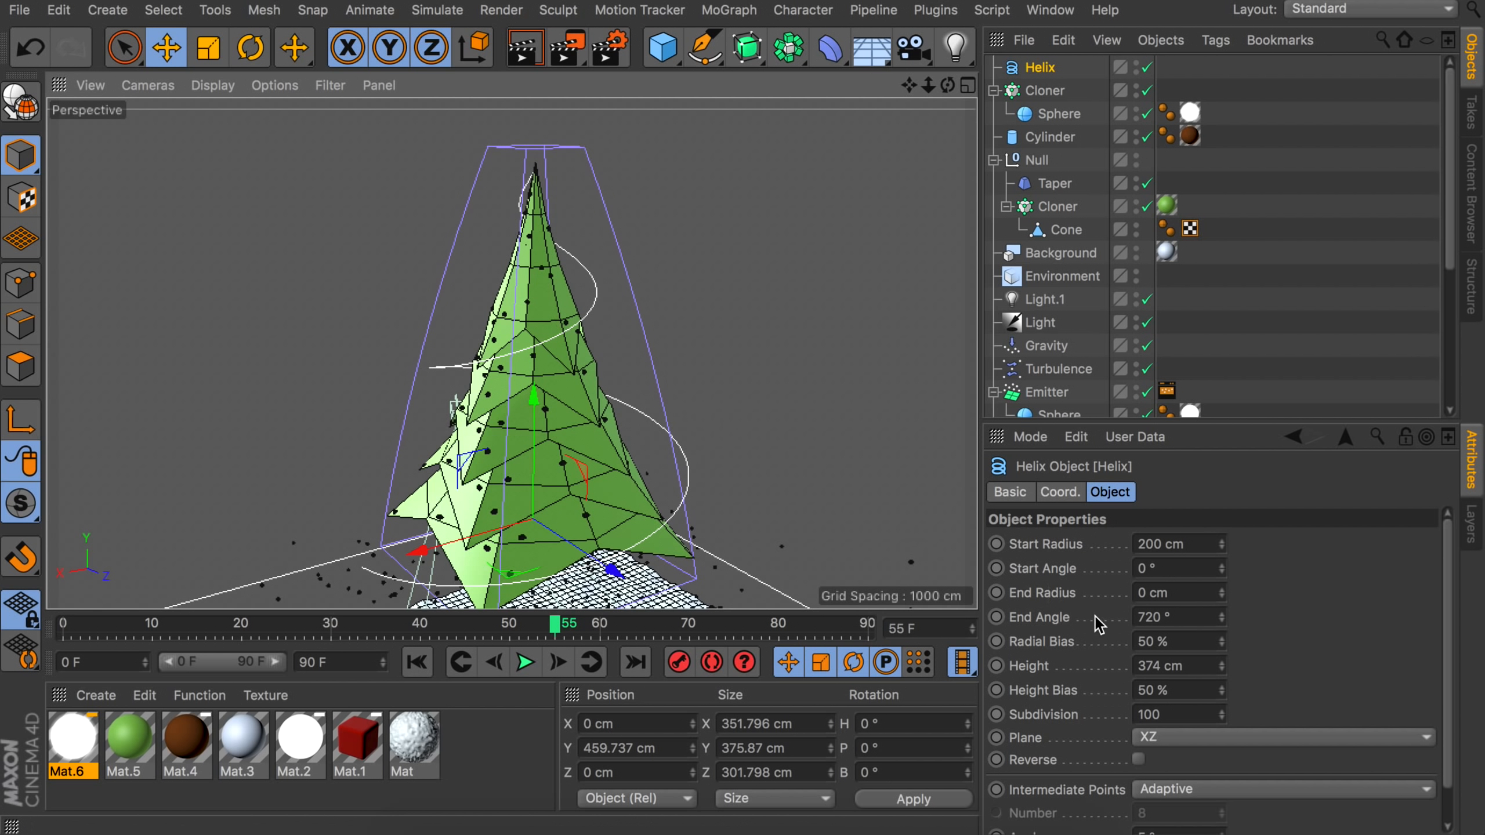
drag(1223, 620, 1243, 715)
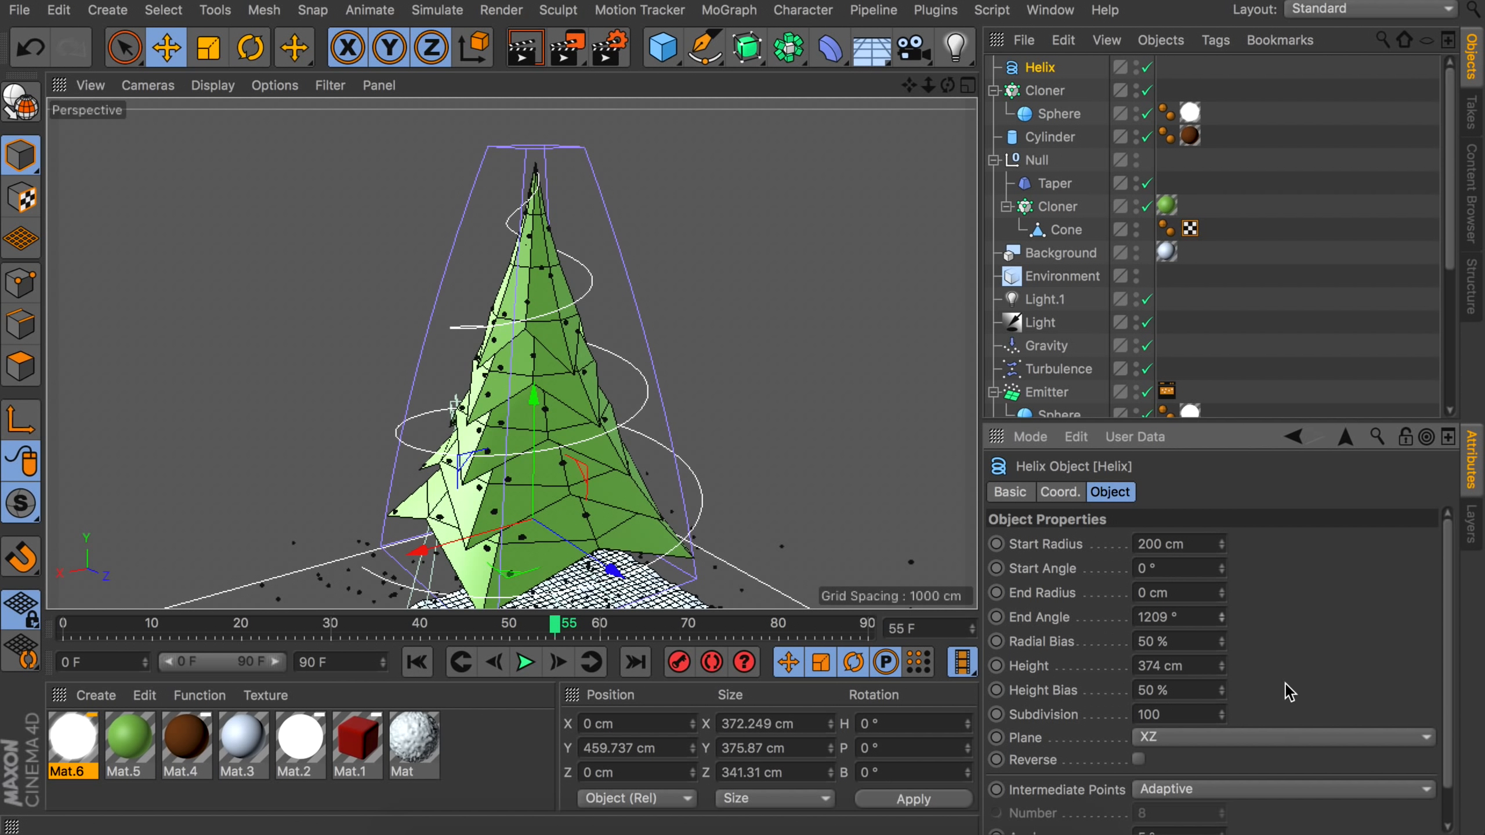
Add a Circle spline and put the Circle and the Helix into a Sweep object.
click(704, 47)
click(894, 120)
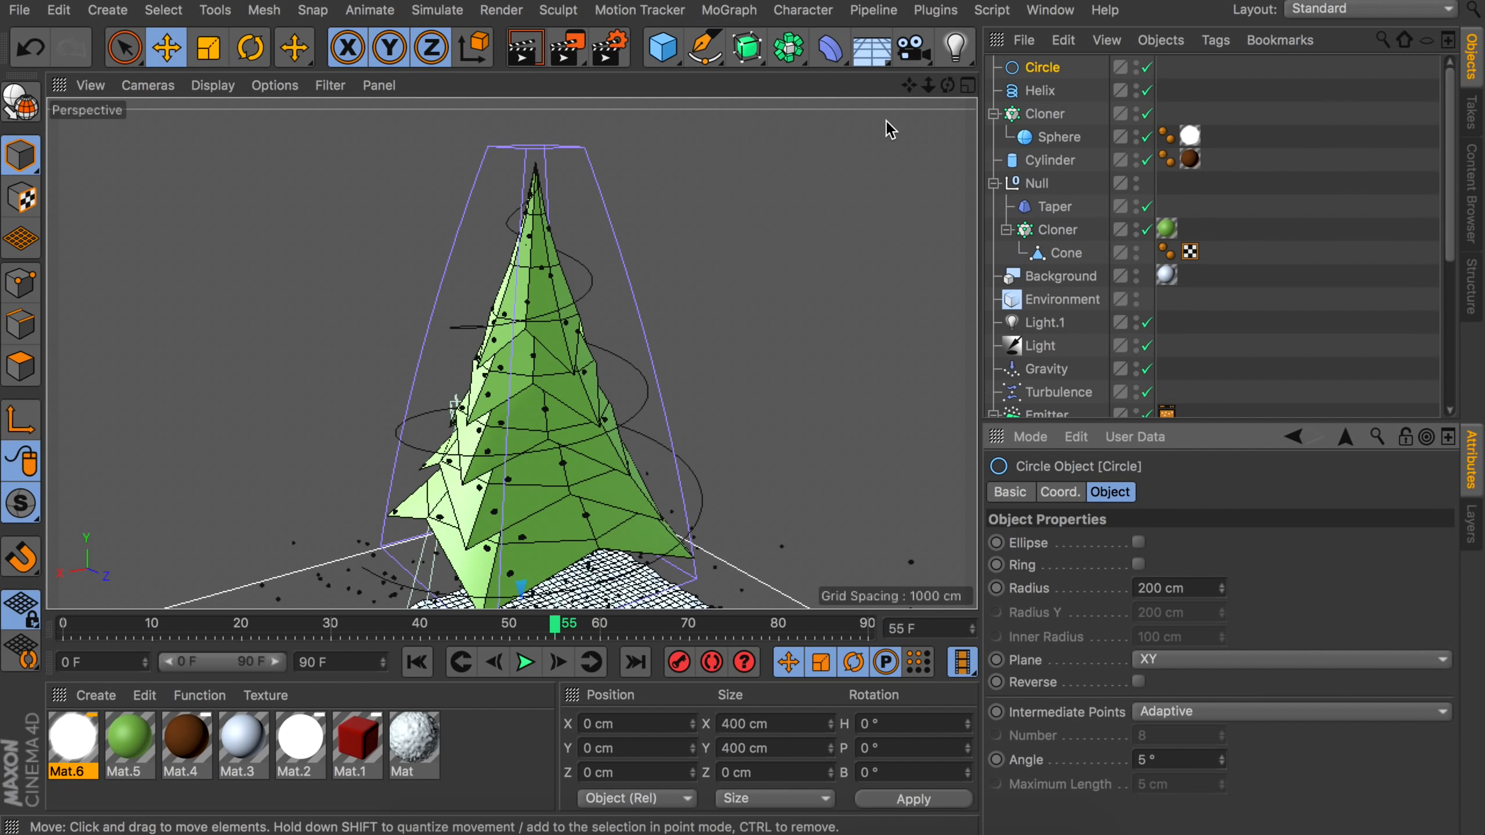
drag(773, 57, 842, 163)
click(1027, 97)
shift+click(1032, 119)
drag(1039, 95, 1040, 67)
Scale the Circle profile down to about 4.8 cm, making the sweep a thin garland.
click(1053, 93)
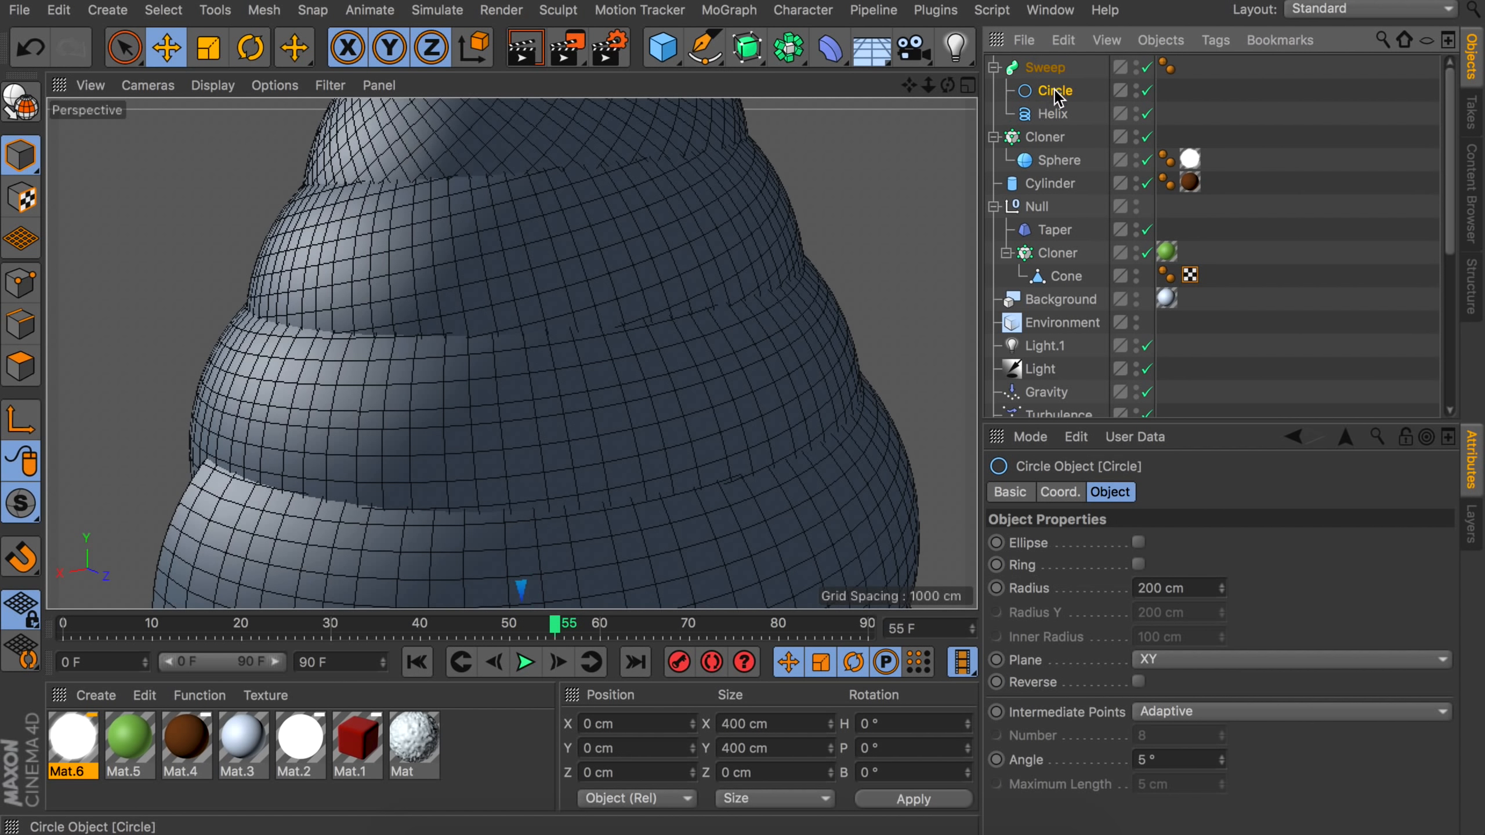
key(t)
drag(672, 281, 50, 505)
drag(519, 576, 529, 576)
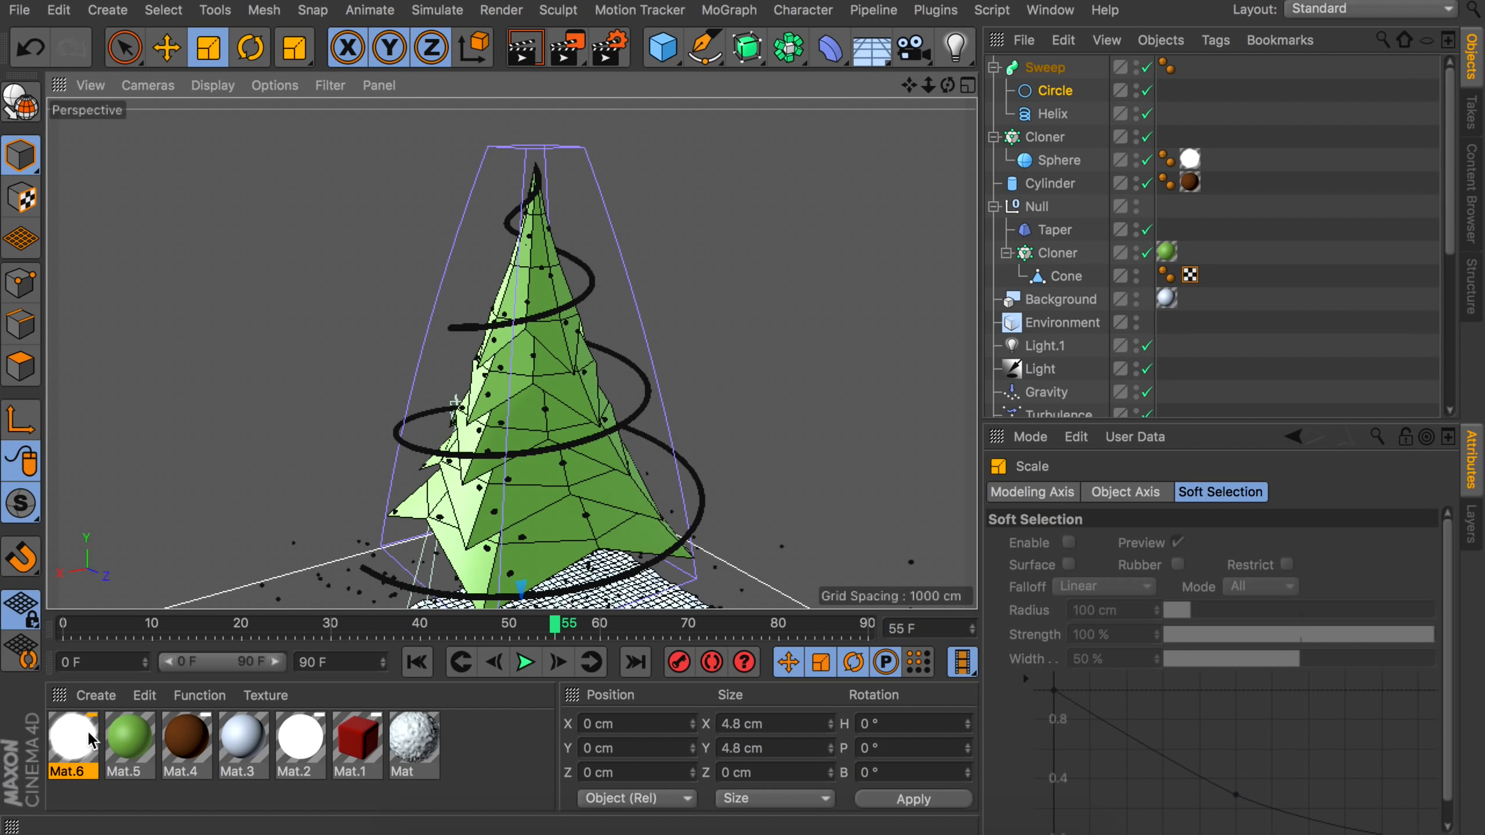
Duplicate the glowing bulb material Mat.6.
click(82, 750)
key(ctrl+c)
key(ctrl+v)
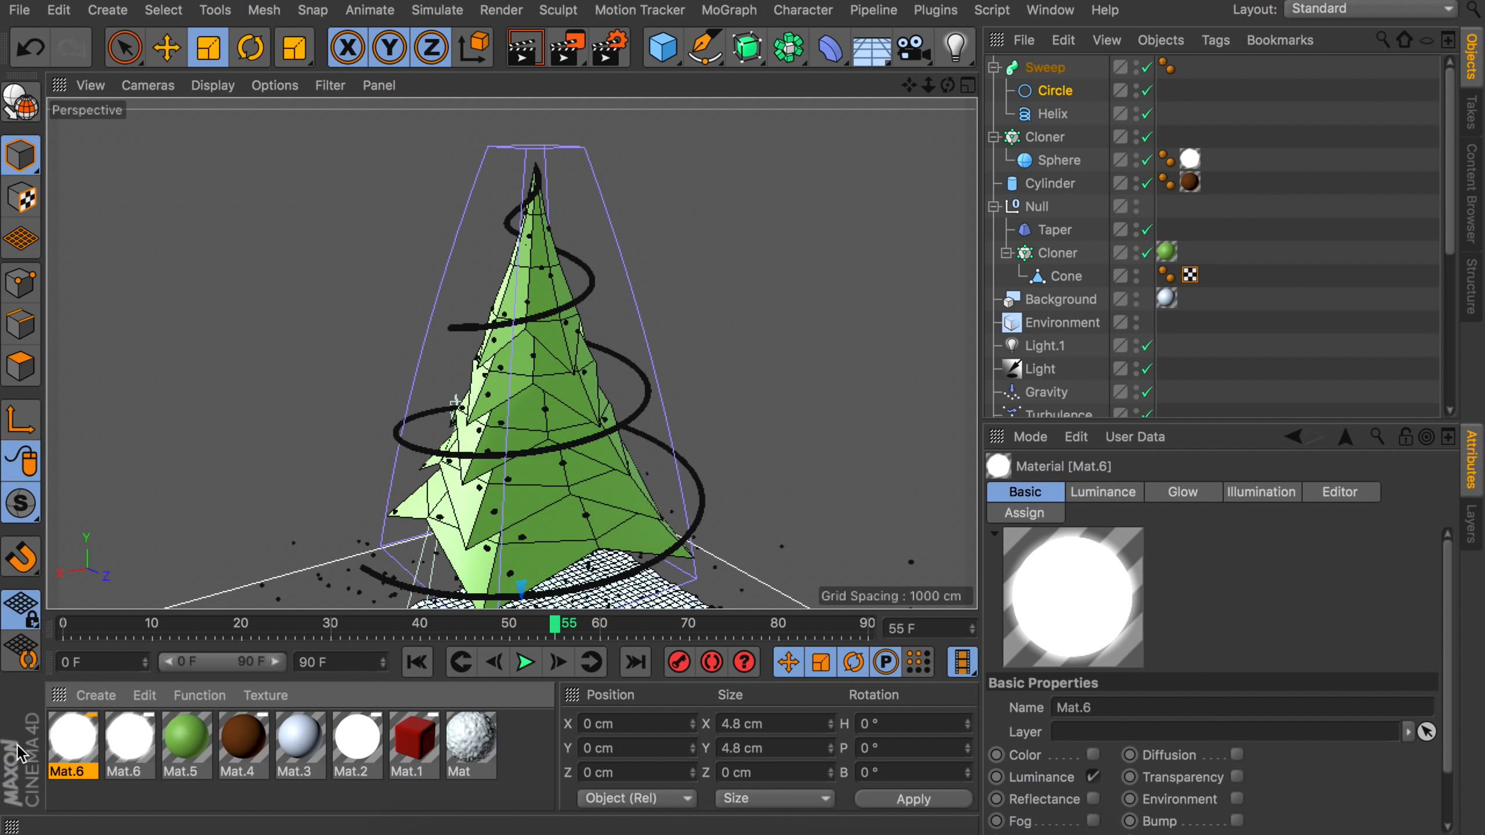
Set the duplicated material's Luminance to a warm colour with H 34° and S 36 %, and apply it to the Sweep.
double_click(69, 740)
click(403, 348)
drag(935, 198, 795, 199)
click(889, 222)
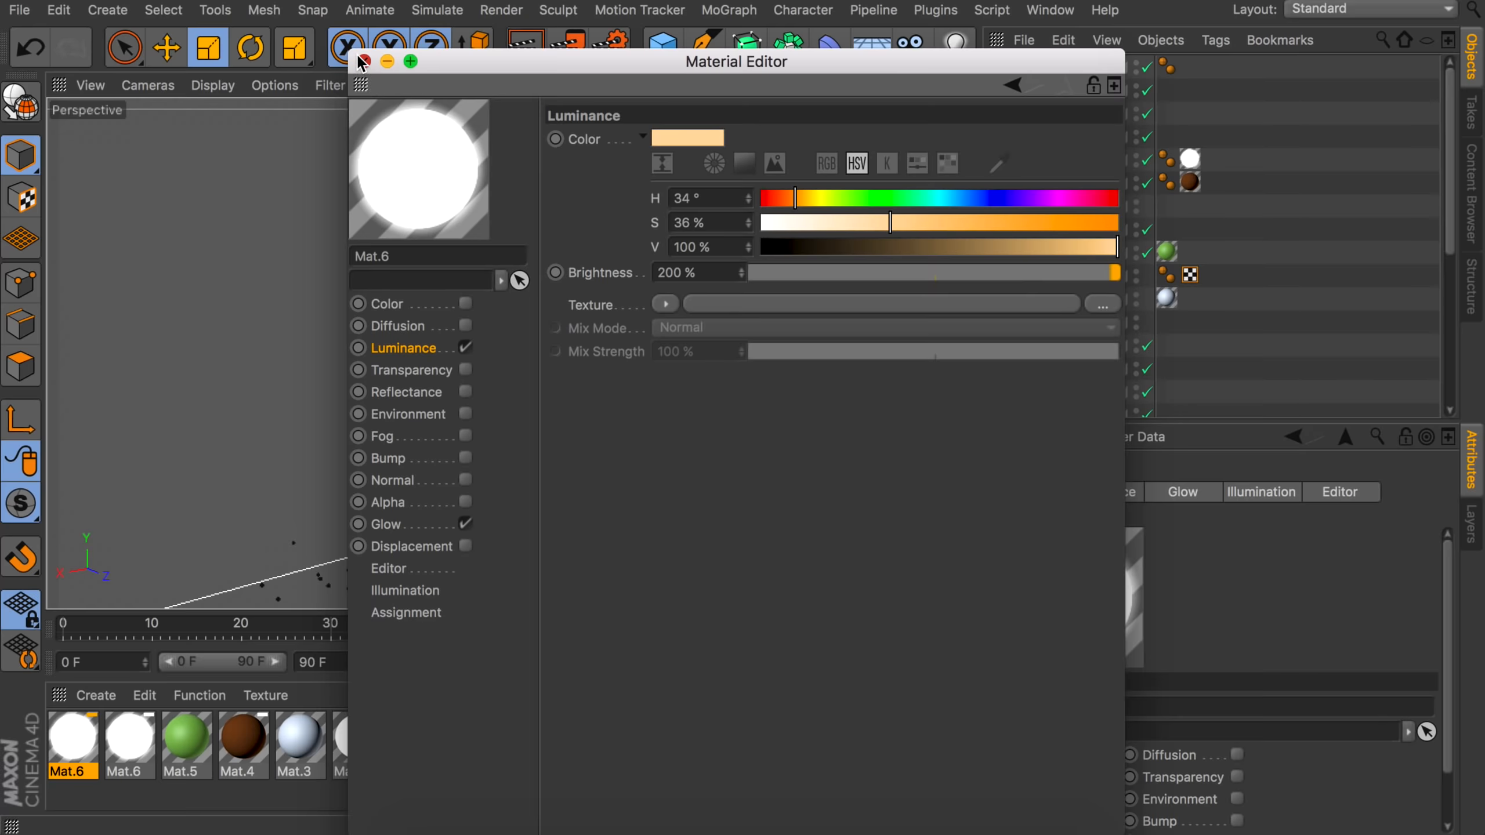
click(364, 61)
drag(1056, 69, 1052, 69)
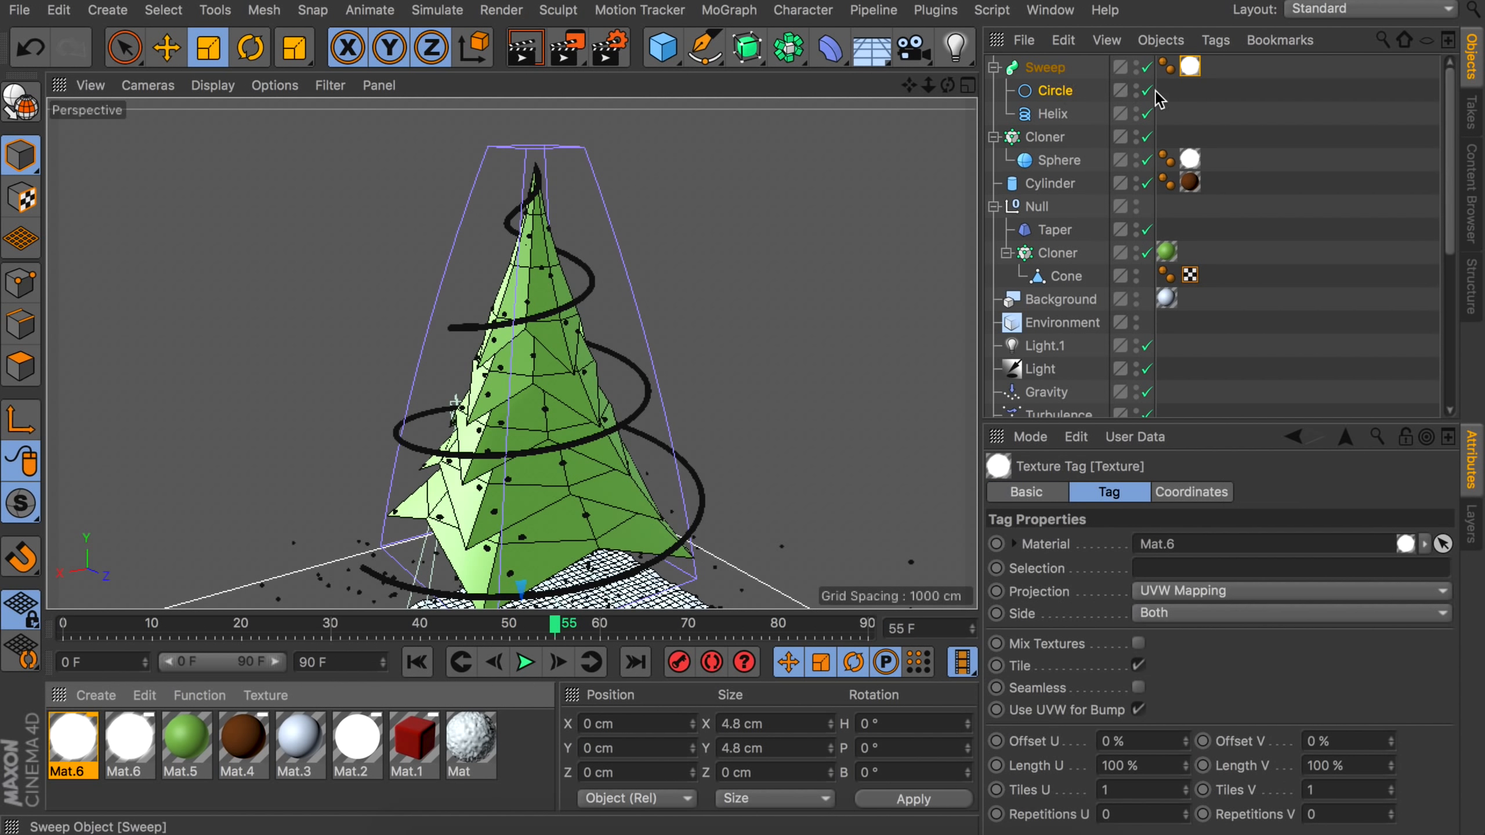
Group the sweep, cloned spheres, trunk and branch objects into one null and name it Tree.
click(1046, 67)
shift+click(1063, 279)
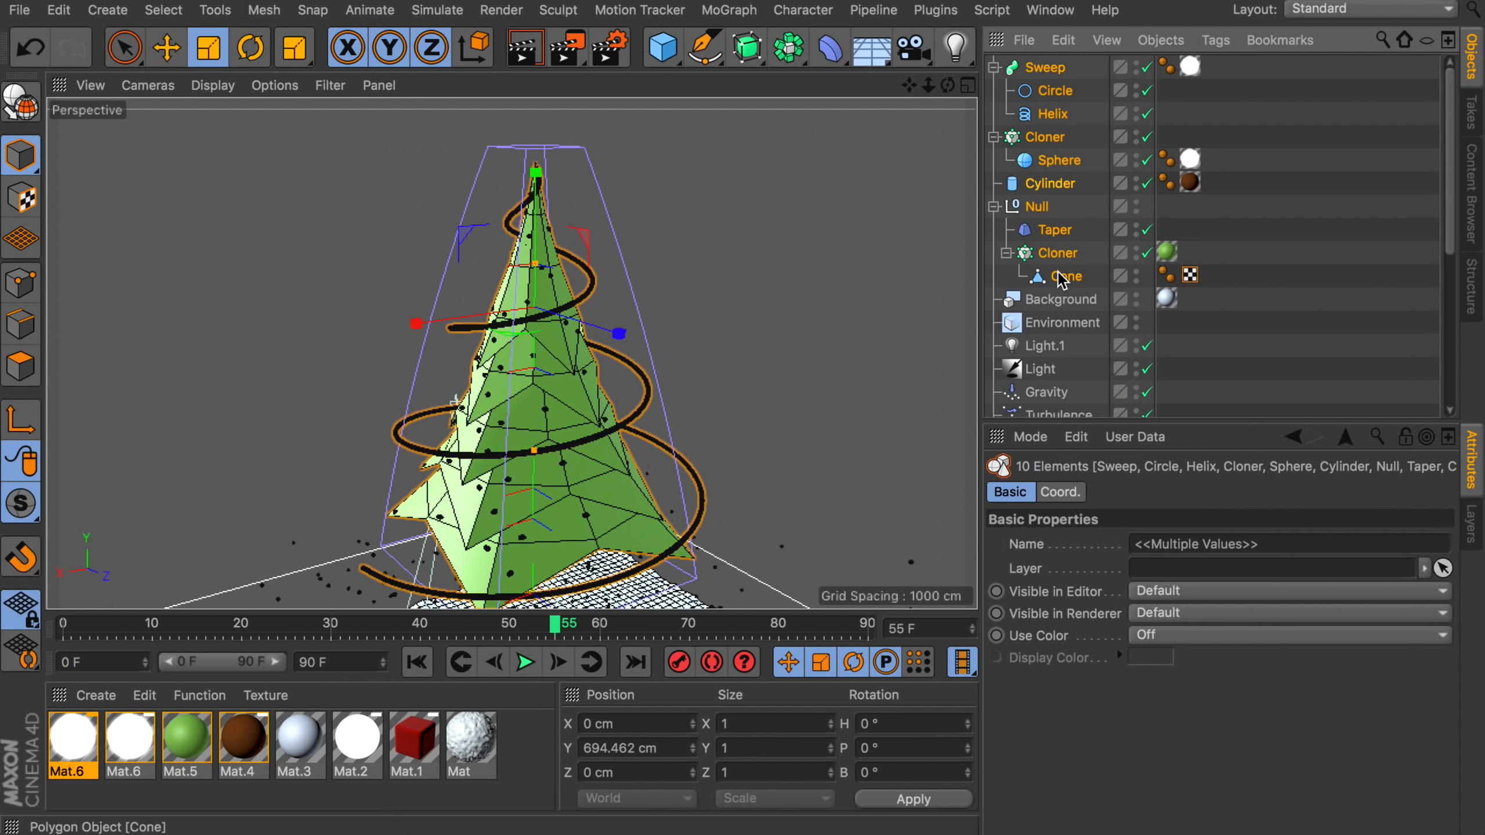
key(alt+g)
double_click(1041, 67)
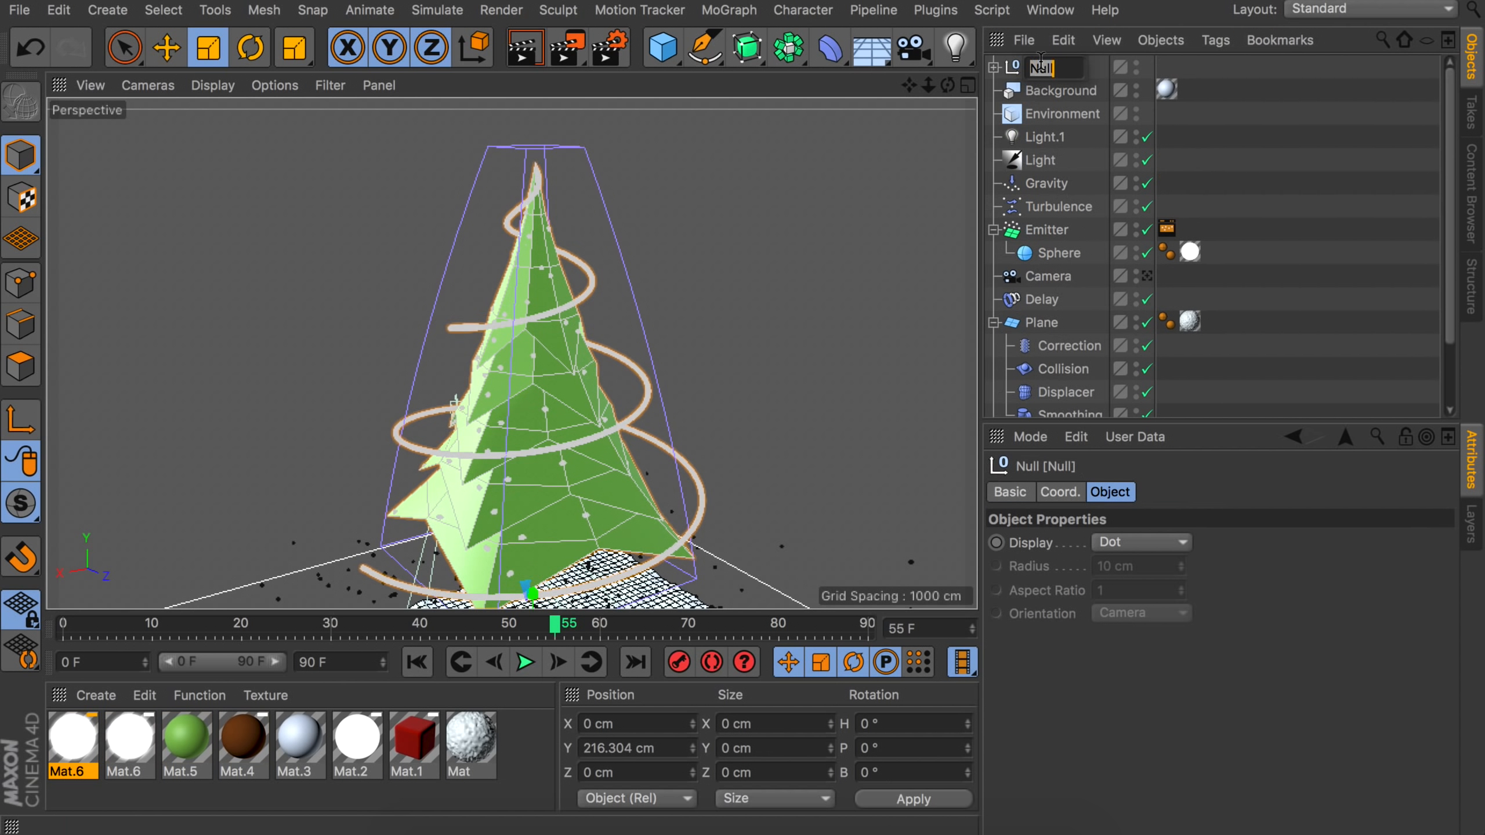
key(Return)
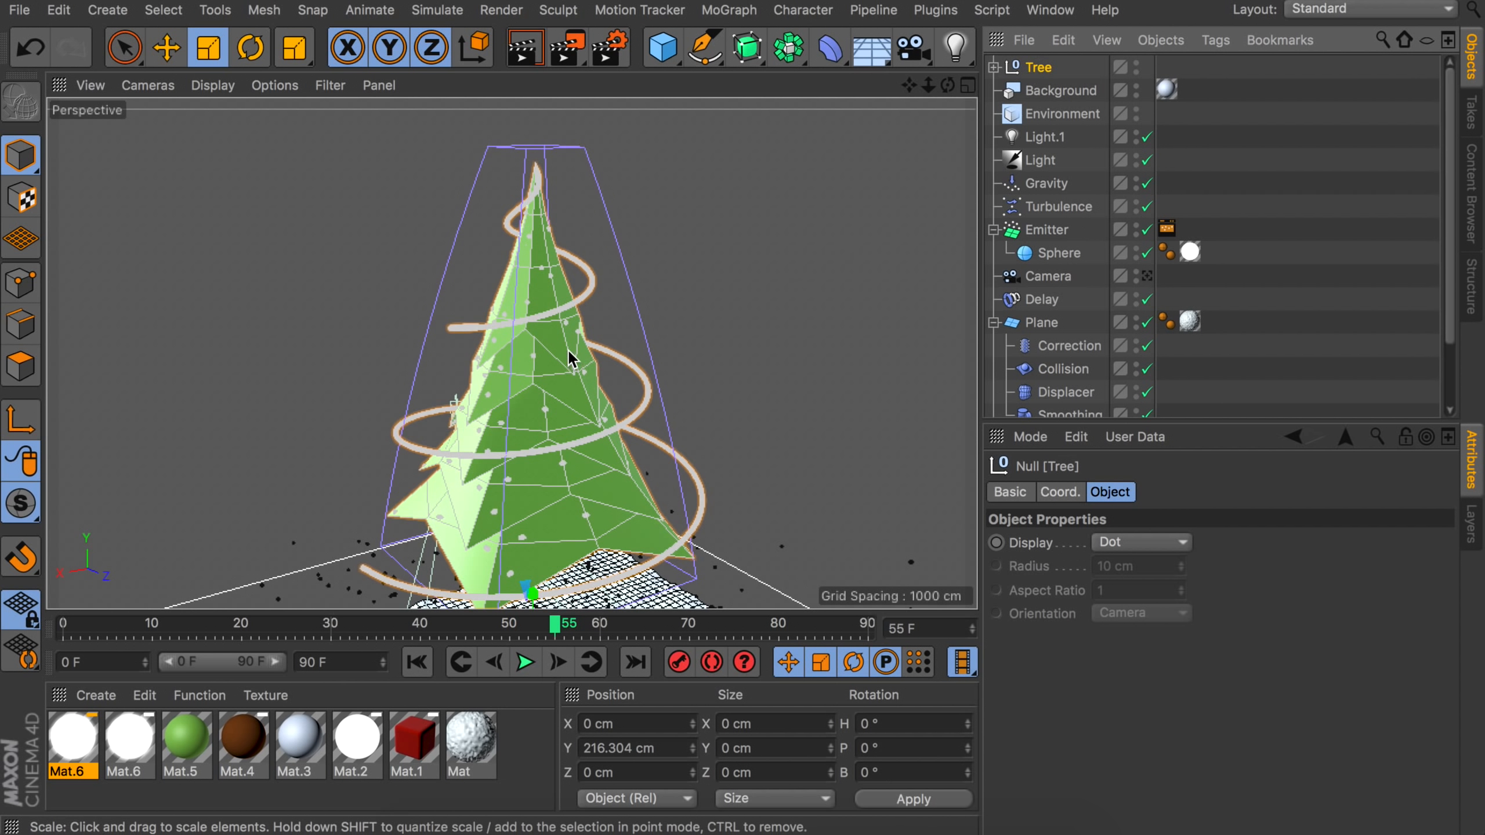
Lower the Tree group toward the snowy plane and scale it down.
scroll(570, 358, down, 5)
key(e)
drag(571, 260, 591, 433)
scroll(576, 497, up, 5)
key(t)
drag(565, 527, 403, 539)
Place the Tree on the snow beside the 9, at about X 198, Y -65, Z -103 cm.
key(e)
alt+drag(564, 469, 570, 527)
drag(570, 544, 631, 497)
key(t)
key(e)
scroll(648, 511, down, 4)
drag(570, 386, 570, 363)
drag(565, 503, 256, 527)
alt+drag(316, 463, 673, 365)
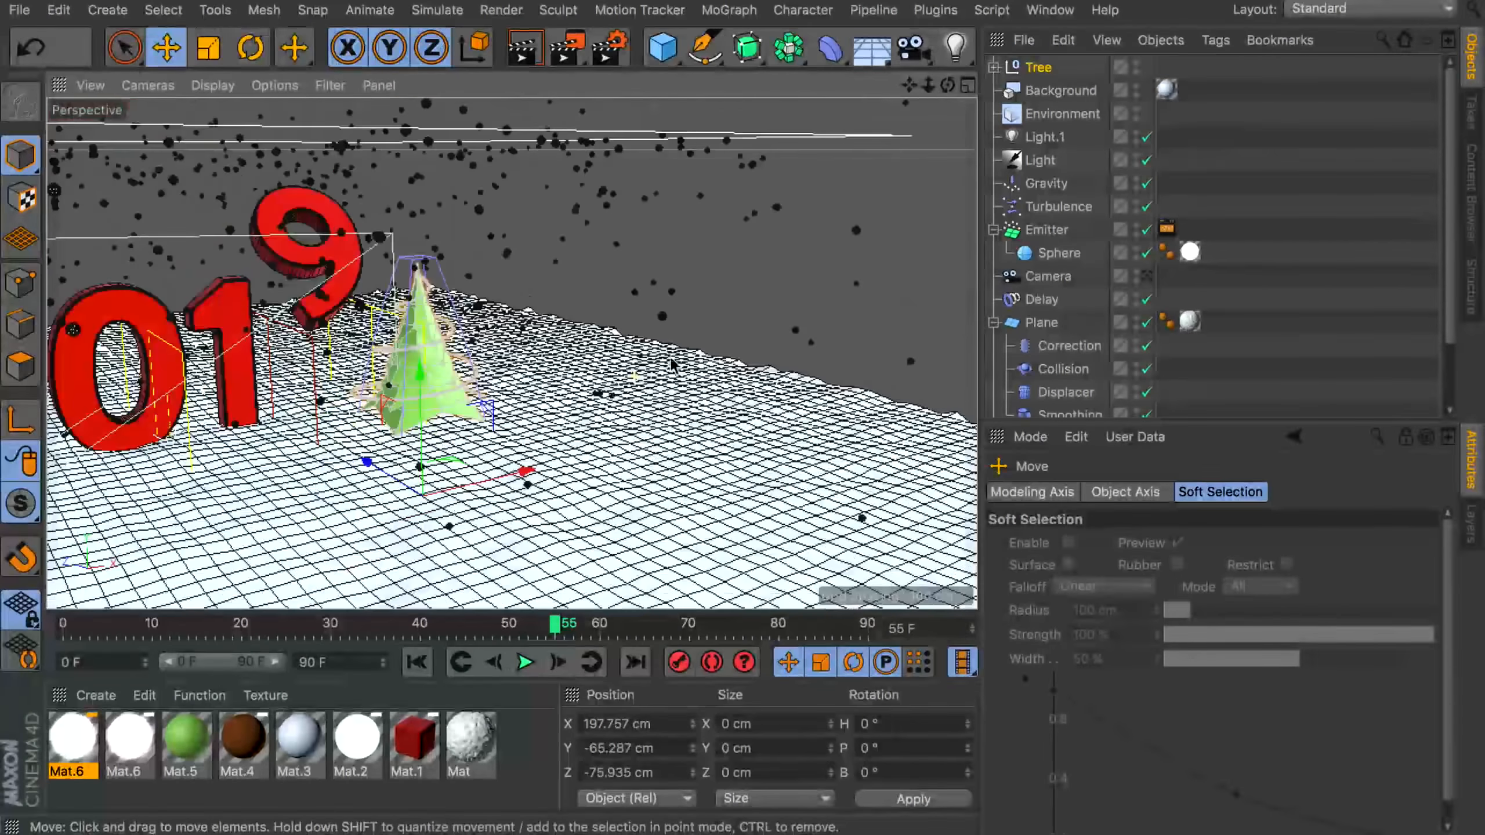
alt+middle_drag(673, 365, 965, 333)
drag(611, 425, 628, 434)
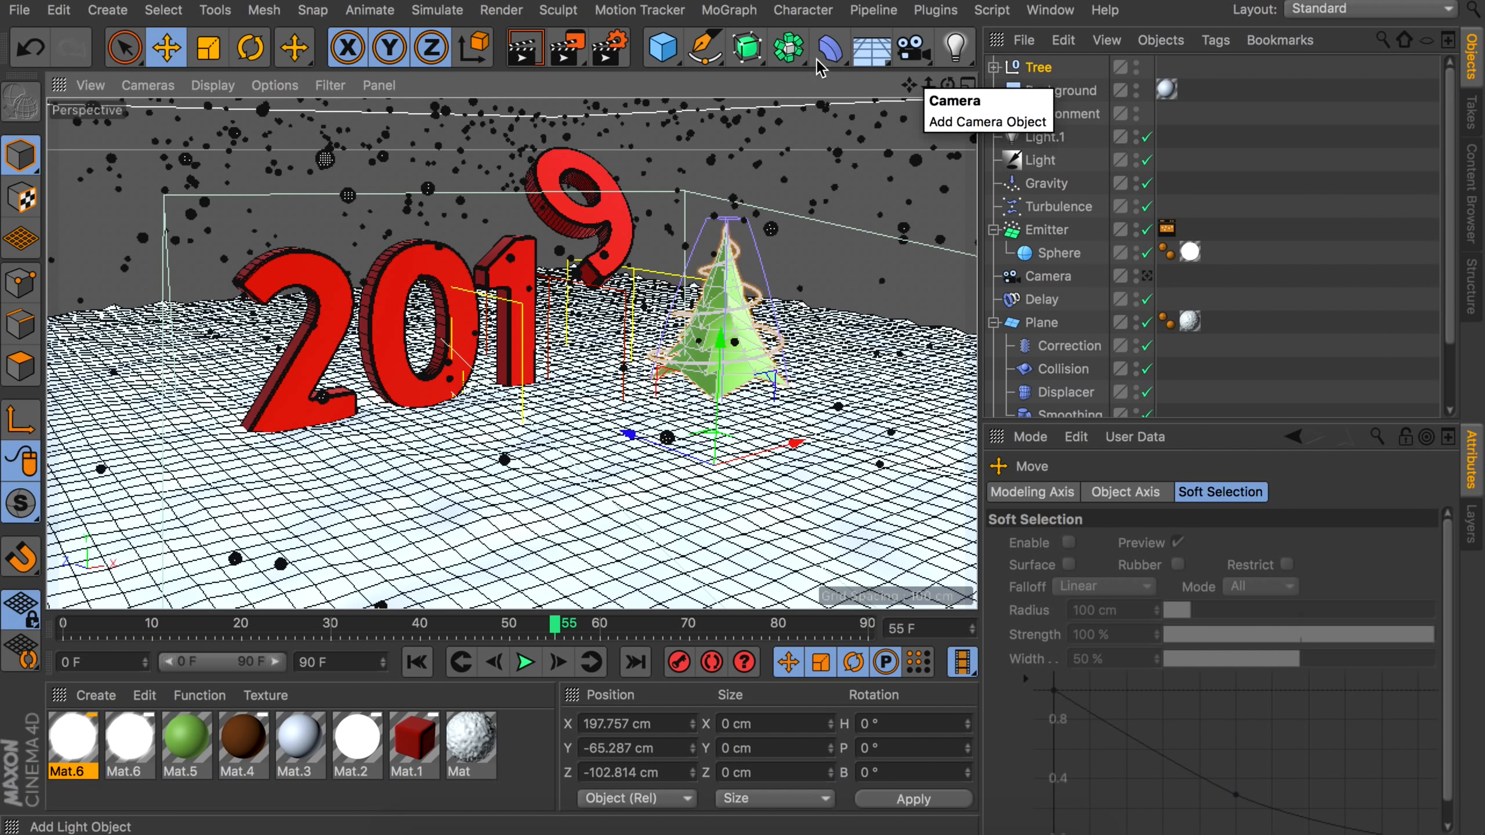
Create a Tree instance beside the 2 at about X -249, Z 67 cm, and copy it to about X 140, Z -397 cm.
drag(830, 47, 1210, 114)
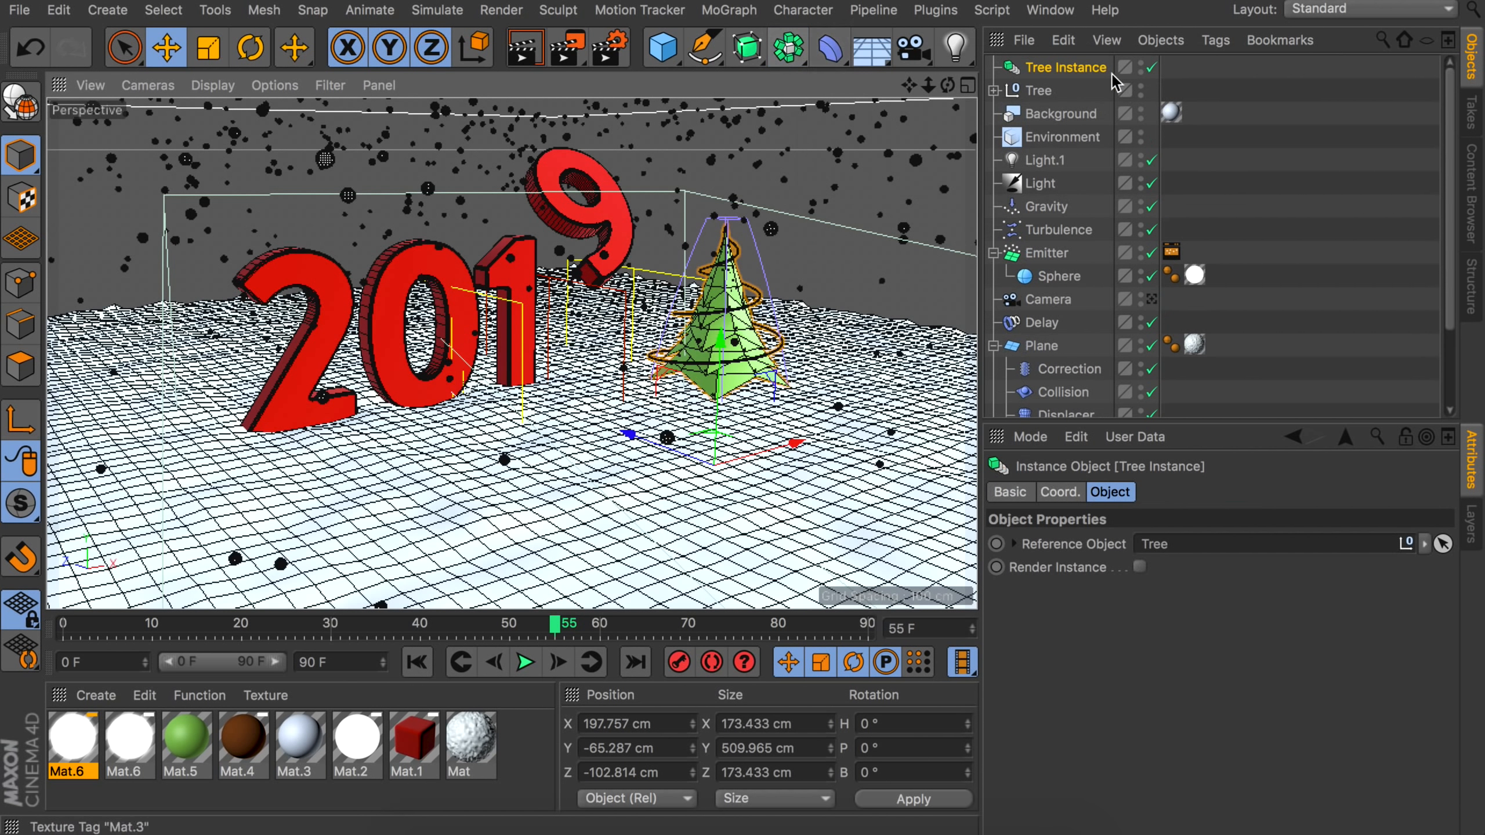
drag(787, 445, 116, 483)
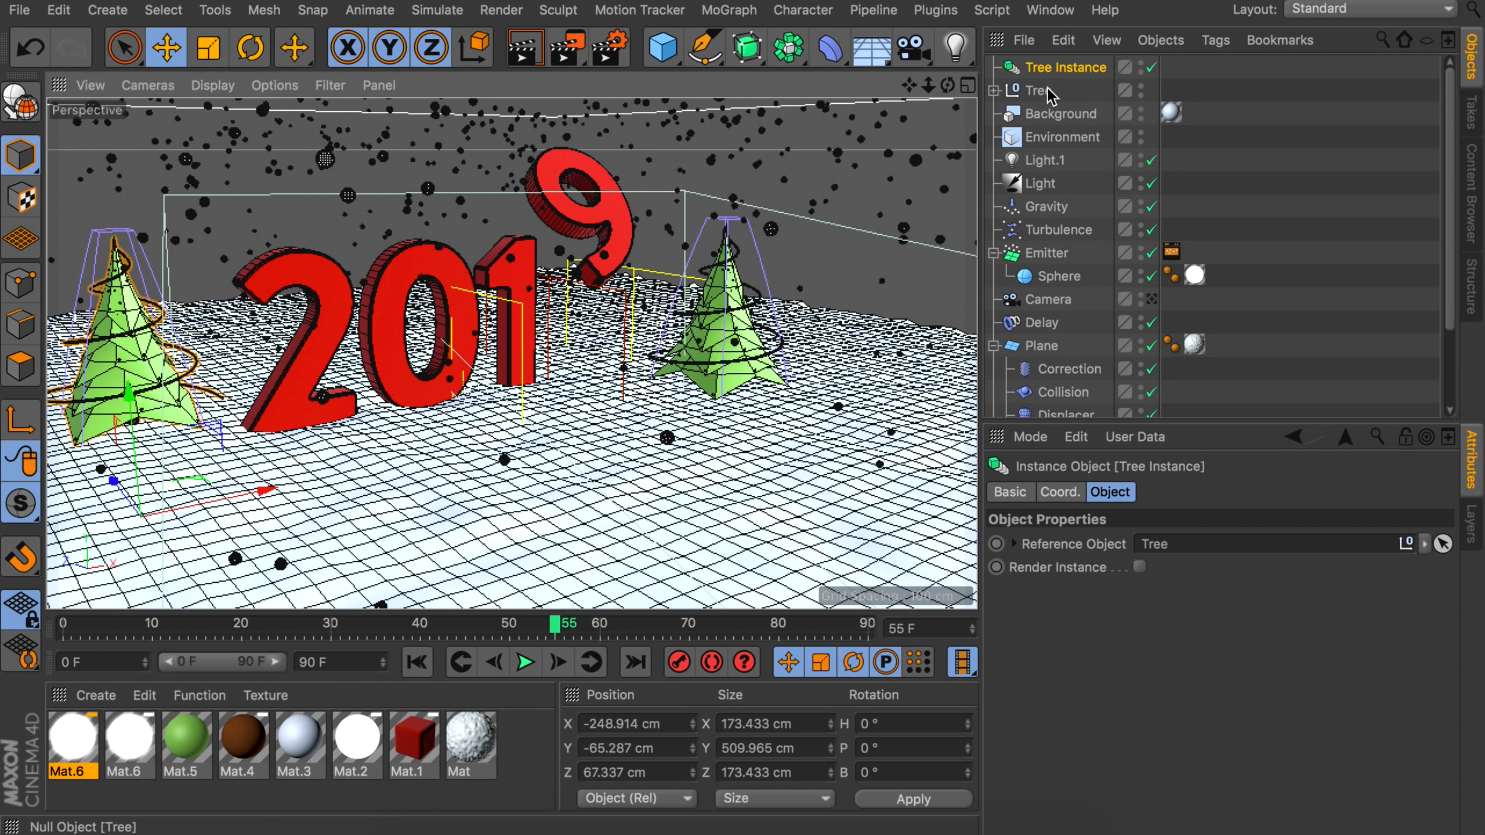
scroll(354, 337, down, 4)
alt+drag(354, 336, 351, 361)
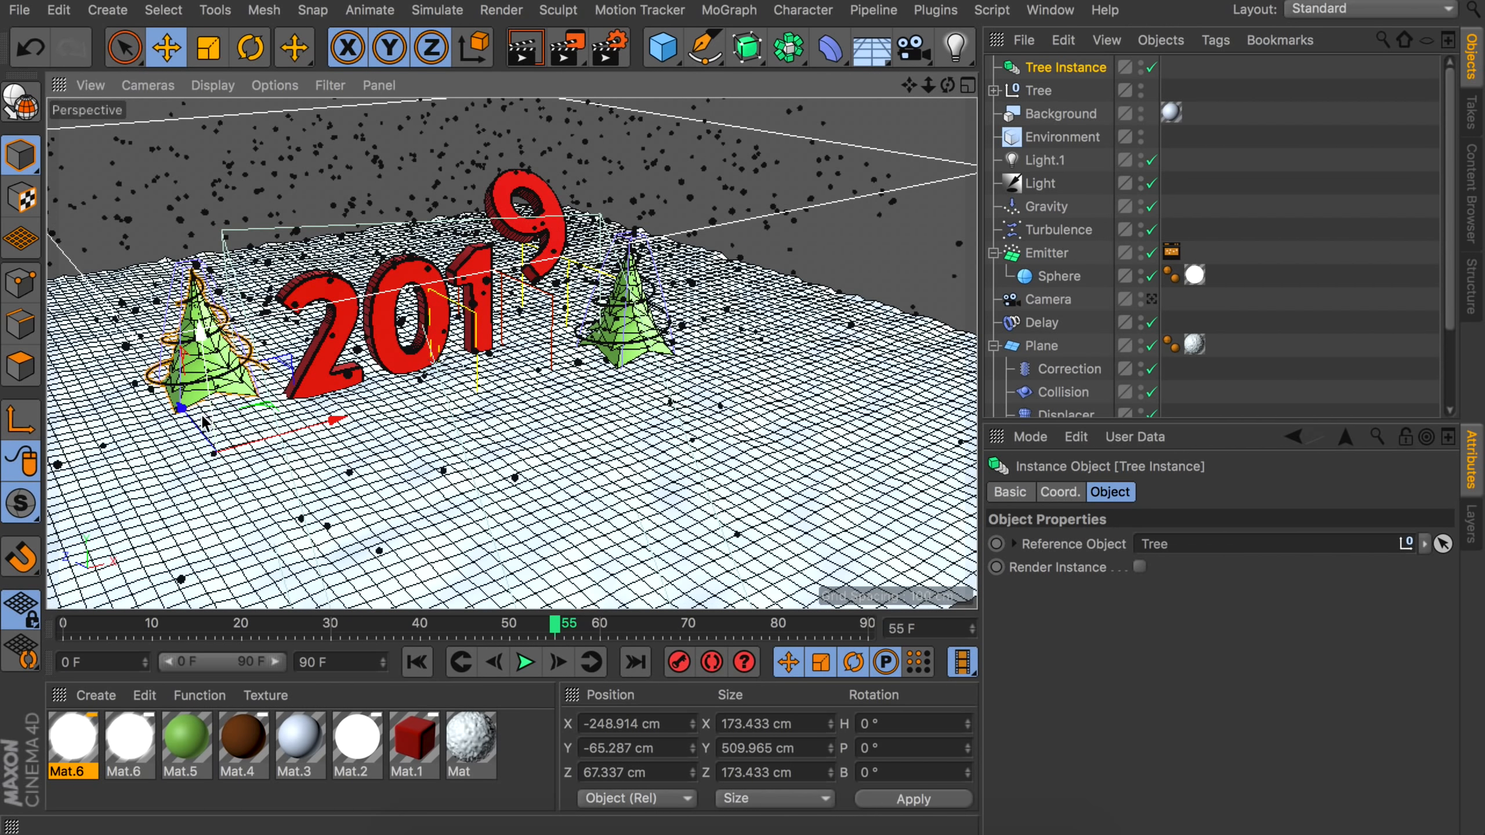
ctrl+drag(205, 421, 725, 462)
Check the camera view, scale the original Tree down and move it to about X 184, Y -44, Z -87 cm.
click(1152, 299)
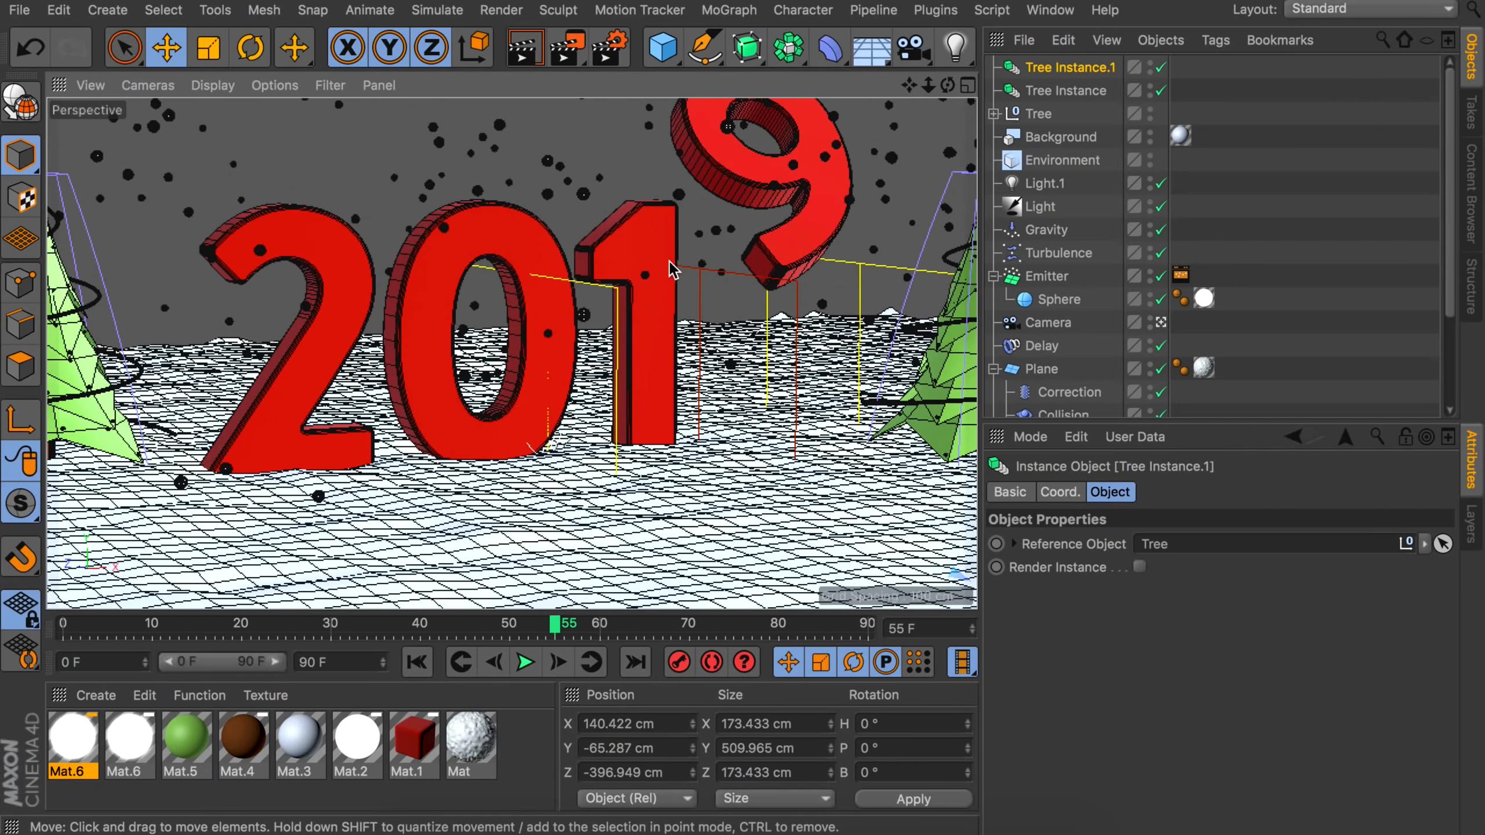
click(1038, 114)
key(t)
drag(760, 292, 701, 292)
key(e)
click(1161, 323)
drag(635, 351, 619, 334)
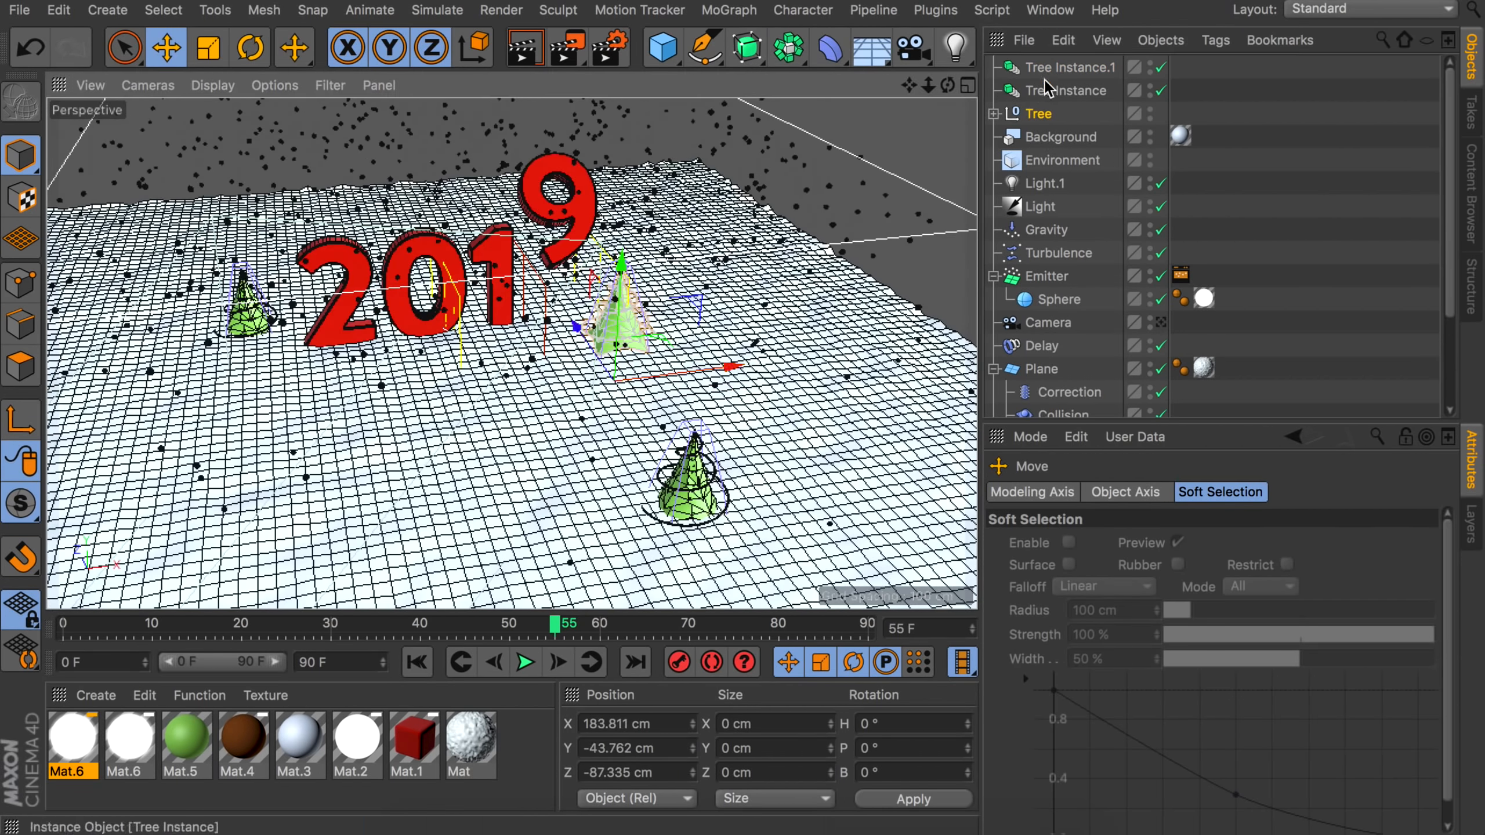
Move the foreground tree instance closer to the digits and raise both instances, checking them through the camera.
click(1045, 89)
click(1070, 68)
drag(696, 486, 611, 421)
click(1161, 323)
drag(938, 482, 938, 448)
click(1076, 89)
drag(150, 447, 151, 408)
Shift the original Tree behind the 9 and move the foreground instance to about X -15, Y -44, Z -363 cm.
click(1039, 114)
drag(847, 529, 720, 527)
click(1070, 68)
drag(912, 479, 889, 539)
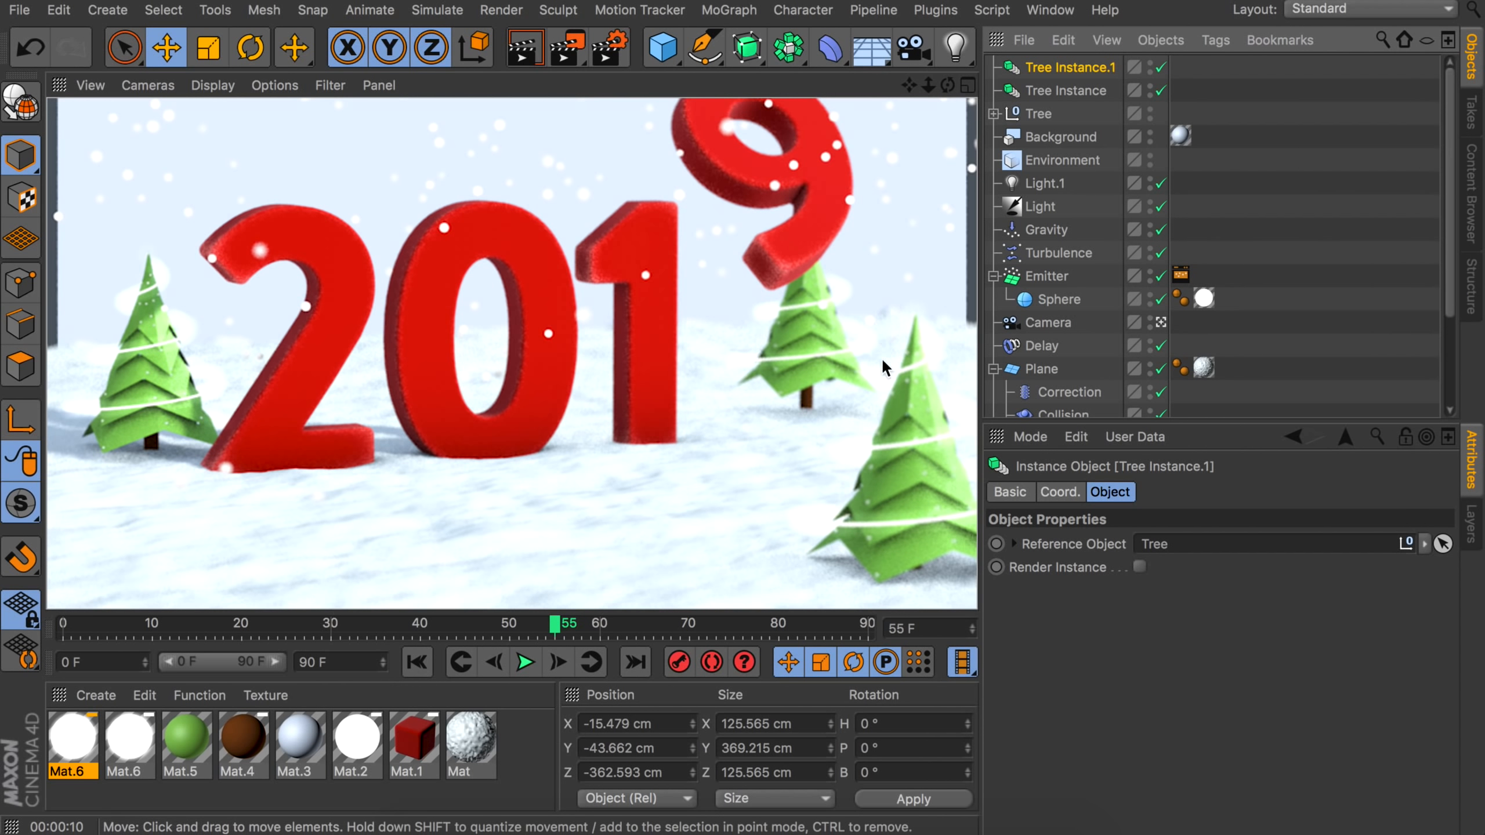
Set the Luminance brightness of both glowing Mat.6 materials to 100 %.
shift+click(124, 740)
double_click(125, 740)
shift+click(88, 745)
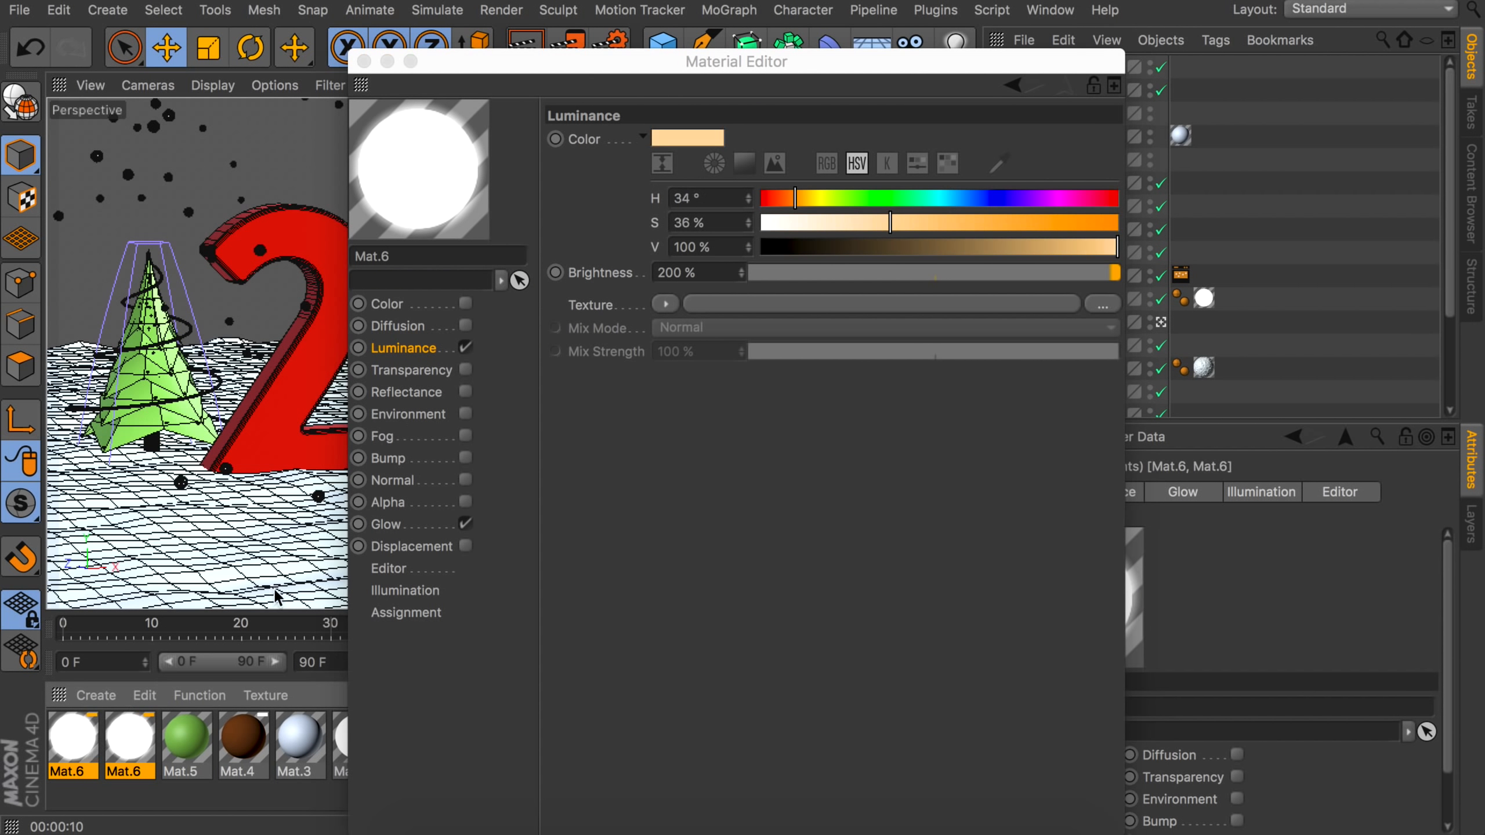
click(693, 272)
text(100)
key(Return)
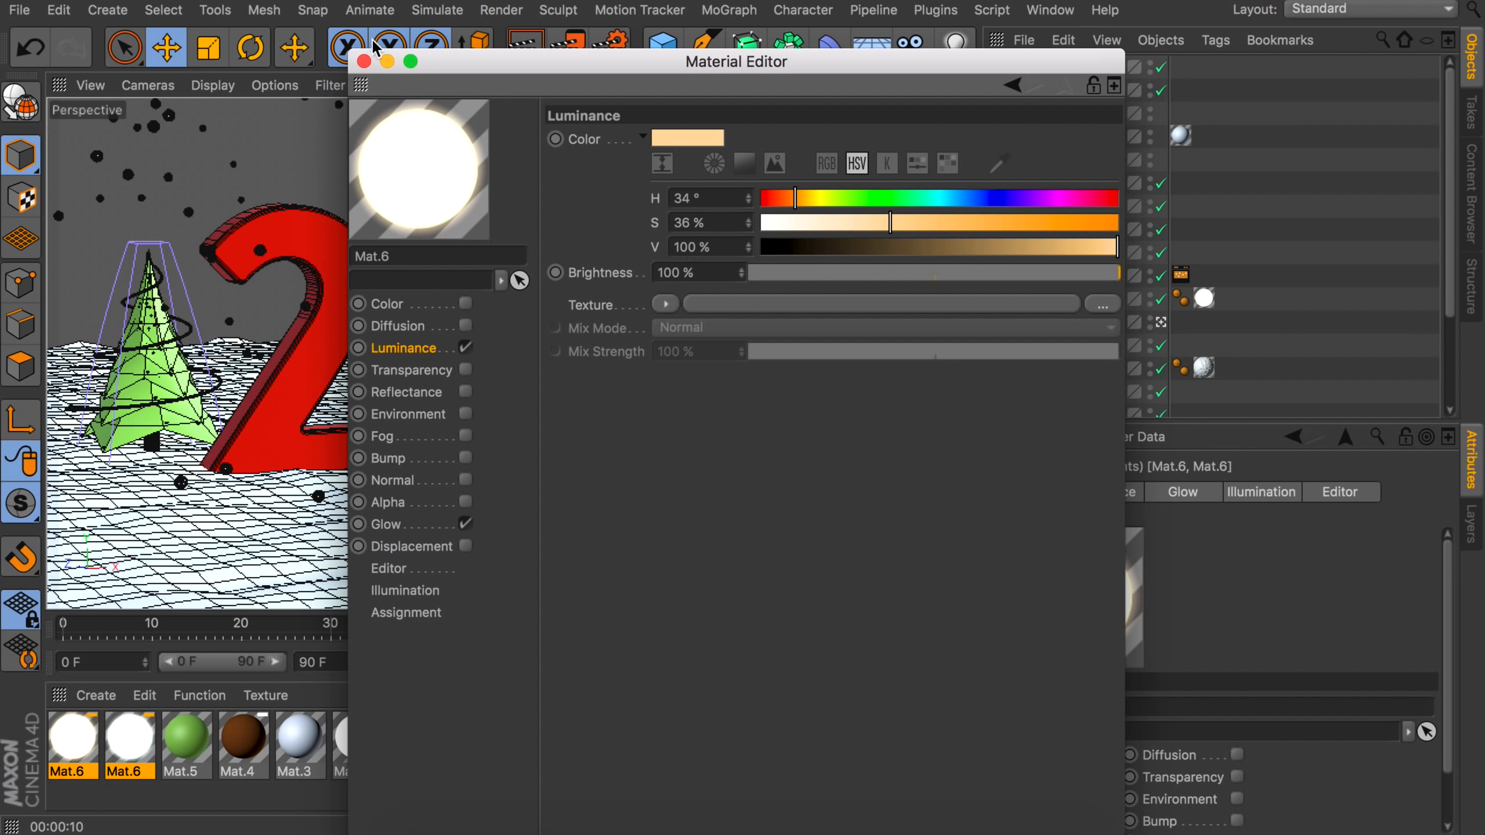
click(365, 61)
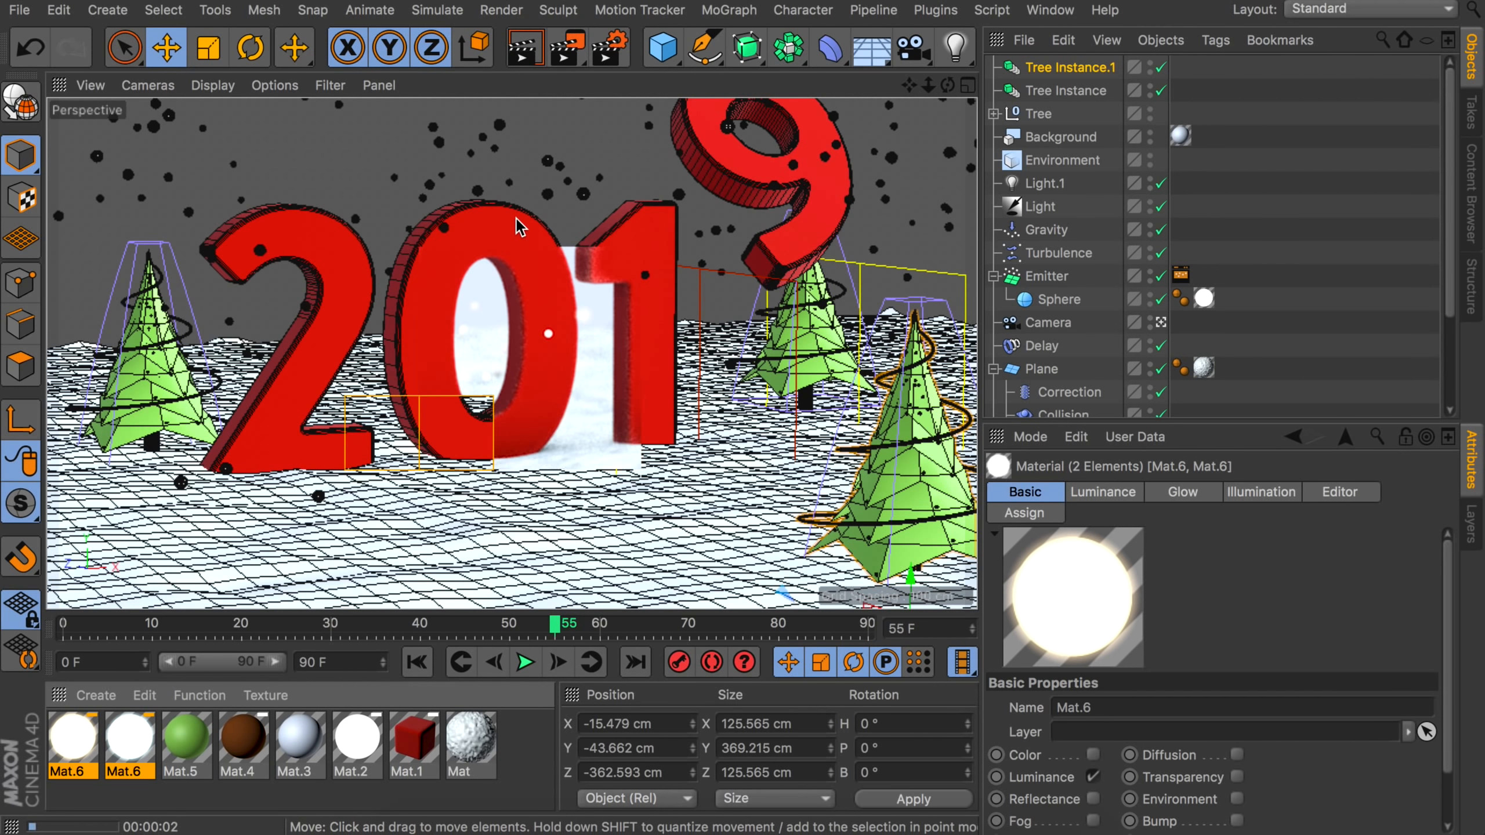
Set the Physical renderer's Sampling Quality to Medium.
click(611, 57)
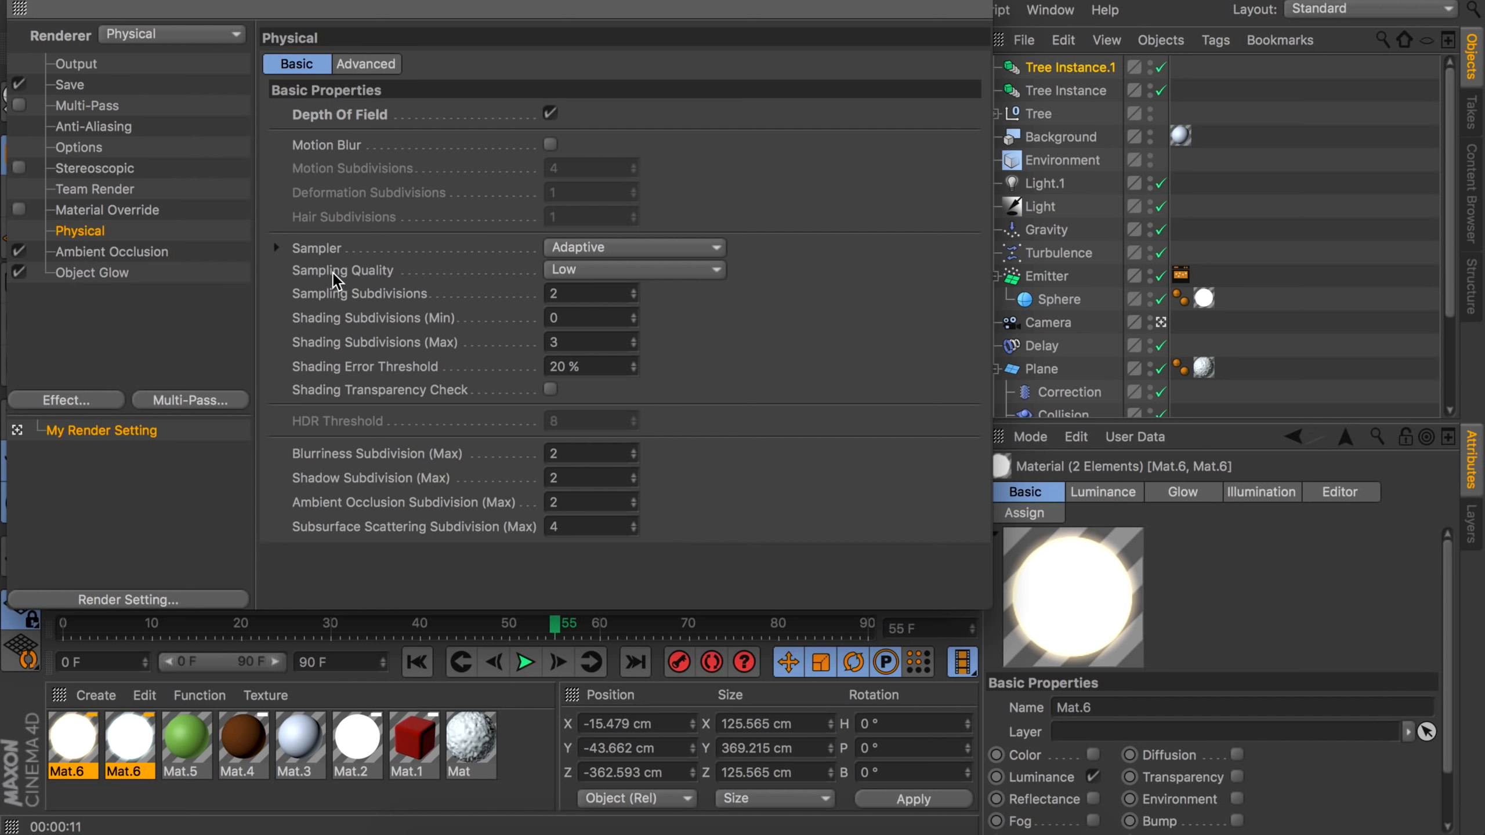
click(624, 271)
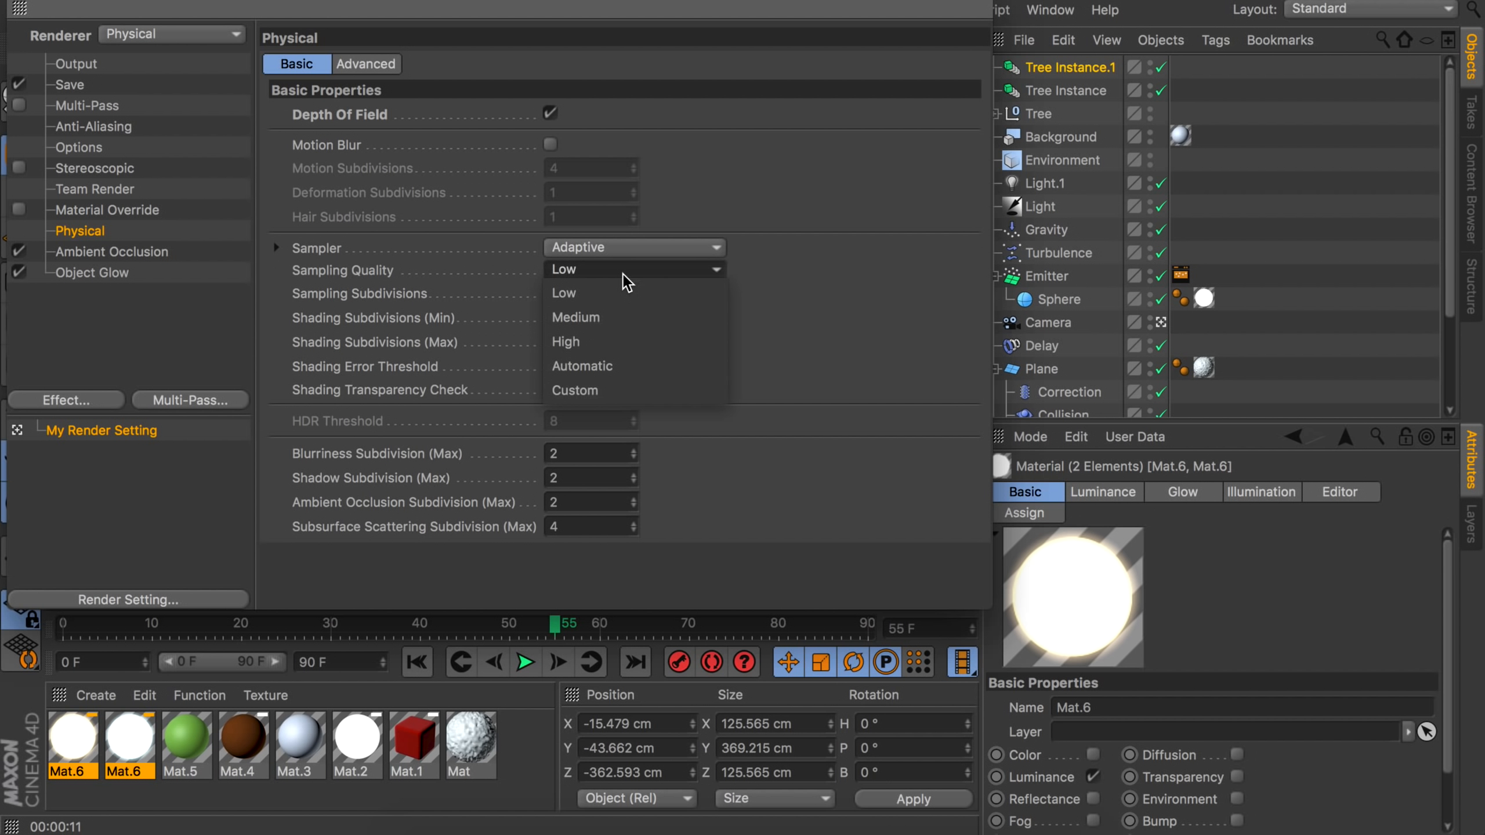
click(612, 321)
click(33, 2)
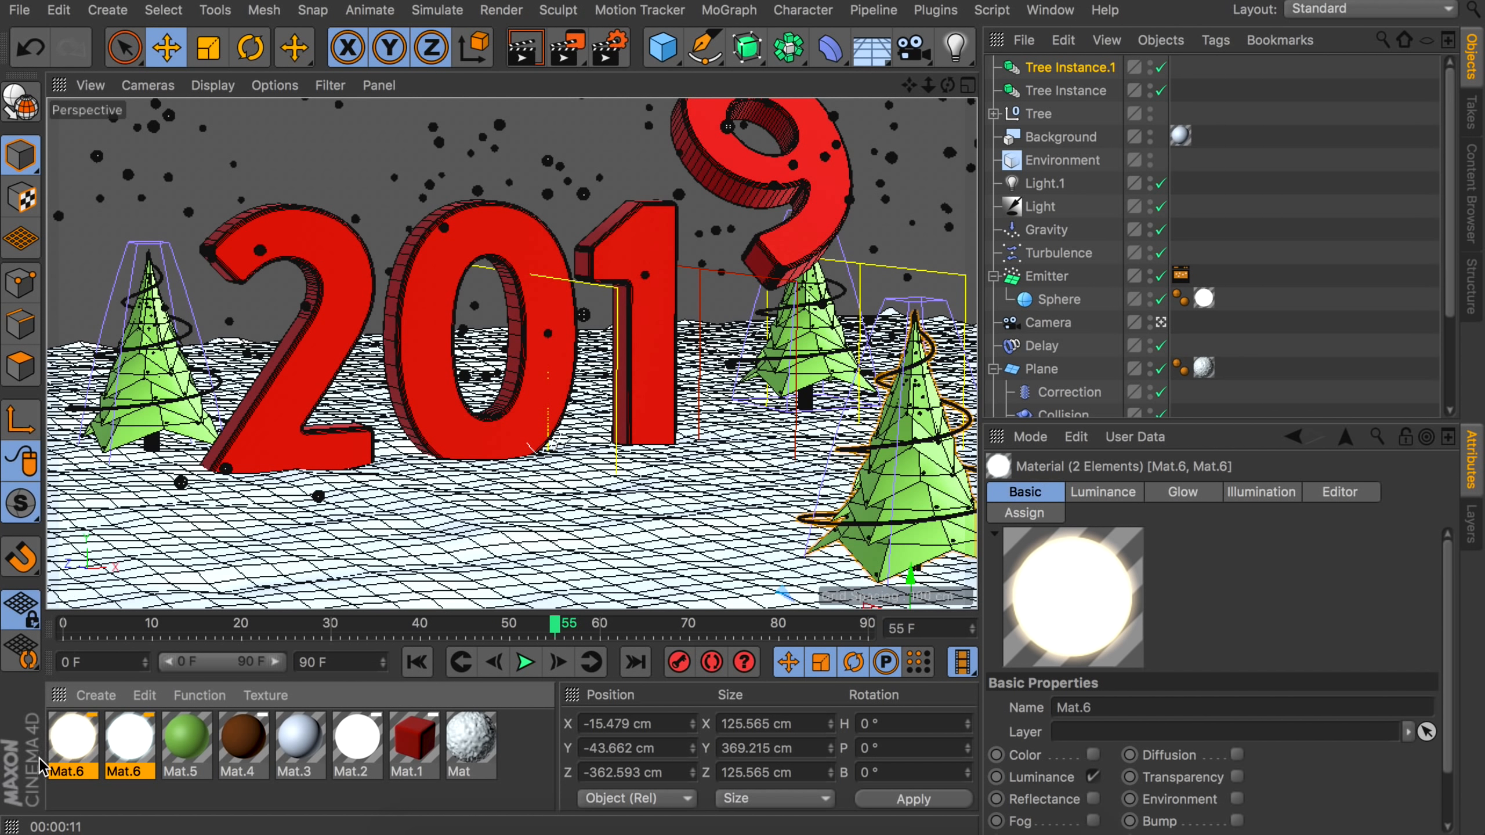
Set both glowing materials' Luminance brightness to 150 % and render the camera view.
double_click(55, 752)
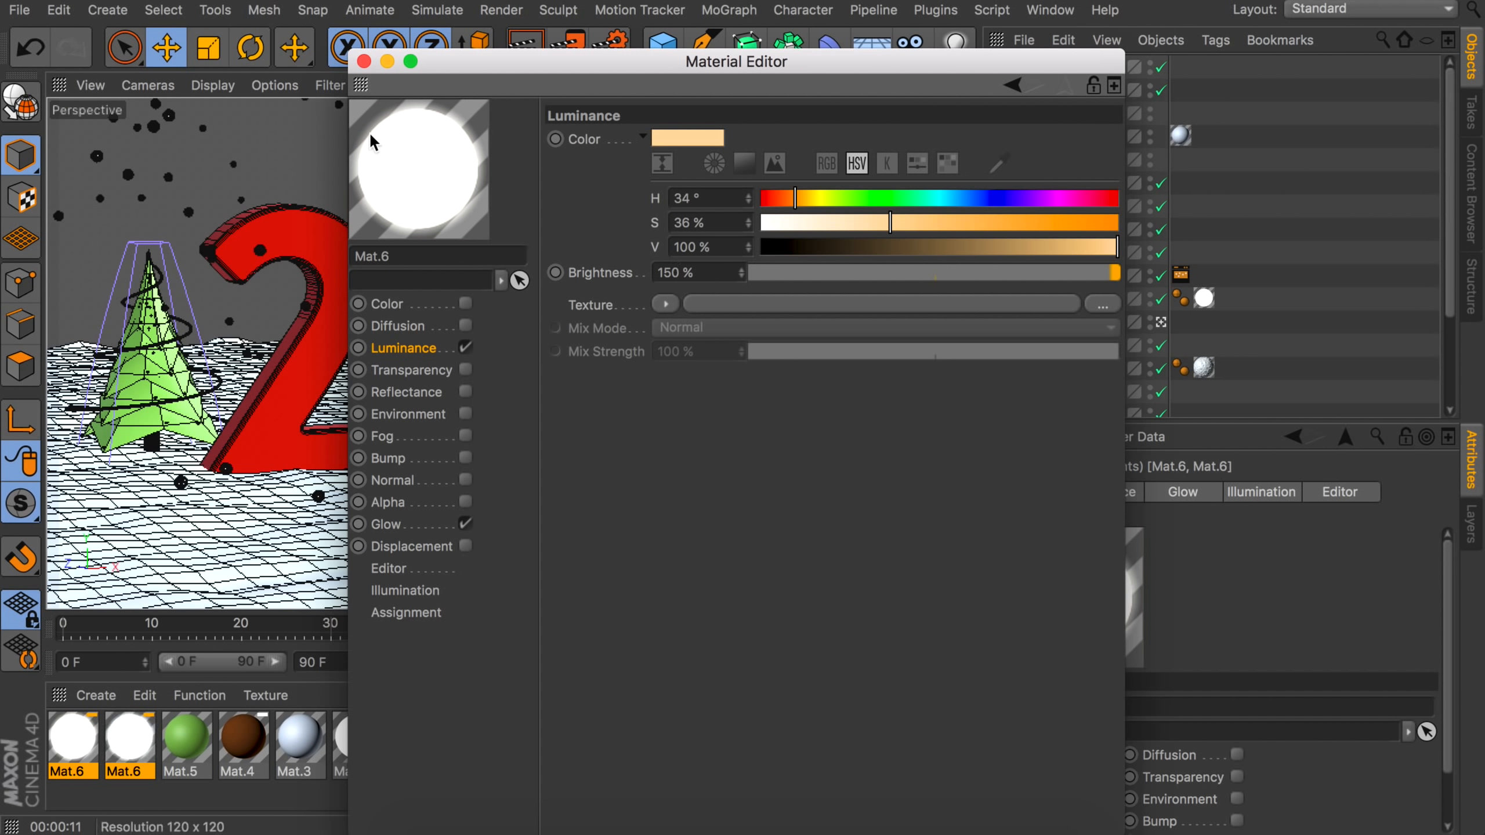
click(364, 61)
click(526, 53)
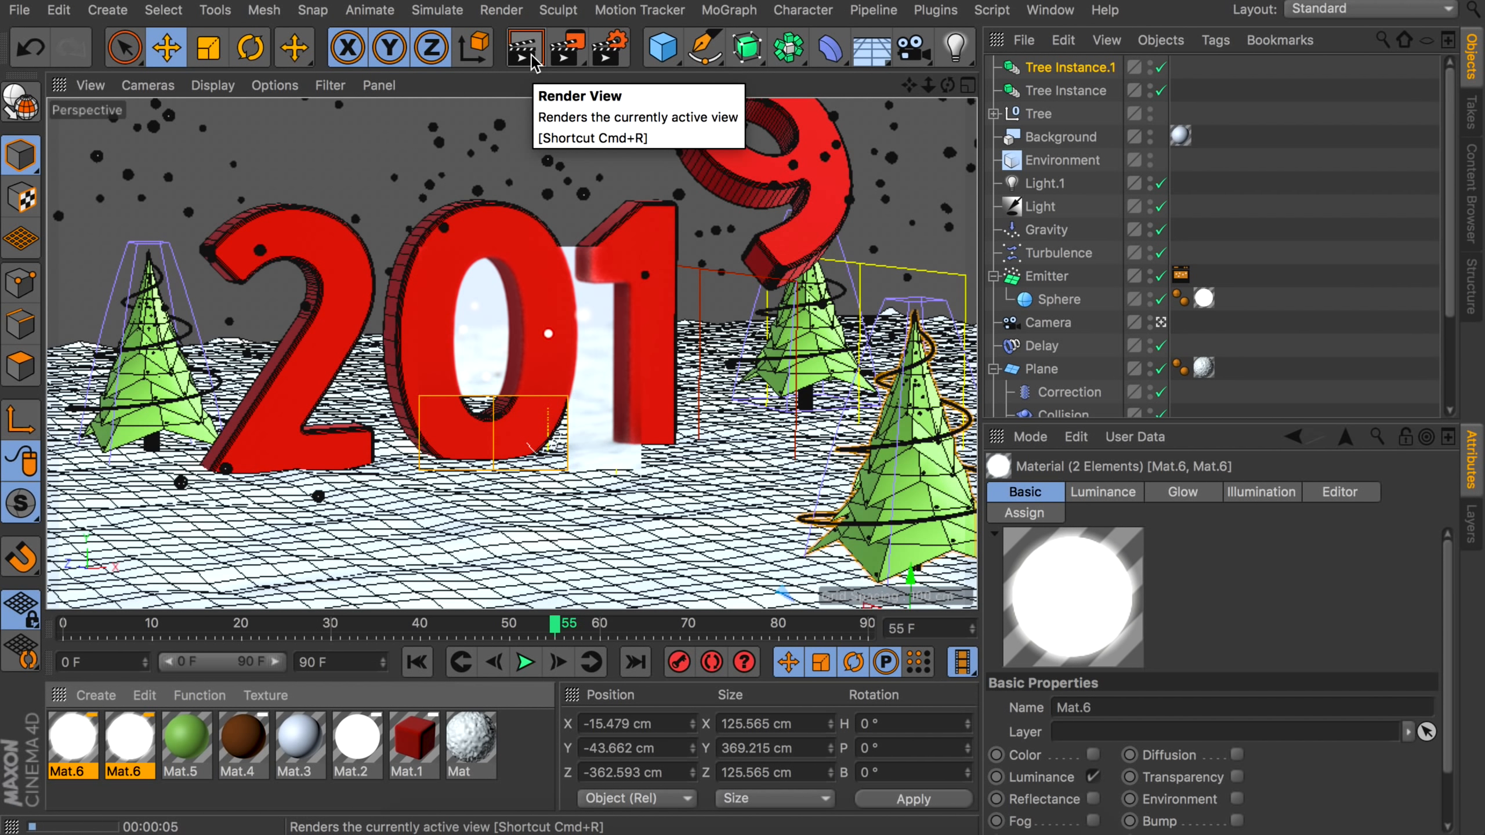